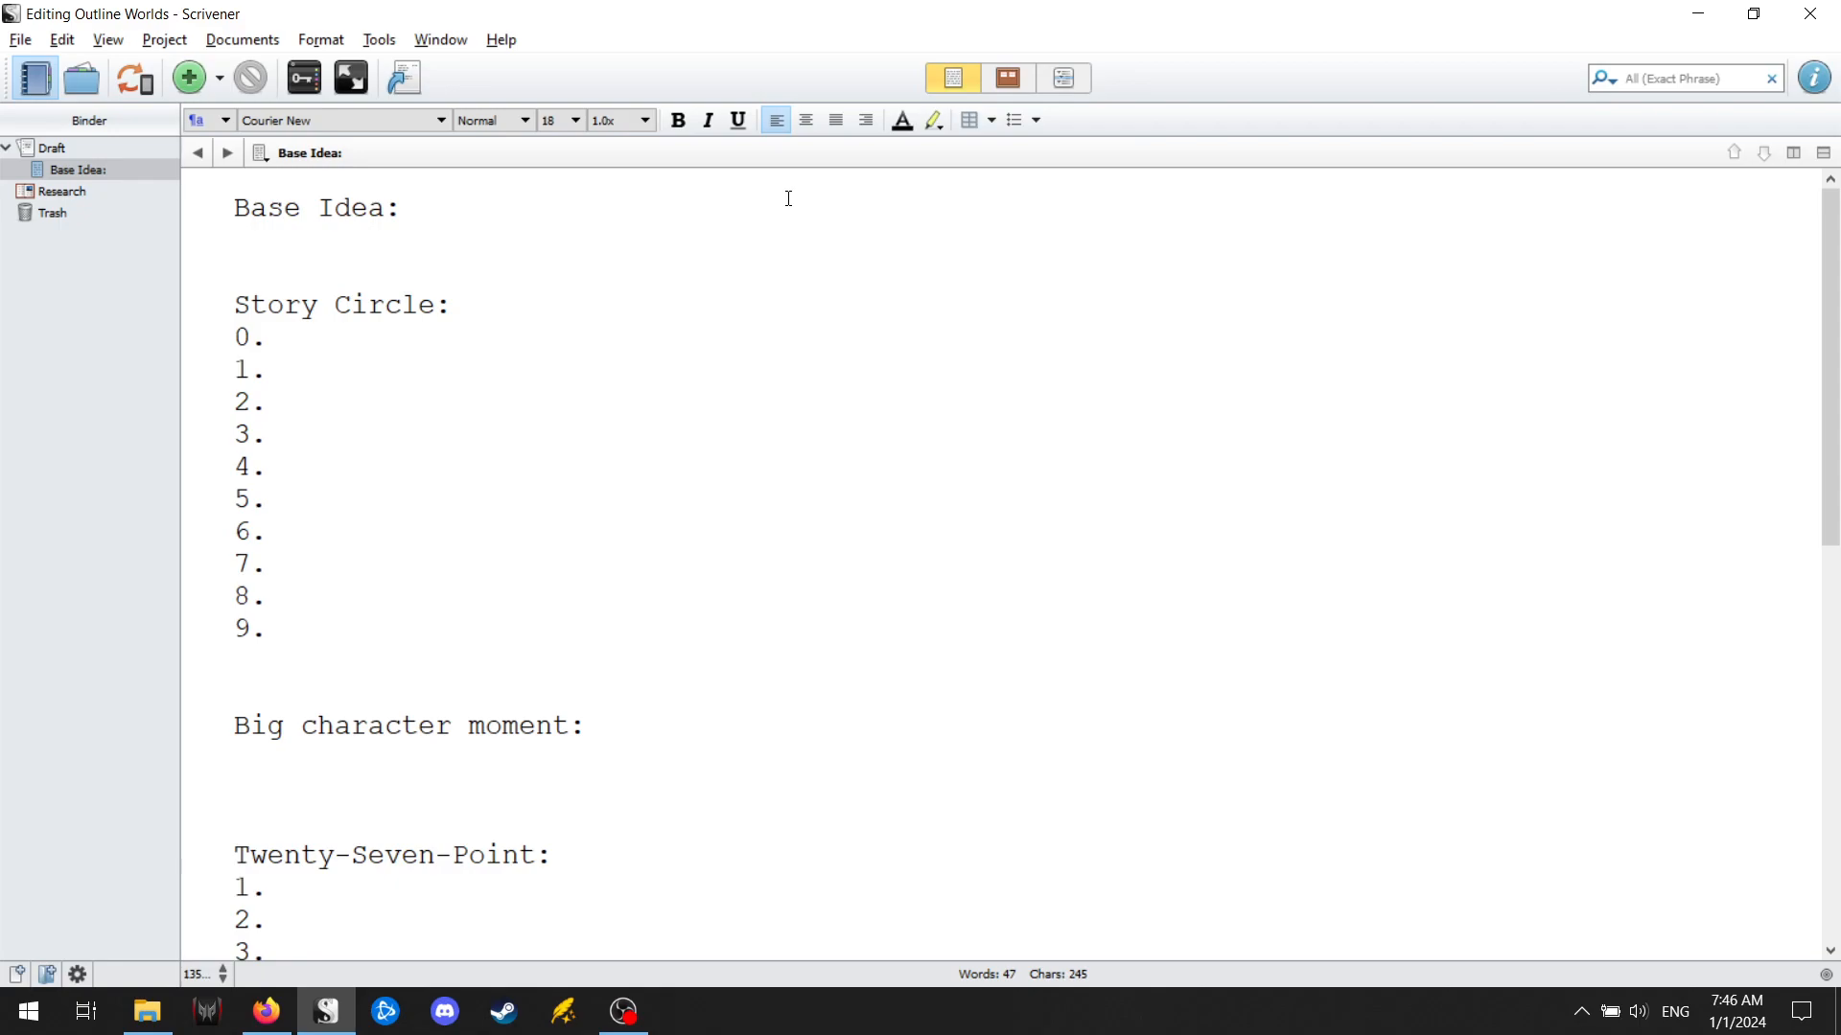
Fill in the Base Idea line with "LitRPG+Sliders, with magic weapons/skill trees".
text(LitRPG)
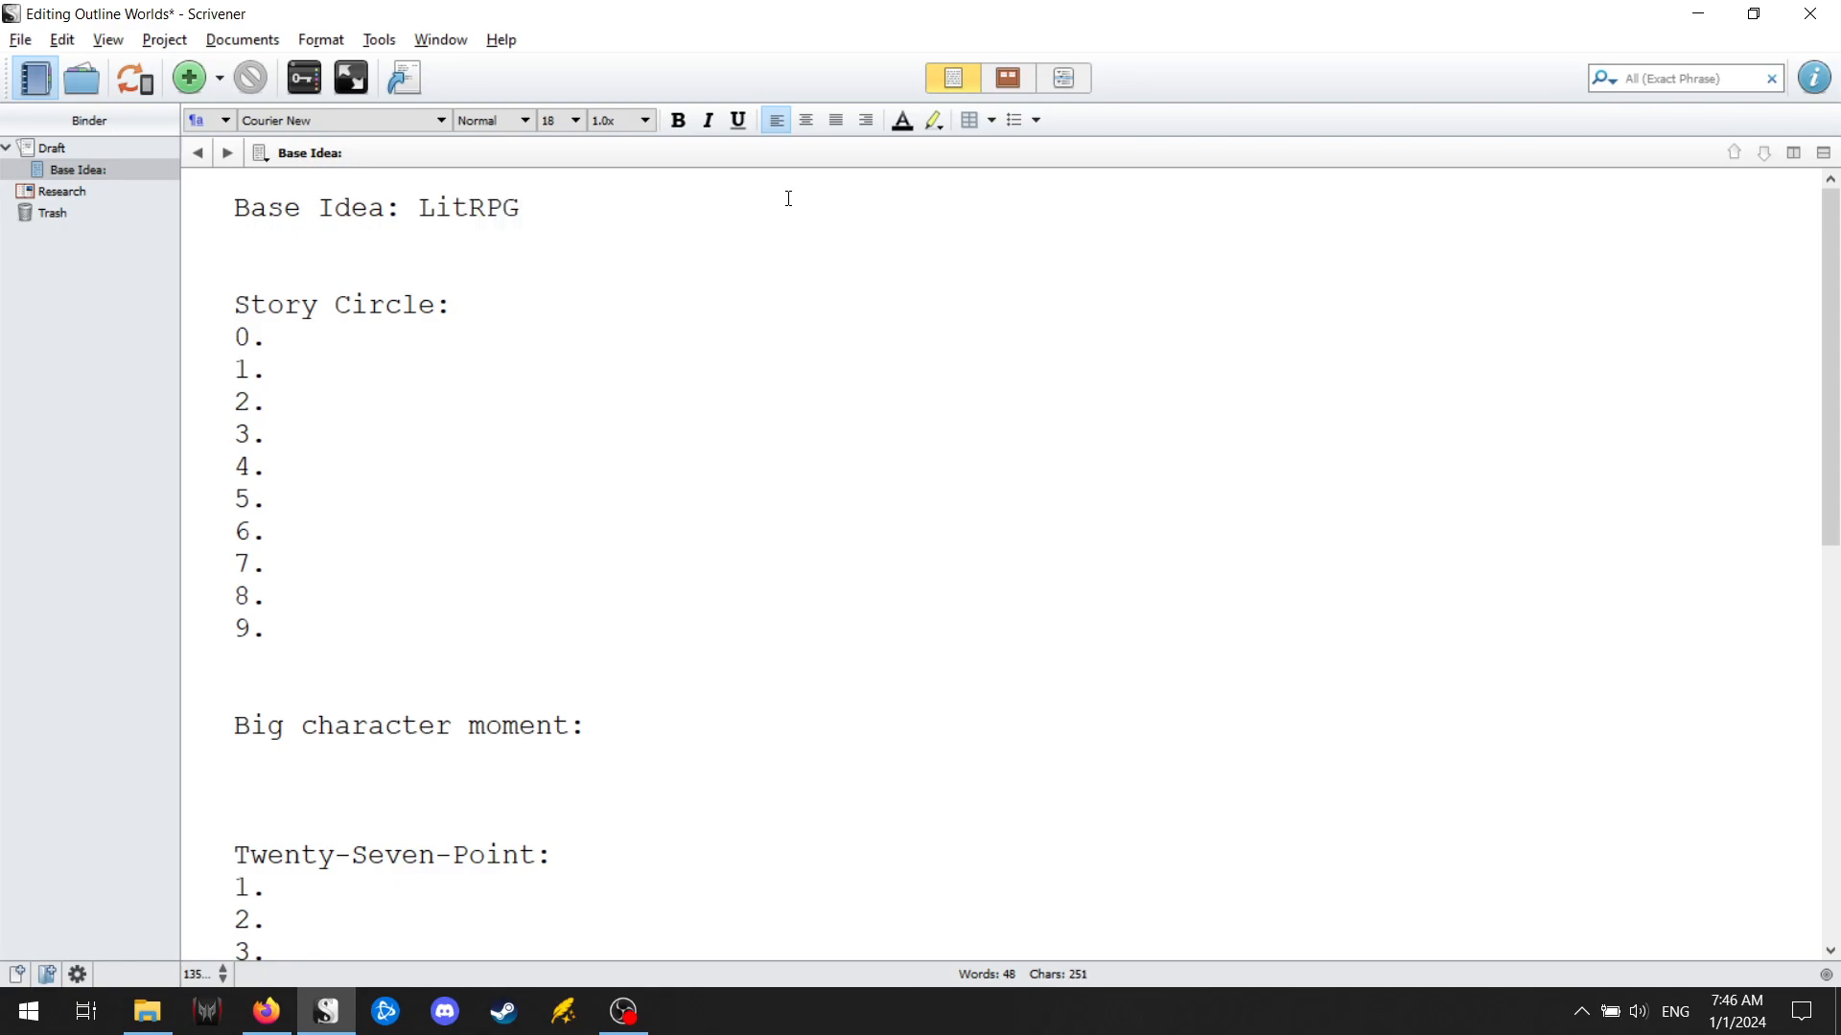
text(+Sliders)
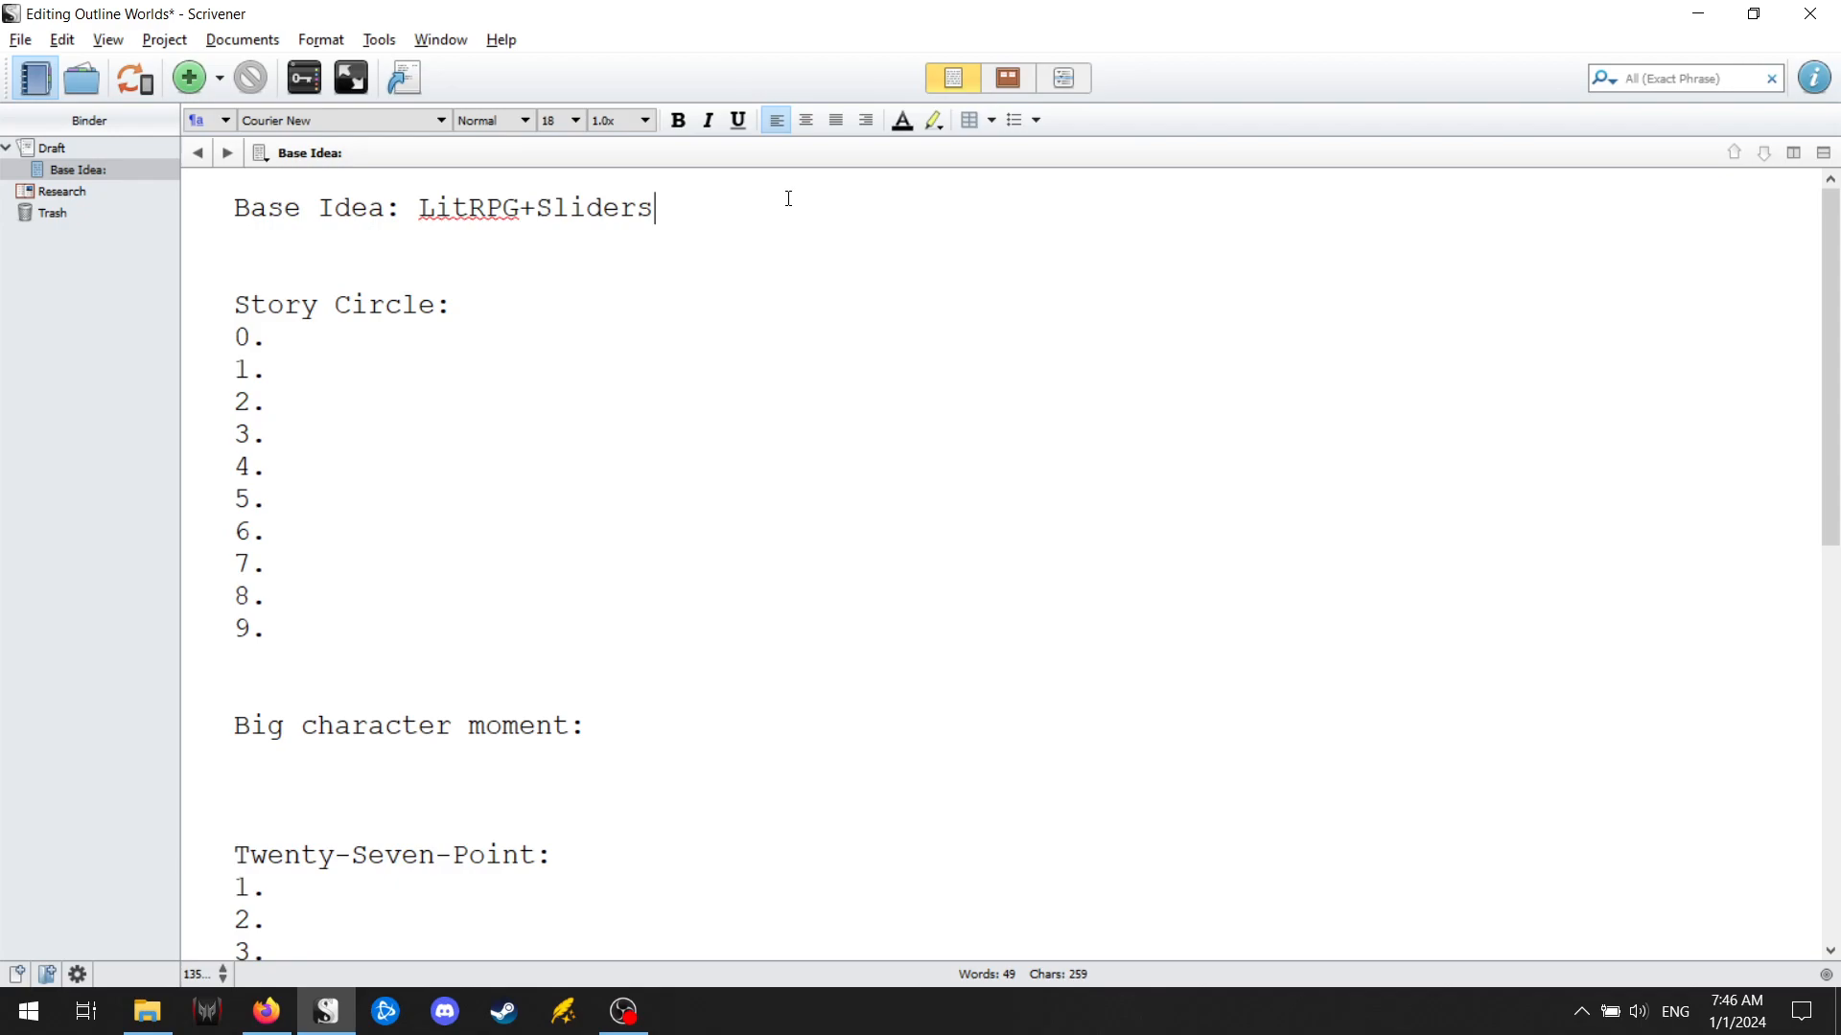
text(, with magic weapons/skill trees)
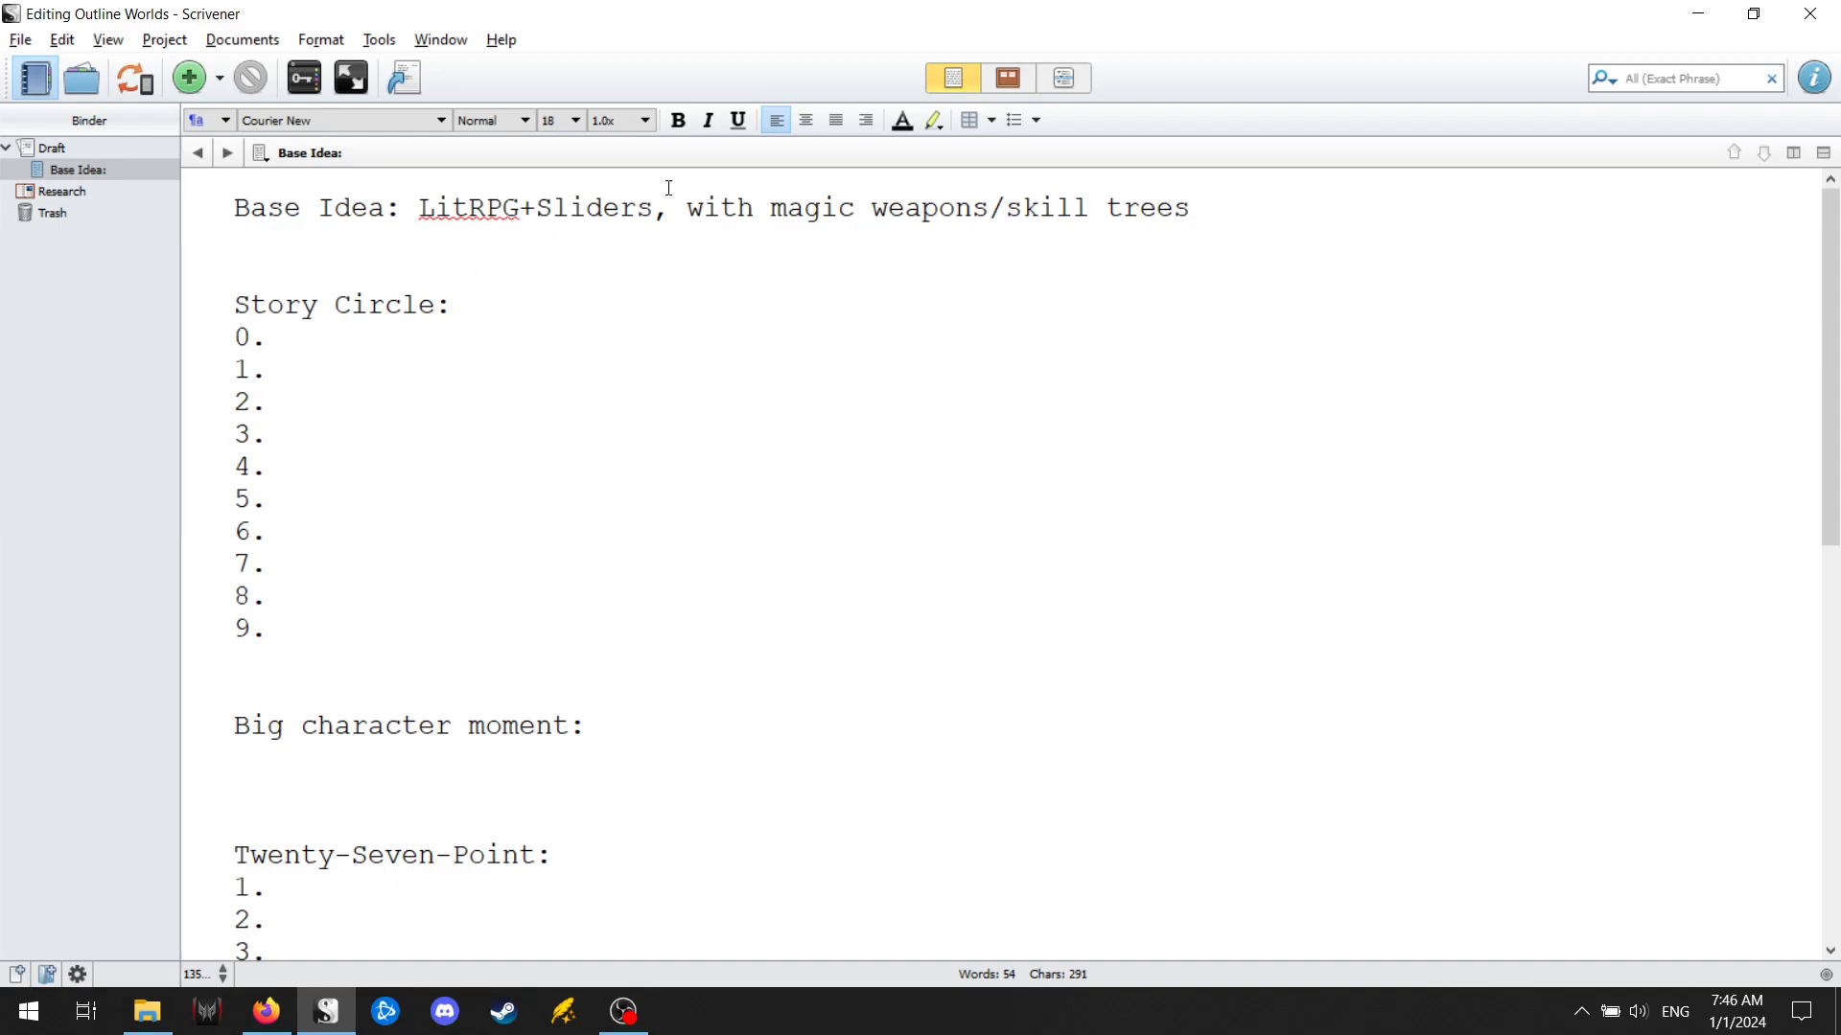
Enter "Normal life" as Story Circle point 0 and "Teaching" as point 1, saving the project.
click(376, 338)
key(Down)
click(335, 333)
text(Normal life)
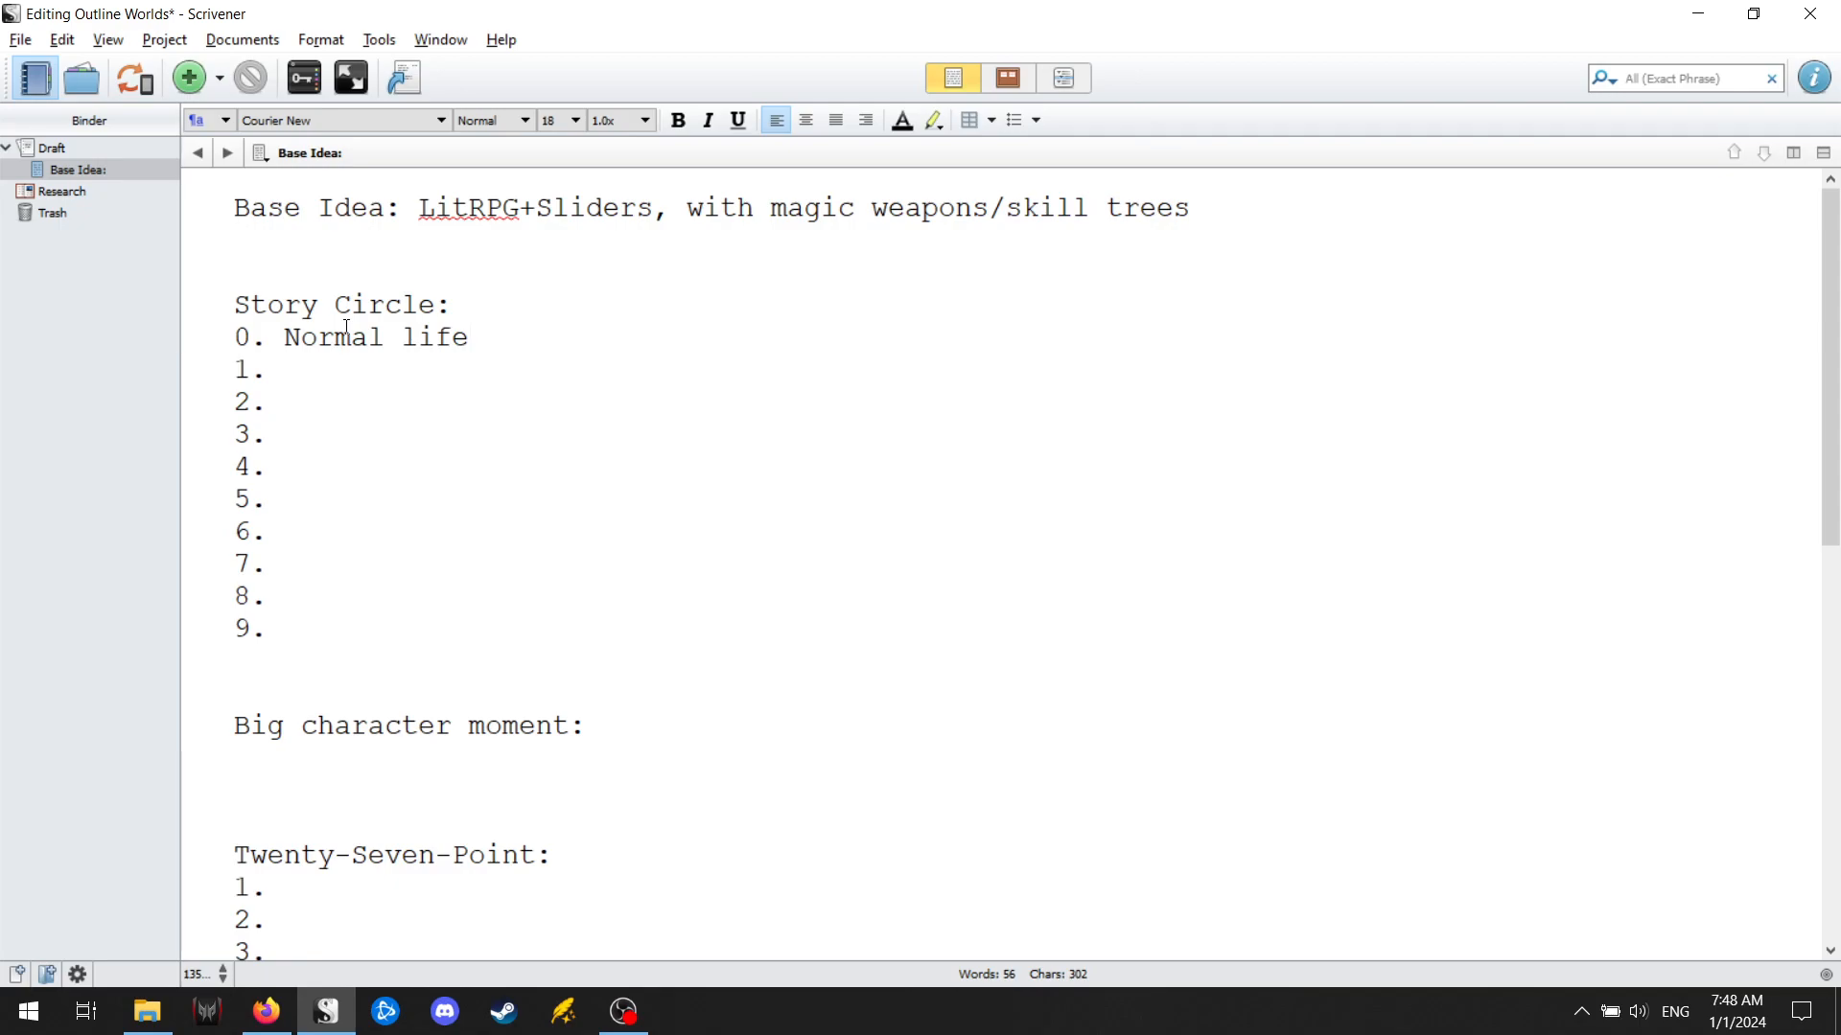
key(ctrl+s)
key(Down)
text(Teaching)
key(Down)
key(ctrl+s)
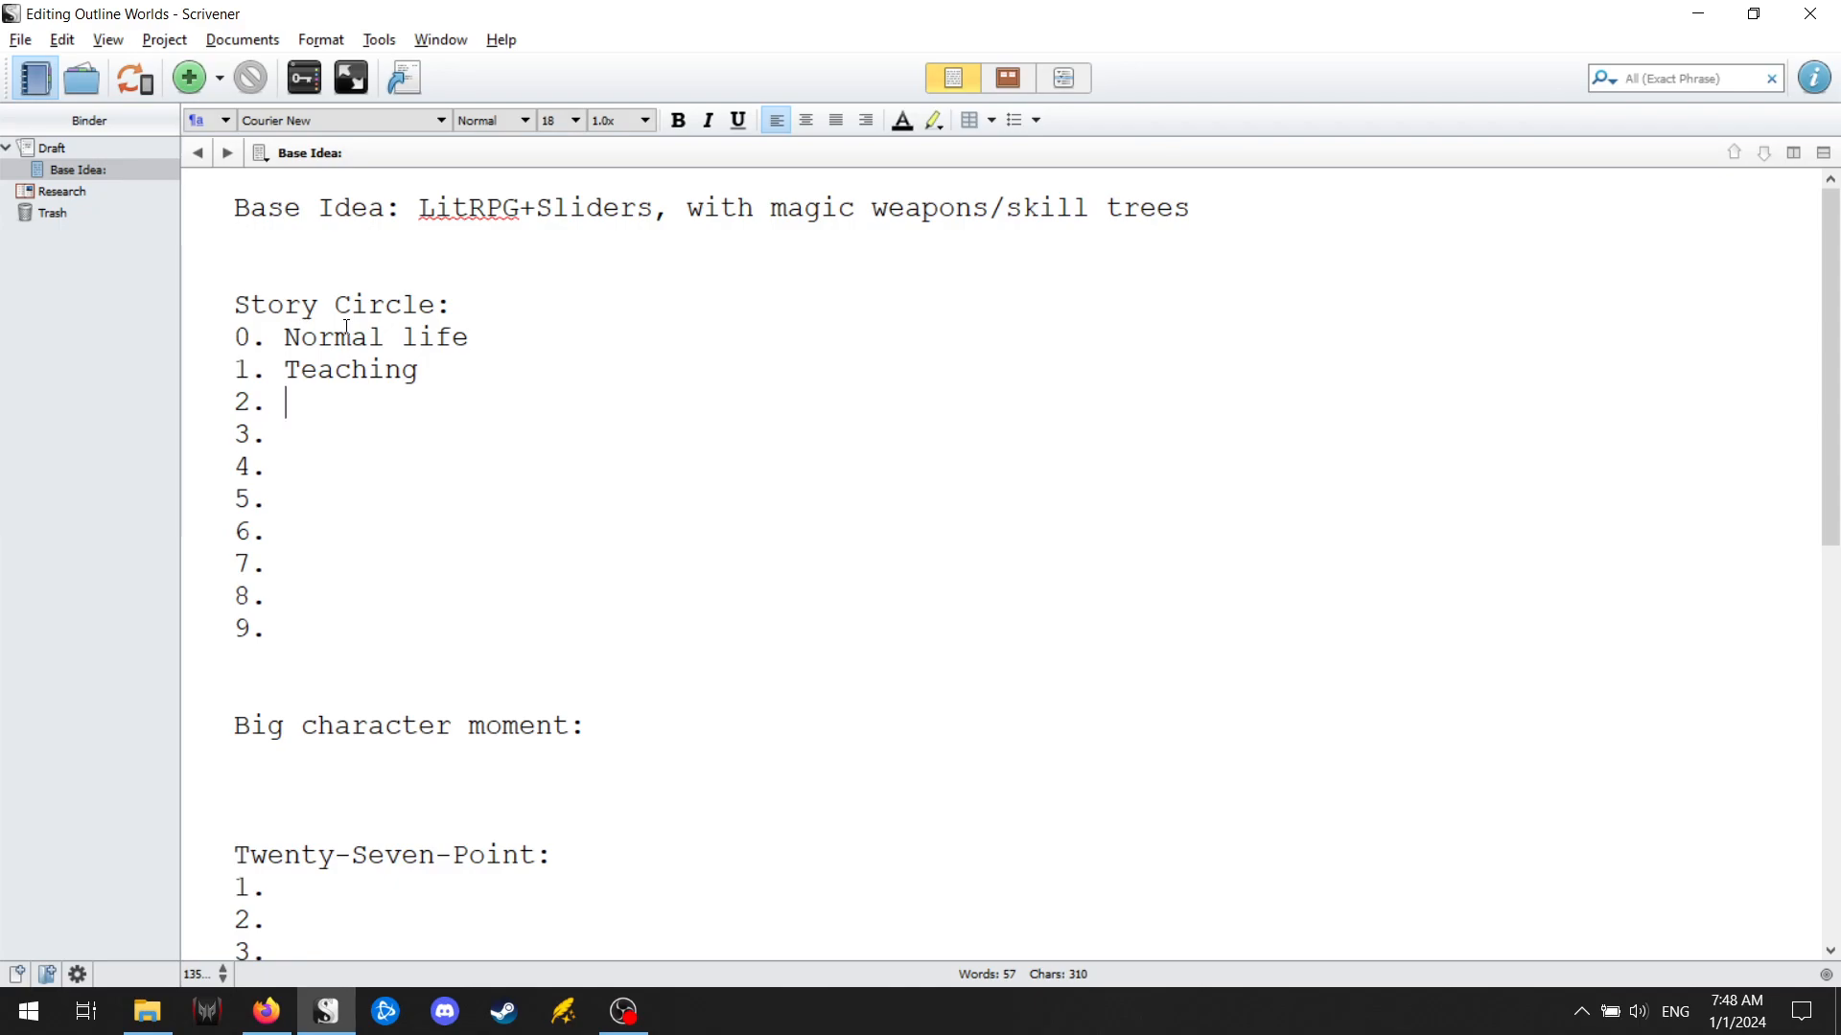
Enter "Dies-kind of" as Story Circle point 2.
text(Died)
key(BackSpace)
text(s-kind of 3. )
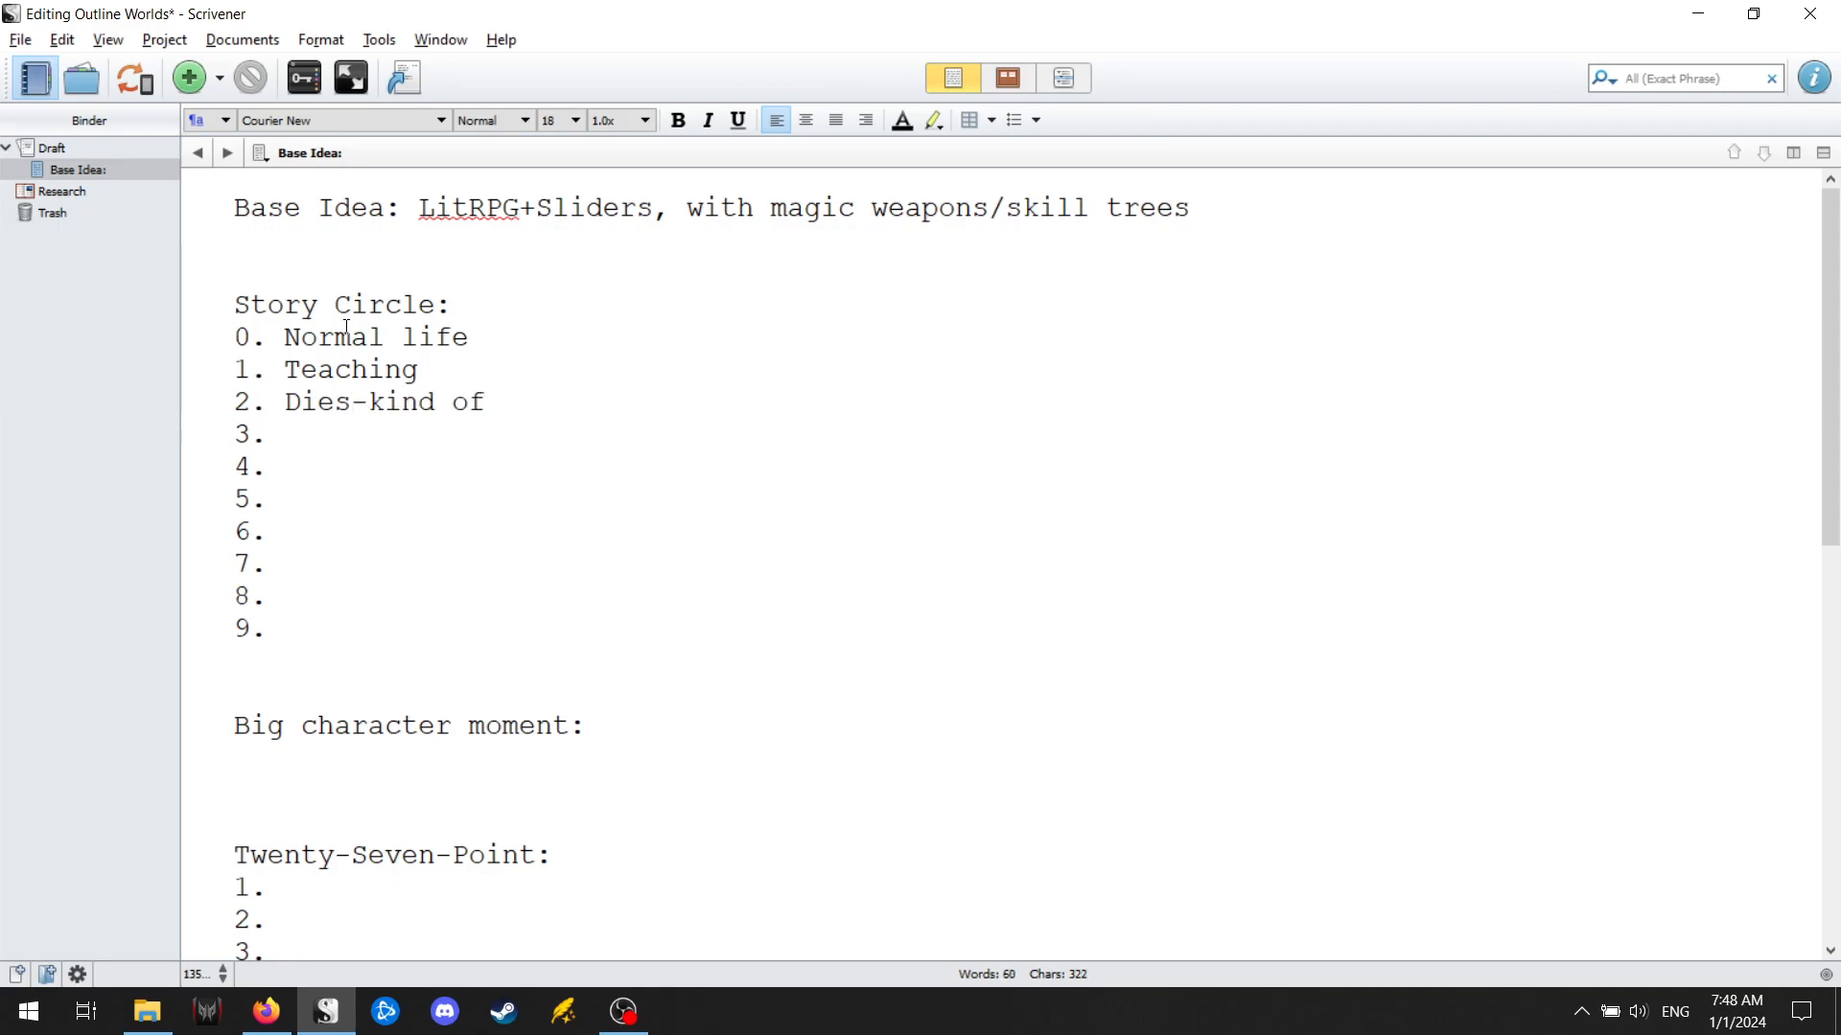
text(Tran)
Enter "Transported to a new world" as Story Circle point 3 and "Zombie world" as point 4.
key(BackSpace)
key(BackSpace)
key(BackSpace)
text(ransported to )
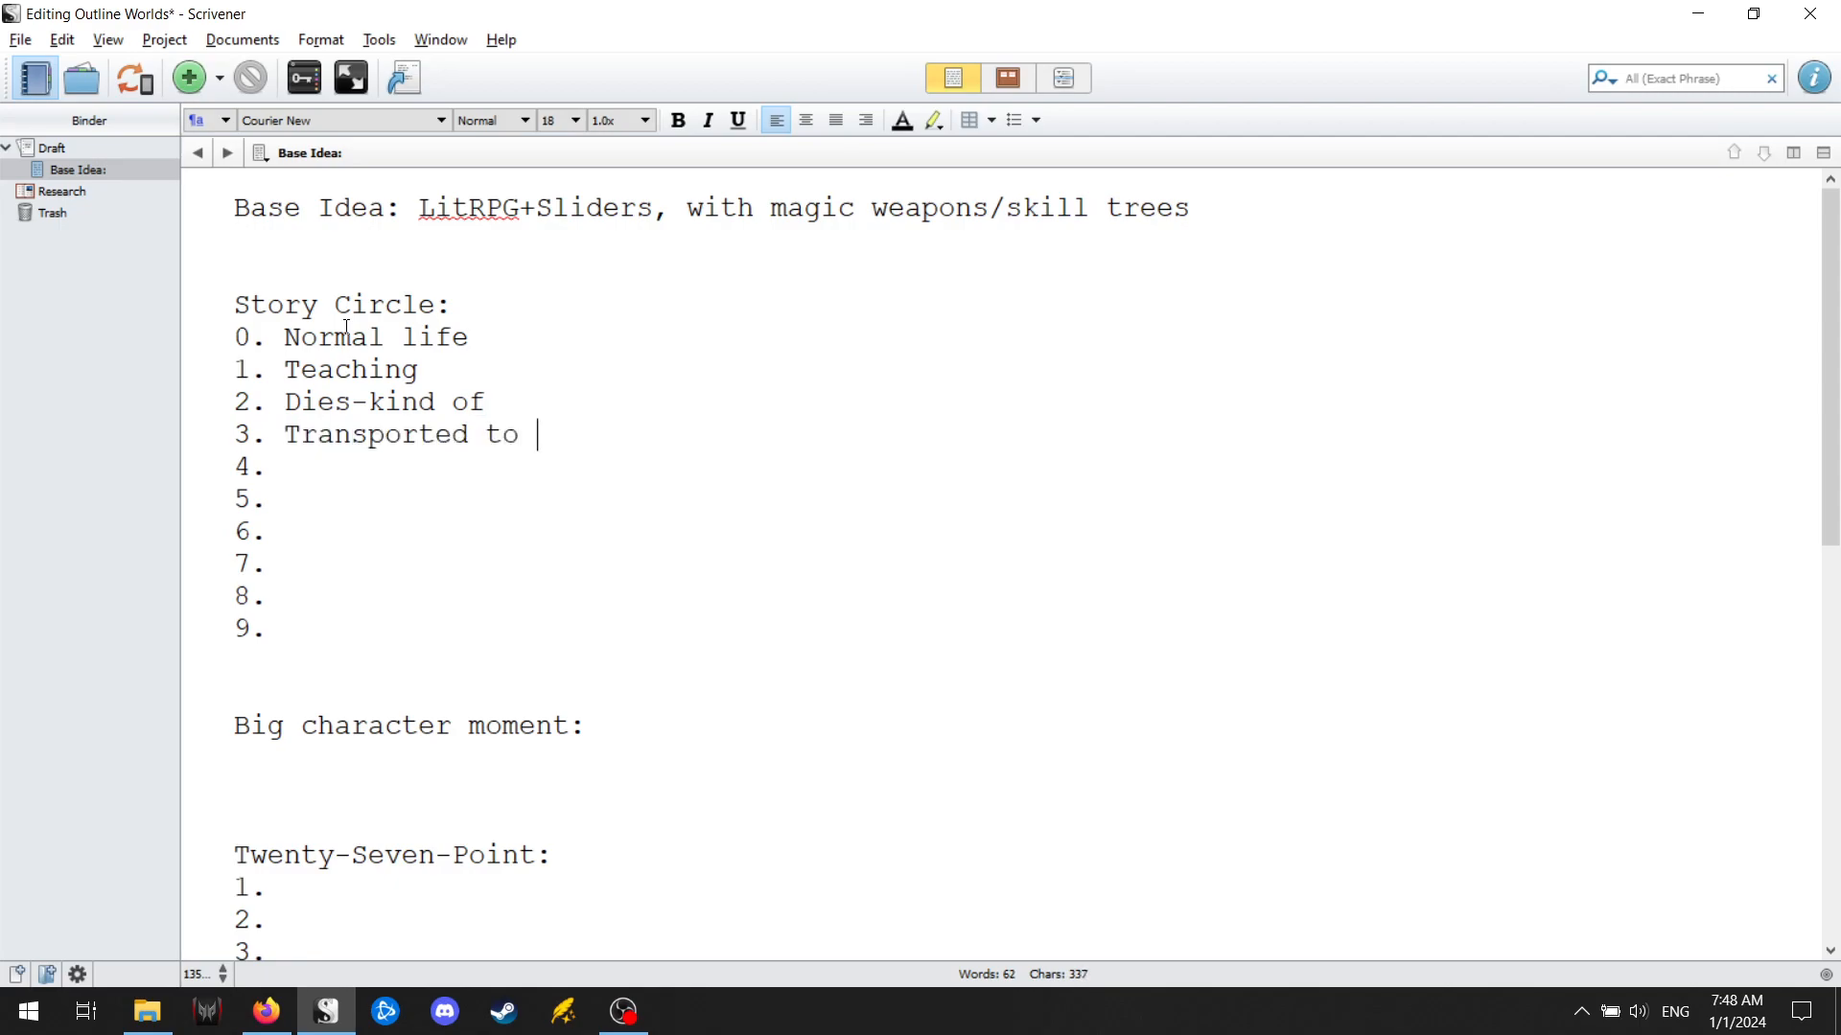
text(a new world)
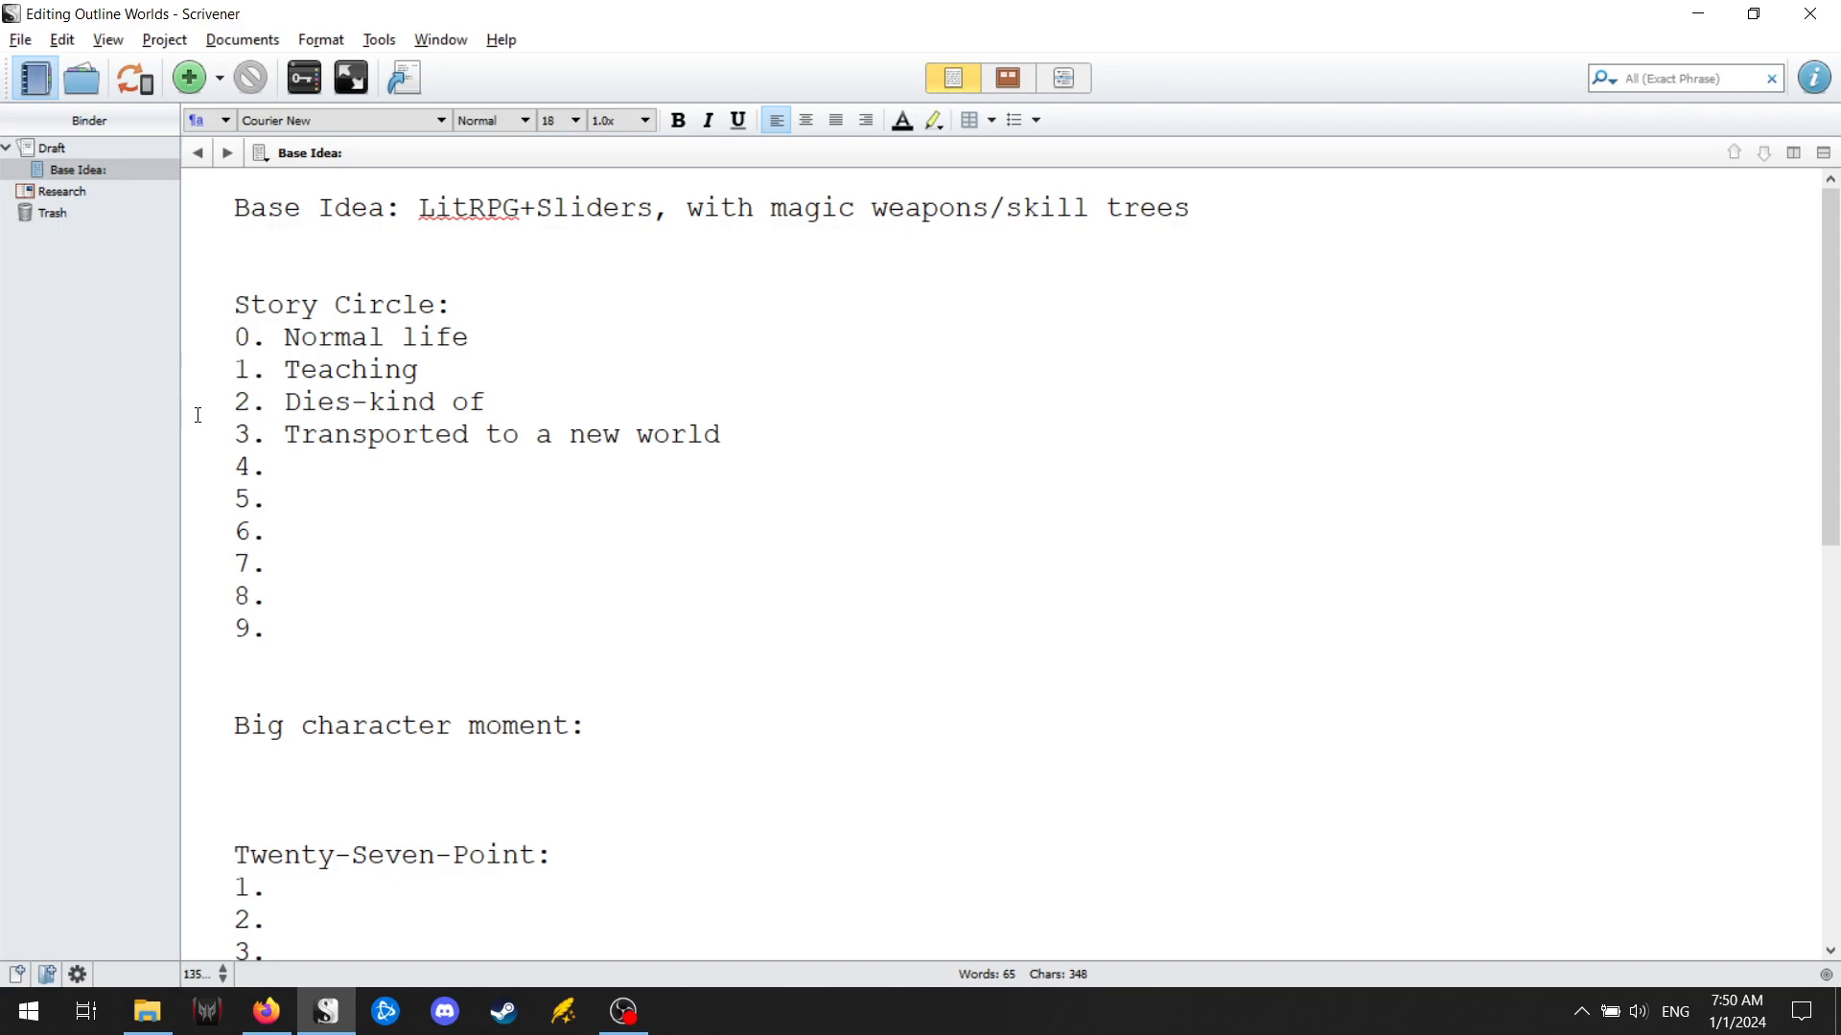
text(Zombie world)
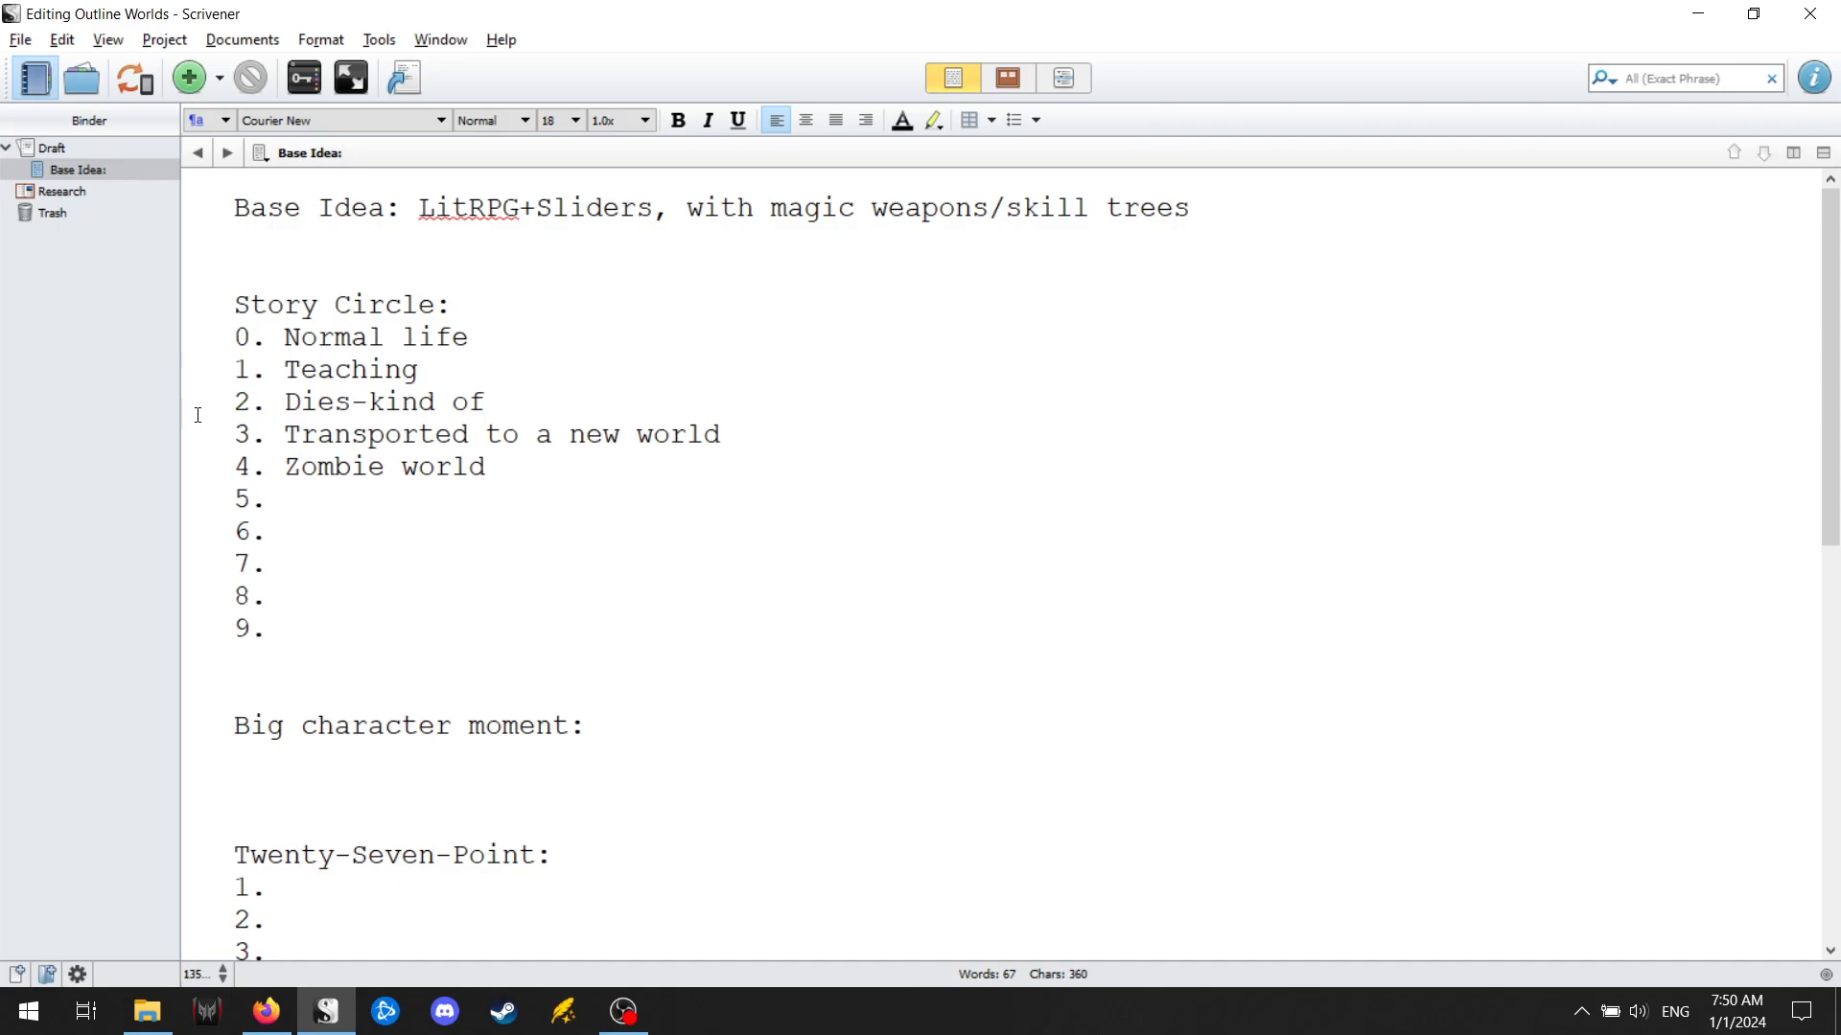
Enter "Liches controlling zombies" as Story Circle point 5, using the suggested spelling for "controlling".
text(Liches controli)
key(BackSpace)
key(BackSpace)
key(BackSpace)
key(BackSpace)
key(BackSpace)
key(BackSpace)
key(BackSpace)
key(BackSpace)
key(BackSpace)
key(BackSpace)
key(BackSpace)
text(s)
key(BackSpace)
text(es)
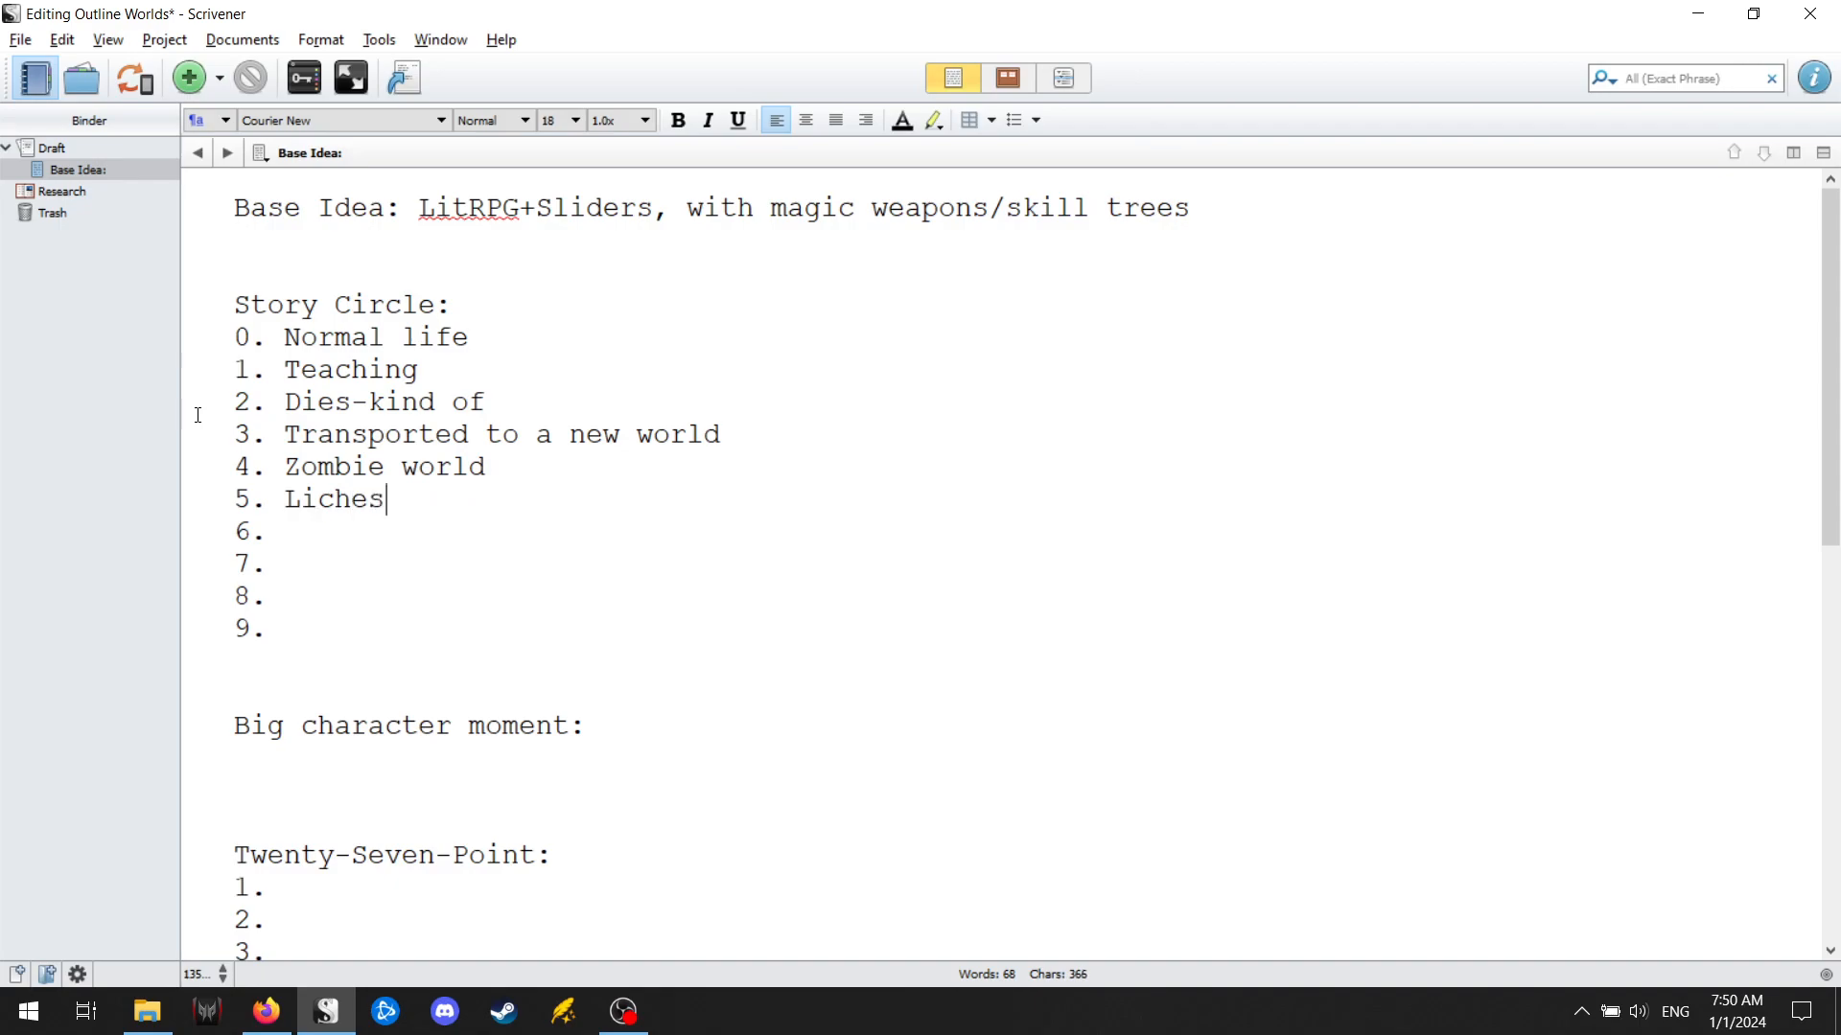
text( controling zombies)
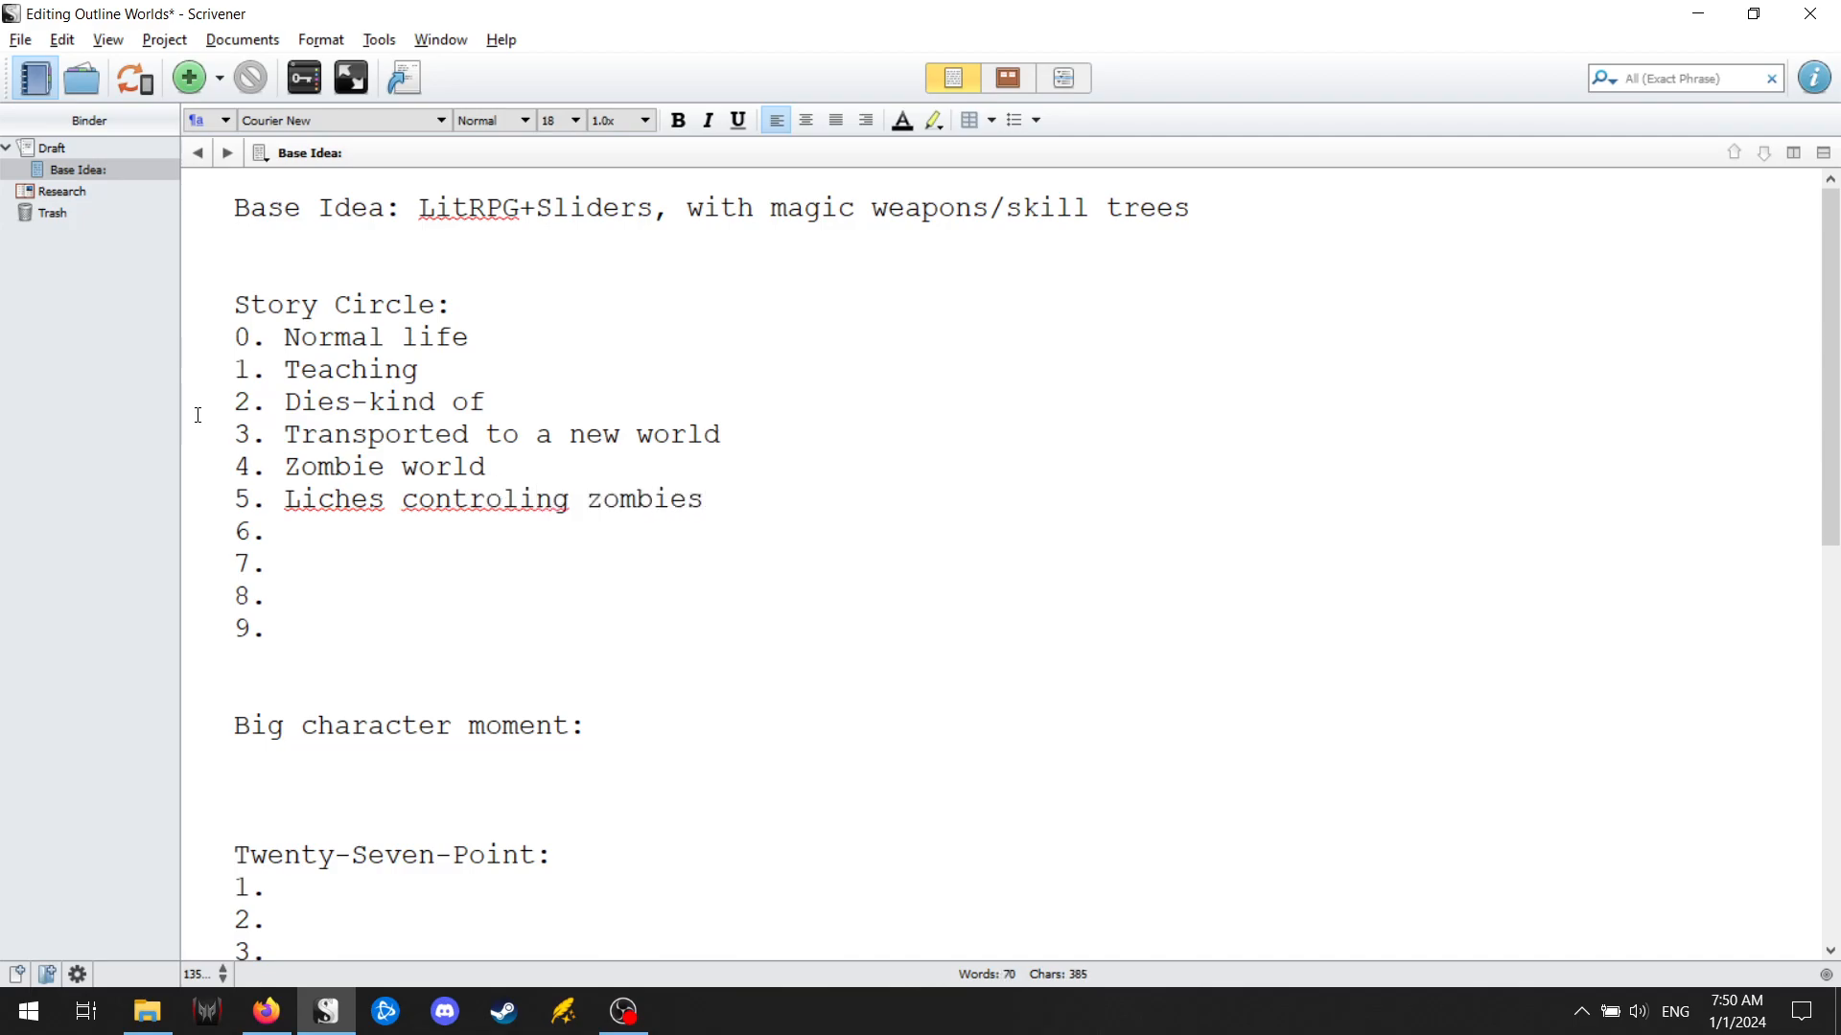
right_click(520, 499)
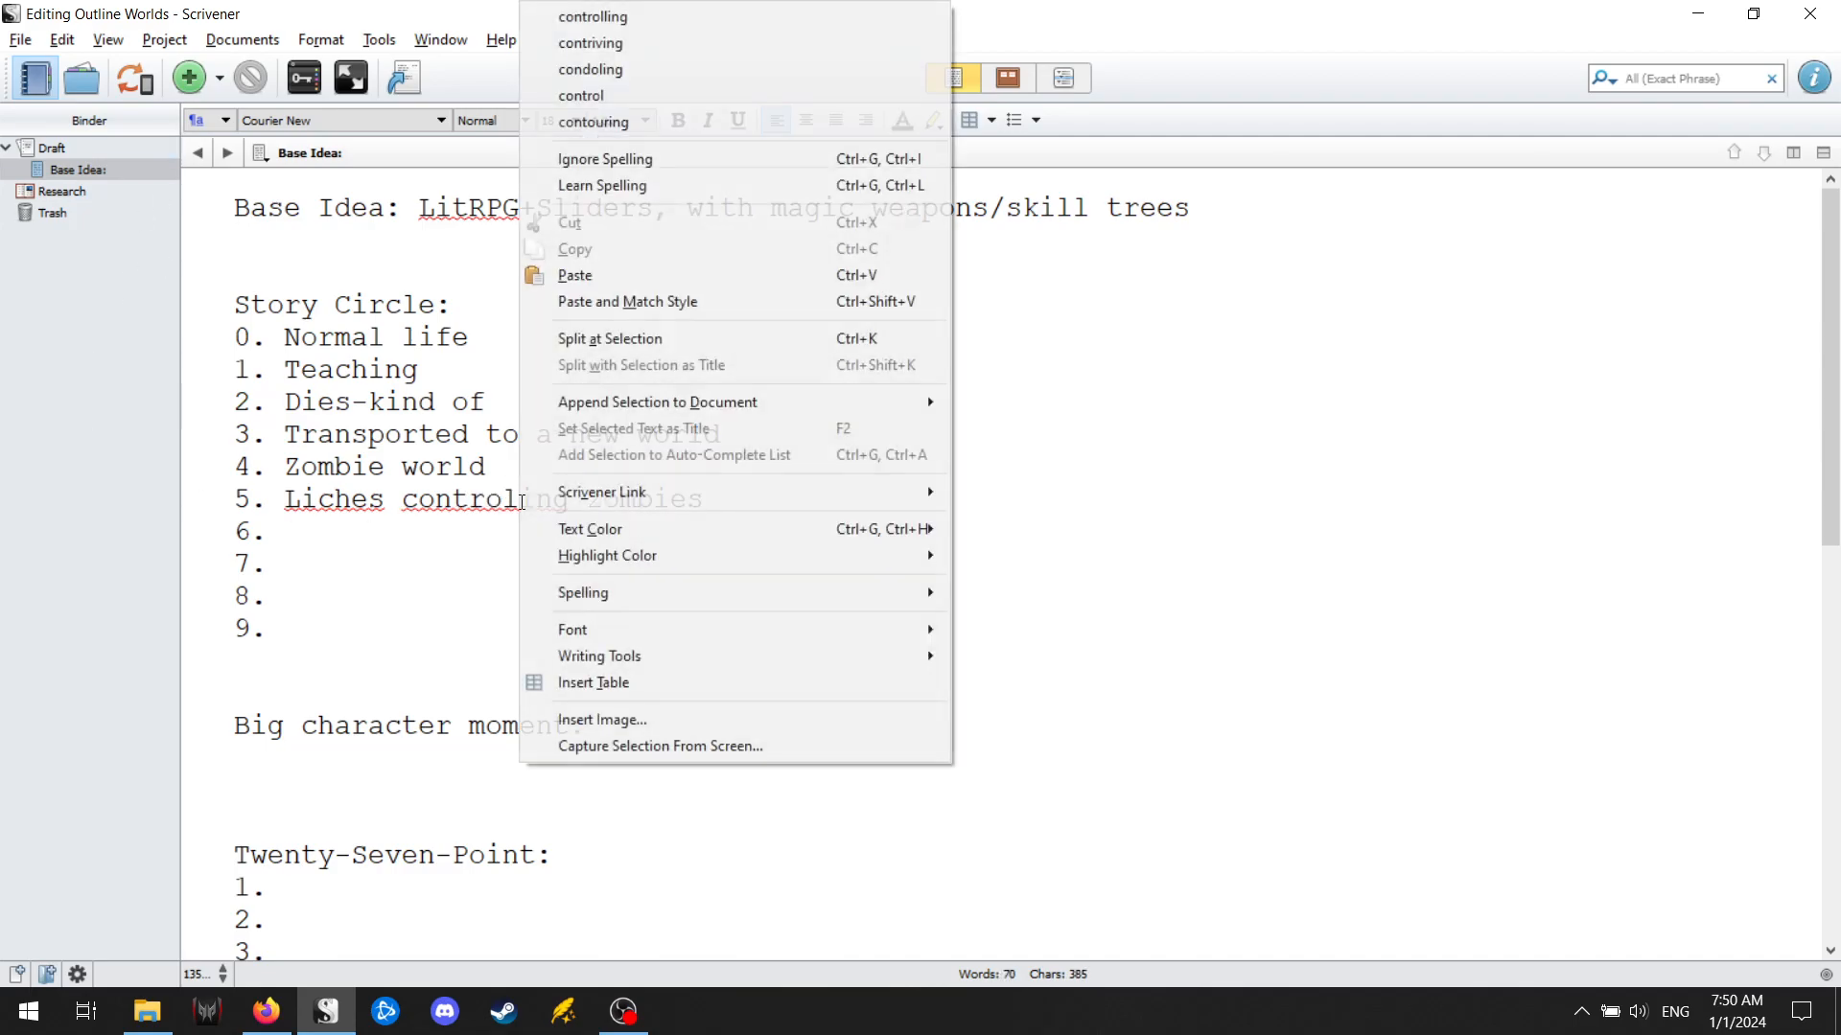
click(714, 19)
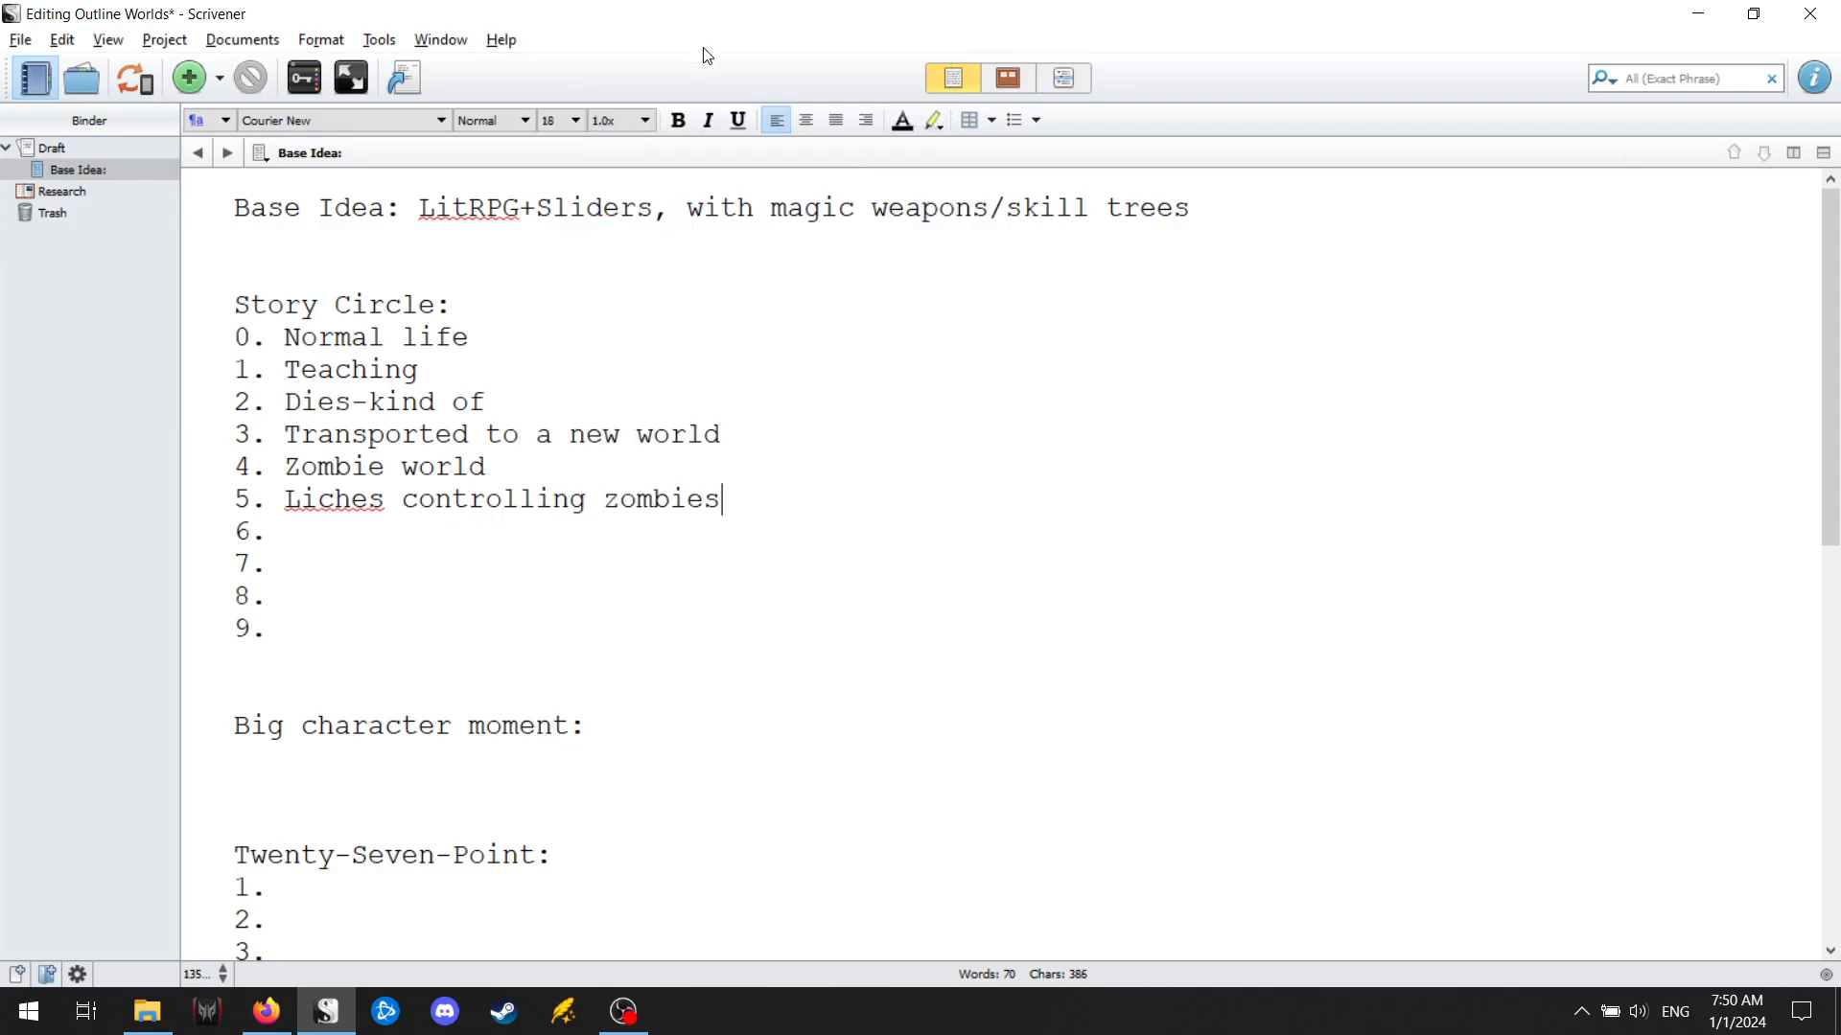
Enter "Loses friends for power/time" as Story Circle point 6.
click(519, 535)
text(lo)
key(BackSpace)
key(BackSpace)
text(Loses friends)
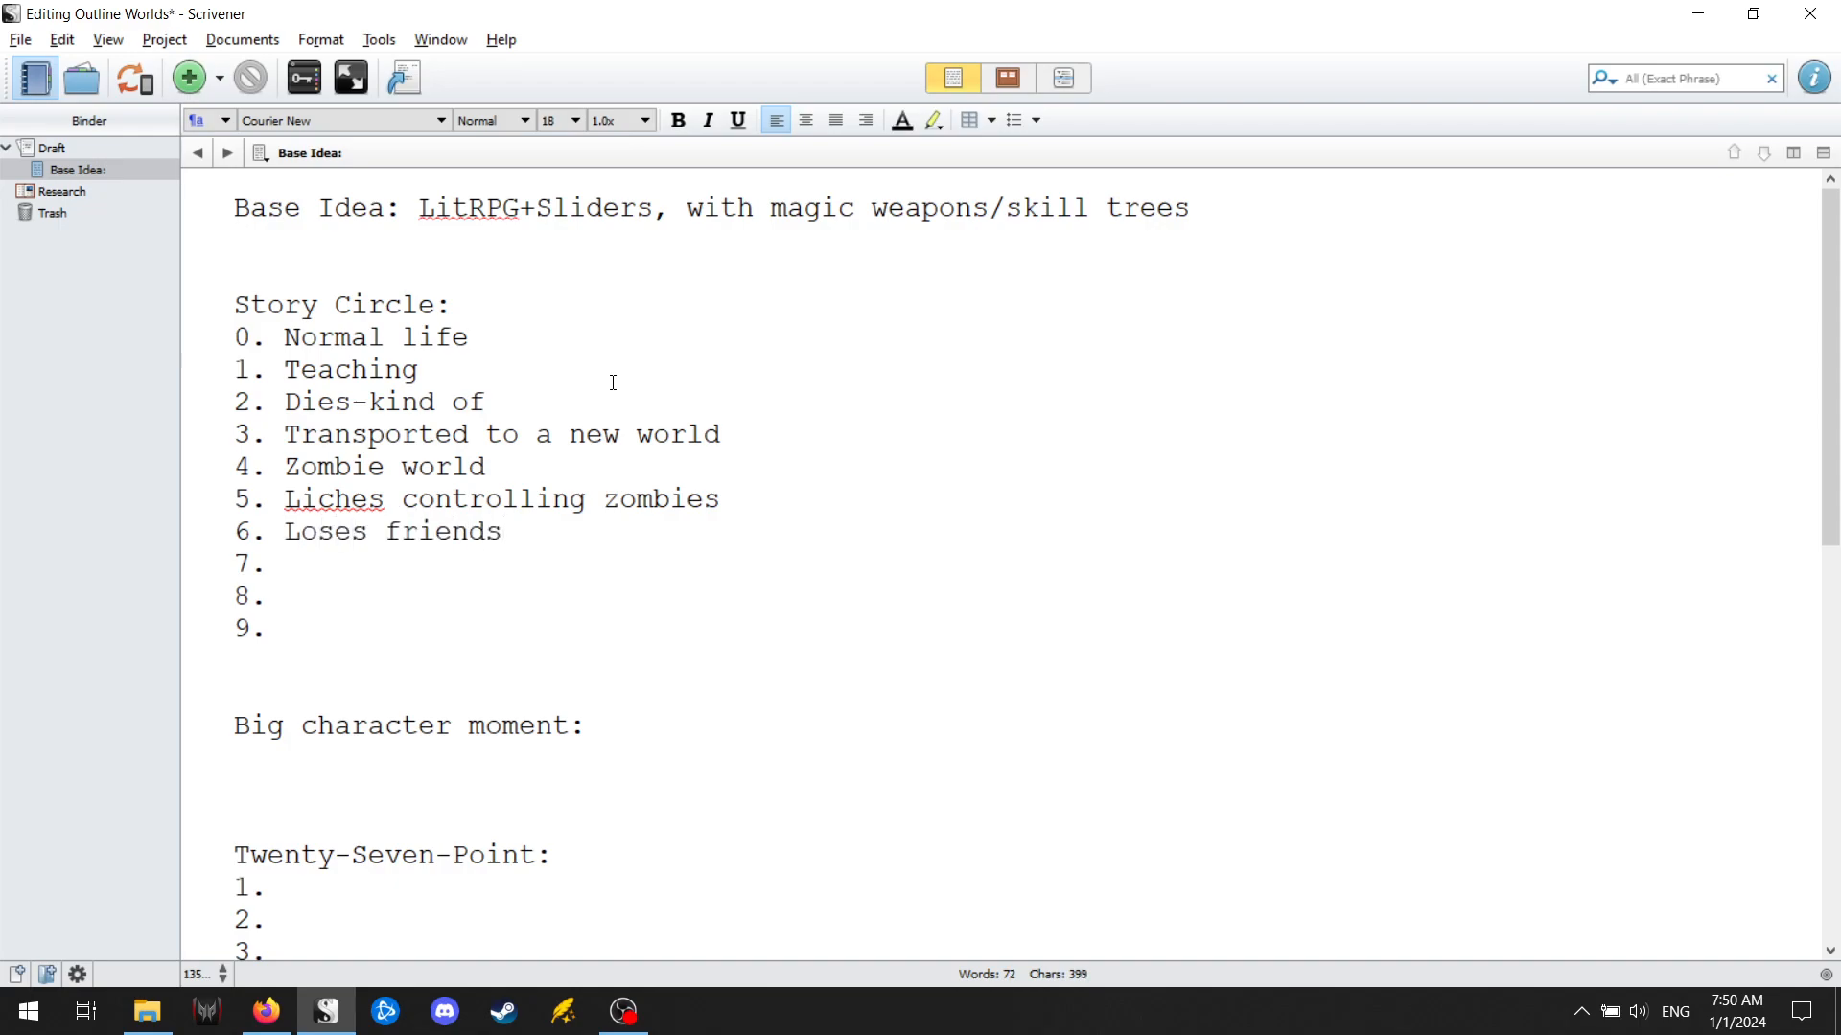
text( for power/time)
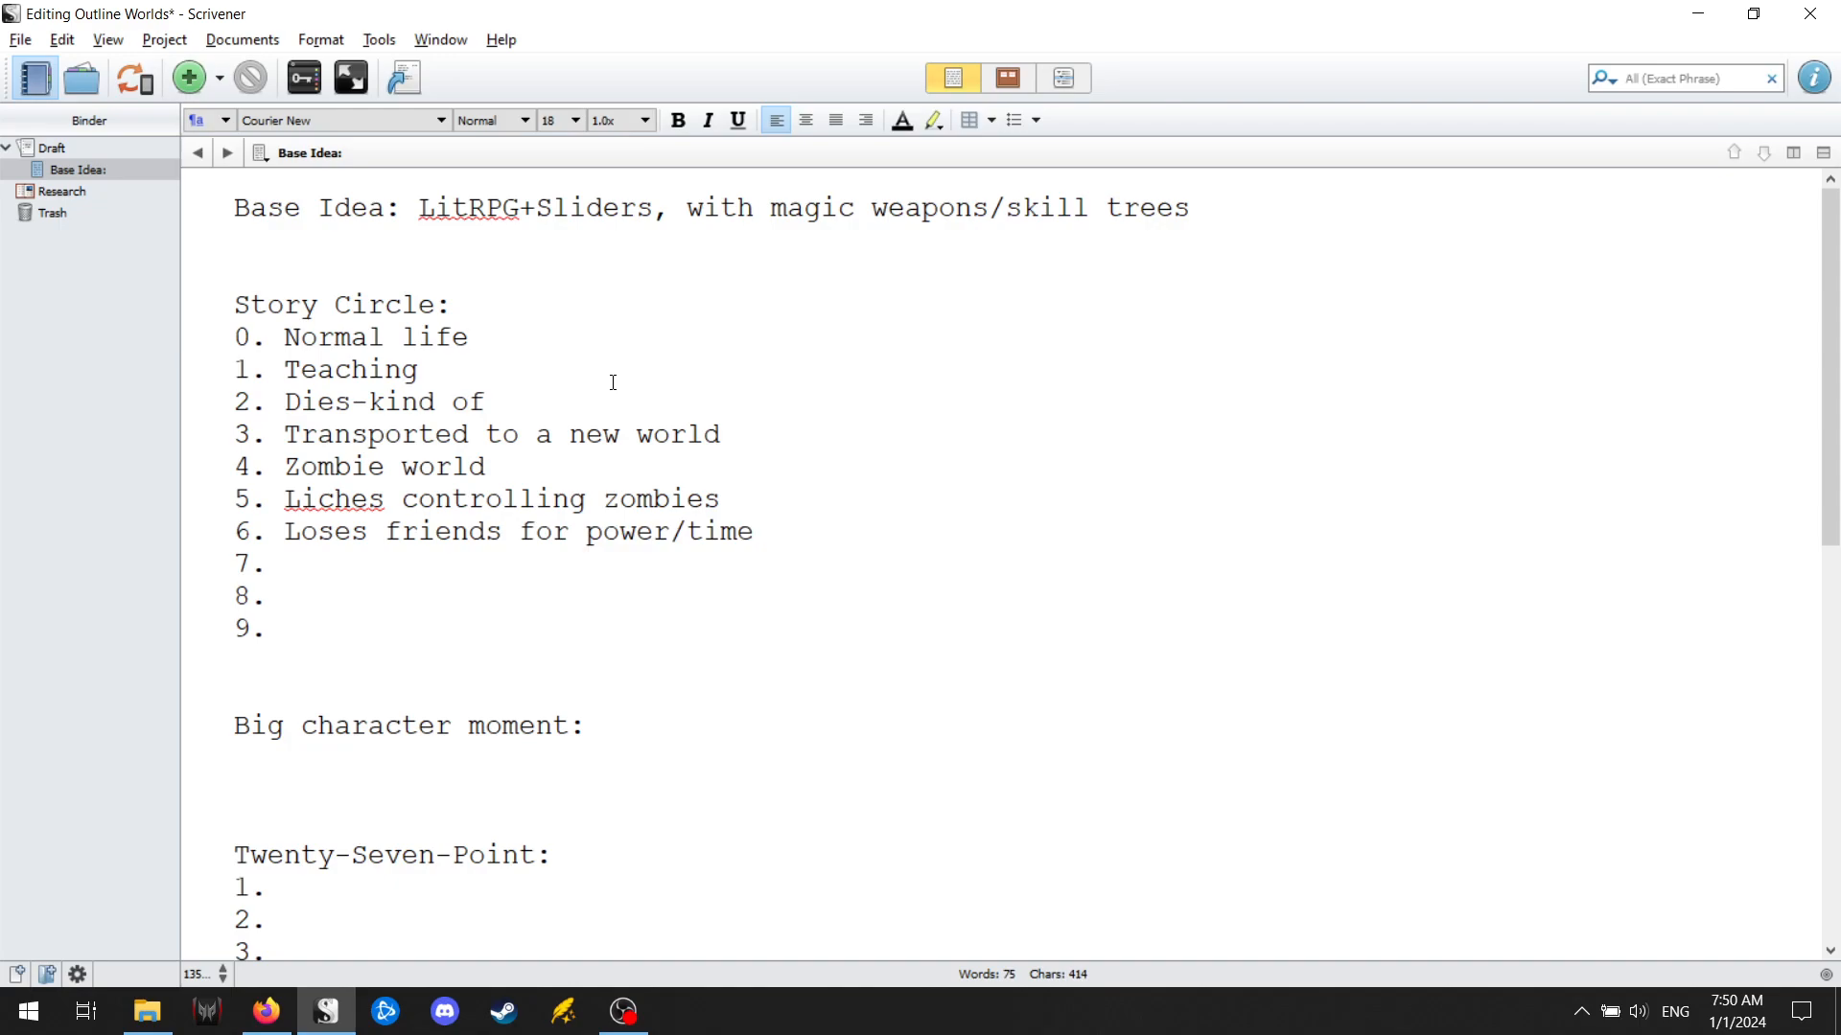
Enter "Fighting friend who turned bad (mind control)" as Story Circle point 7.
key(Down)
text(Fighting fr)
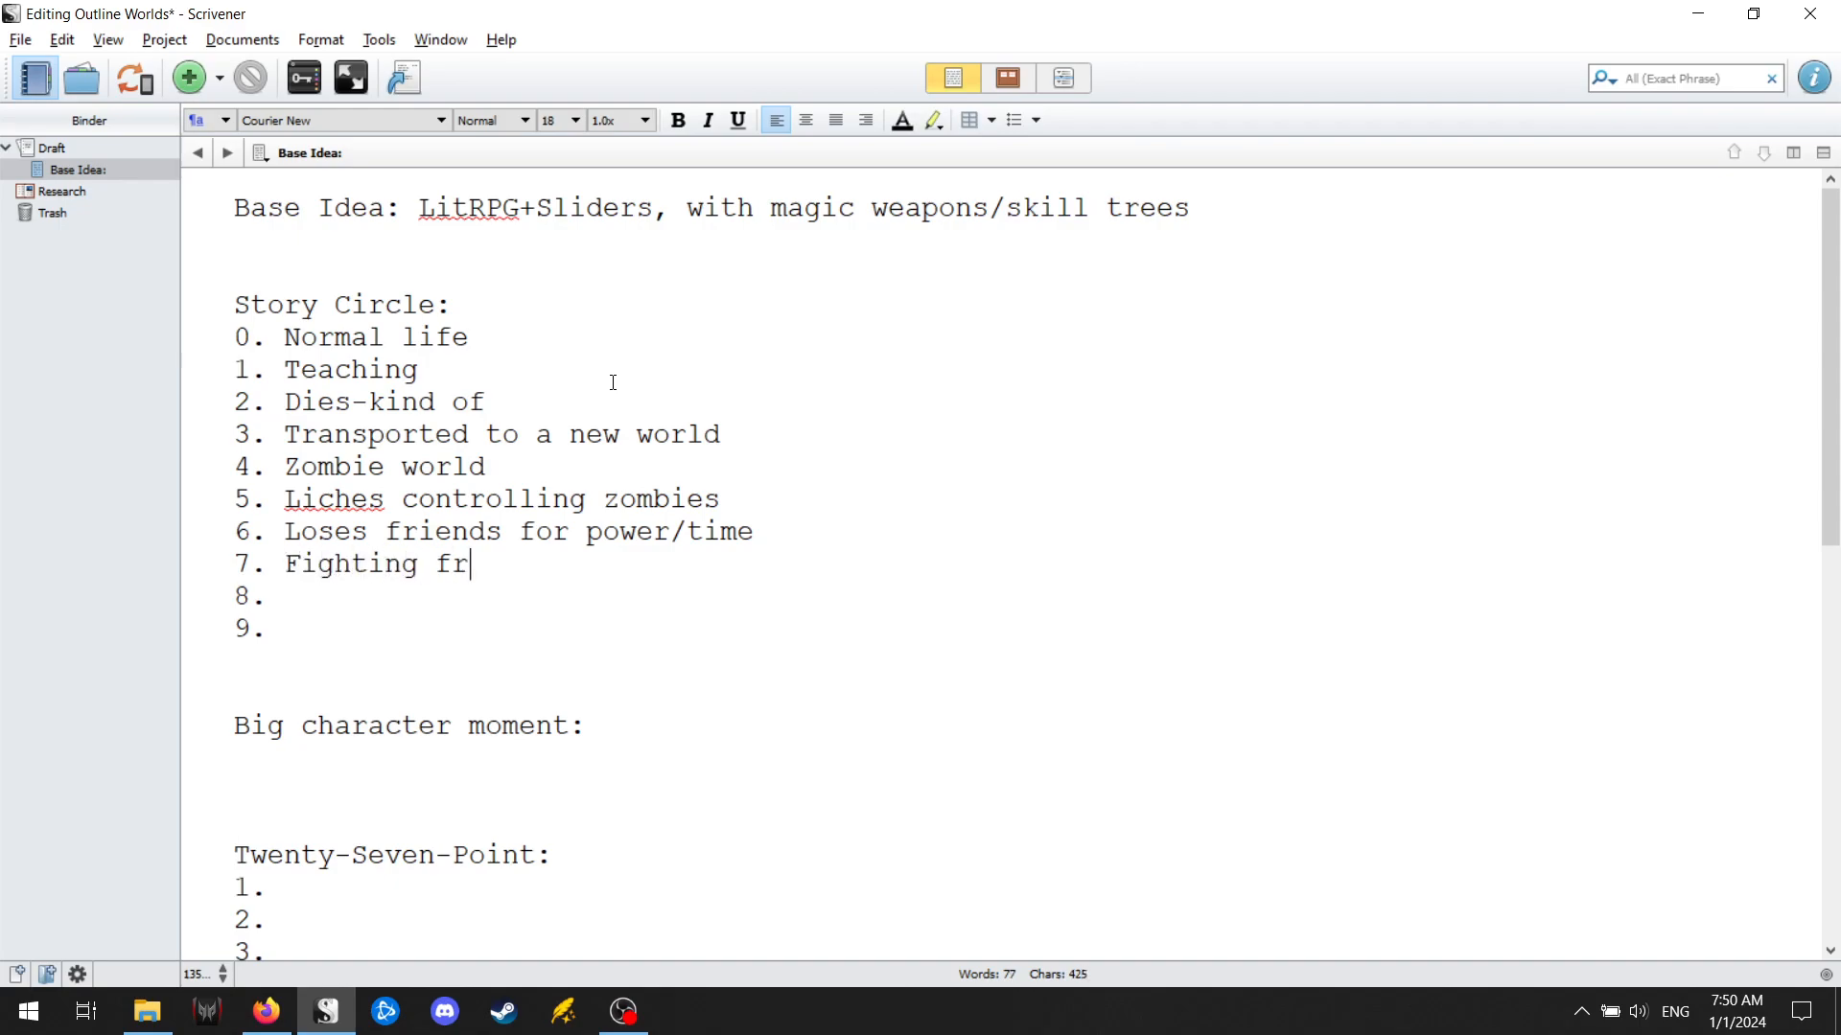
text(iend who turned bad)
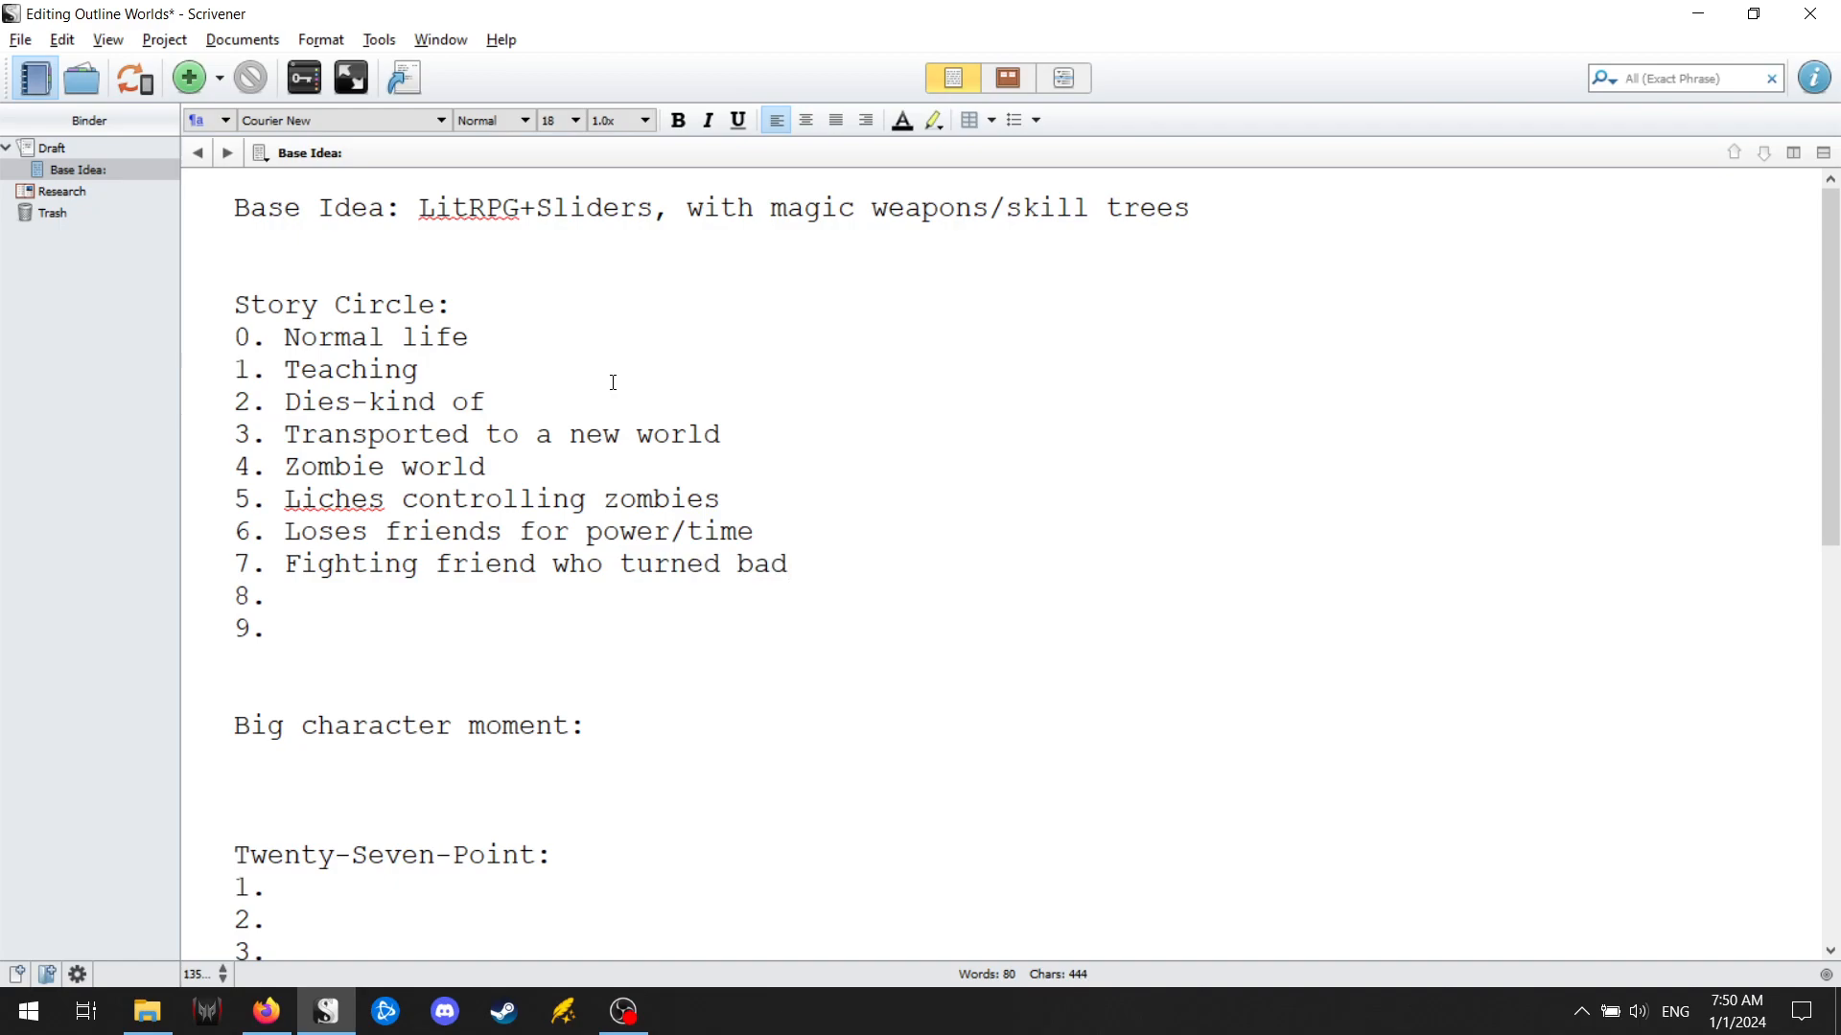
text( (mi)
key(BackSpace)
key(BackSpace)
text(mind control))
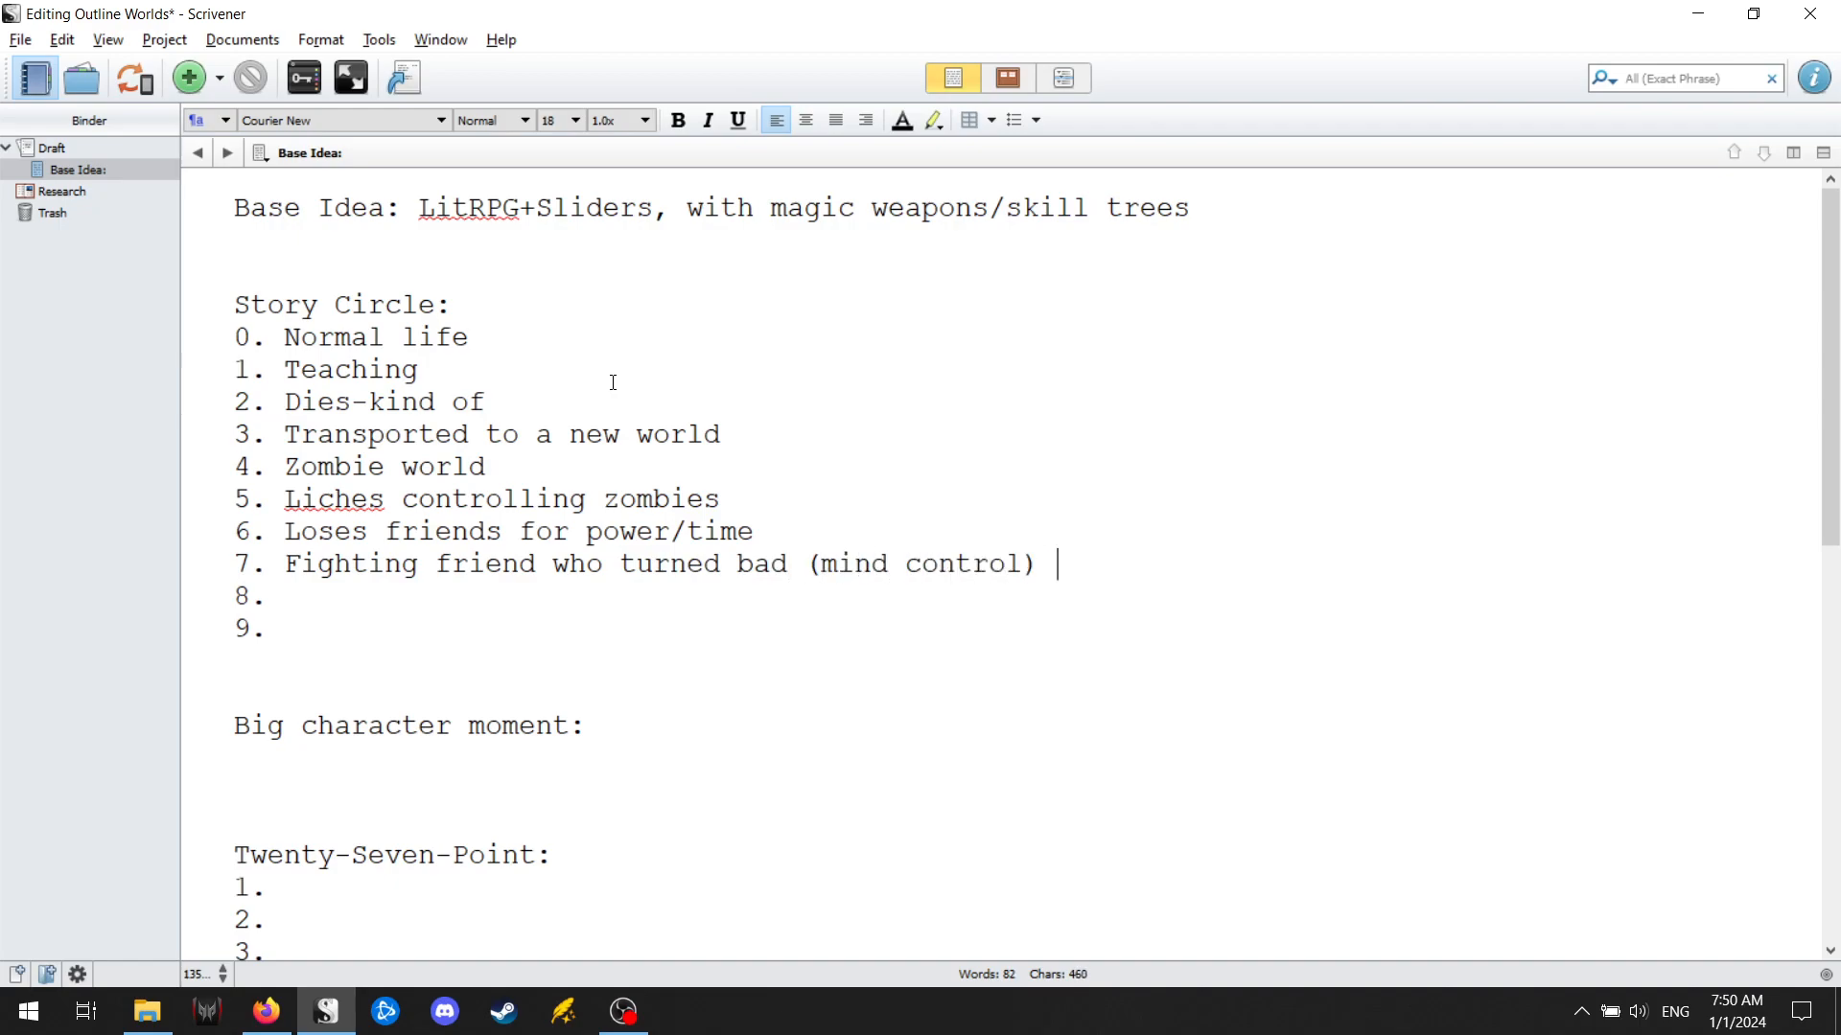
Enter "Wins by determining killing is sometimes necessary" as Story Circle point 8.
key(Down)
text(Wins by )
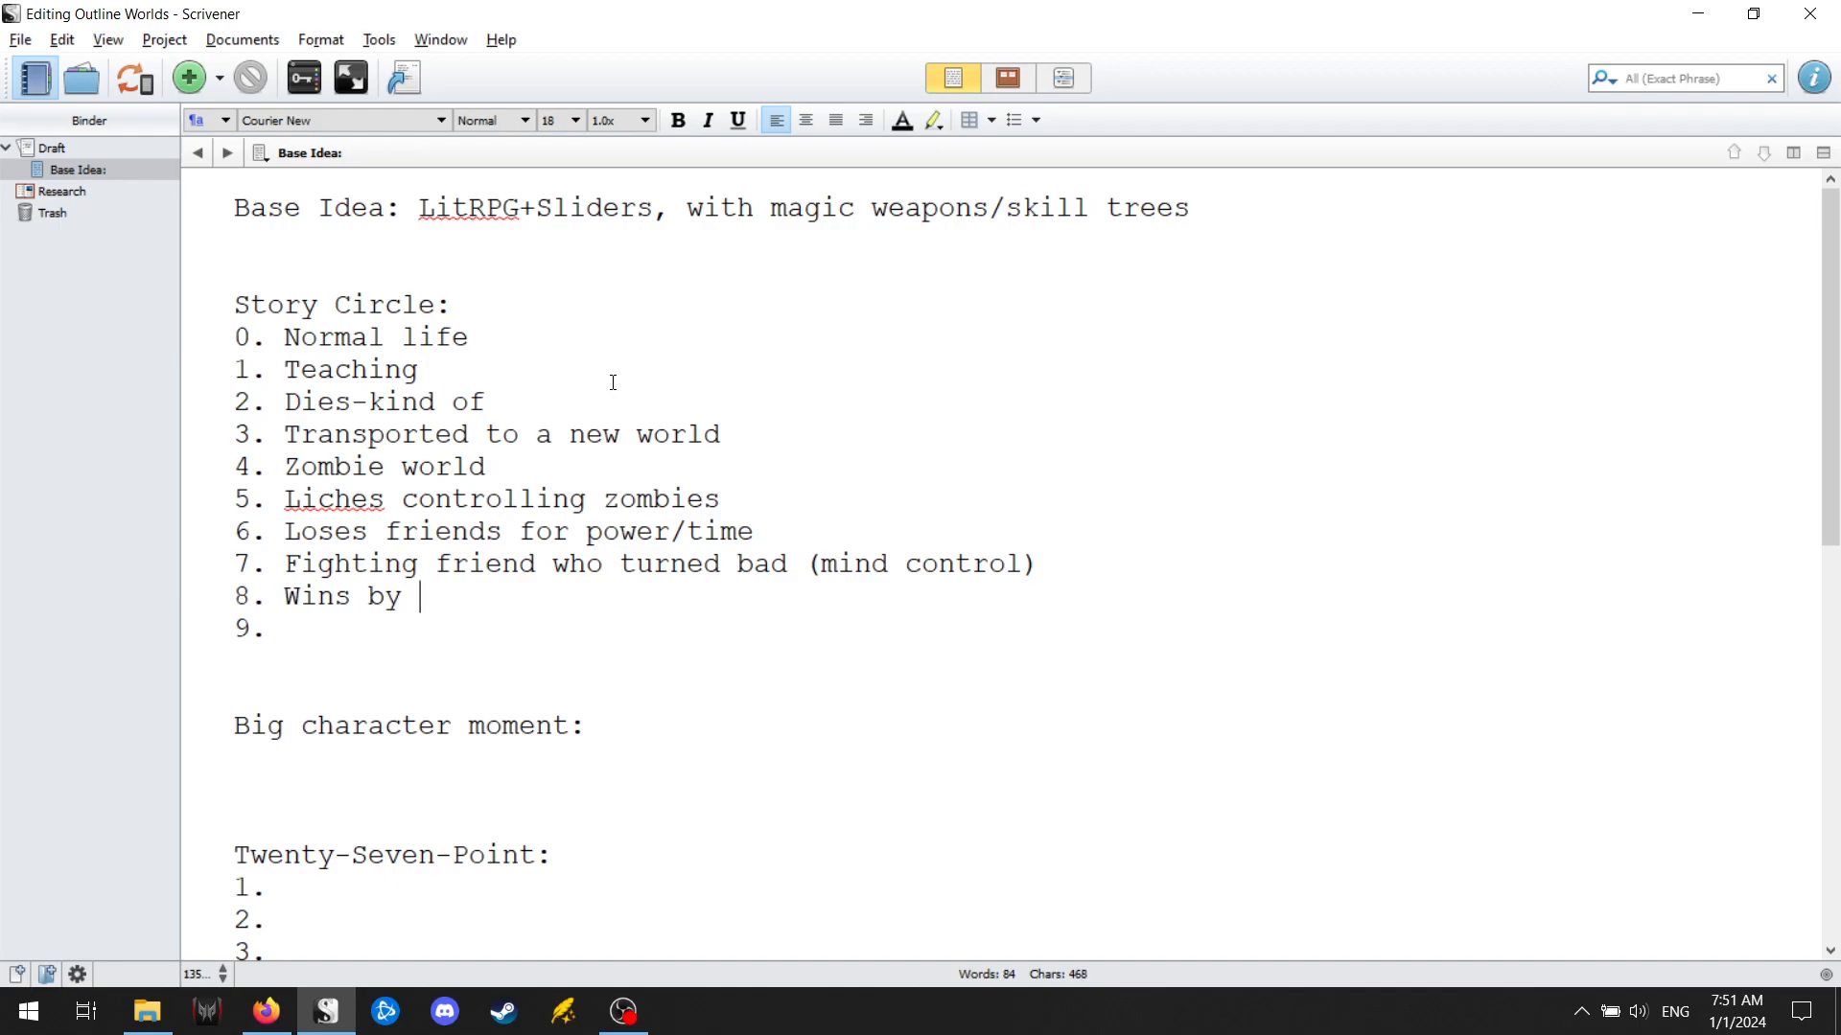
text(determin)
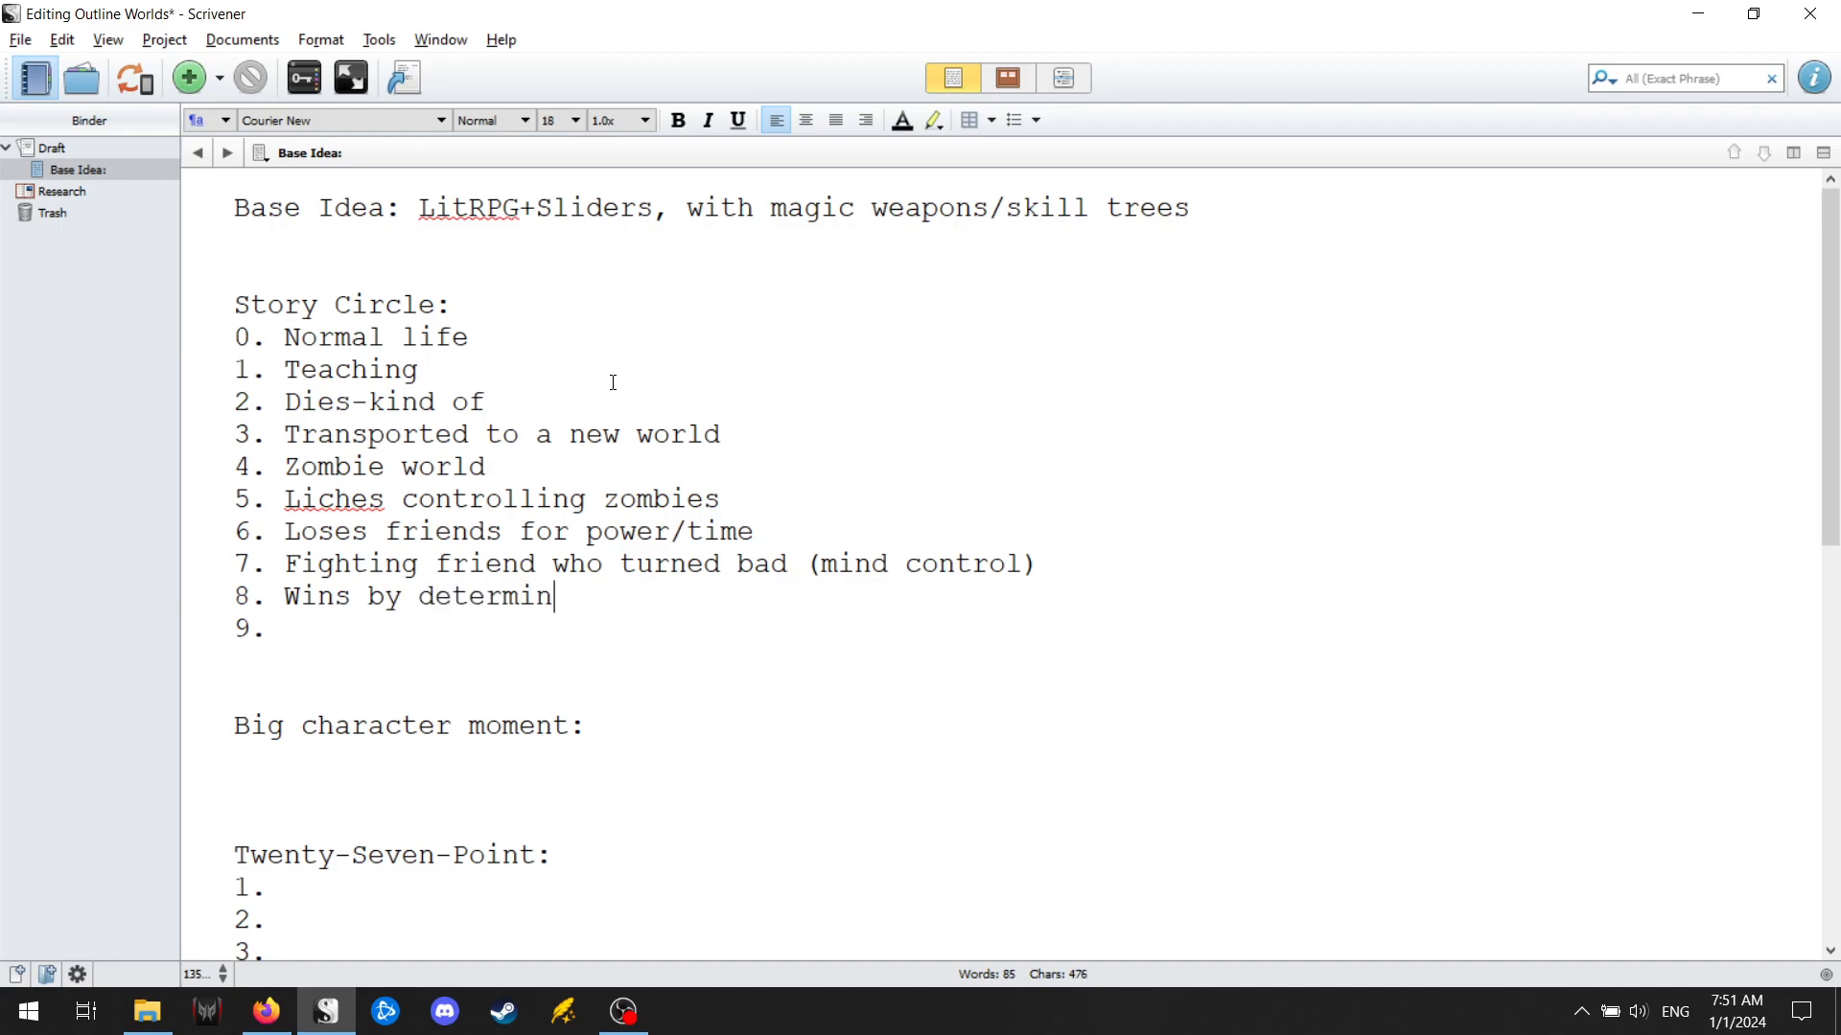
text(ing killing i)
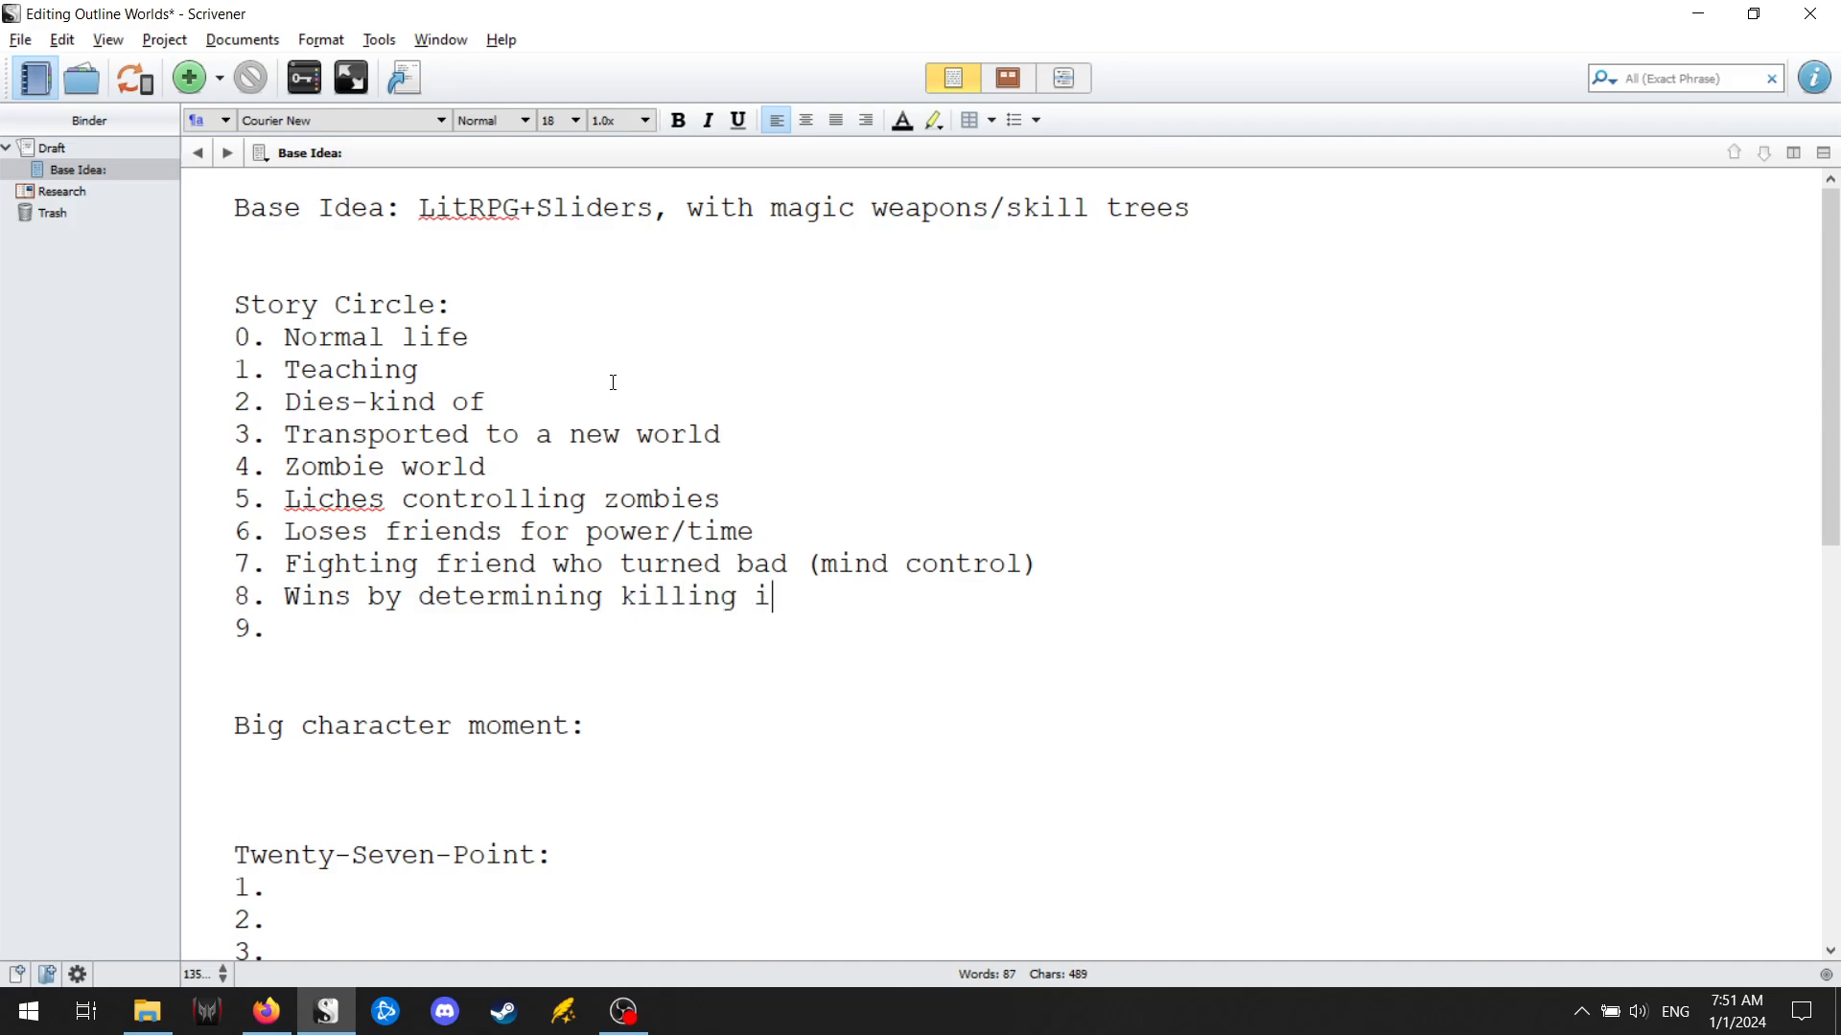
text(s sometimes necessary)
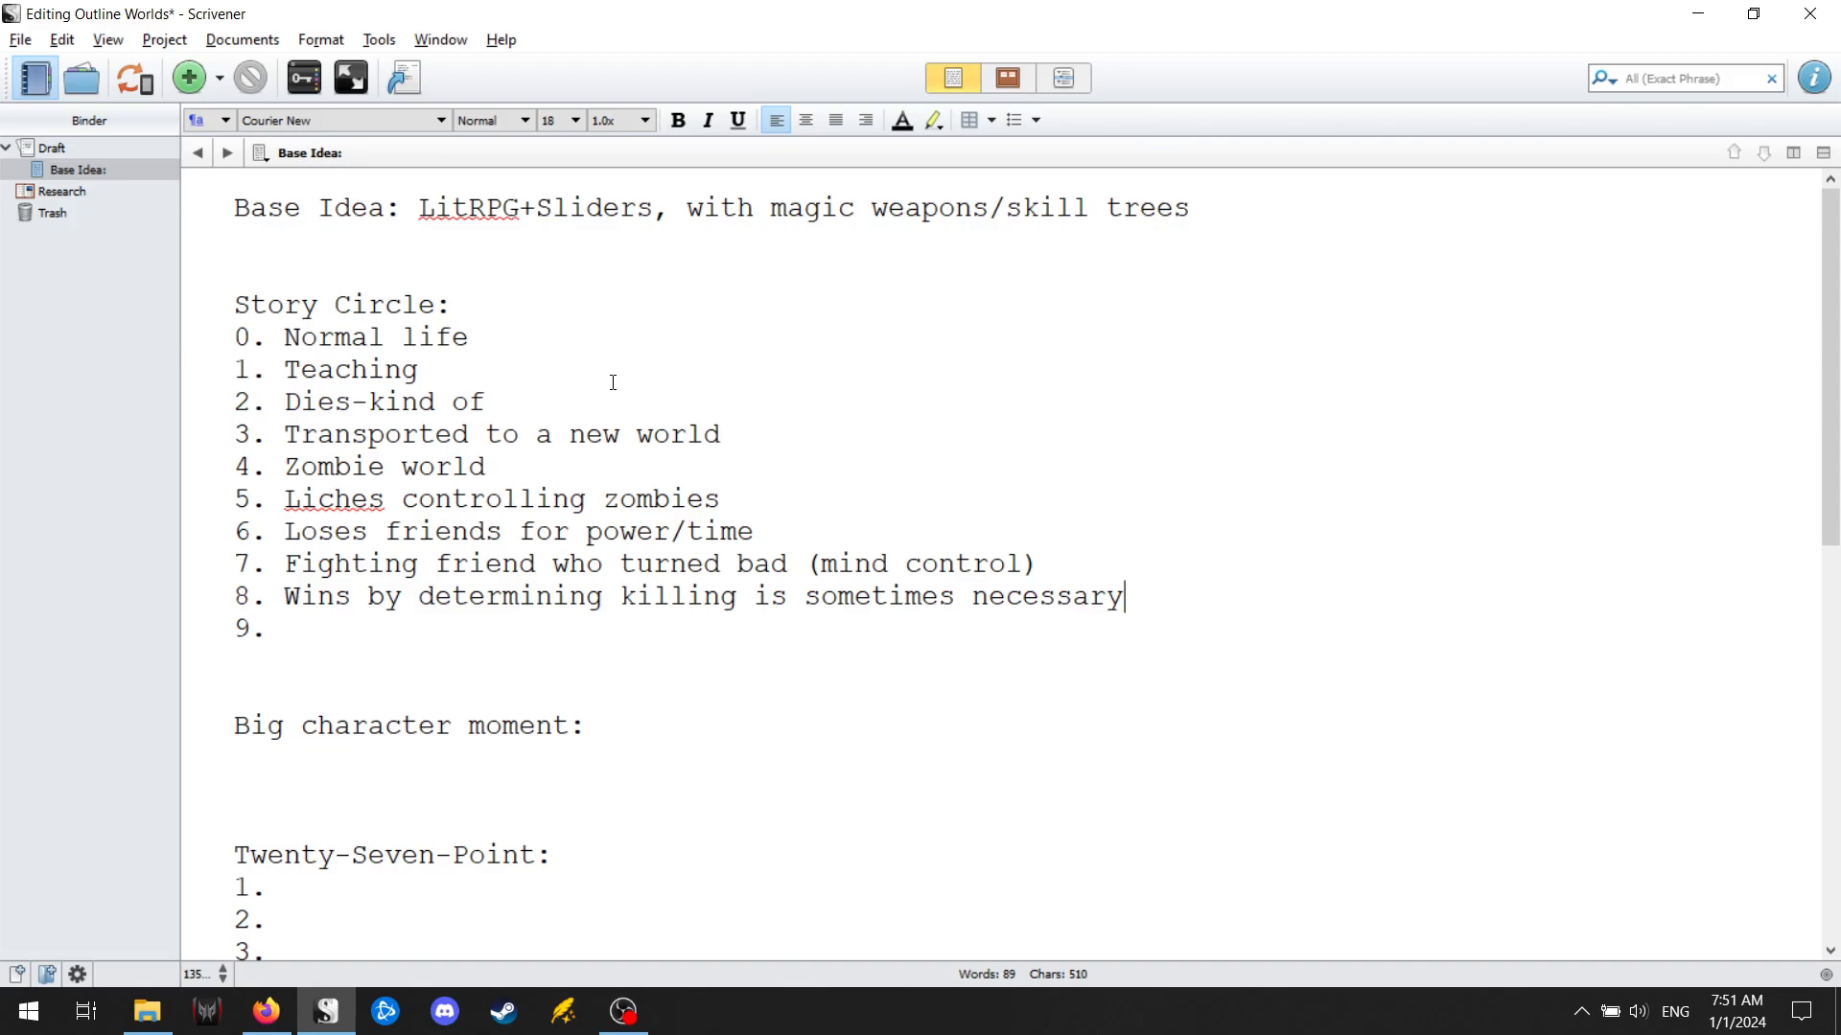
Enter "Transported to next world with one friend (Gundam world)" as Story Circle point 9.
key(Down)
text(Transported to nex)
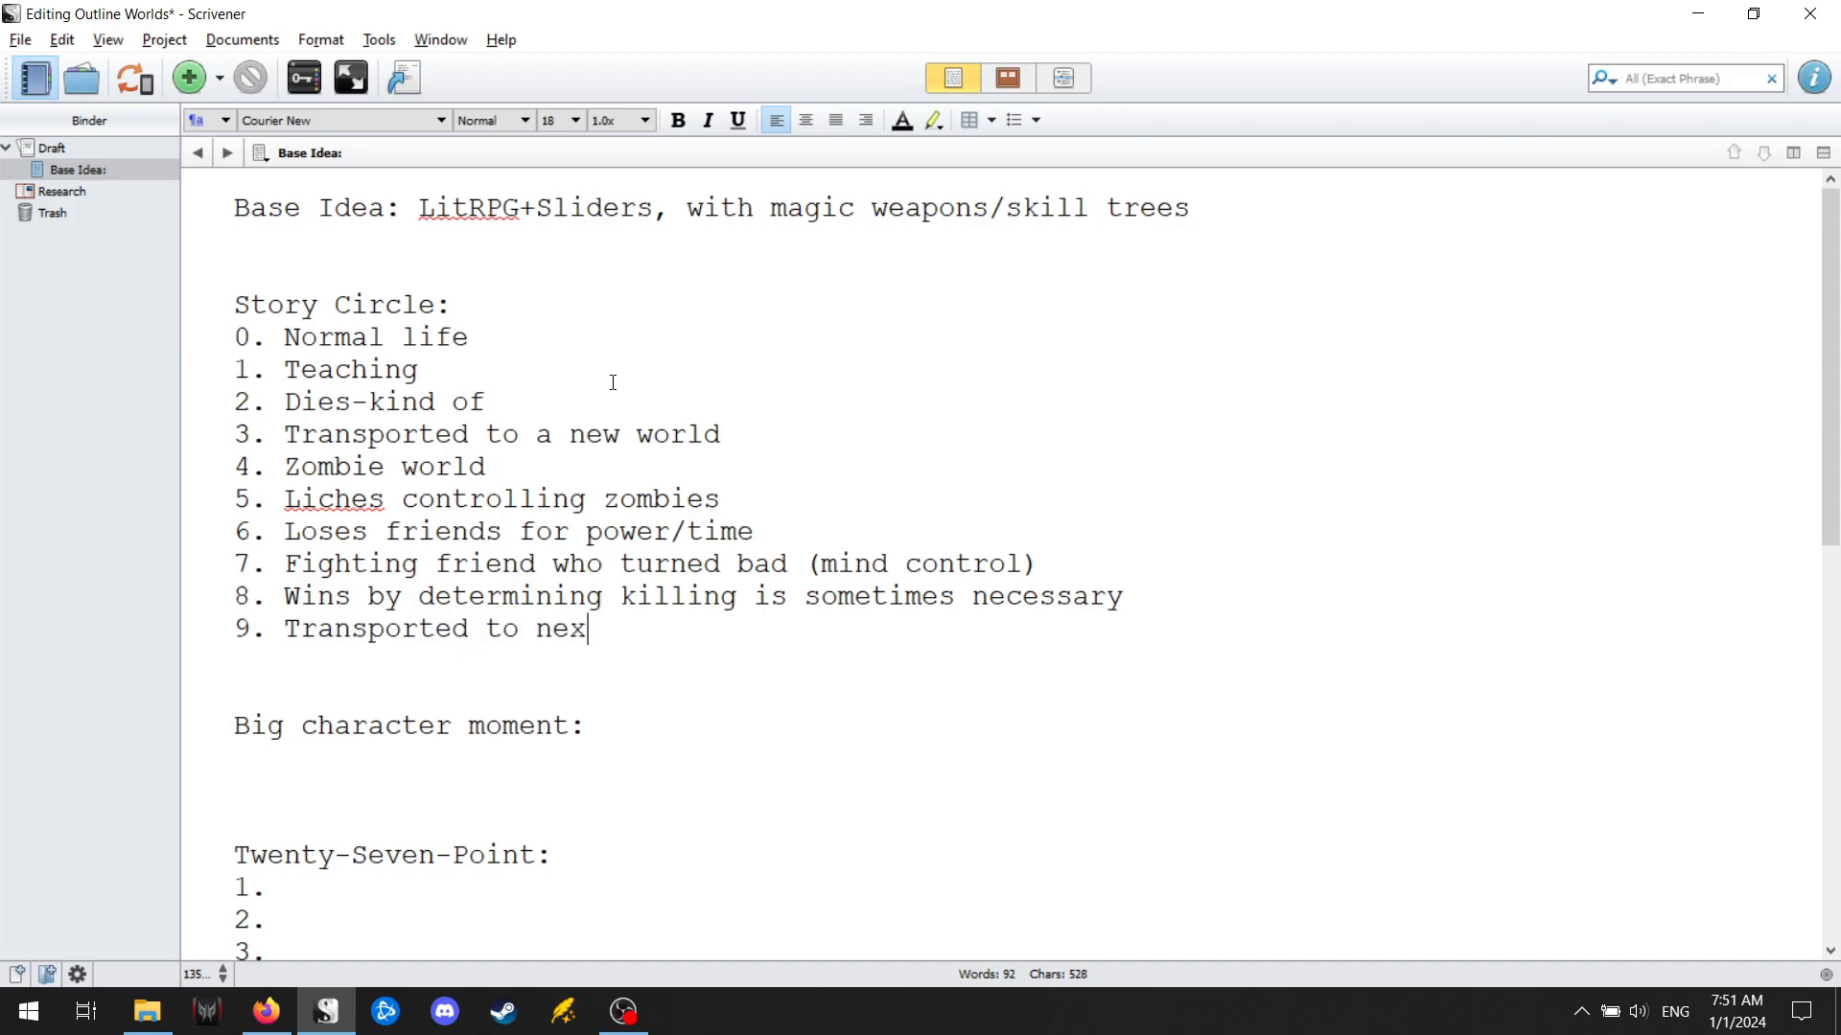
text(t world with one)
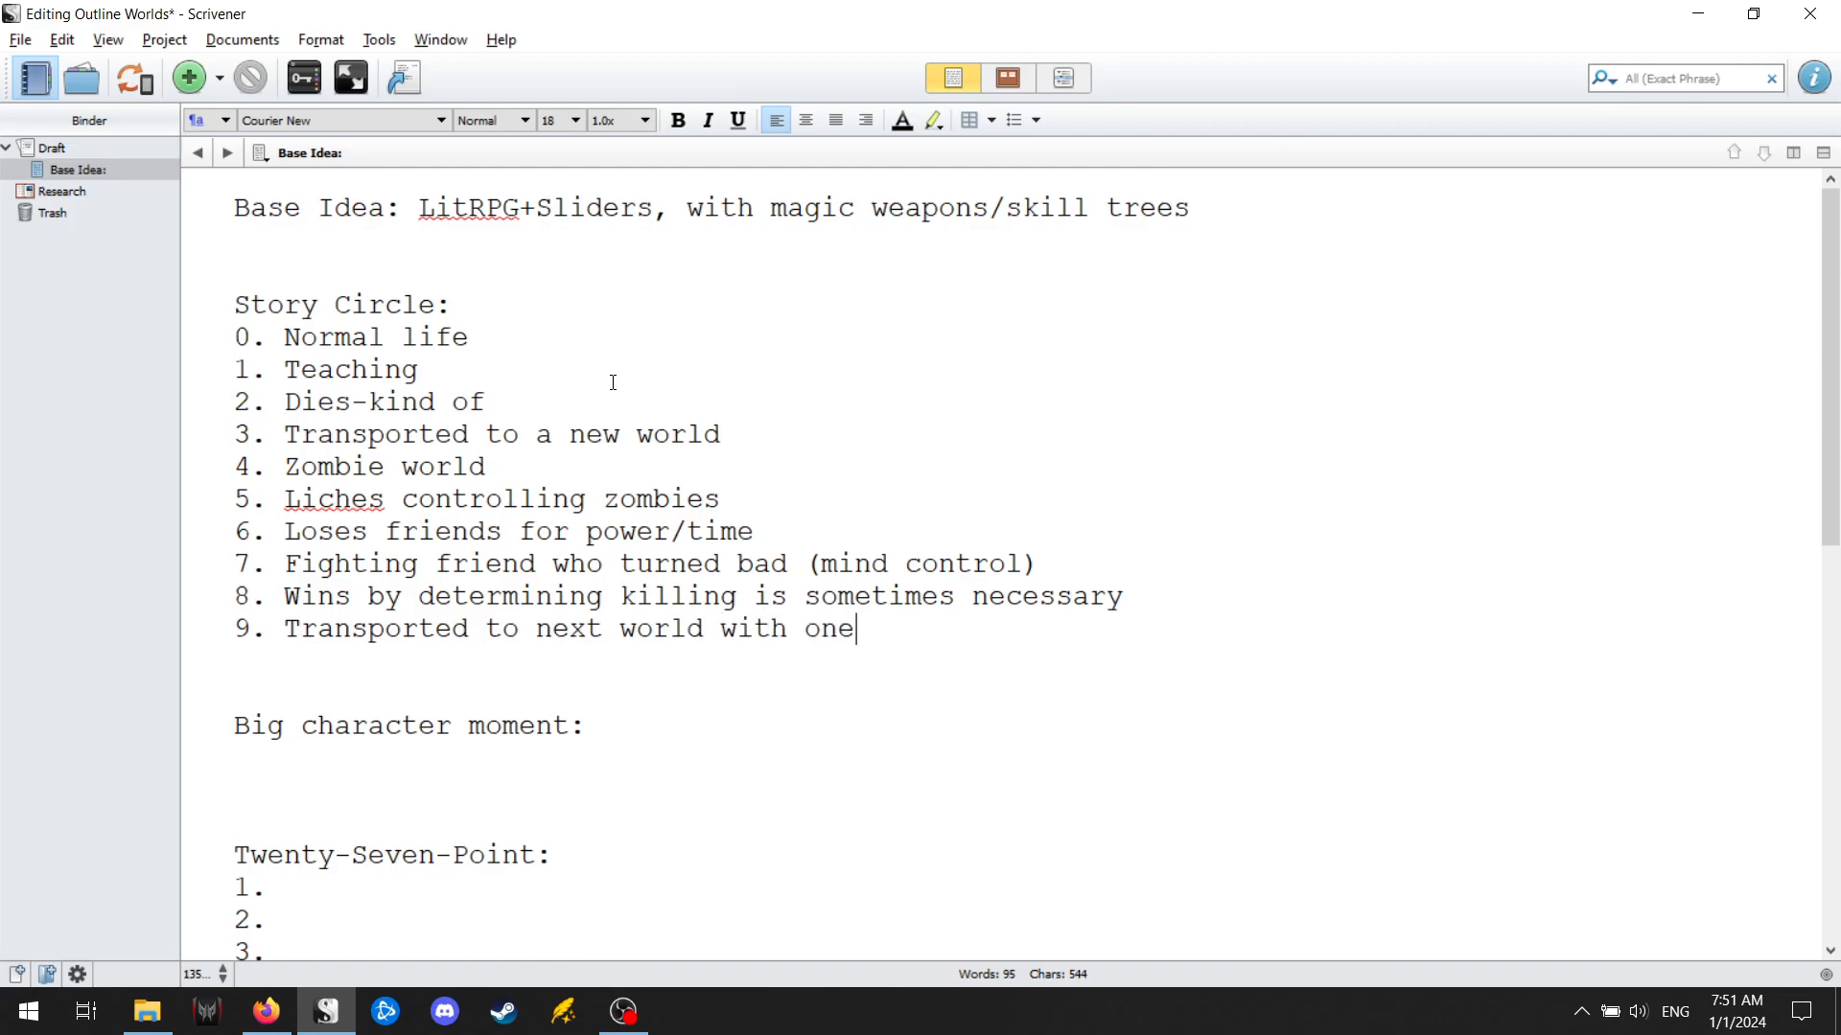
text( friend (Gundam world))
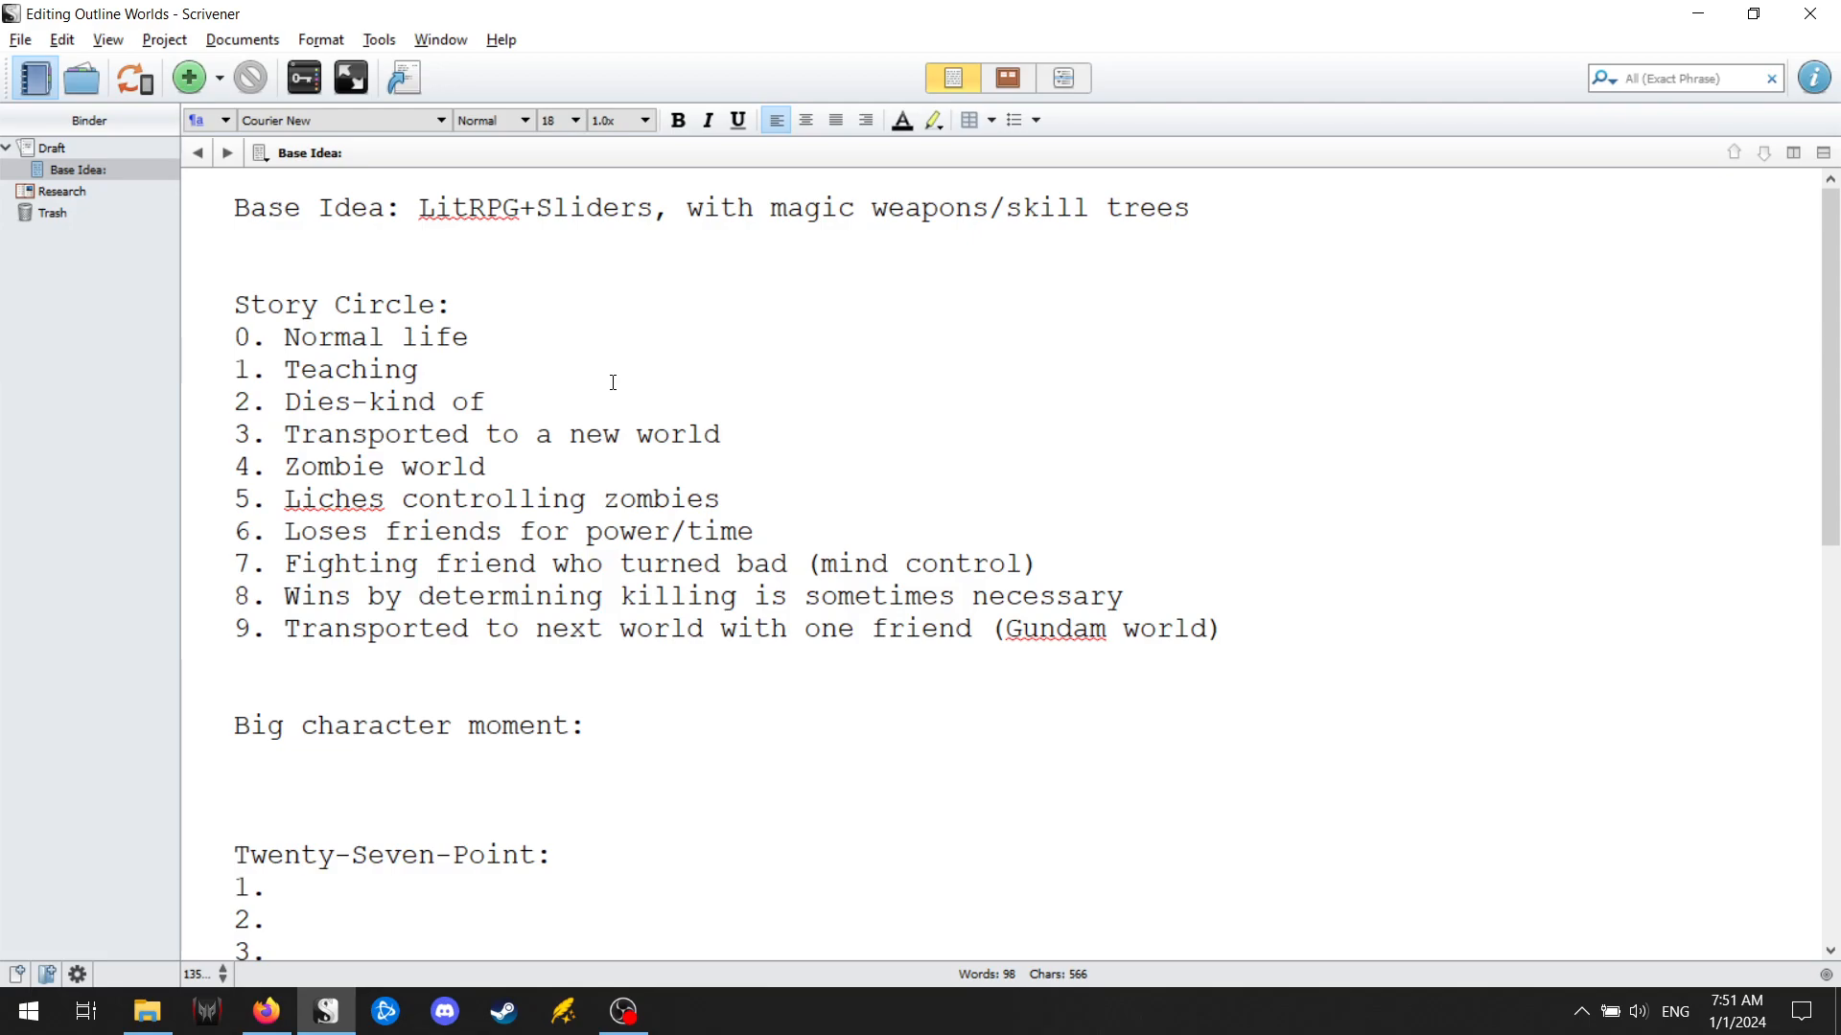
Add "(training montage)" after "Zombie world" in Story Circle point 4.
click(597, 458)
text((training)
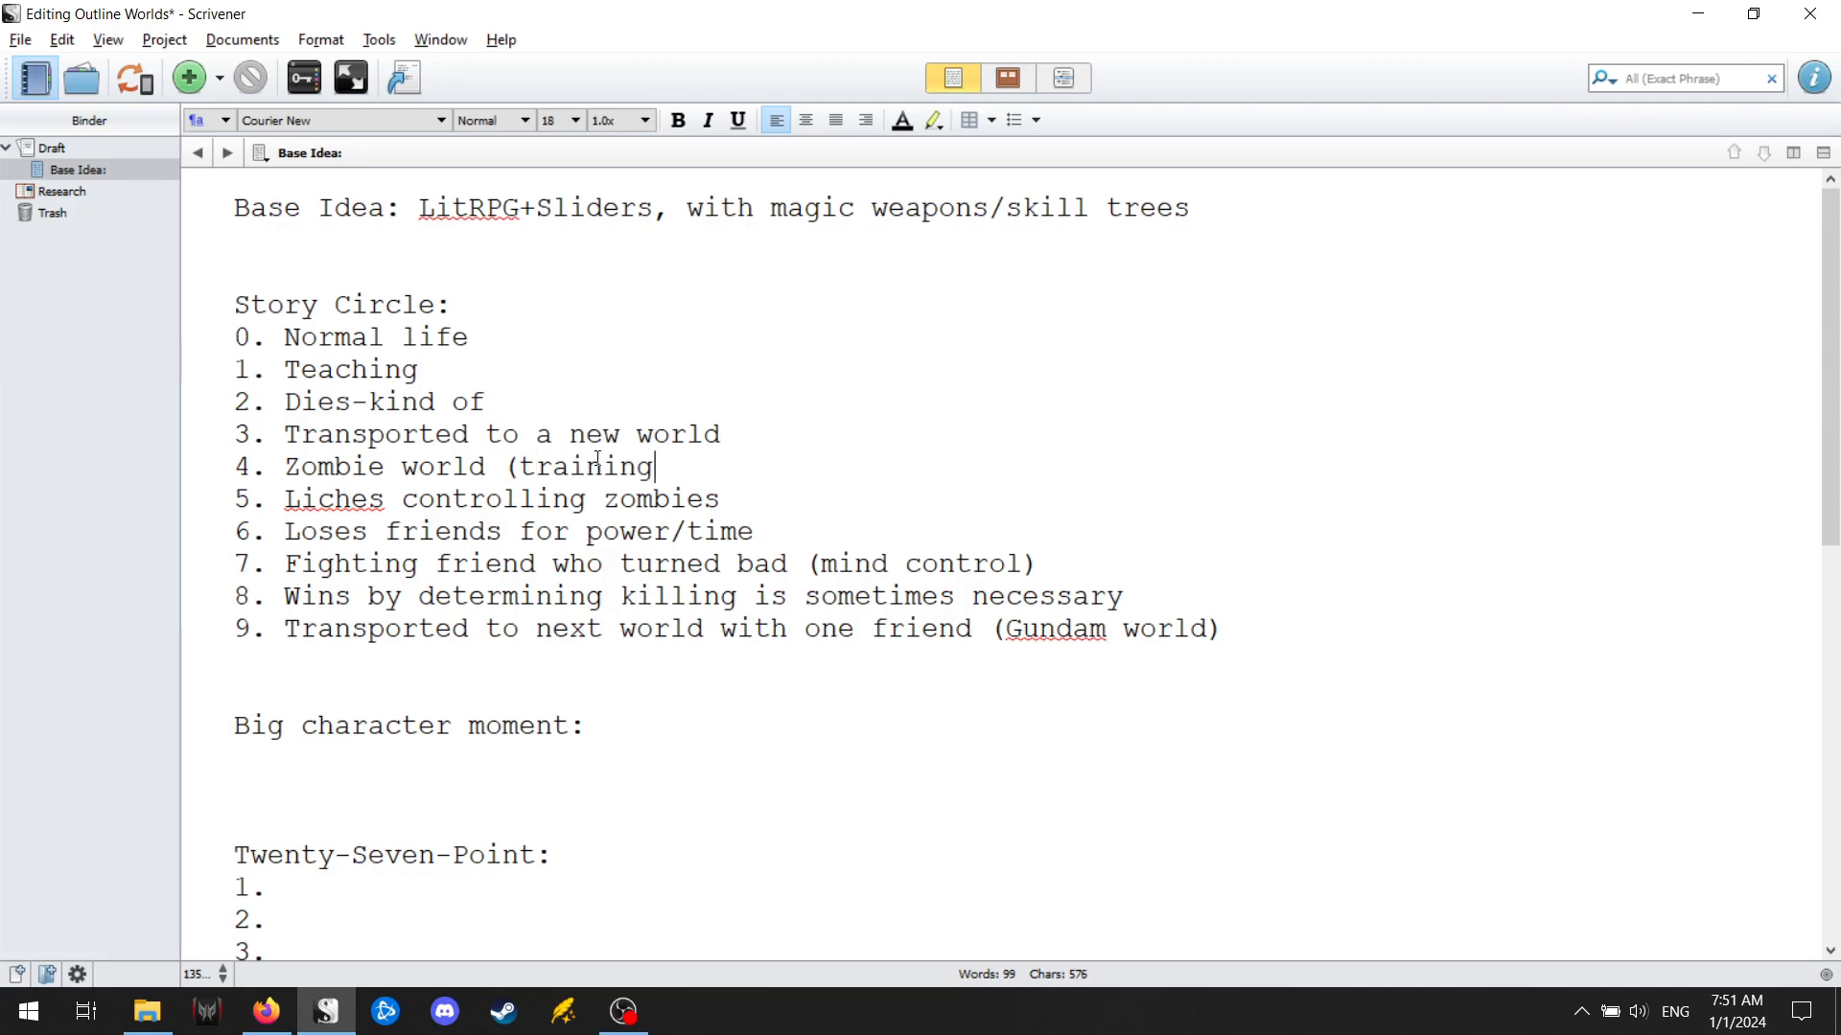
text( montage))
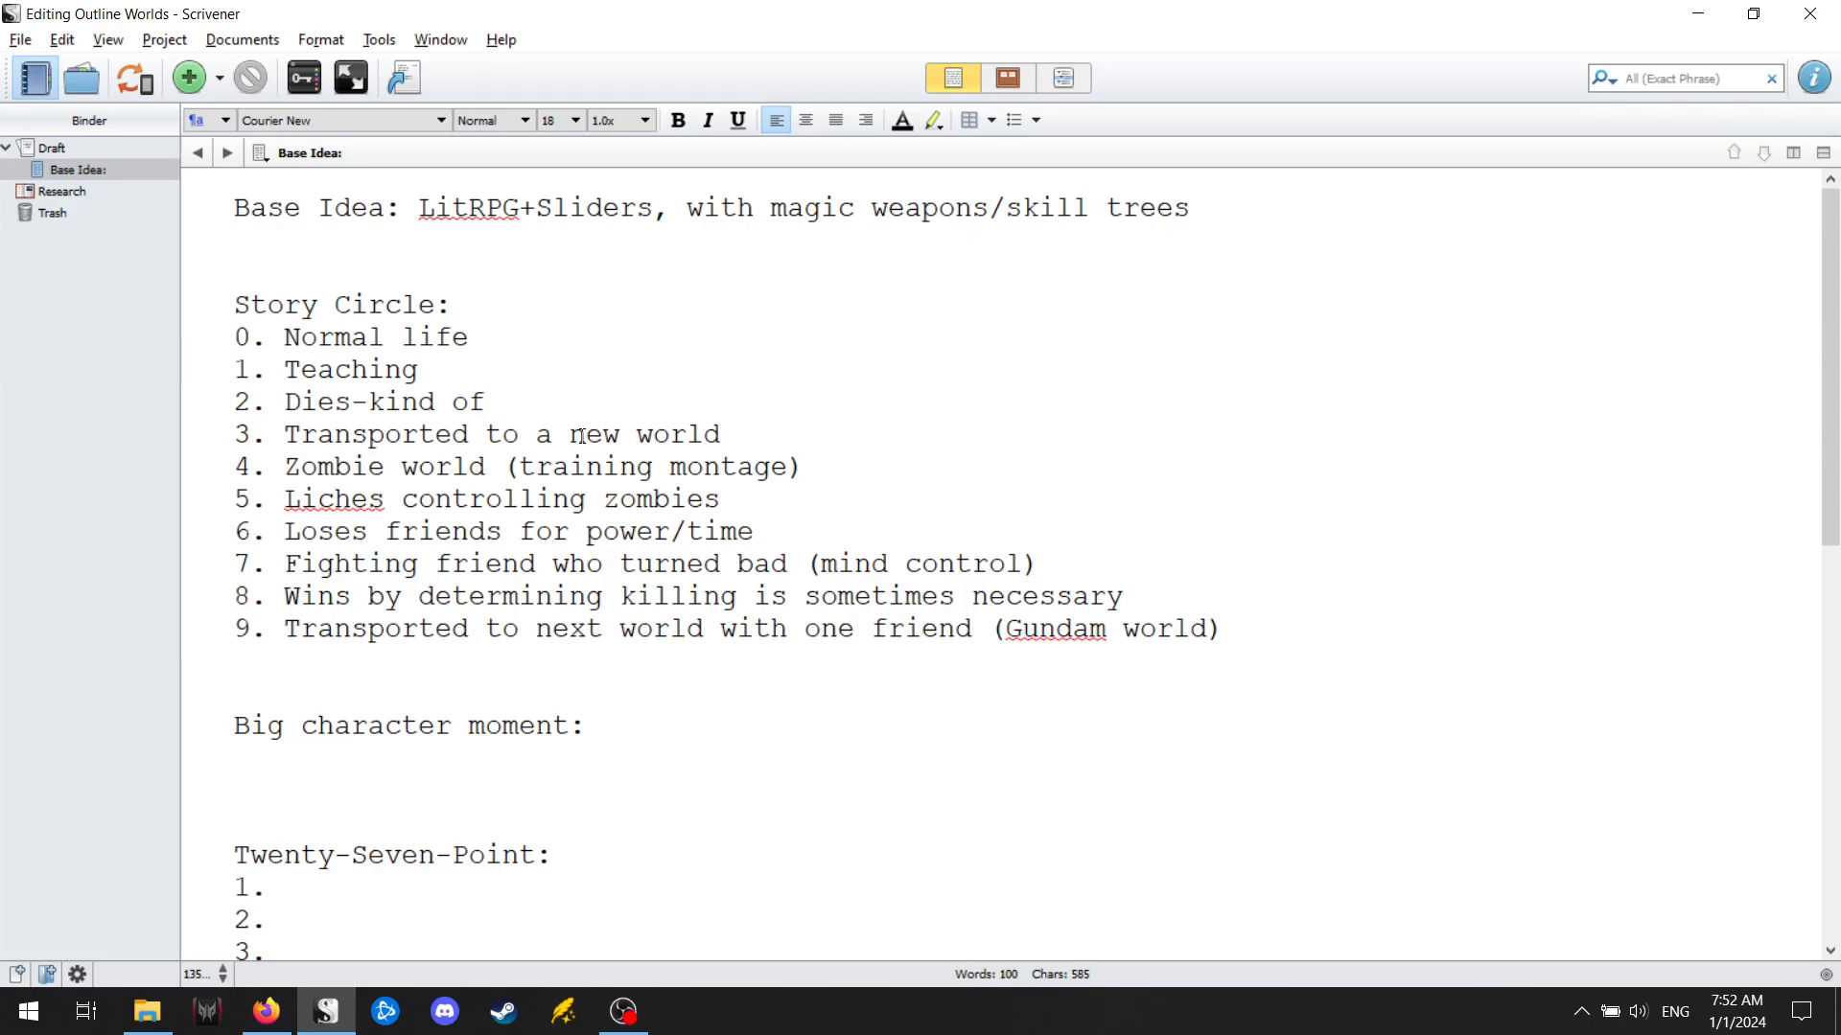
Start the big character moment with "His friend accepts him/his past, and".
scroll(792, 636, down, 1)
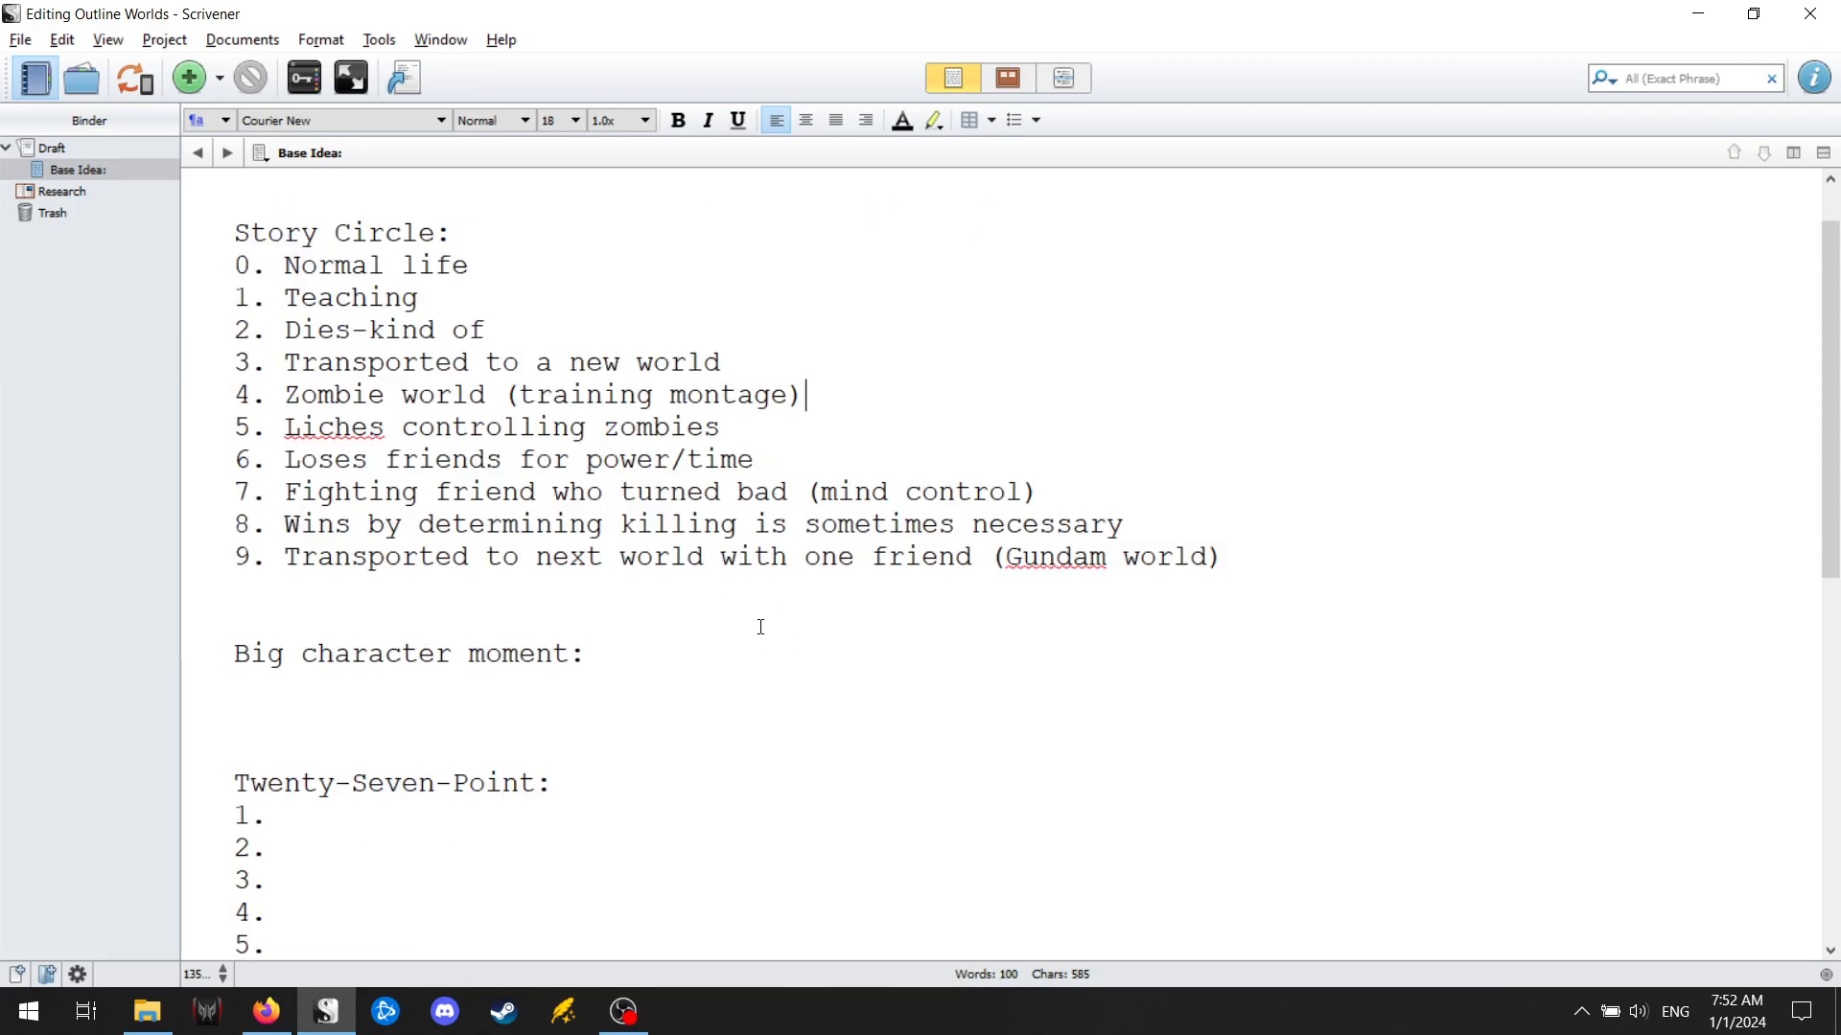
click(789, 681)
text(f)
key(BackSpace)
text(His friend ac)
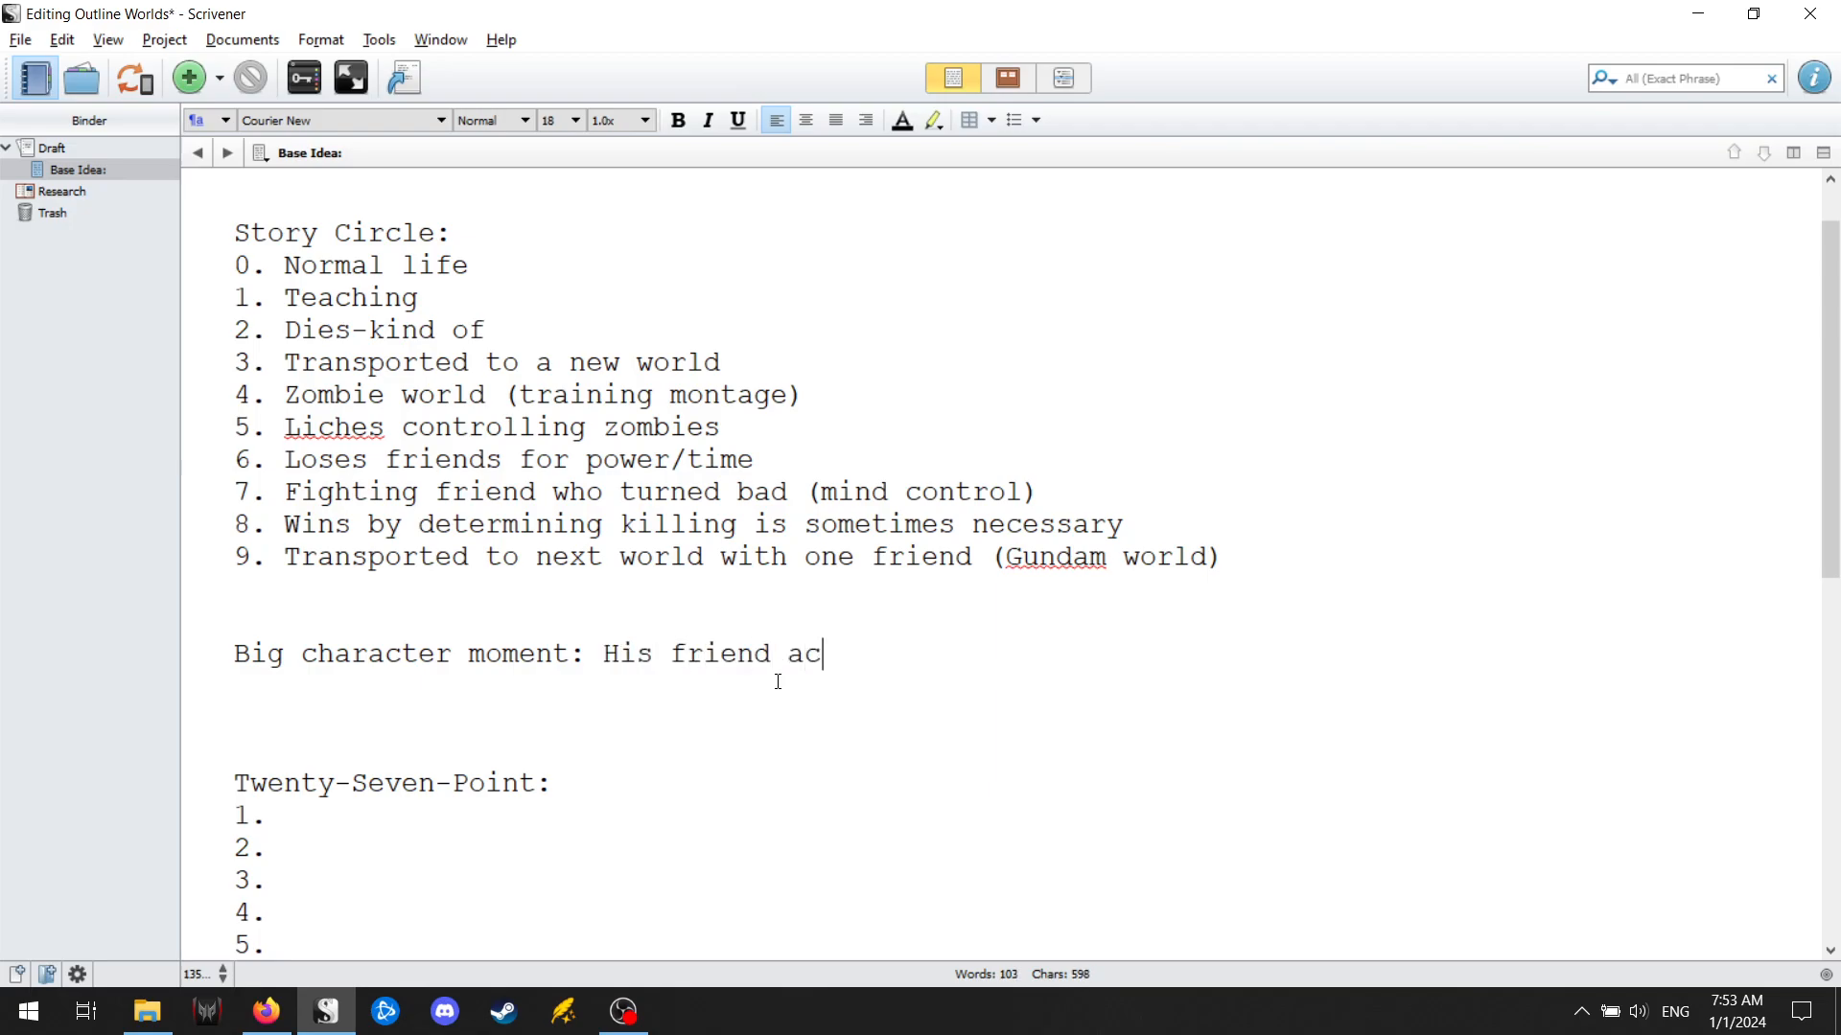
text(cepts him)
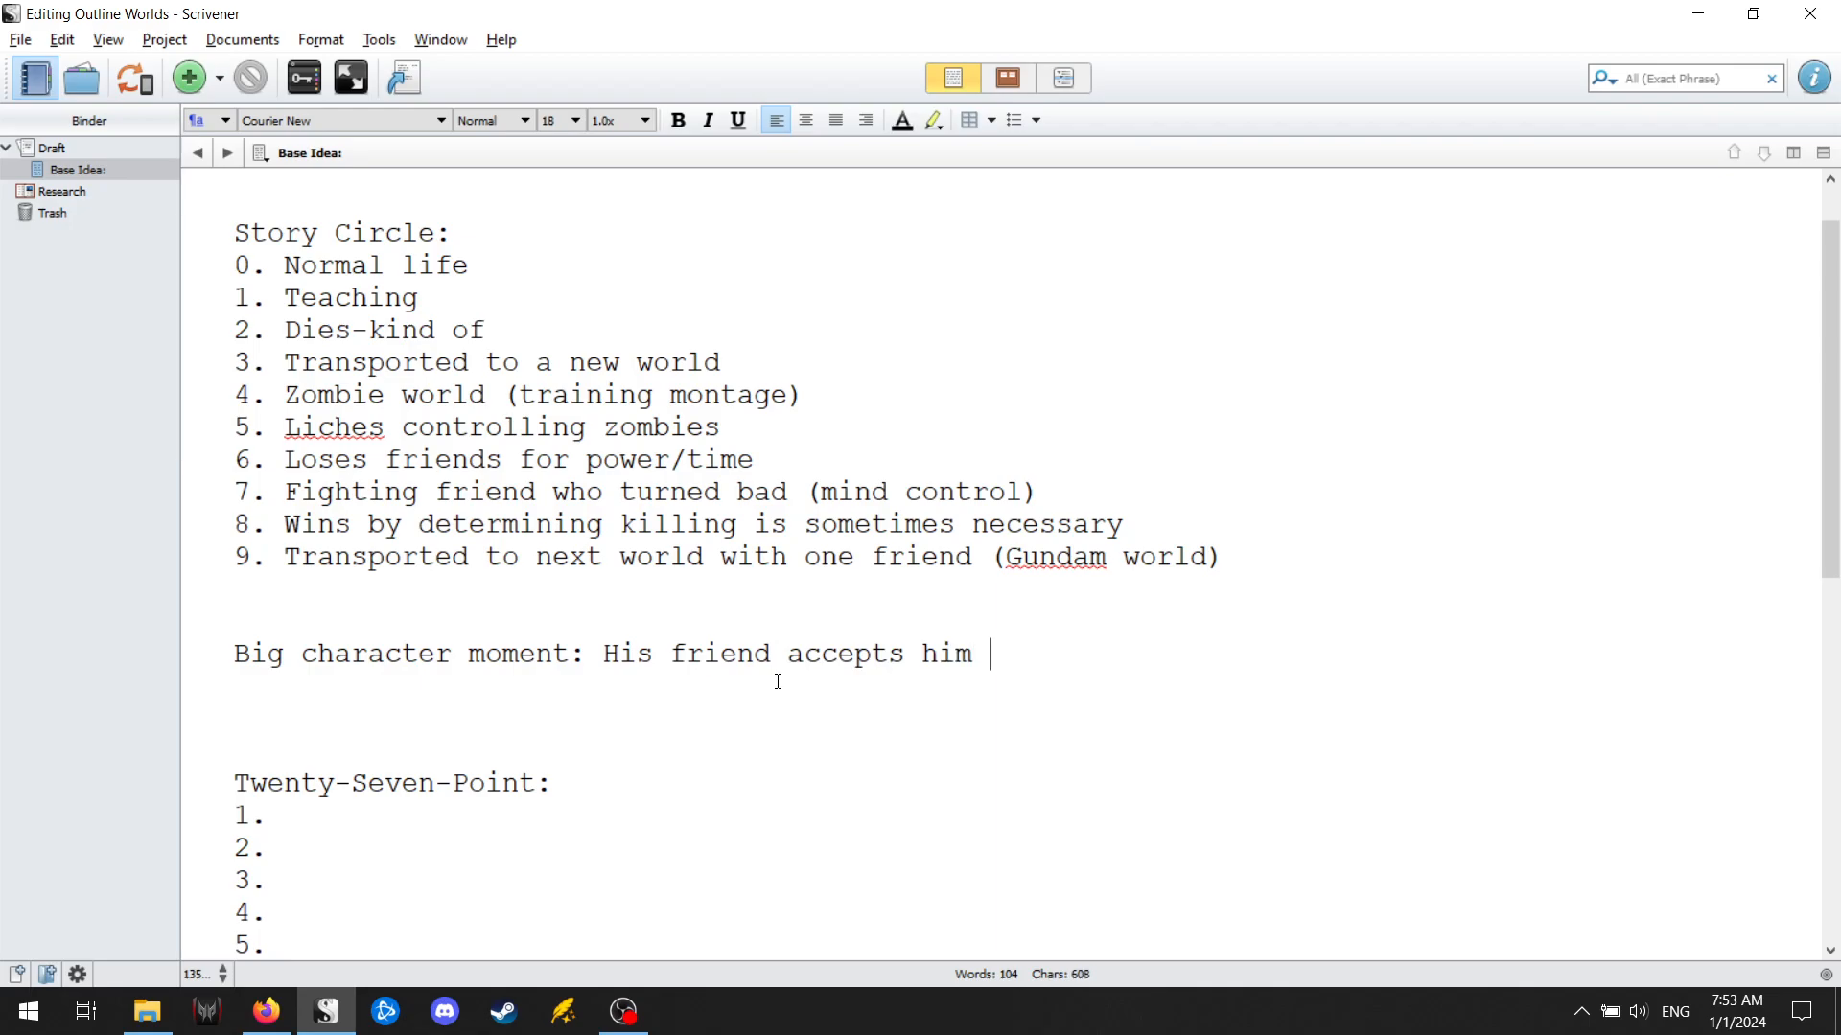
key(BackSpace)
text(/his past)
text(, and pushes him f)
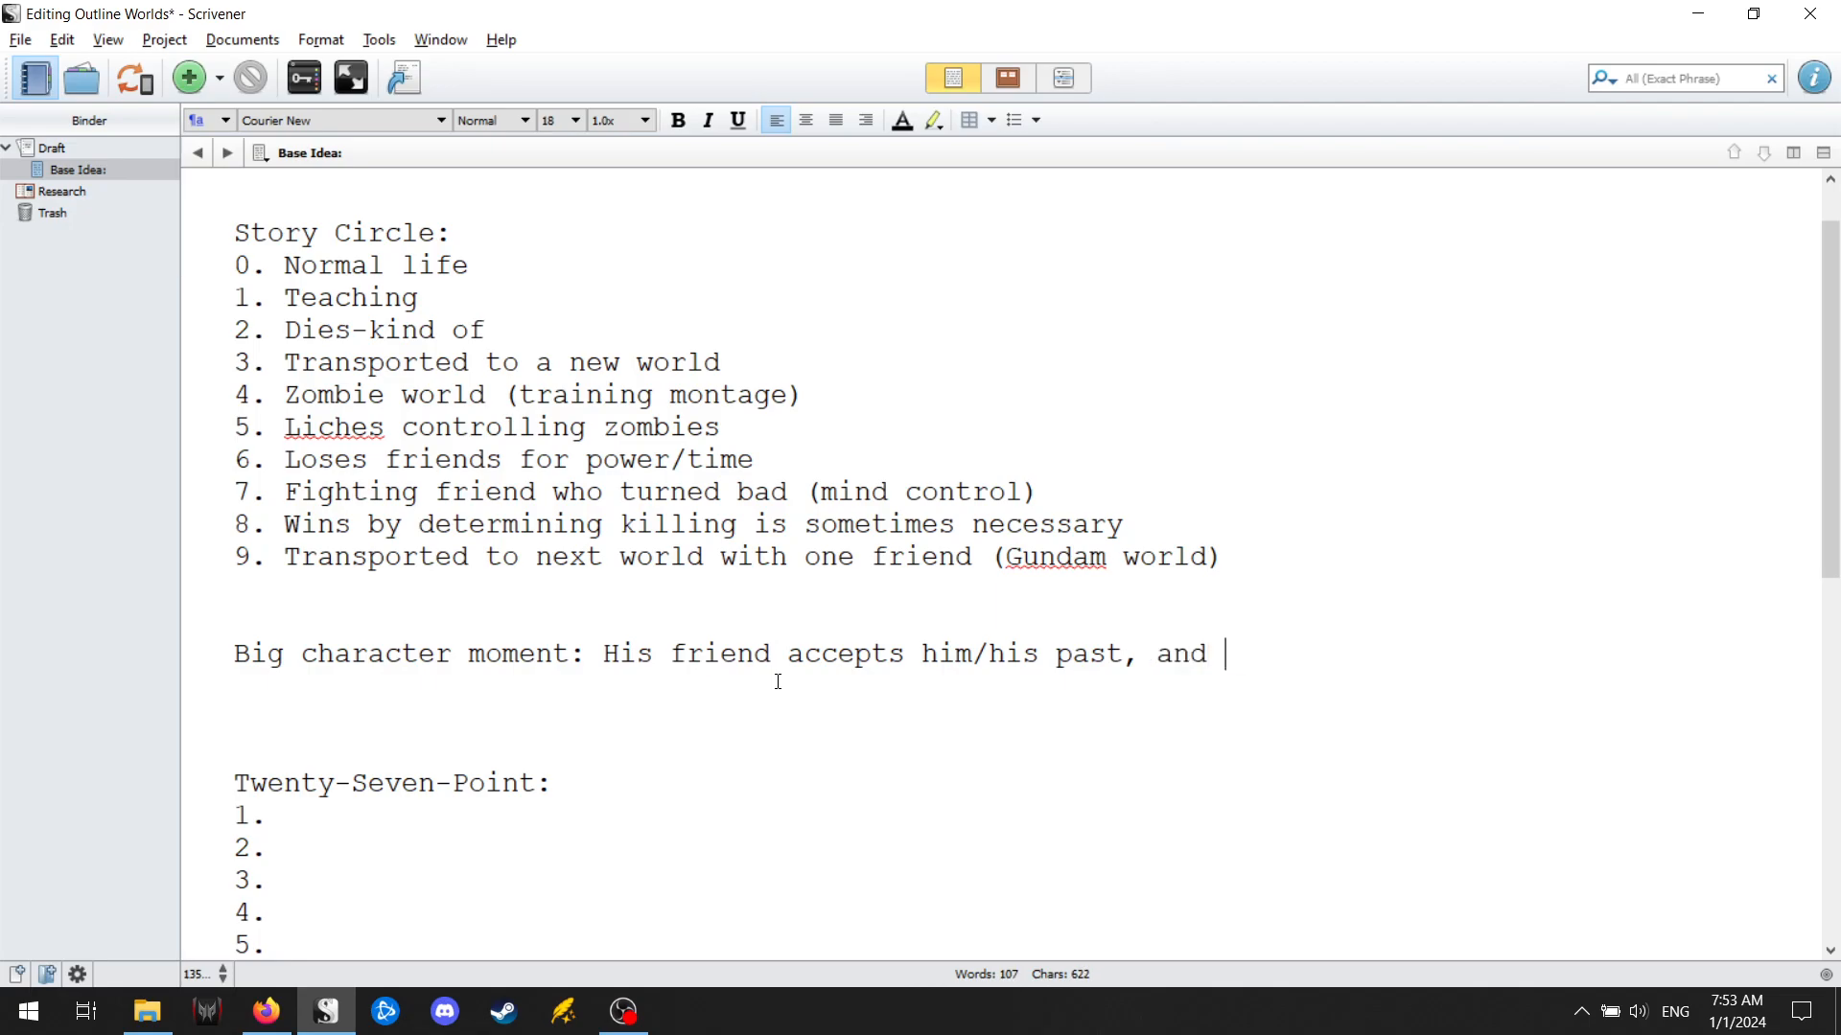
text(orwa)
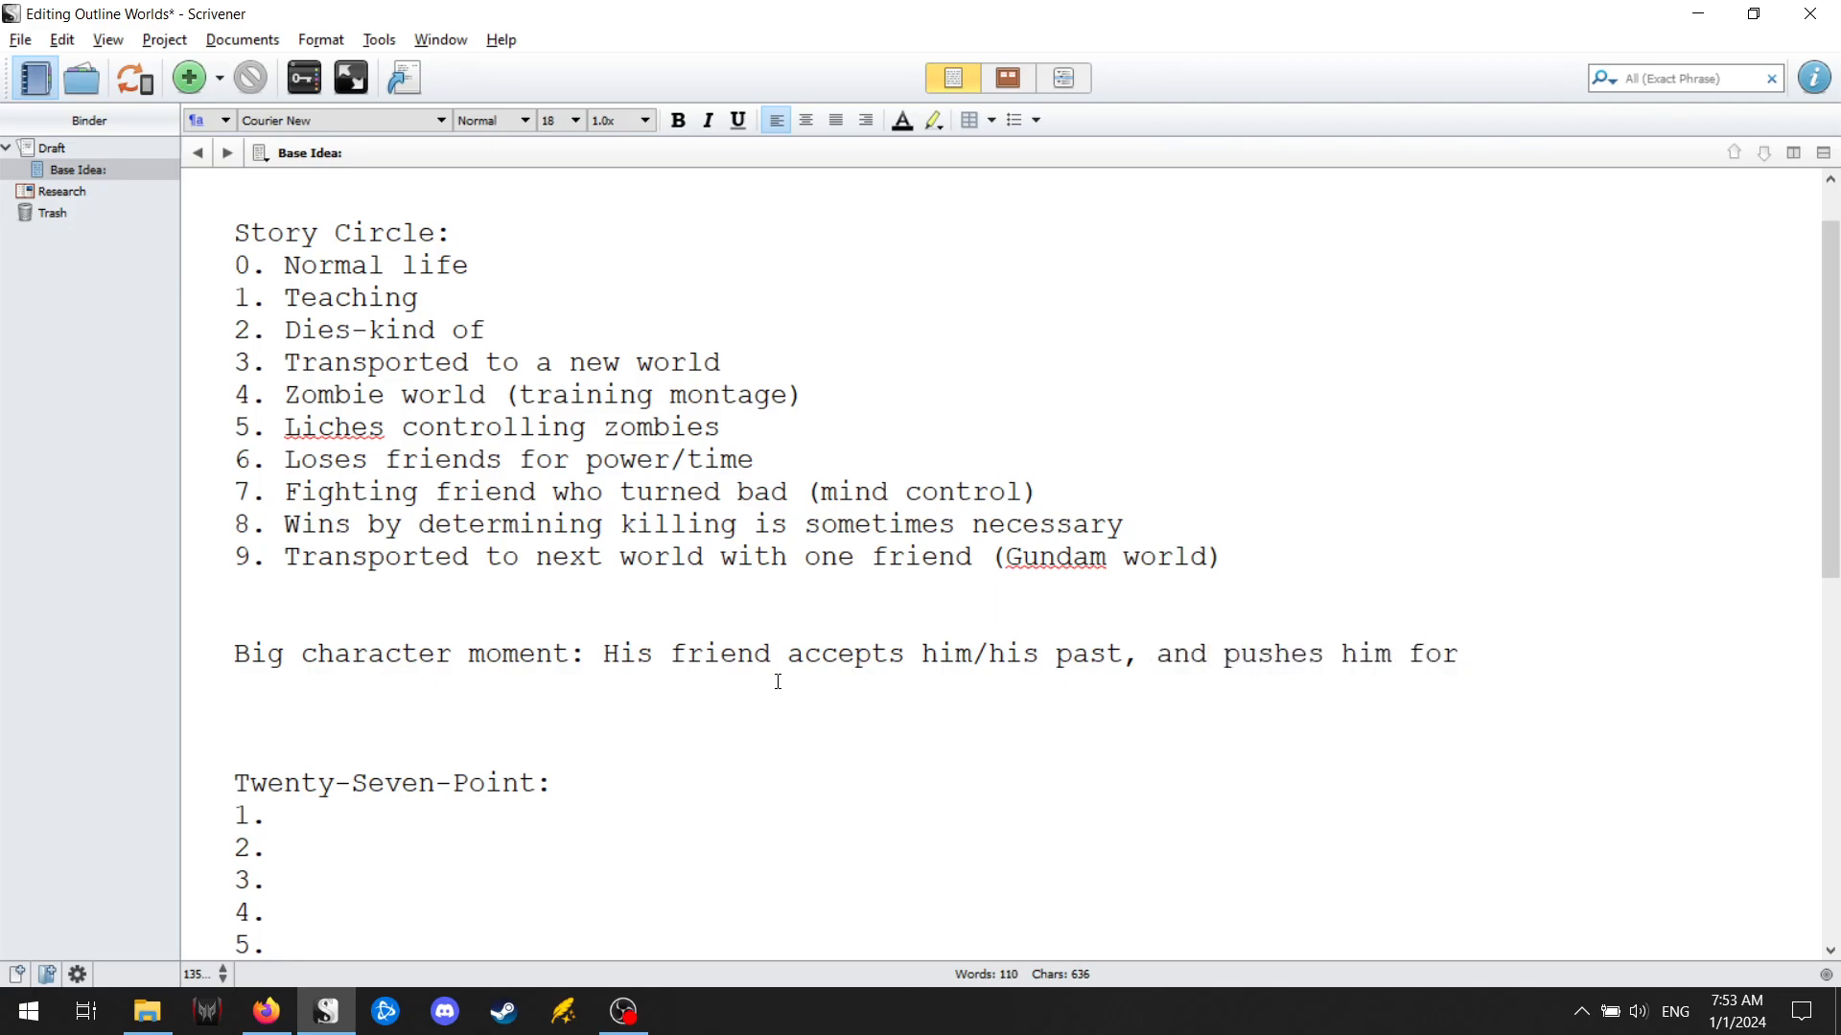
key(BackSpace)
key(BackSpace)
key(BackSpace)
key(BackSpace)
key(BackSpace)
key(BackSpace)
key(BackSpace)
key(BackSpace)
key(BackSpace)
key(BackSpace)
key(BackSpace)
key(BackSpace)
key(BackSpace)
key(BackSpace)
key(BackSpace)
key(BackSpace)
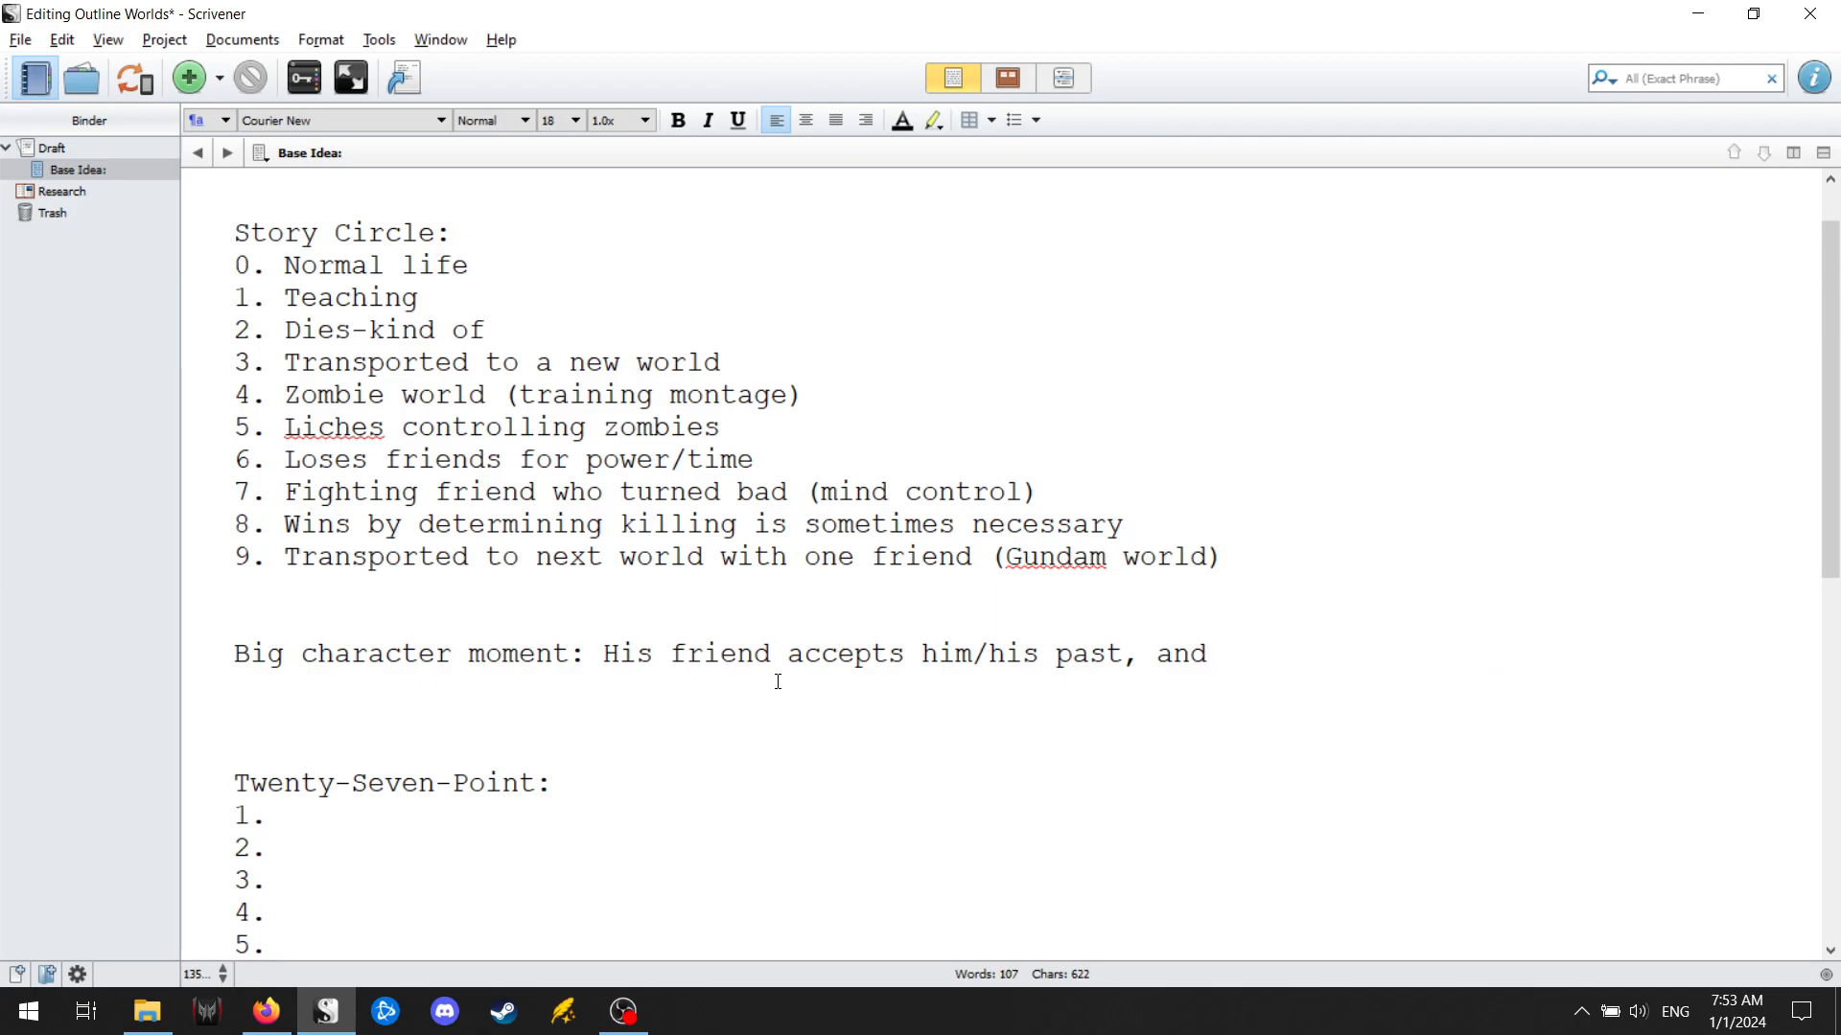
Complete the big character moment sentence with "her support helps him move forward.".
text(her support helps him o)
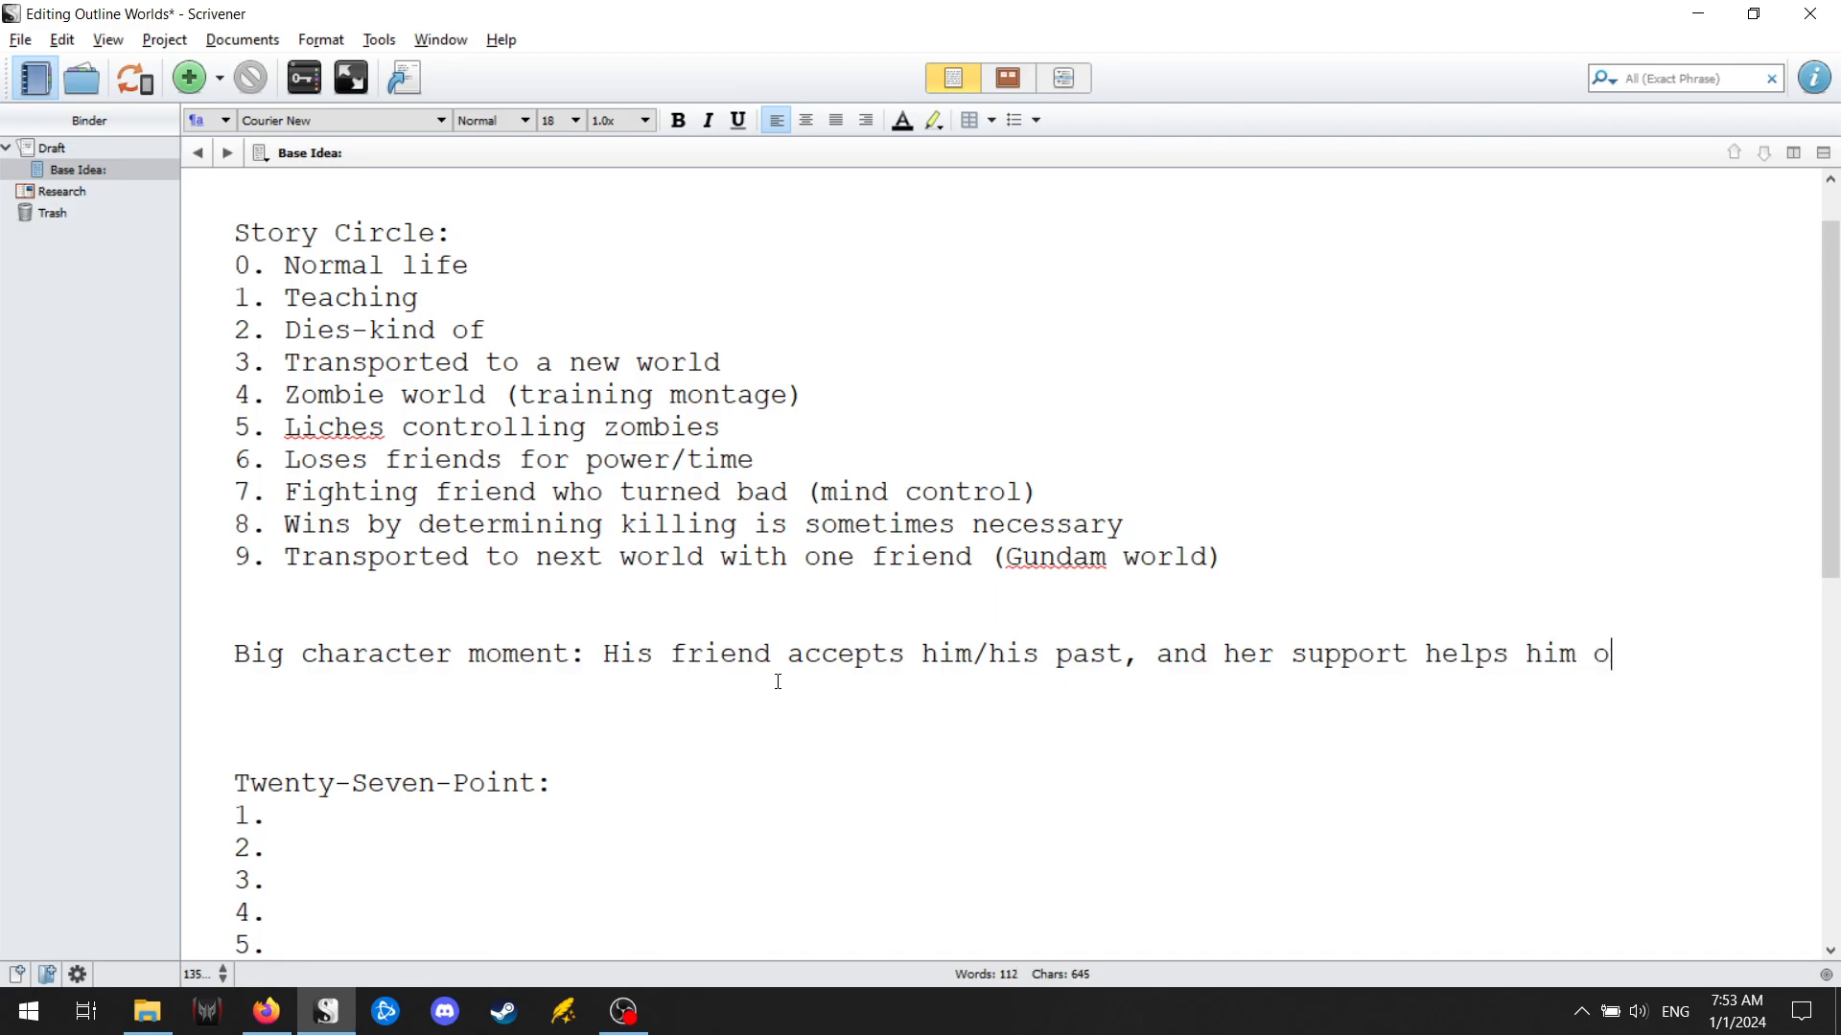
key(BackSpace)
text(move forward.)
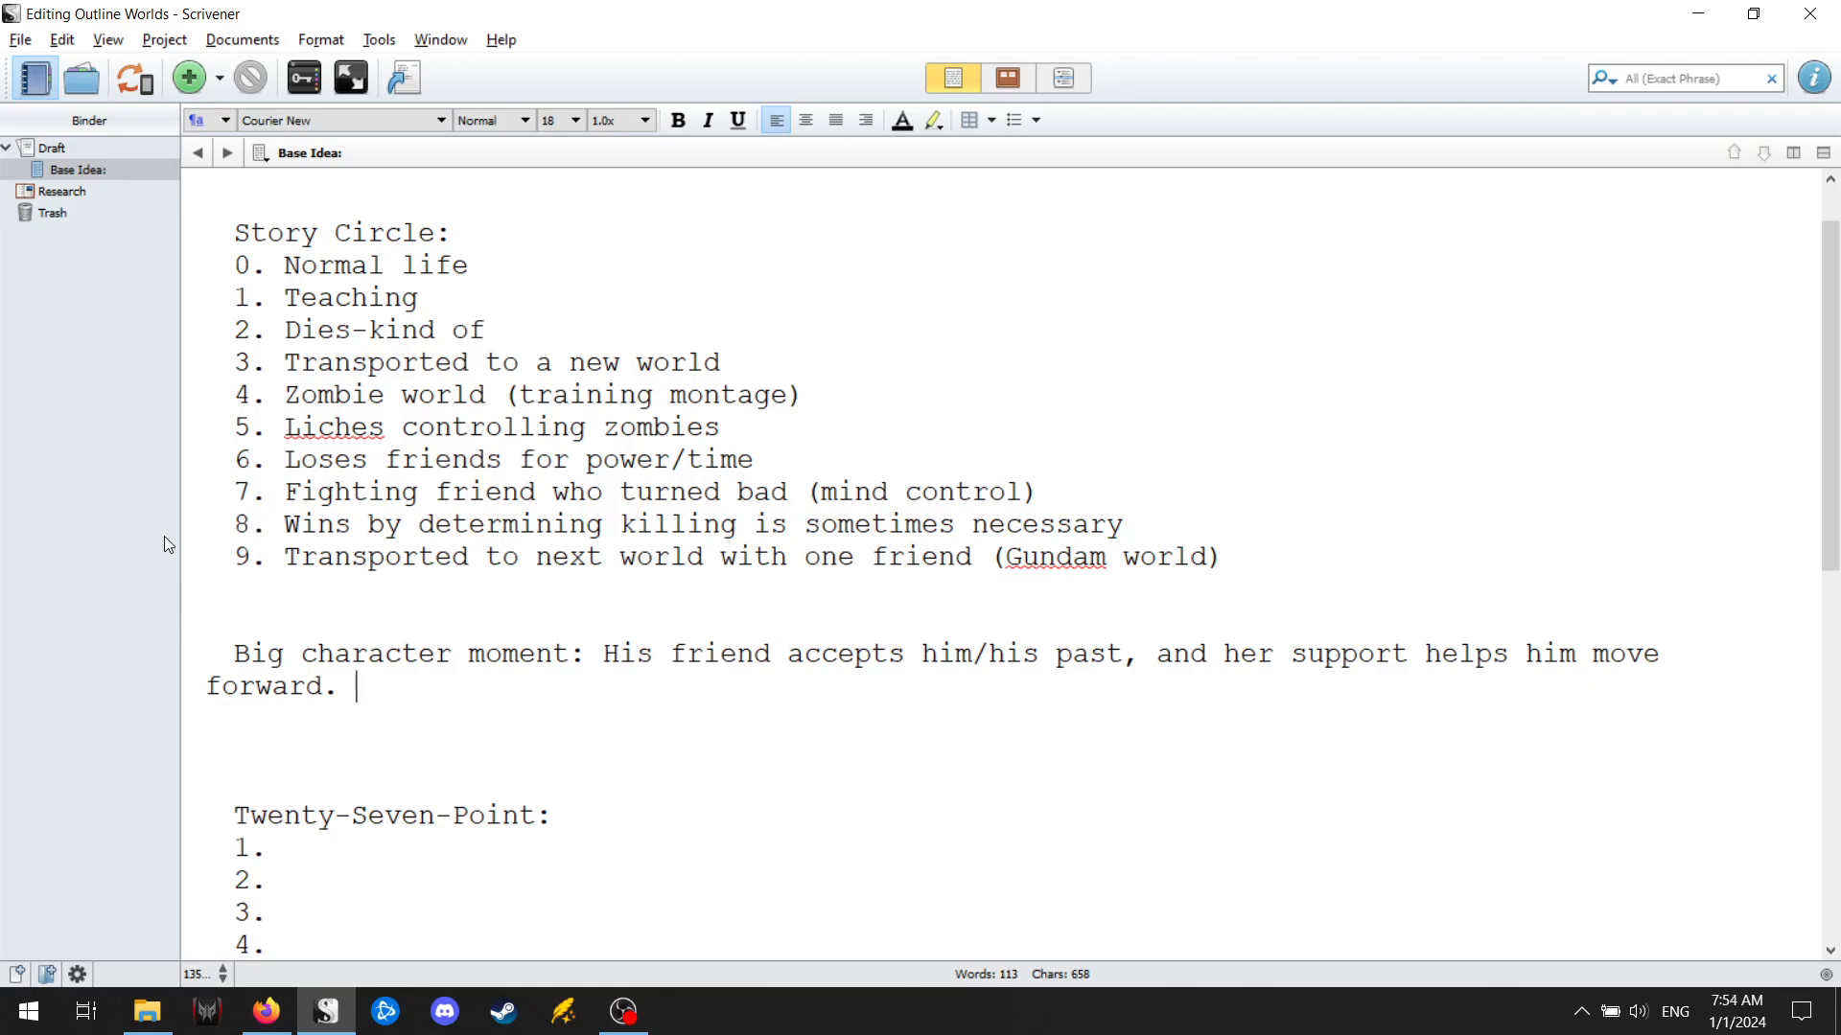
Insert two blank lines before point 10 and before point 19 of the twenty-seven-point list.
scroll(215, 297, up, 1)
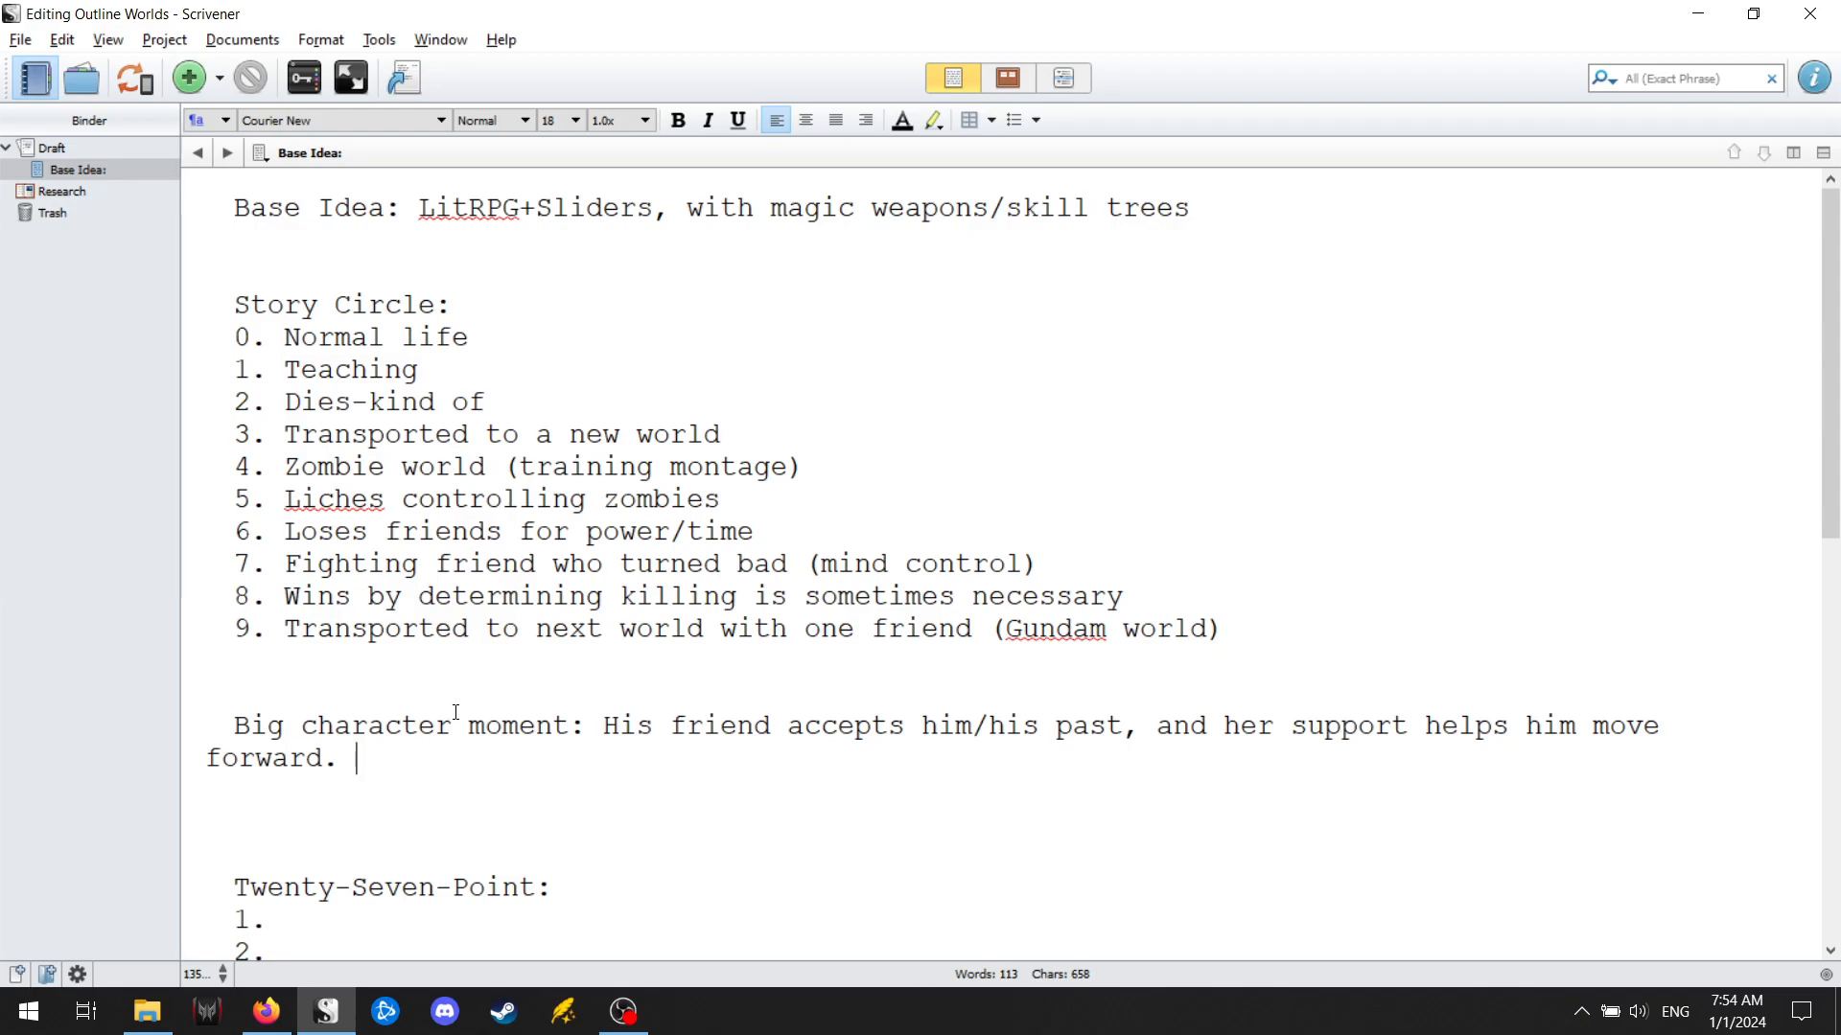
scroll(452, 723, down, 5)
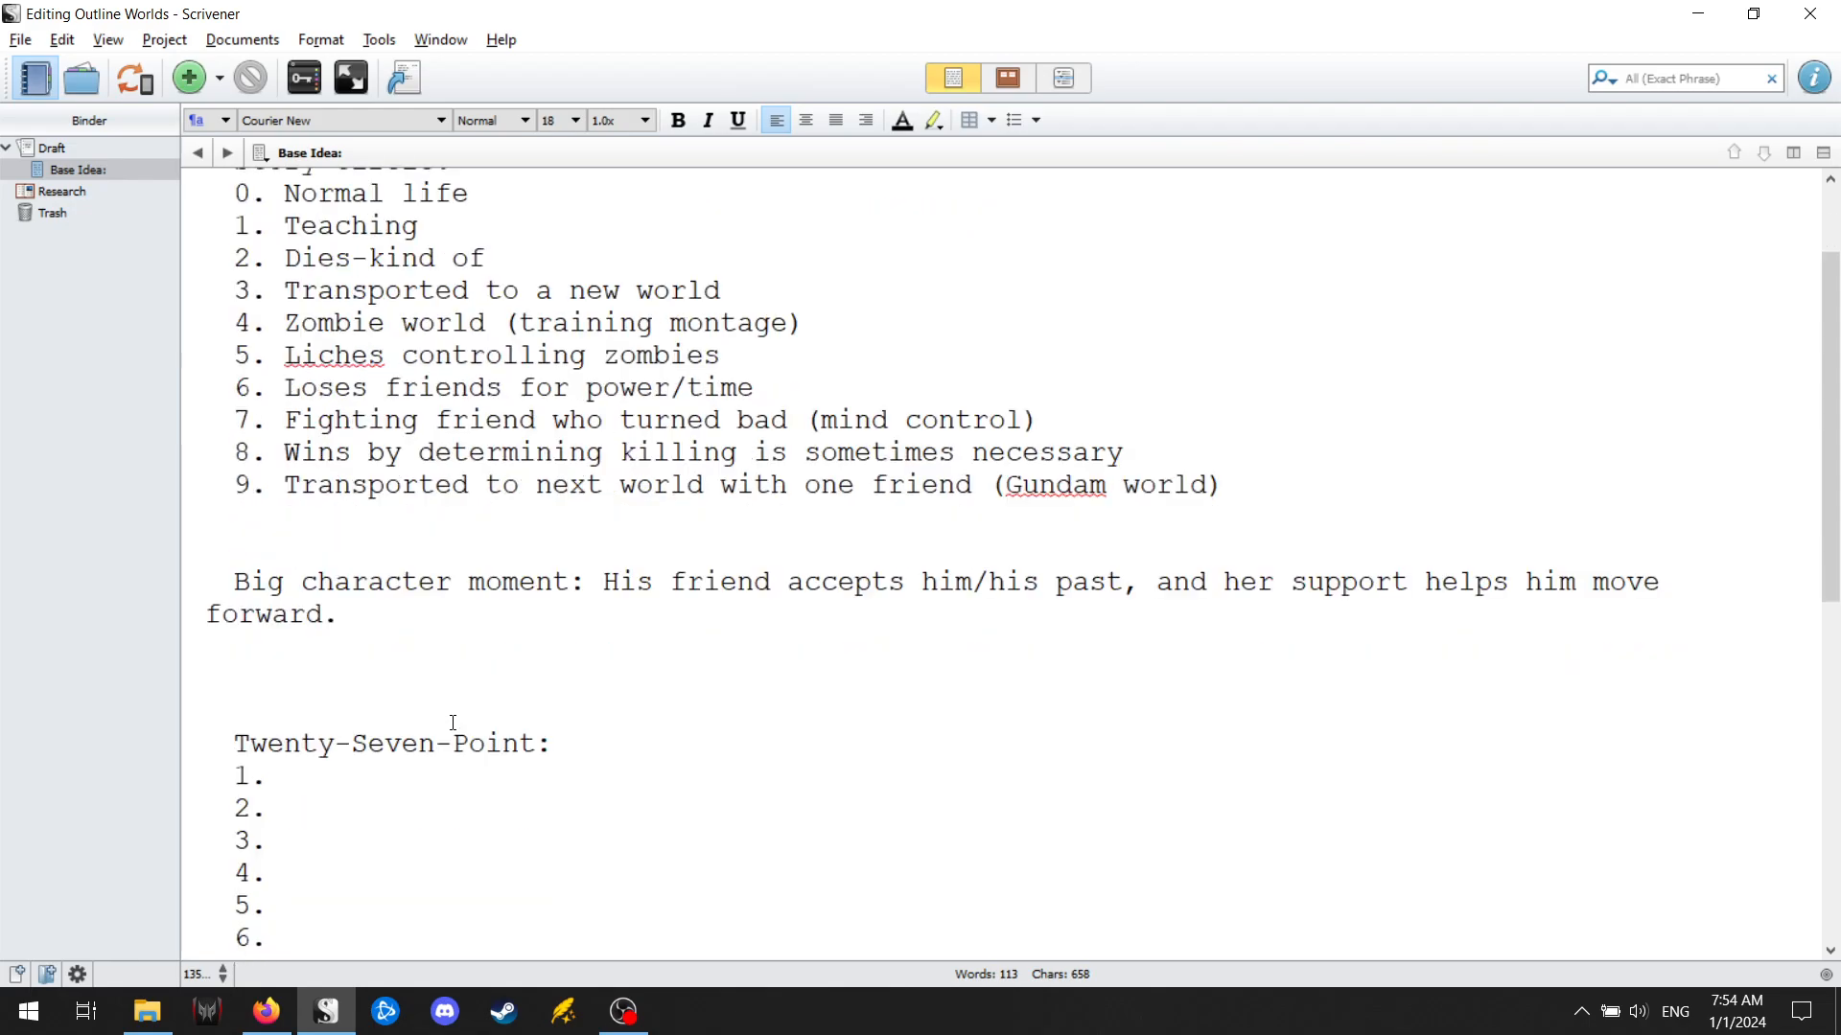
scroll(443, 675, down, 4)
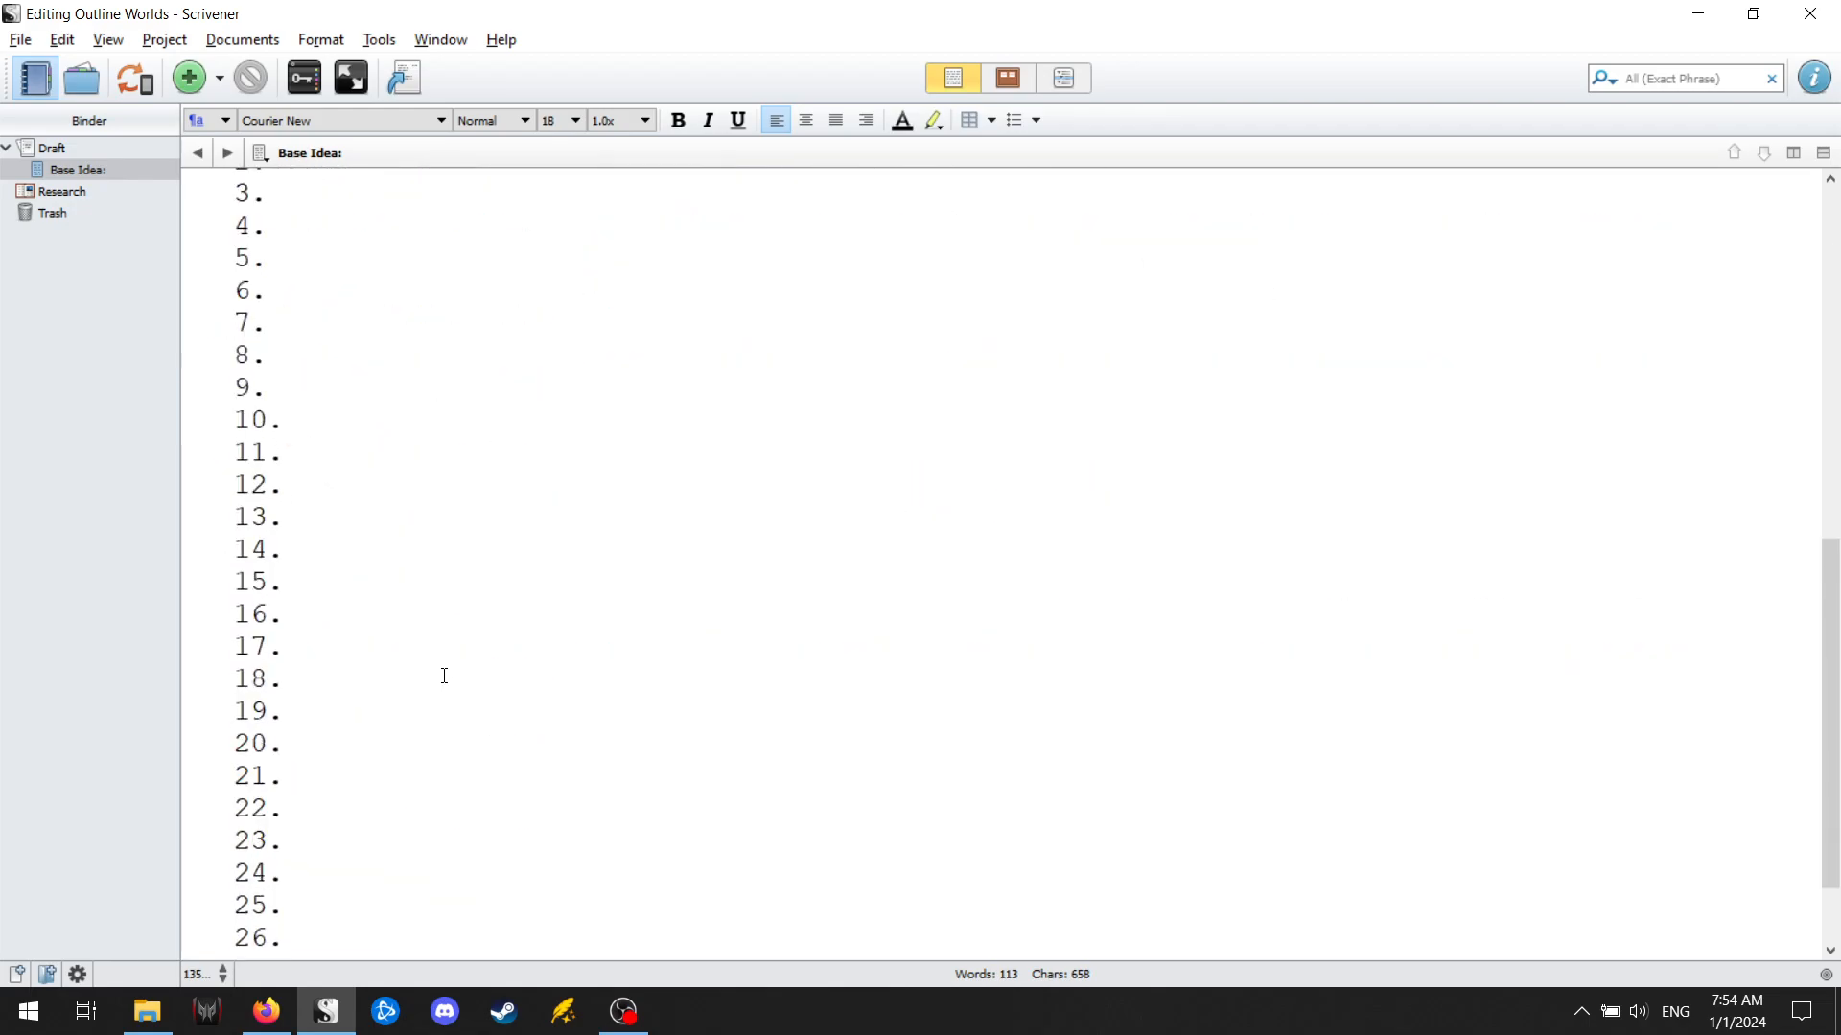
scroll(435, 706, up, 3)
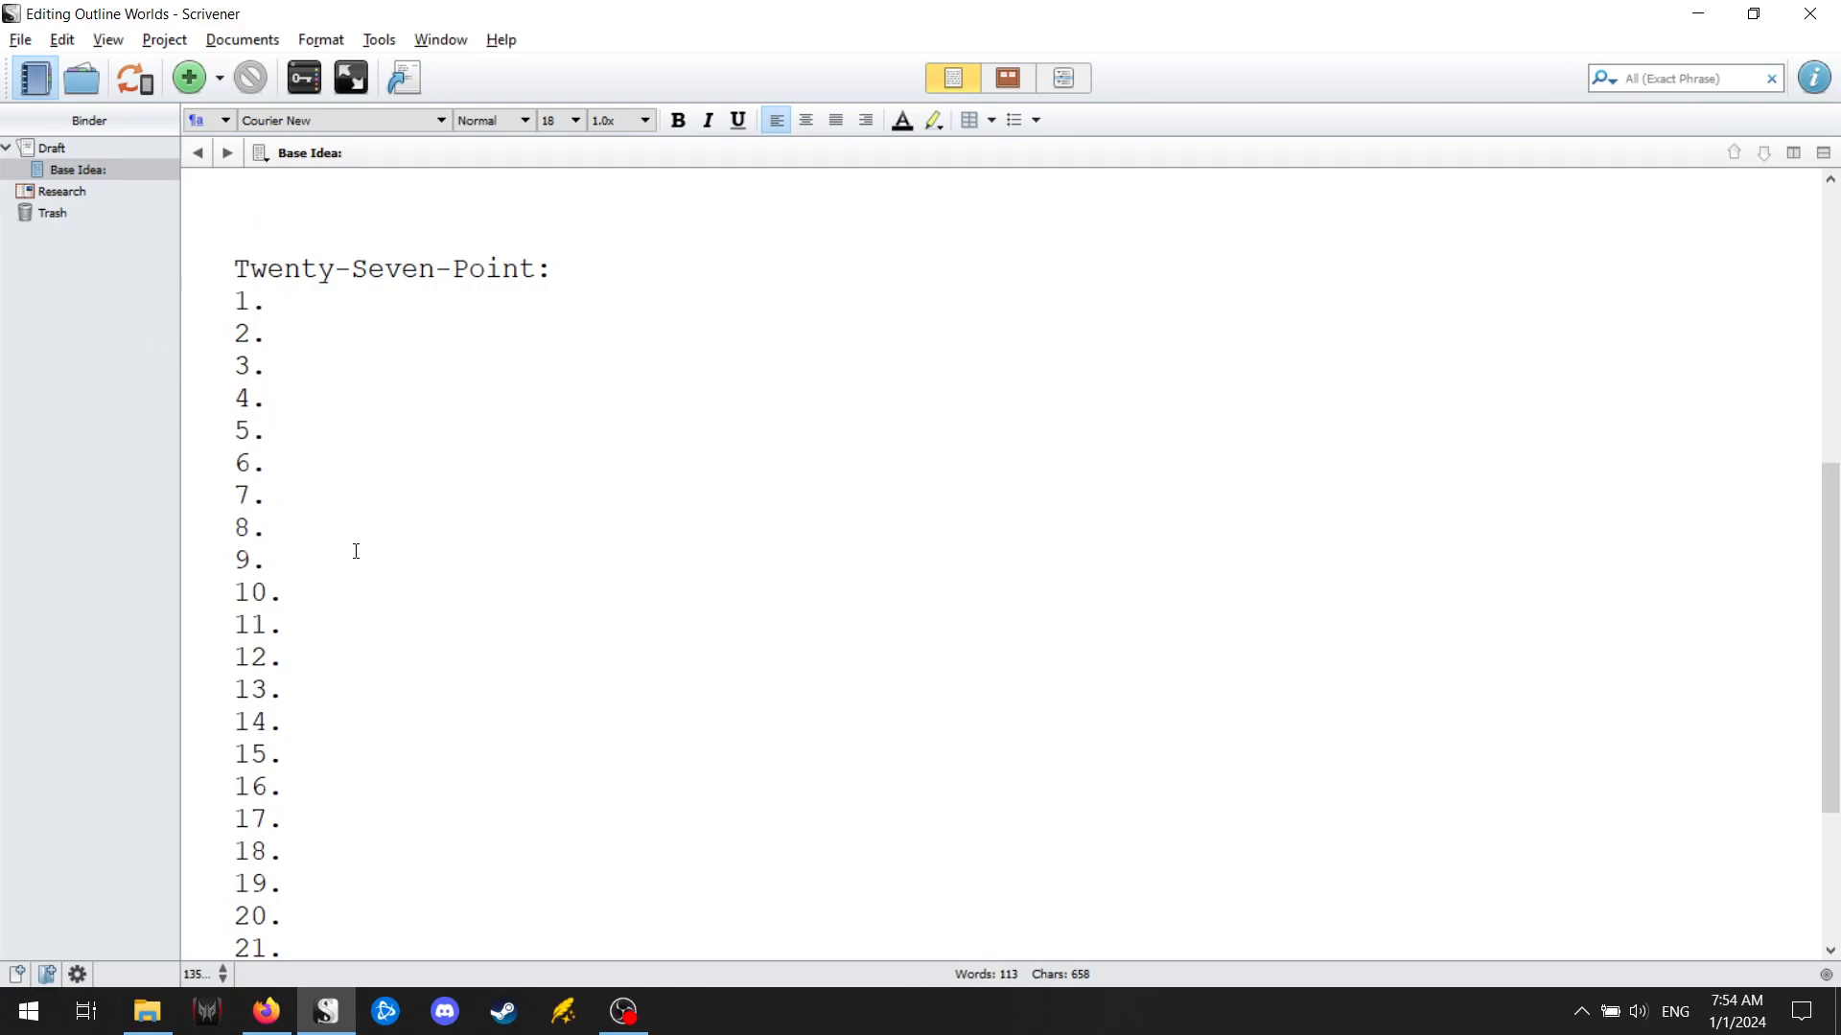
click(226, 592)
key(Return)
key(Return)
scroll(293, 614, down, 2)
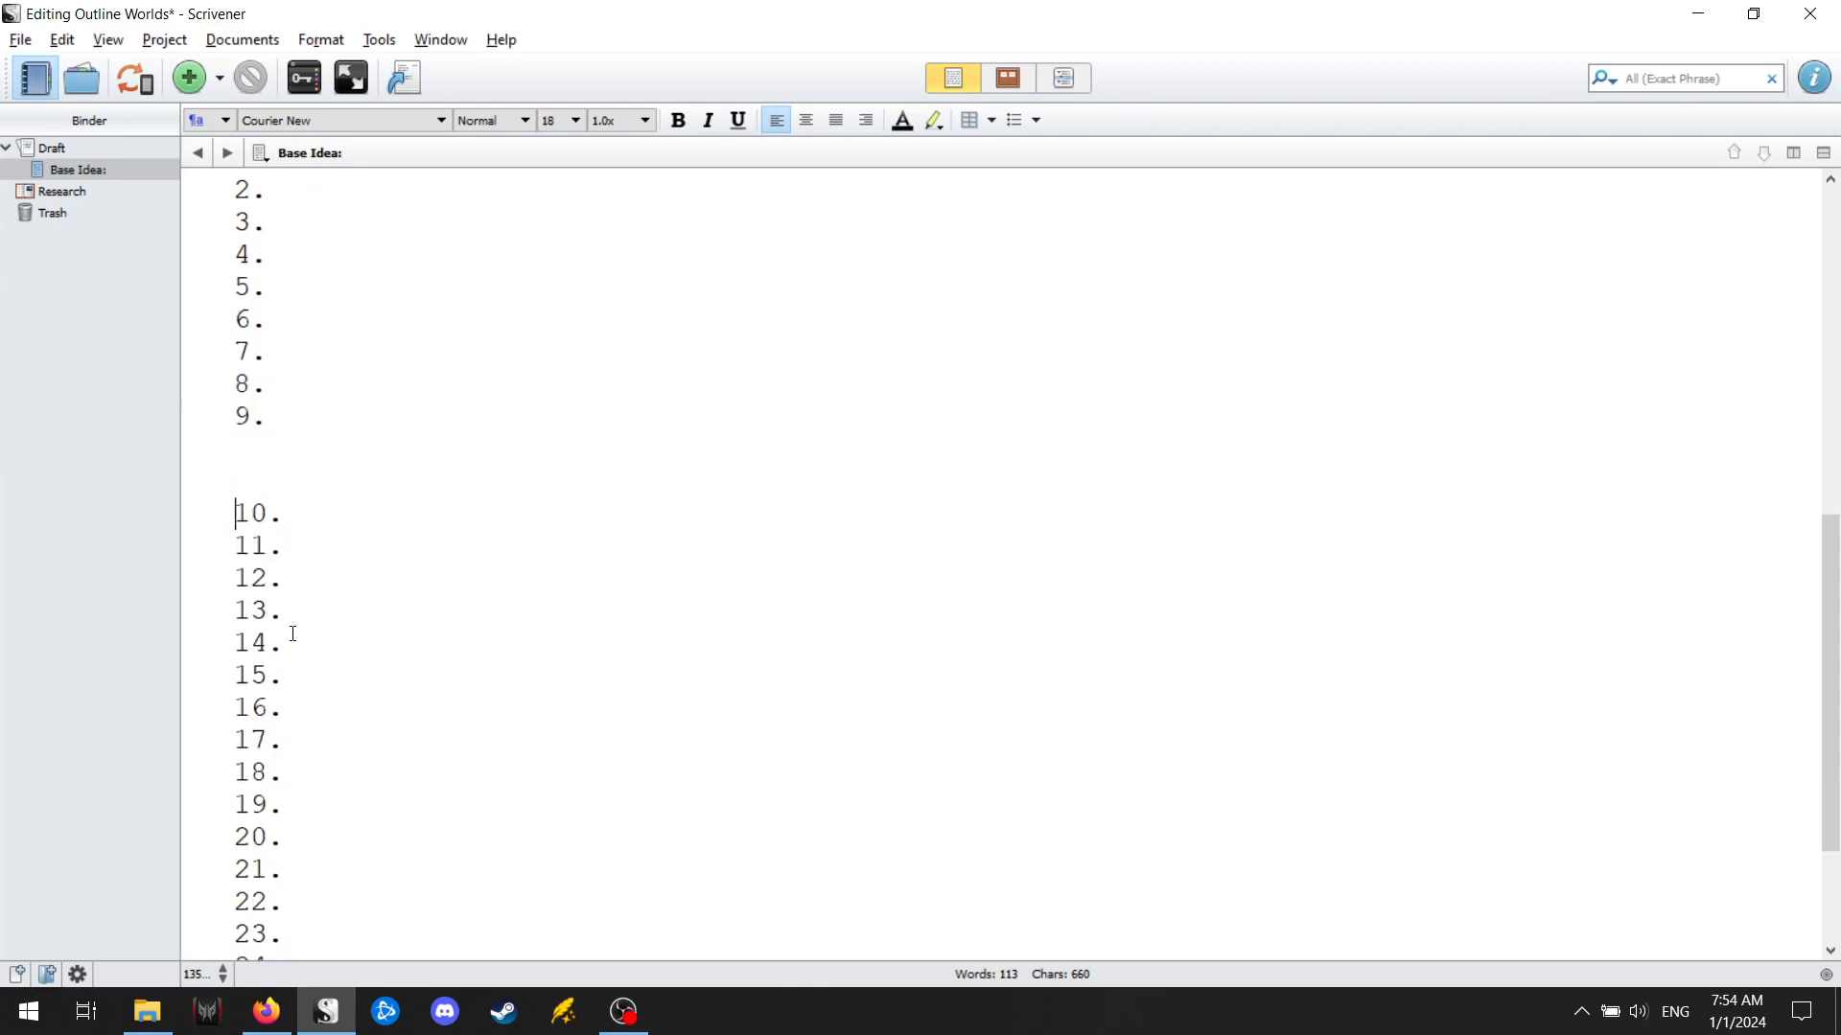
click(233, 803)
key(Return)
key(Return)
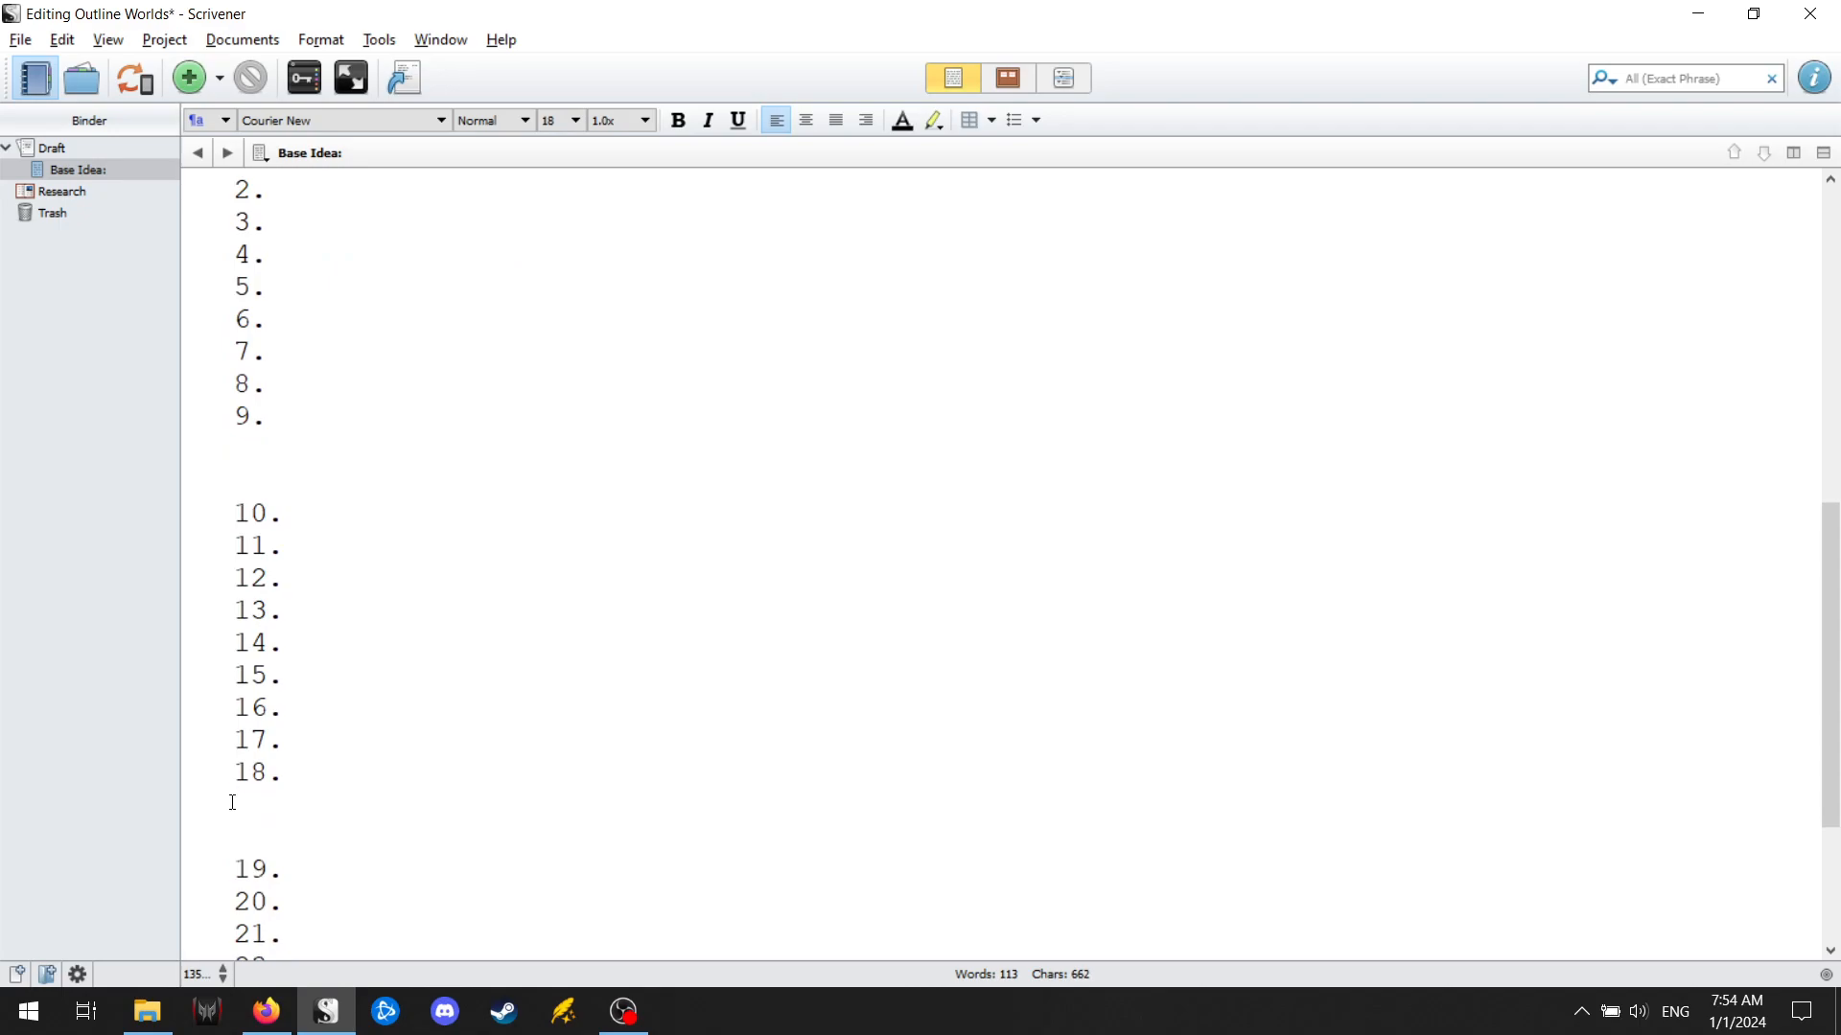
Add an underlined "Act 1:" heading on its own line above point 1 of the twenty-seven-point list.
scroll(233, 803, down, 2)
scroll(233, 804, up, 5)
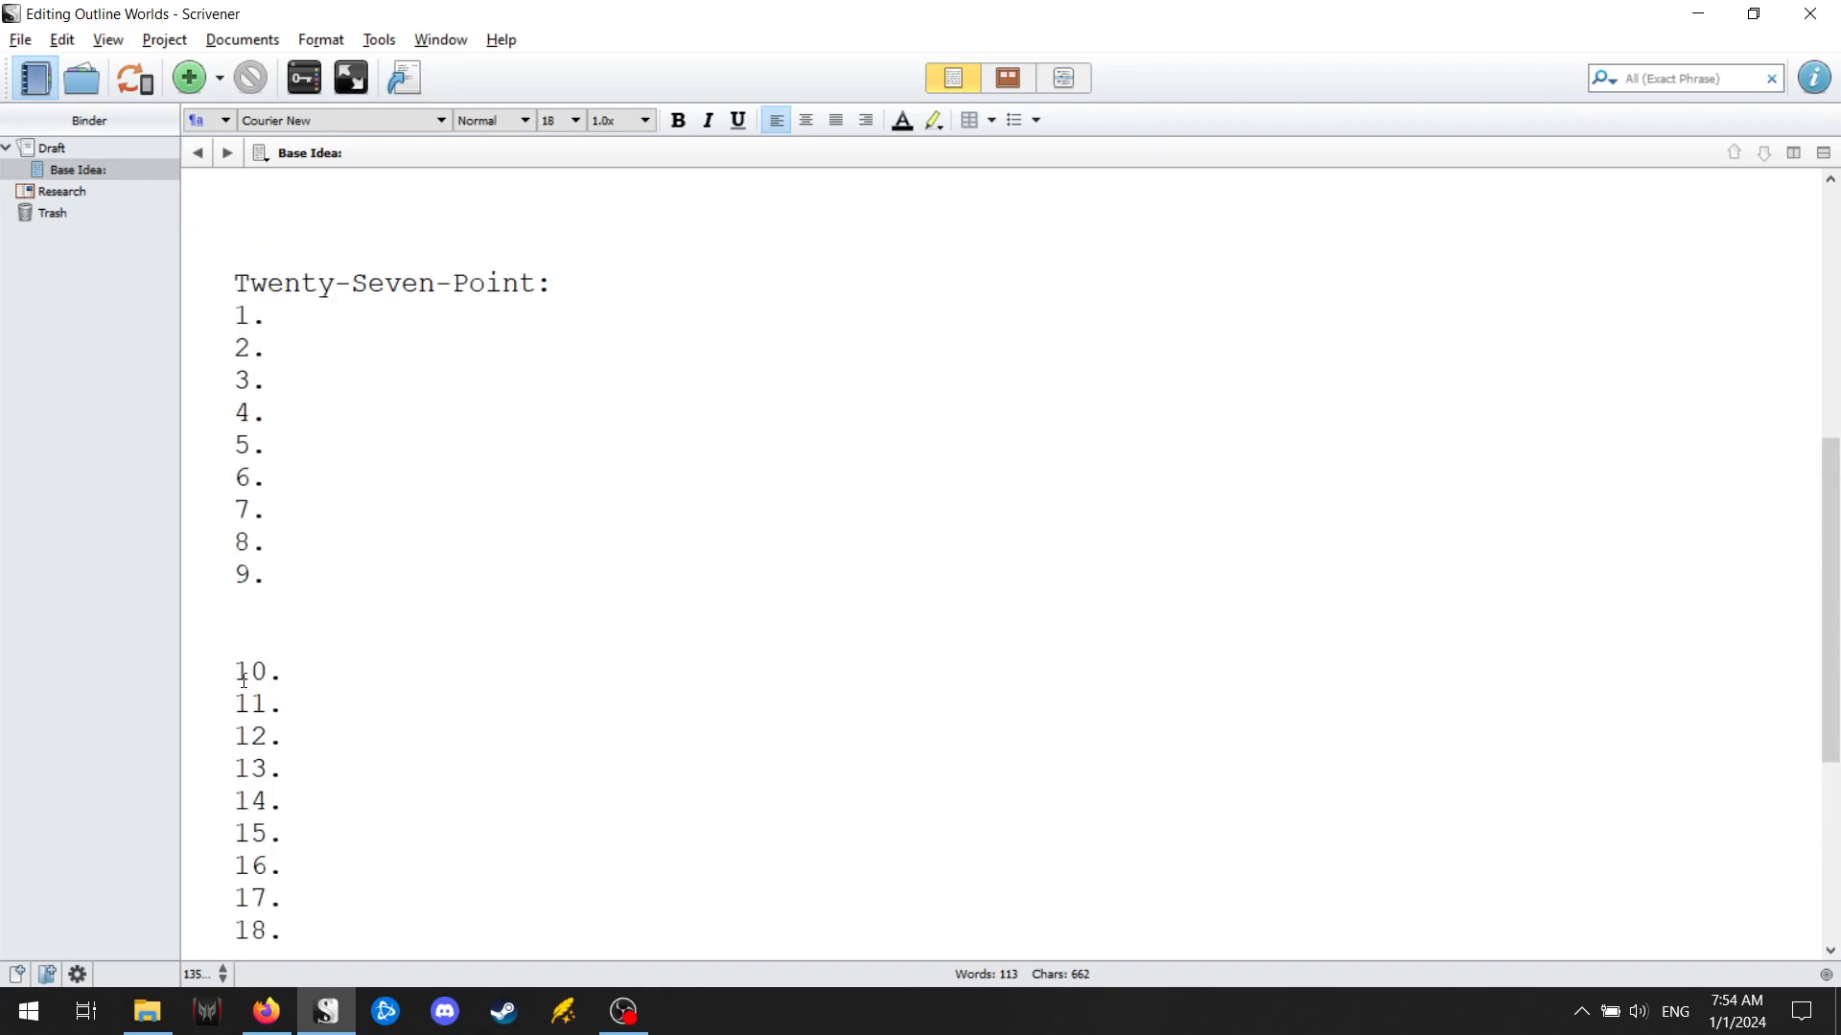
click(232, 315)
key(Return)
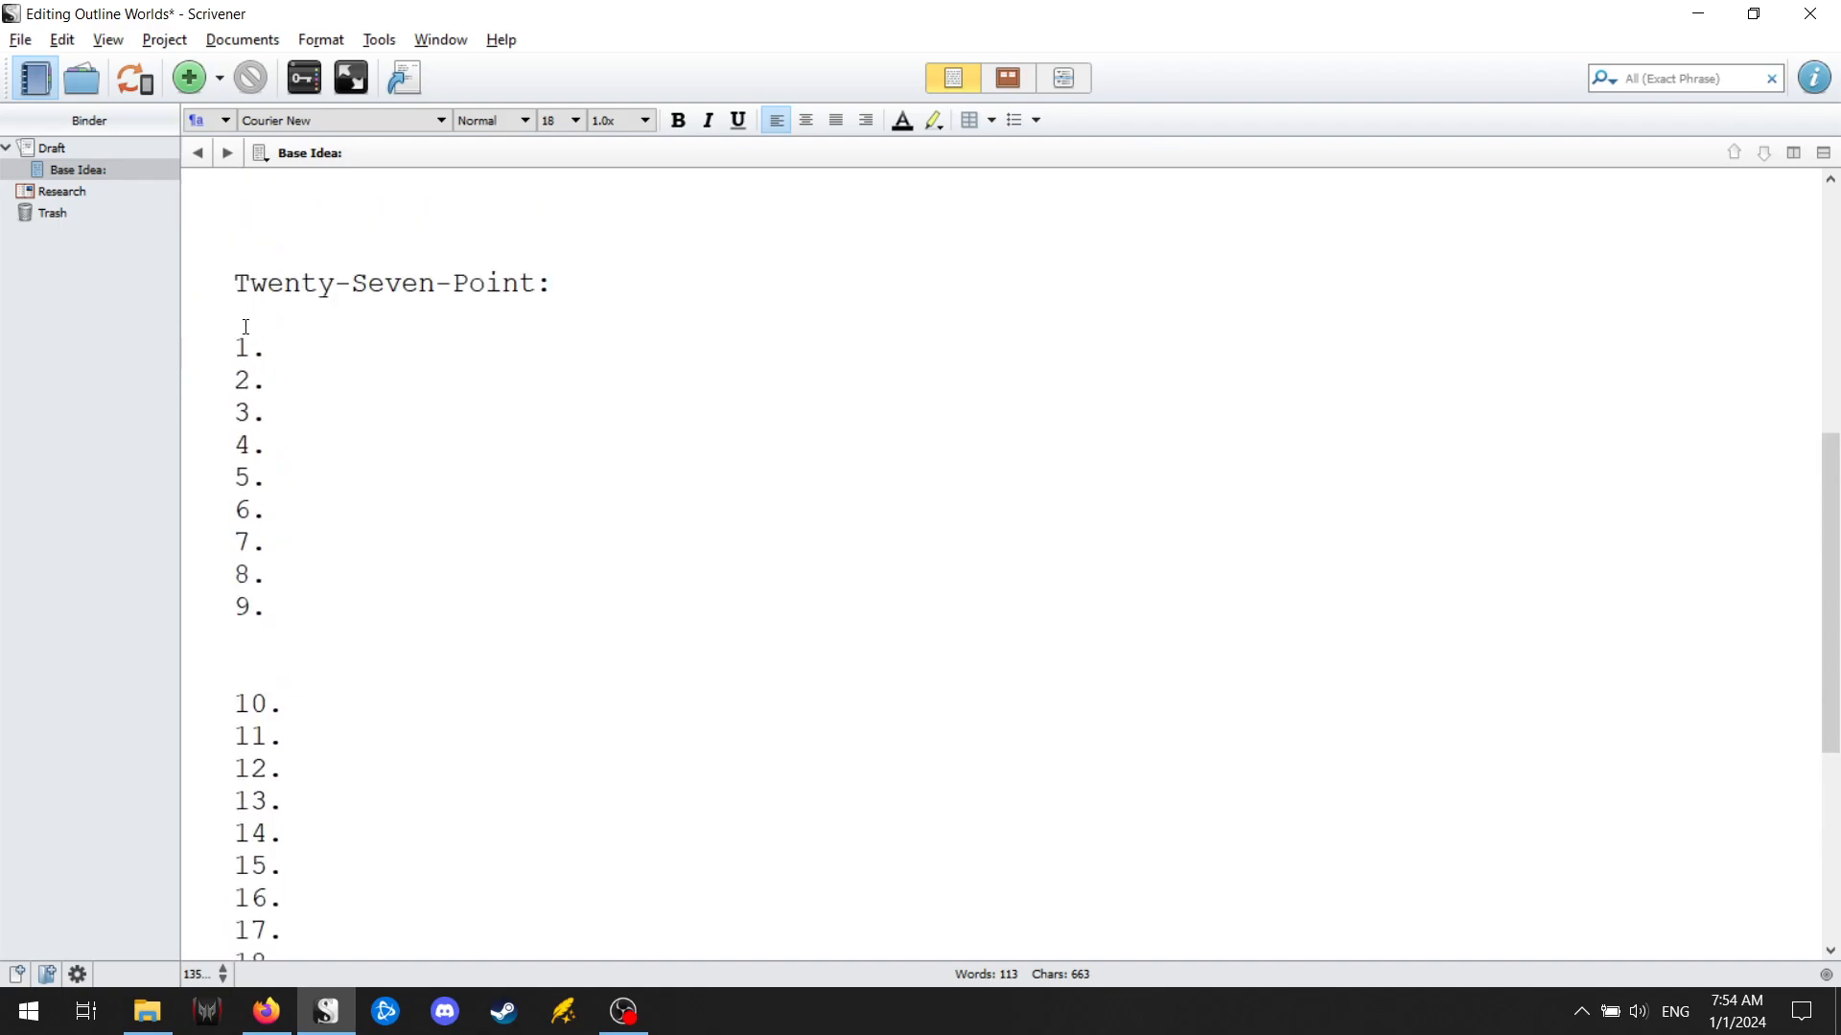
text(A)
key(BackSpace)
key(ctrl+u)
text(Act 1:)
key(ctrl+u)
Add an underlined "Act 2:" heading on the blank line directly above point 10.
click(255, 663)
key(ctrl+u)
text(Act 2:)
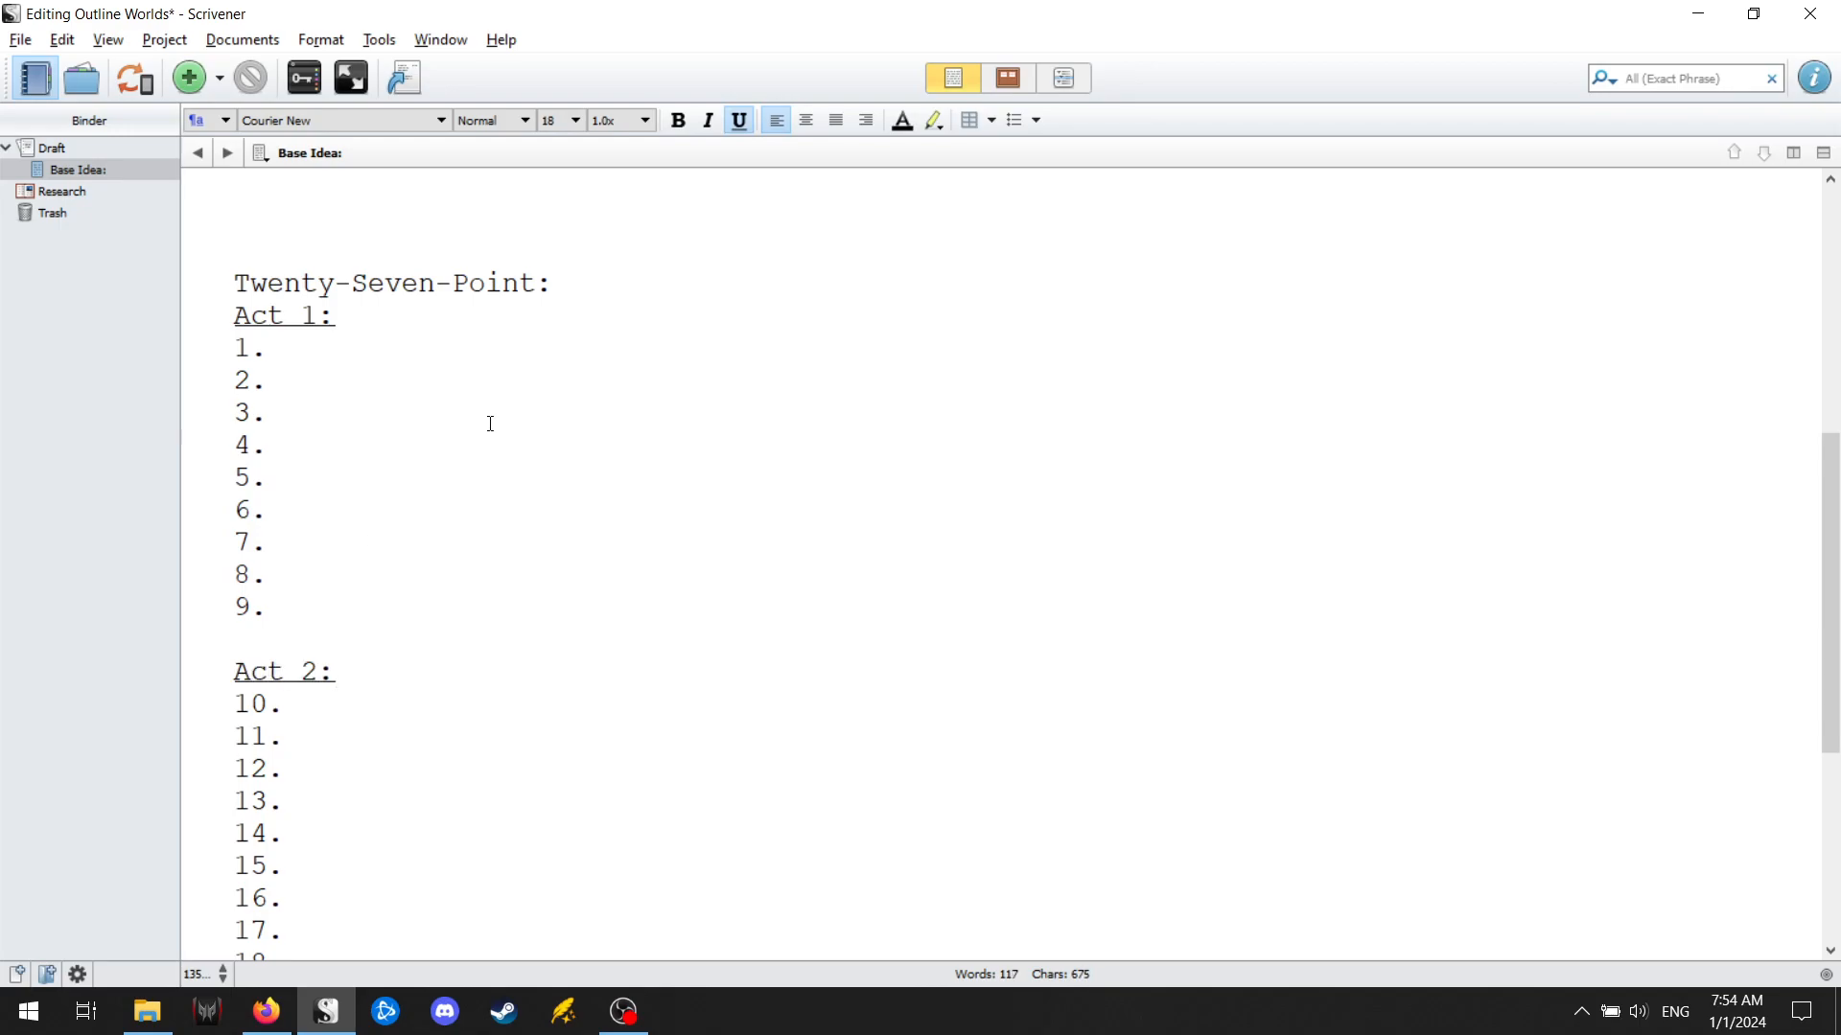
key(ctrl+u)
Add an underlined "Act 3:" heading on the blank line directly above point 19.
scroll(486, 464, down, 4)
click(255, 654)
text(A)
key(ctrl+u)
text(A)
key(BackSpace)
key(BackSpace)
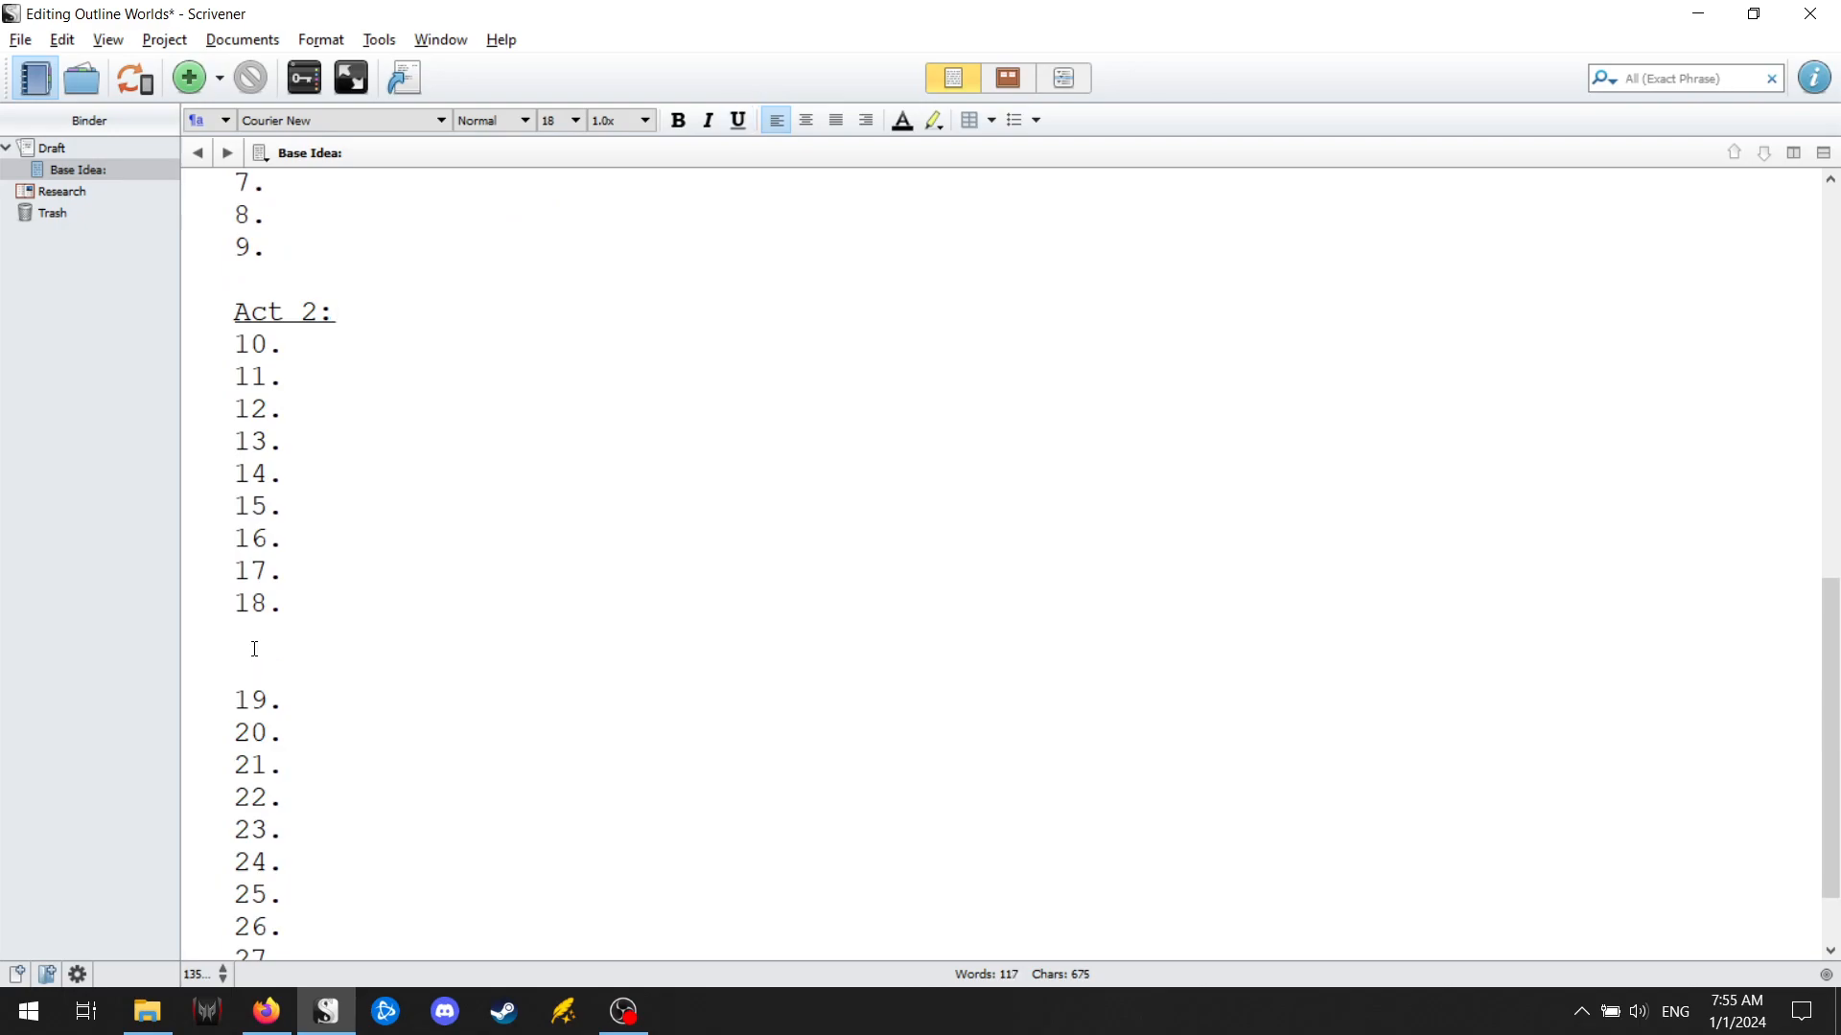
key(ctrl+u)
text(Act 3:)
key(ctrl+u)
Insert a short dashed divider line below points 3 and 6 in Act 1.
scroll(254, 649, up, 3)
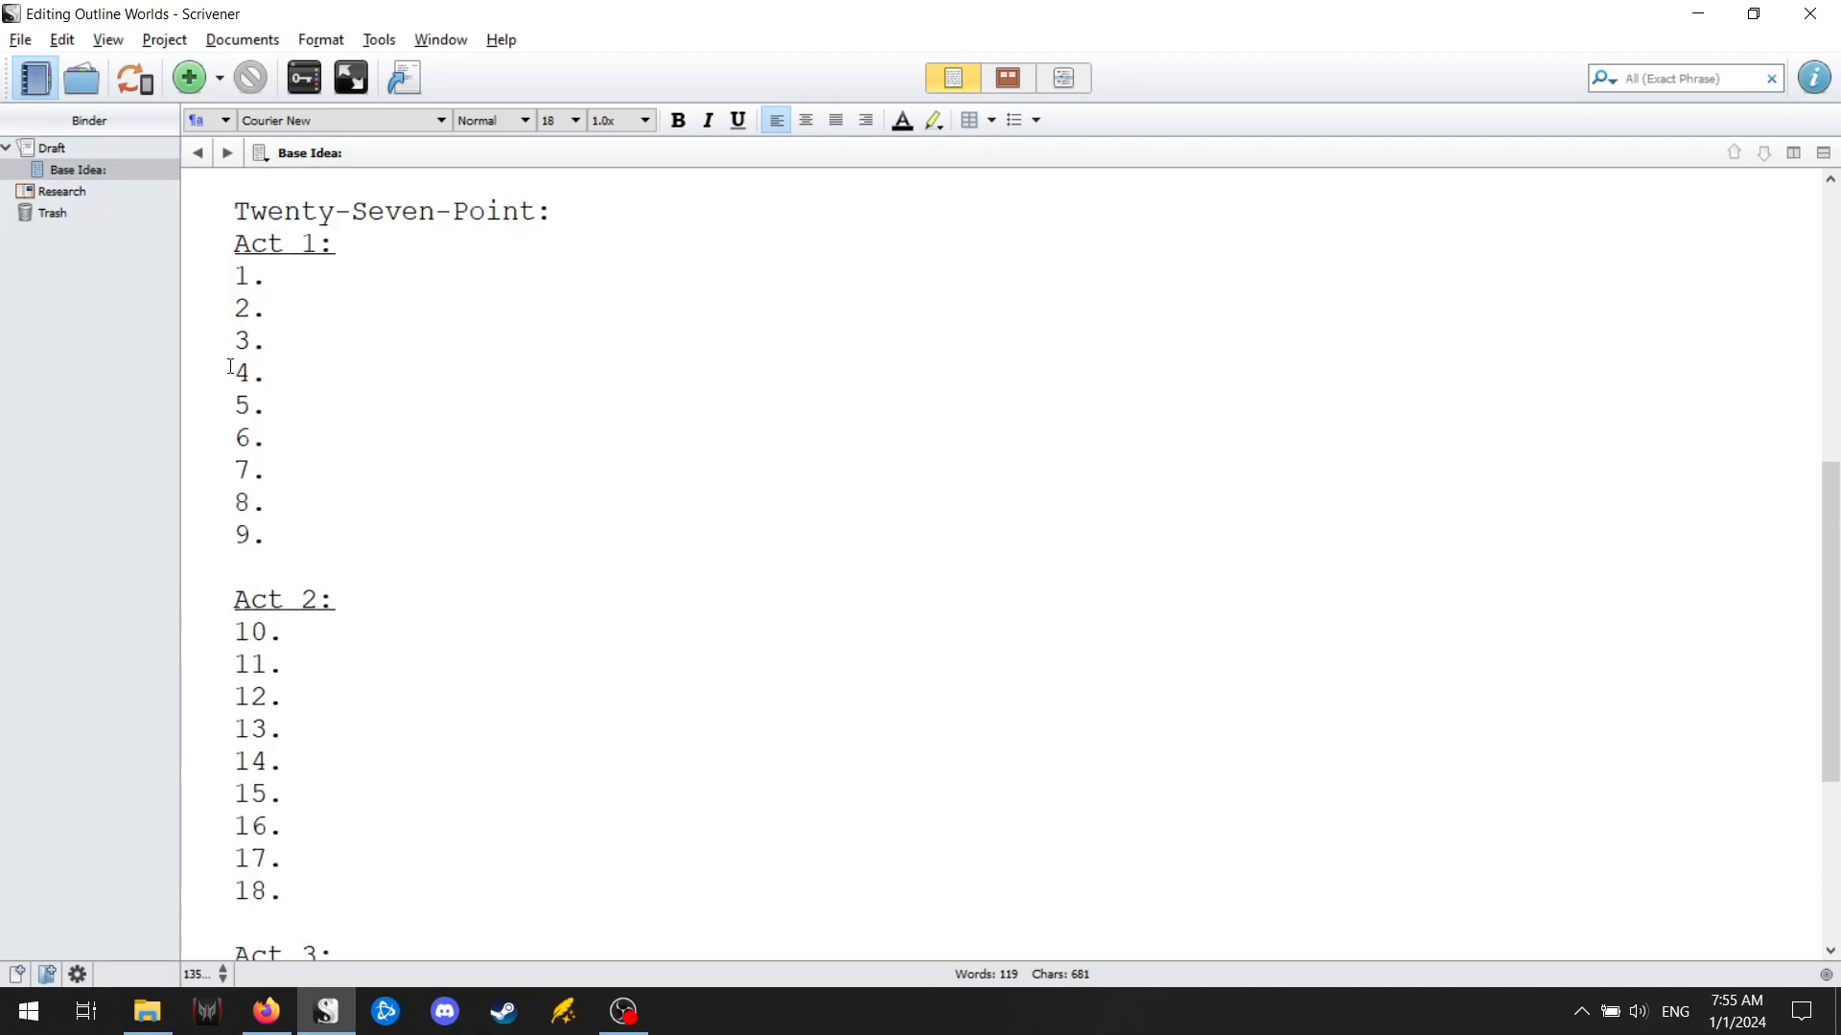
click(288, 349)
key(Return)
text(-----)
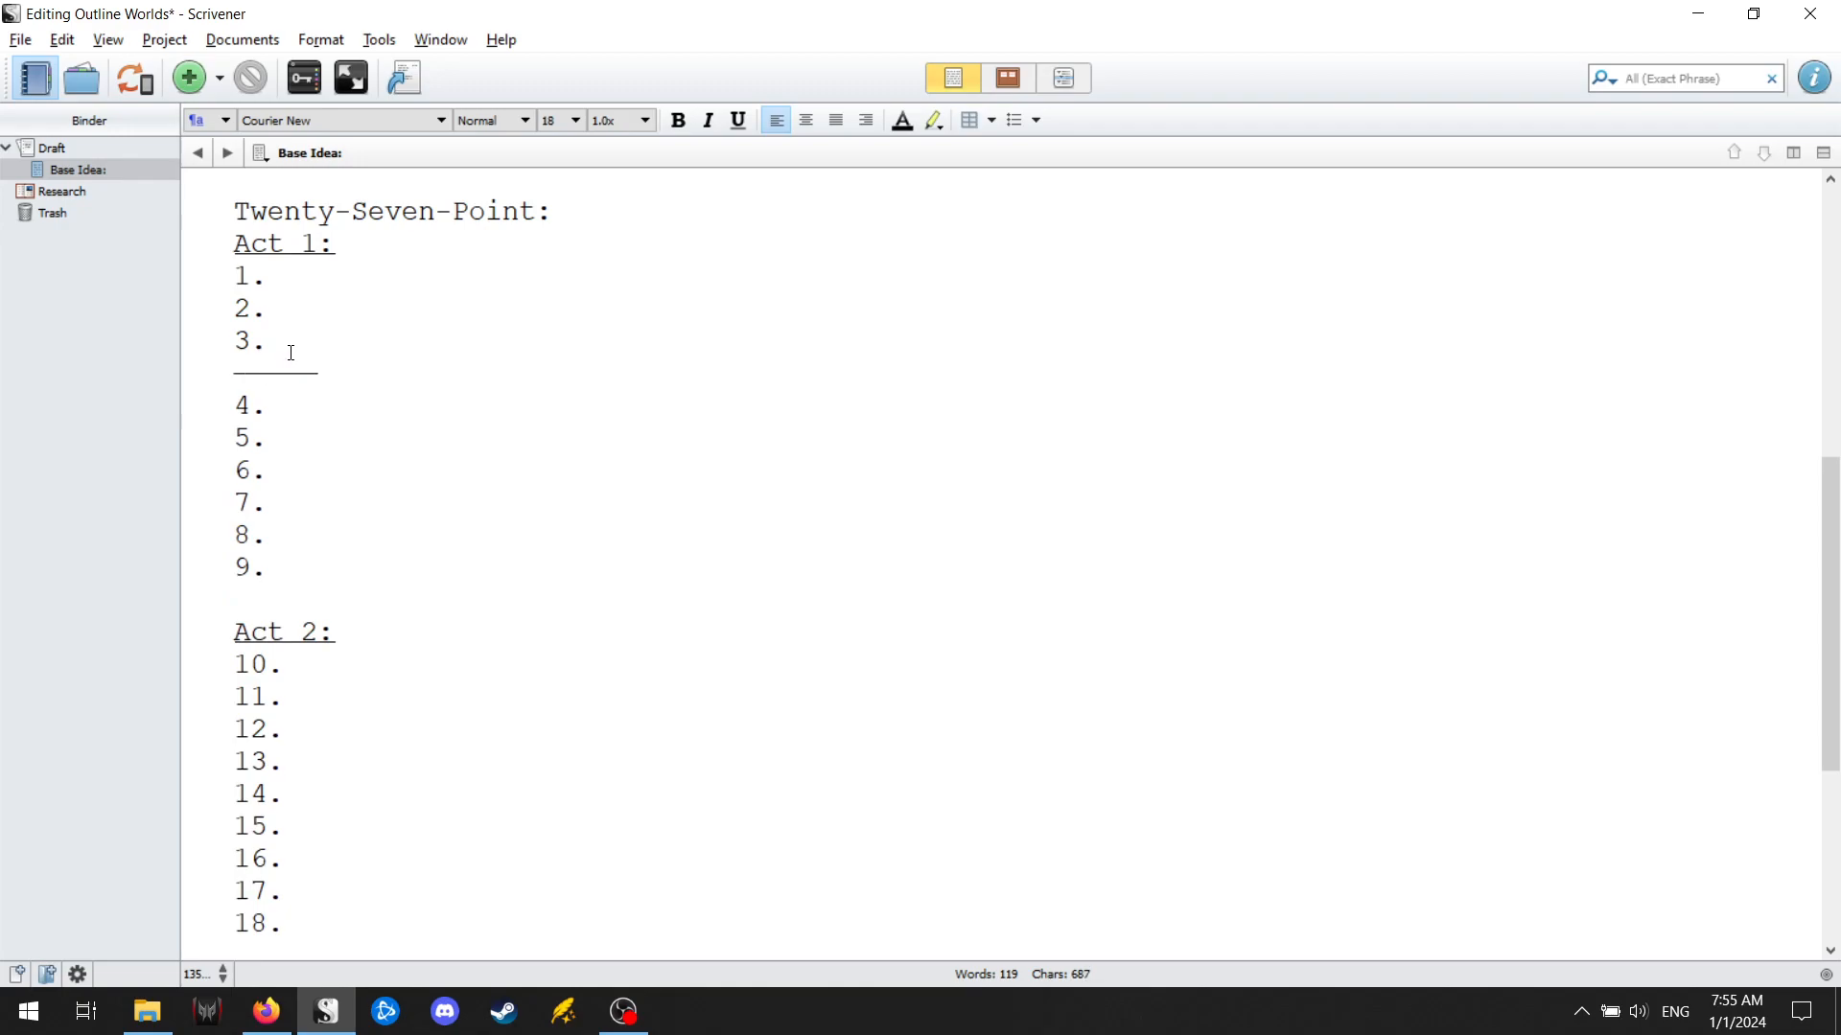
click(329, 465)
key(Return)
text(------)
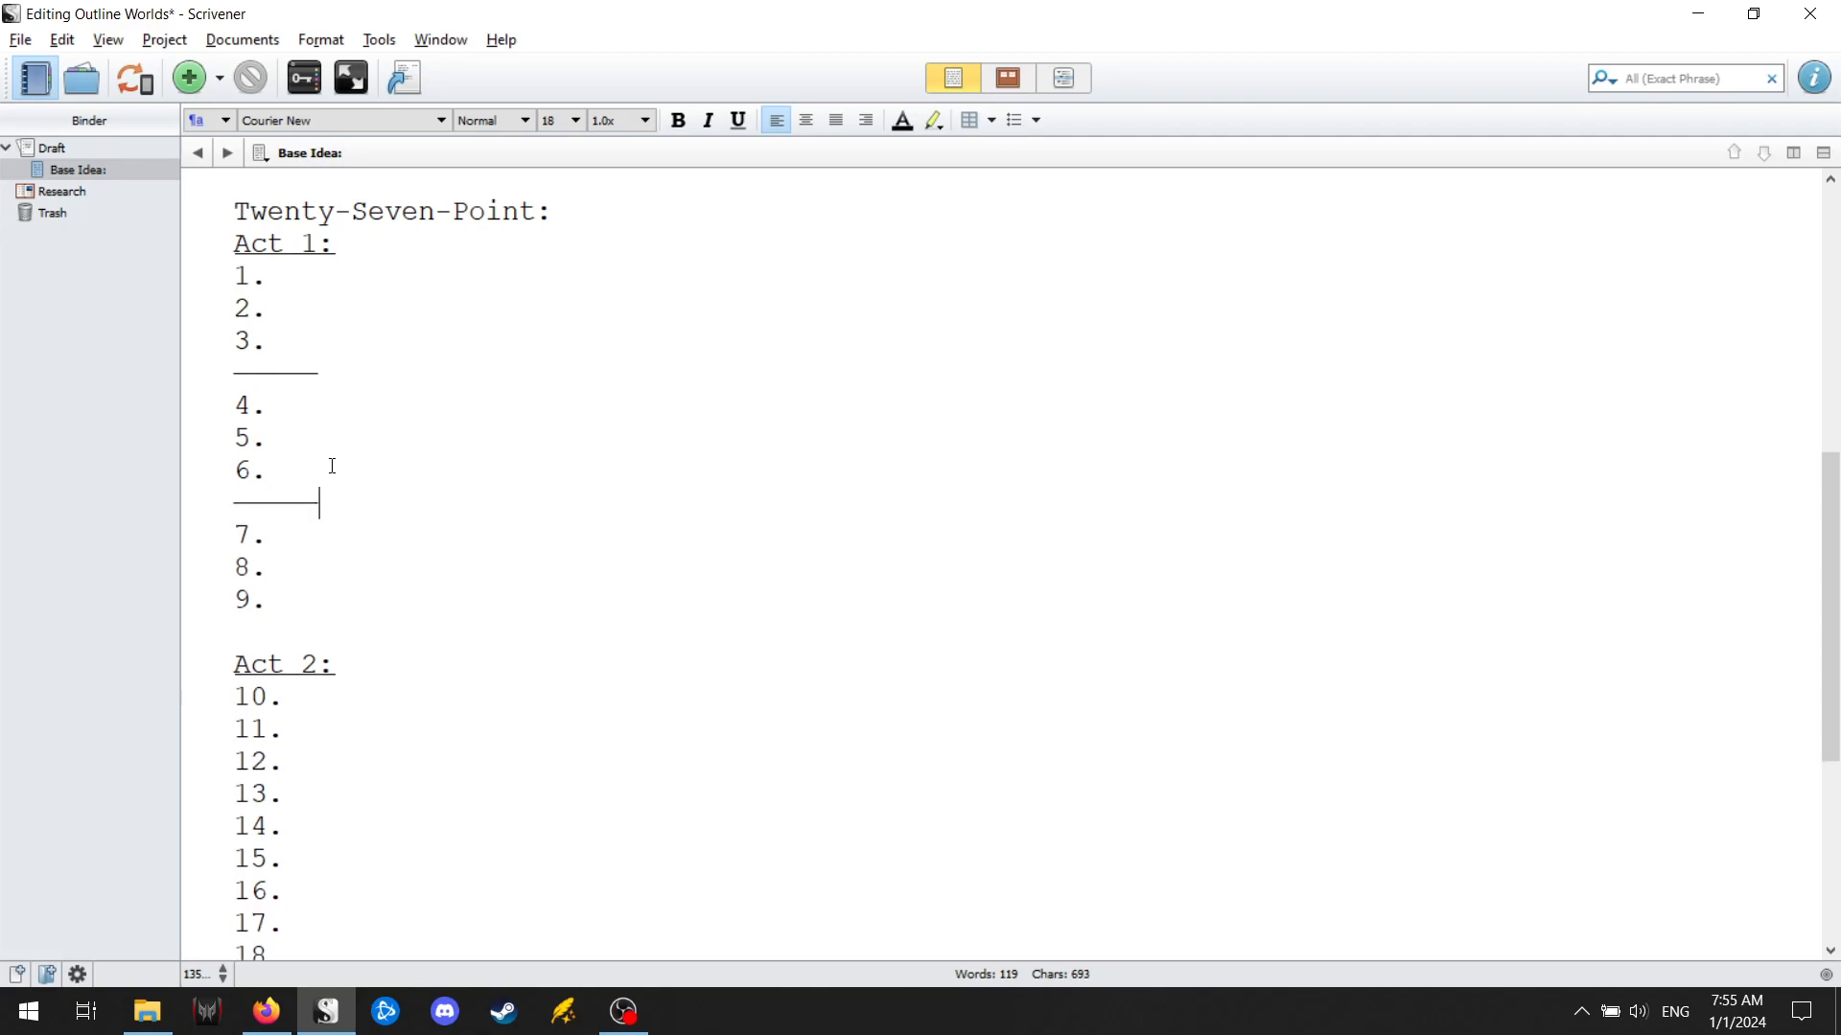
Insert a short dashed divider line below points 12 and 15 in Act 2.
scroll(332, 466, down, 2)
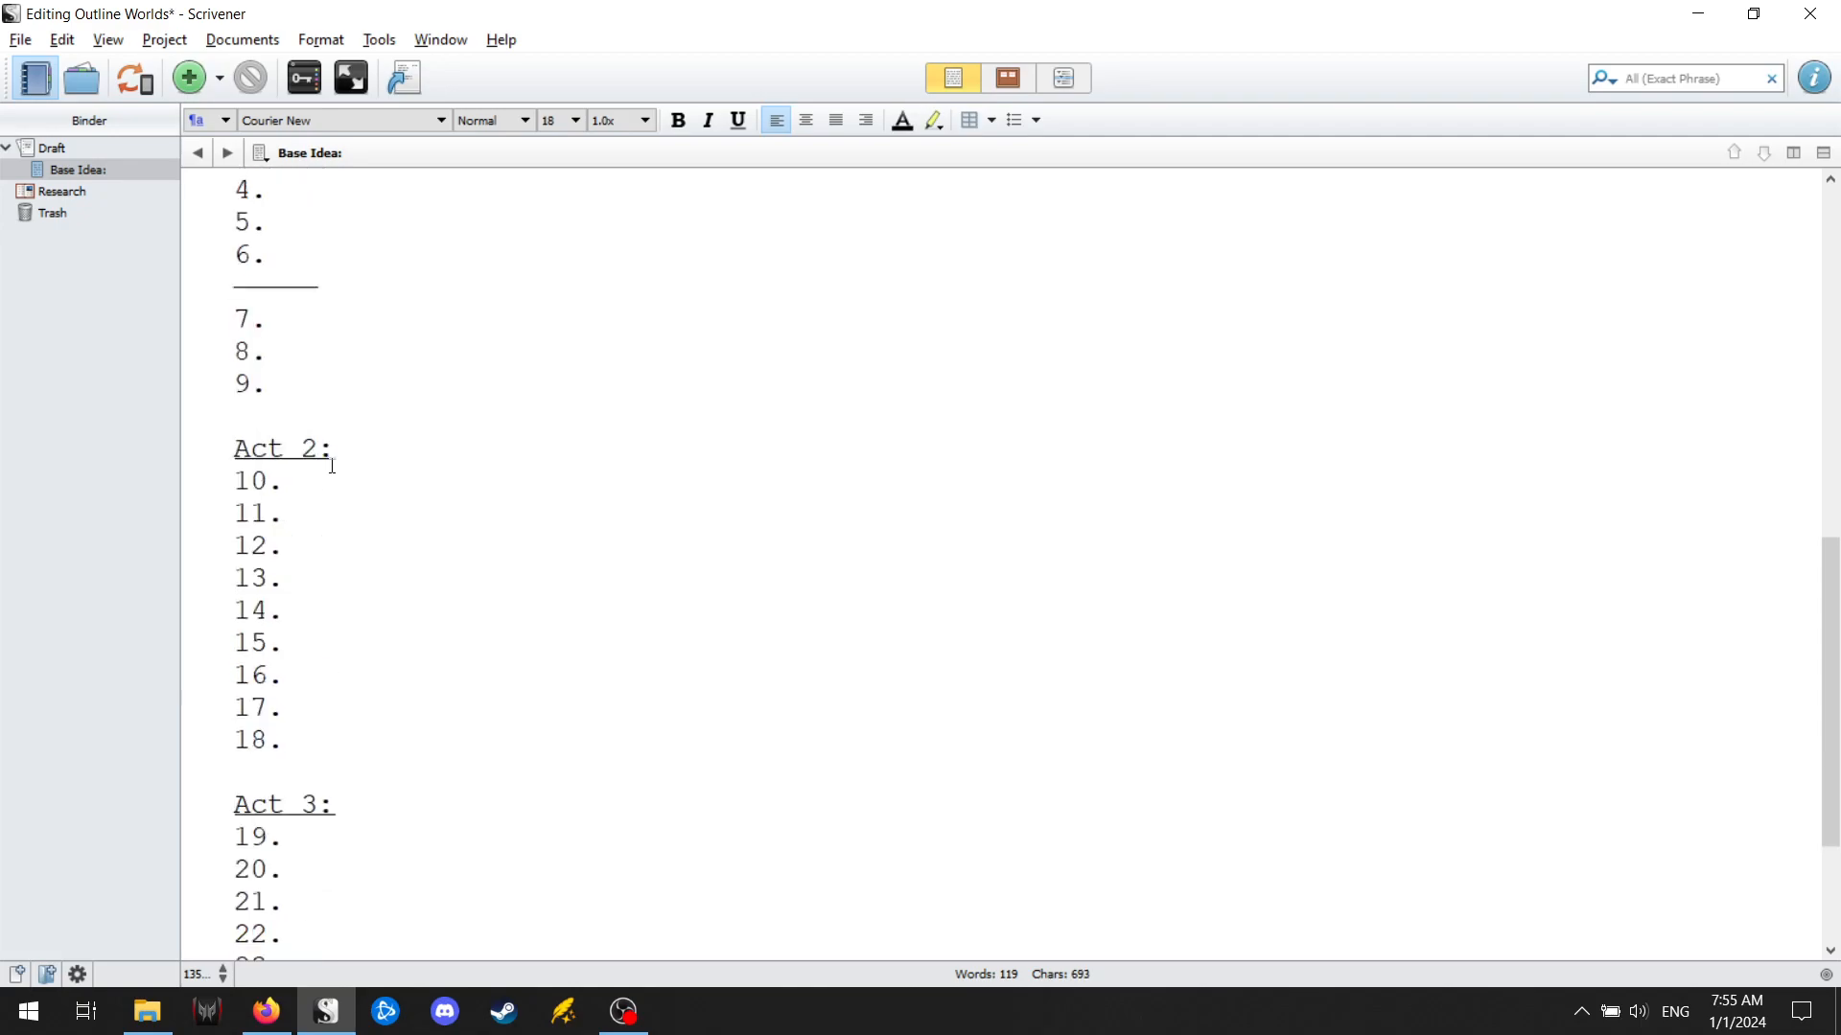
click(336, 559)
key(Return)
text(------)
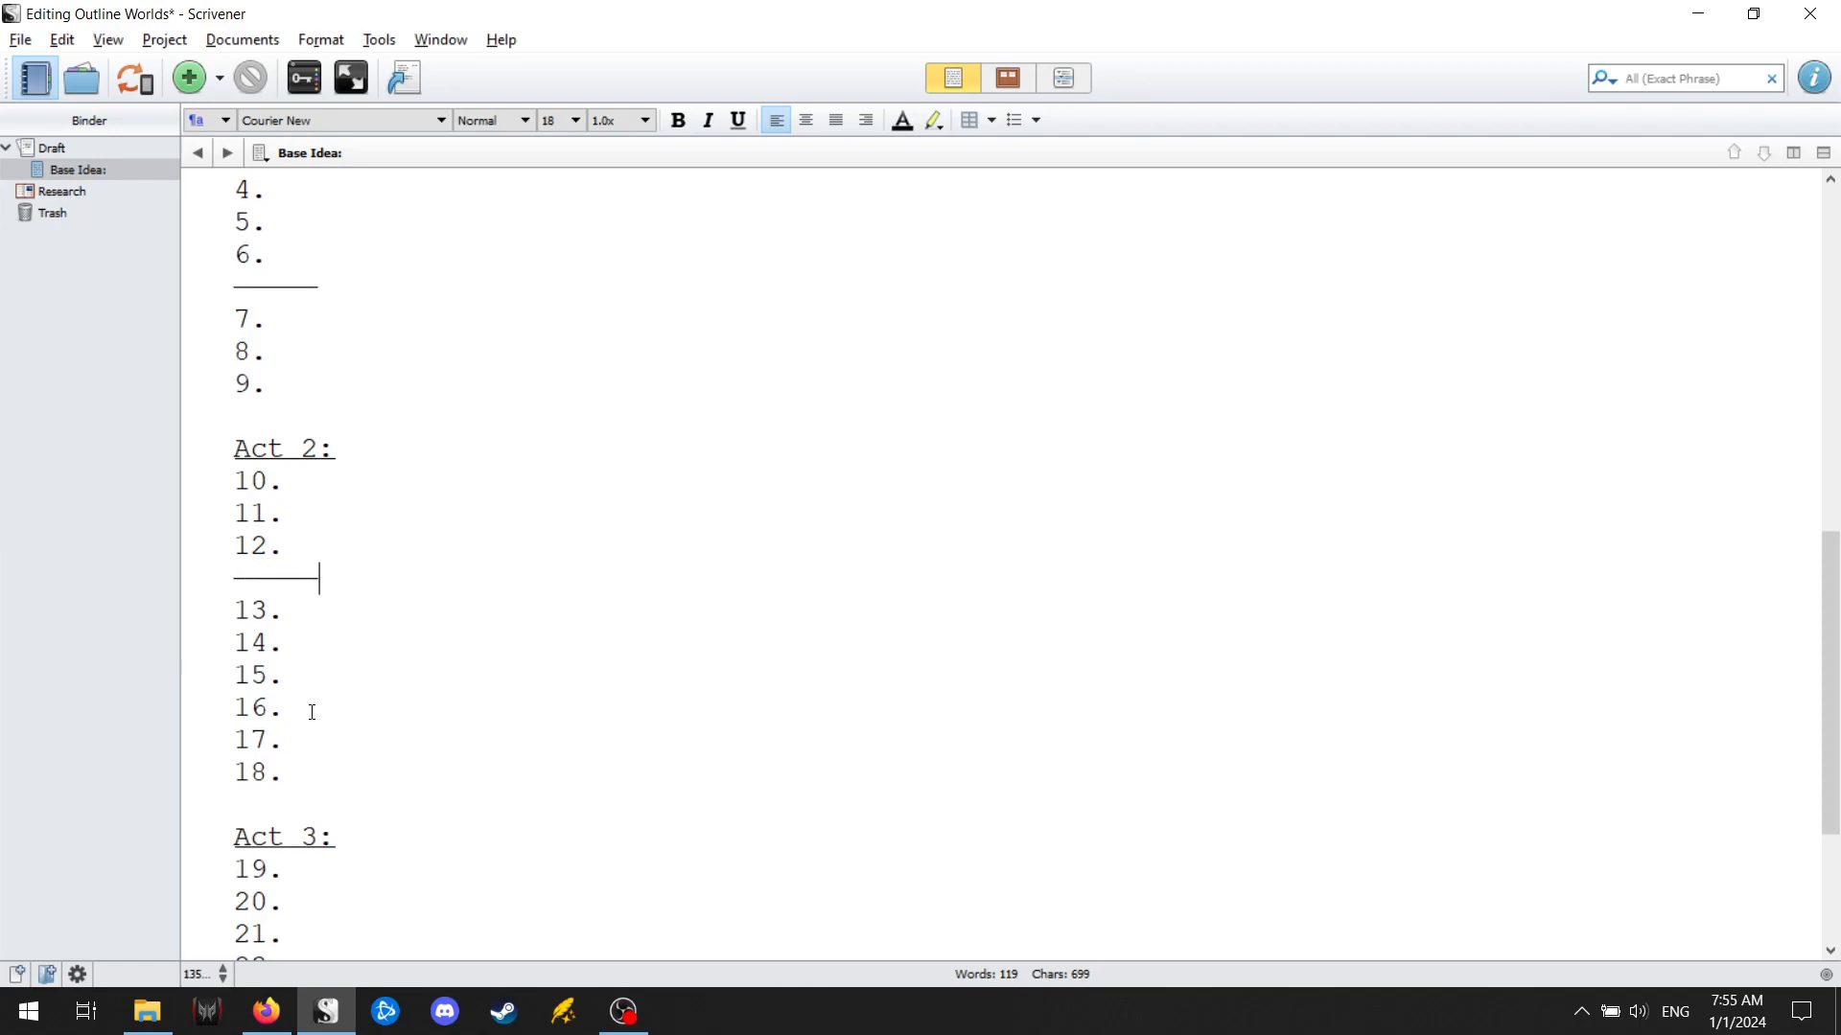
click(345, 657)
click(361, 680)
key(Return)
text(-----)
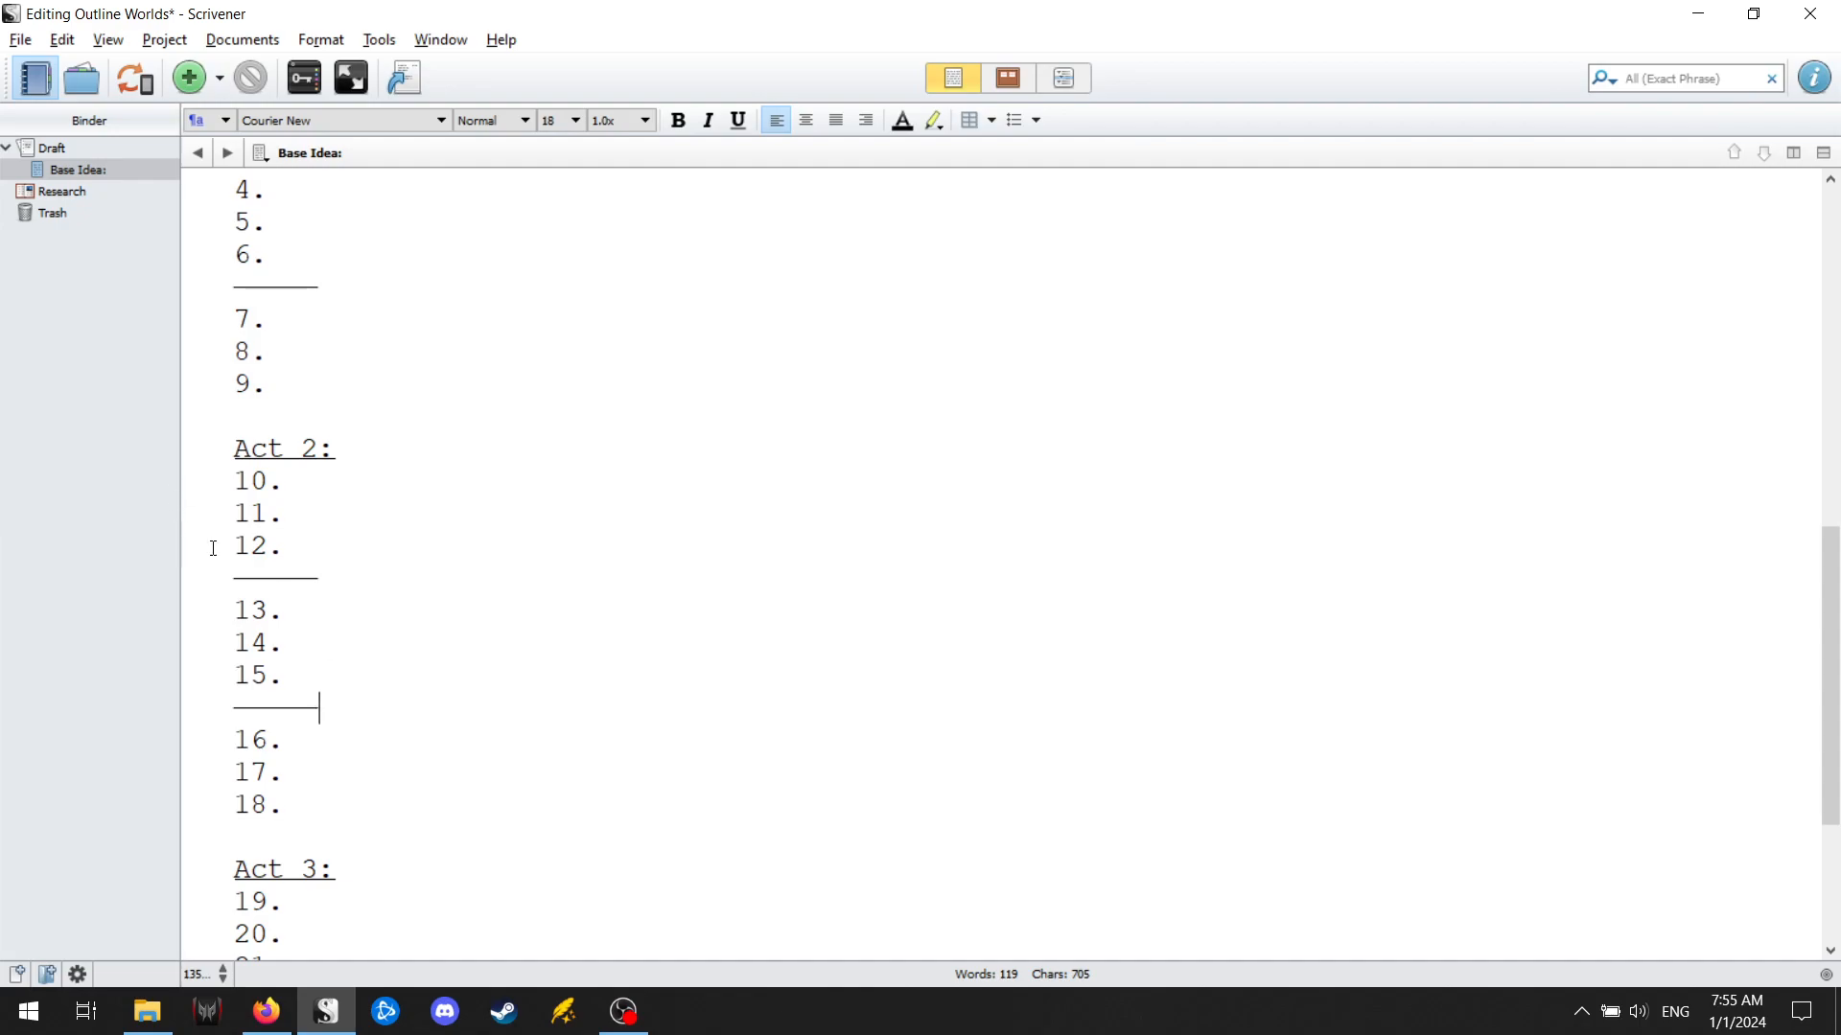
Insert a short dashed divider line below points 21 and 24 in Act 3.
scroll(587, 587, down, 3)
click(509, 678)
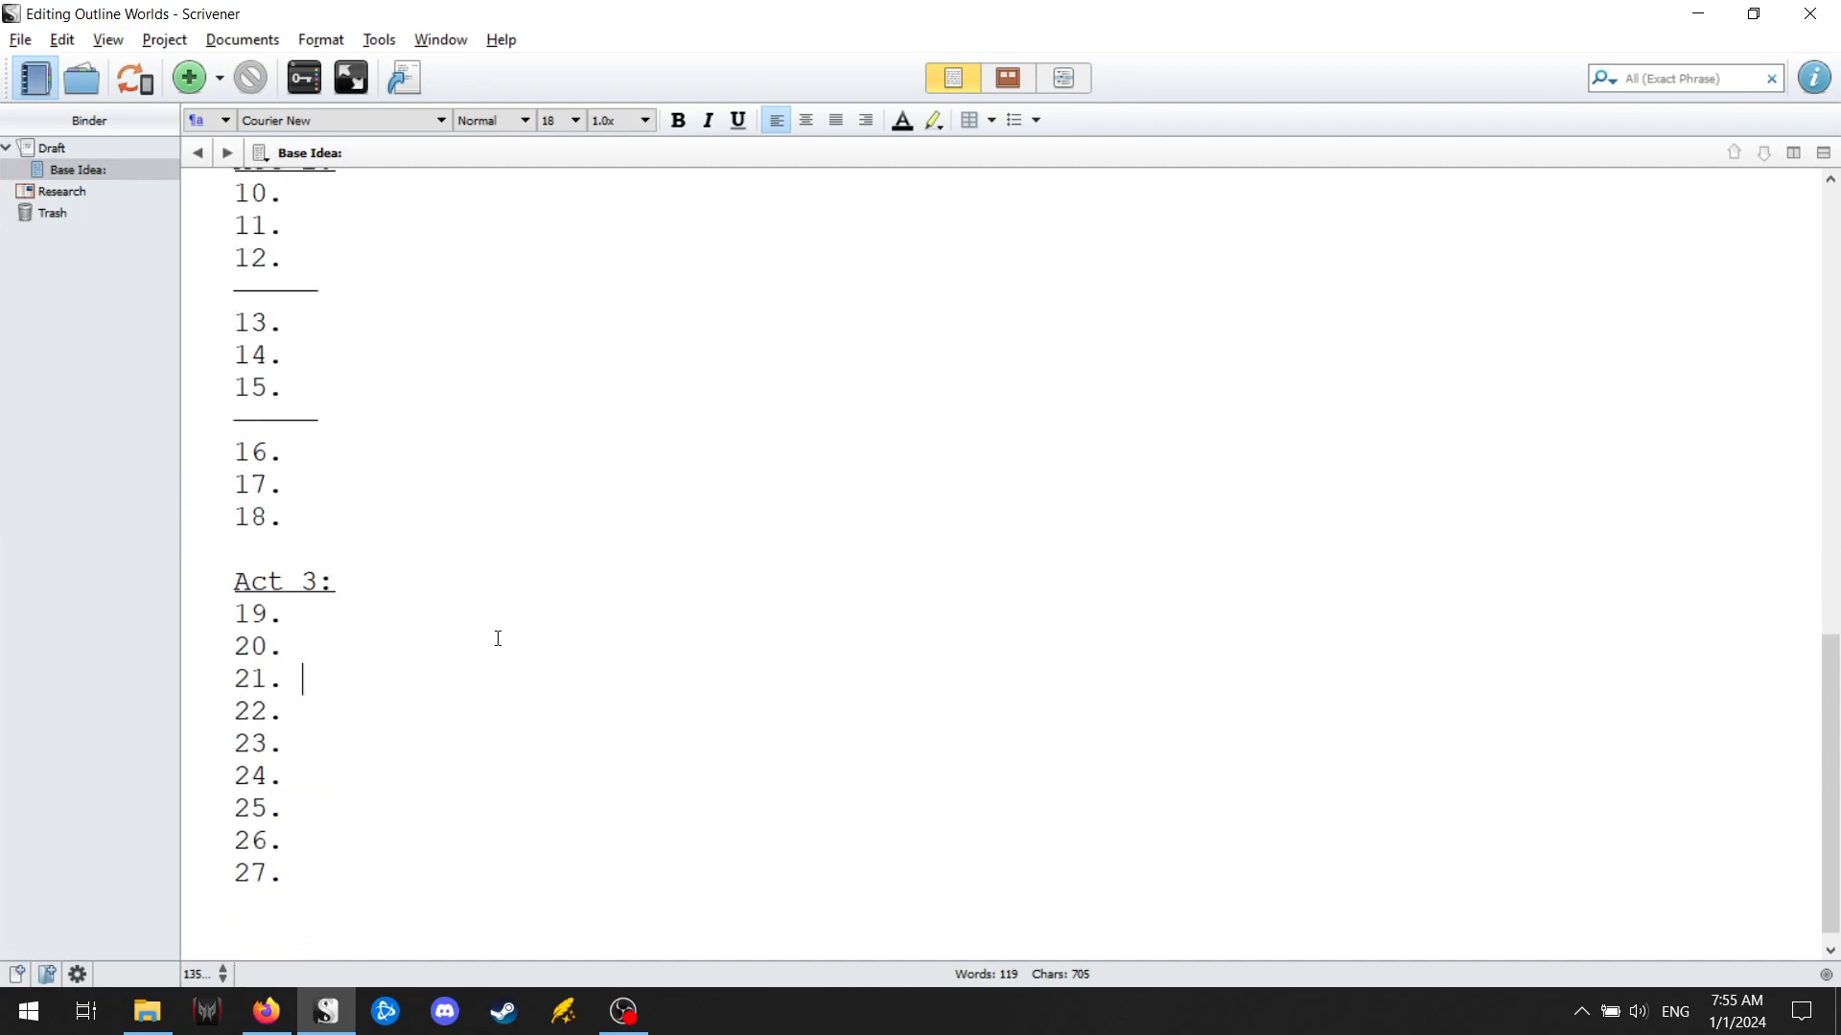
key(Return)
text(------)
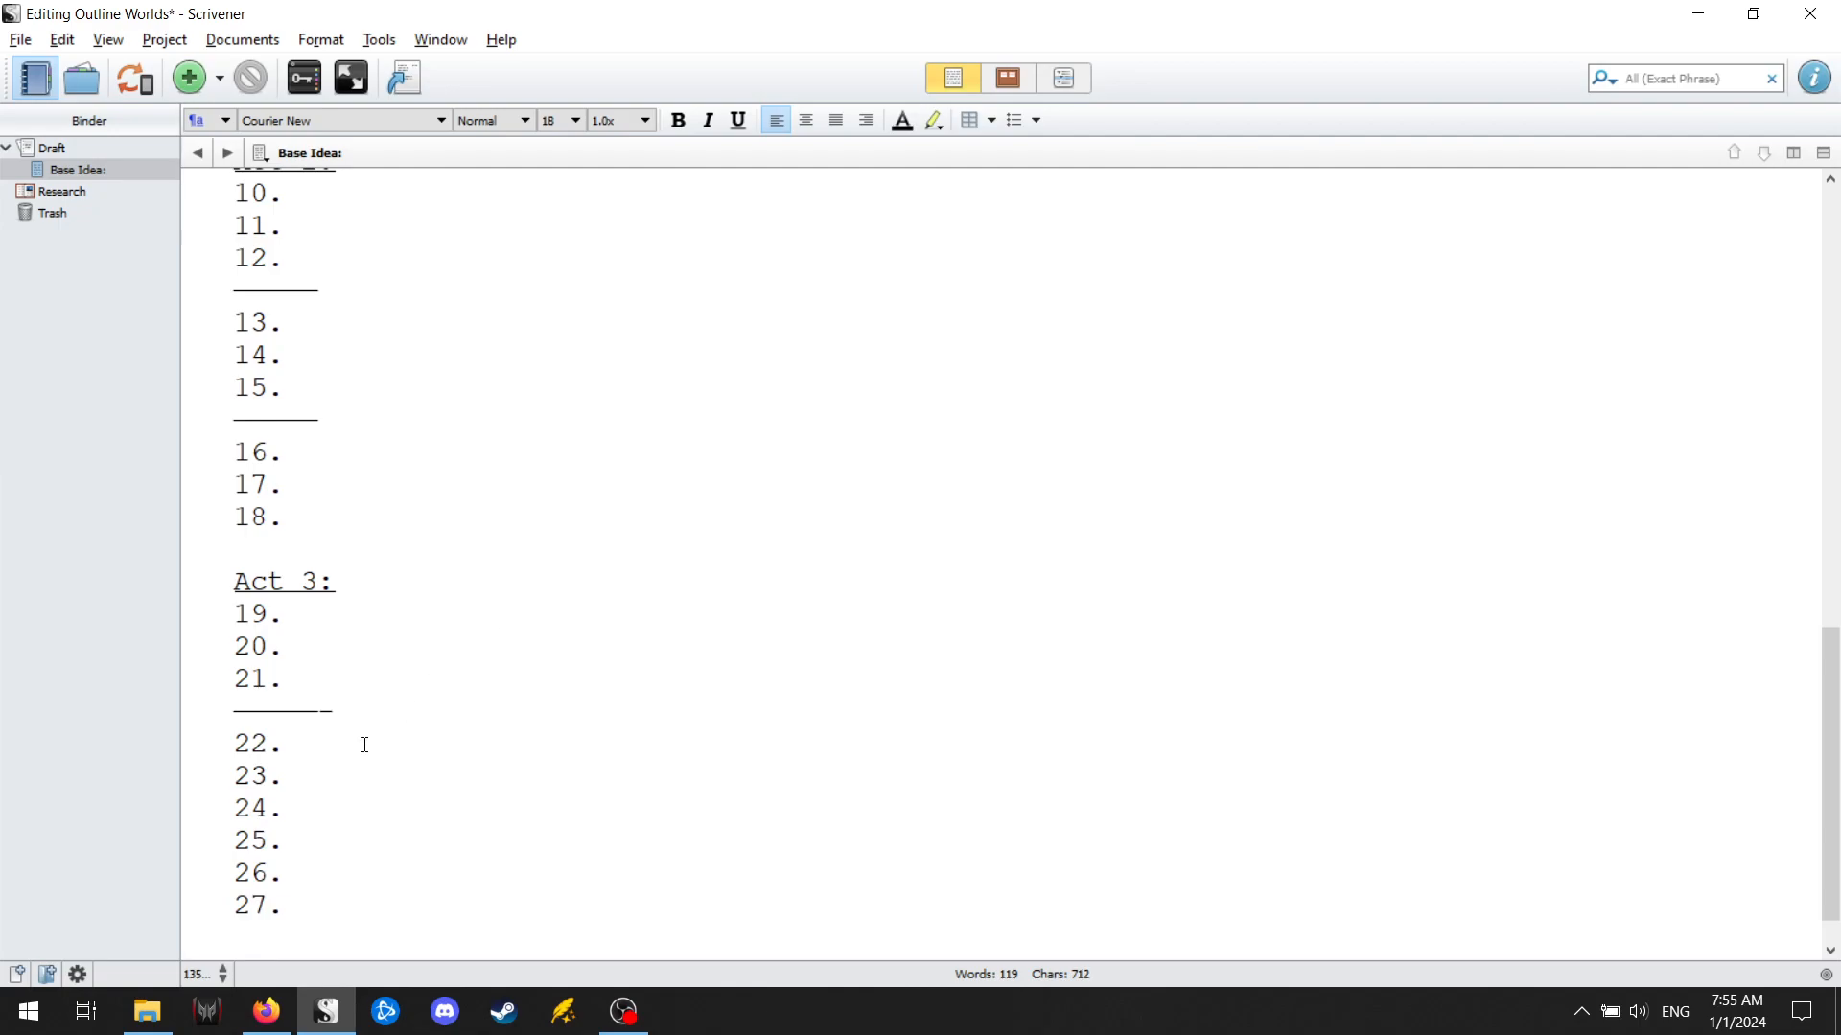
click(347, 810)
key(Return)
text(------)
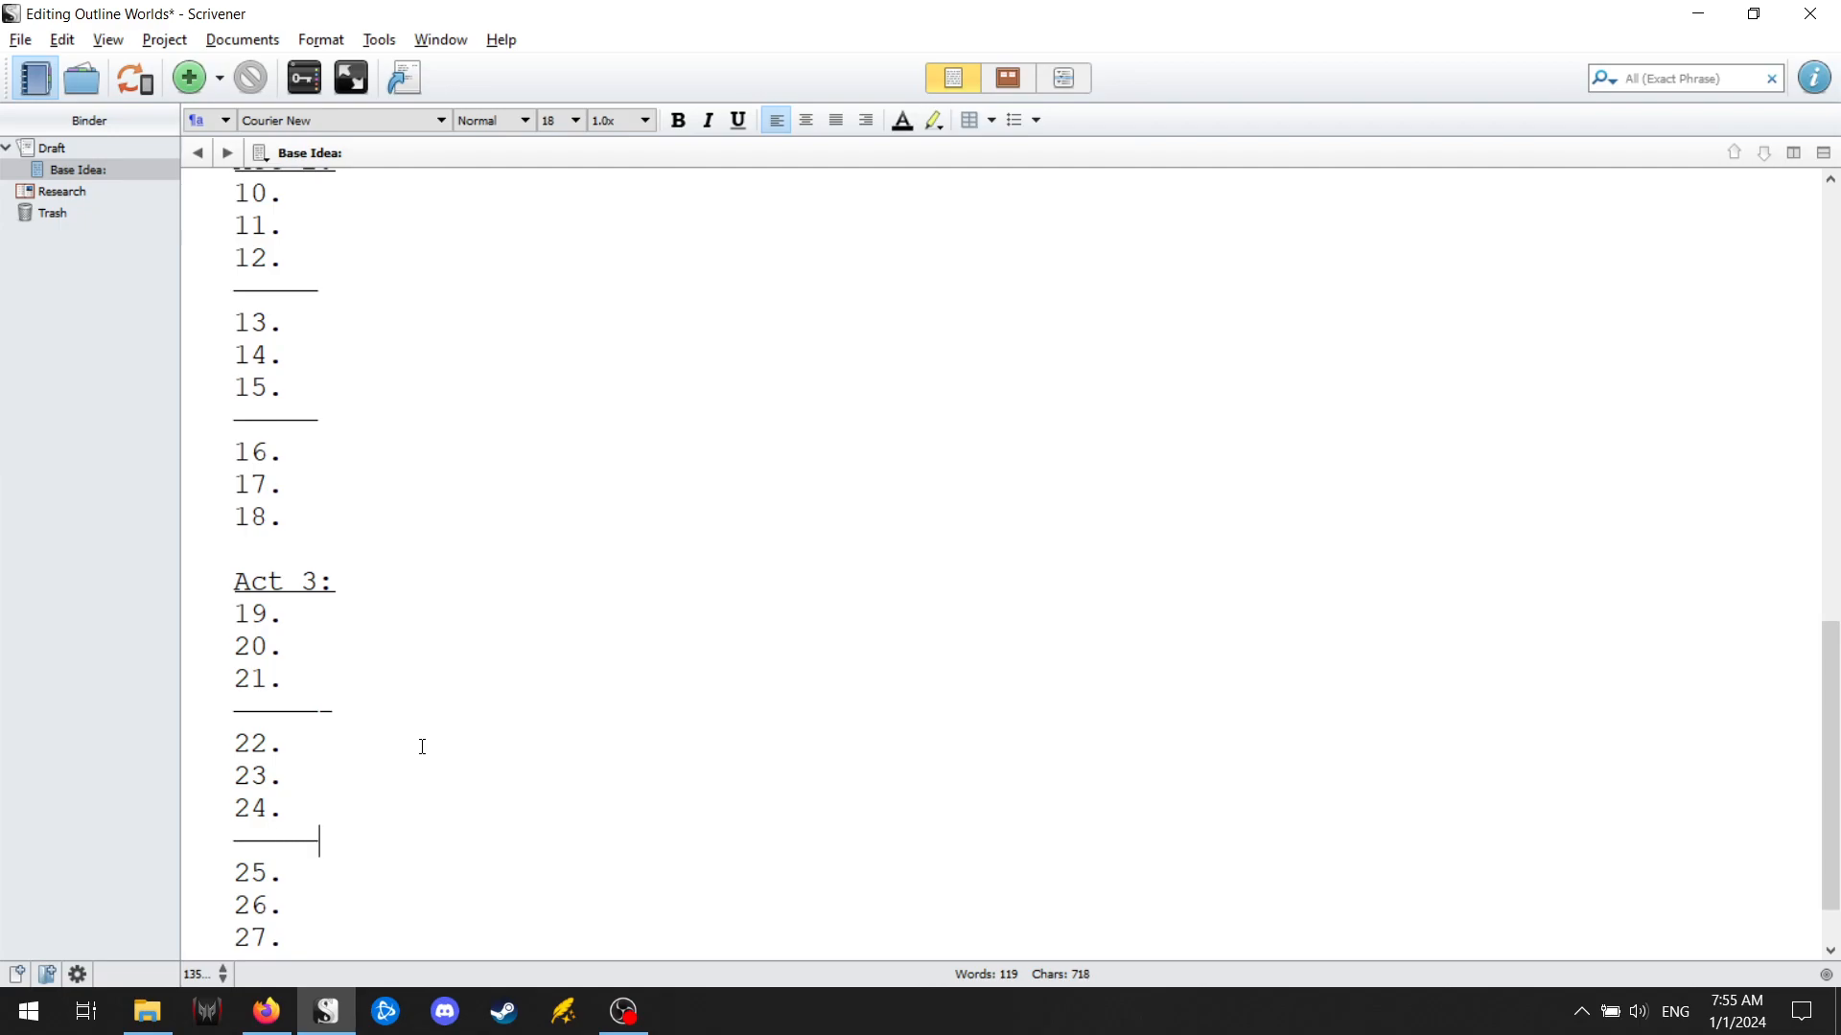
Lengthen the divider lines below points 24, 15 and 12 by one character to match the one below point 21.
scroll(402, 720, up, 2)
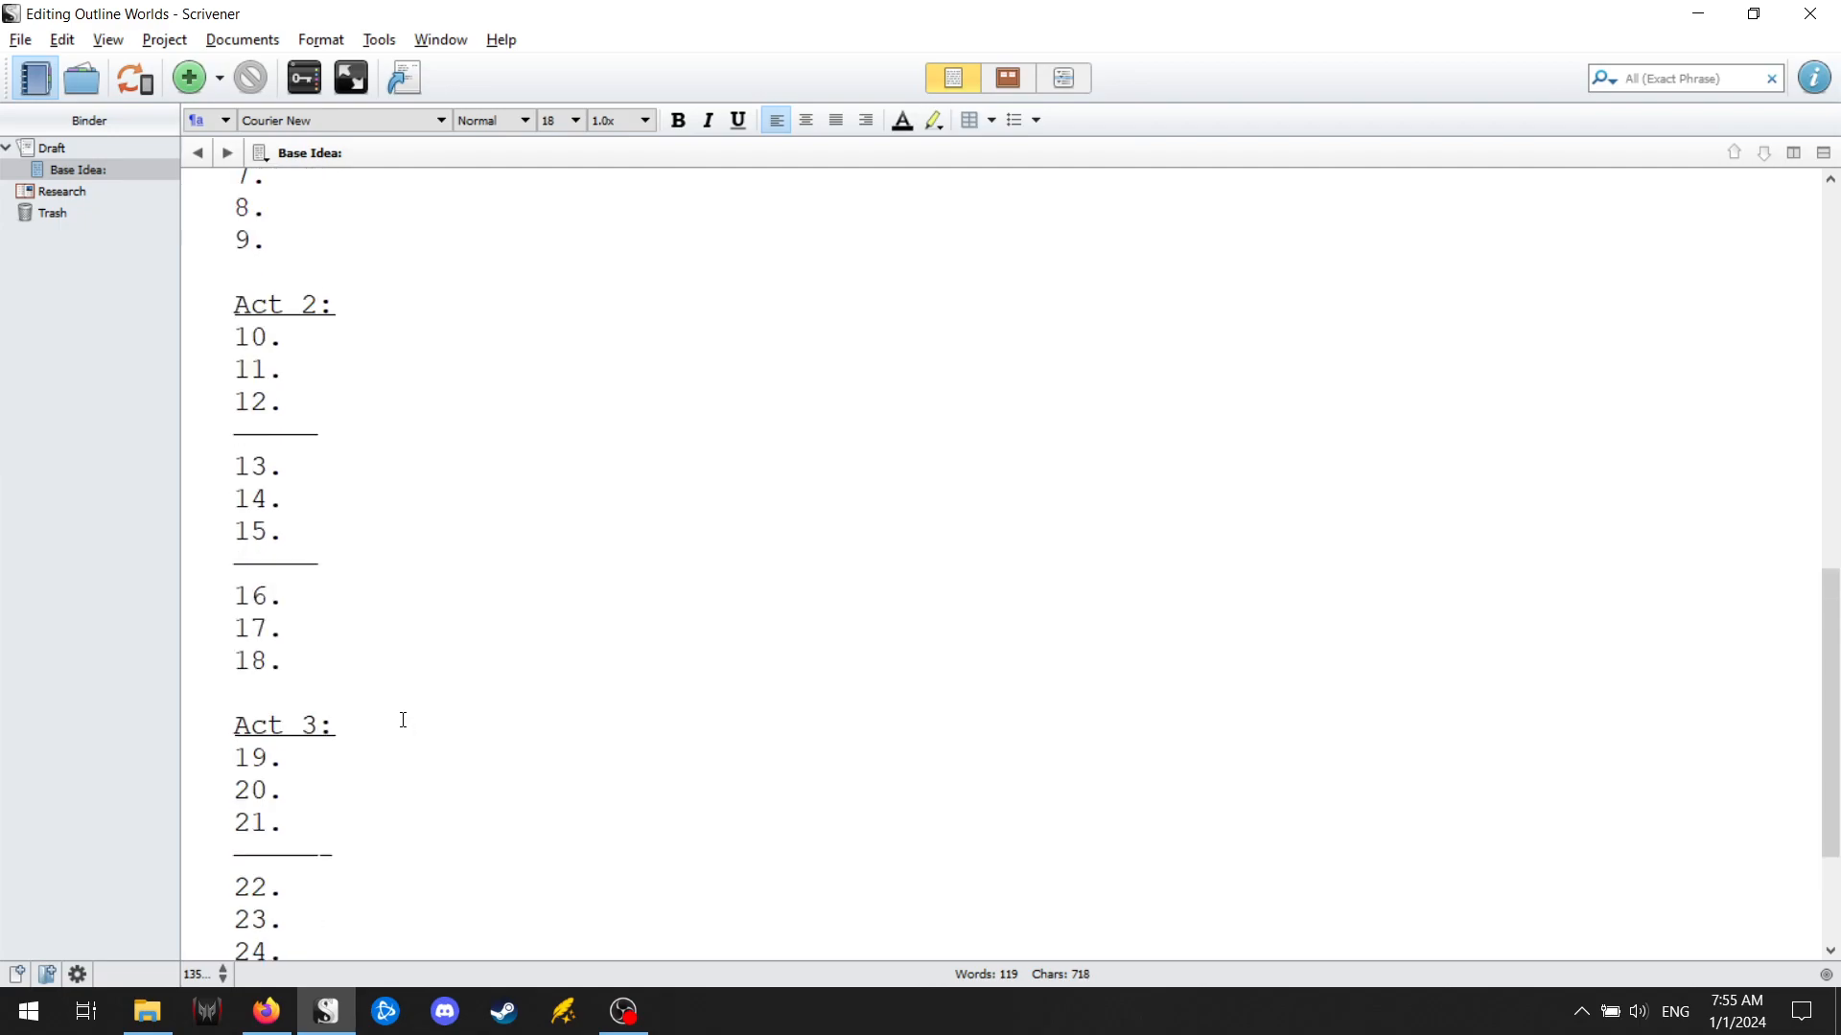
scroll(398, 716, up, 1)
scroll(432, 854, down, 1)
text(_)
scroll(423, 850, down, 2)
click(399, 827)
text(_)
scroll(337, 741, up, 2)
click(662, 530)
click(618, 565)
text(_)
click(450, 435)
text(_)
Lengthen both Act 1 divider lines, below points 3 and 6, by one character.
scroll(411, 381, up, 2)
scroll(418, 375, up, 2)
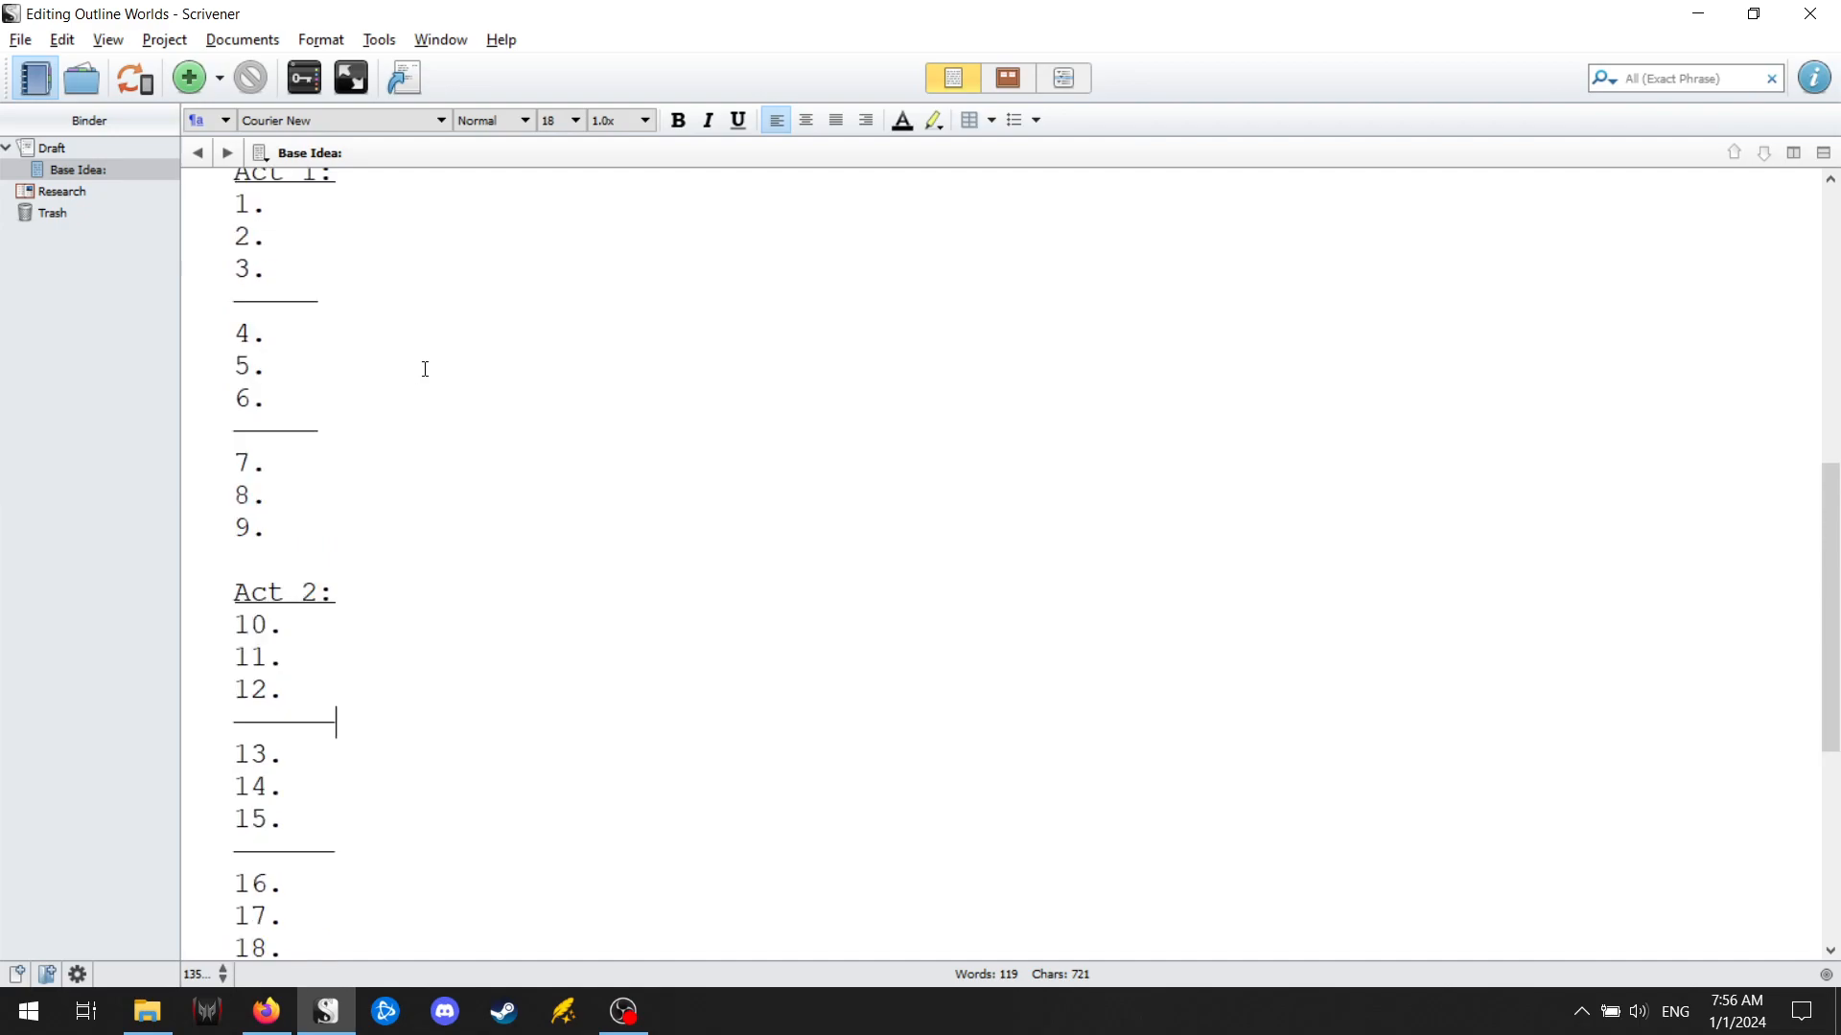
click(424, 374)
text(_)
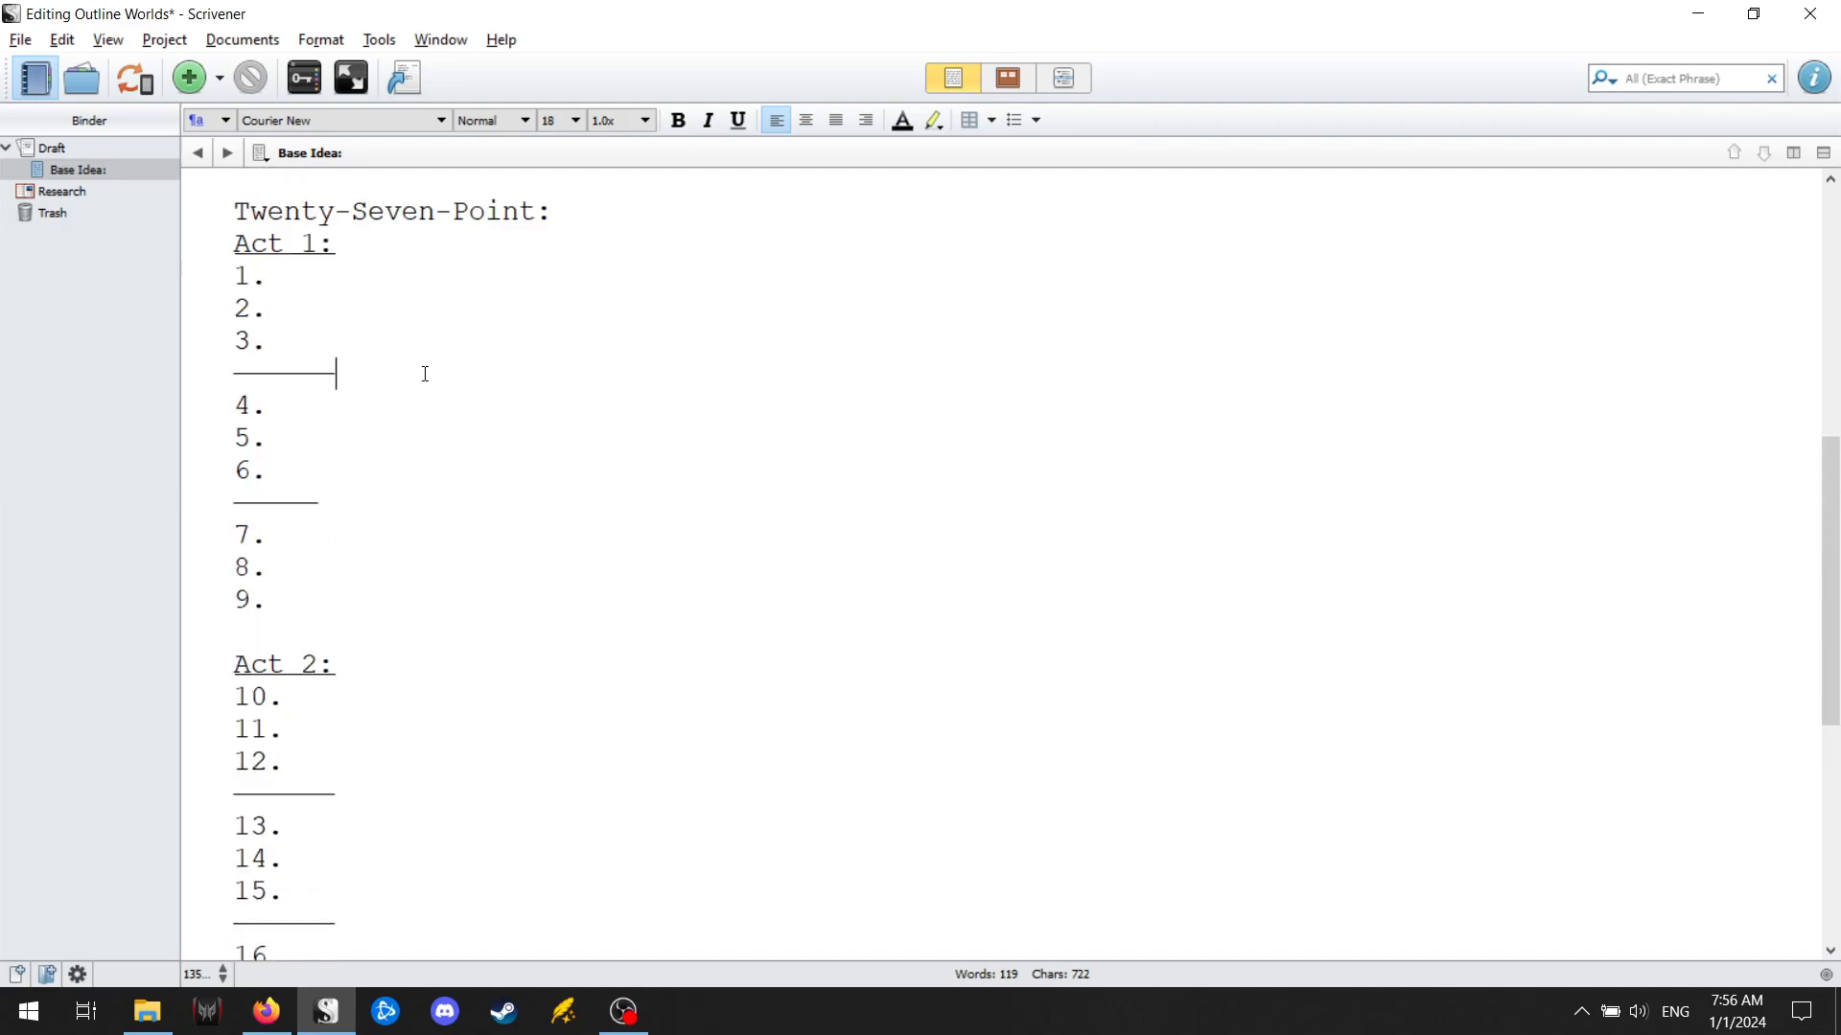
click(399, 510)
text(_)
Review the three-act layout and divider lines of the whole twenty-seven-point list.
scroll(443, 432, down, 6)
scroll(437, 508, up, 8)
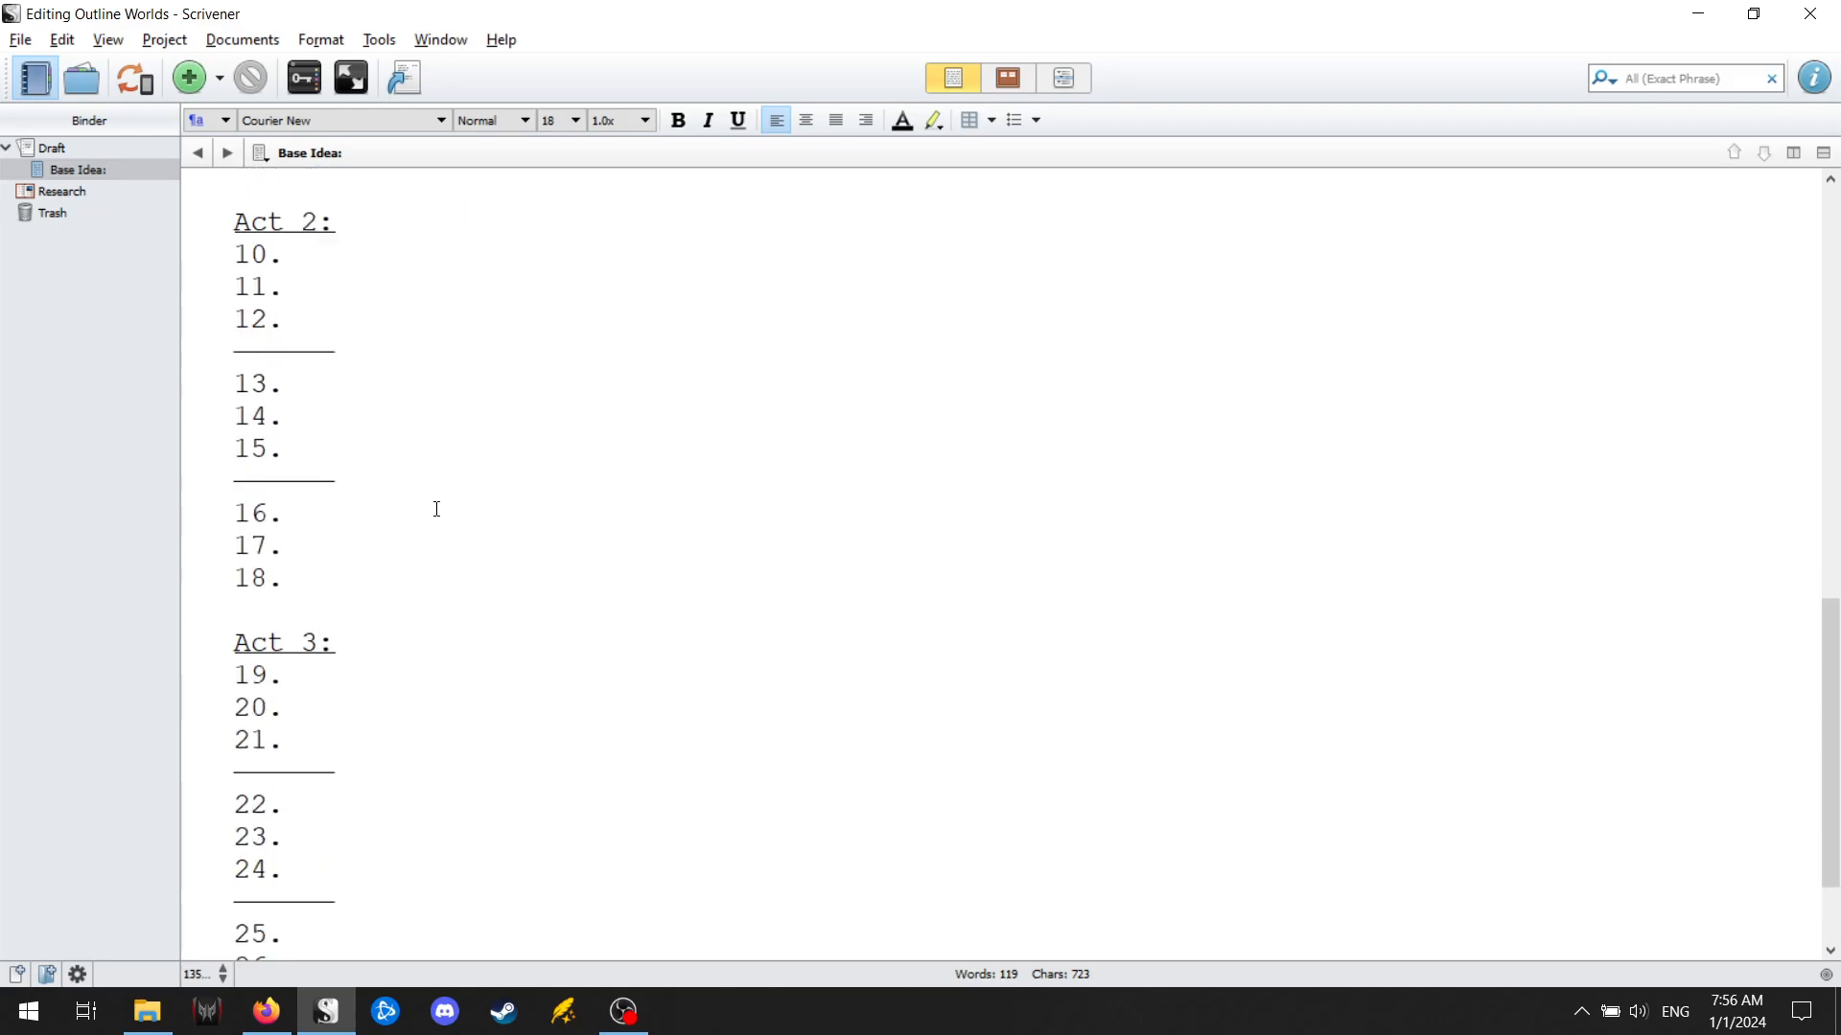
scroll(432, 509, down, 2)
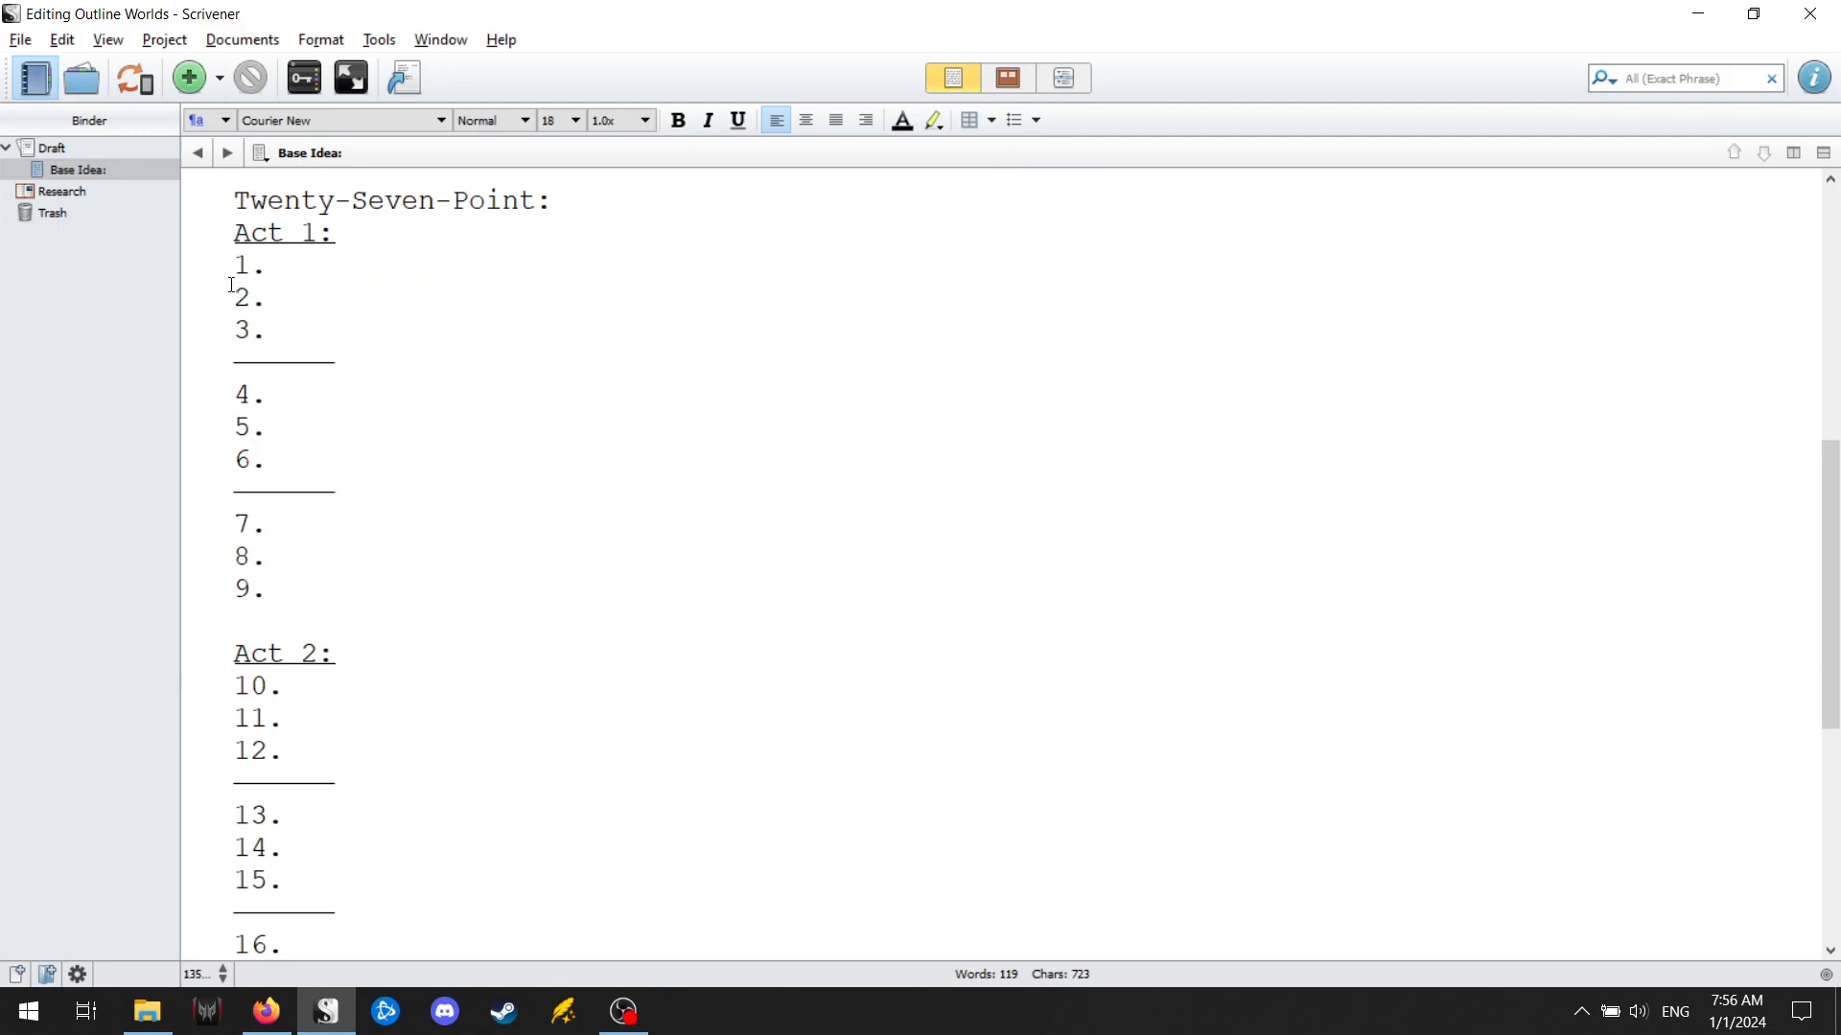
scroll(294, 408, down, 4)
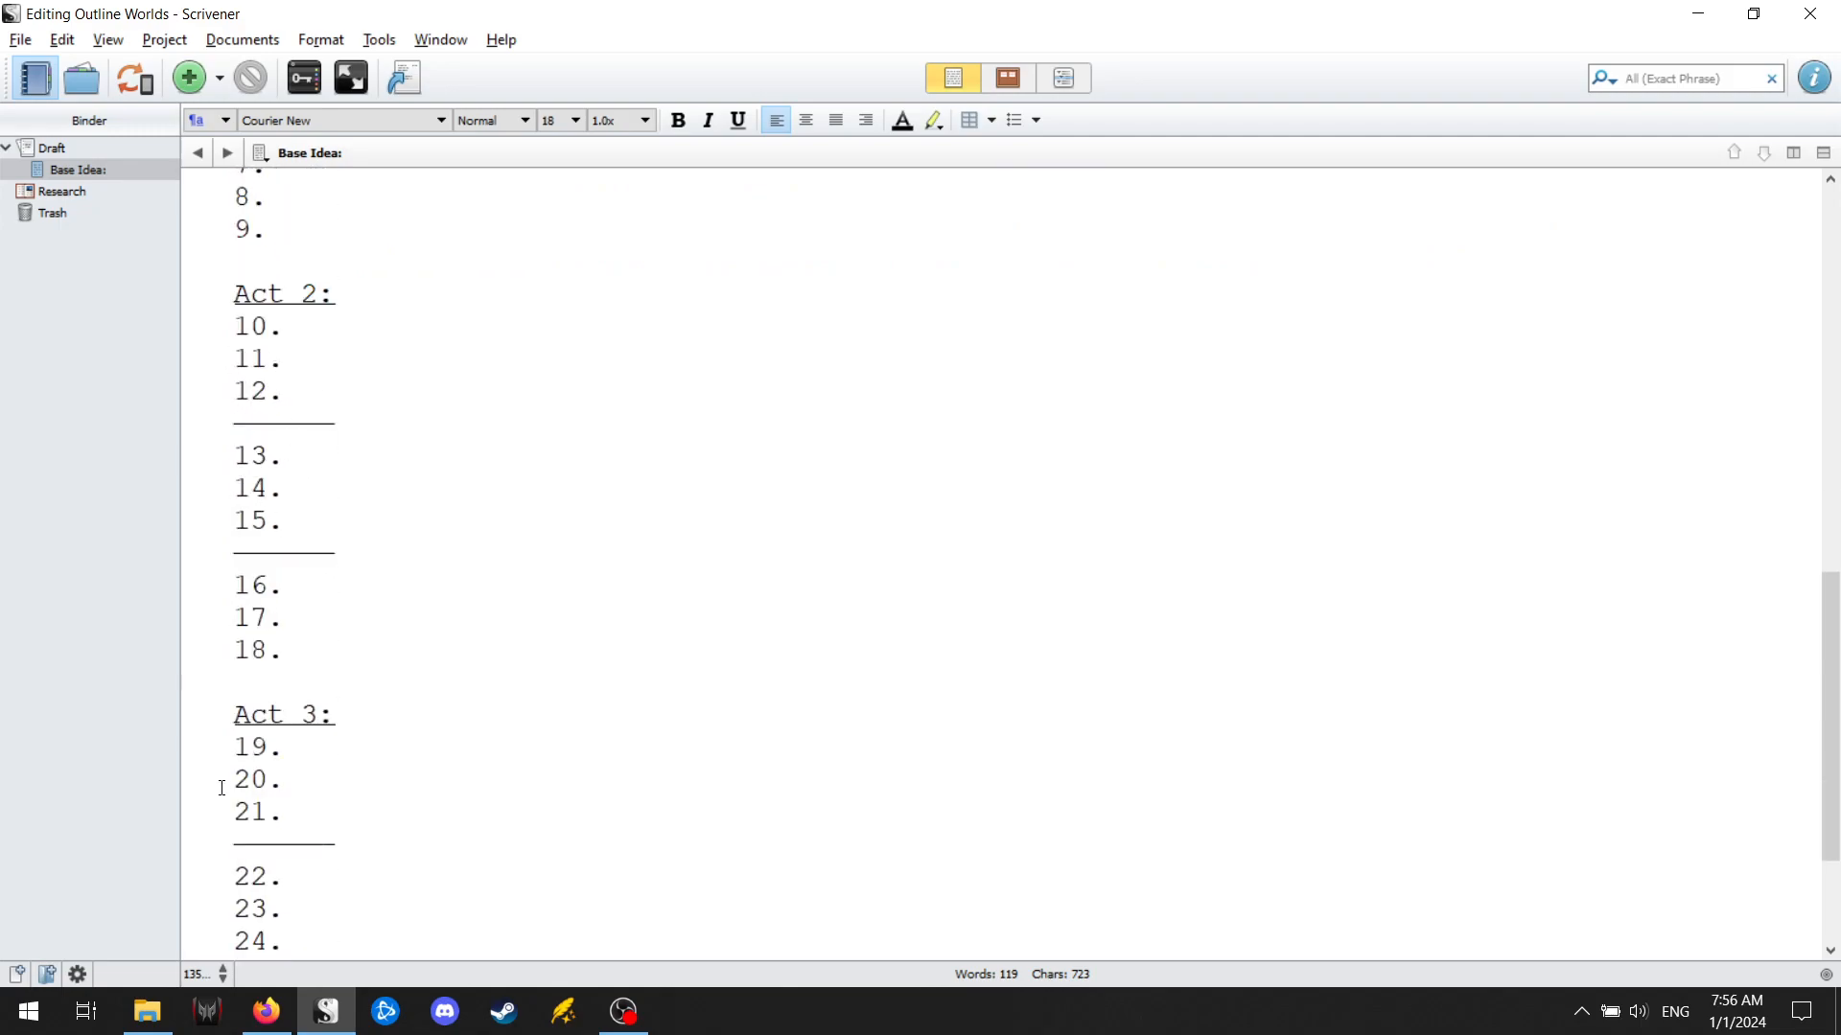
scroll(225, 767, down, 3)
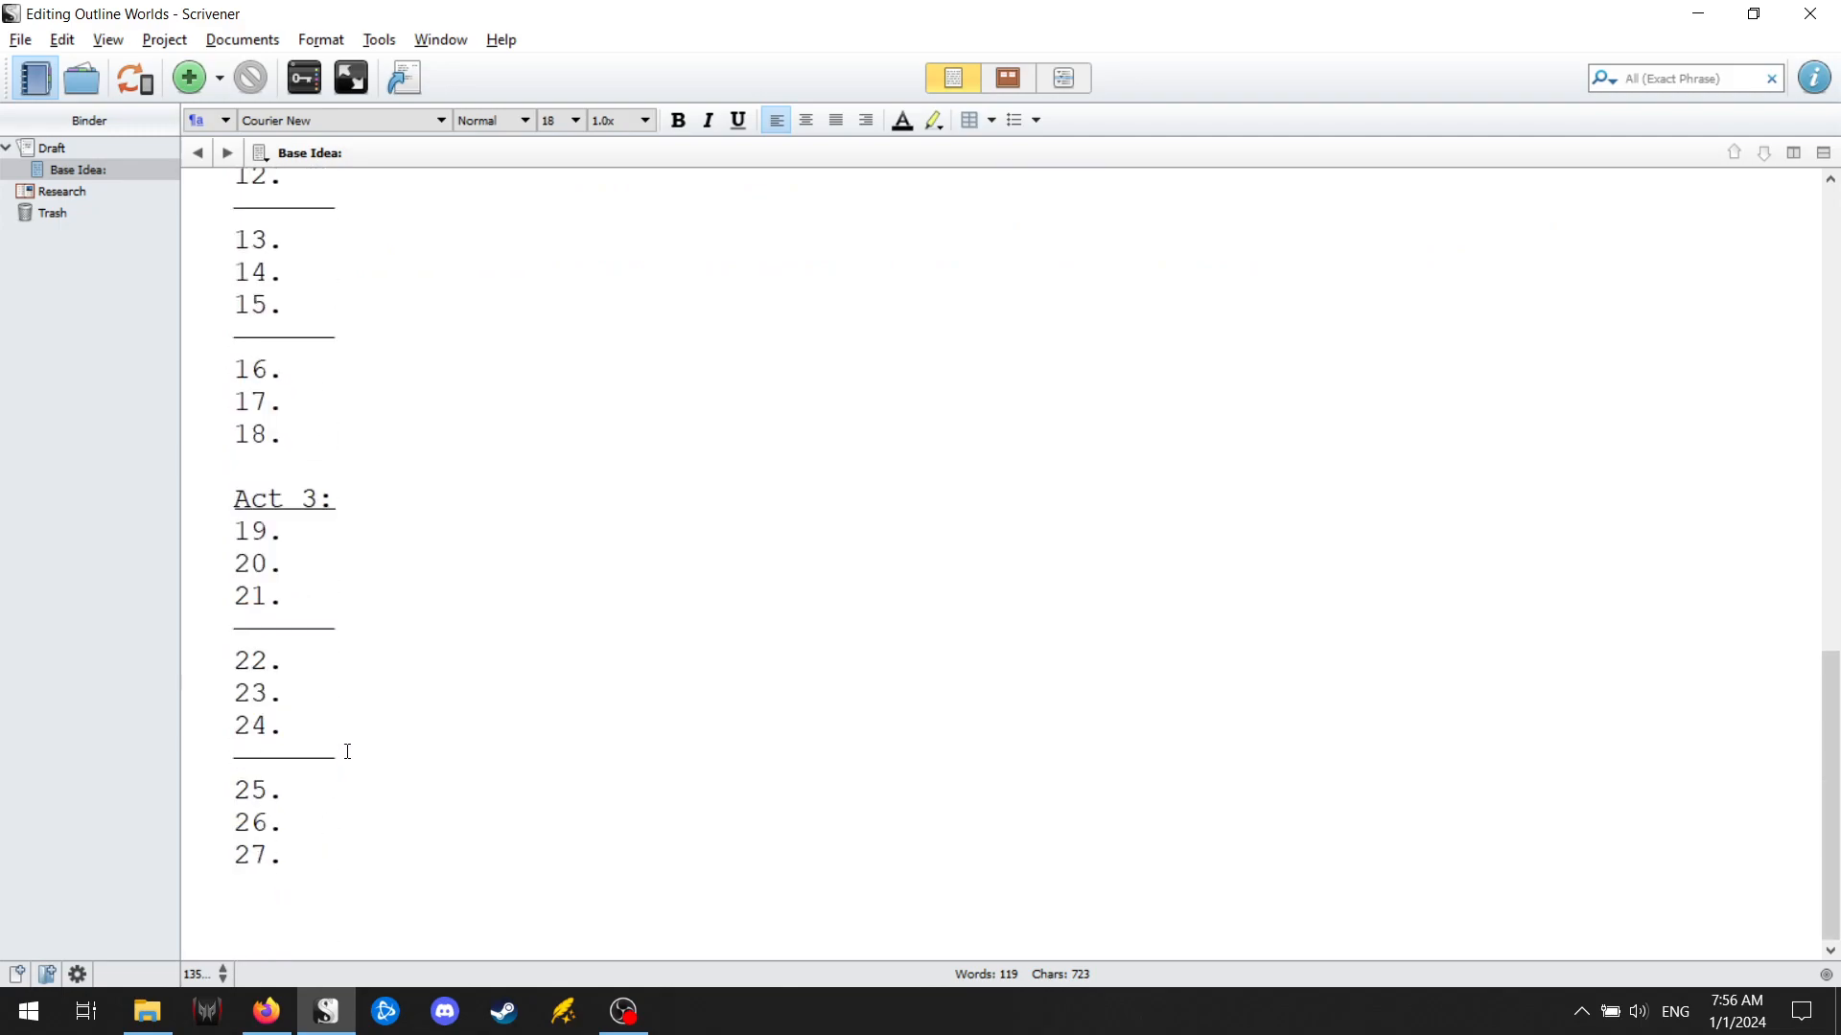
scroll(347, 750, up, 1)
scroll(407, 608, up, 9)
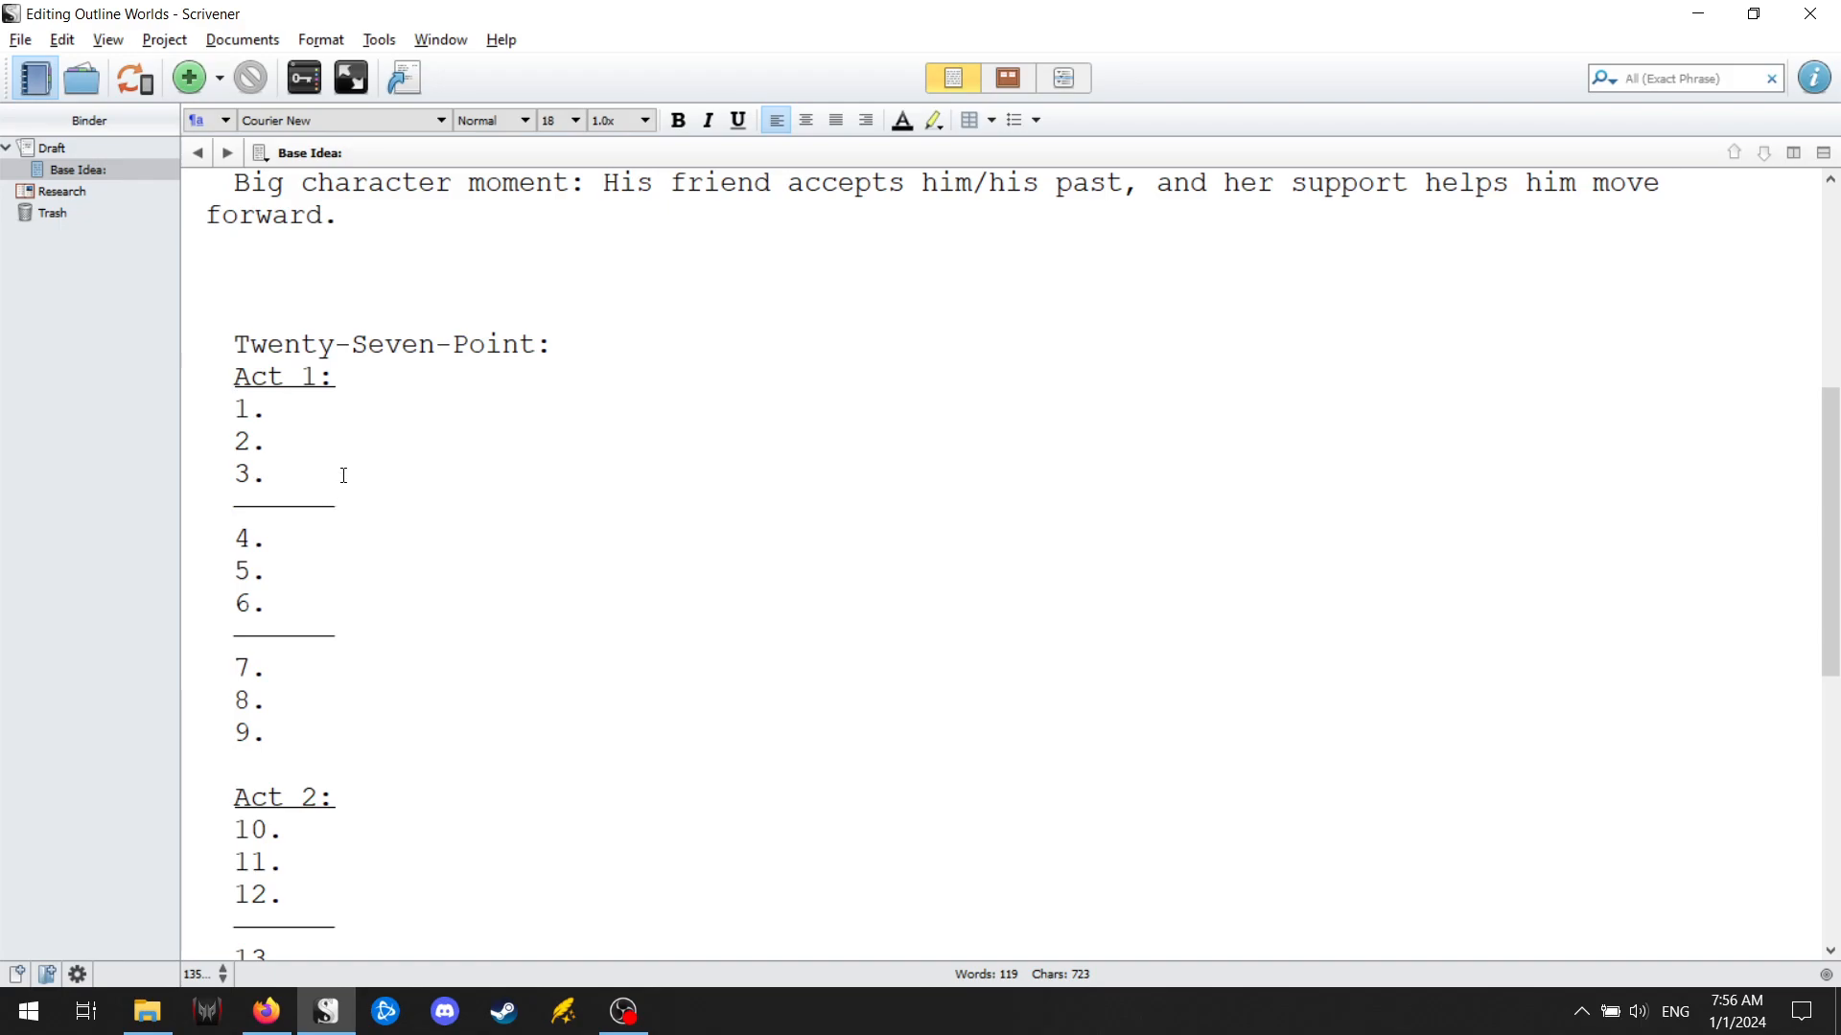
Enter "Teaching/dealing with students" as point 1 of Act 1.
click(310, 477)
click(310, 445)
click(308, 413)
text(Teachin)
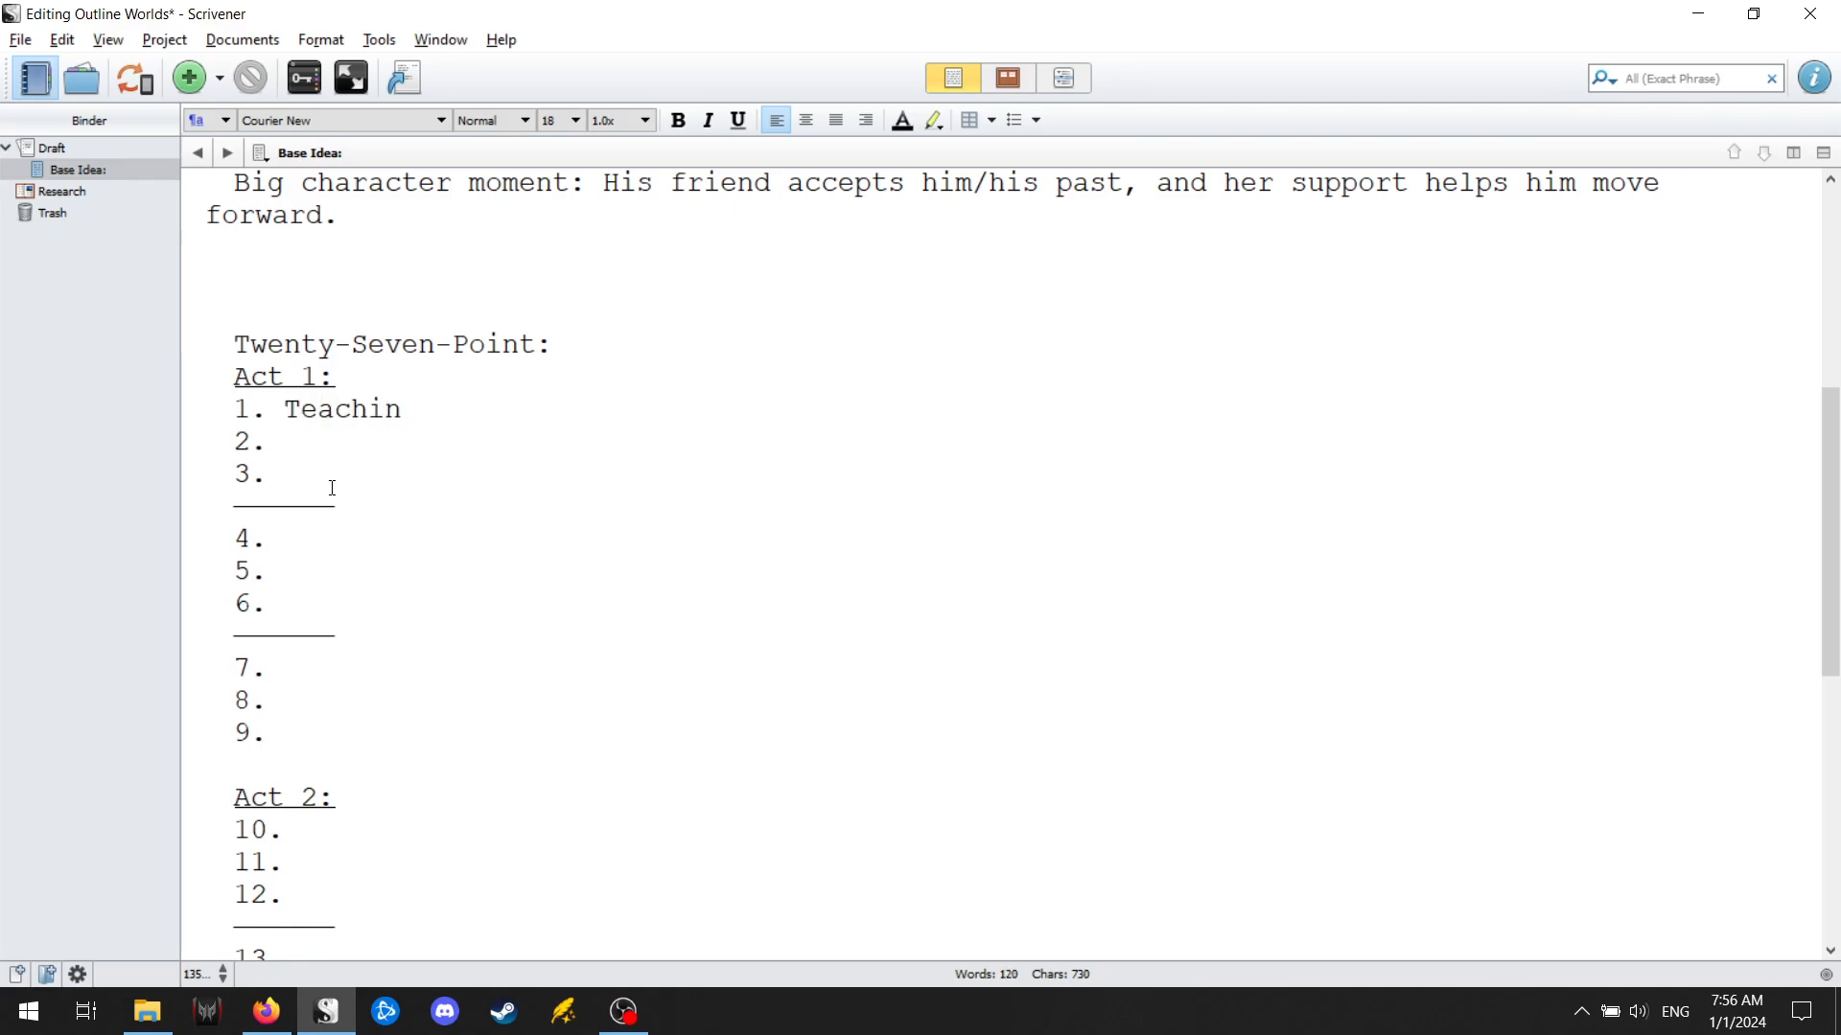
text(g/d)
text(ealing with stud)
text(ents 2. )
text(Almost dies)
text(/transp)
text(orted to another)
text( world)
Consult the Story Circle and enter "Accept it and not die/transported to another world" as point 3 of Act 1.
scroll(332, 484, up, 6)
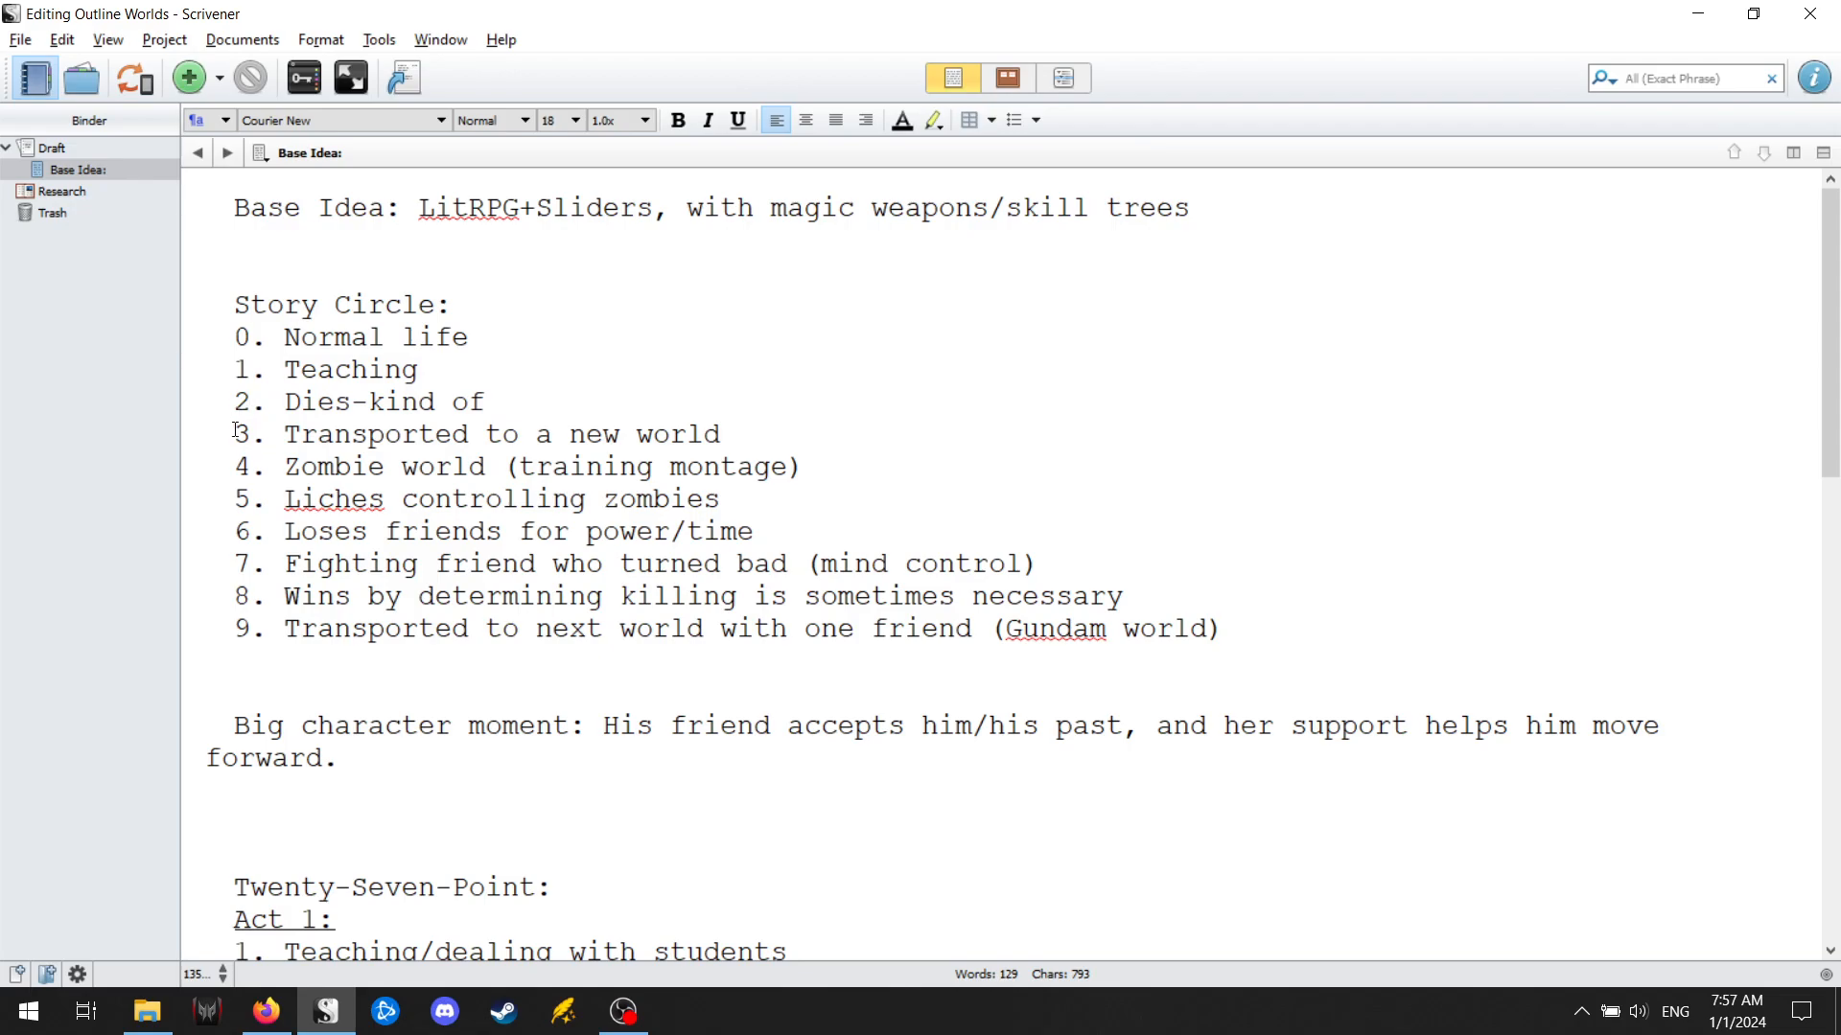
scroll(250, 464, down, 5)
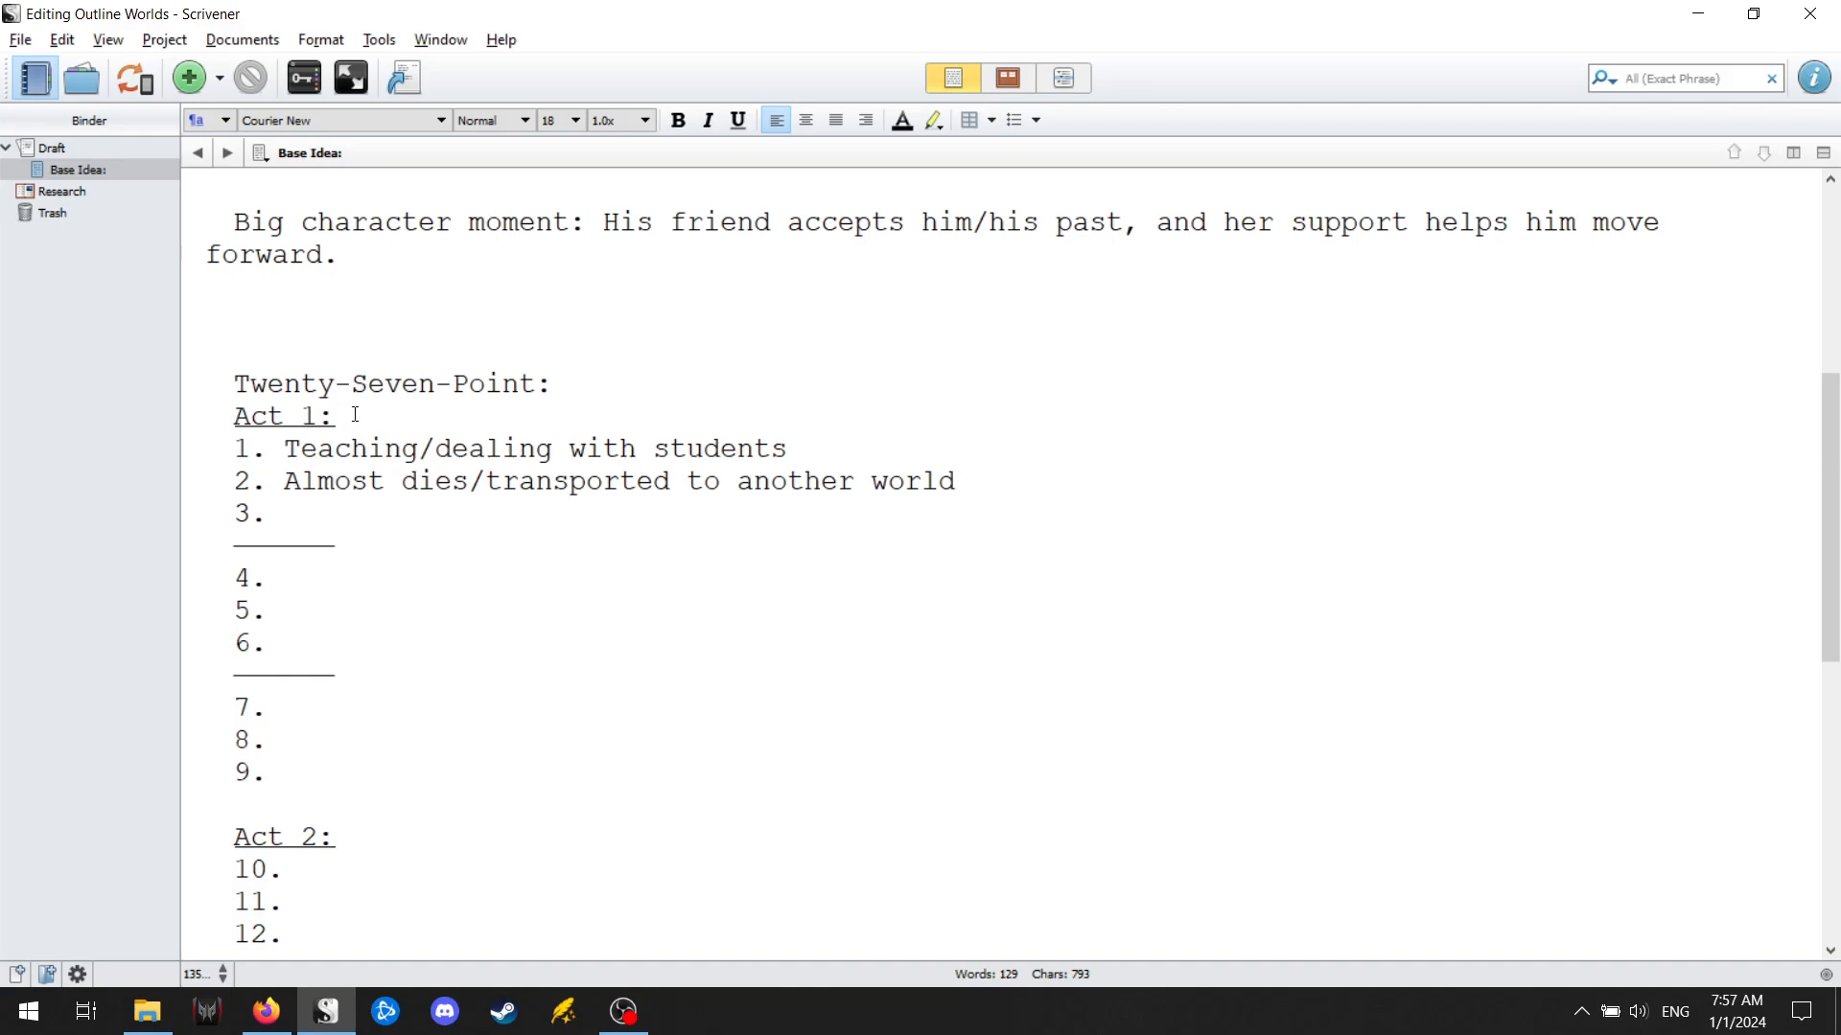
click(354, 448)
click(580, 527)
text(Accepts)
key(BackSpace)
text(it and not die)
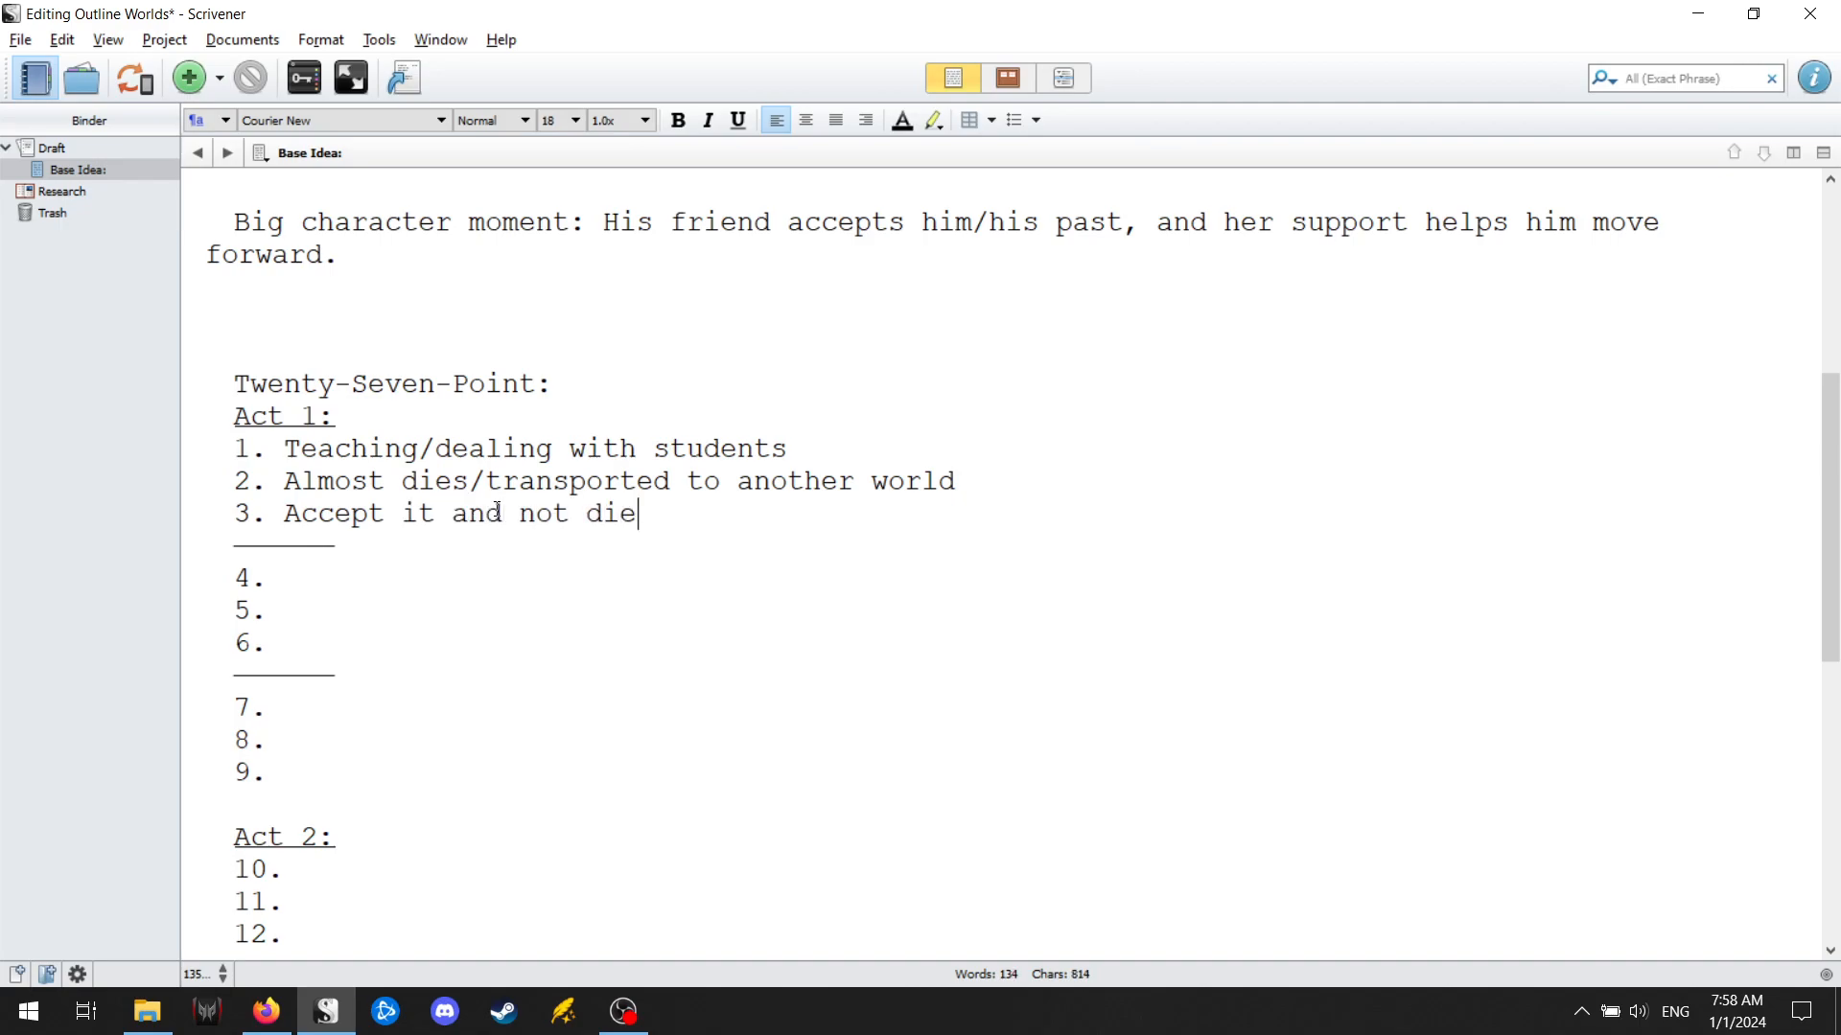
text(/transported ot)
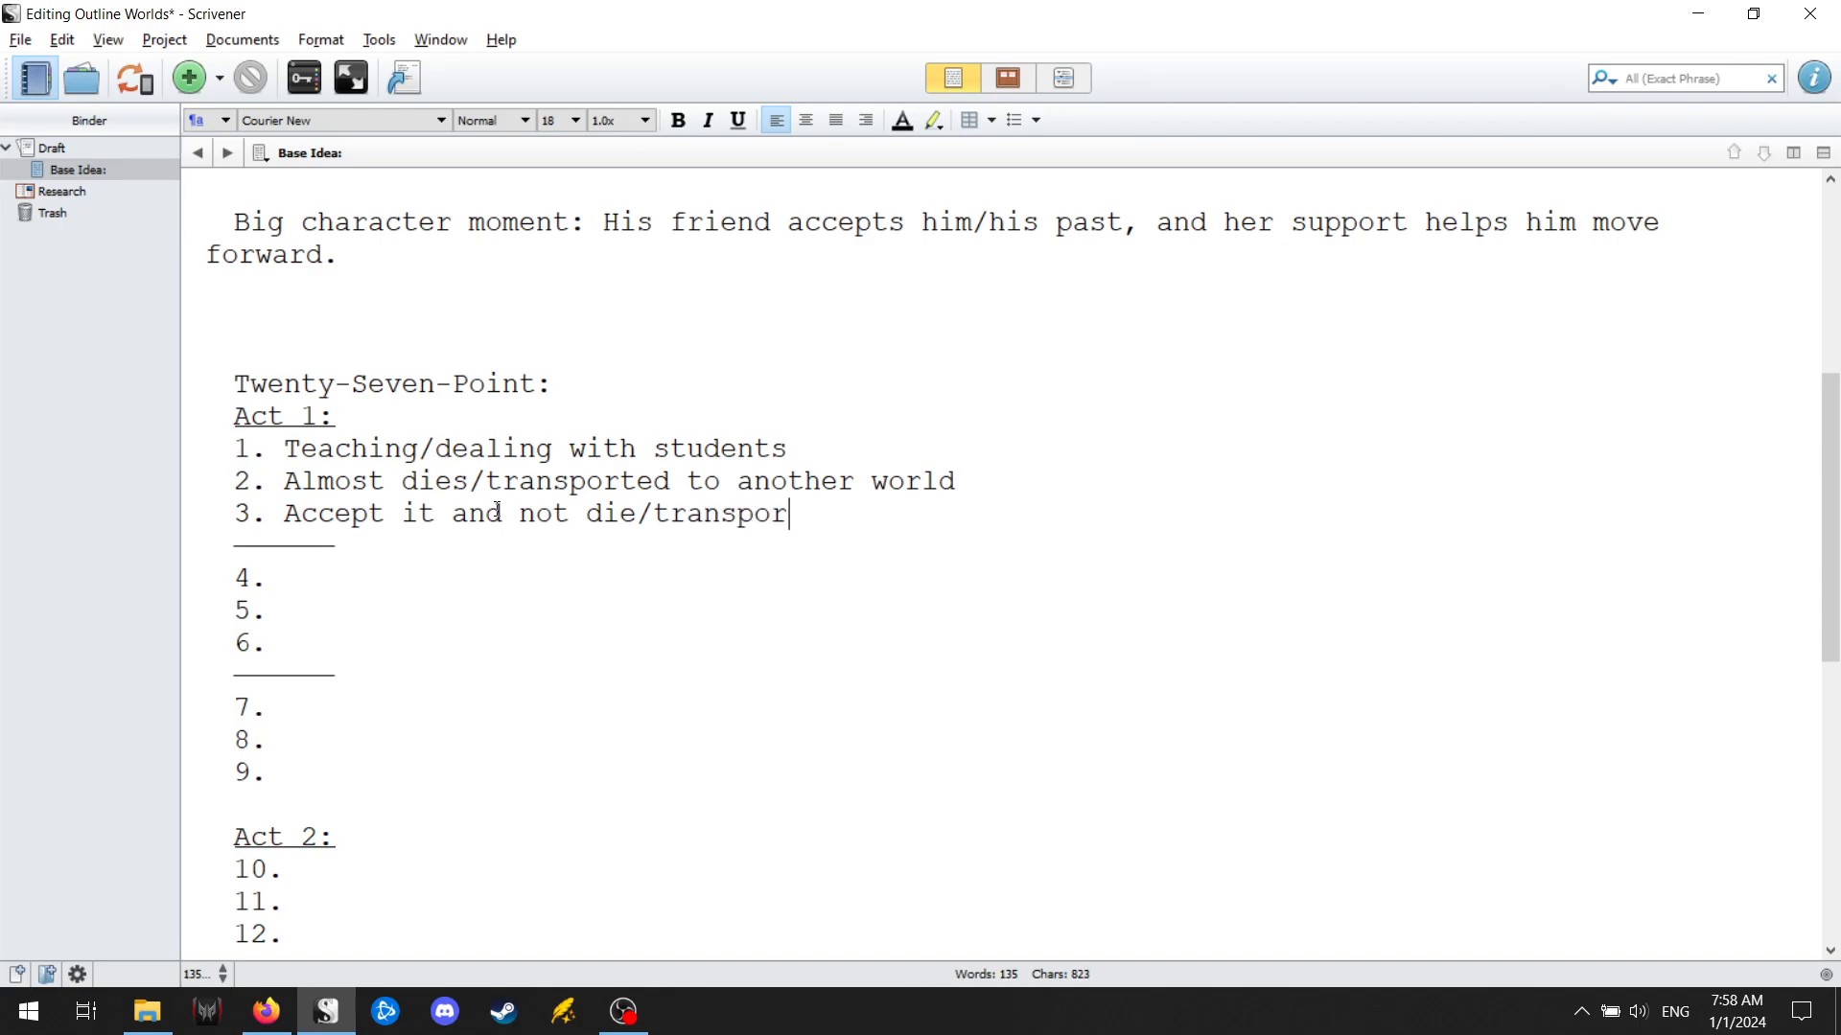
key(BackSpace)
key(BackSpace)
text(to another world)
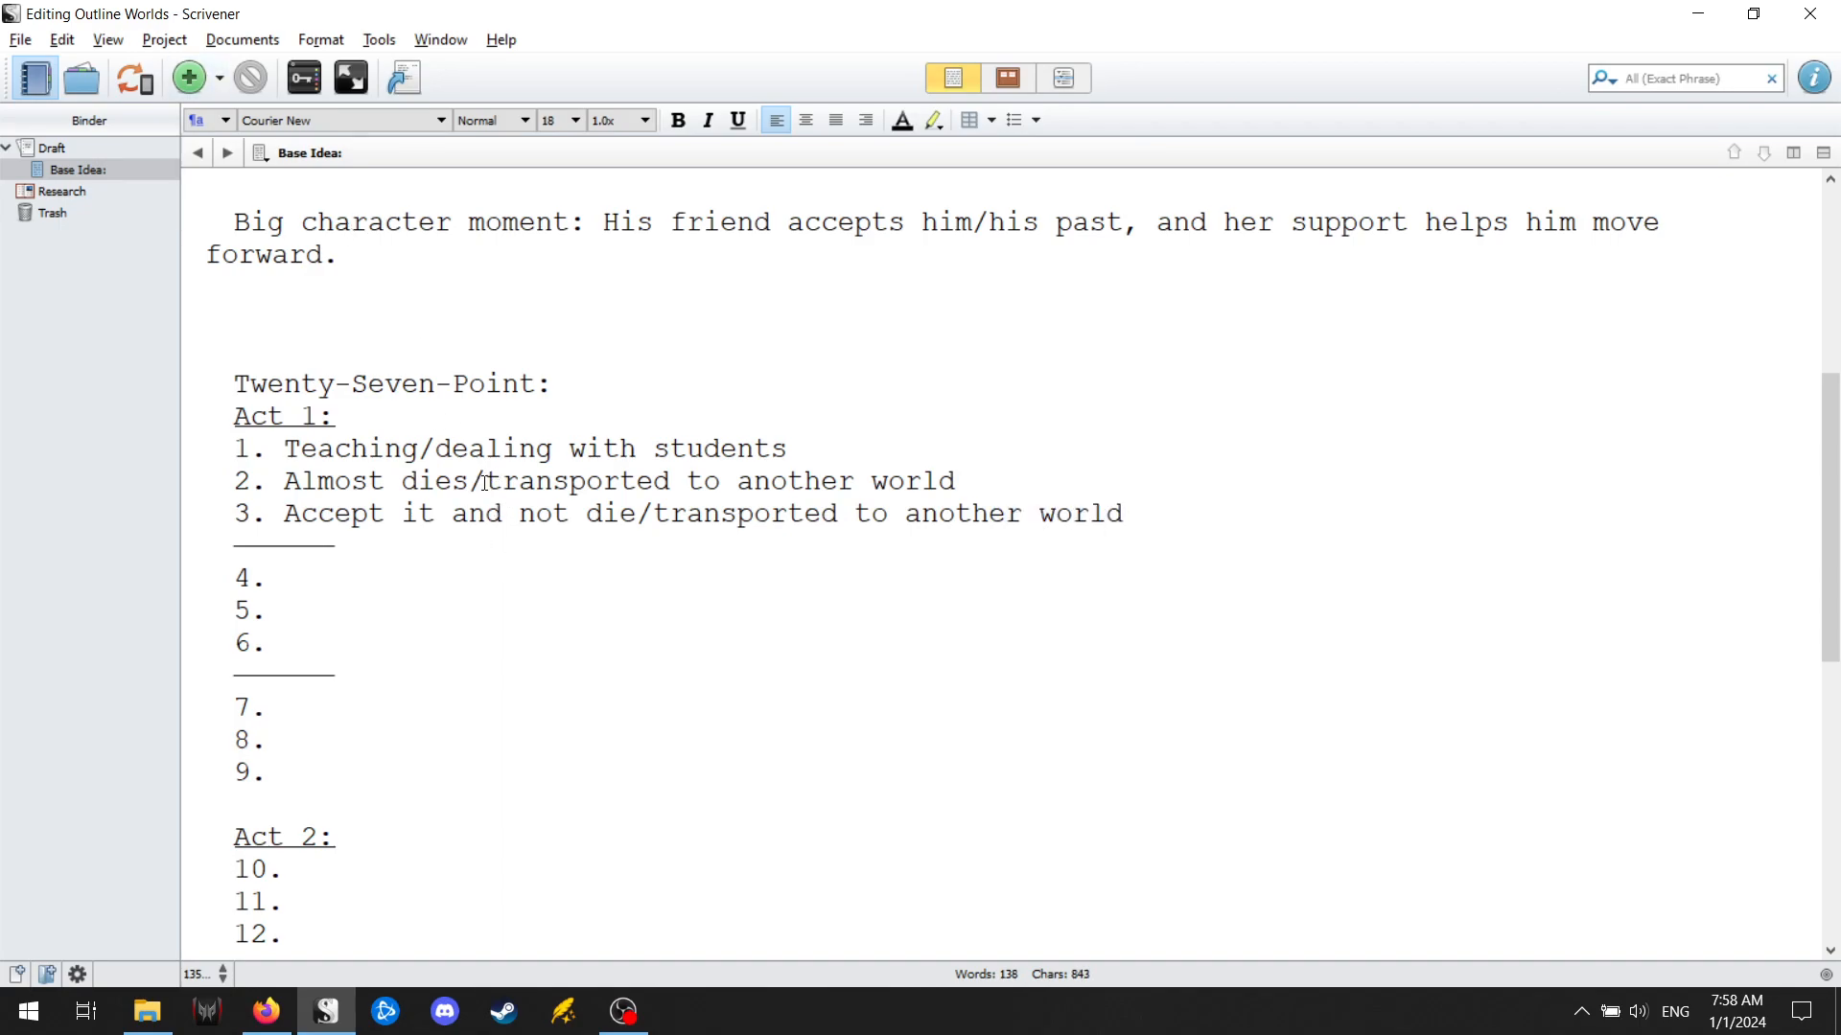
Replace "transported to another world" in point 2 with "offed to become a mage/world hopper".
drag(486, 486, 957, 479)
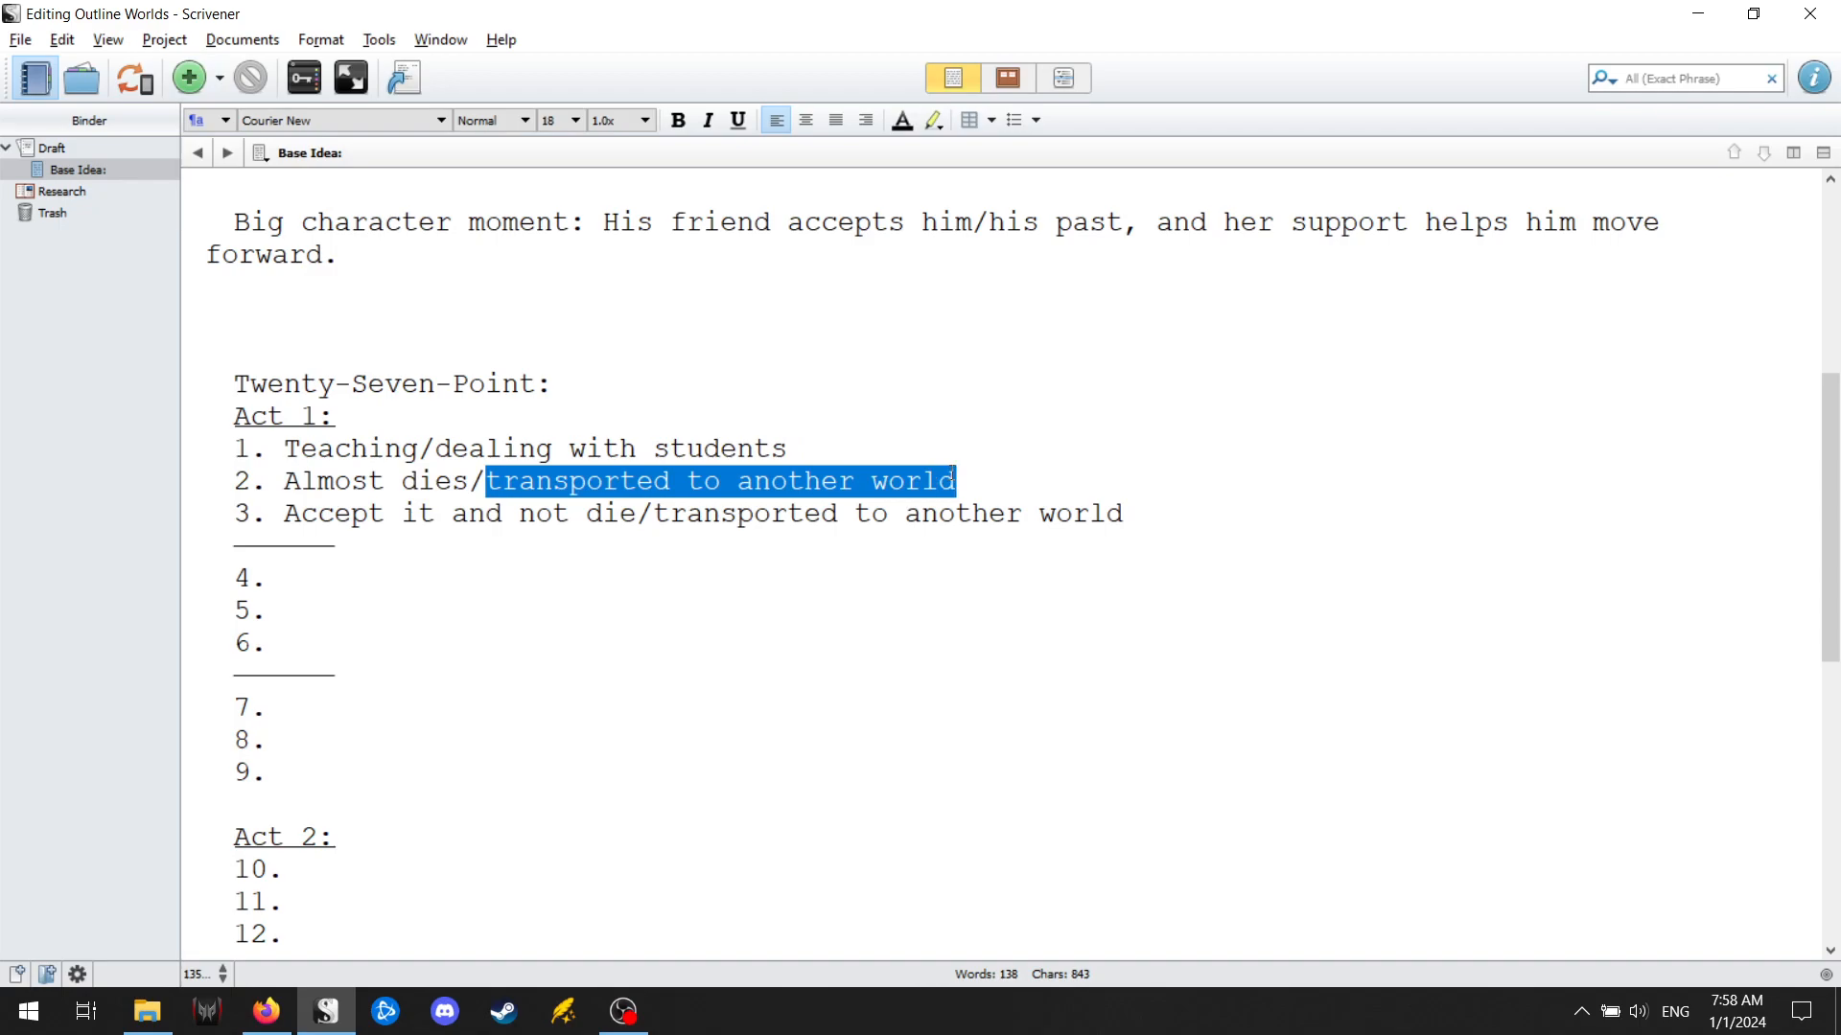
text(offed)
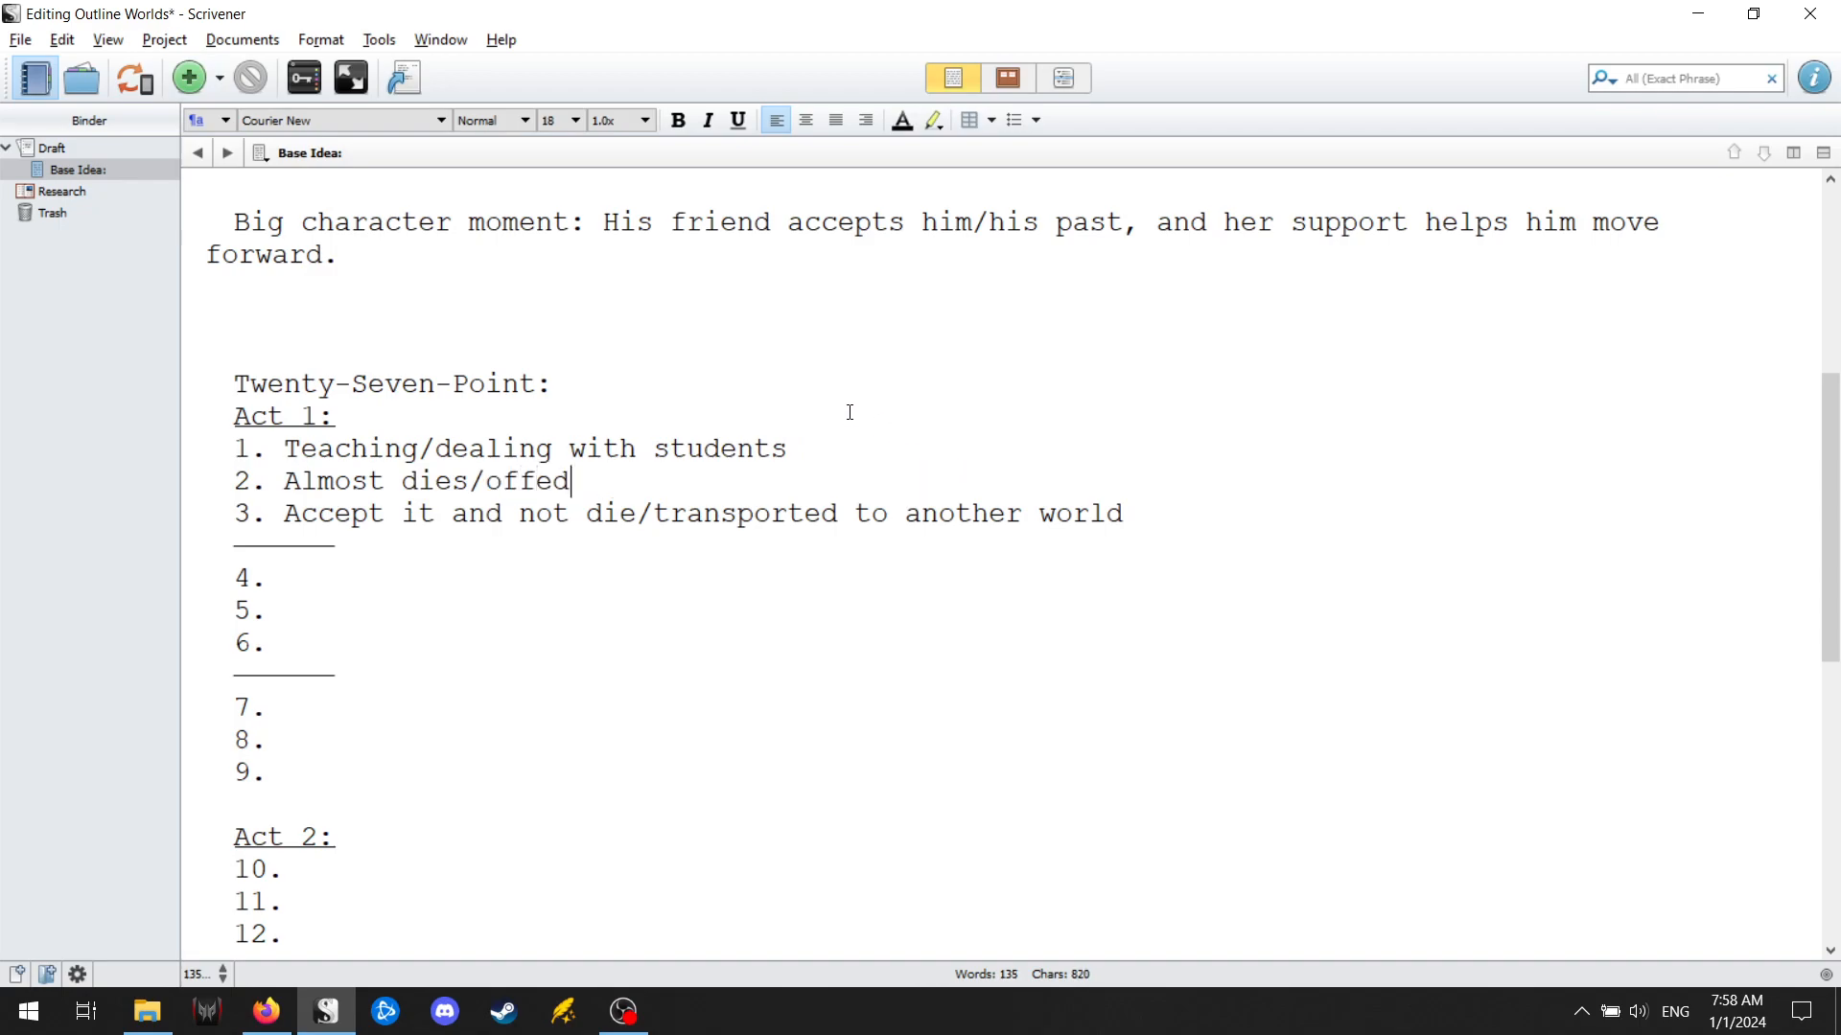
text( to become a m)
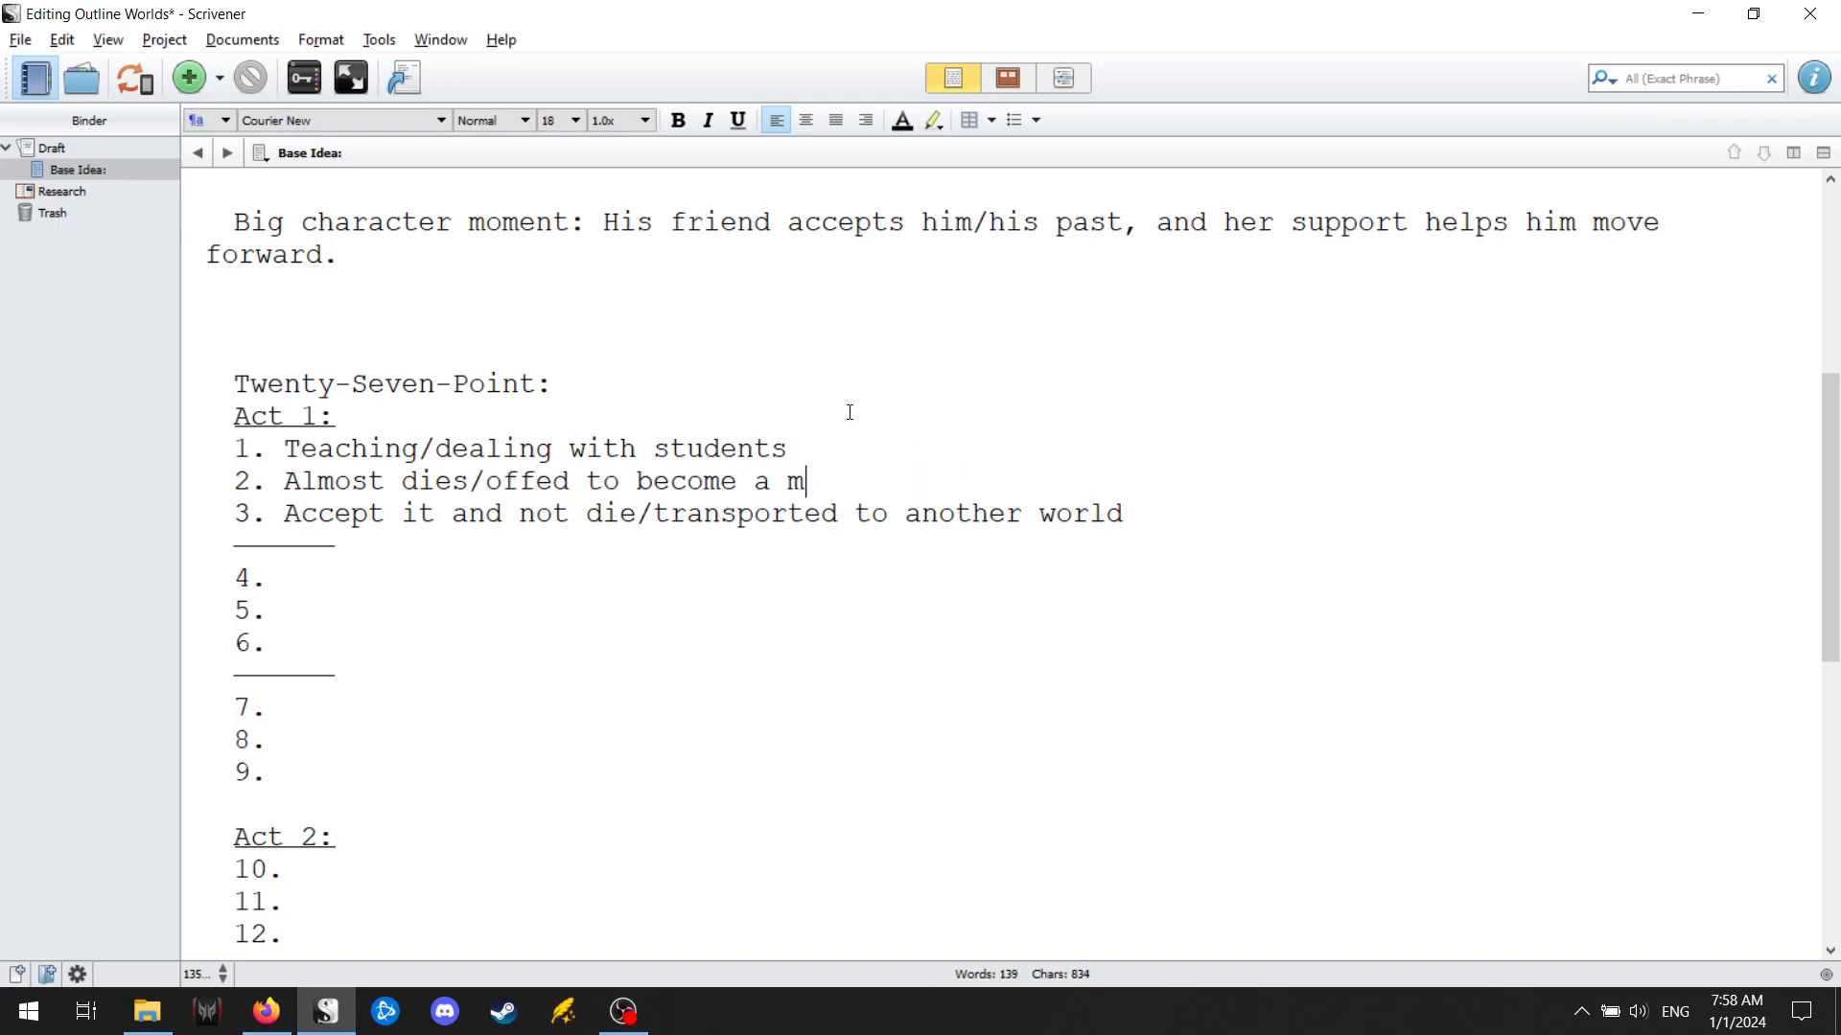
text(age/world hopper)
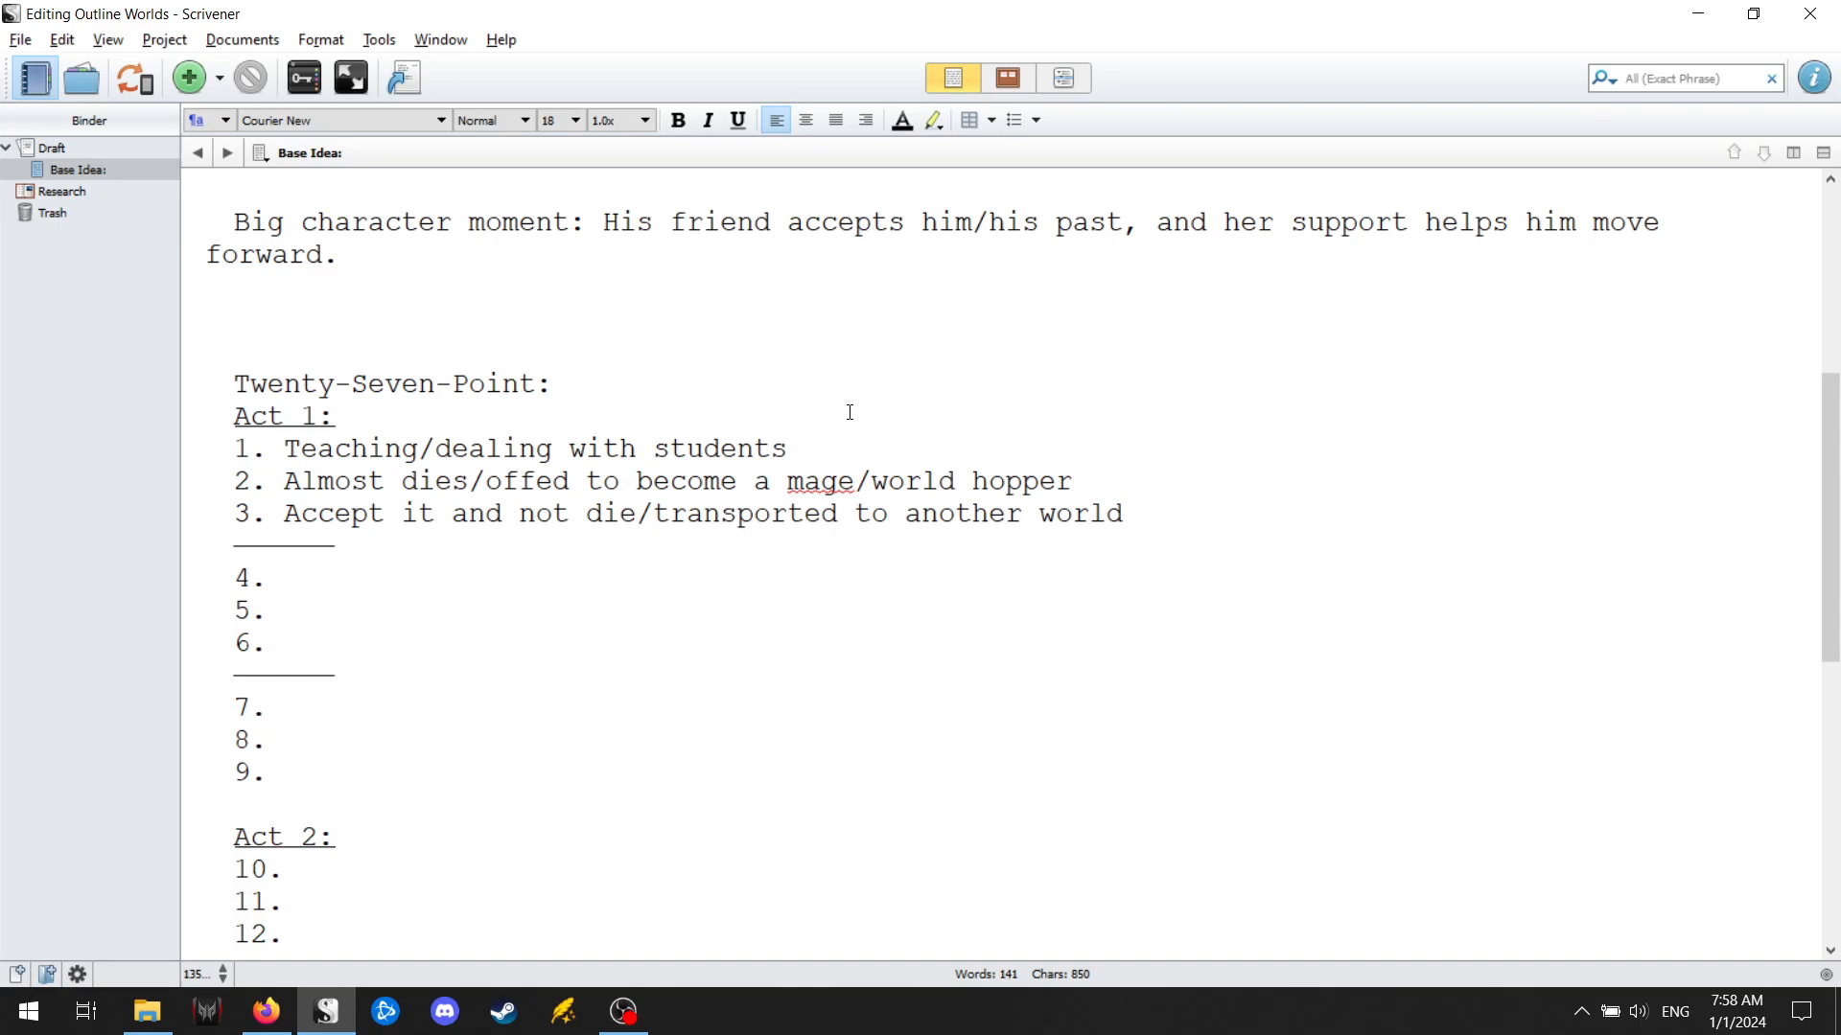
click(347, 582)
key(alt+Tab)
click(1544, 700)
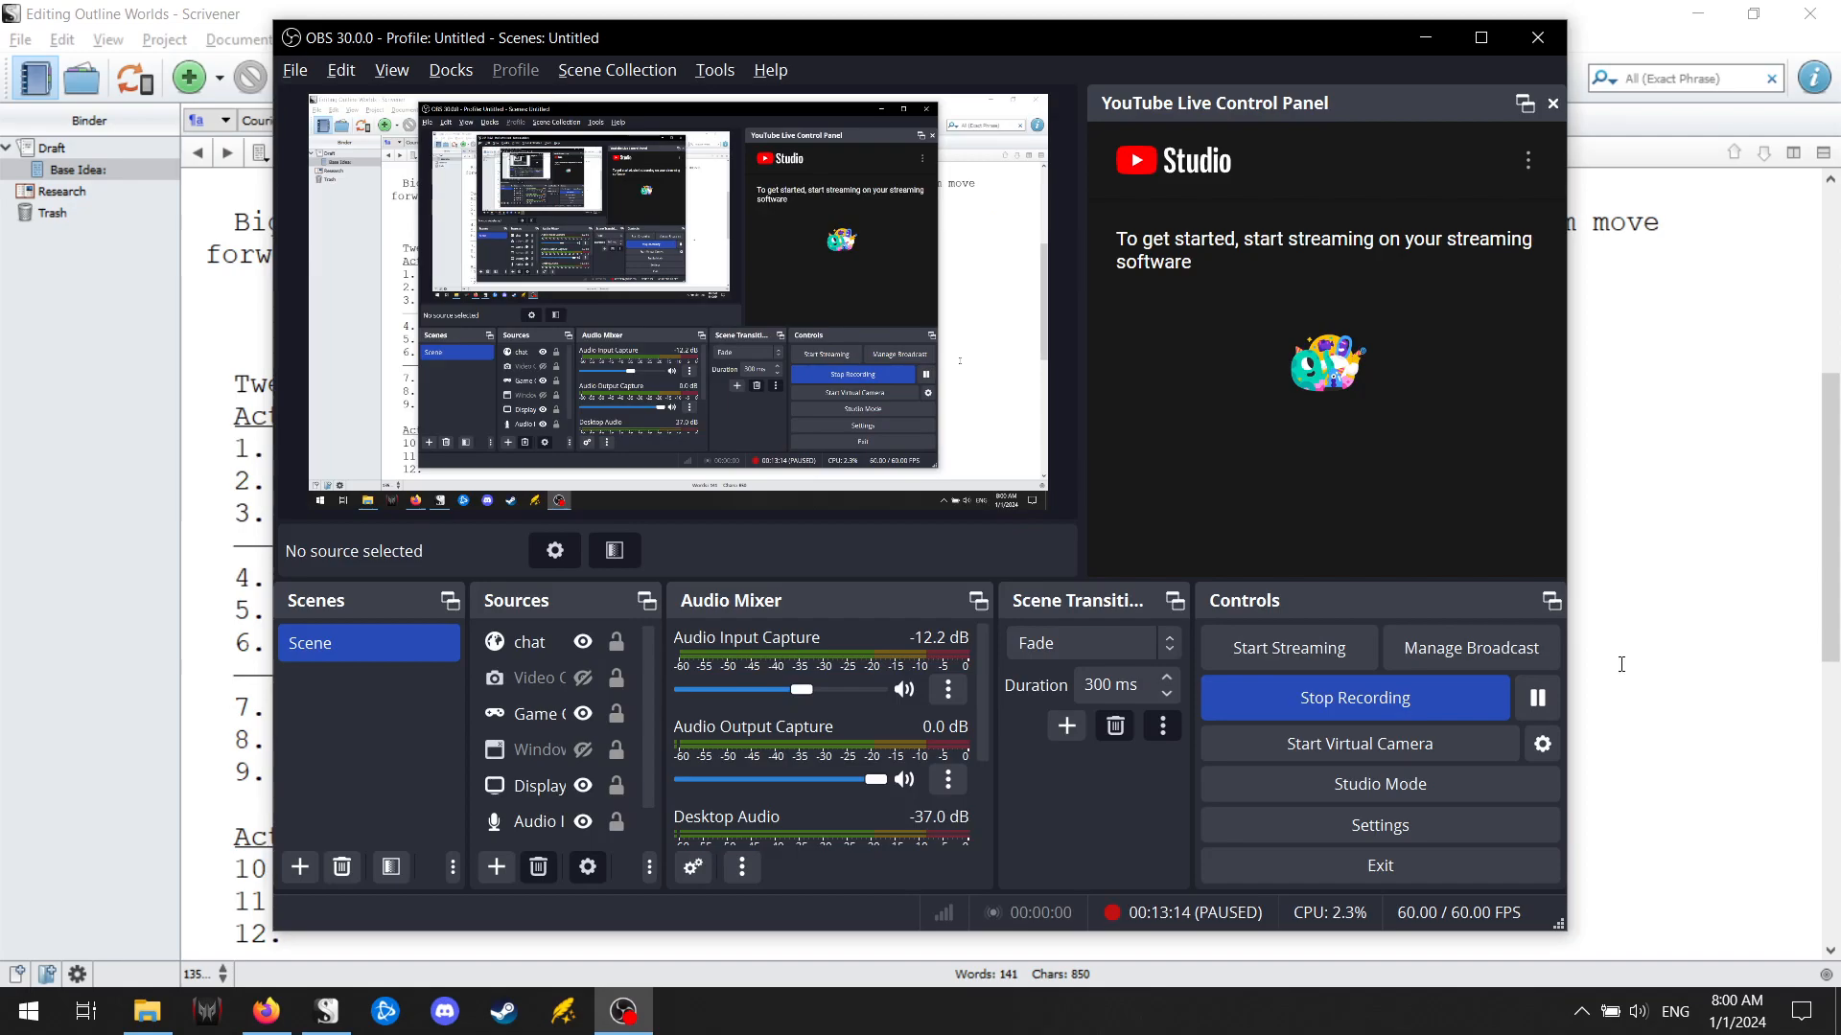
key(alt+Tab)
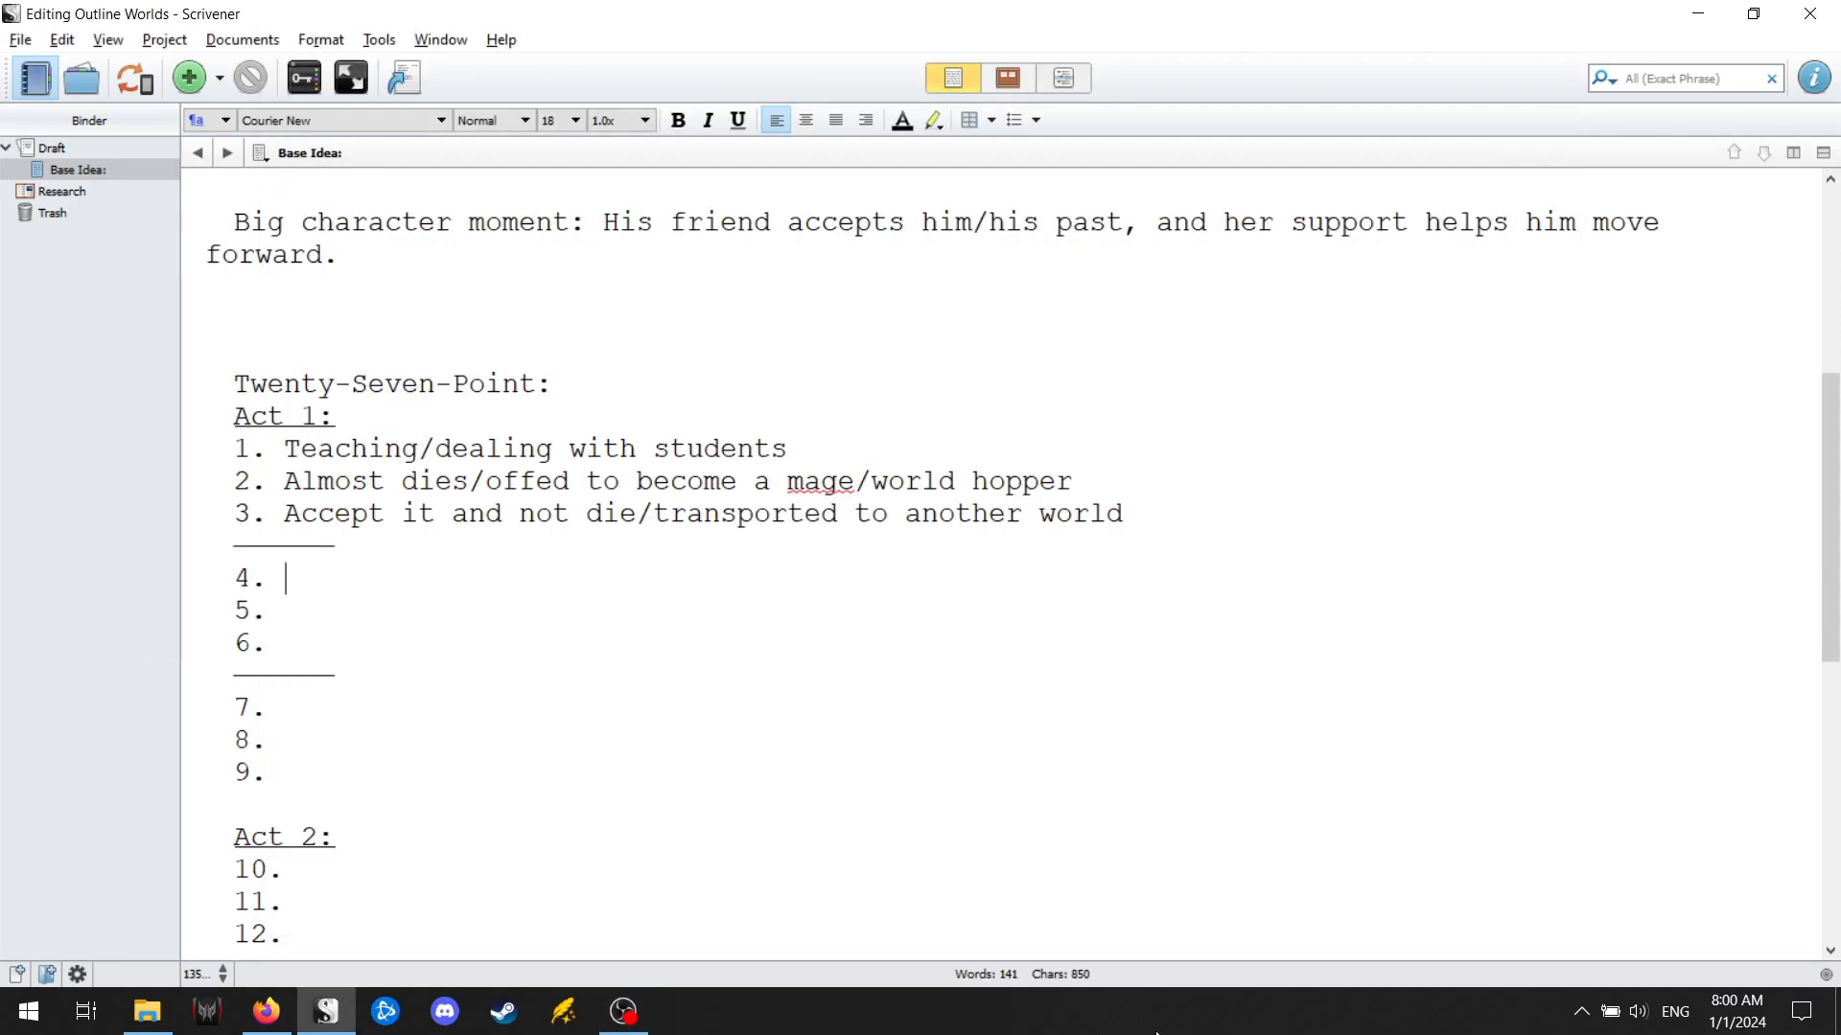
Add a "Name the story:" heading below point 27, followed by a blank line.
scroll(665, 616, down, 8)
click(550, 920)
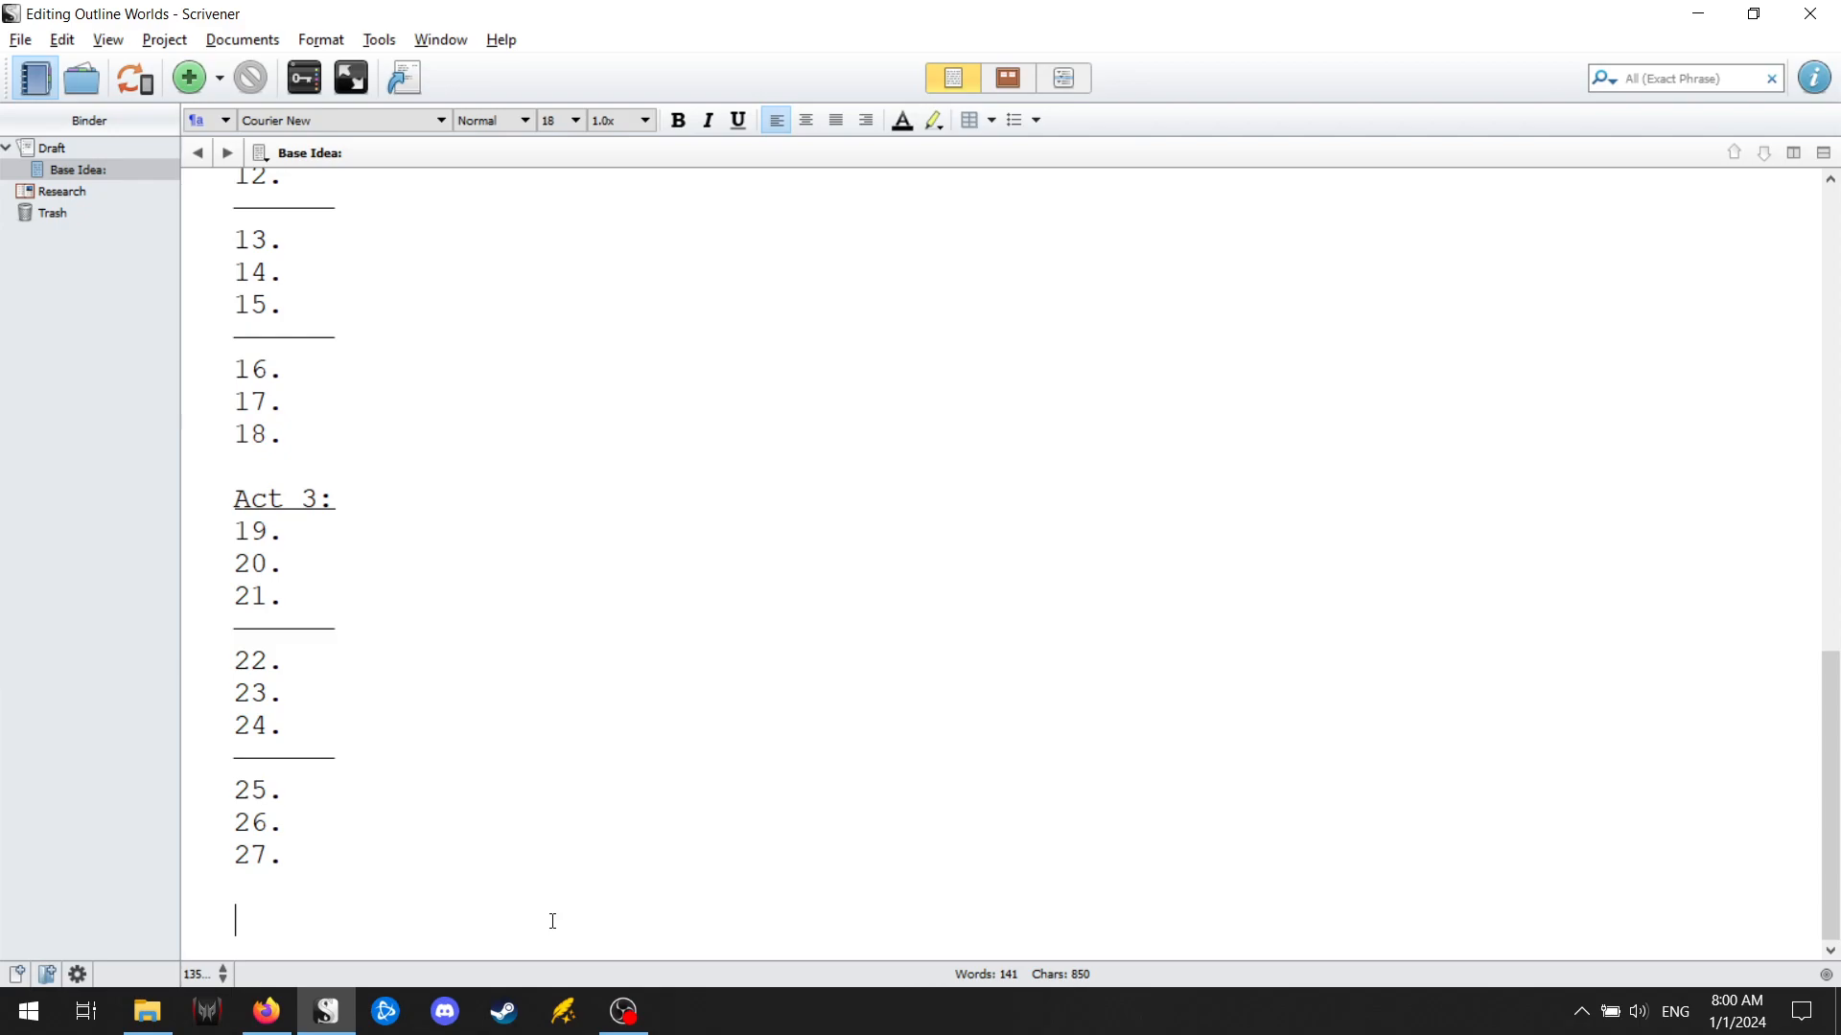
key(Return)
text(Na)
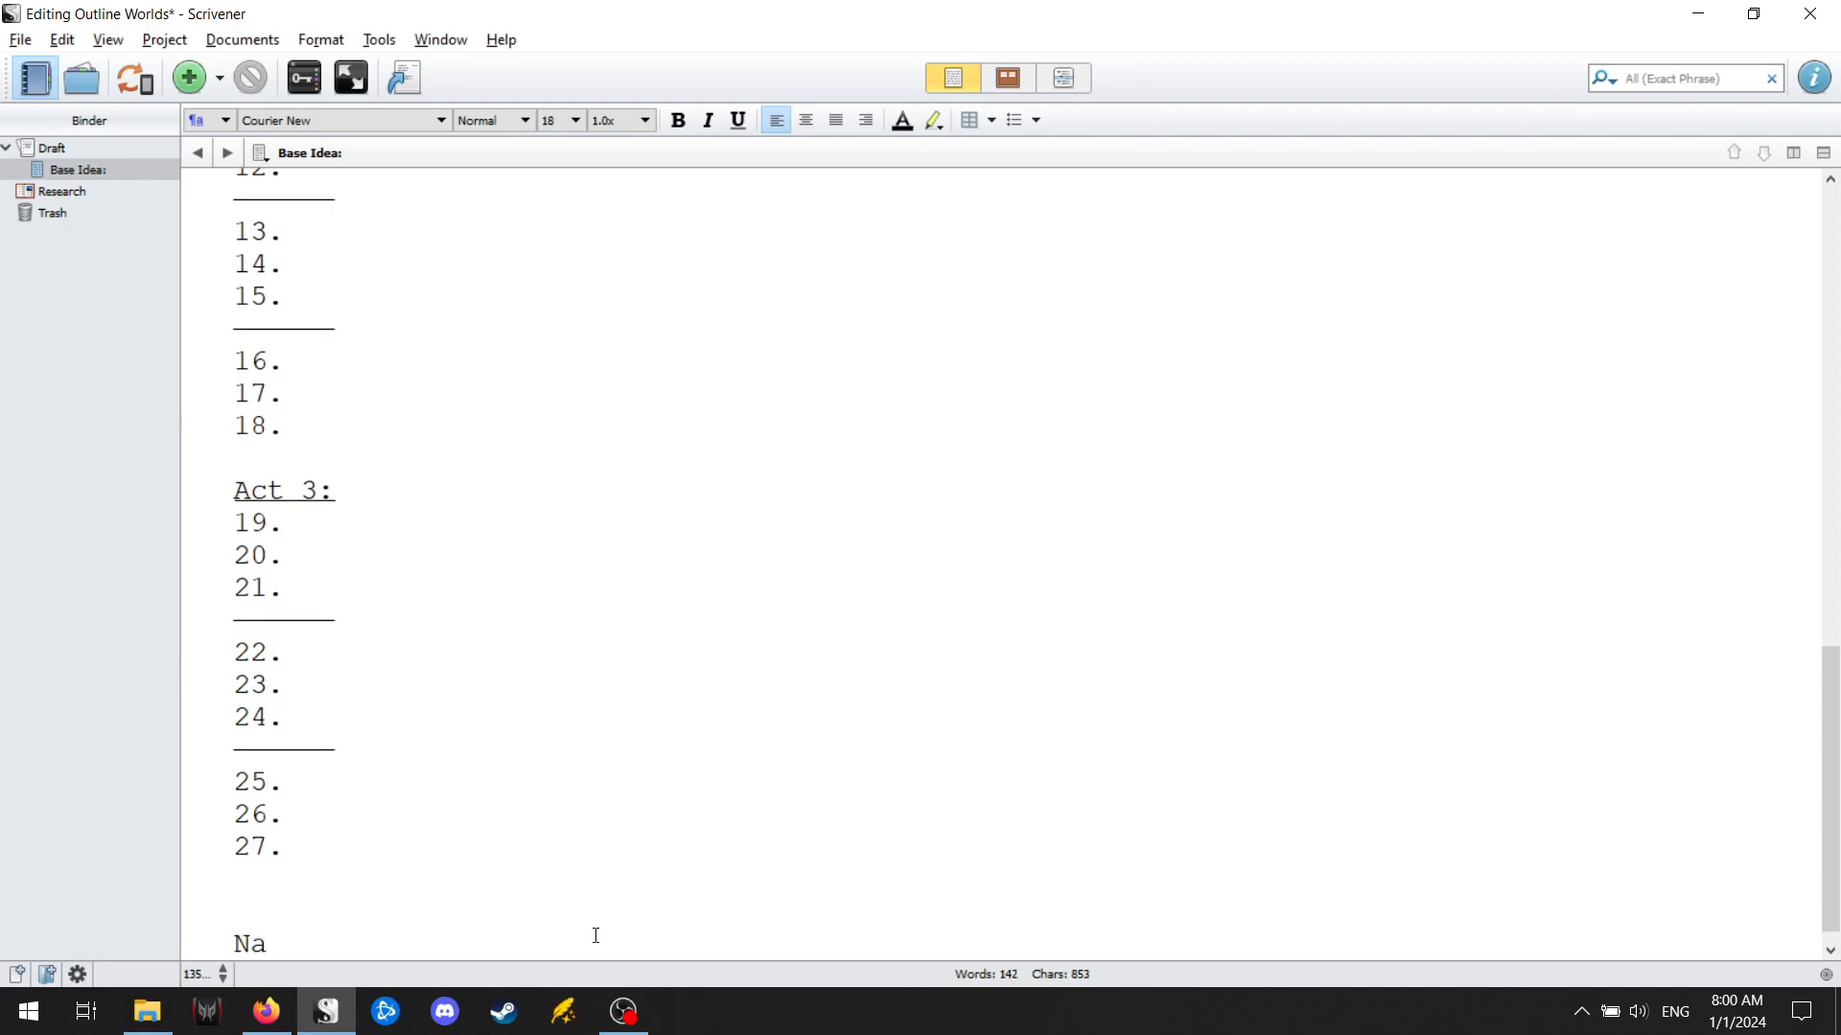
text(me the story:)
key(Return)
key(Return)
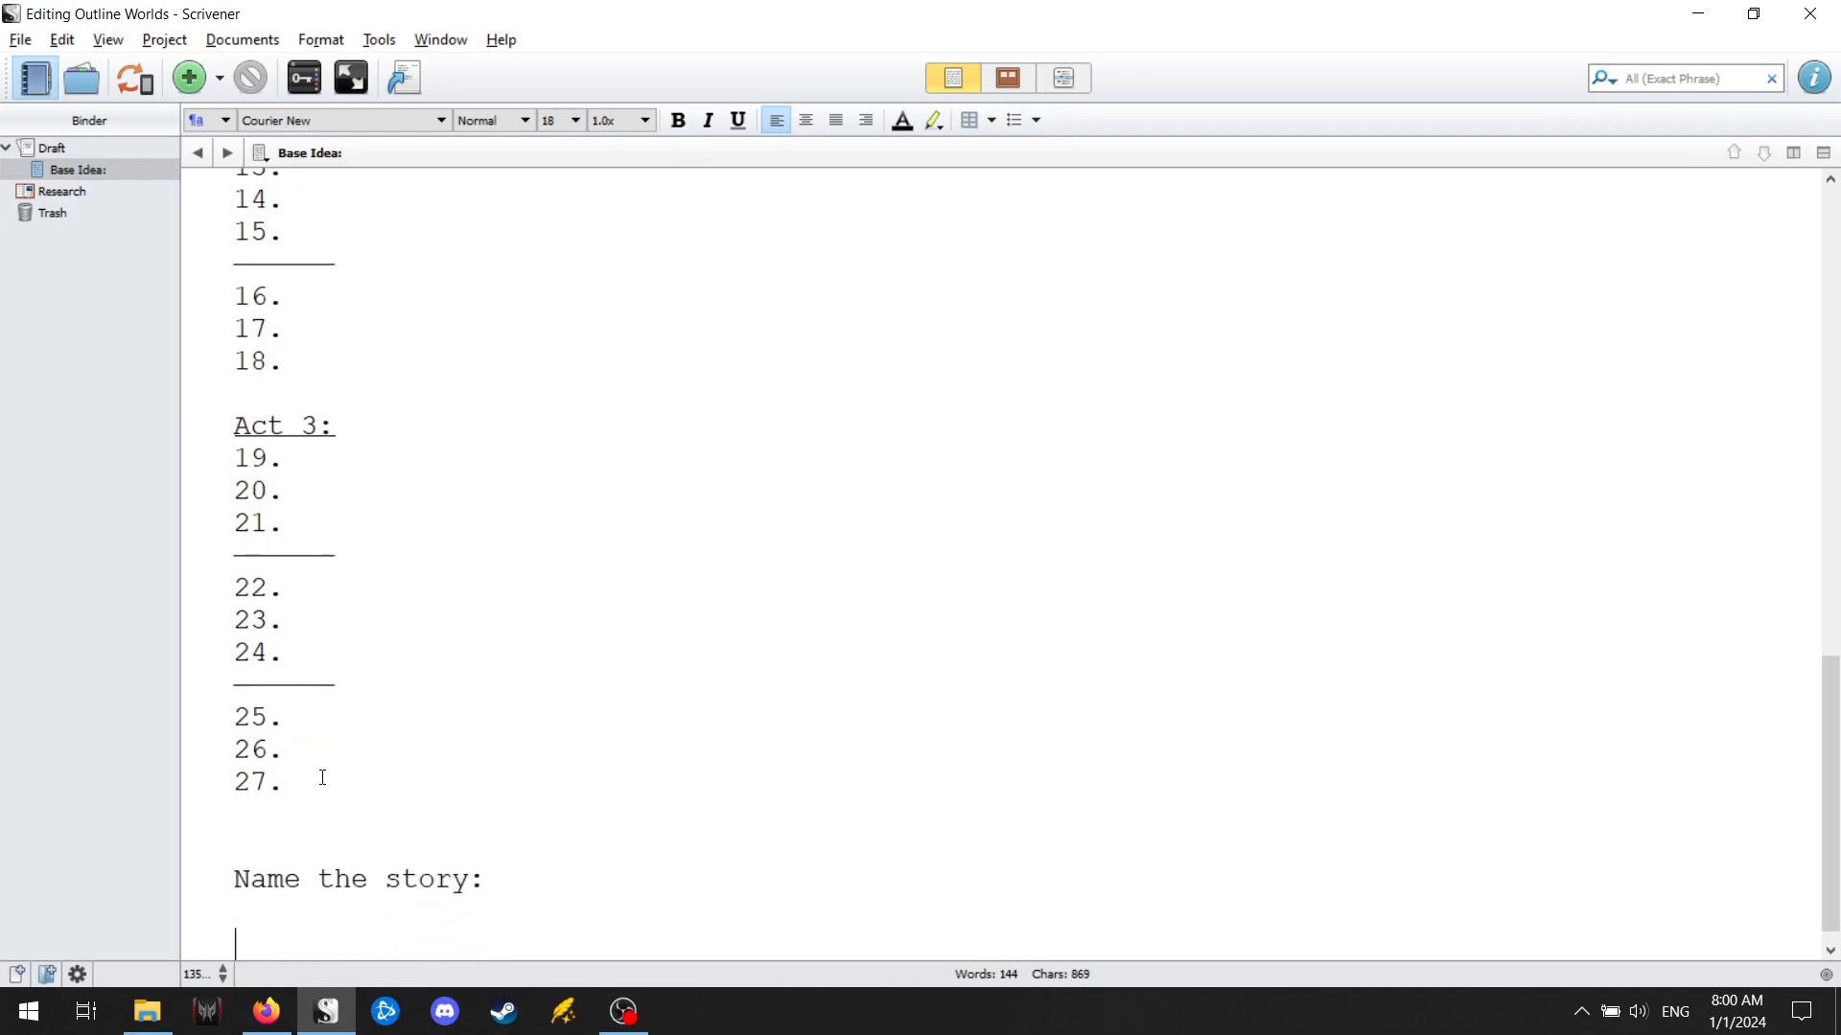
Enter "Naked character wants clothes and to figure things out" as point 4 of Act 1.
scroll(318, 767, up, 4)
scroll(330, 671, up, 1)
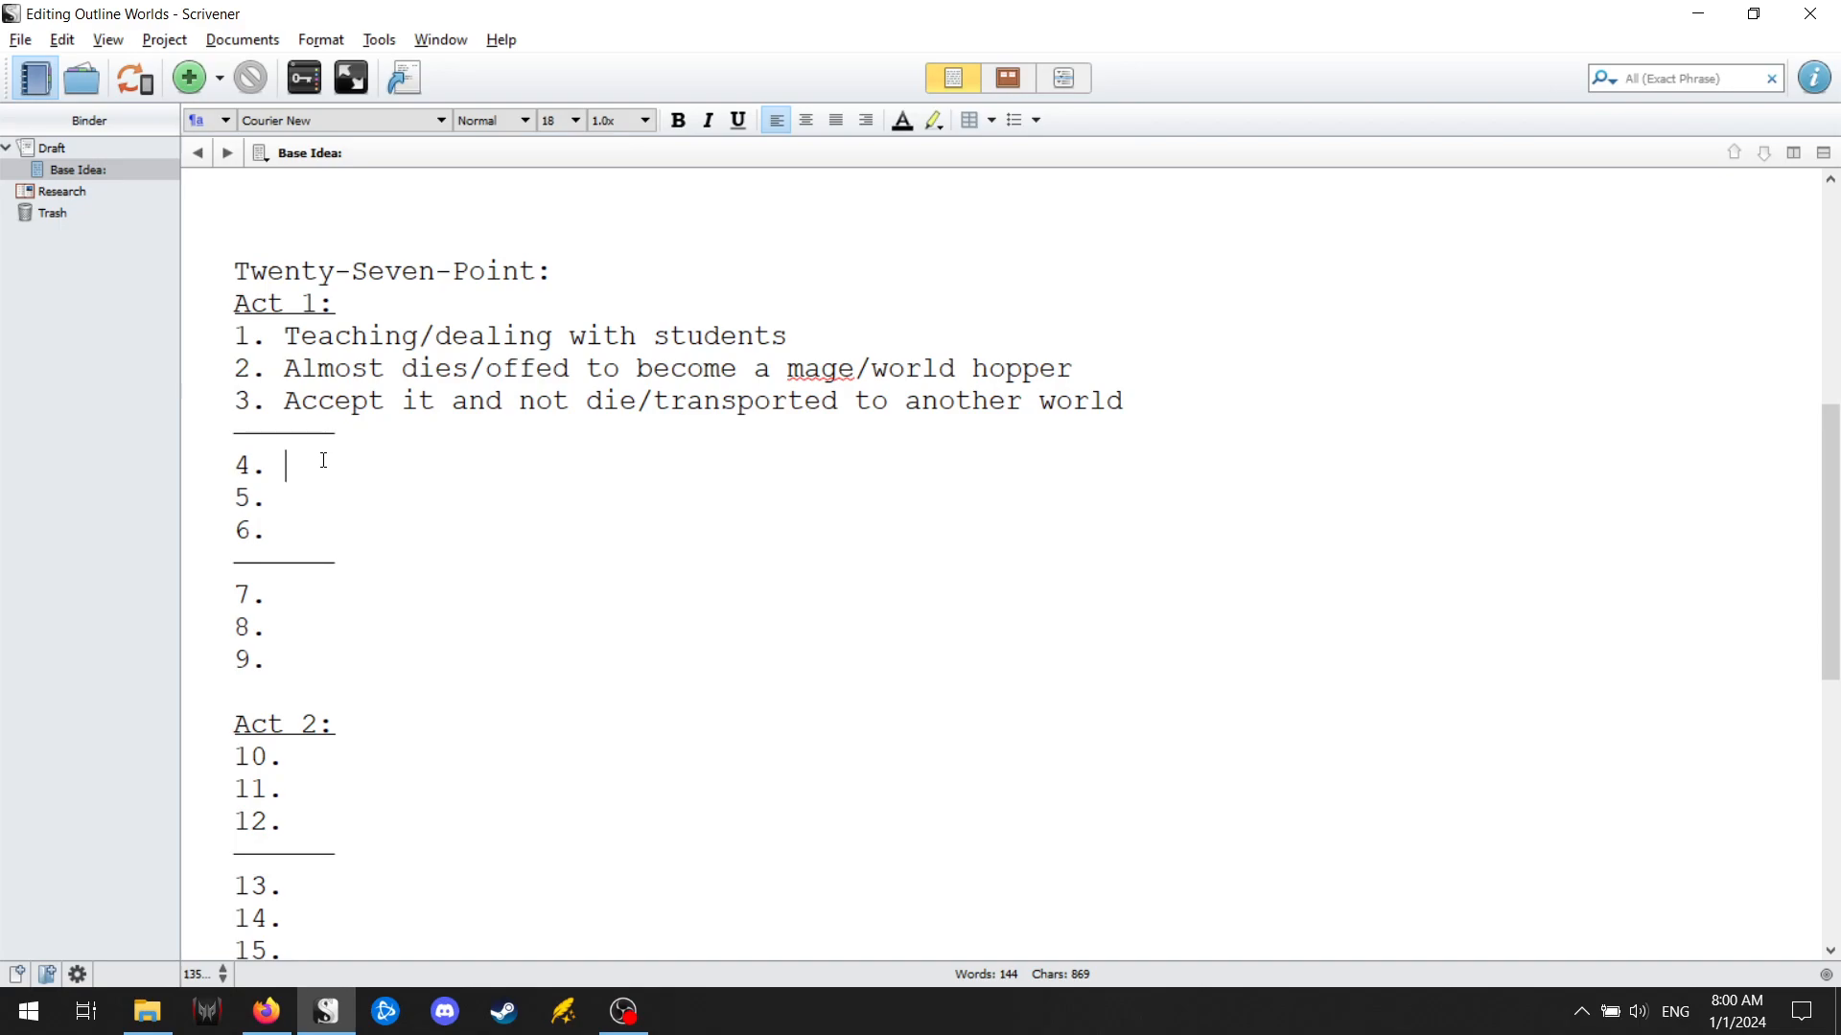
text(Naked character )
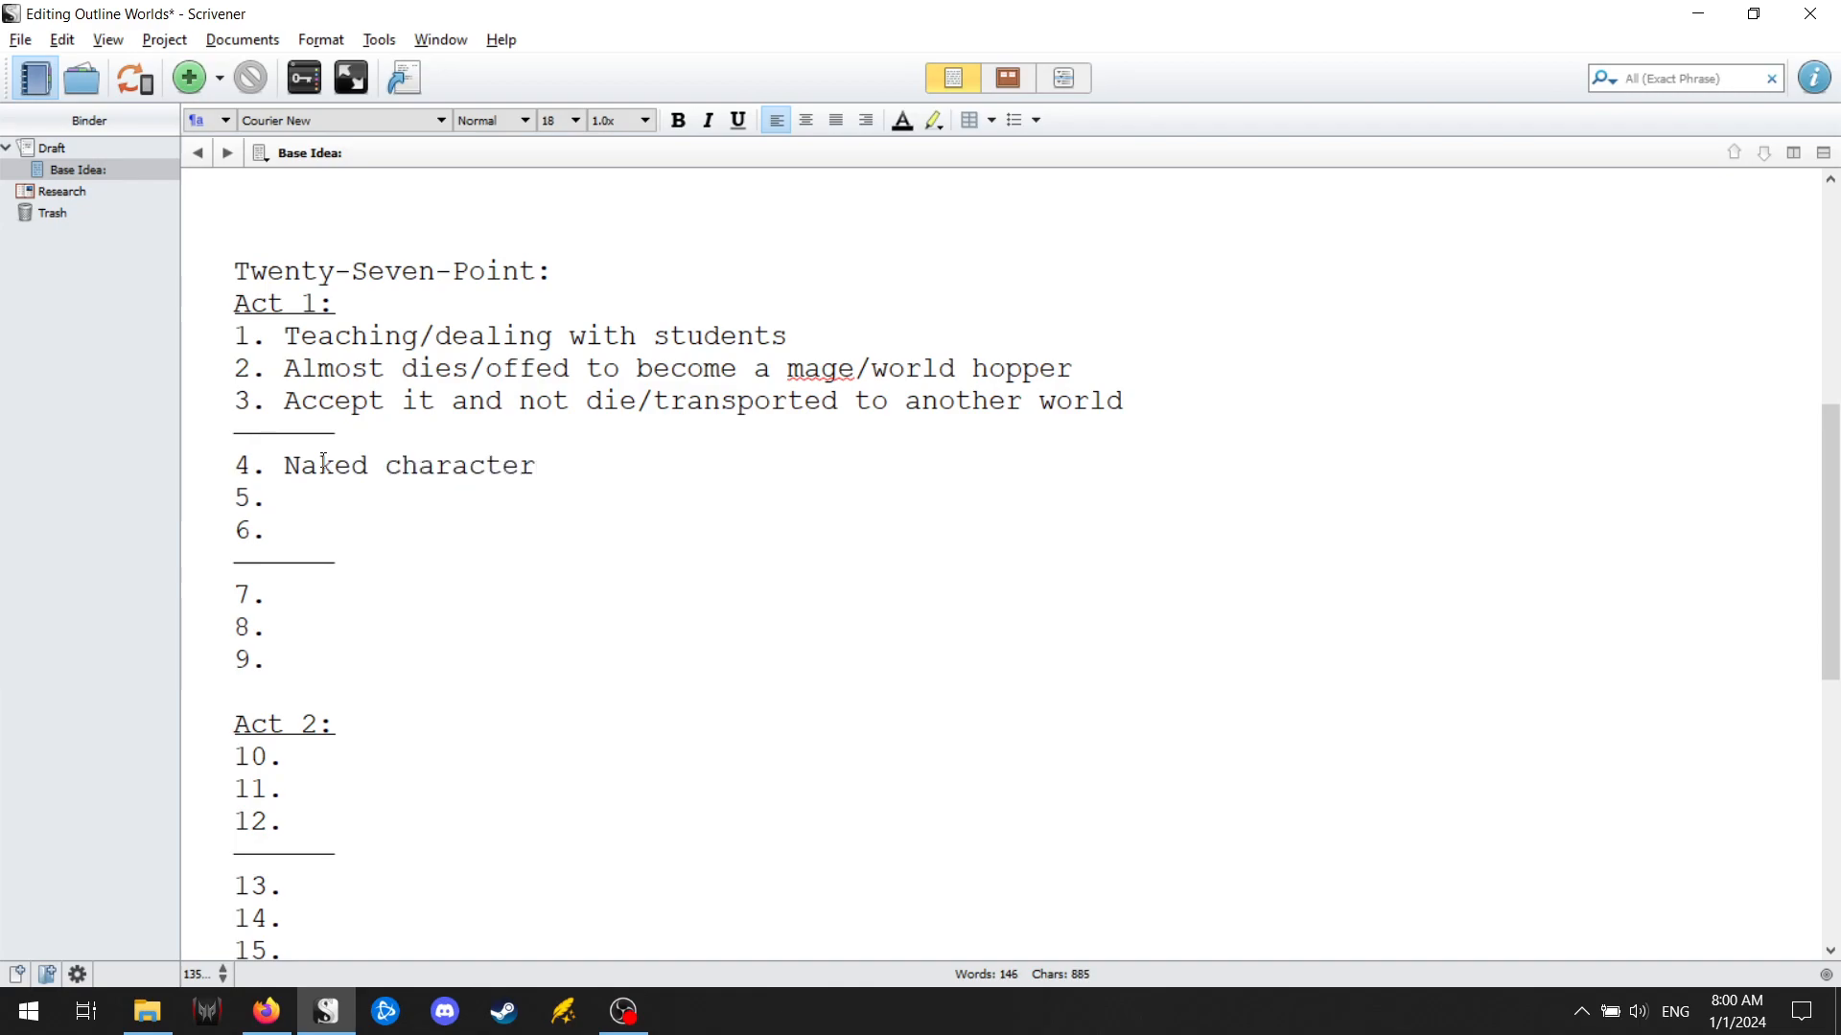
text(wants clothes and to fo figure things out)
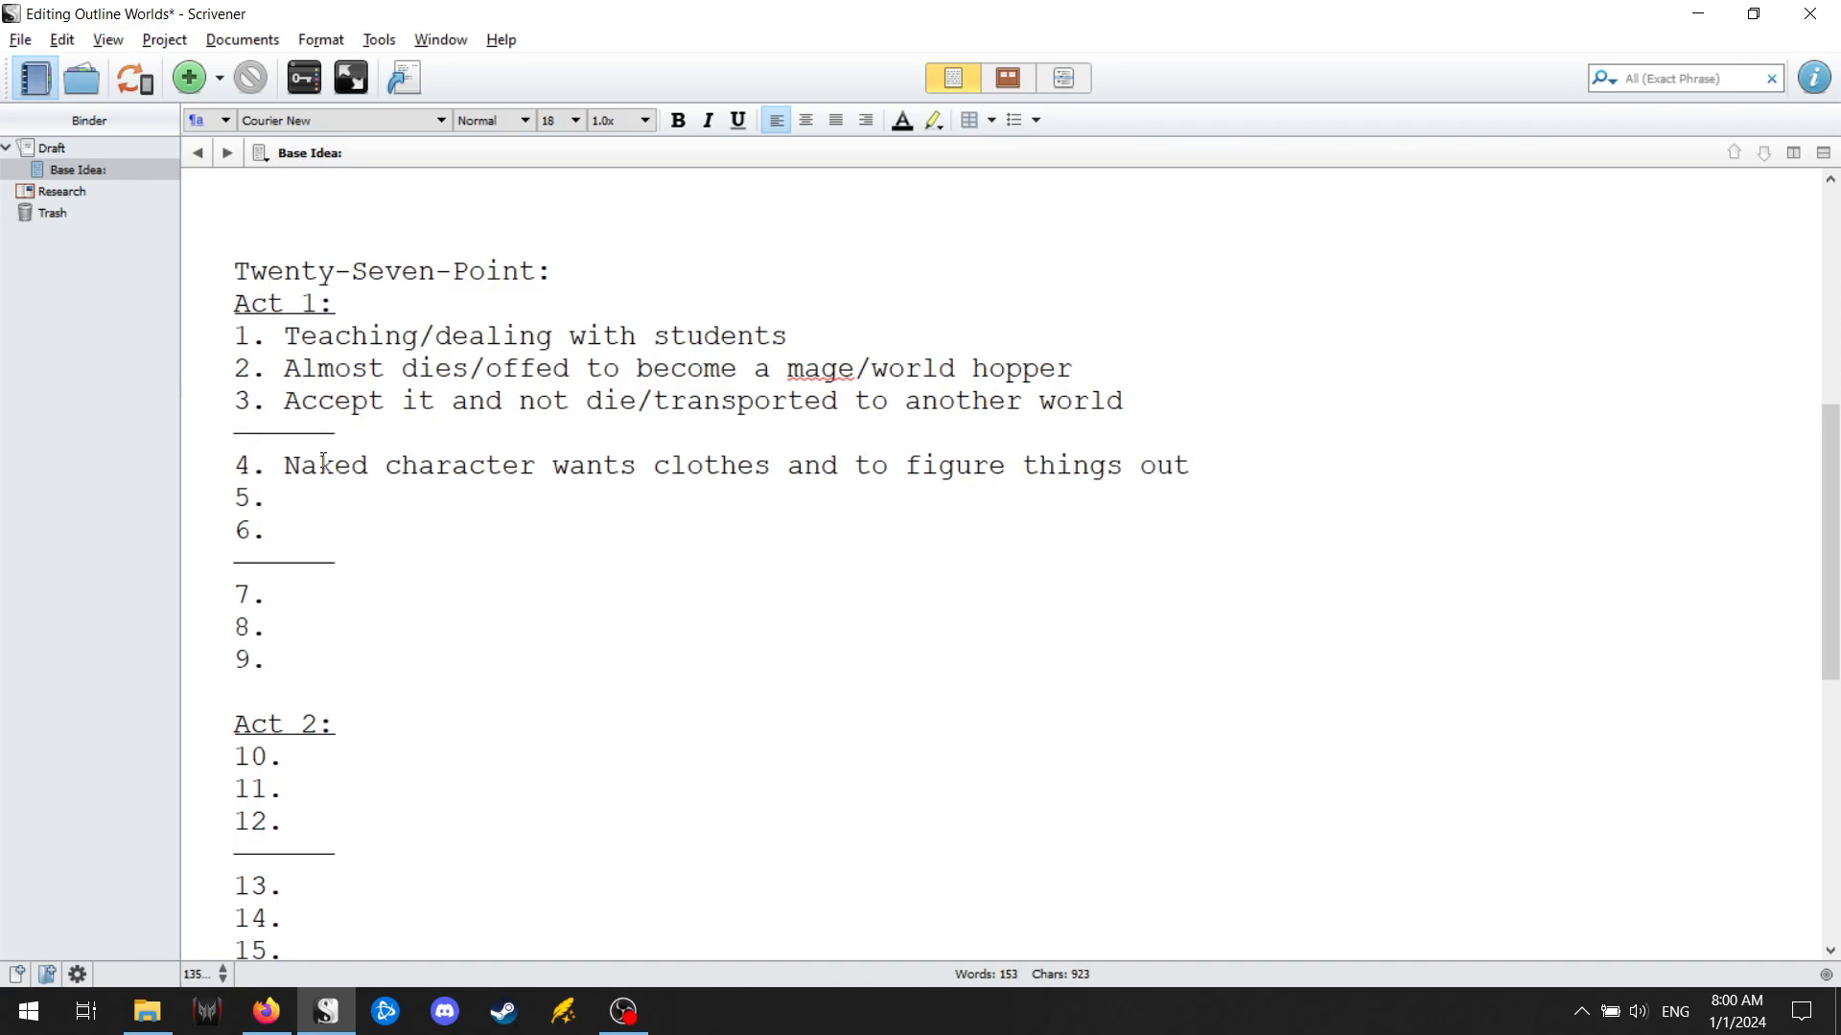
Enter "Fights zombies to save someone (who becomes friend)" as point 5 of Act 1.
key(Down)
text(Fights zombies to )
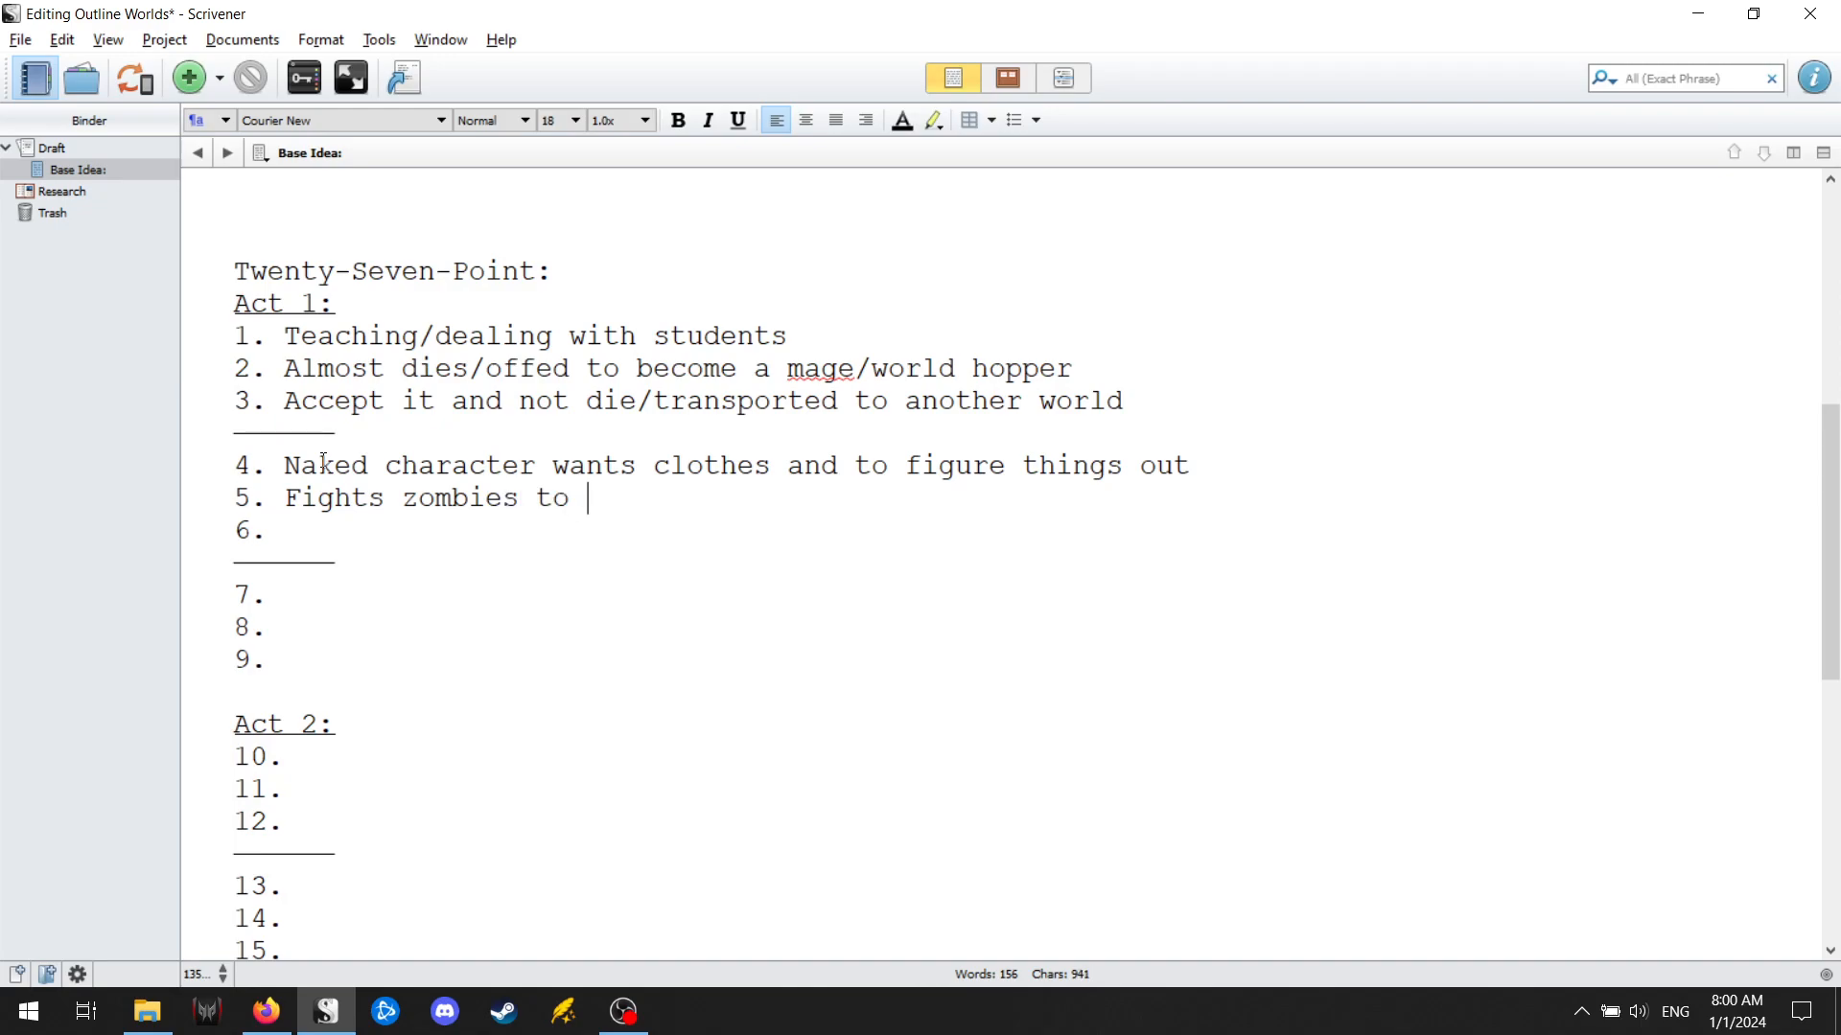
text(save someone)
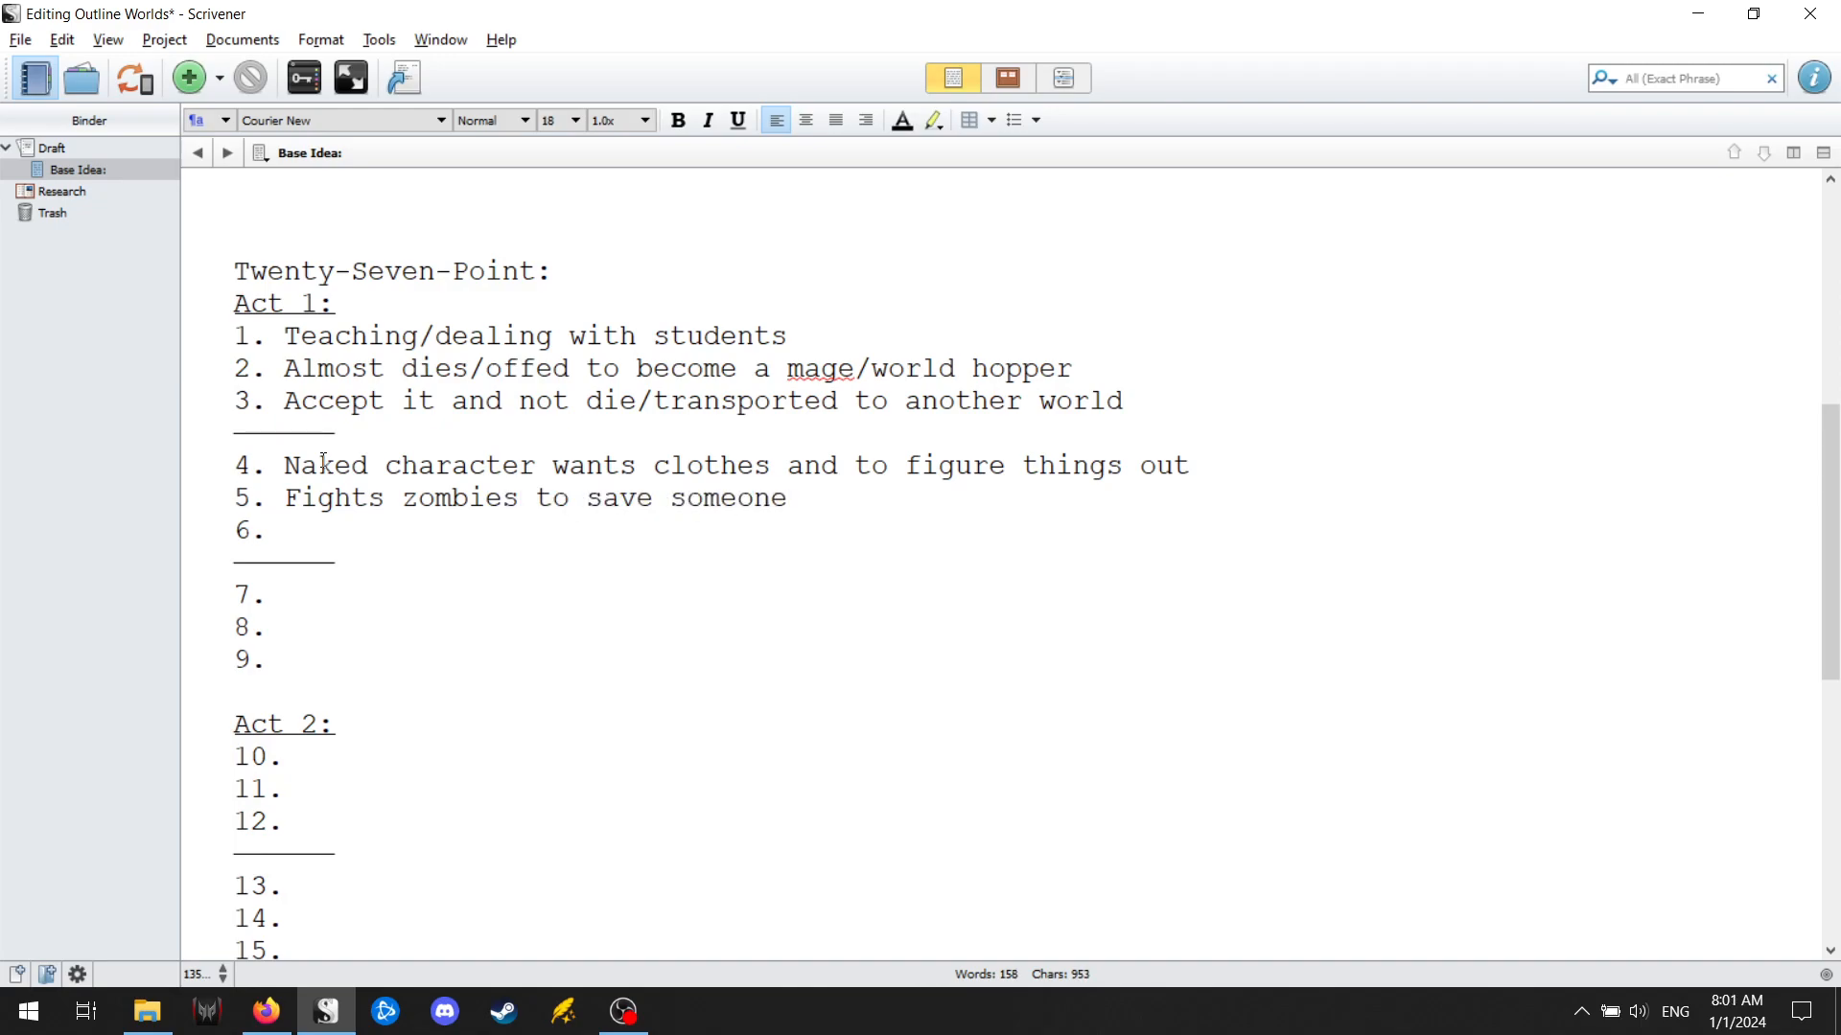
text( (who becomes friend))
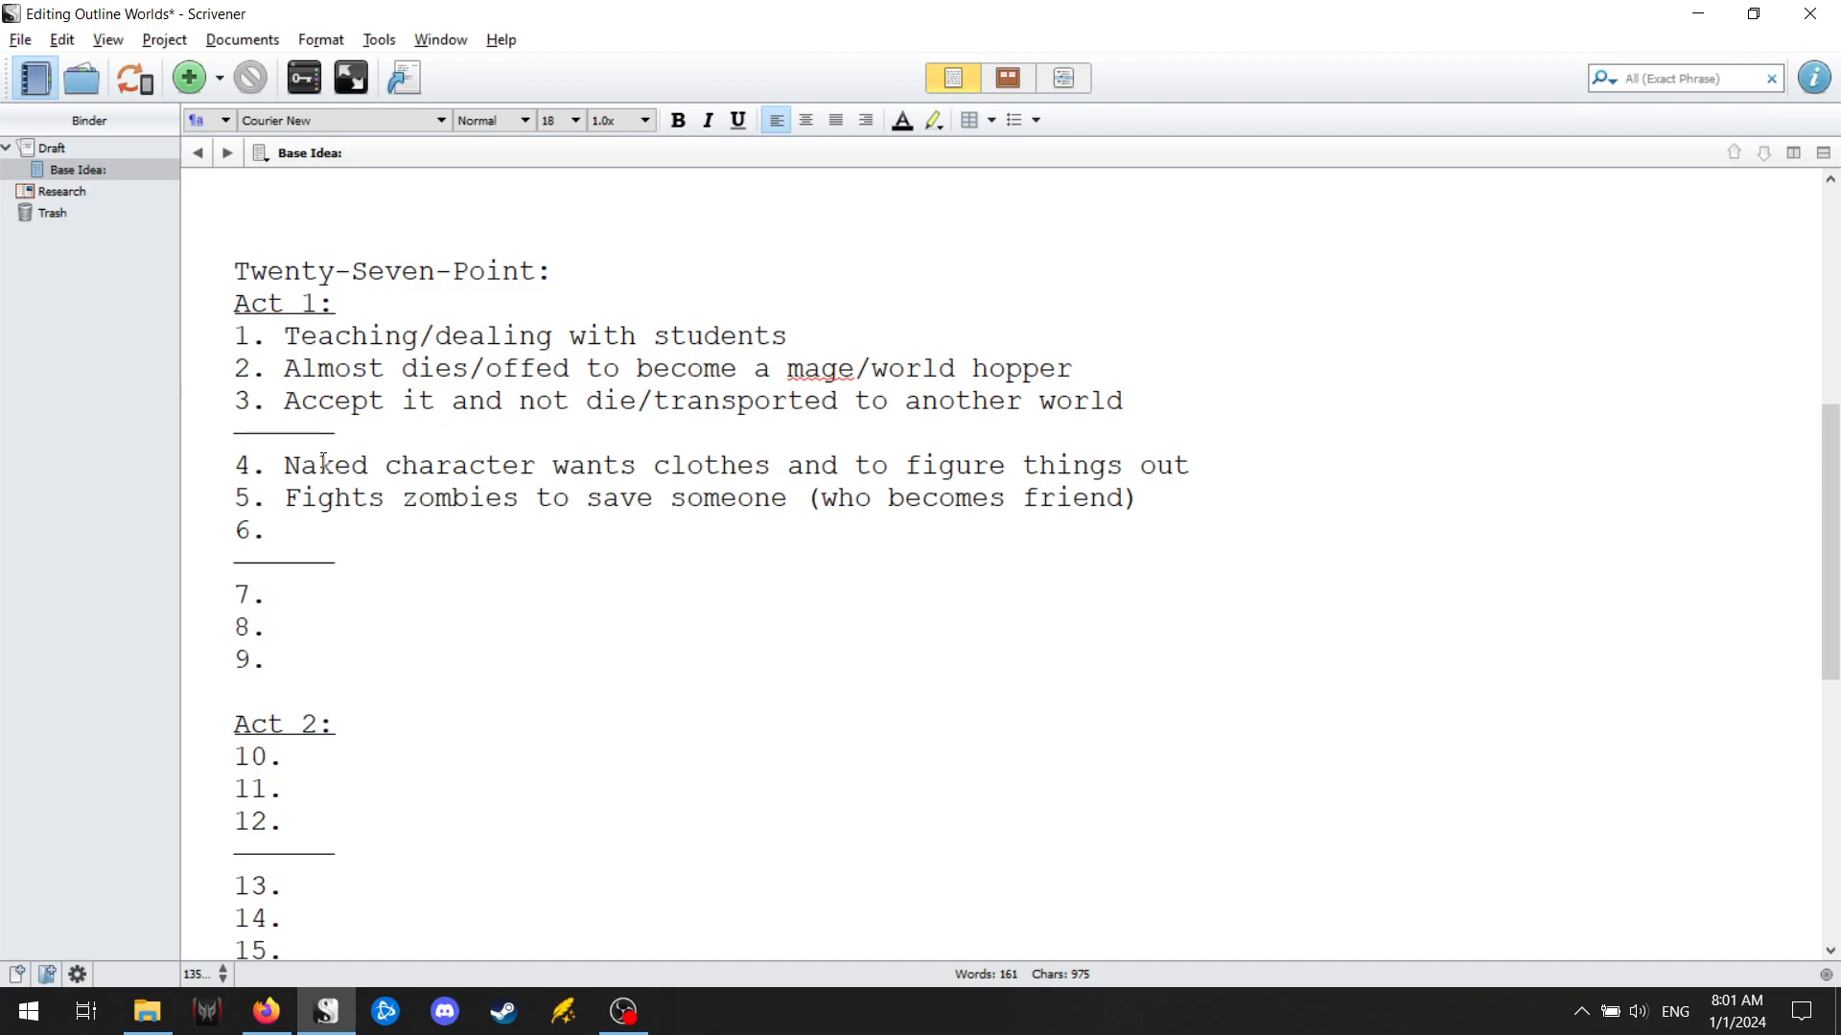
Enter "More zombies are now trying to kill both of them" as point 6 of Act 1.
key(Down)
text(More zombies)
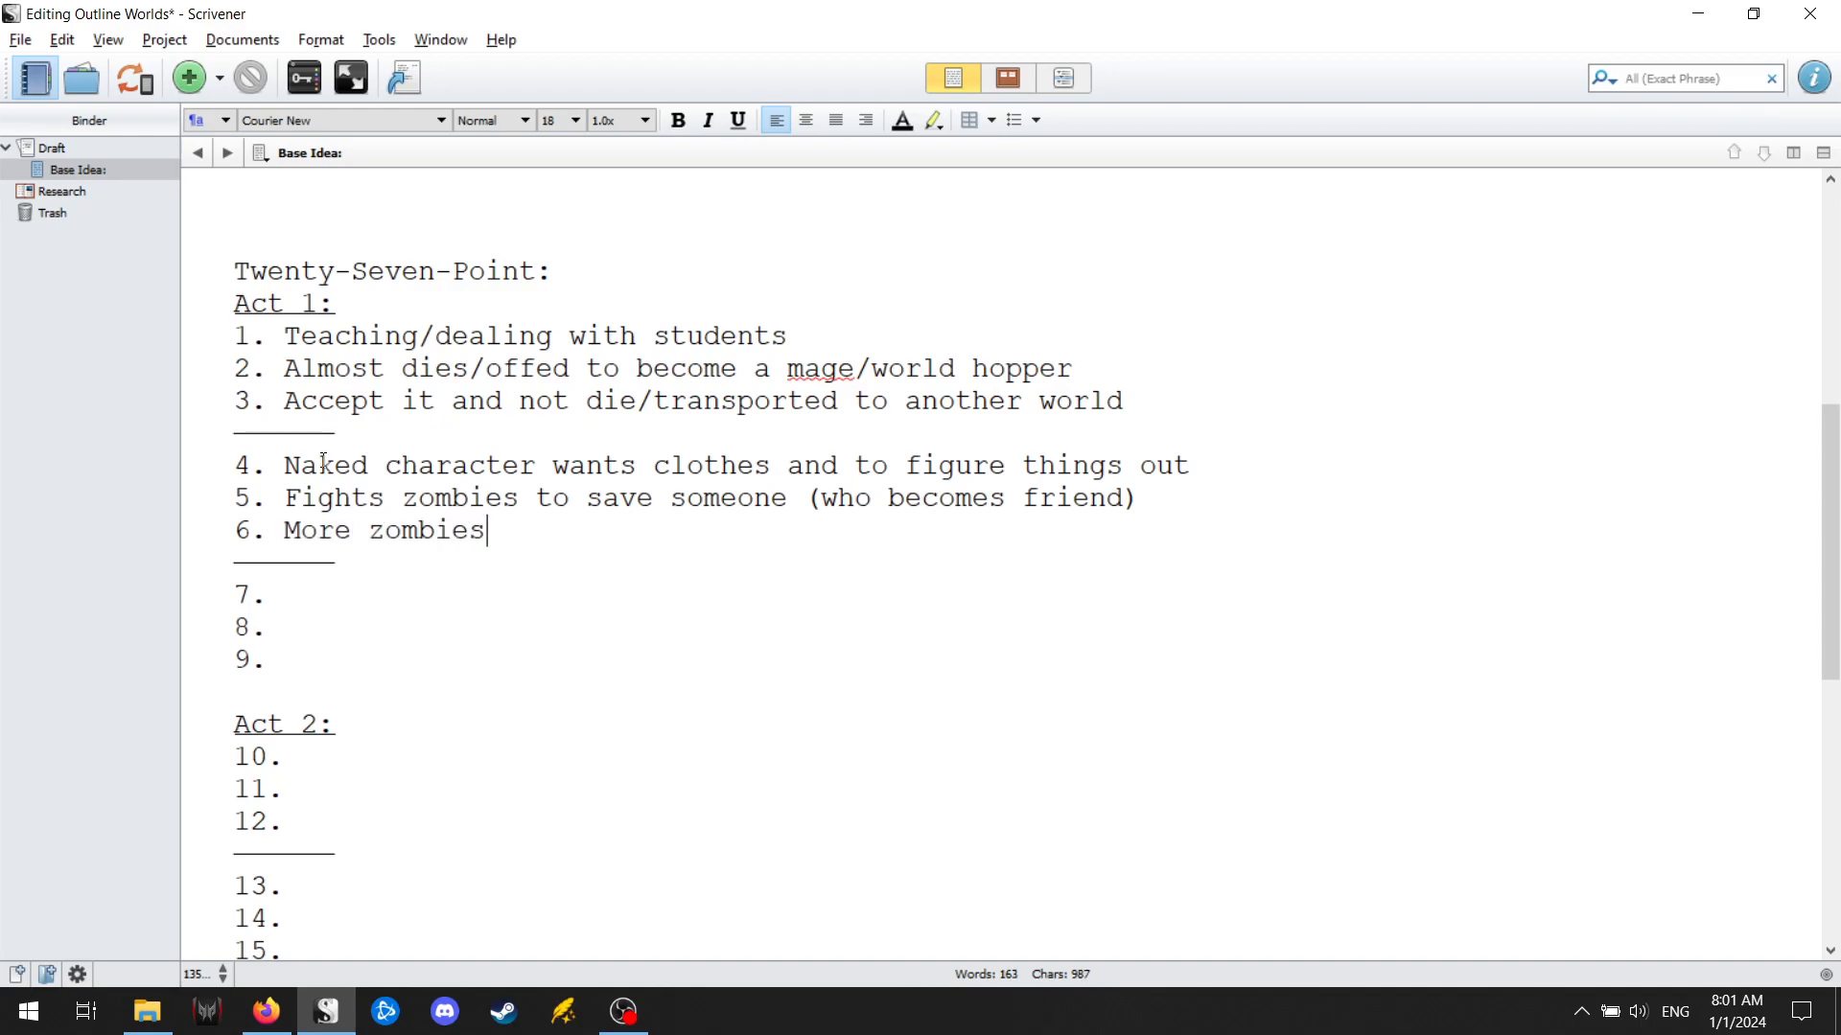
text( are now t)
key(BackSpace)
text(now trying )
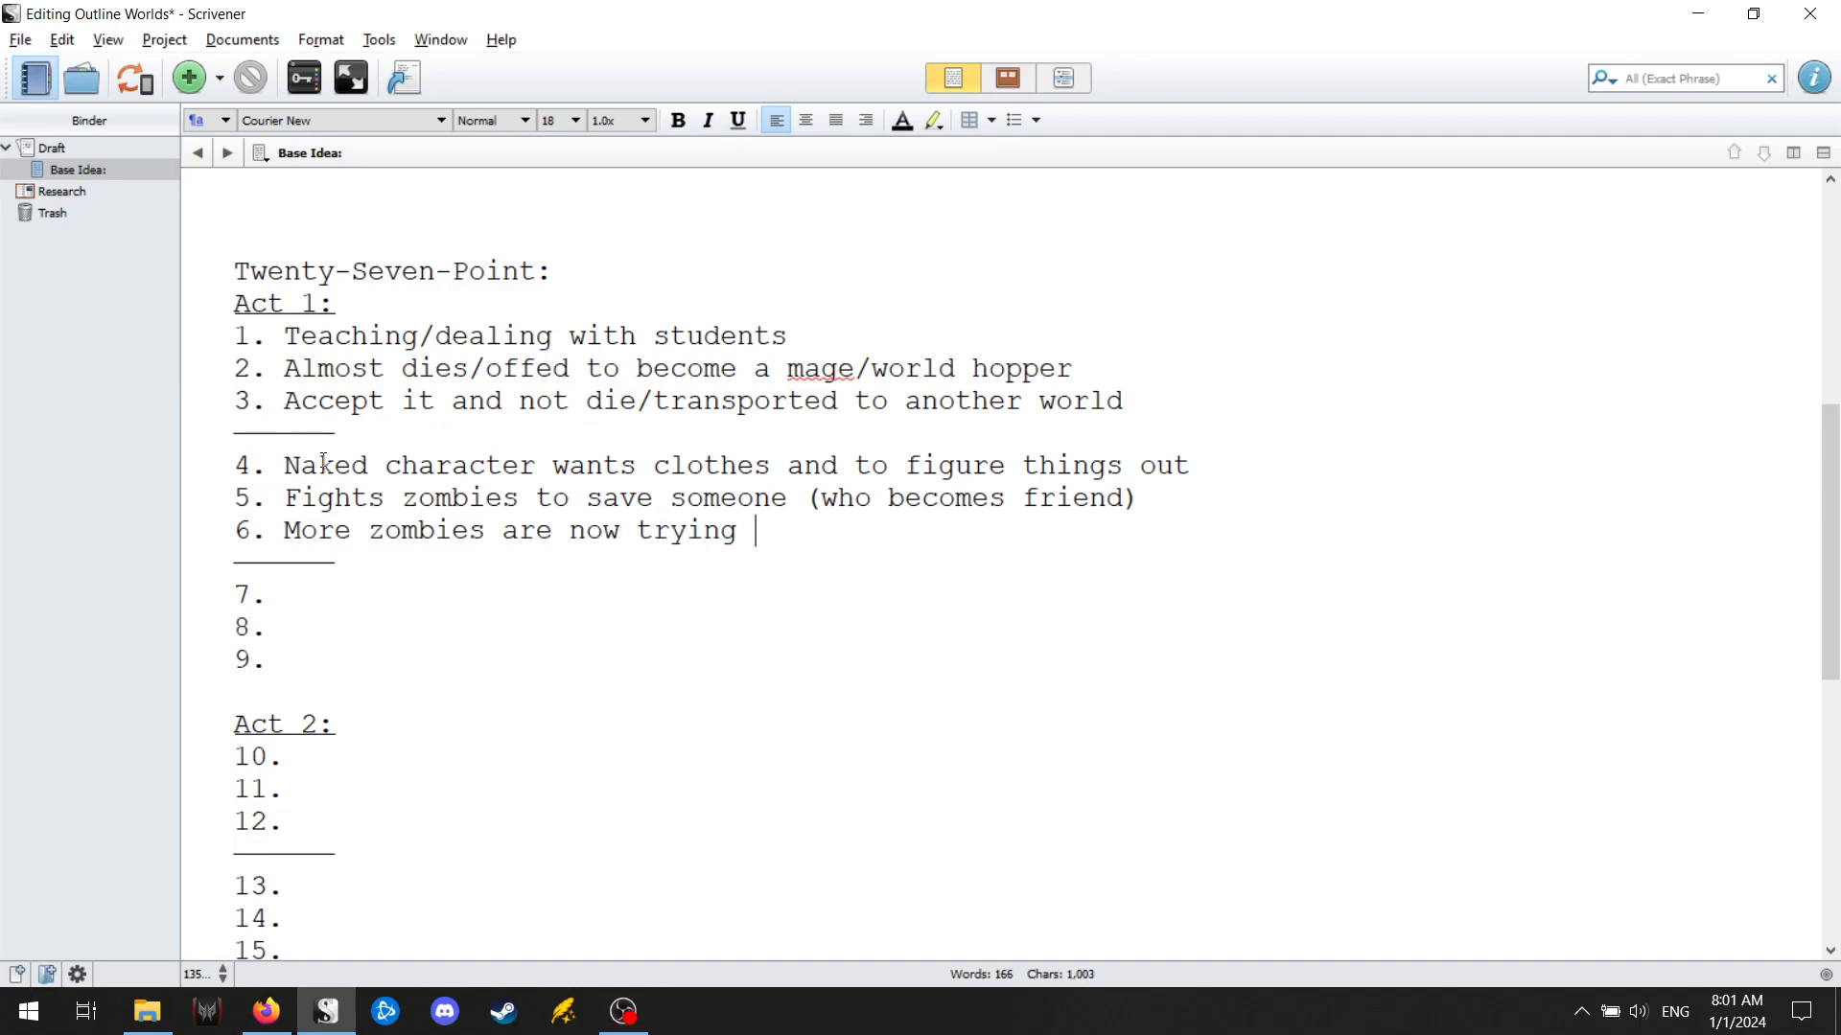
text(to kill both )
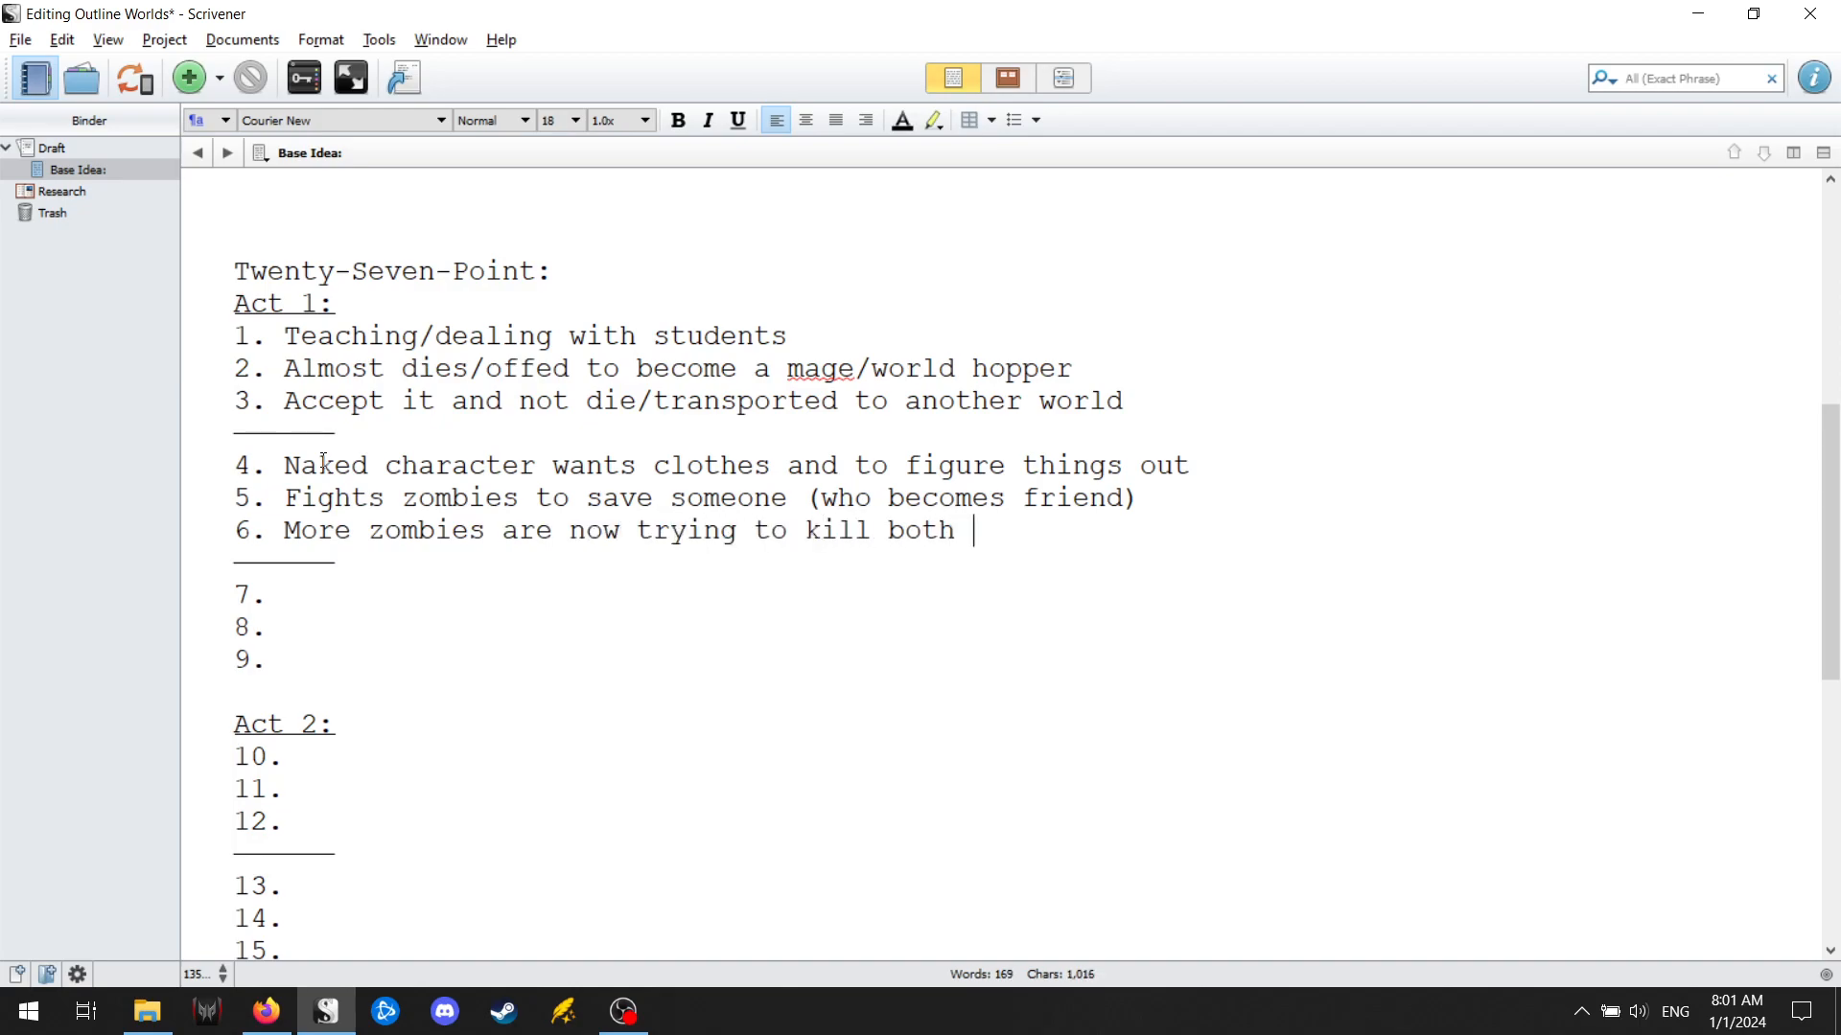
text(of them.)
key(BackSpace)
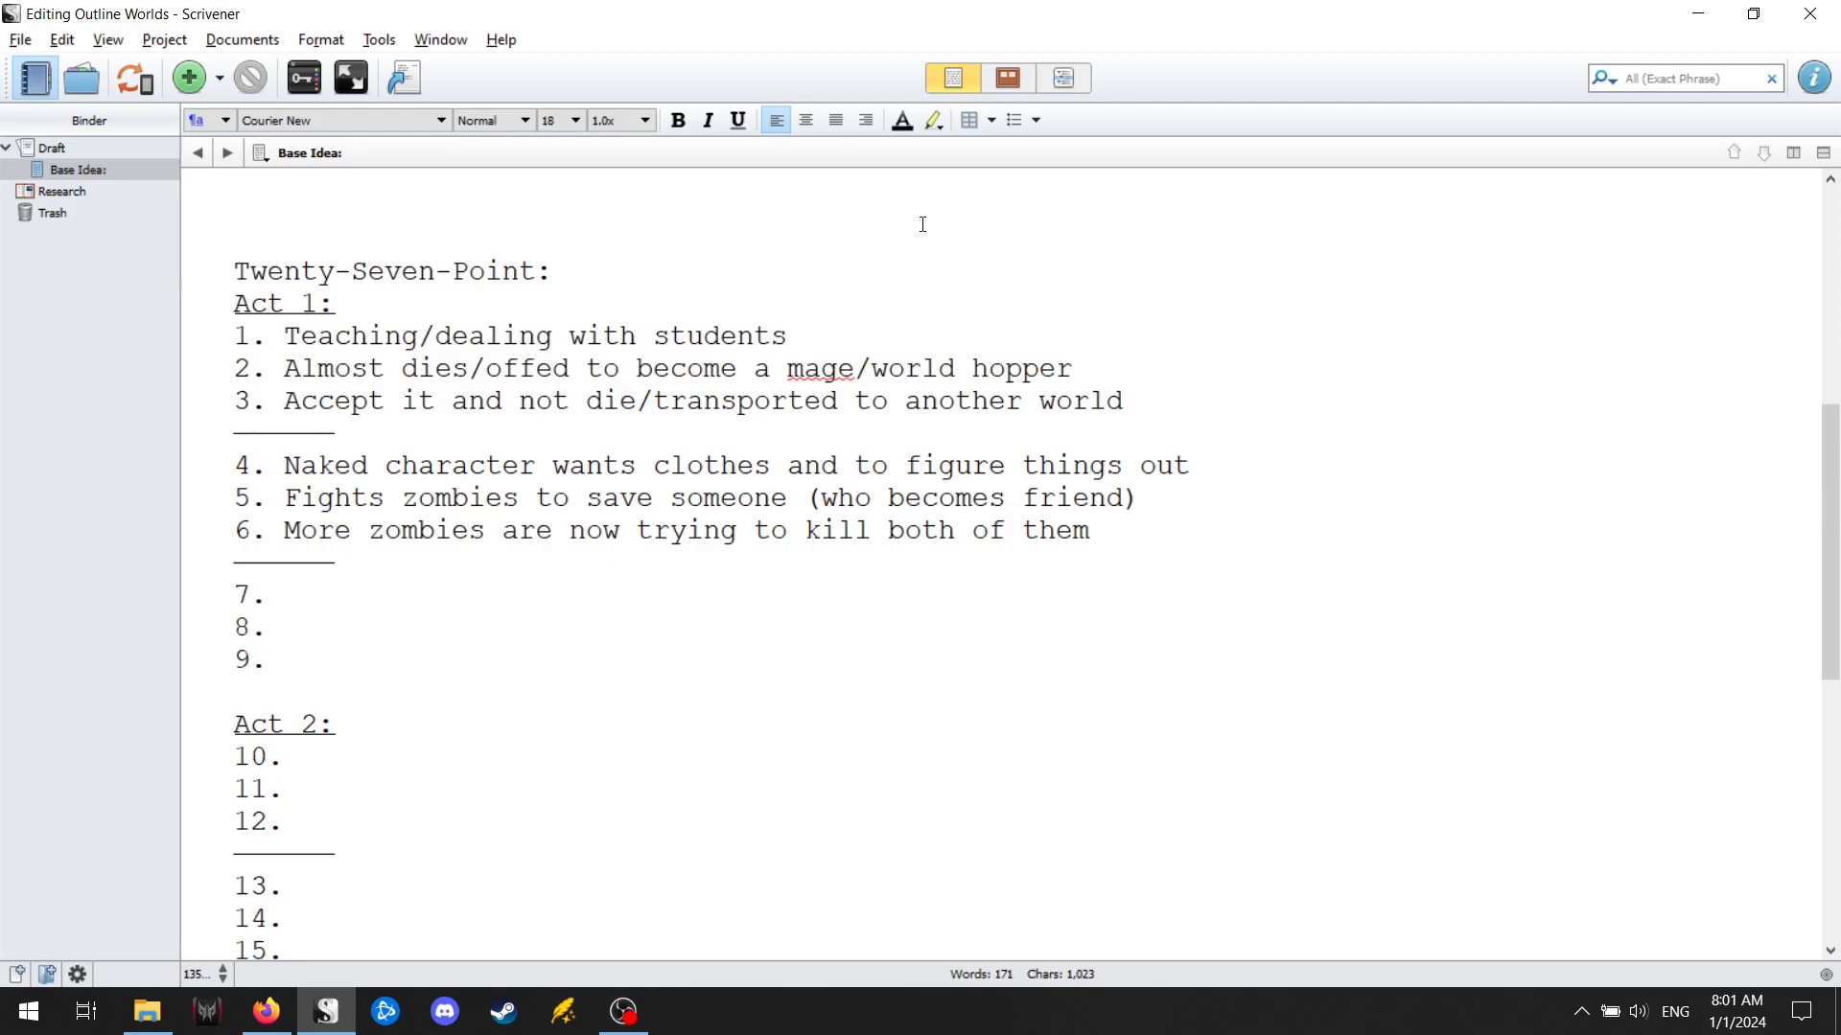
Insert "/zombie has magic" after "someone" in point 5.
click(796, 498)
text(/zombie has magic)
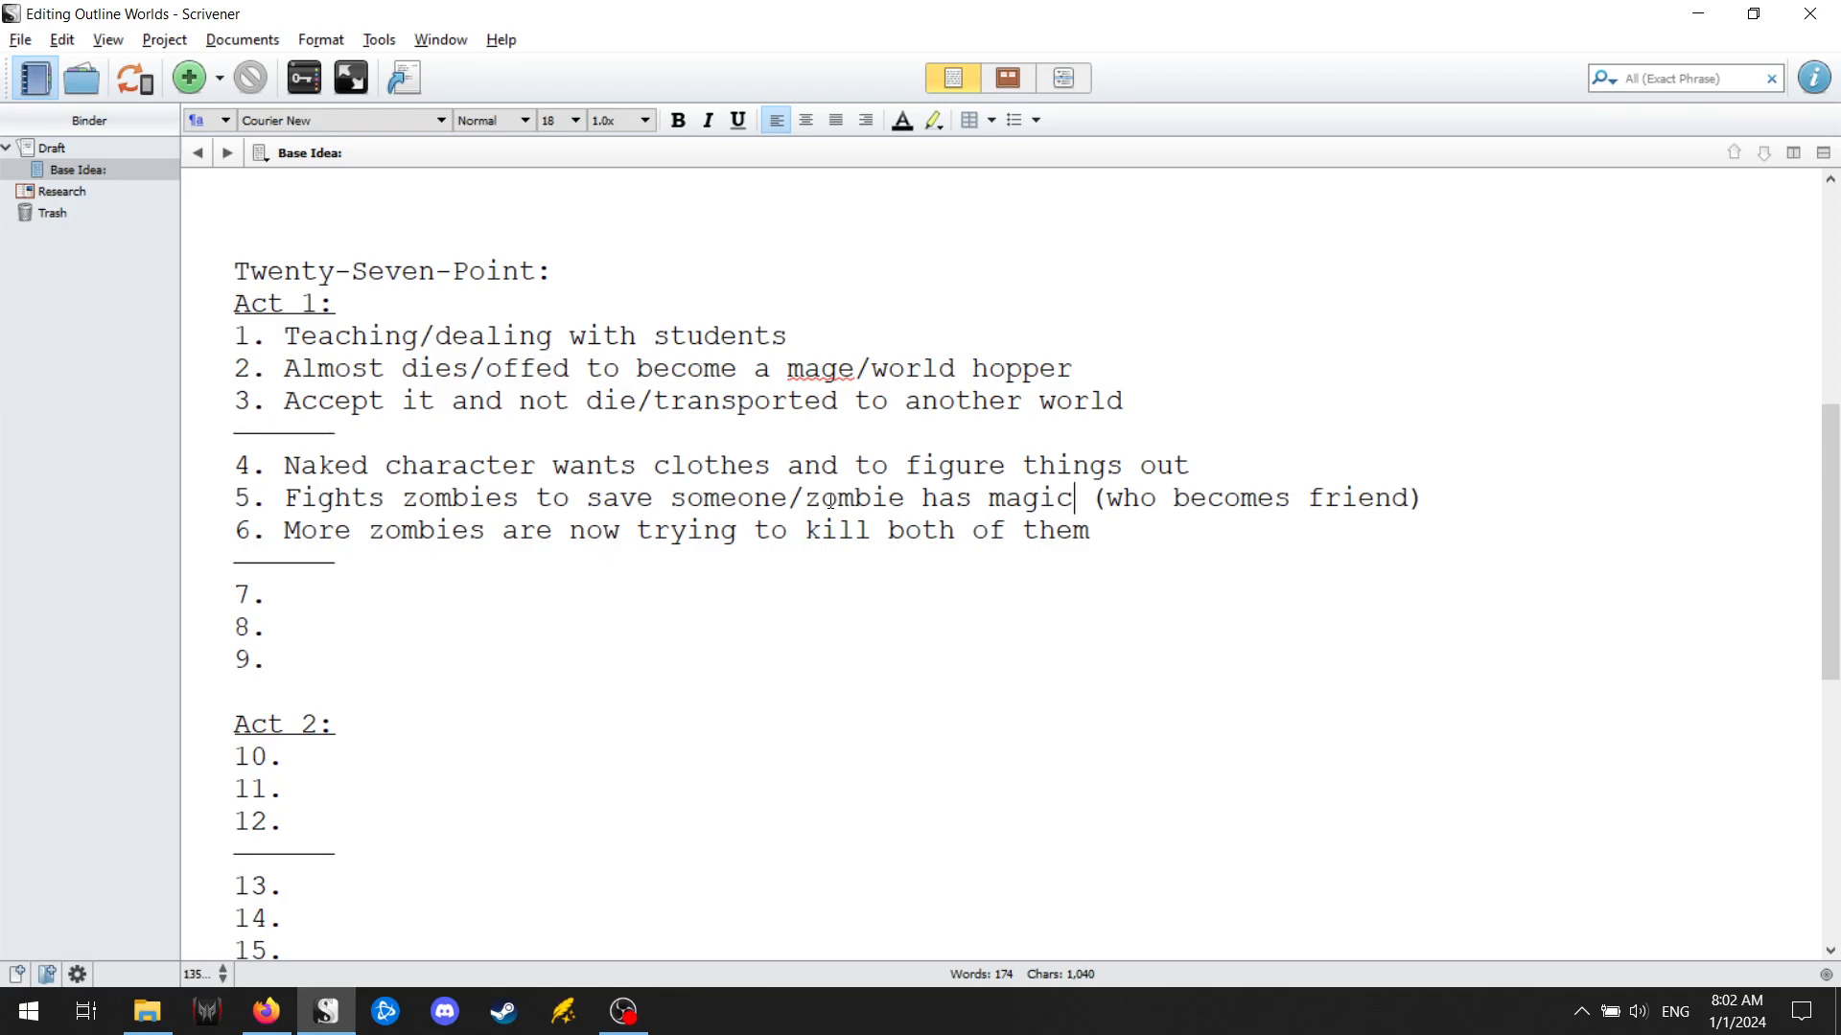
Append "(lich orders more zombies after them)" to the end of point 6.
click(1193, 531)
text((lich orders more zombie)
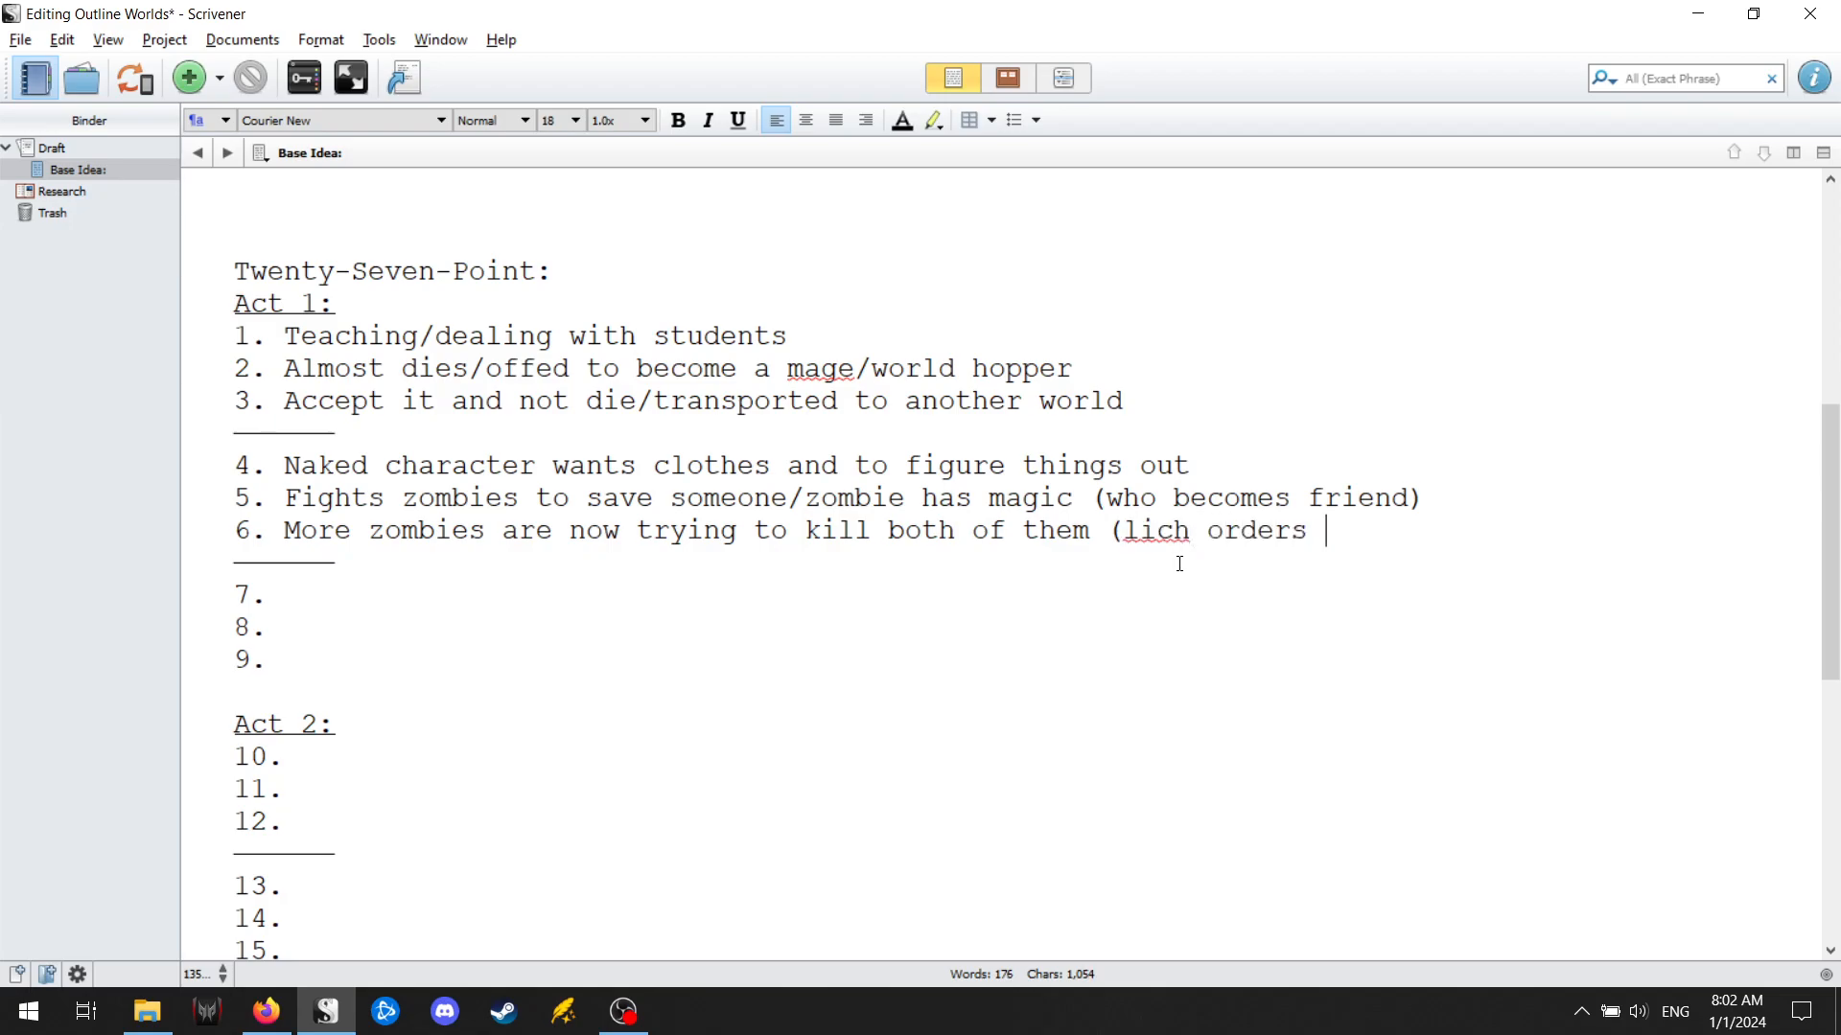
text(s after them))
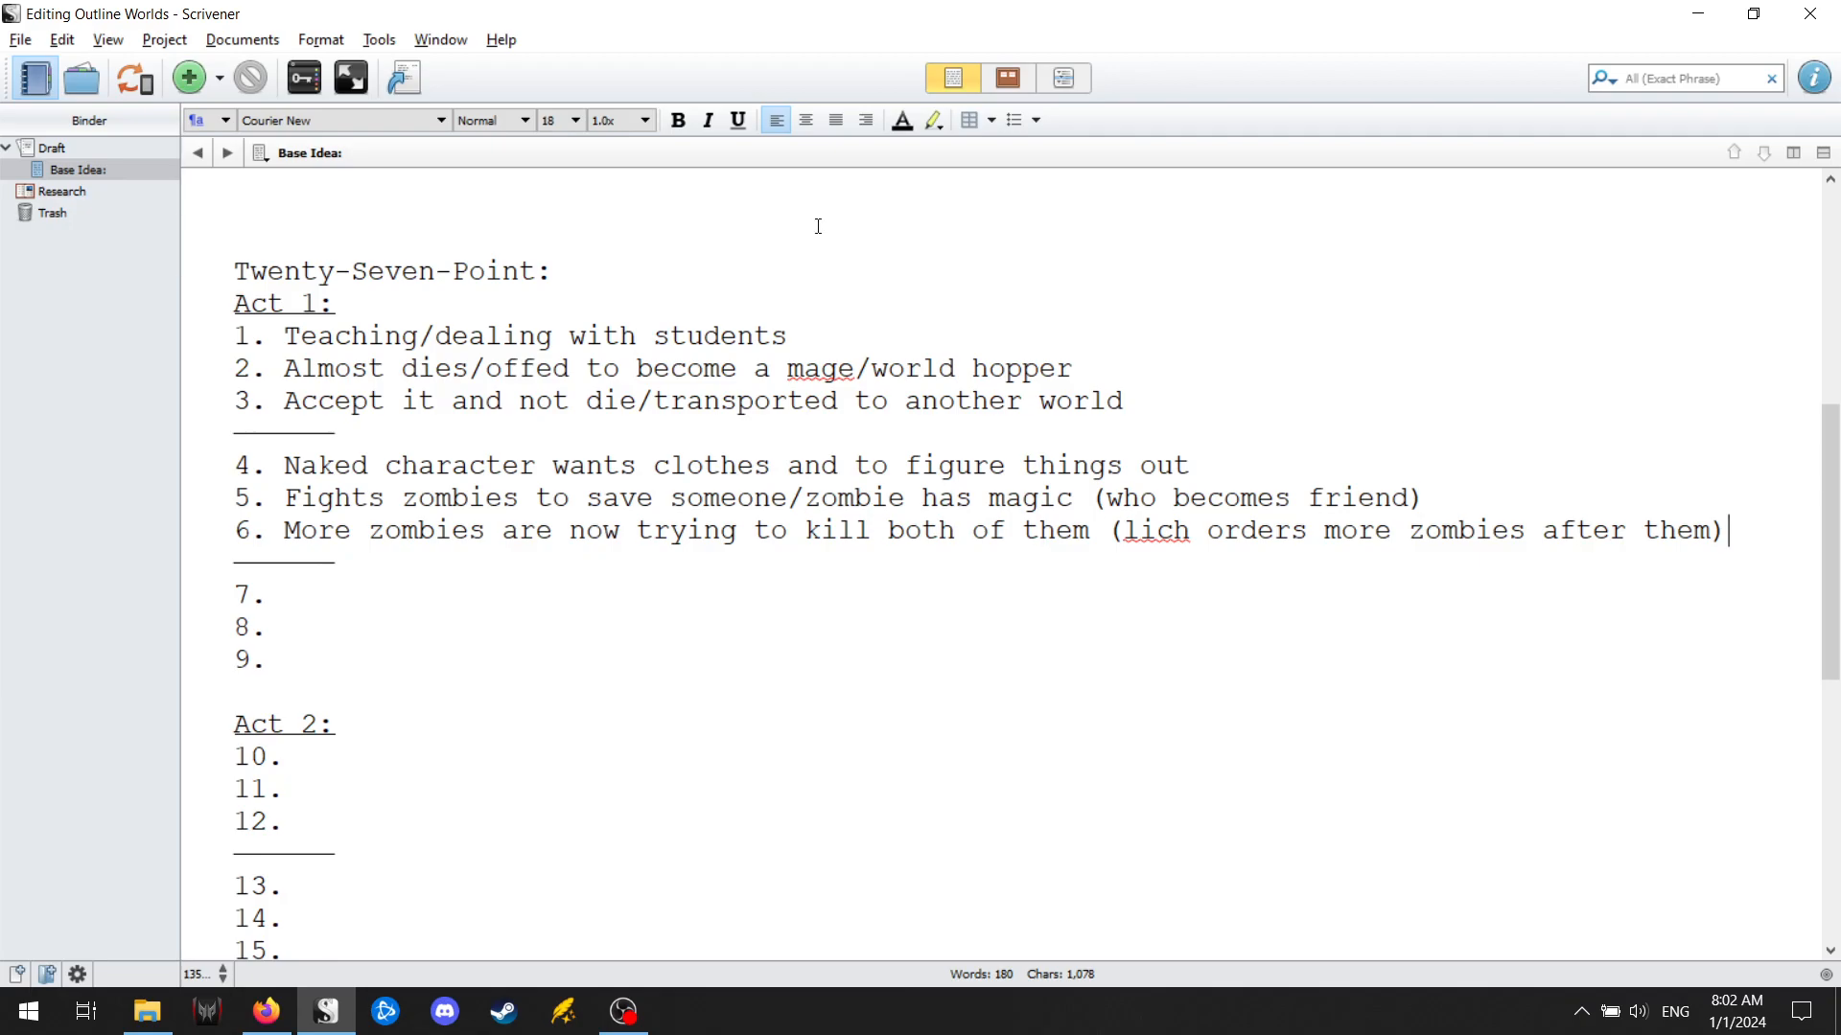
Enter "Has to sneak and fight to the tram to escape a horde of zombies" as point 7 of Act 1.
scroll(628, 604, down, 2)
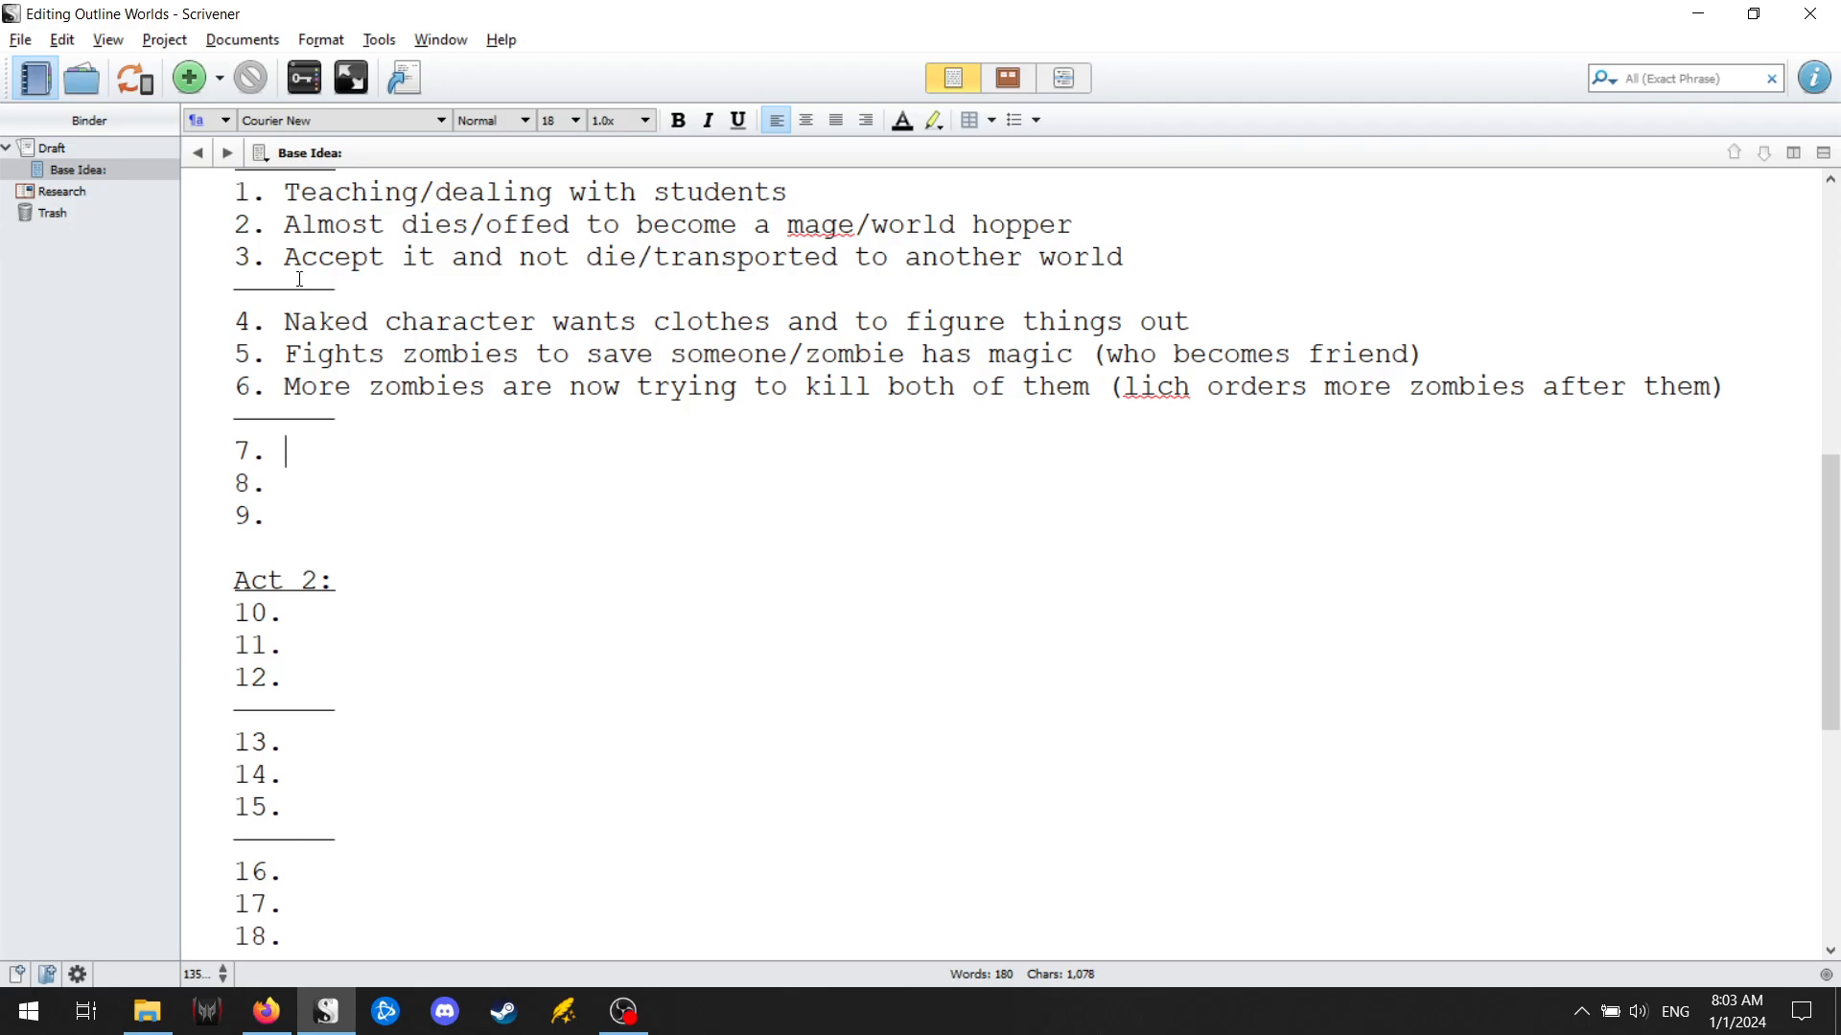
text(Has to sneak and fight to the tram)
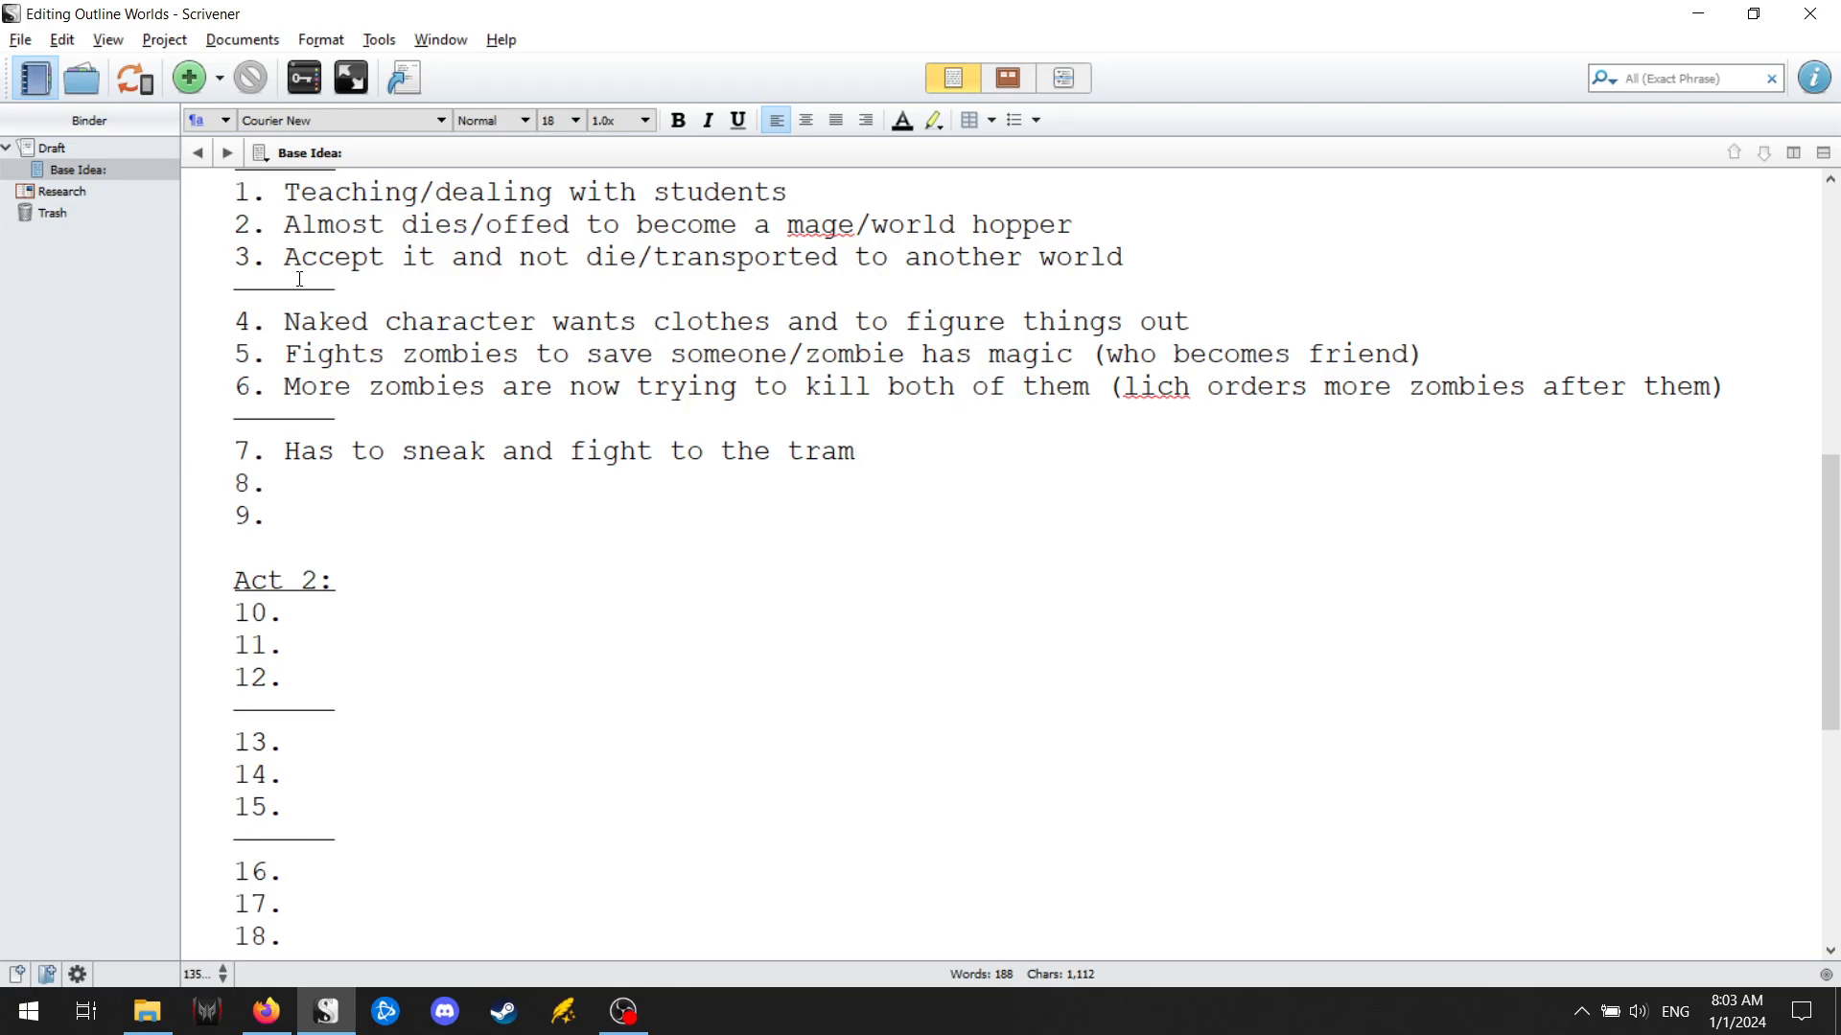
text(to escape a horde of zombies)
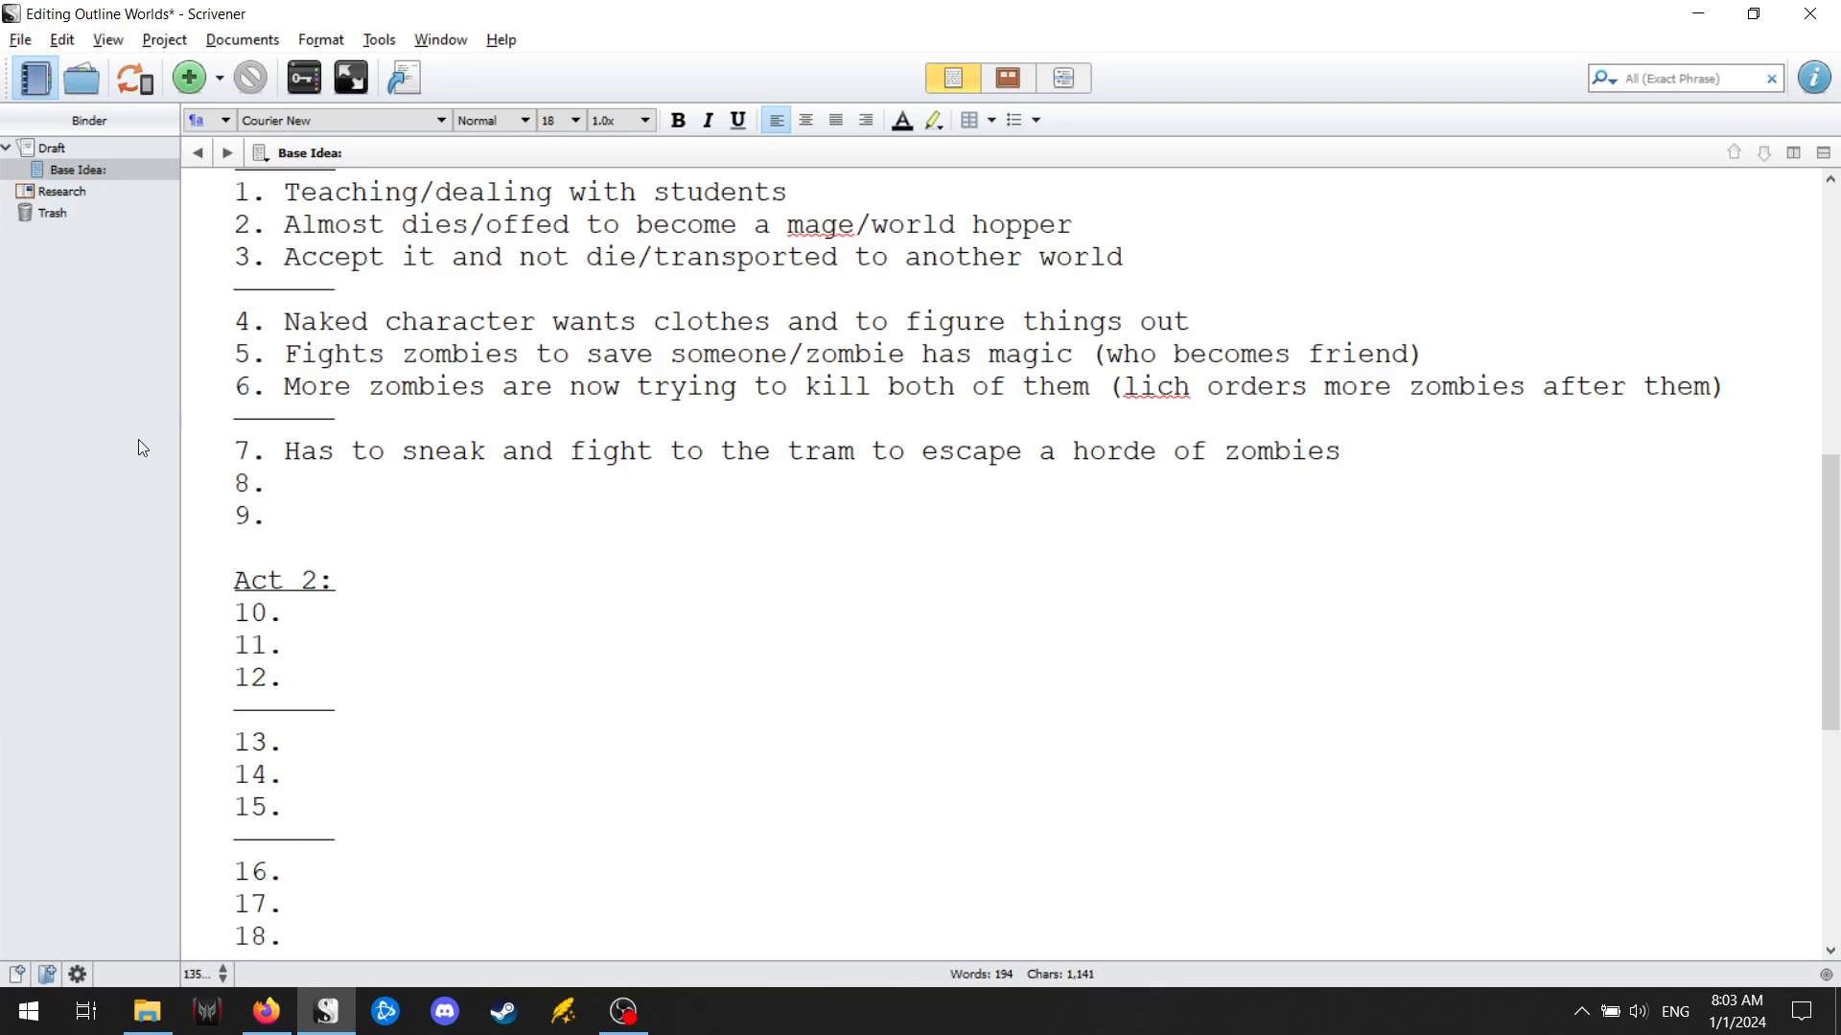
Enter "Zombies followed and are chasing them/catching up" as point 8 of Act 1.
click(403, 482)
text(Zombies foll)
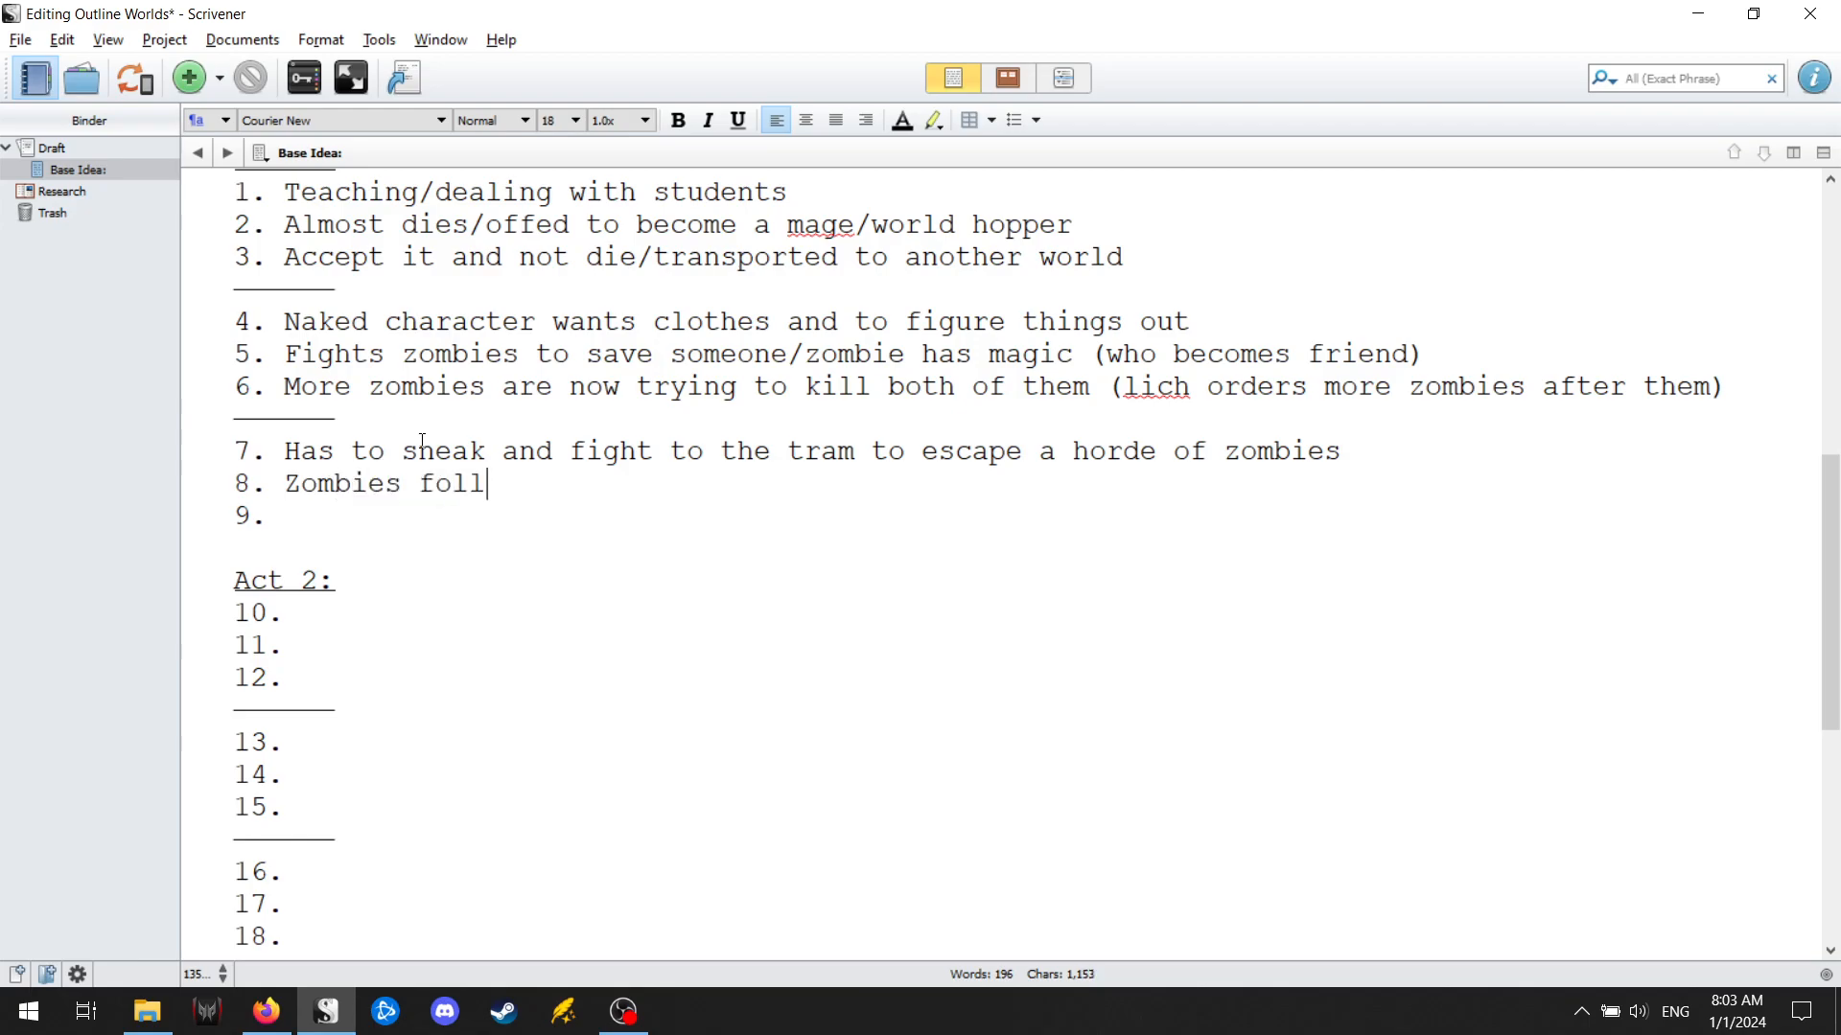
text(owed and are chasing them)
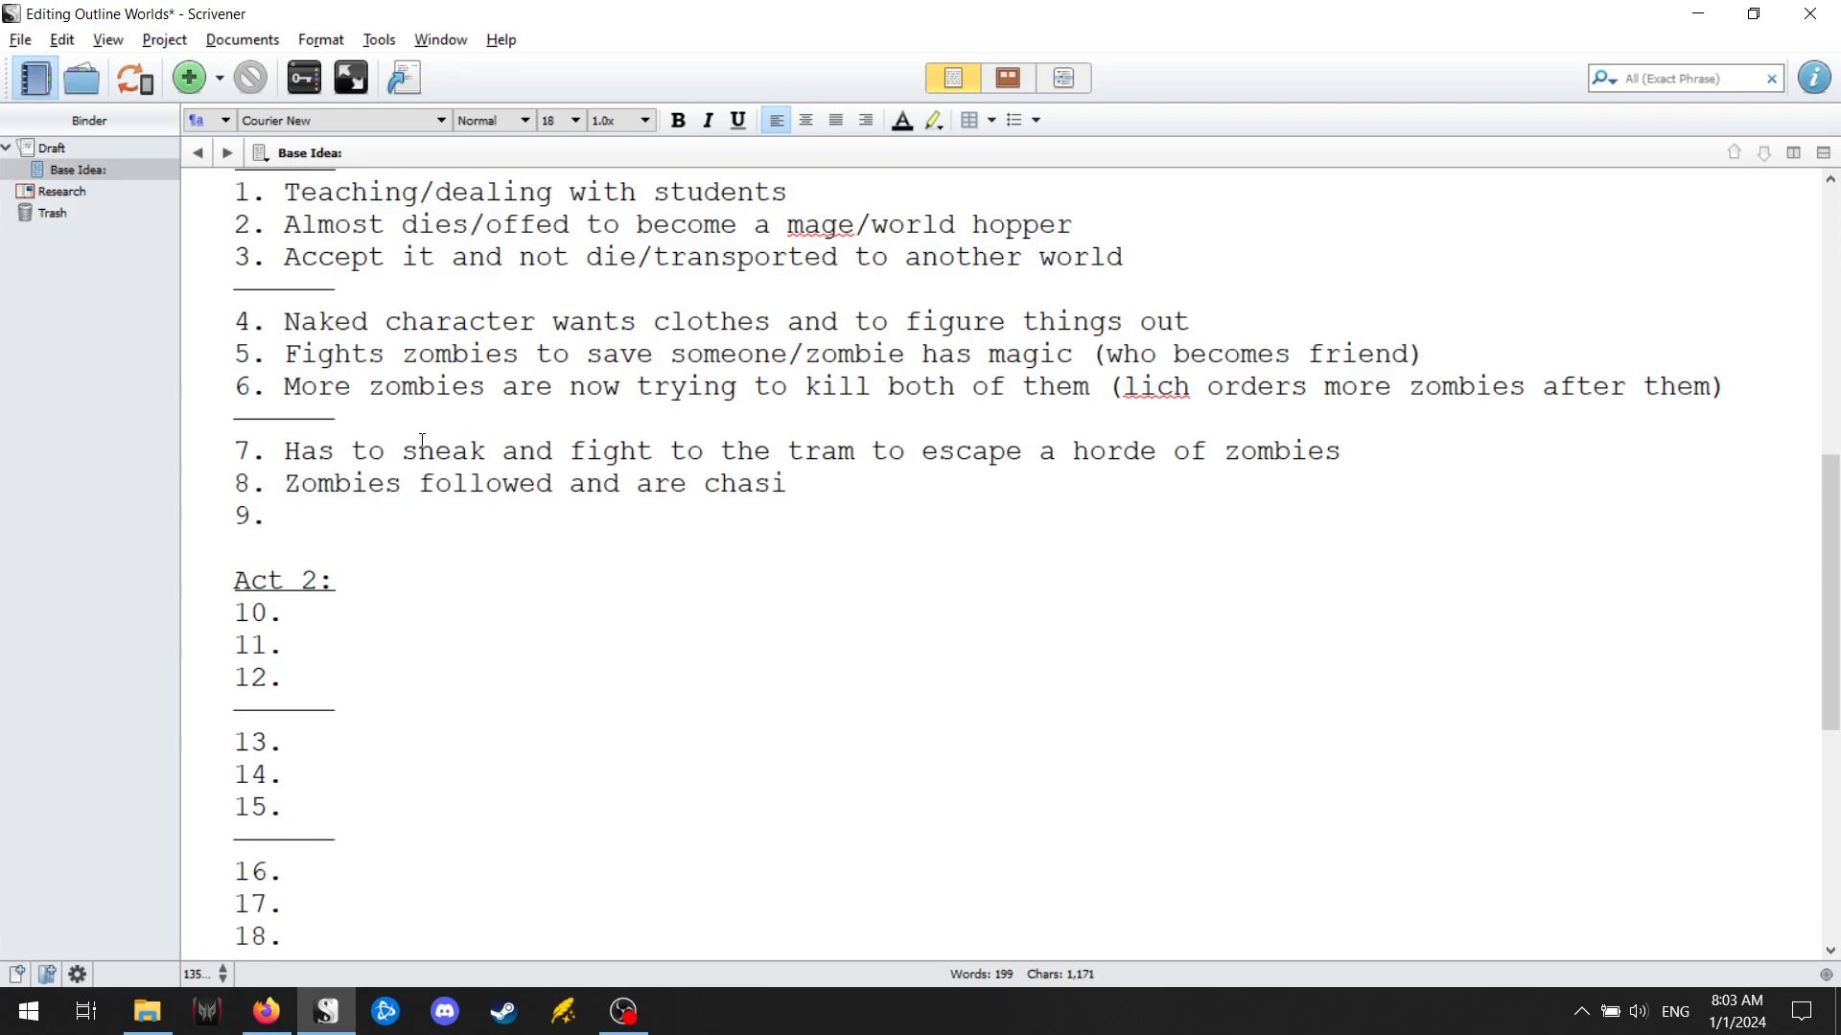
key(BackSpace)
key(BackSpace)
key(BackSpace)
key(BackSpace)
text(/catching up)
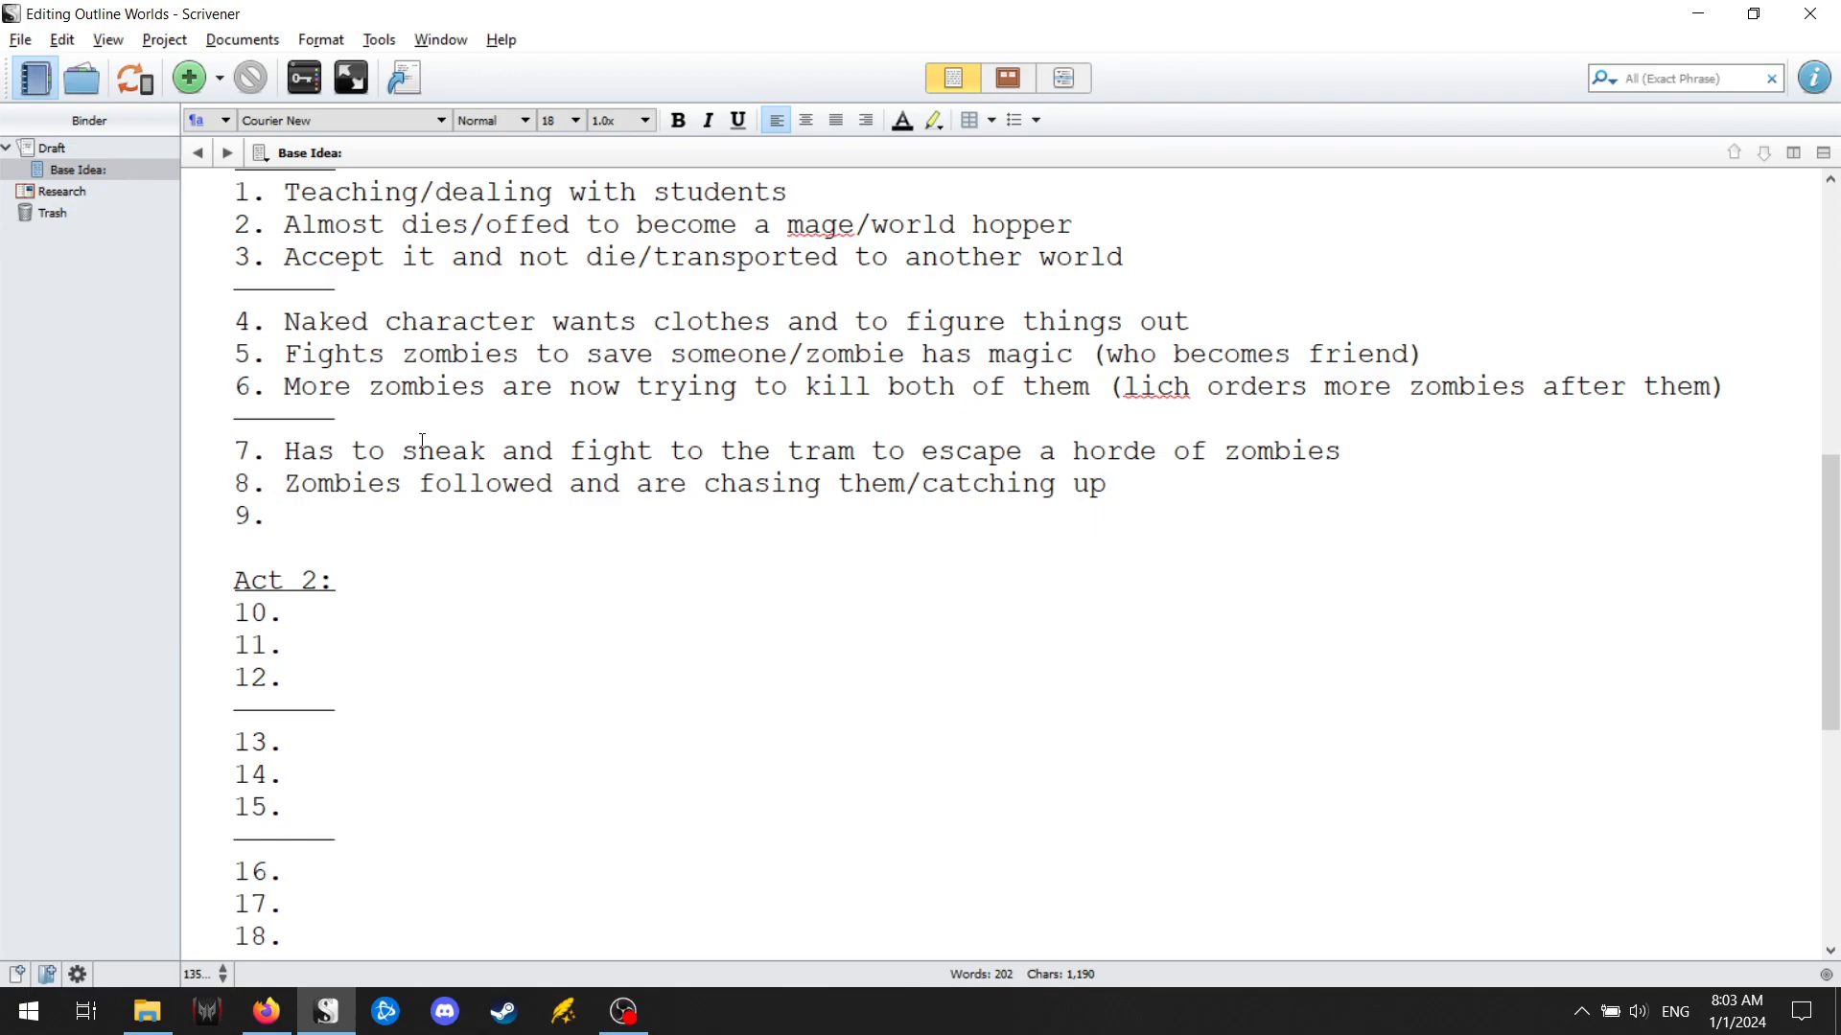
Enter "Learns about magic and defeats the horde (bullet system magic)" as point 9 of Act 1.
text(Learns about magi)
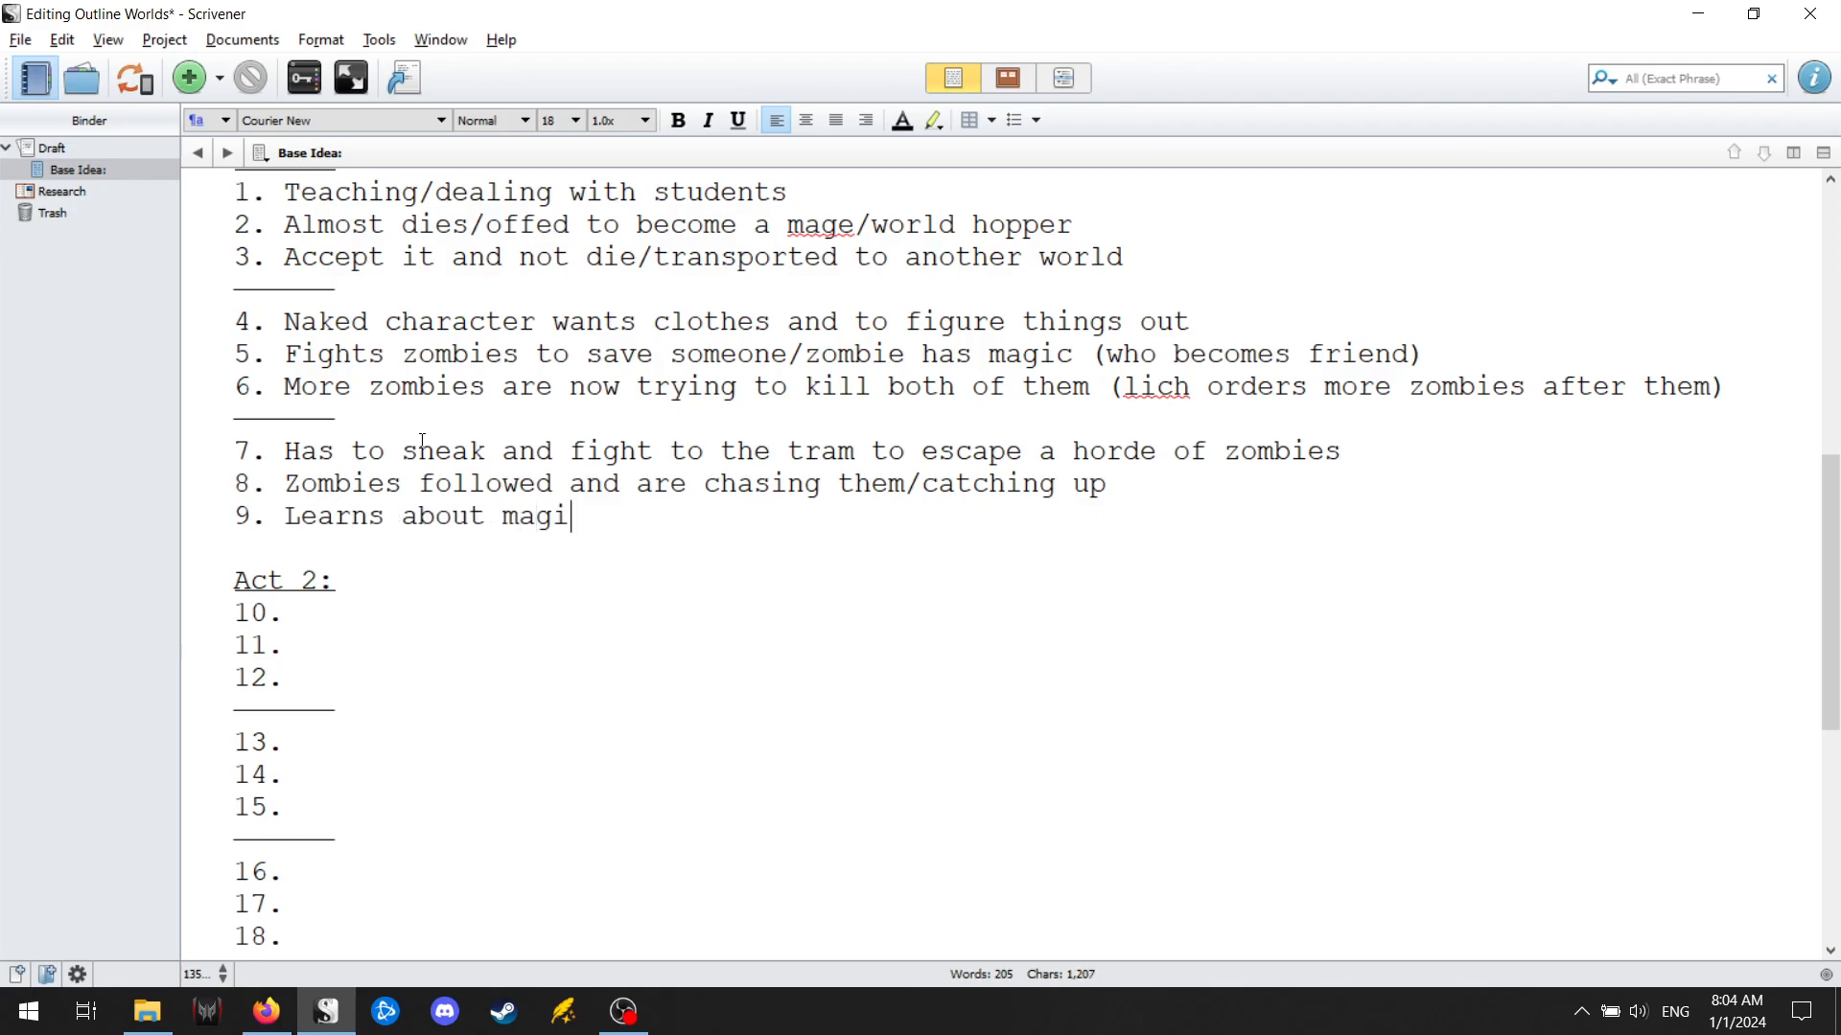
text(c and defeat)
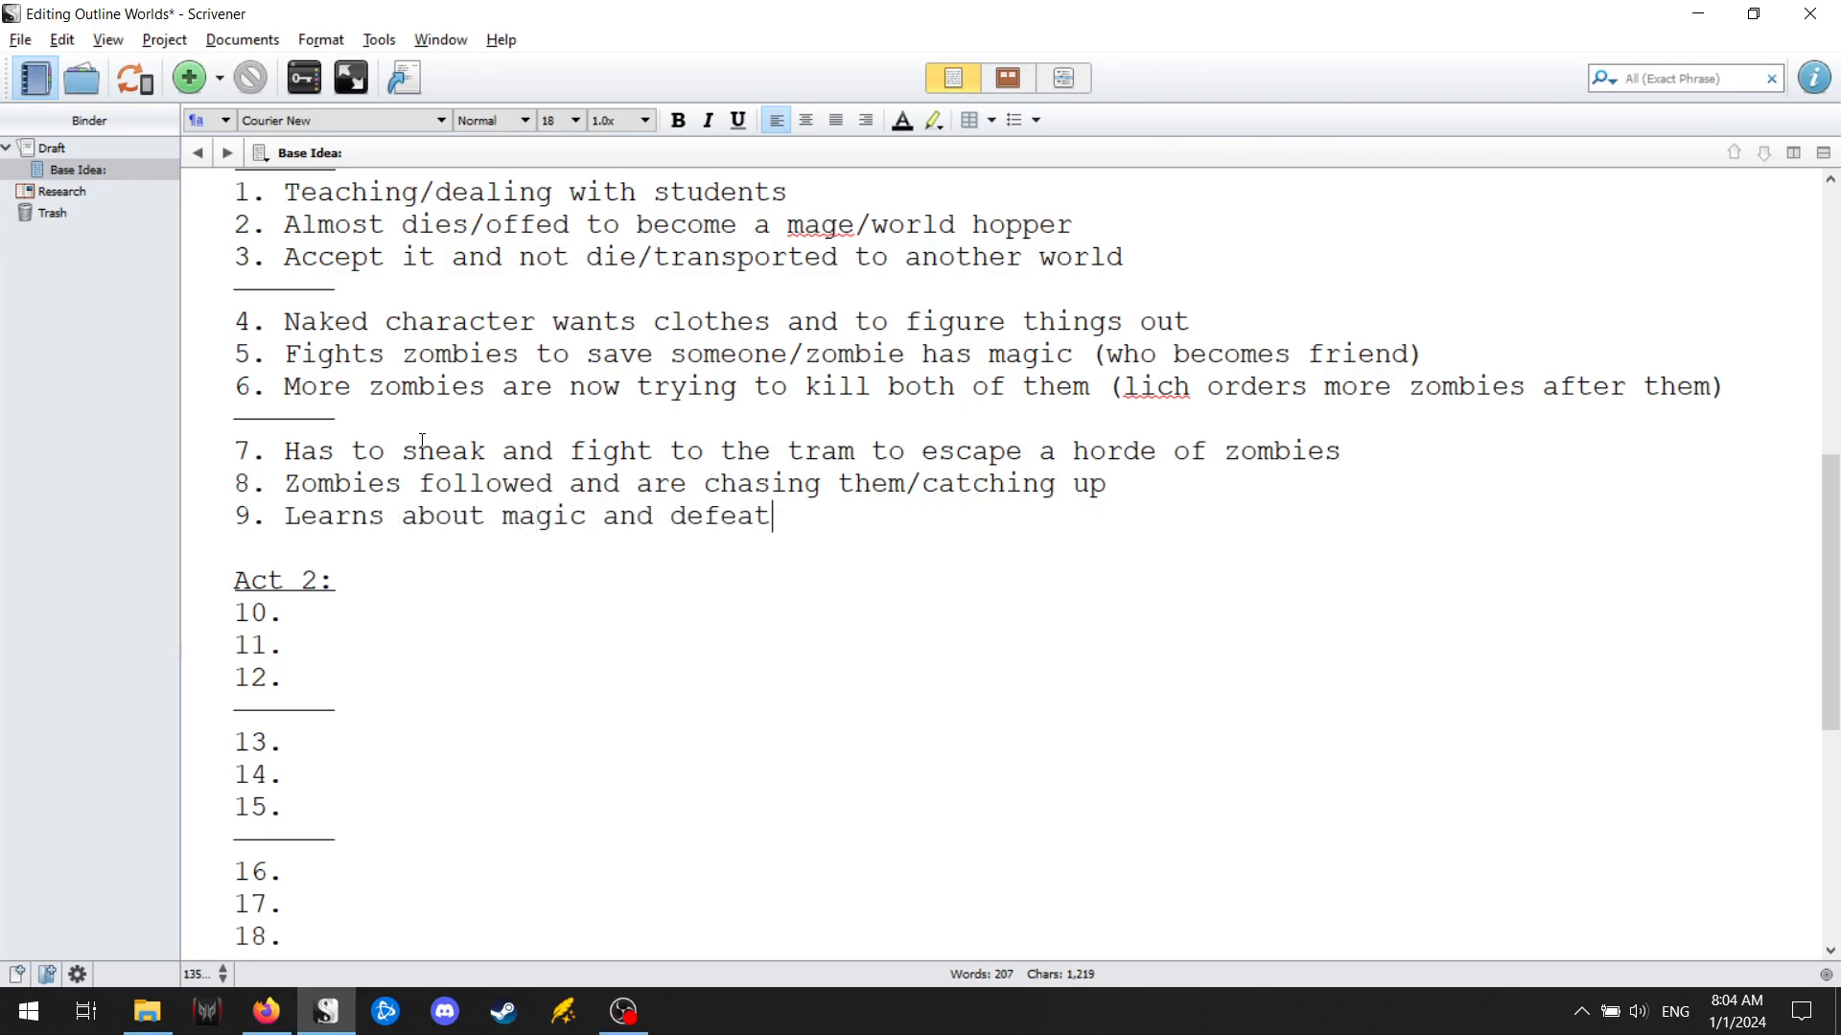
text(s the horde)
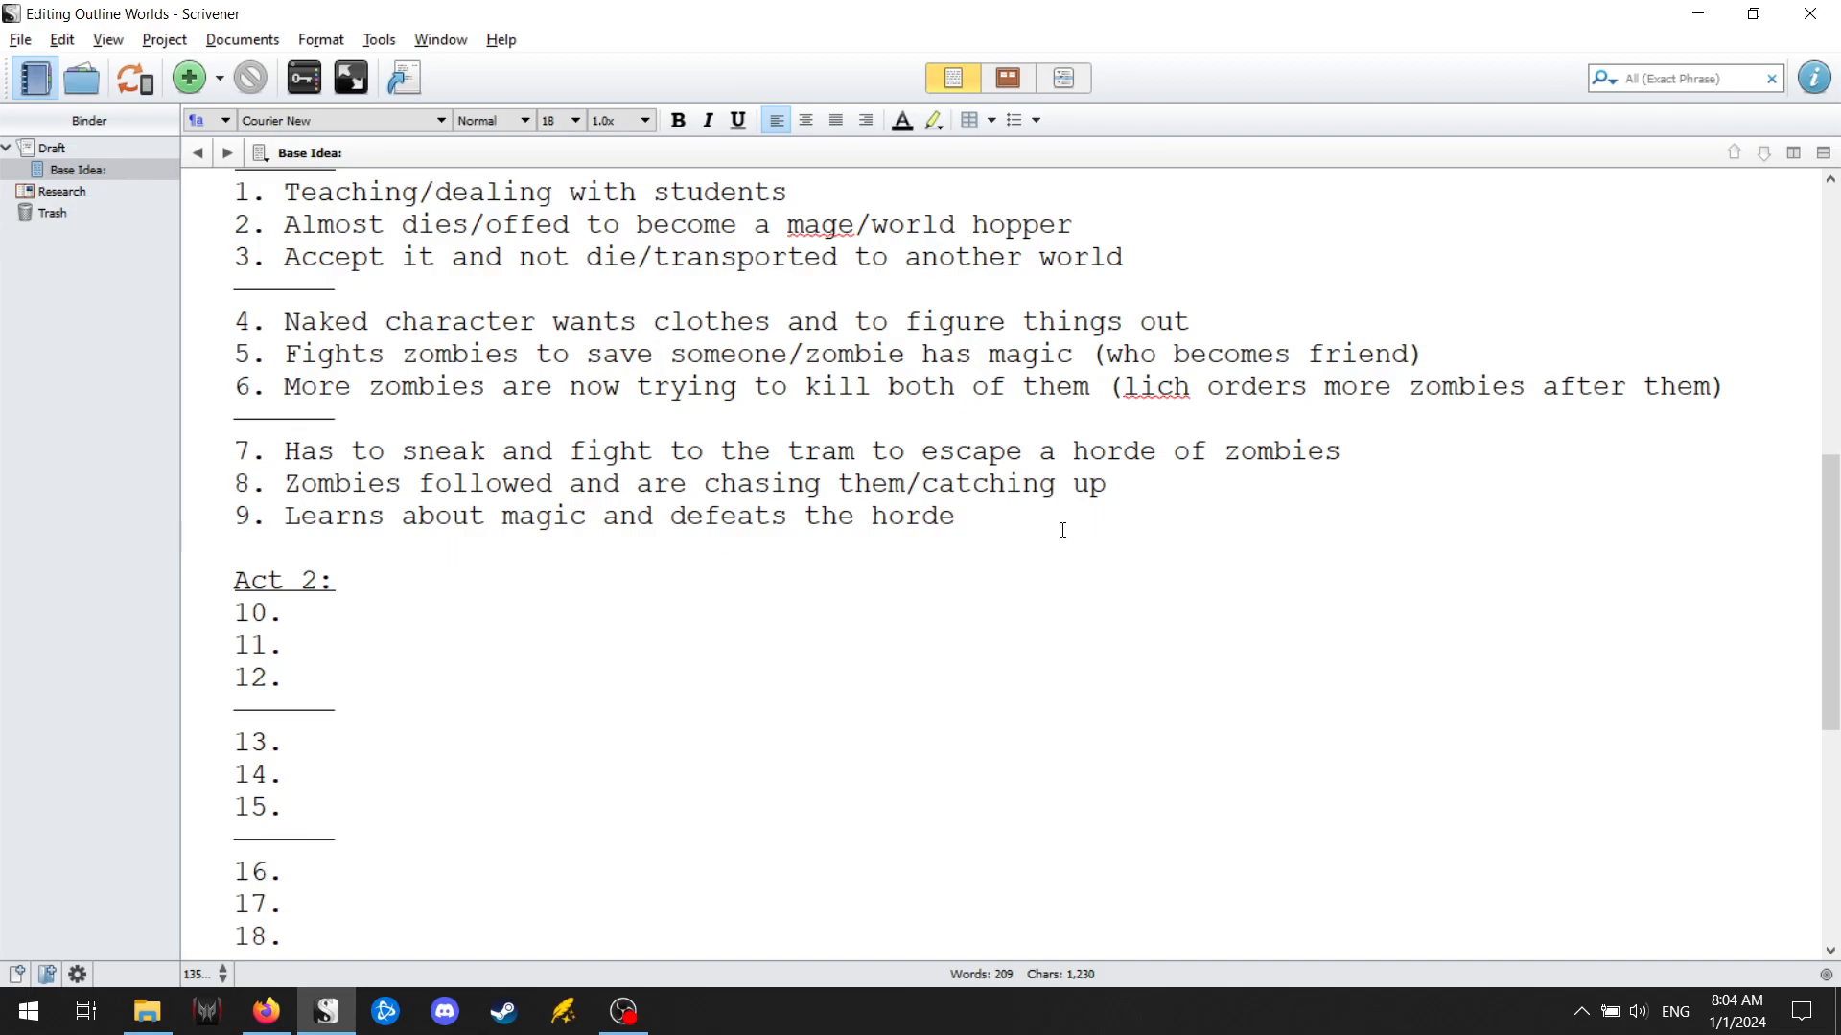
text((bullet syst)
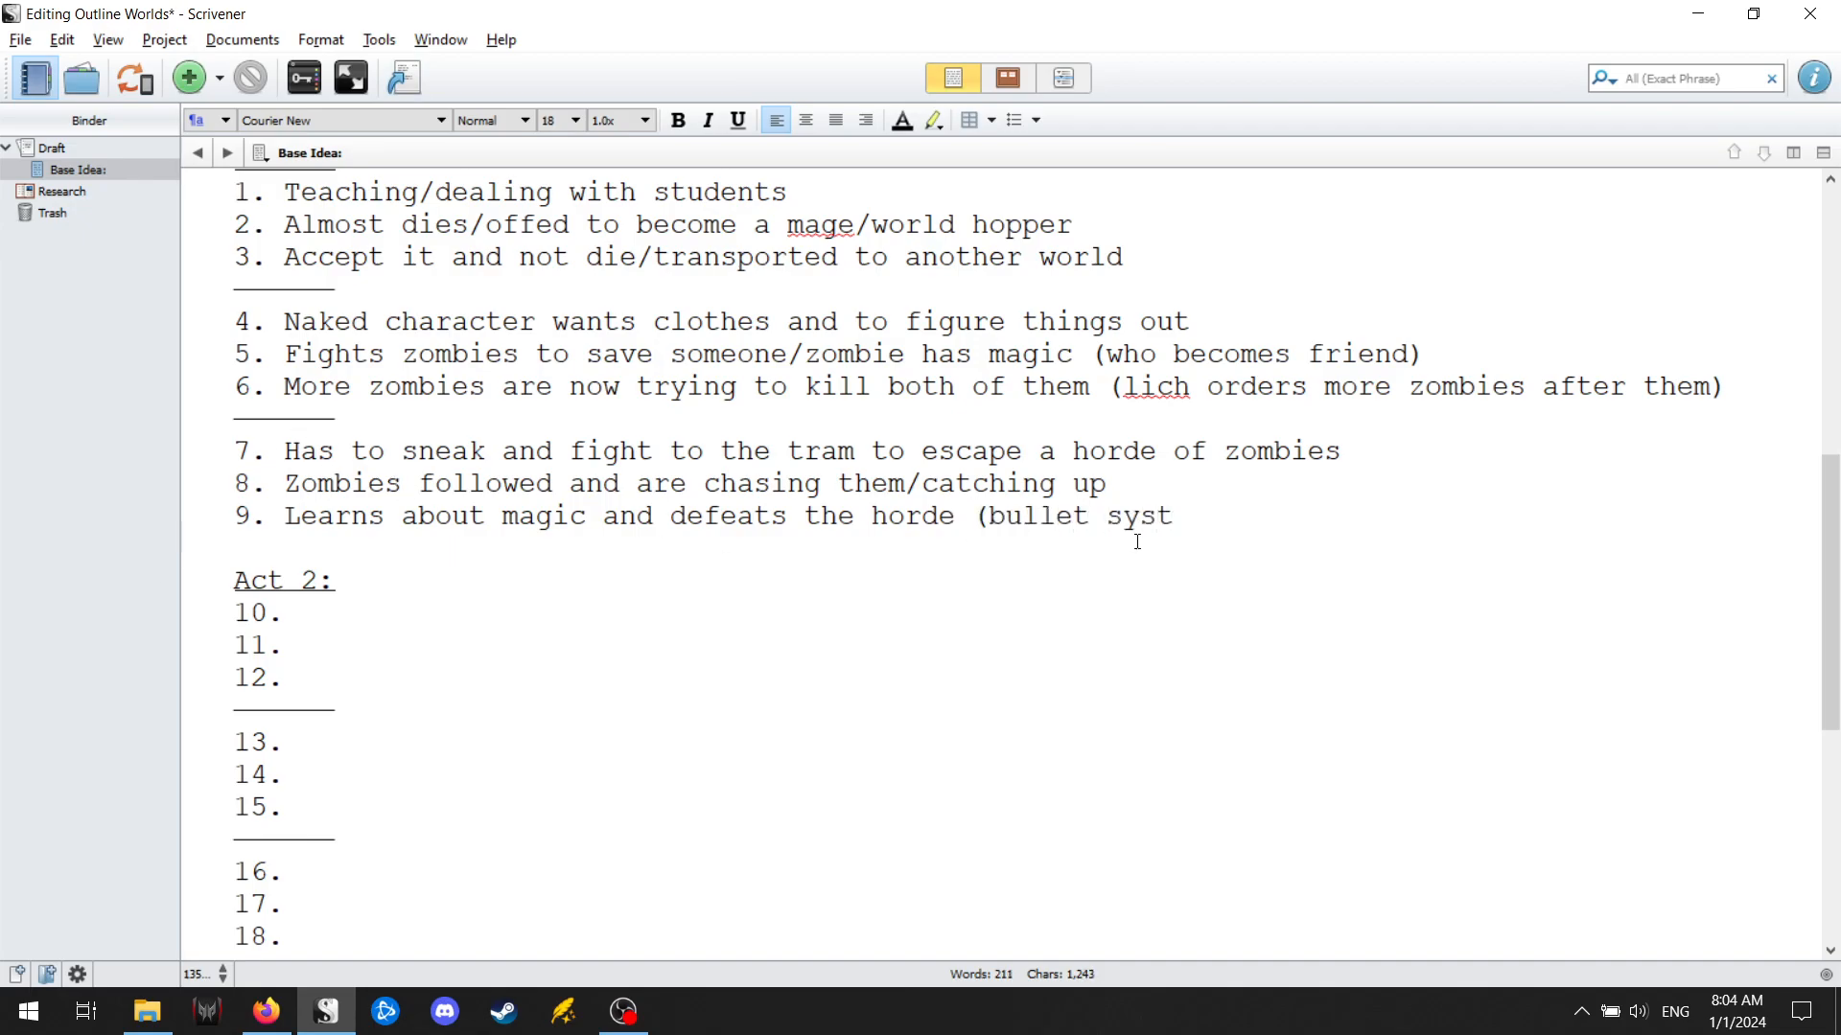
text(em magic))
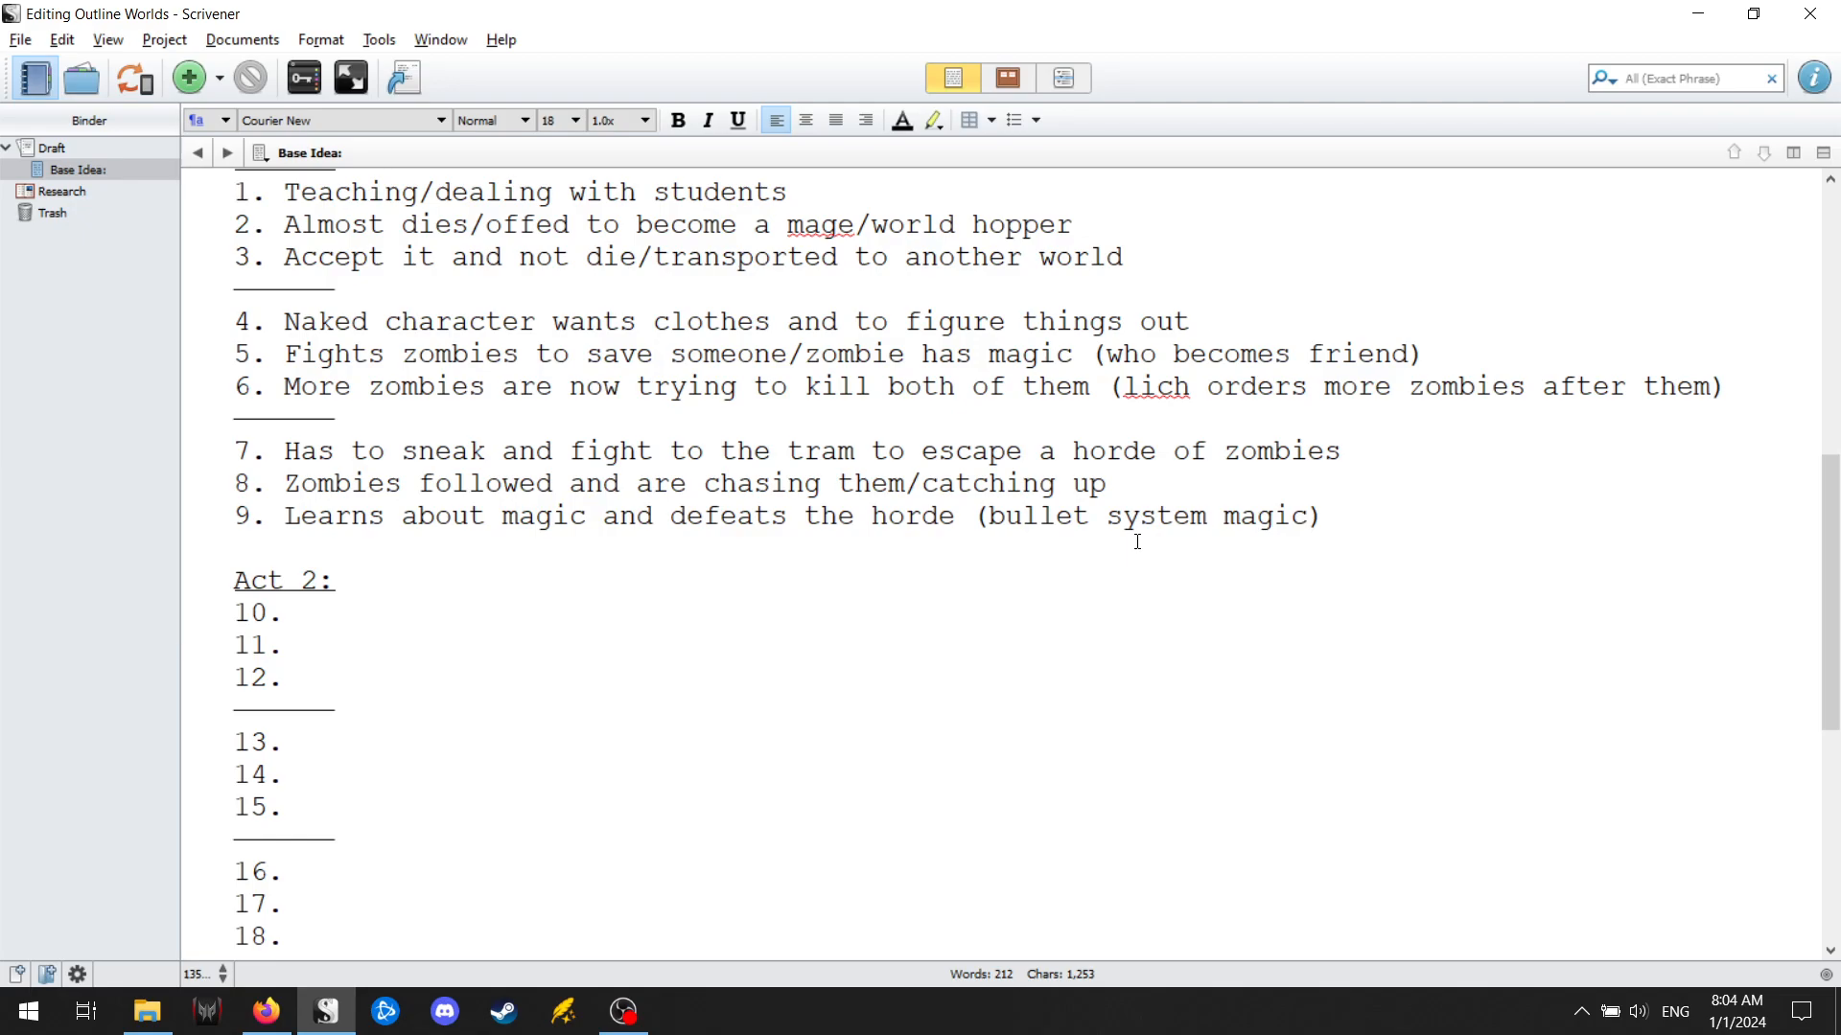
Append "(intro to magic)" to the end of point 7.
click(1543, 442)
text((intro to )
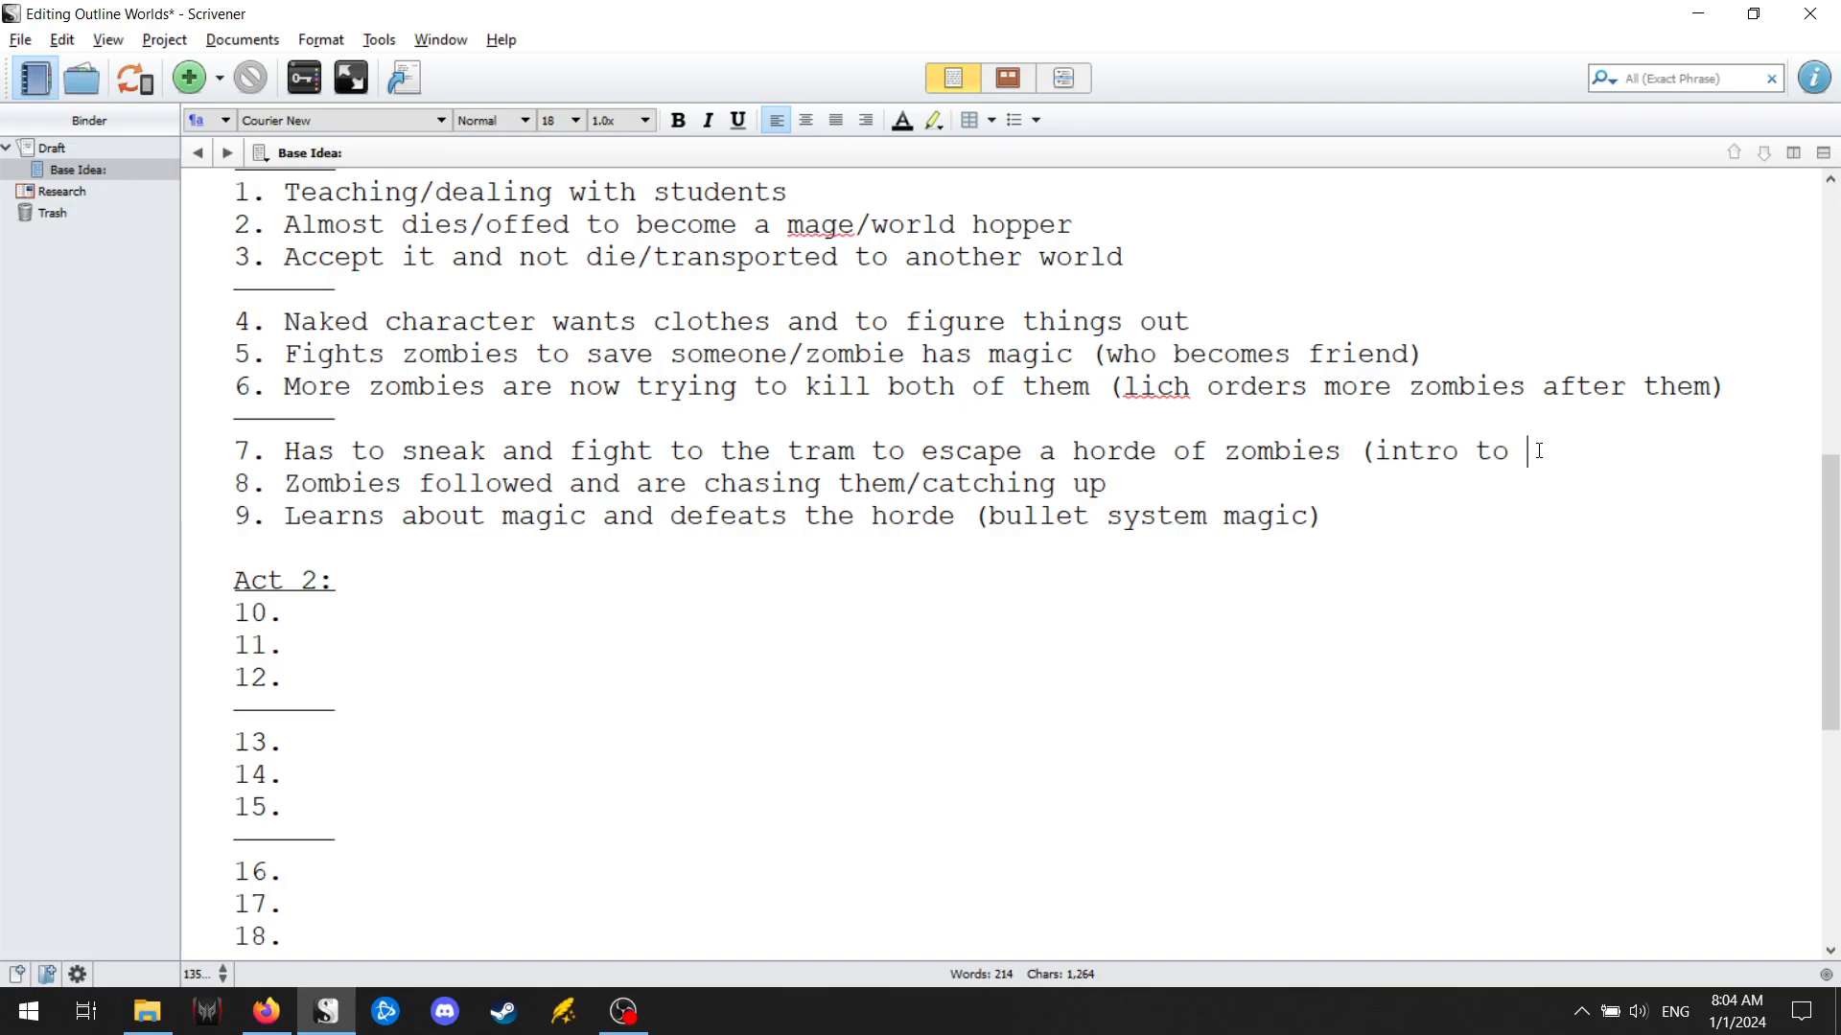
text(magic))
Insert ", and they make it to city" after "horde" in point 9.
click(957, 518)
text(, and ty)
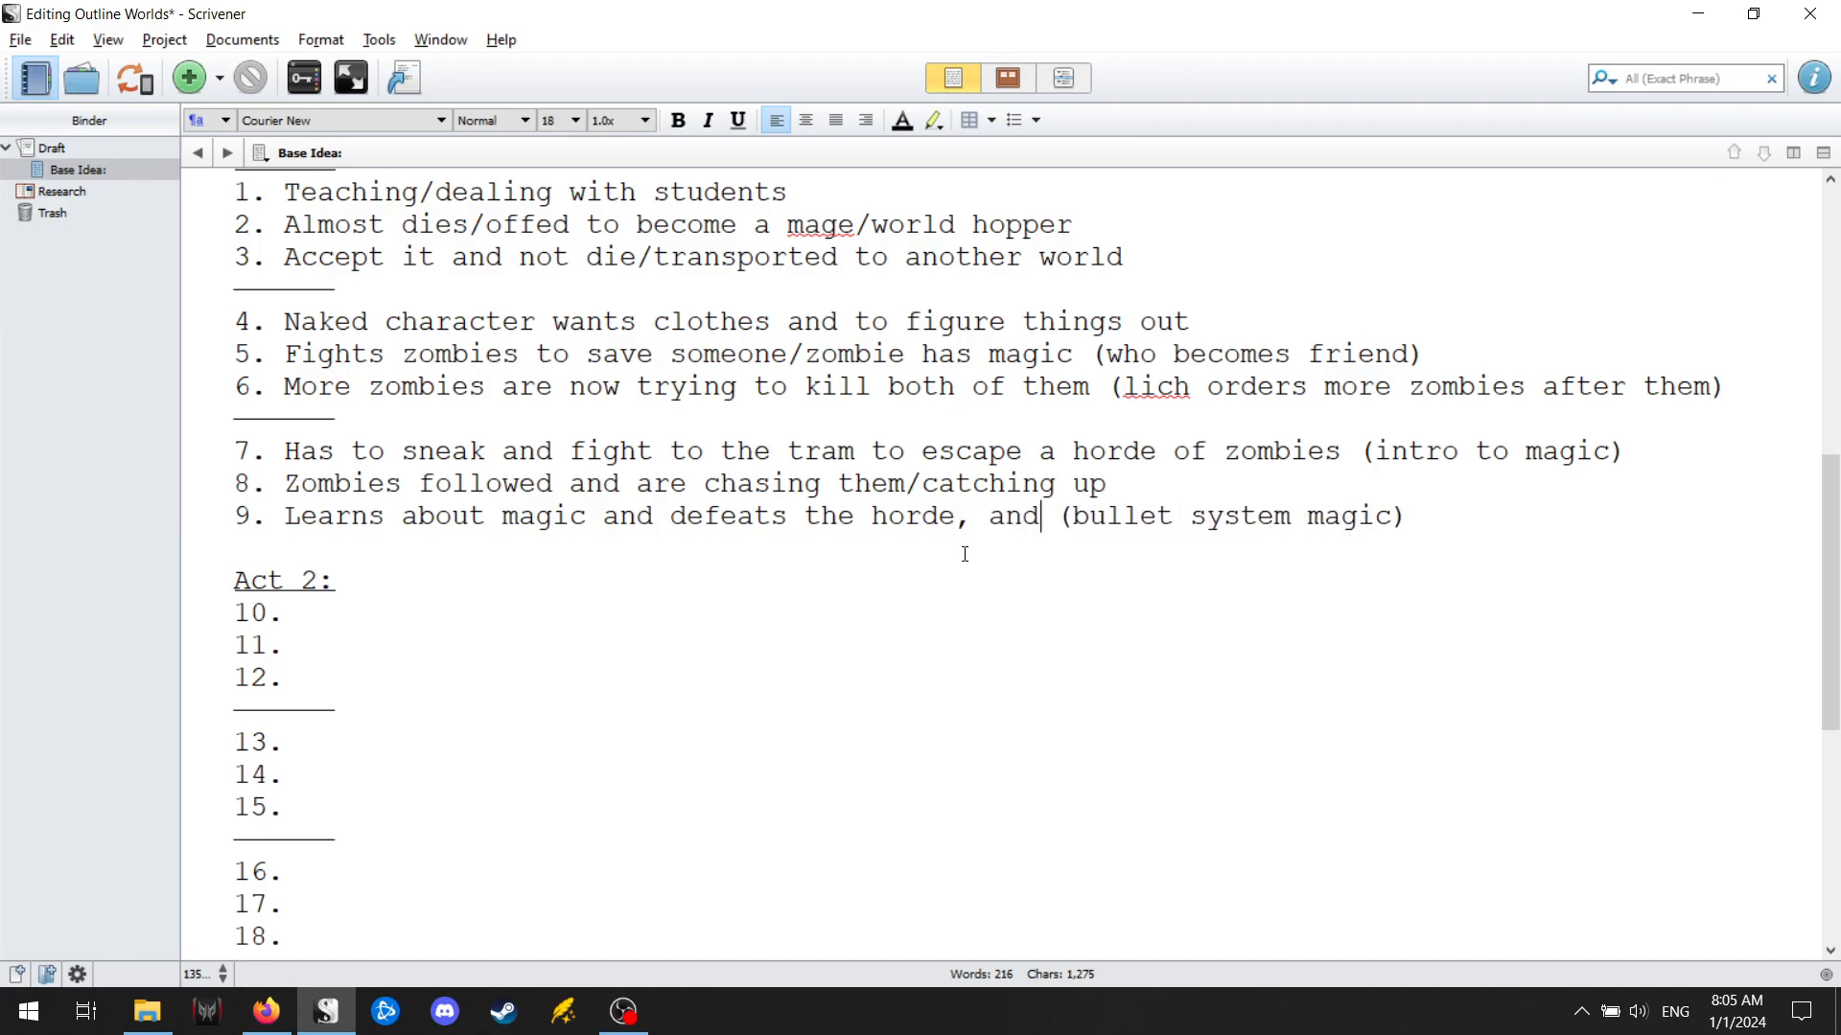
key(BackSpace)
text(hey make it to )
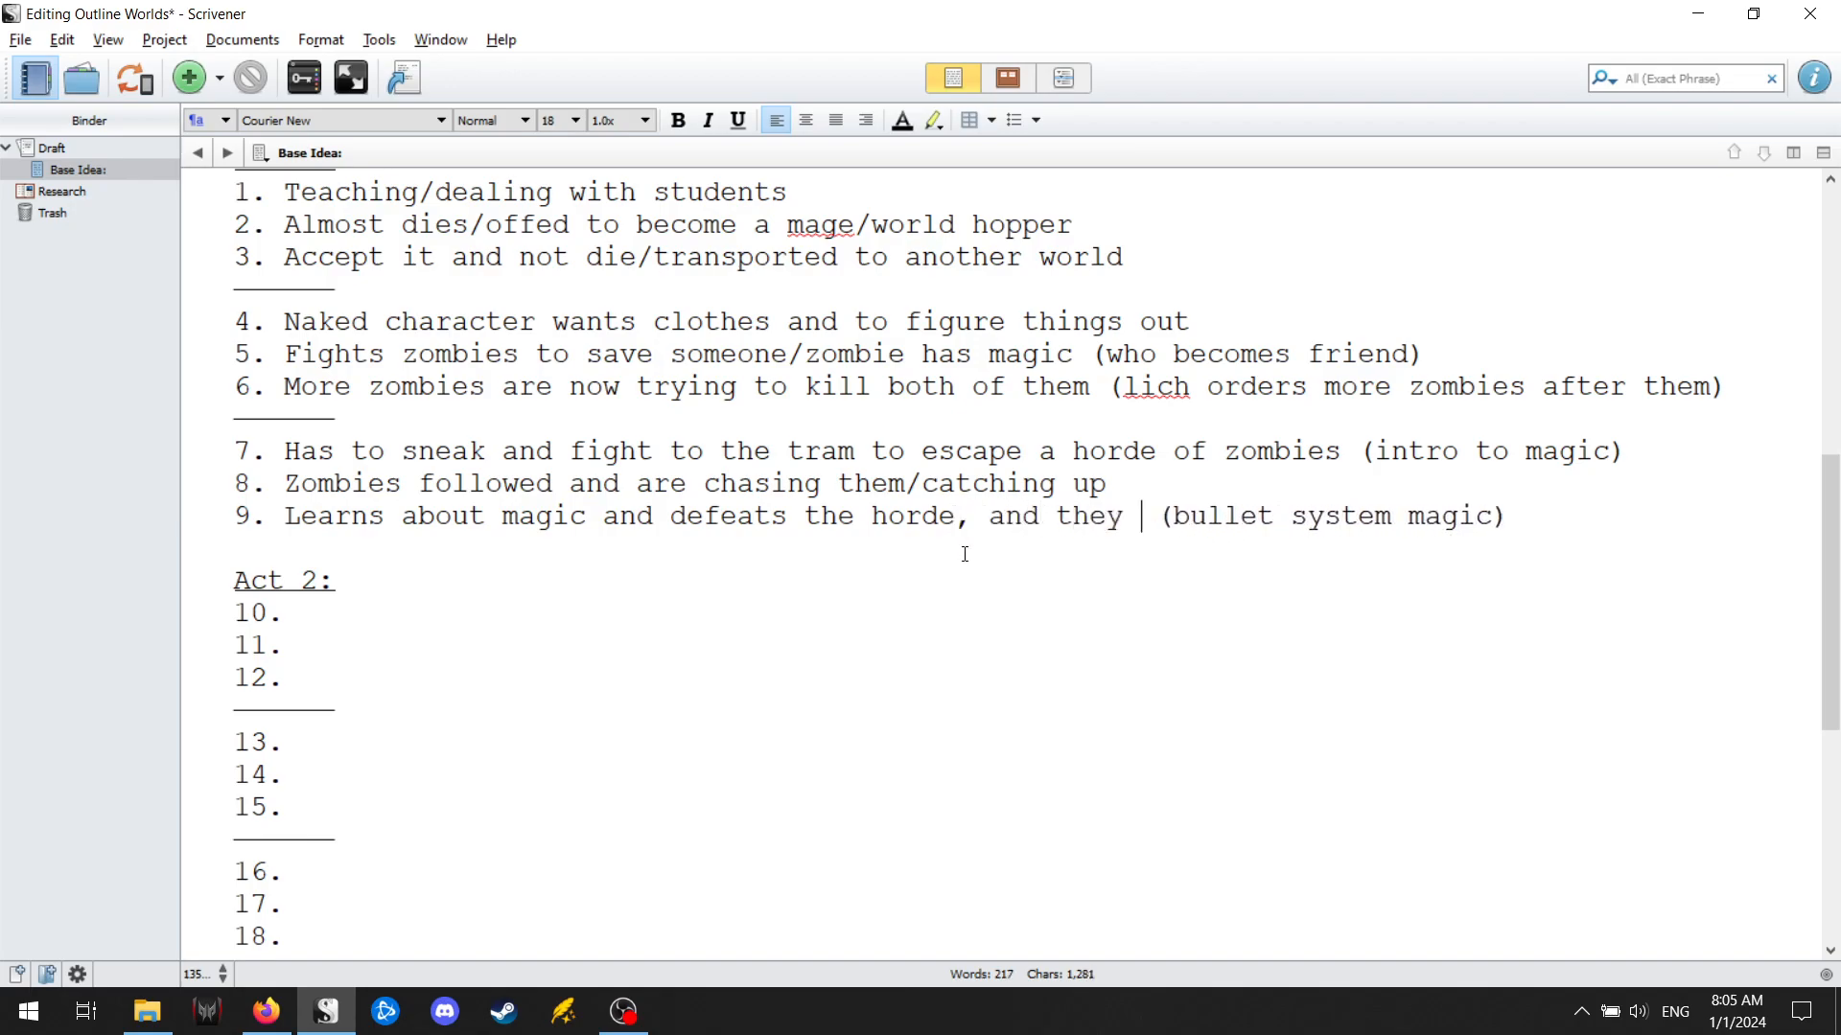
text(city)
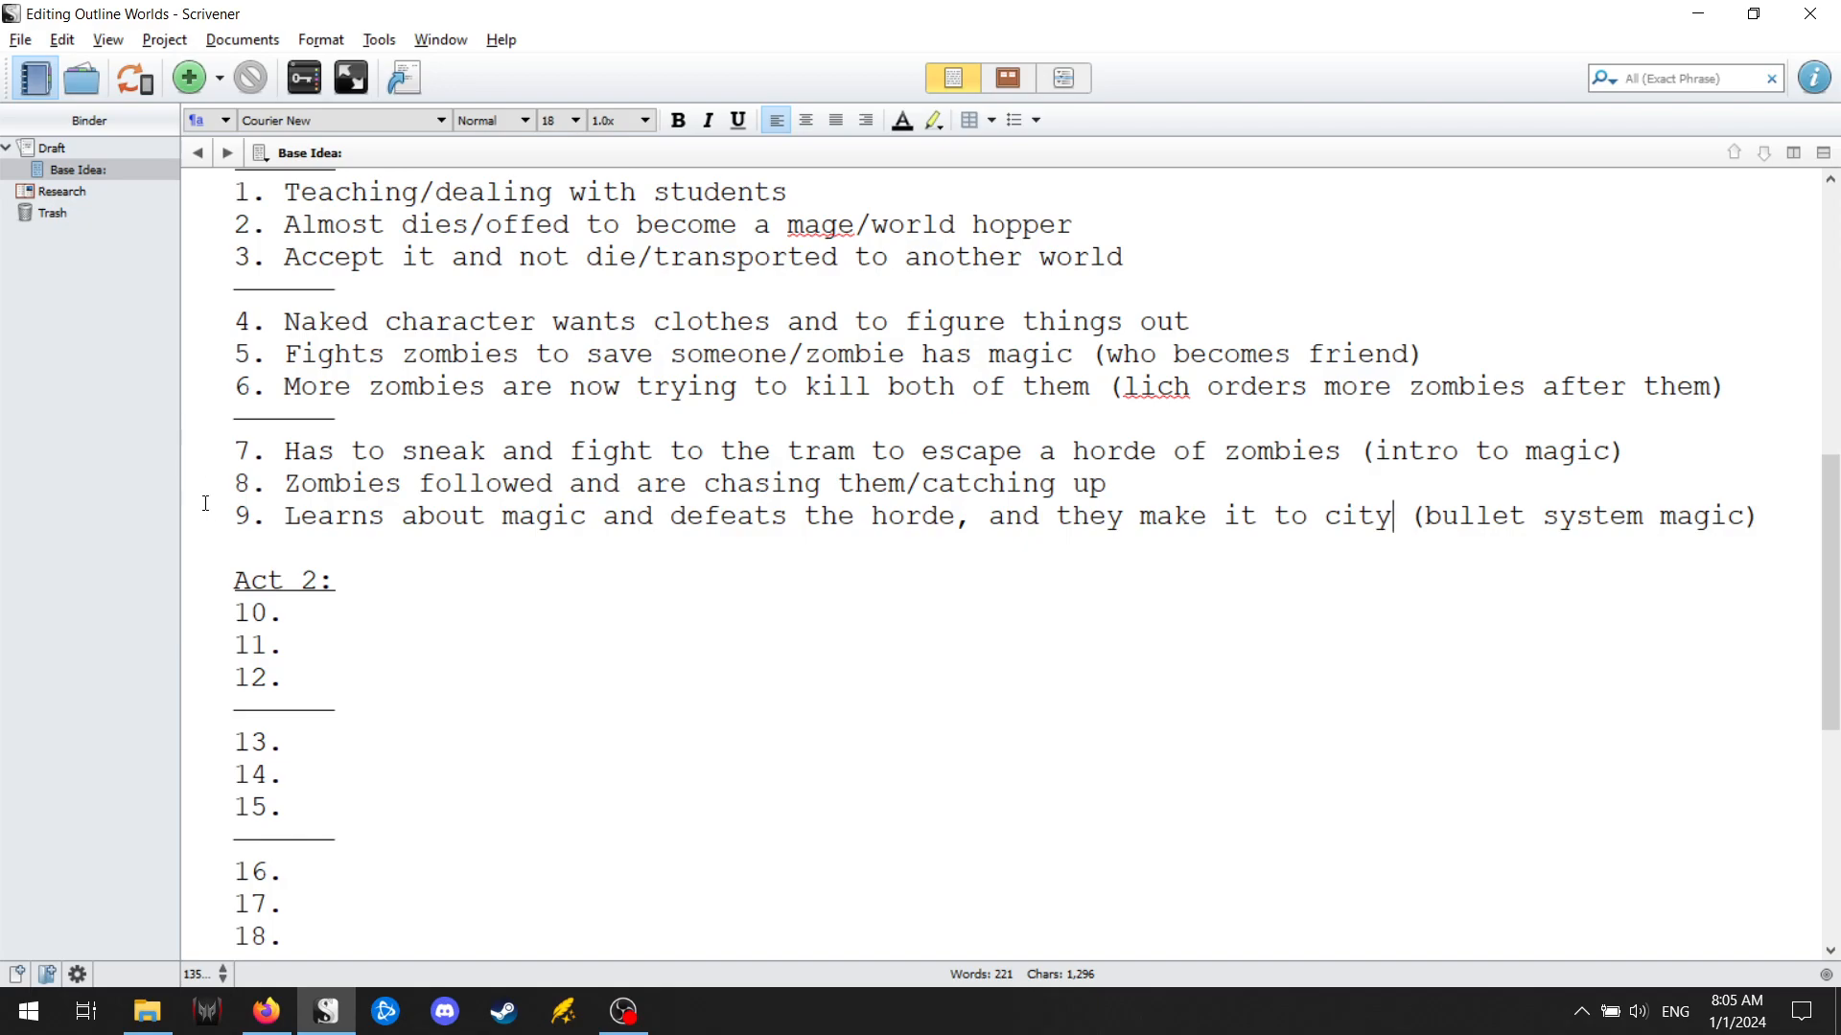
key(alt+Tab)
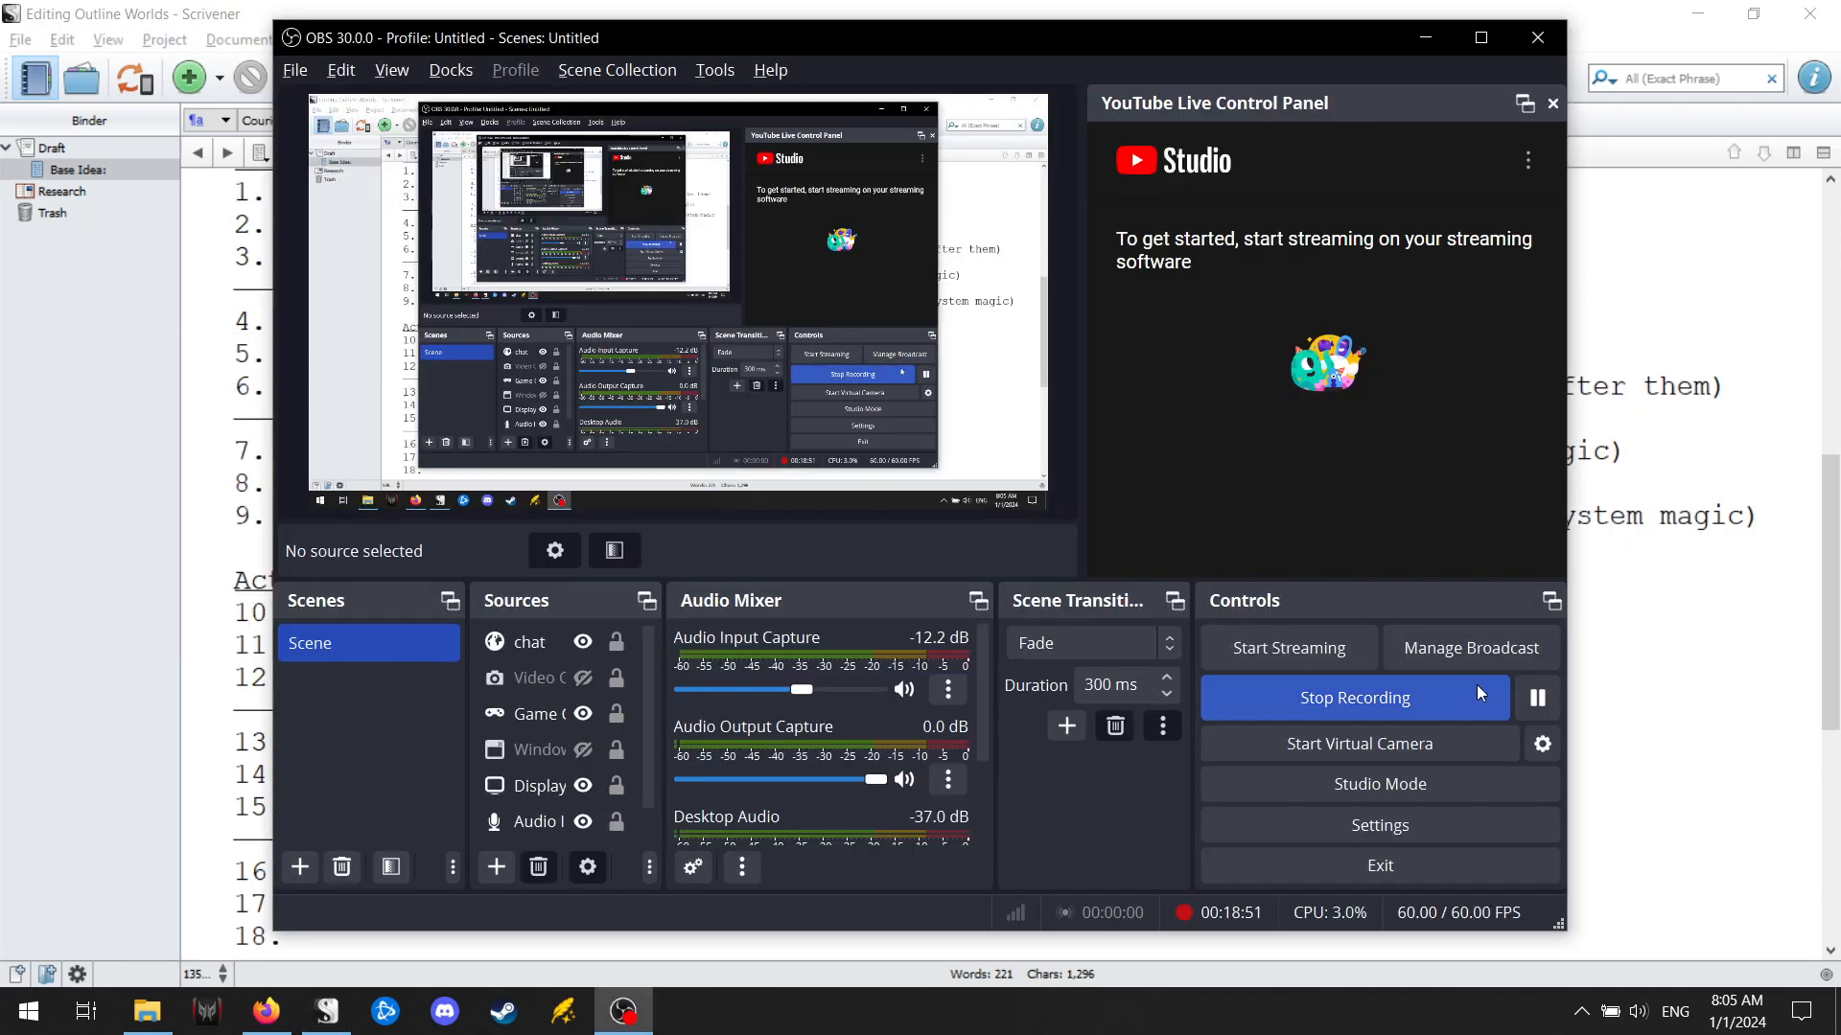
click(1543, 703)
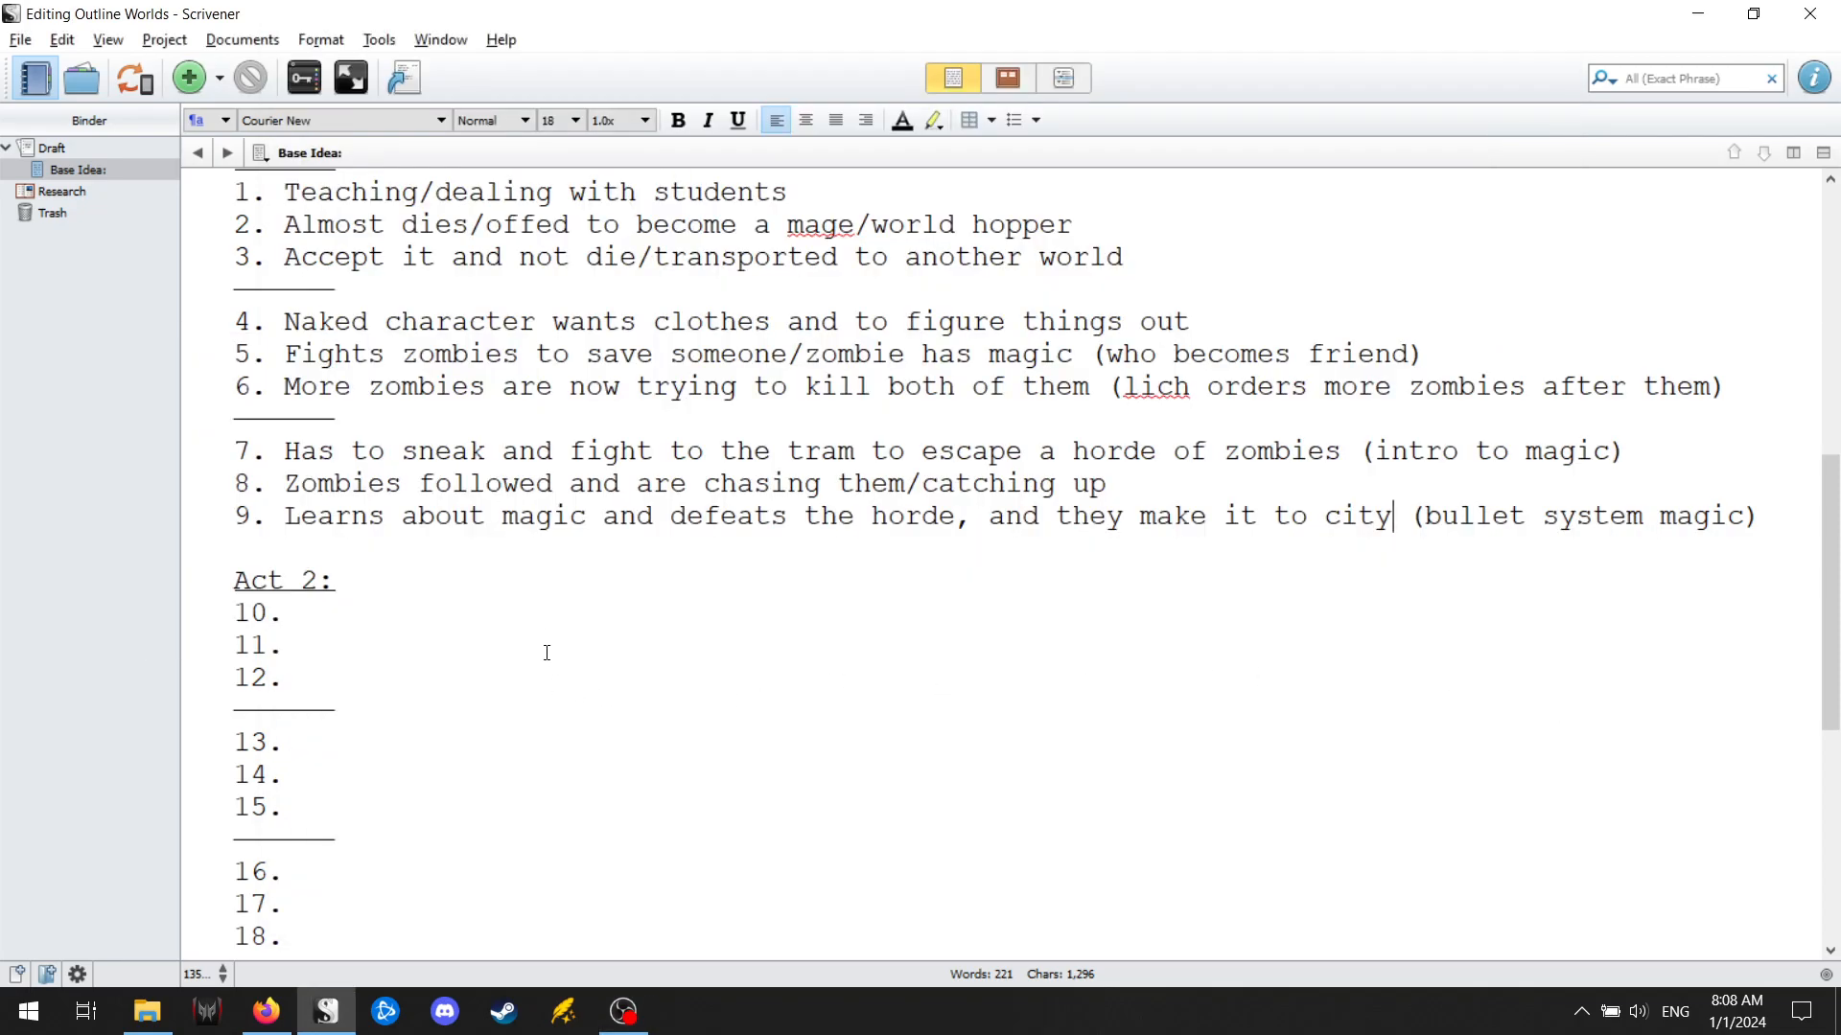
Enter "In the new city, has to deal with friend's father (evil like his)" as point 10 of Act 2.
click(564, 612)
text(In the new )
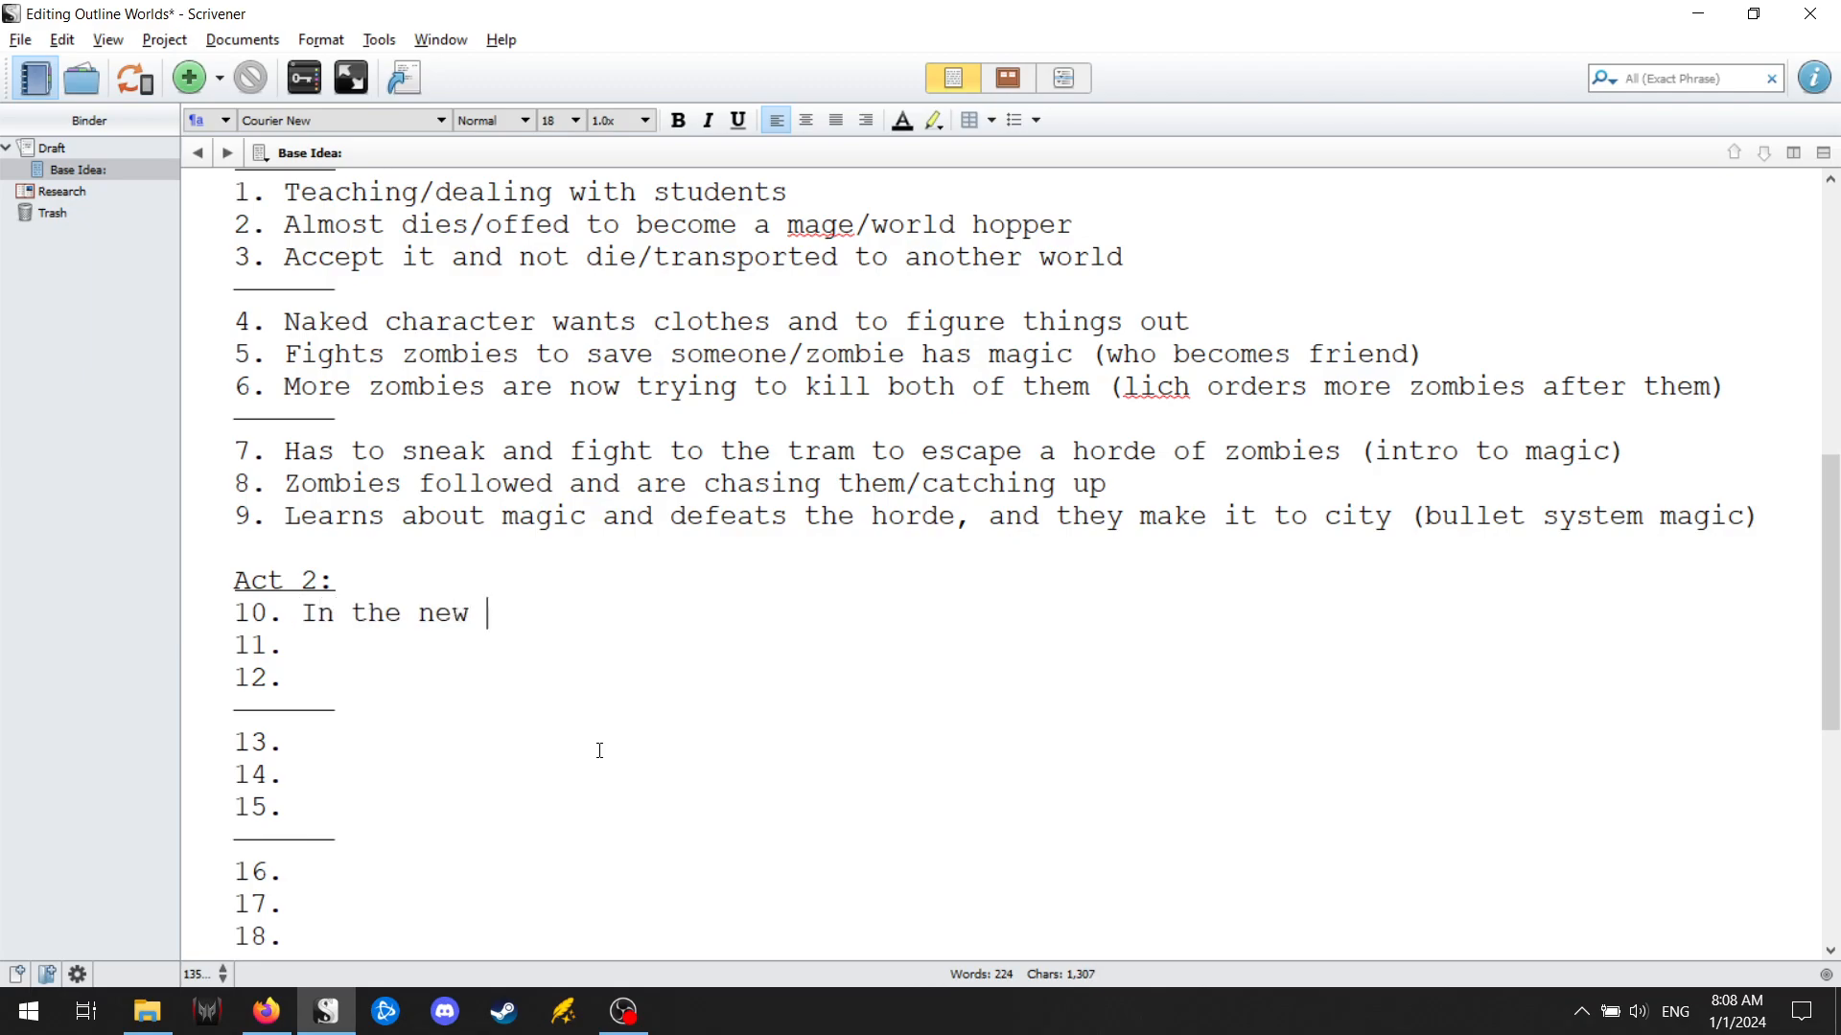
text(city, has to deal wi)
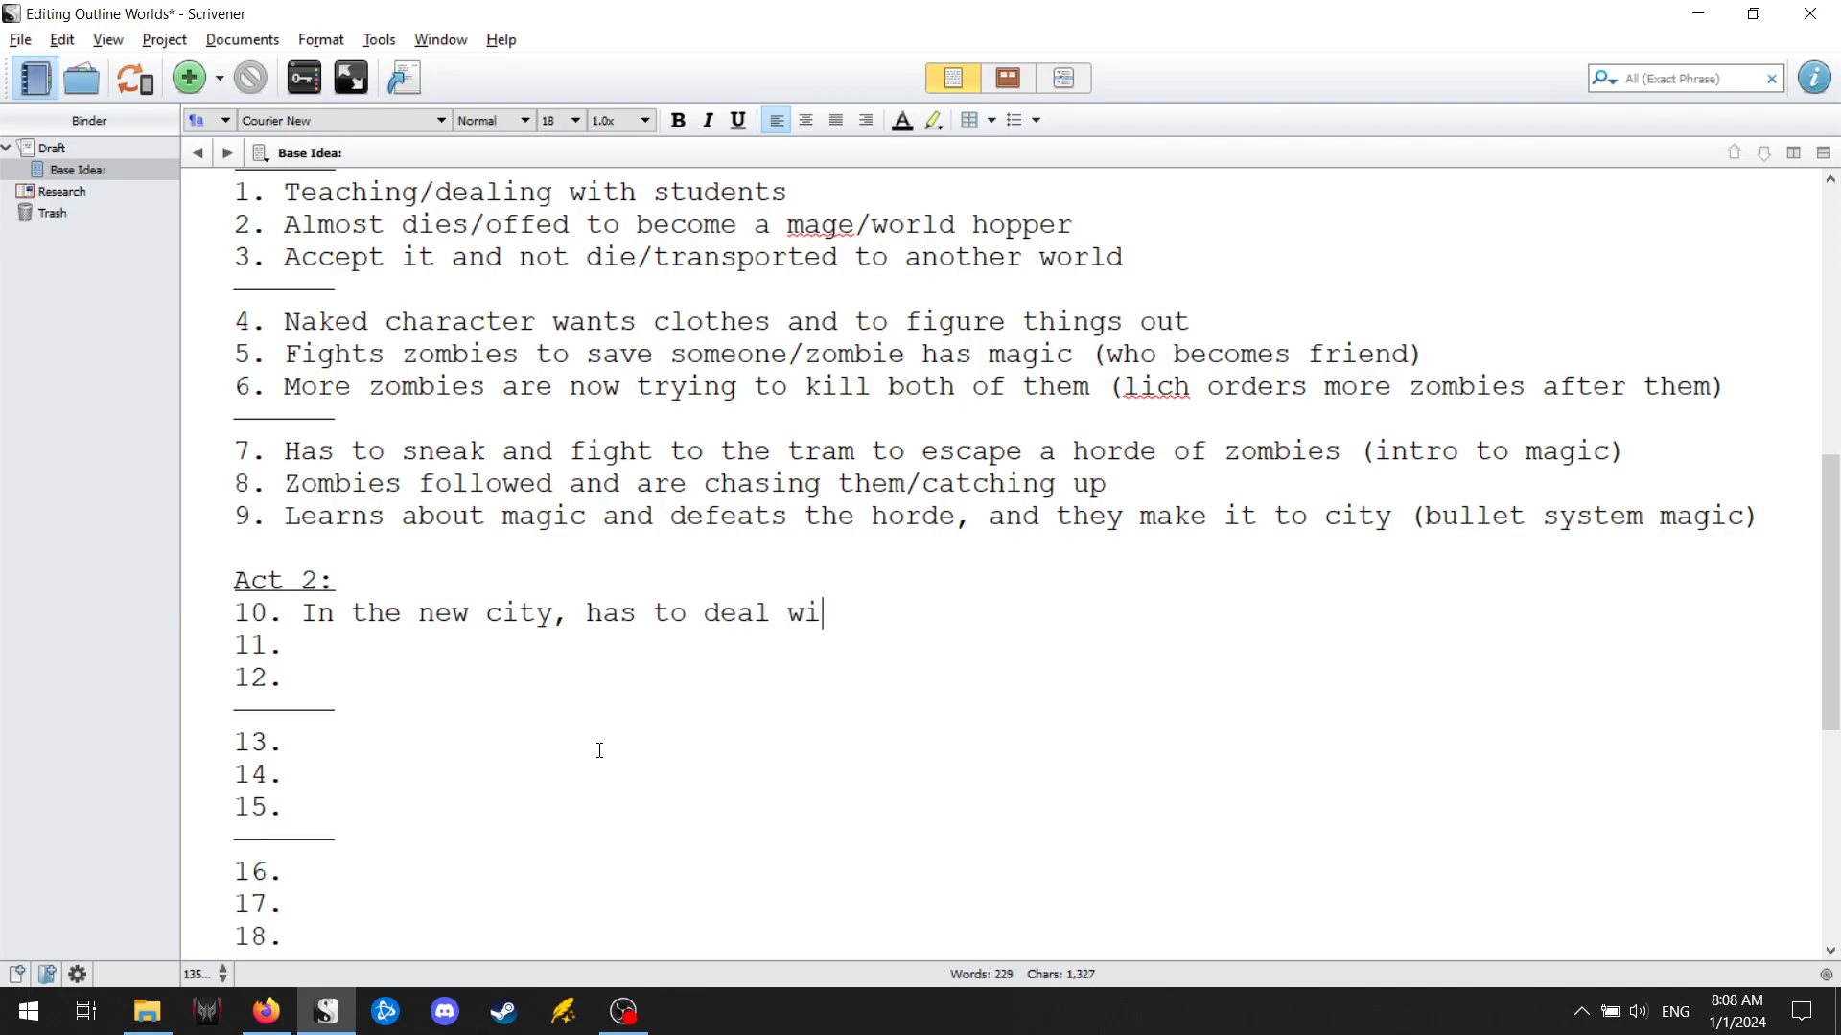
text(th friend's fa)
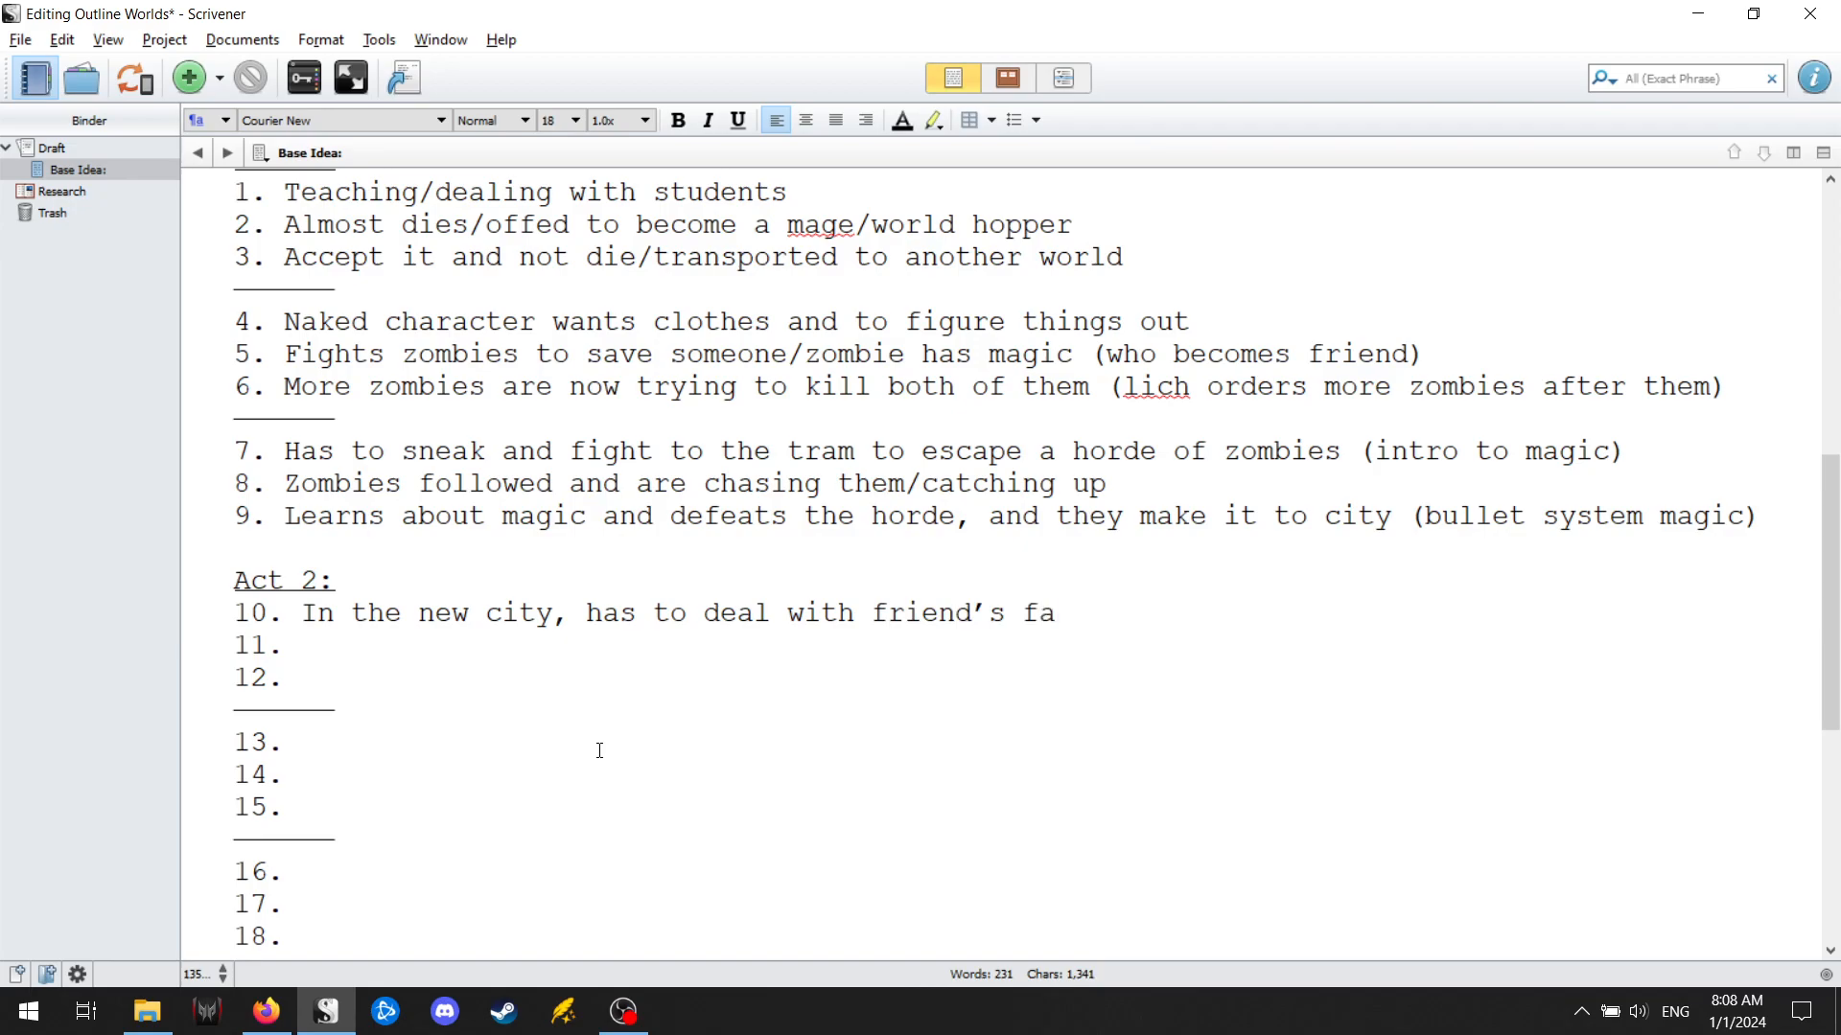
key(BackSpace)
key(BackSpace)
text(father (evil like his))
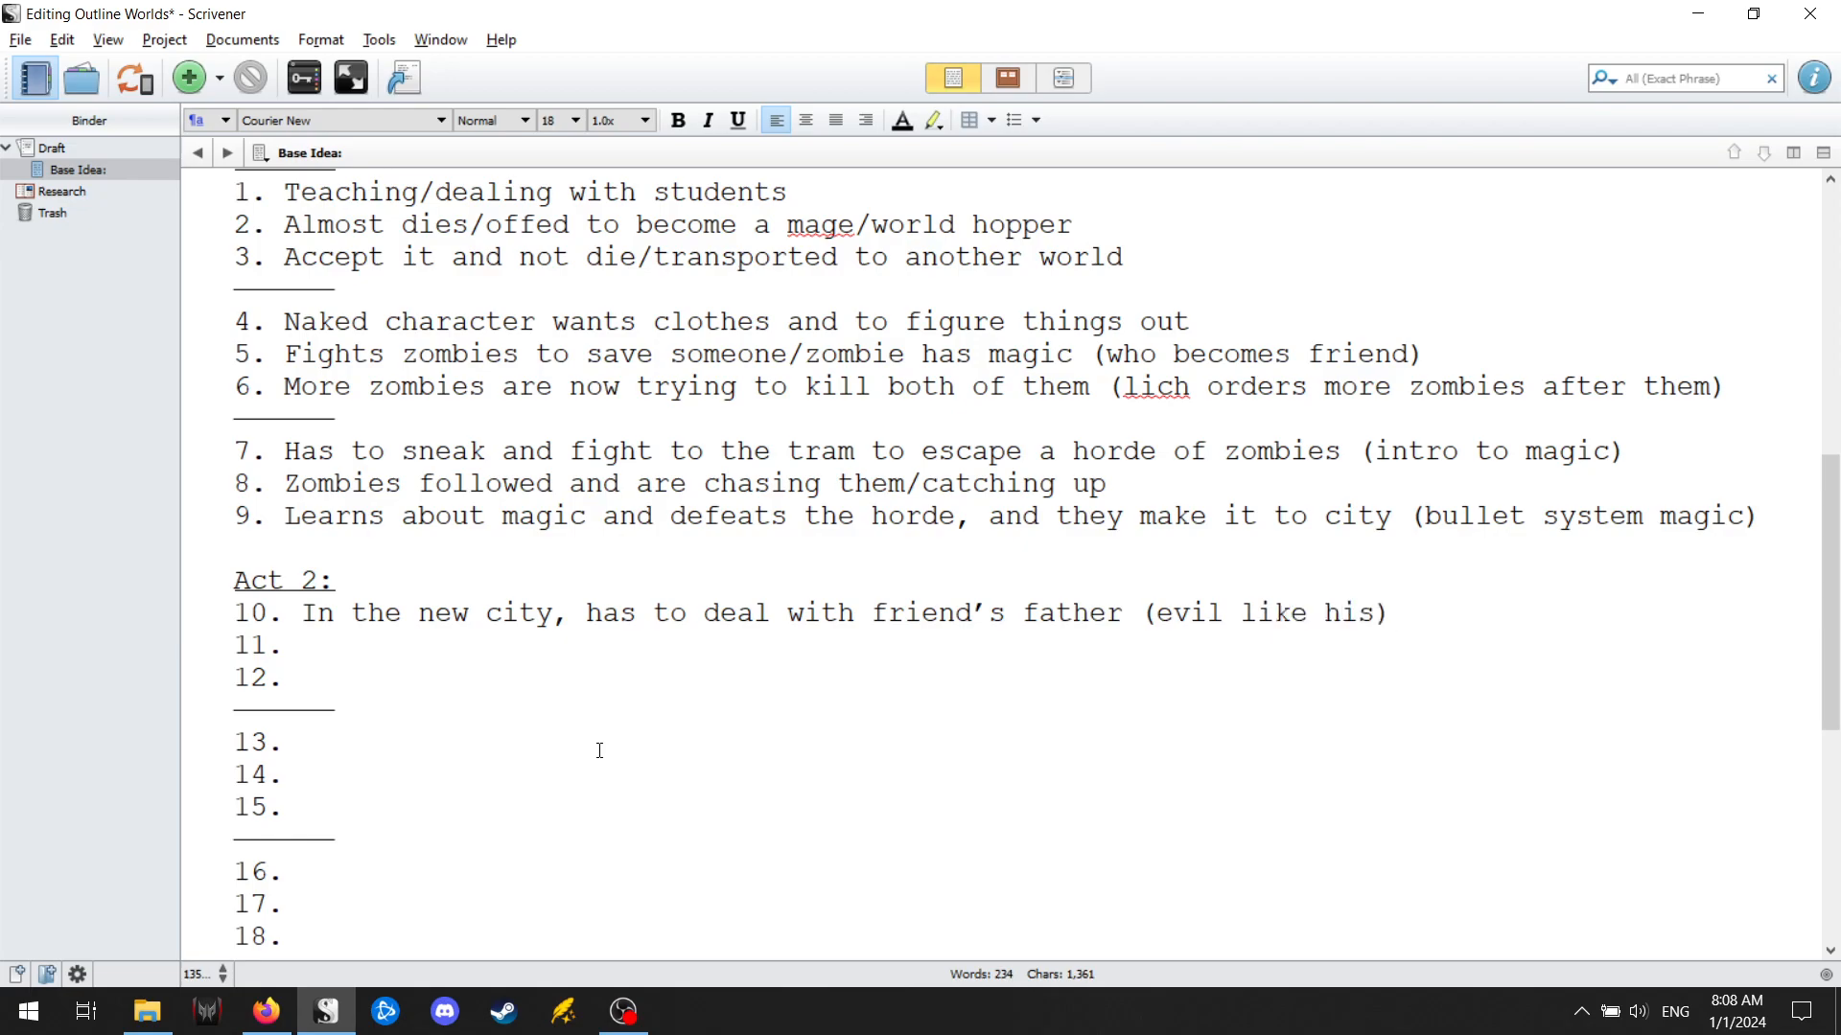
text( and gets accustom to things.)
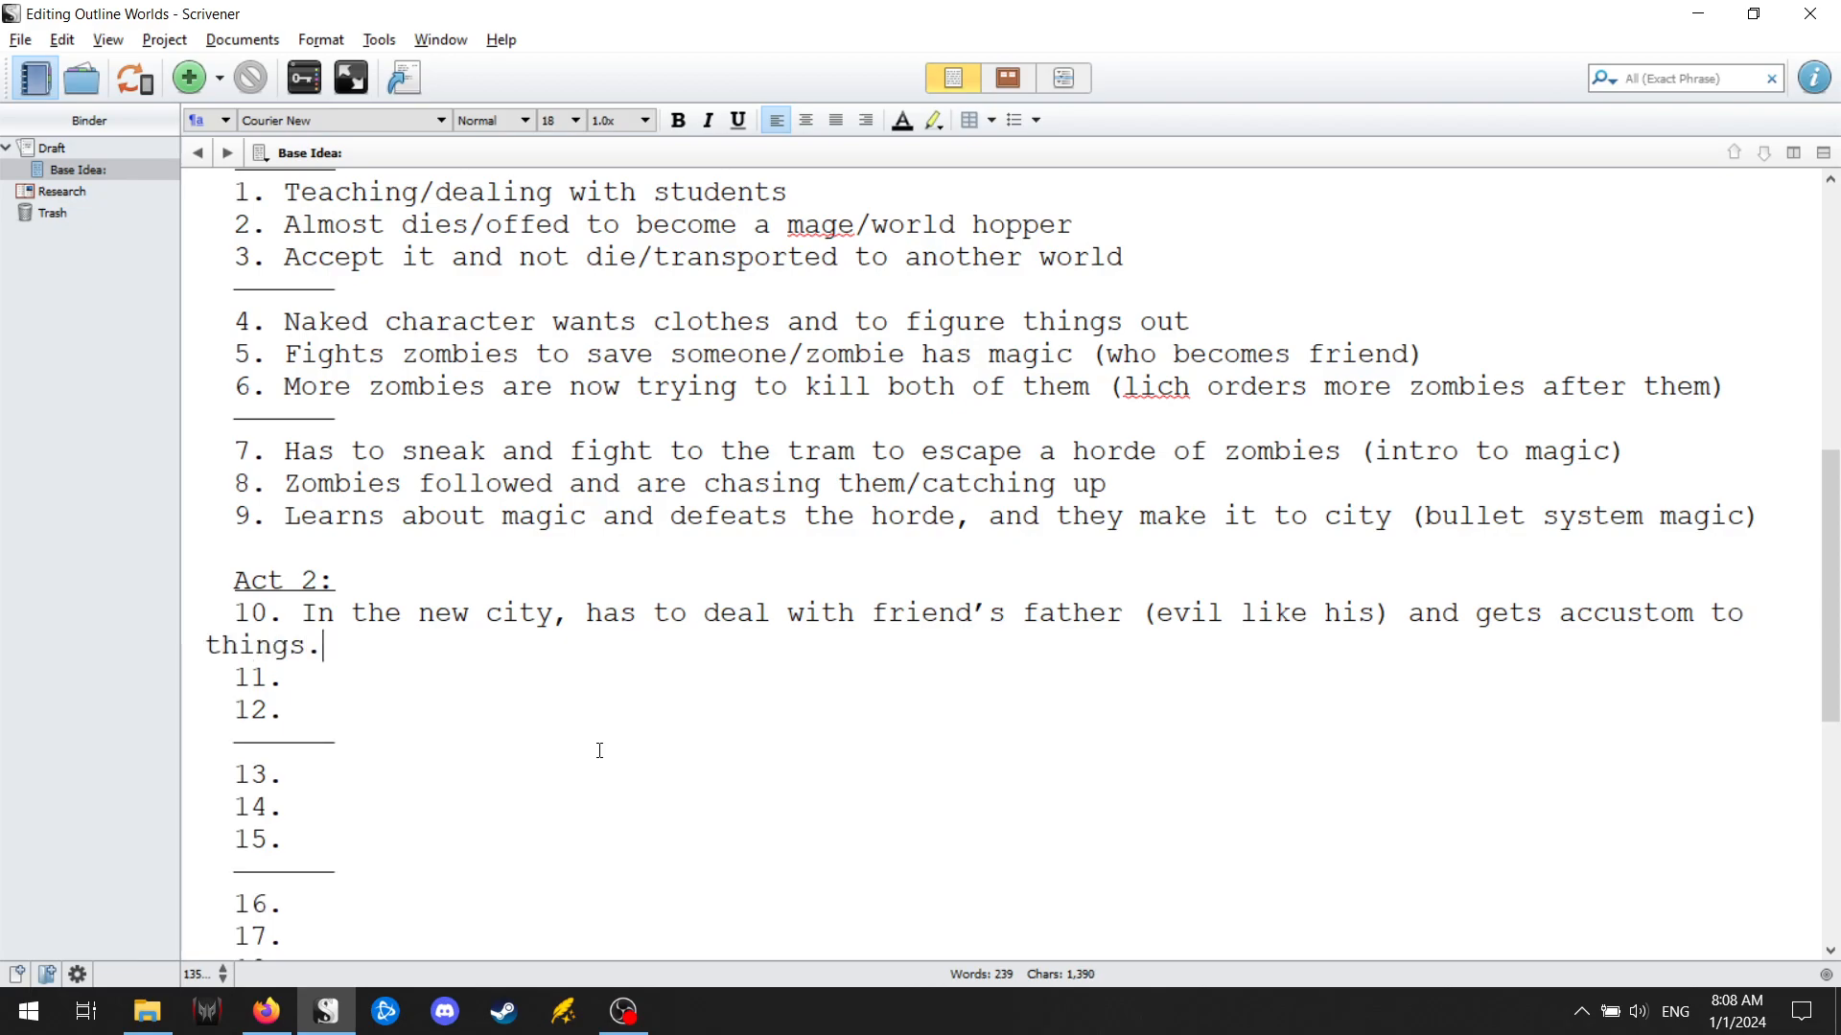
Enter "Training with the magic, learning the two types of new magic and his special magic." as point 11 of Act 2.
key(Down)
text(Training w)
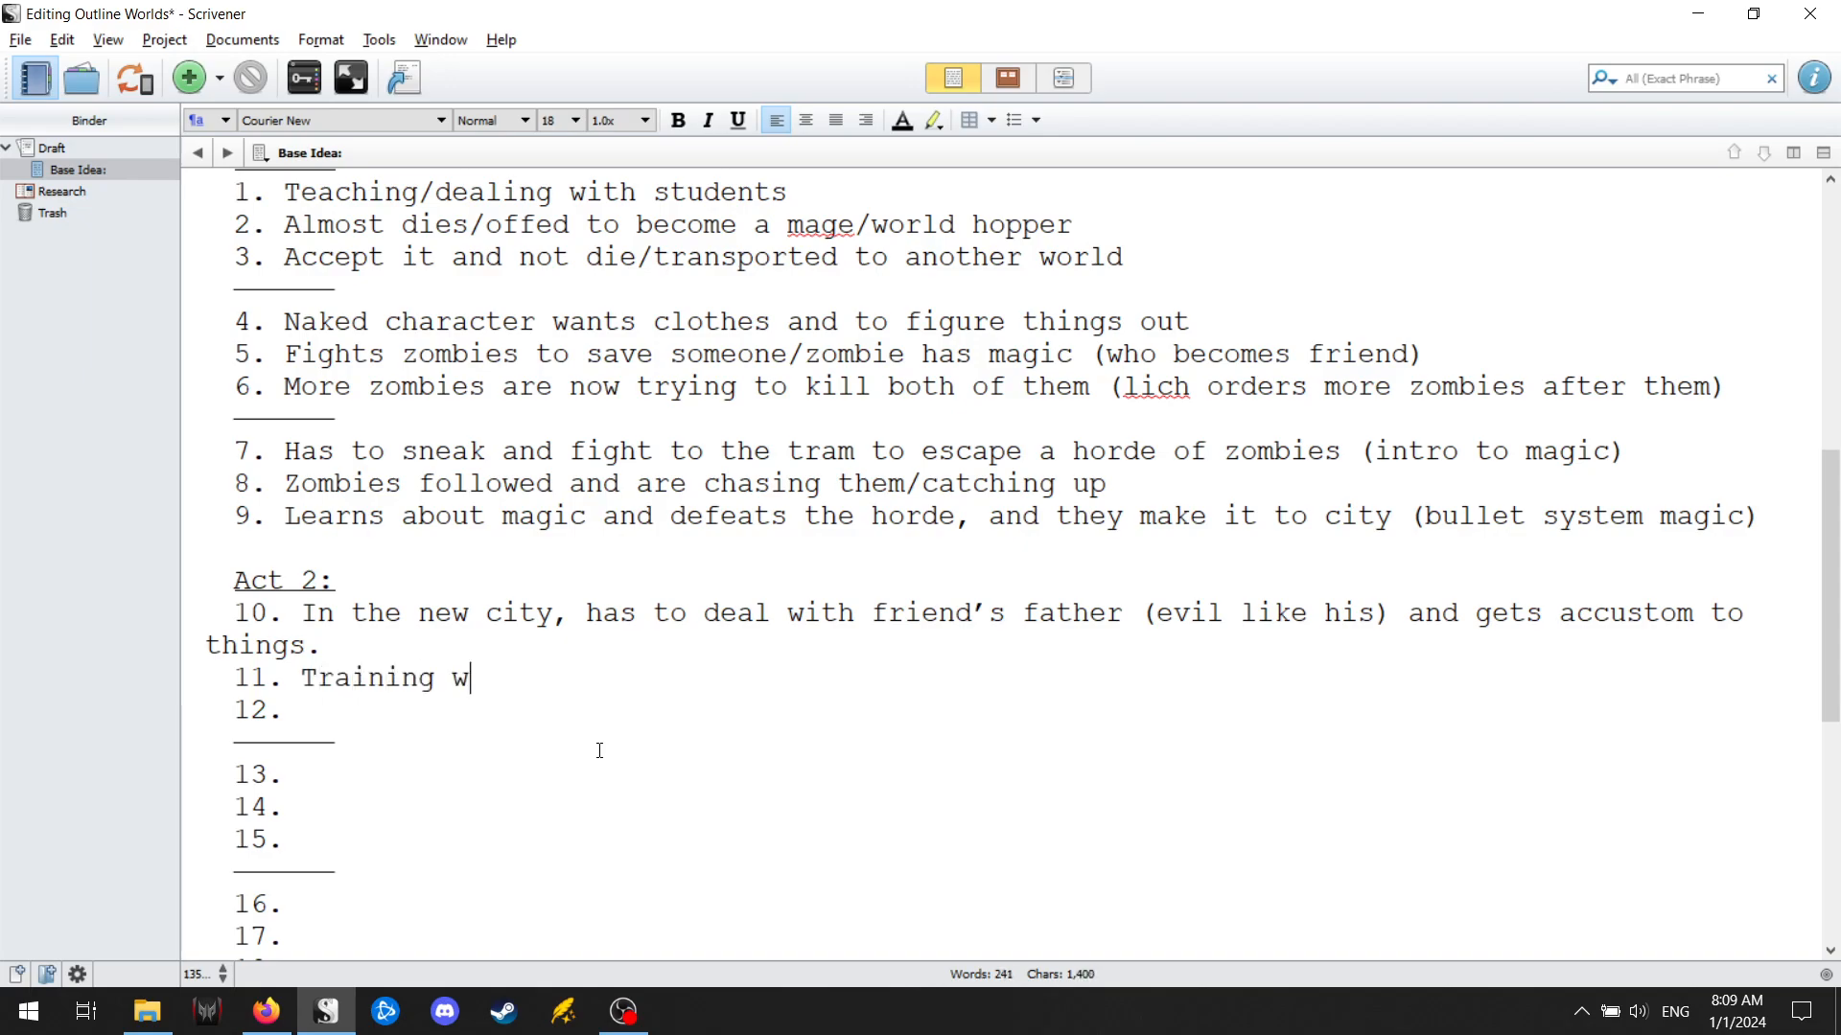
text(ith the magic, learning )
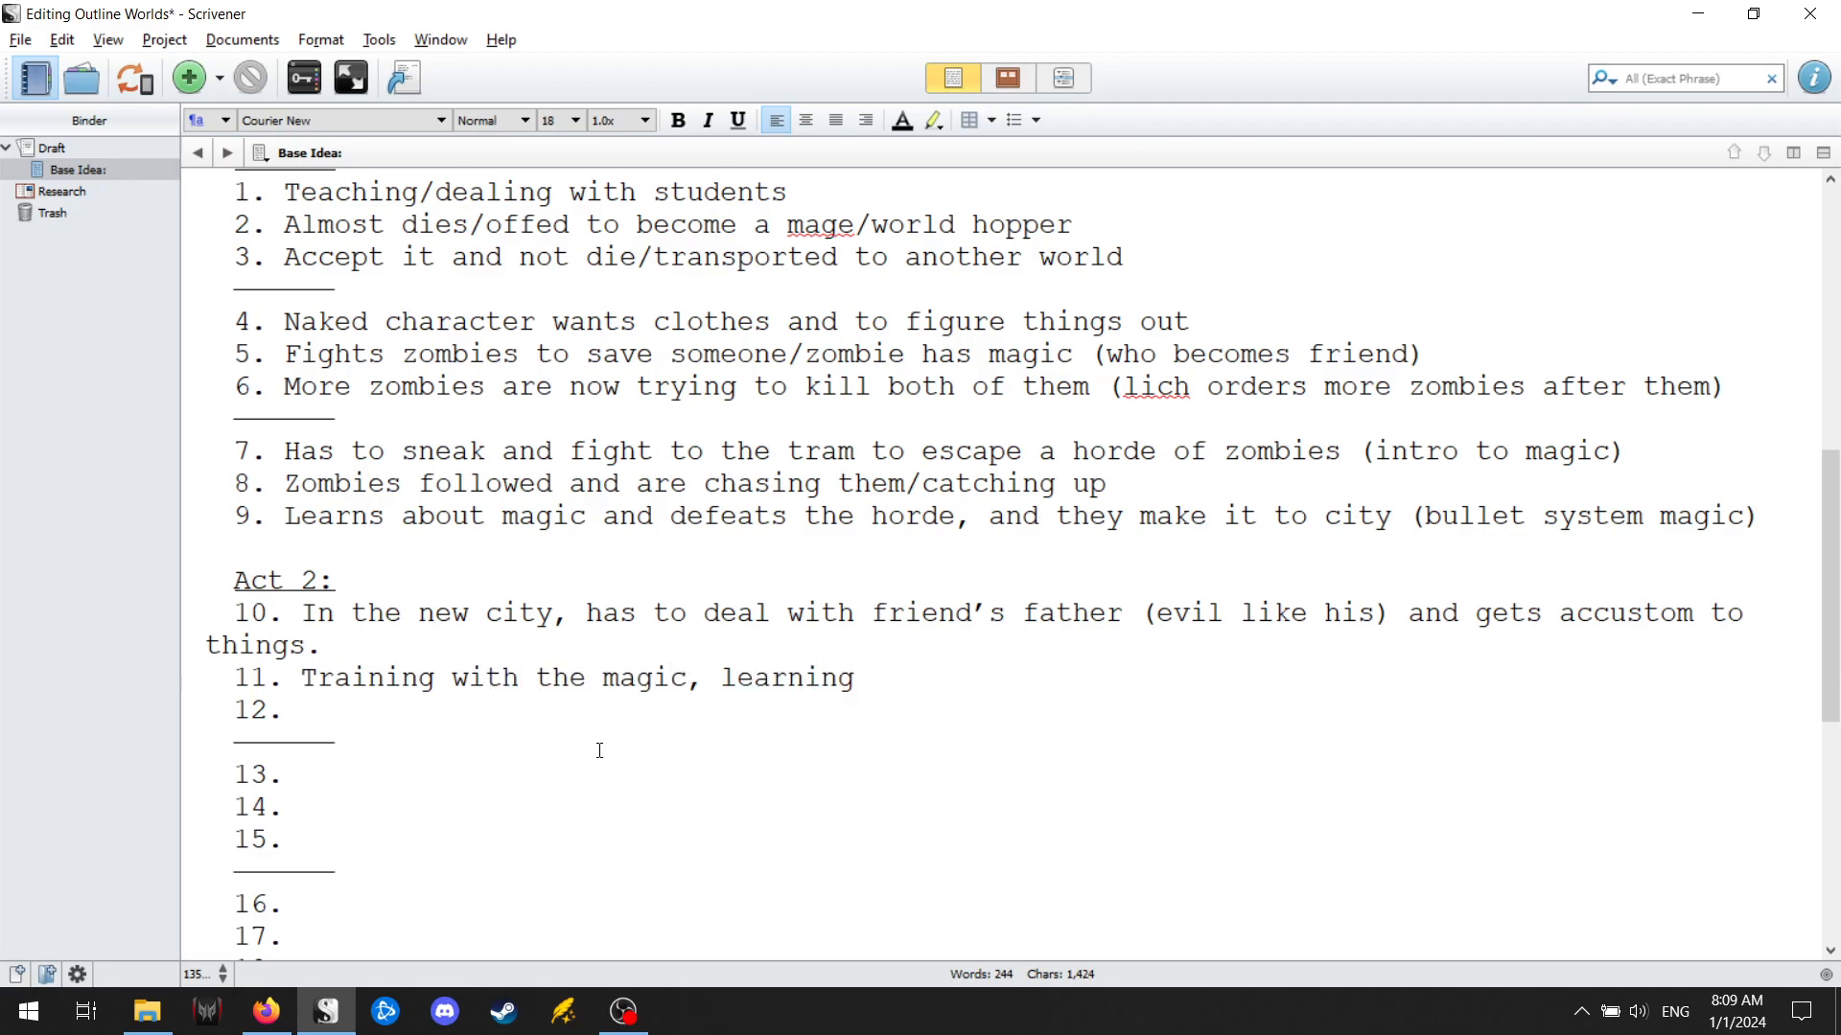
text(the two types of ne)
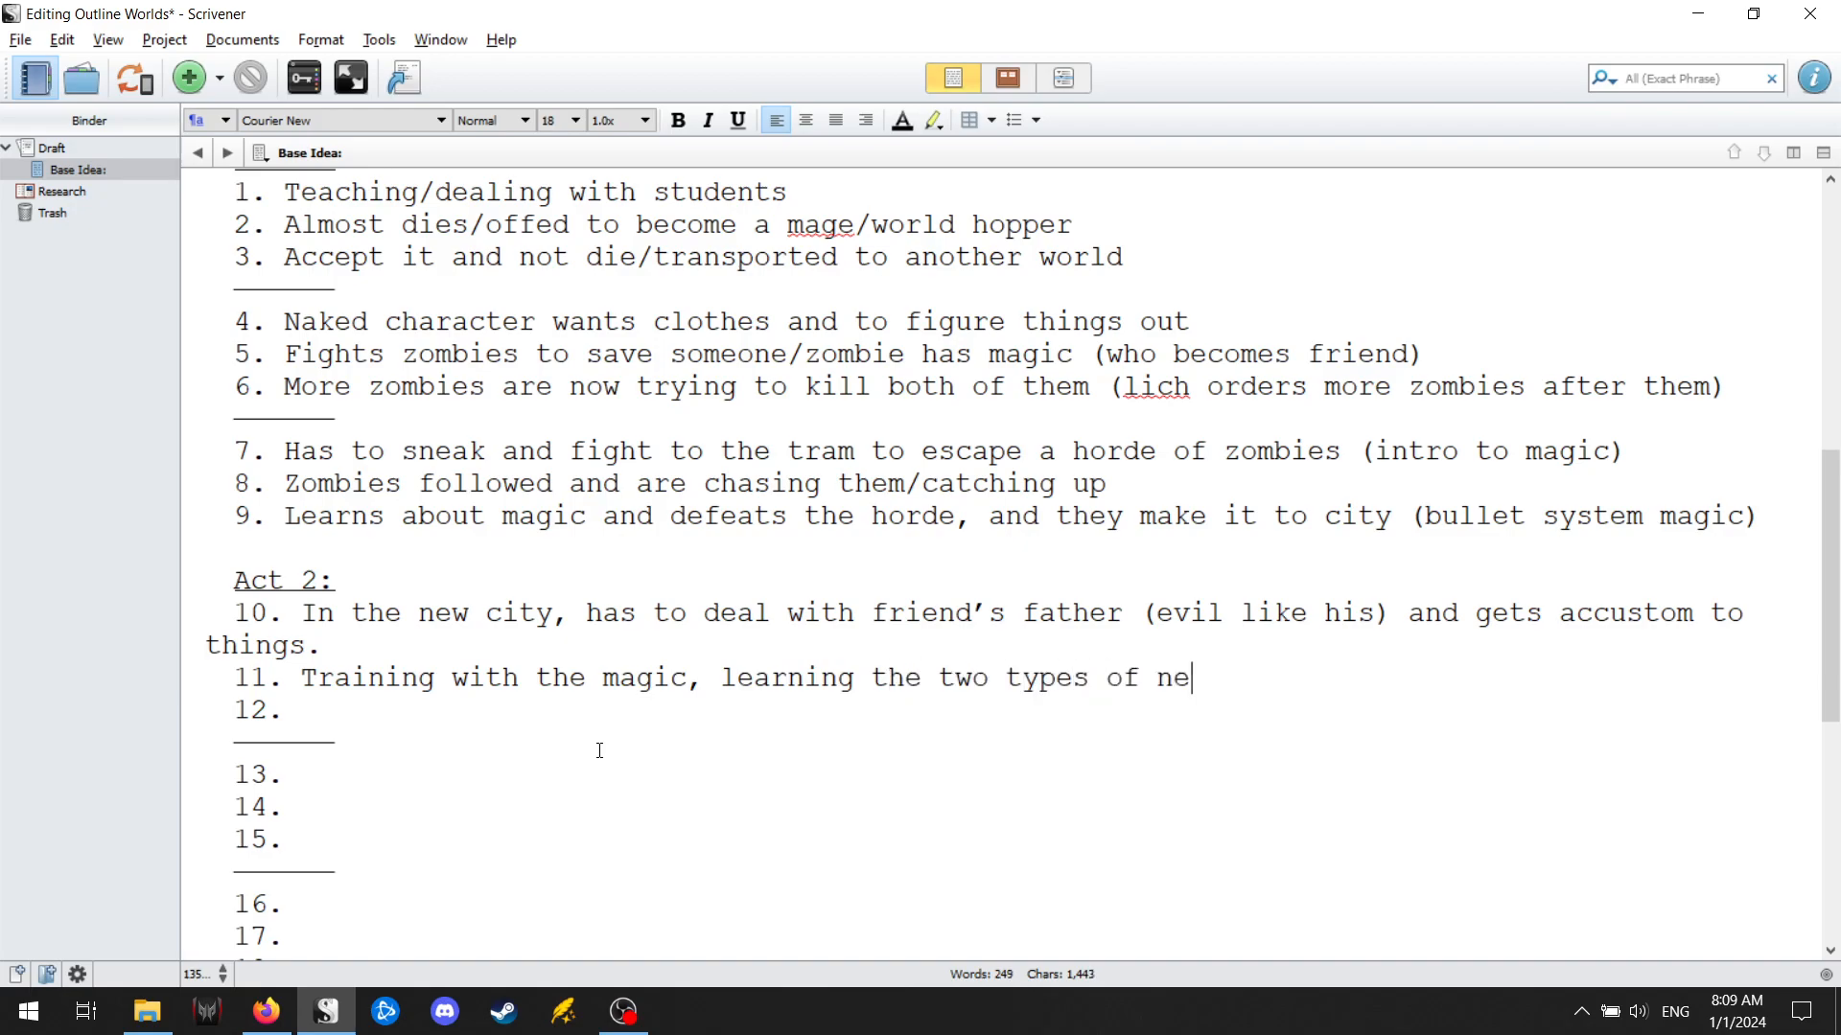
text(w magic and his)
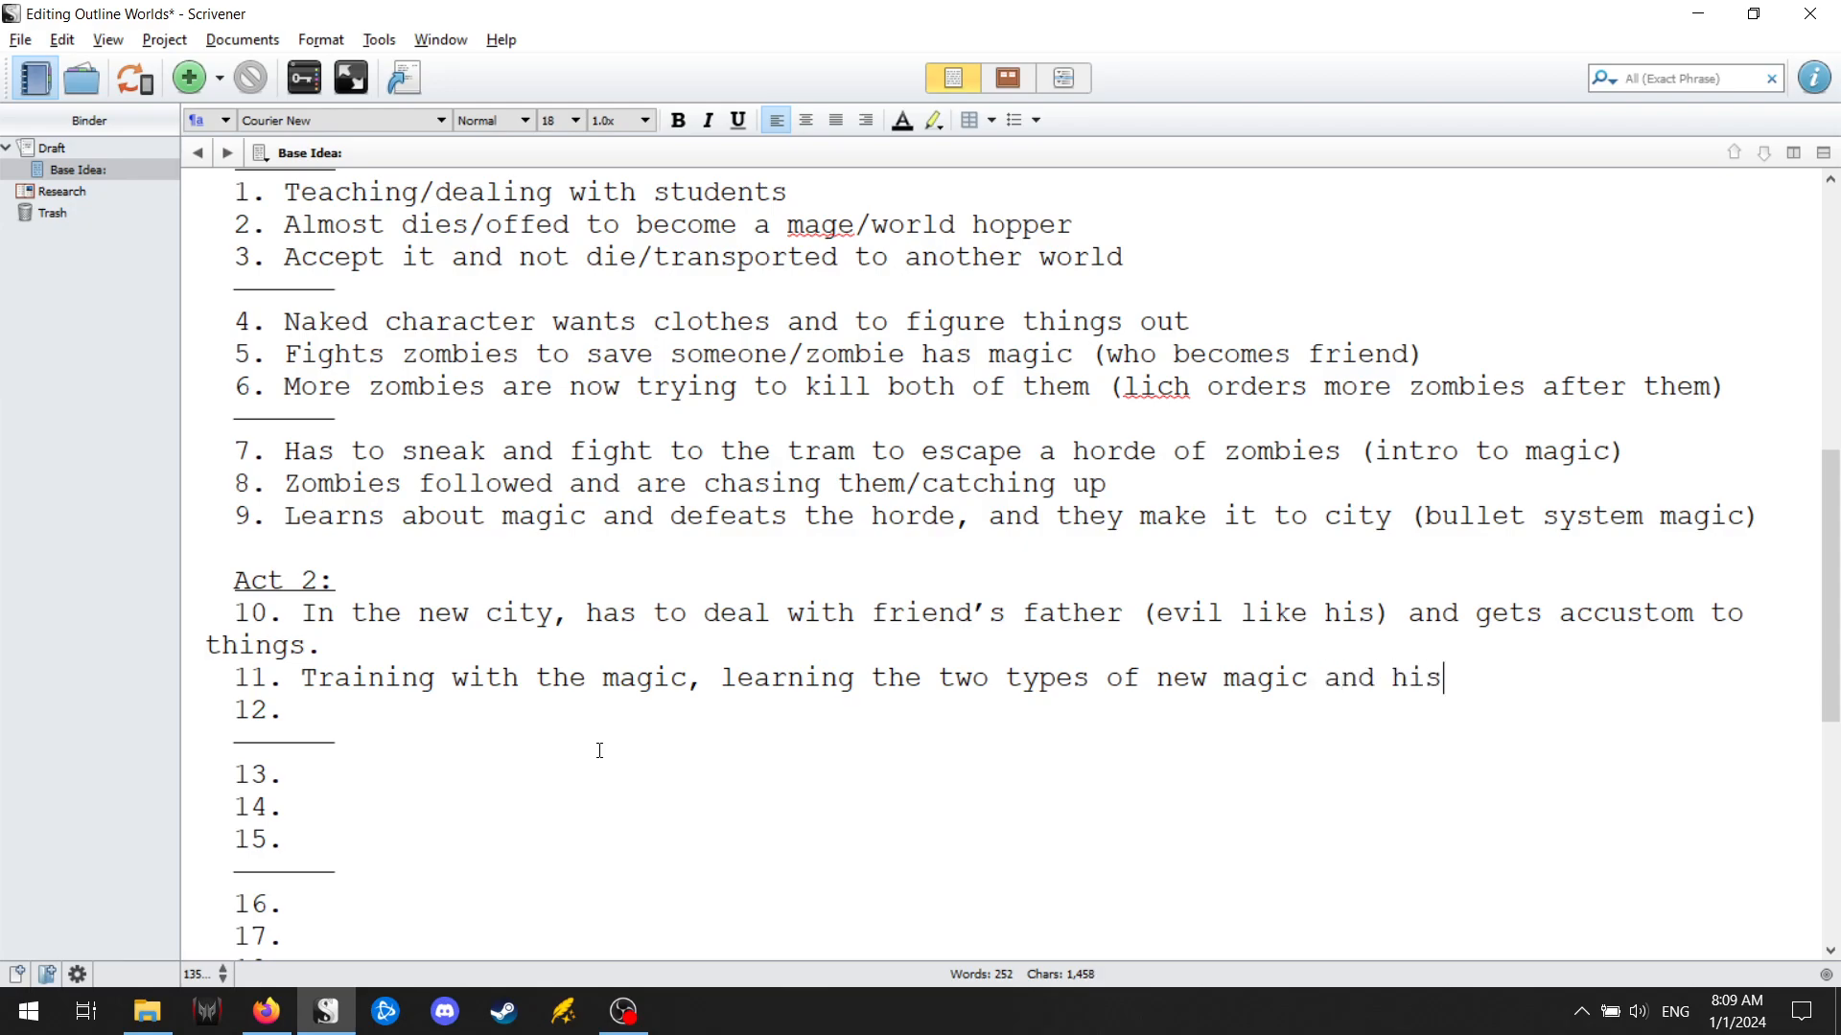
text( specia)
key(BackSpace)
text(ial magic.)
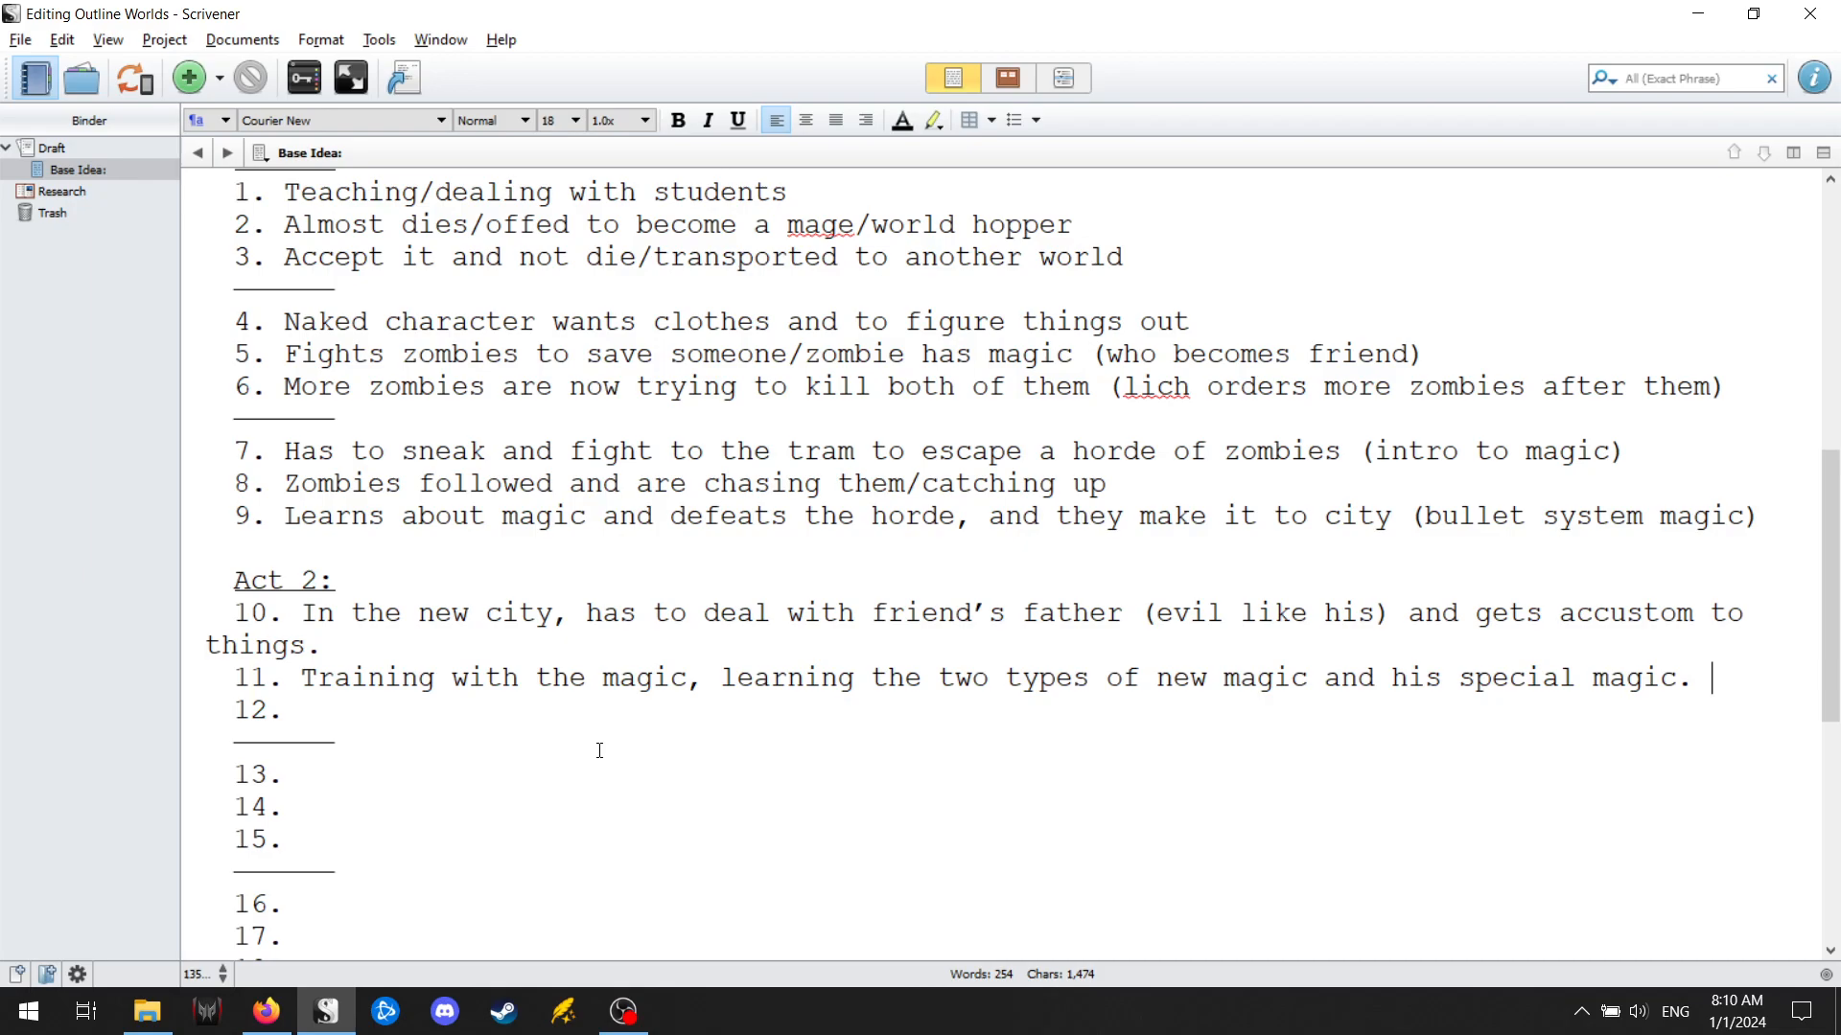
Enter "He has friends, and he can even deal with people touching him/wants to help his friends." as point 12 of Act 2.
key(Down)
text(He has friends,)
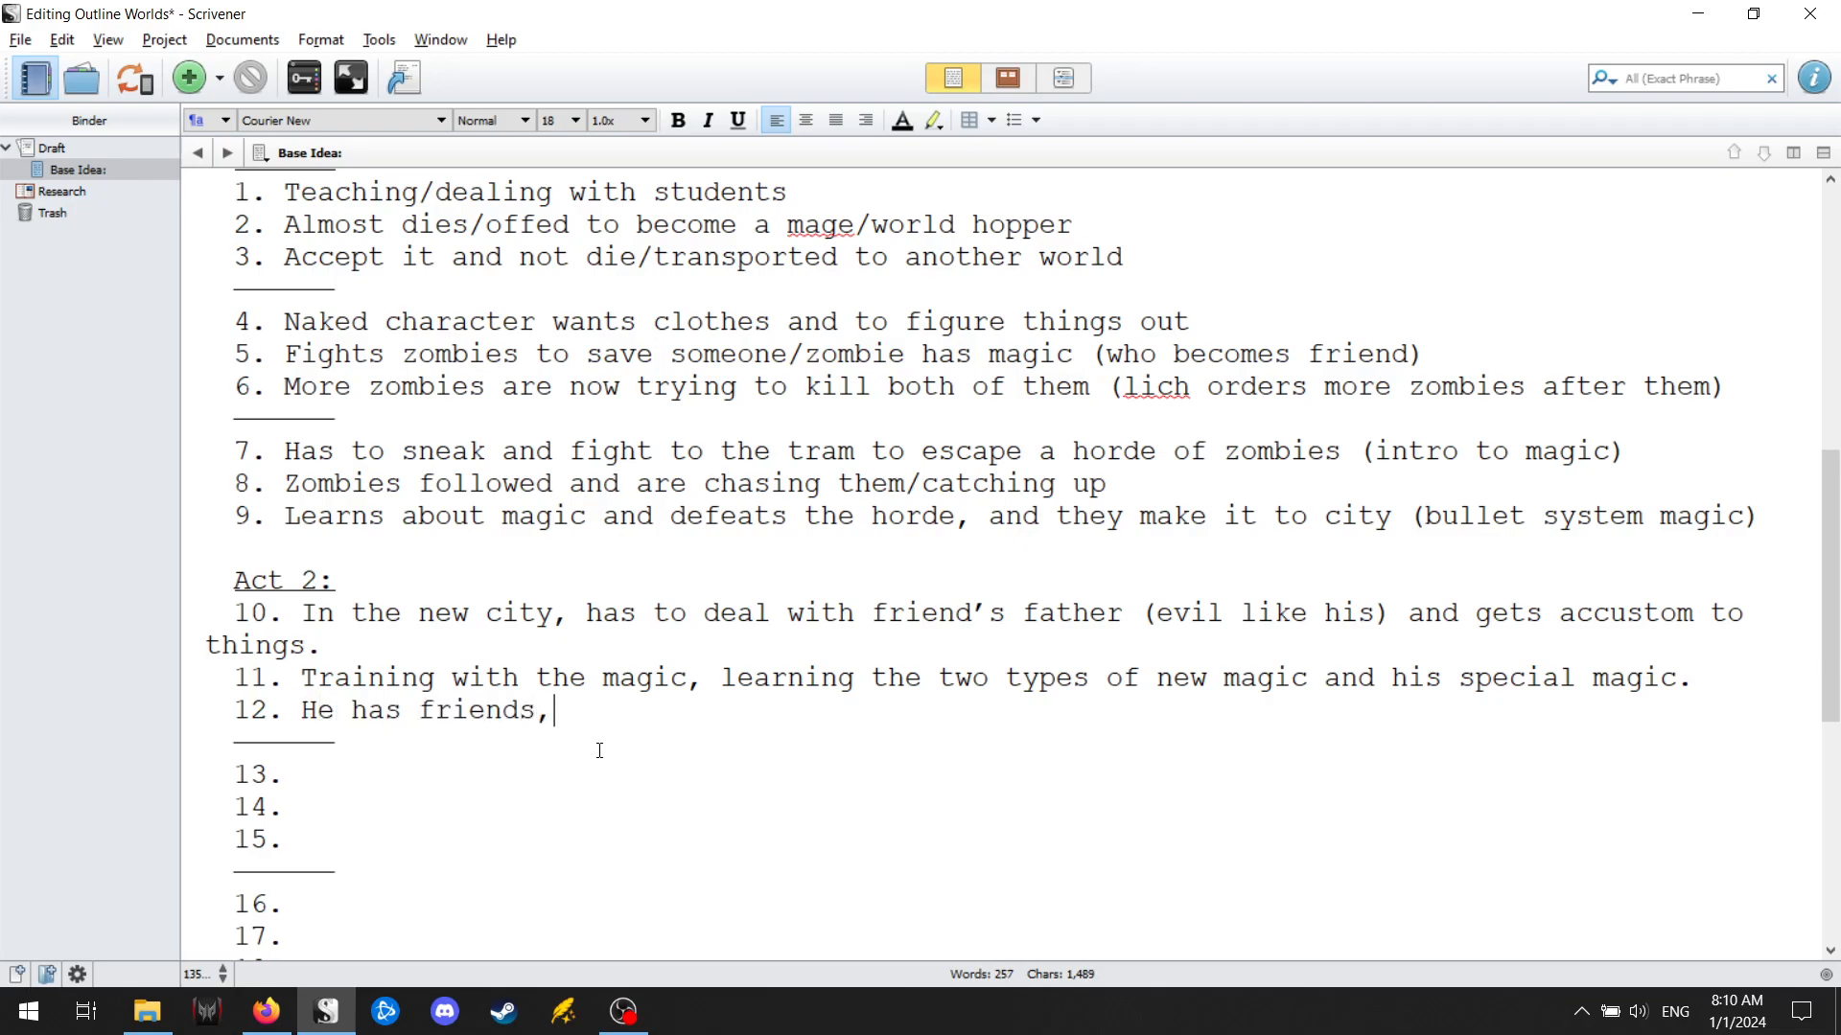
text( and he can eve)
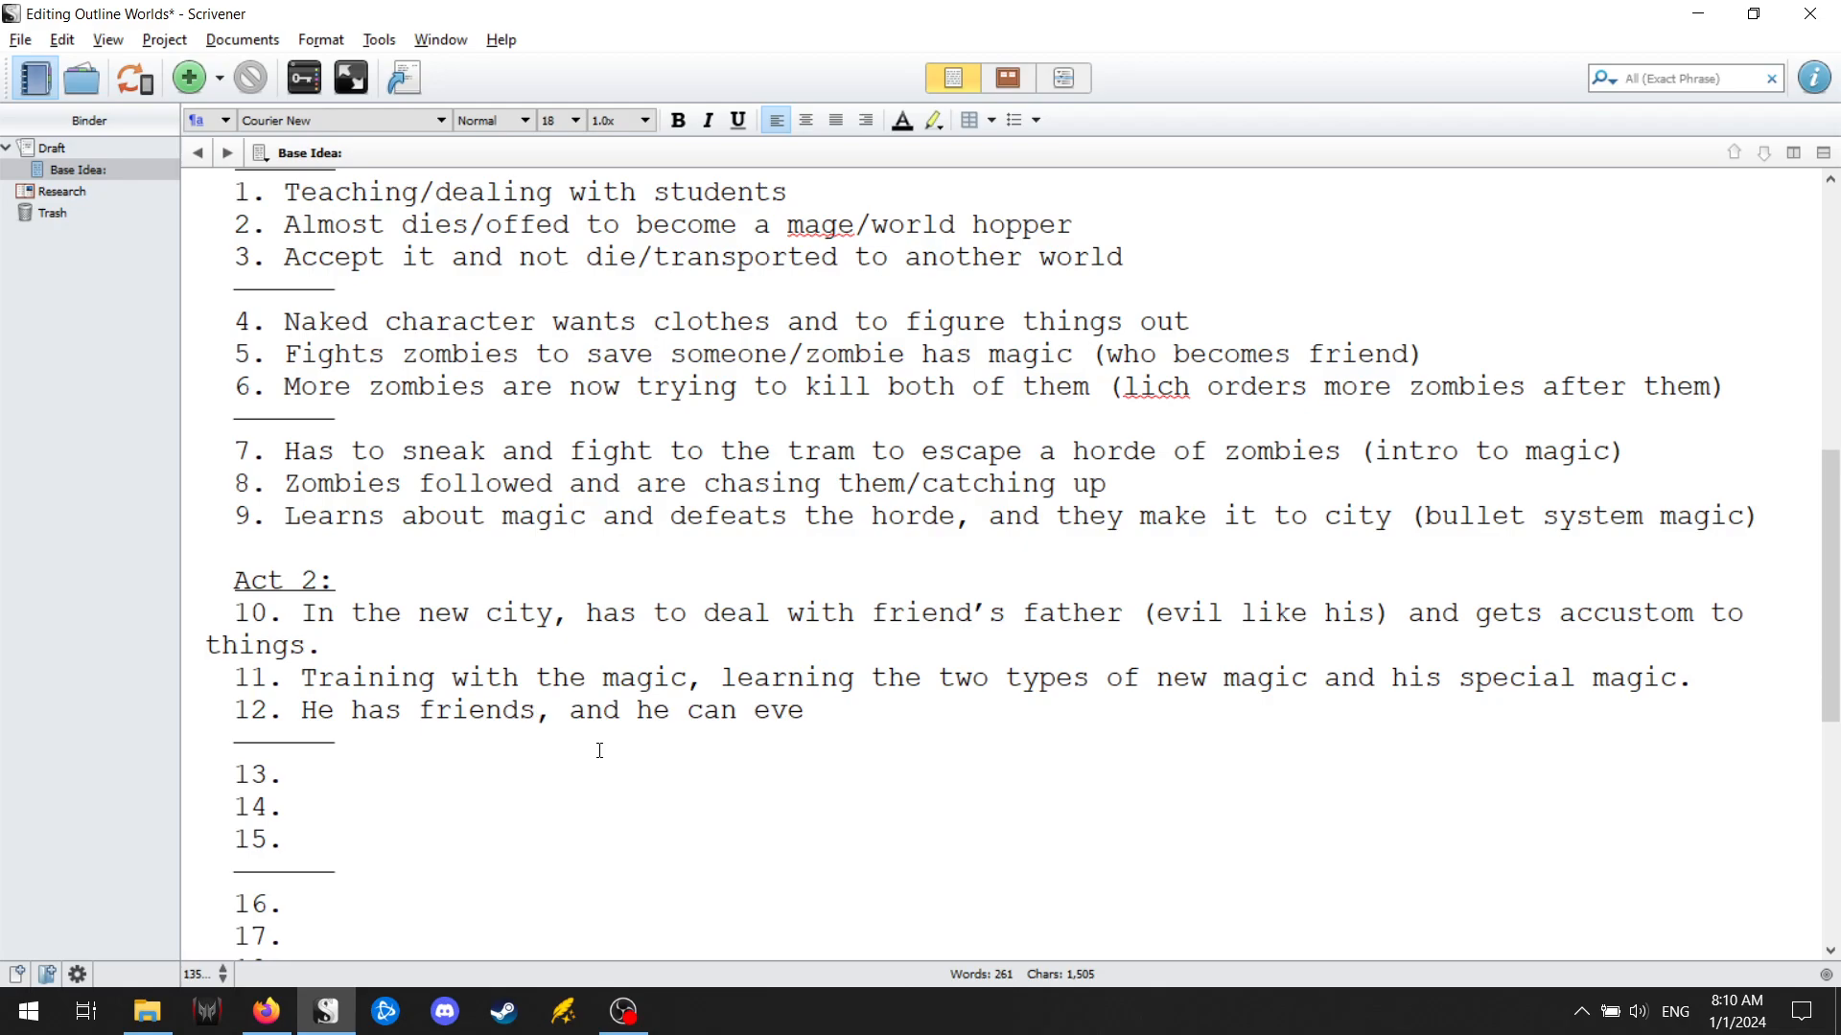
key(BackSpace)
text(n deal with people t)
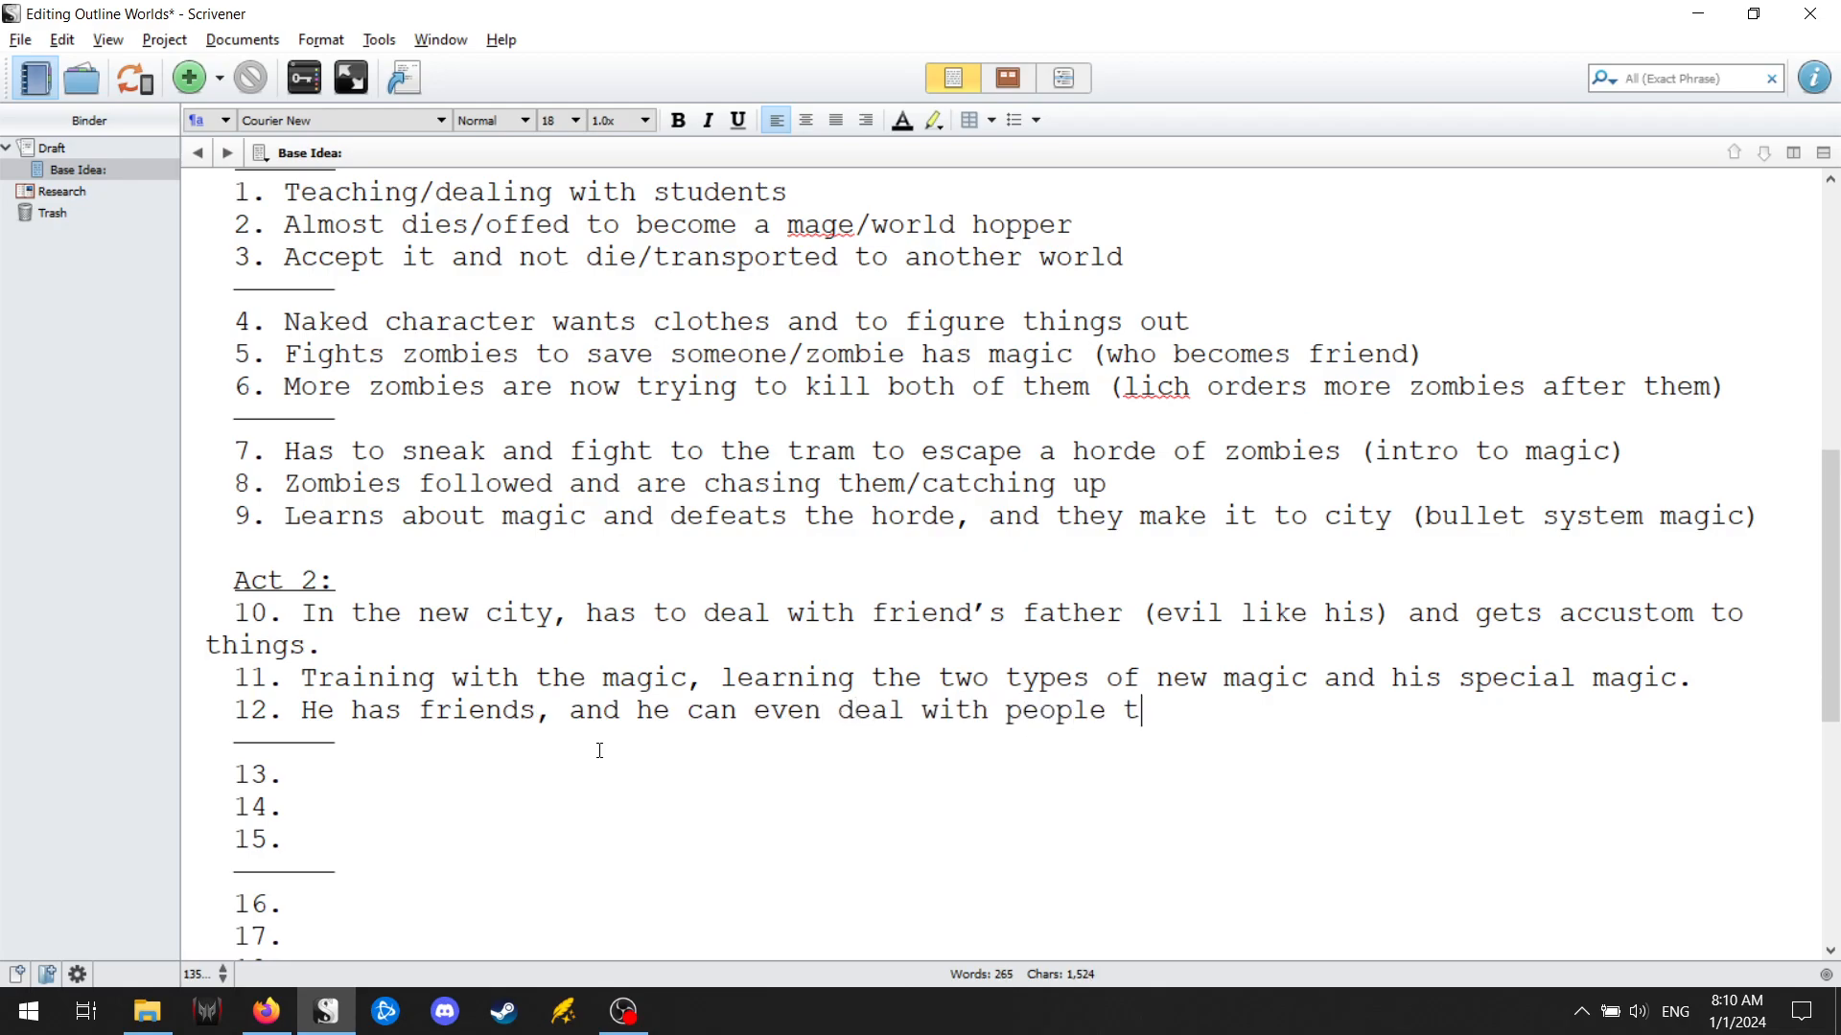
text(ouching him/)
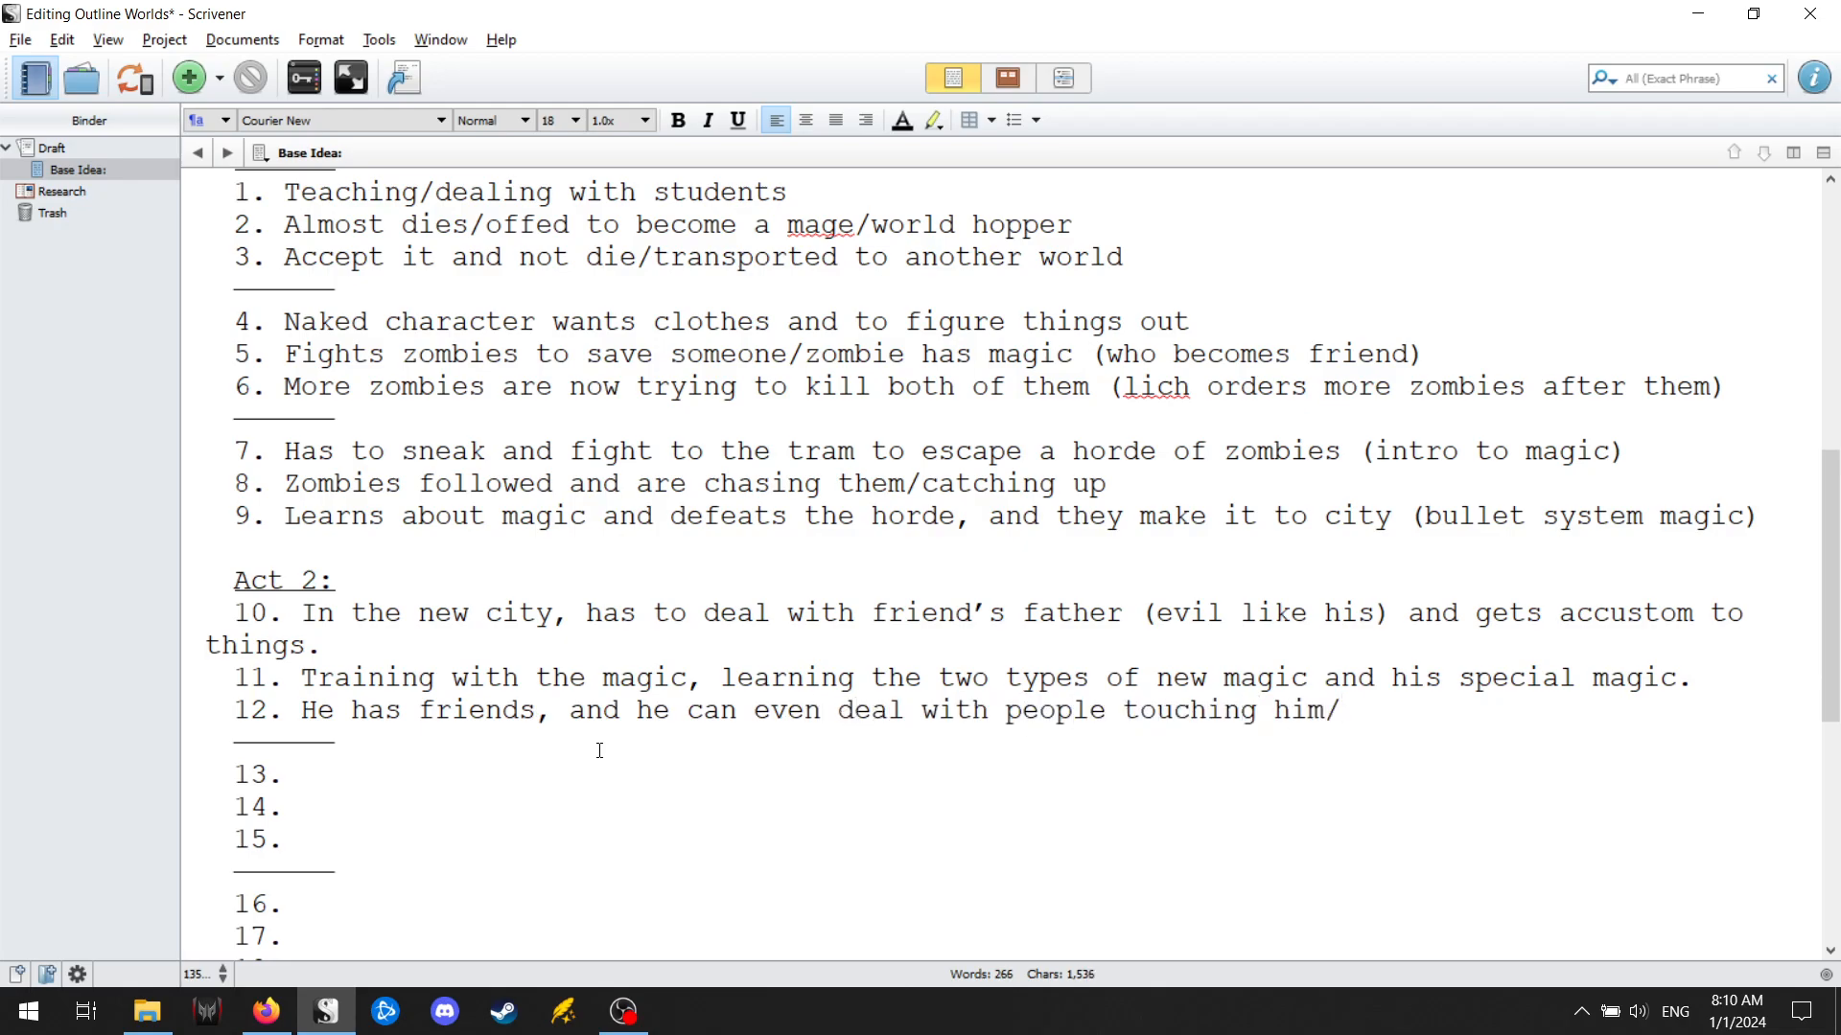
text(wants to help )
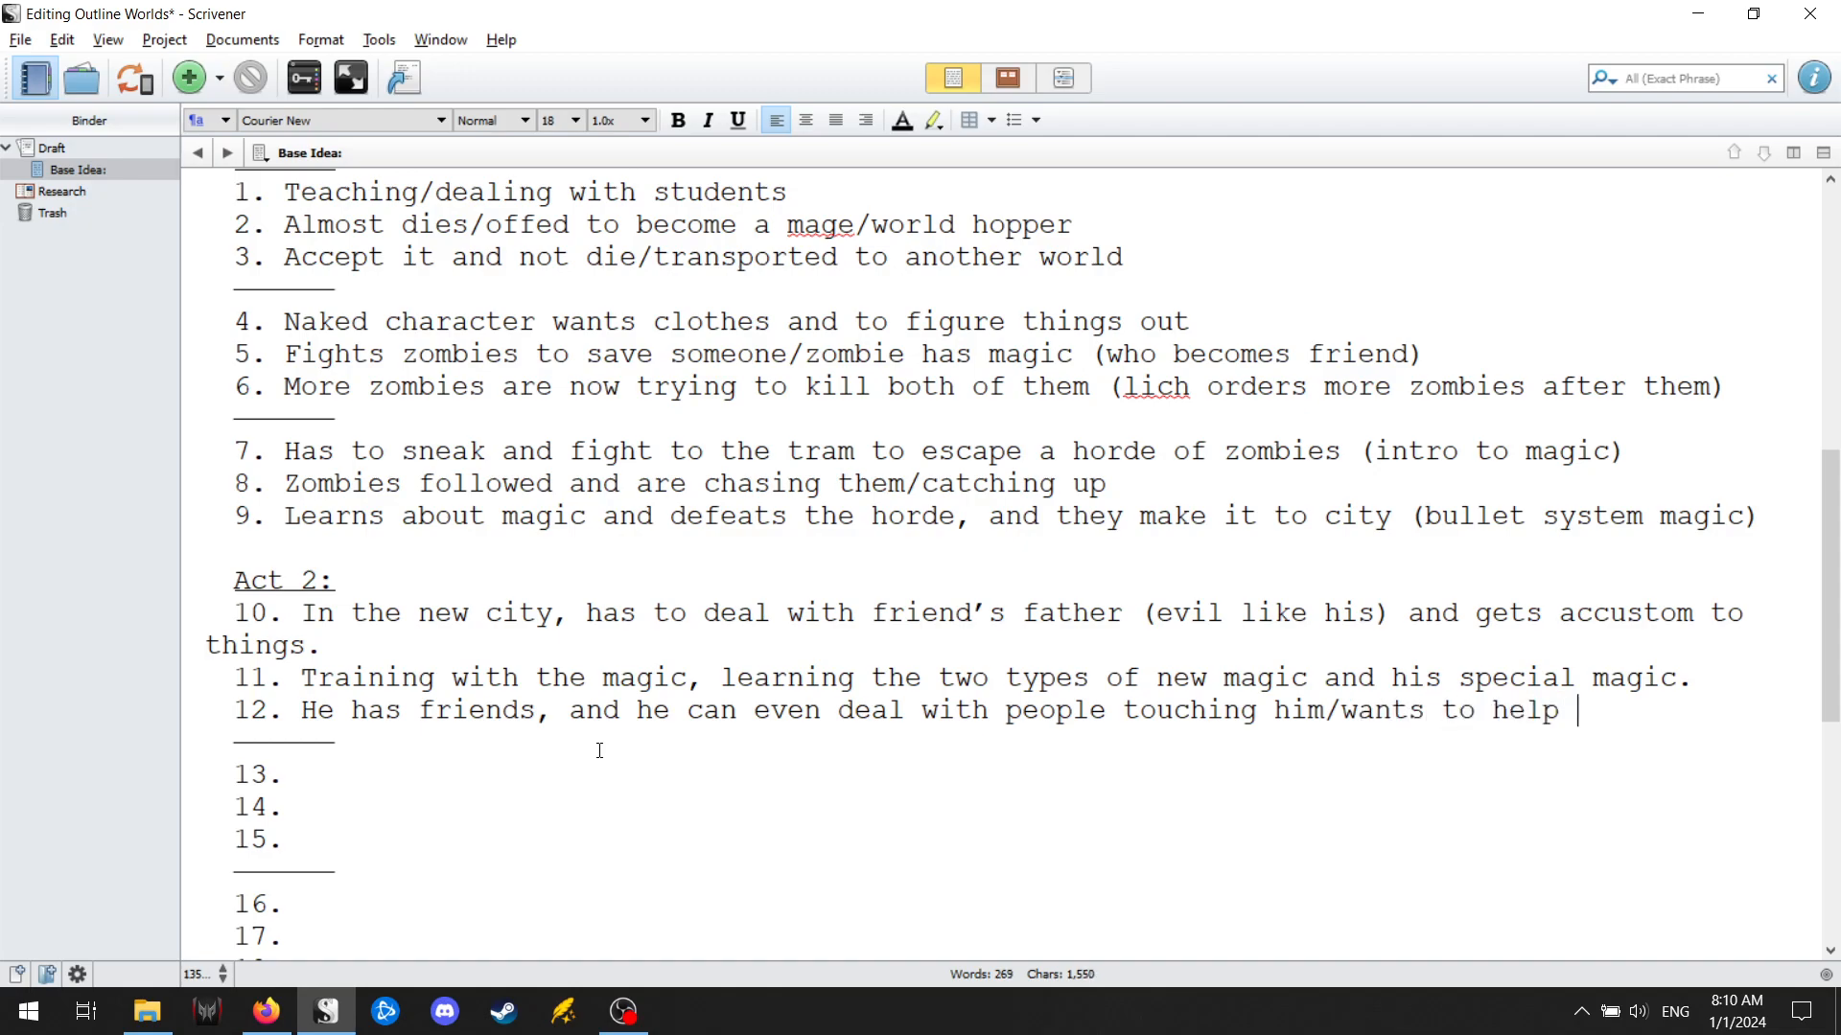
text(his friends.)
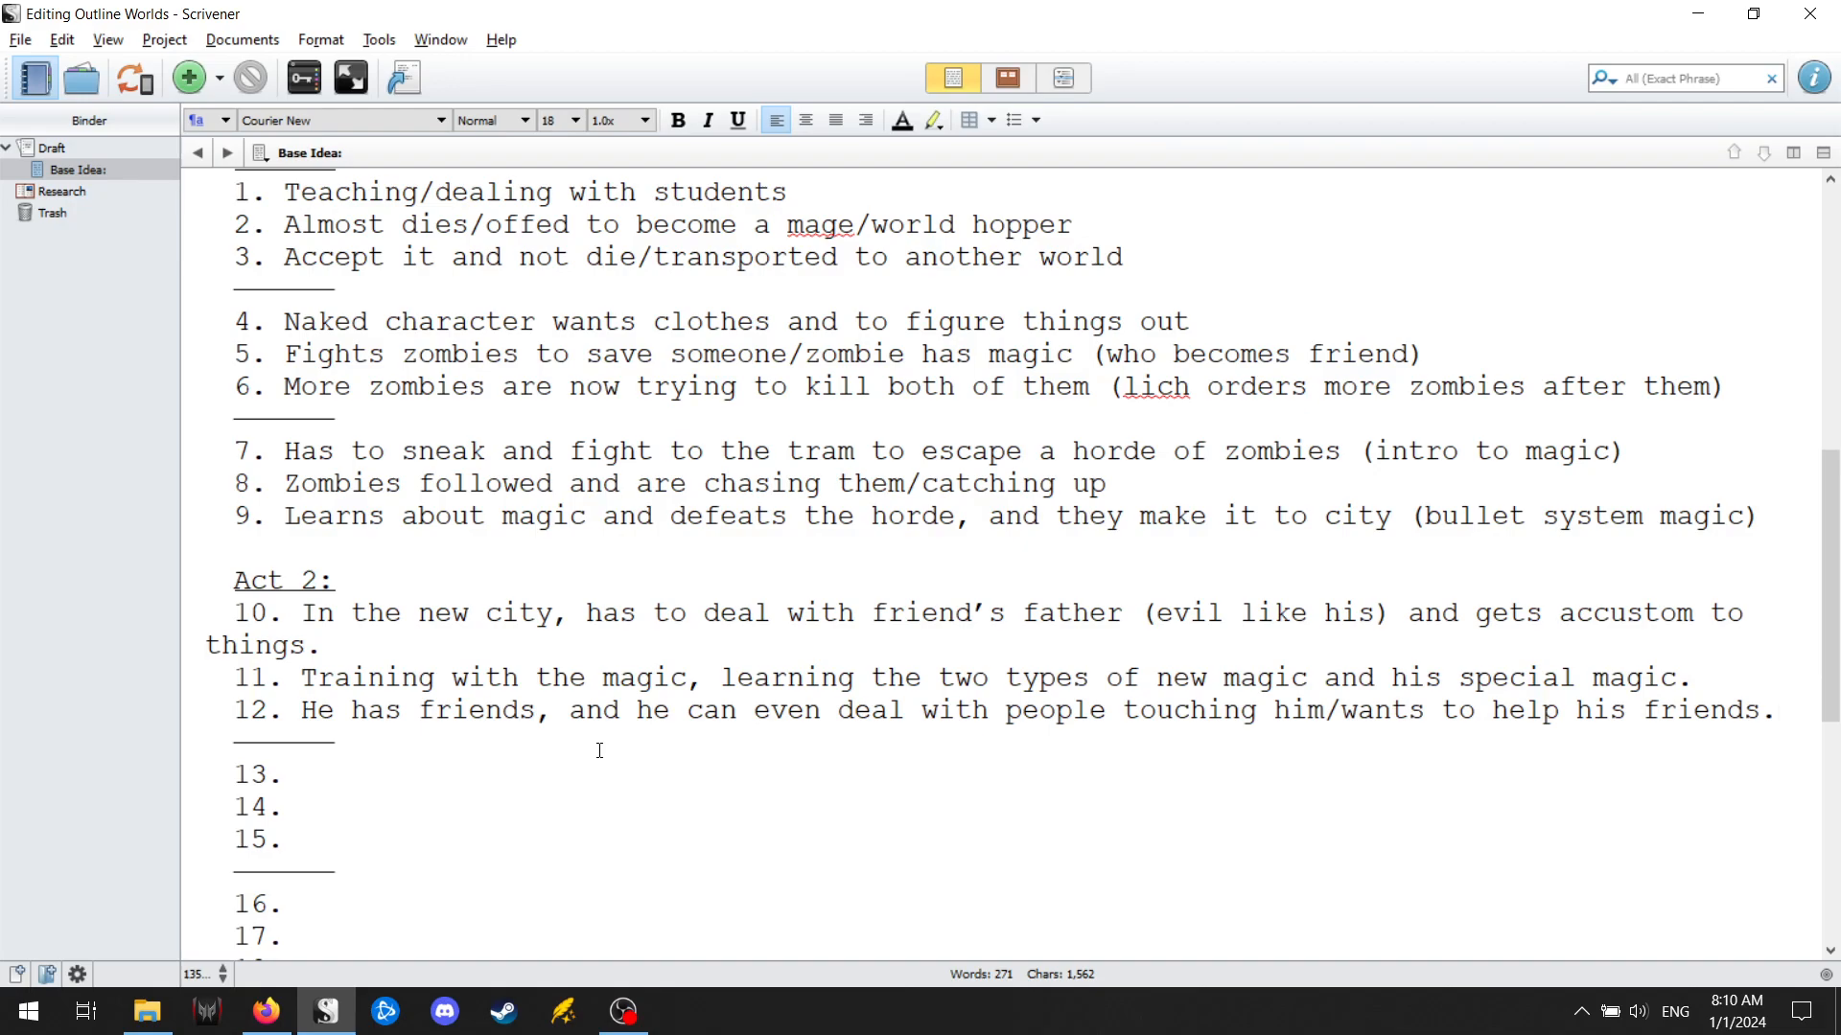
Enter "Mage Hunter awakens and sets off events/kills one of new friends" as point 13 of Act 2.
key(Down)
key(Down)
text(Mage)
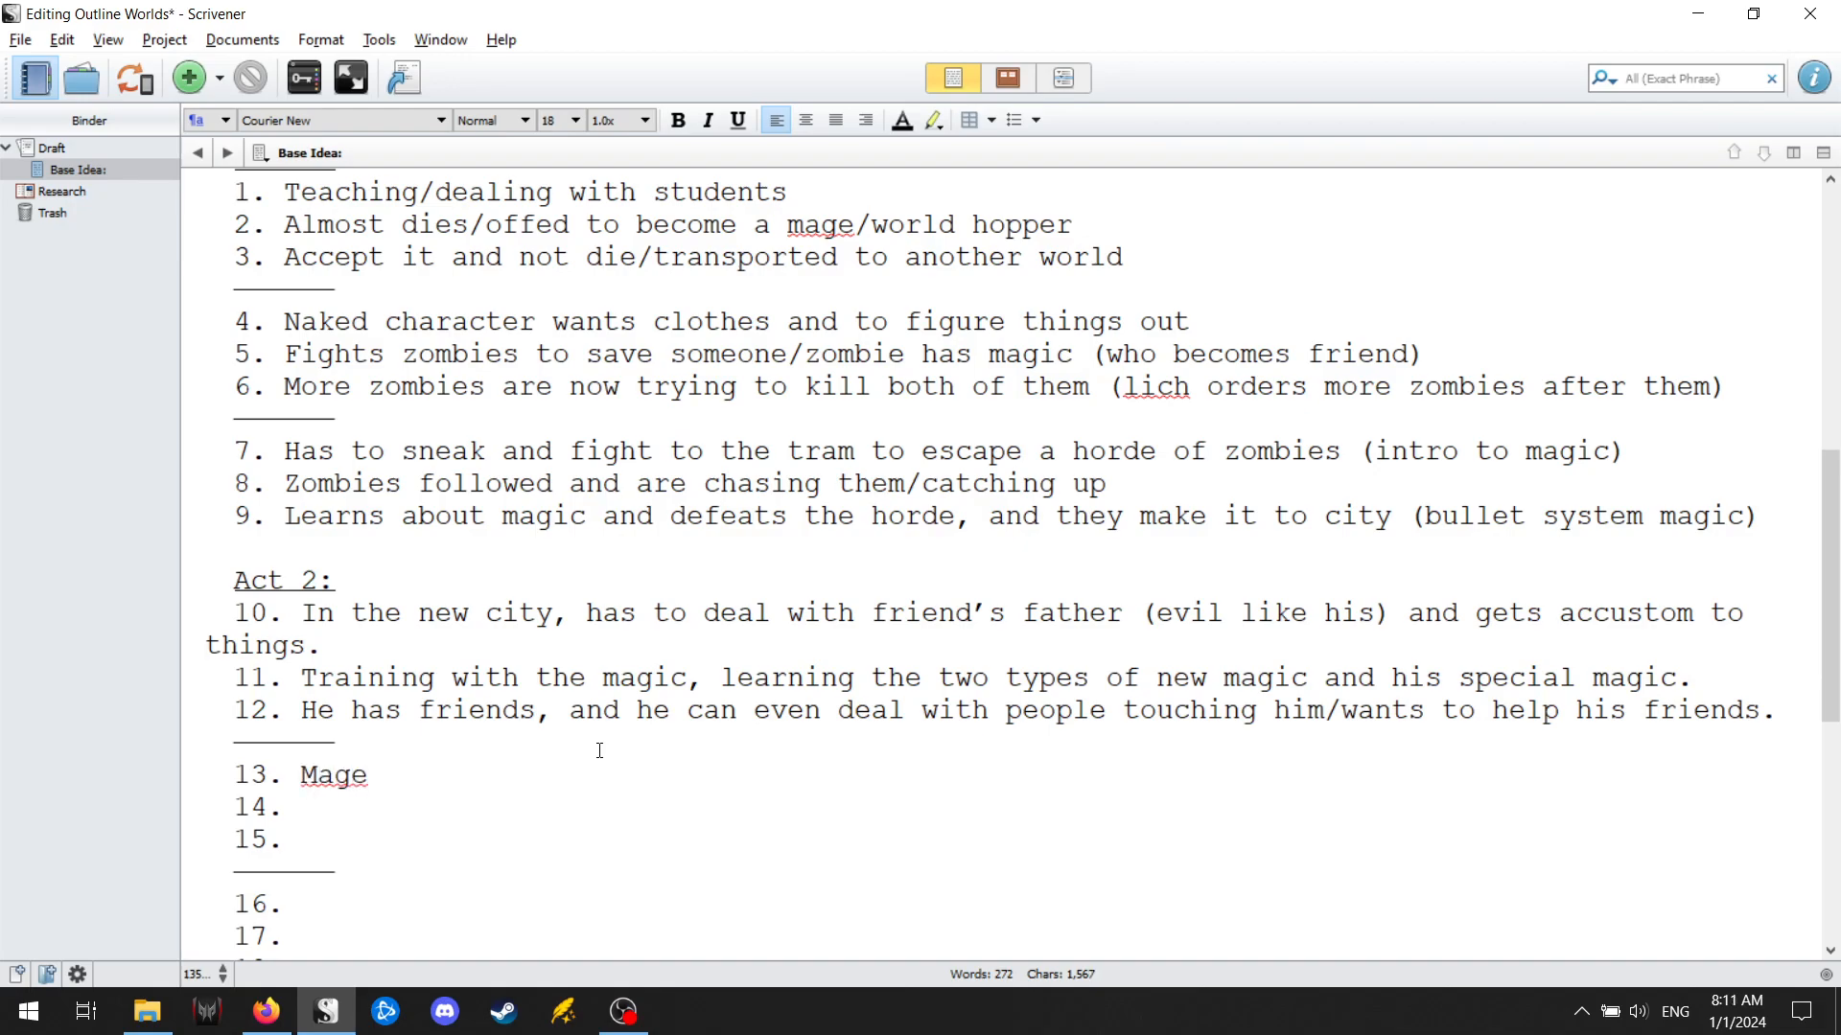
text( Hunter awakens an)
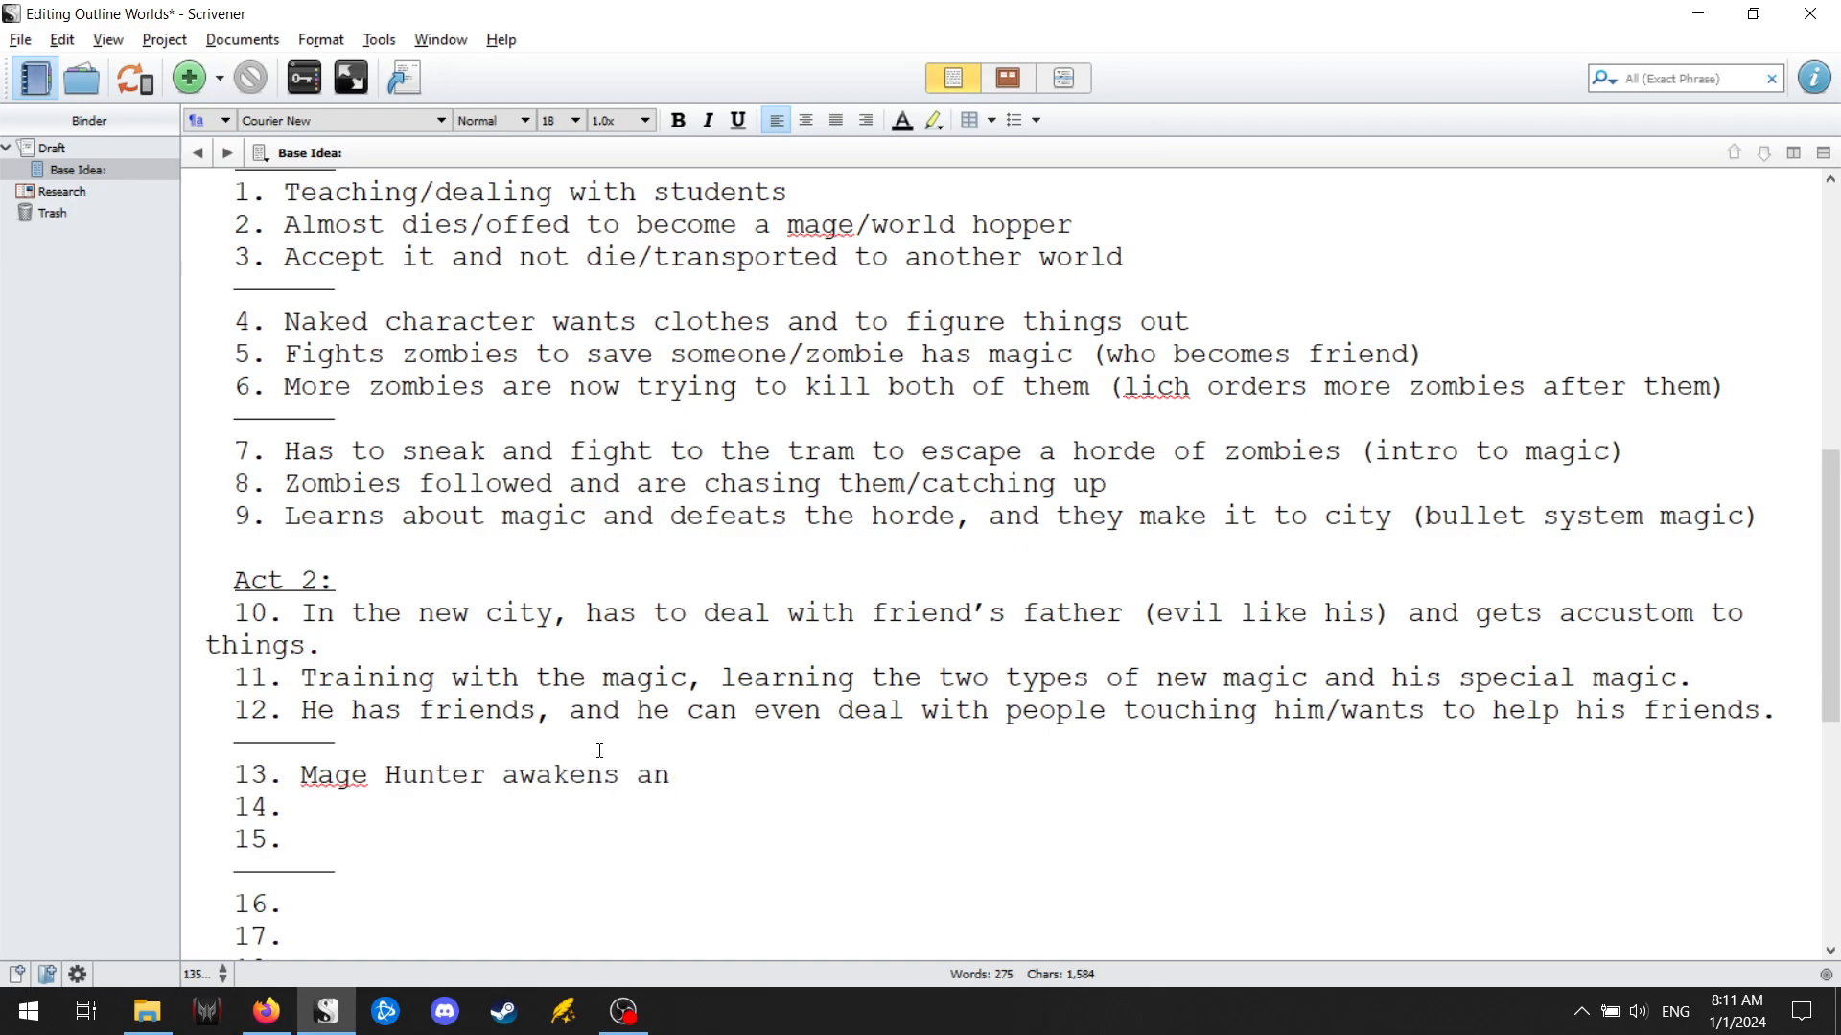
text(d sets off events/k)
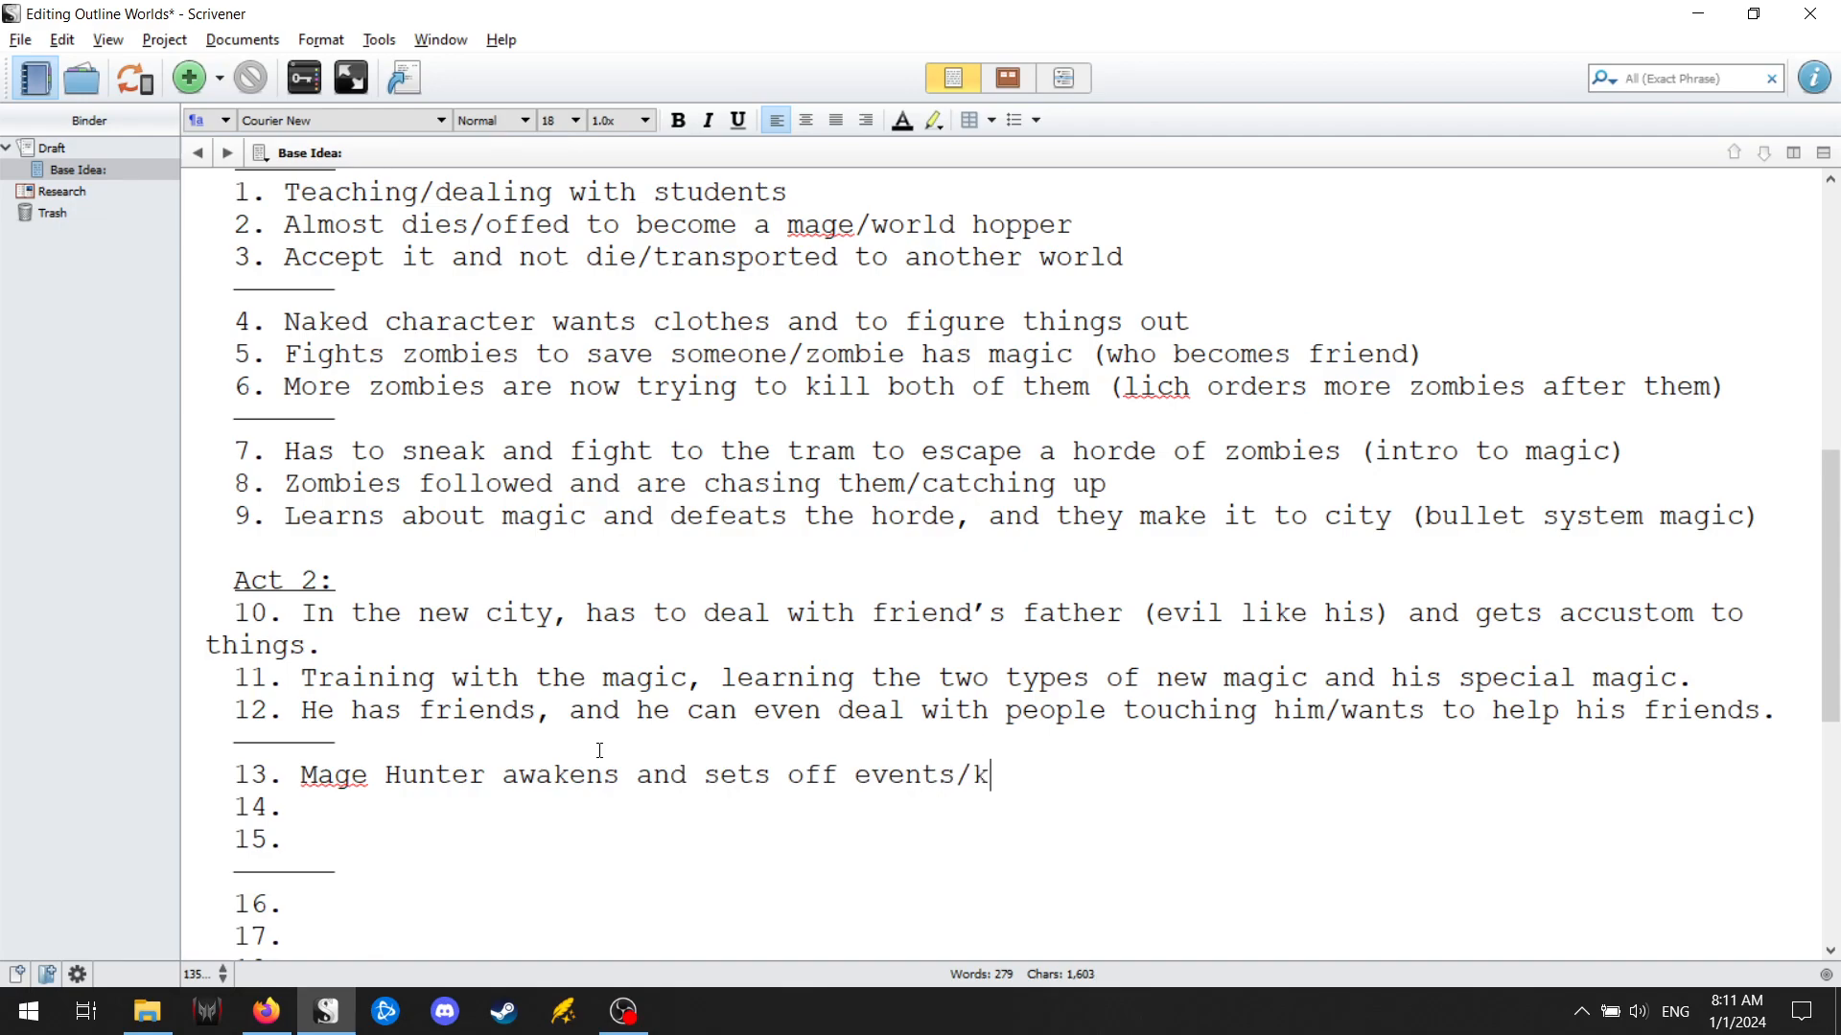
text(ills one of )
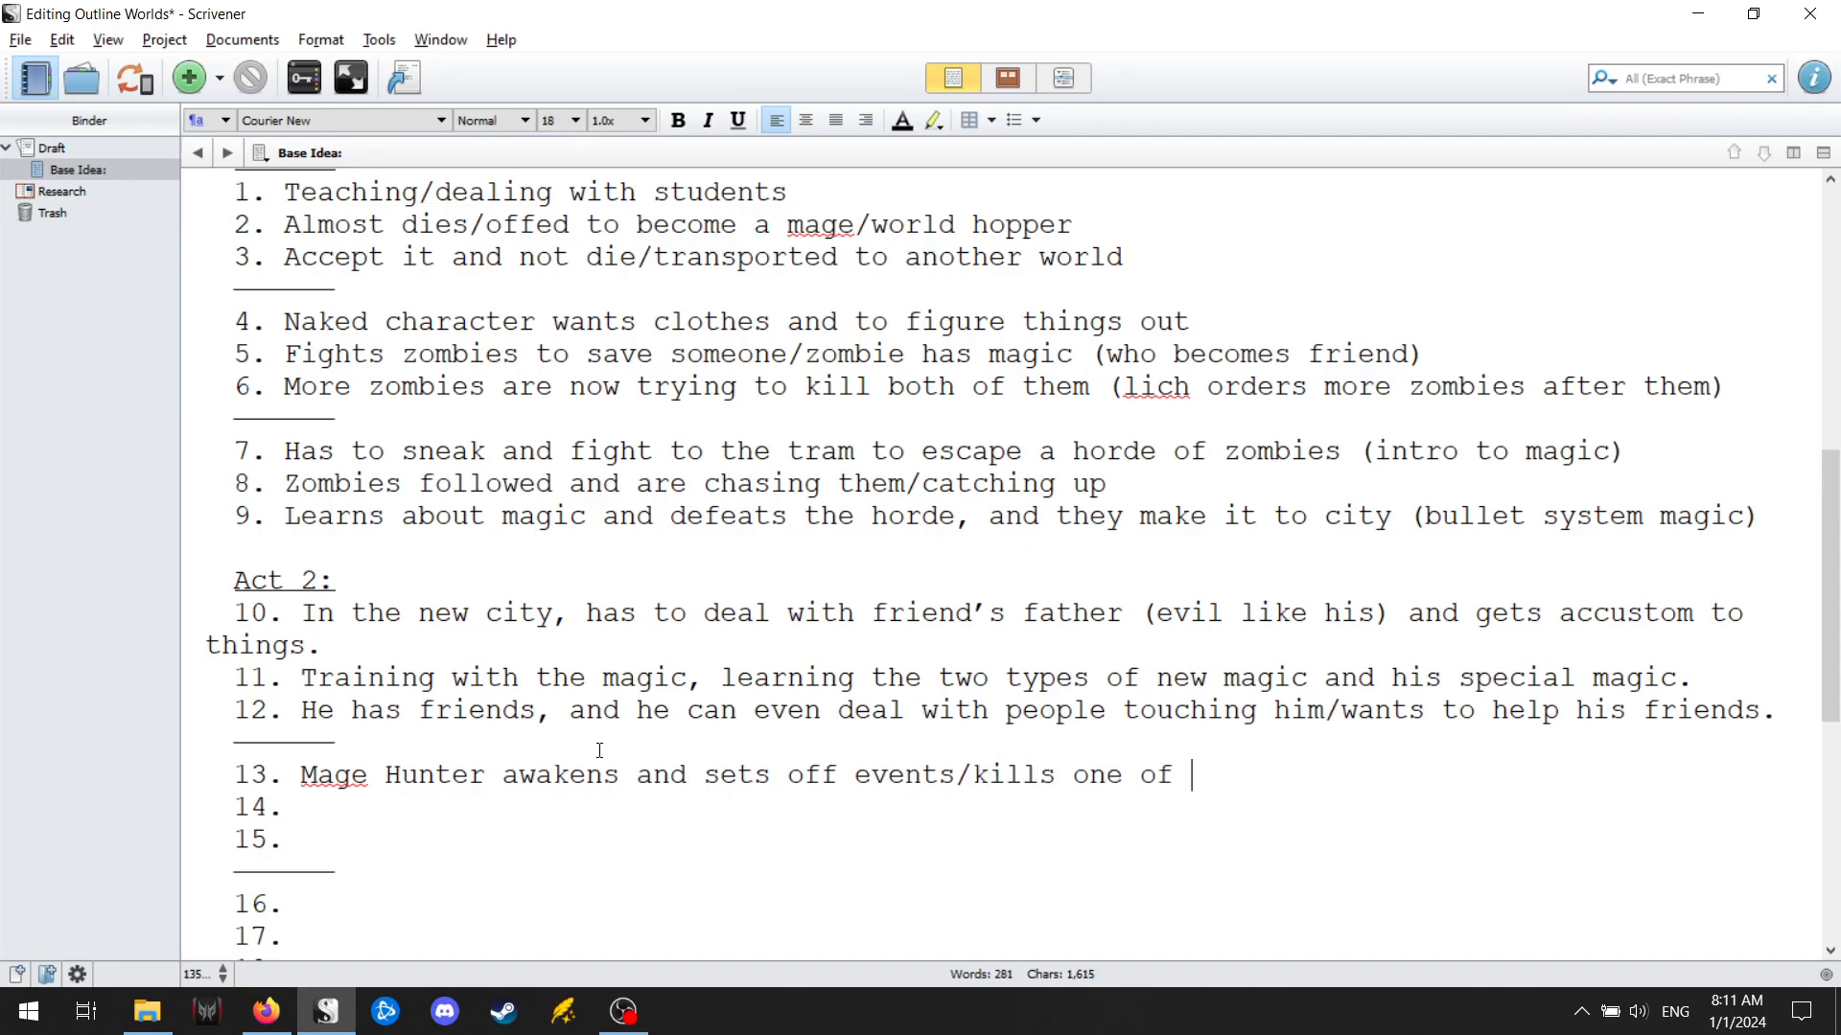
text(new friends)
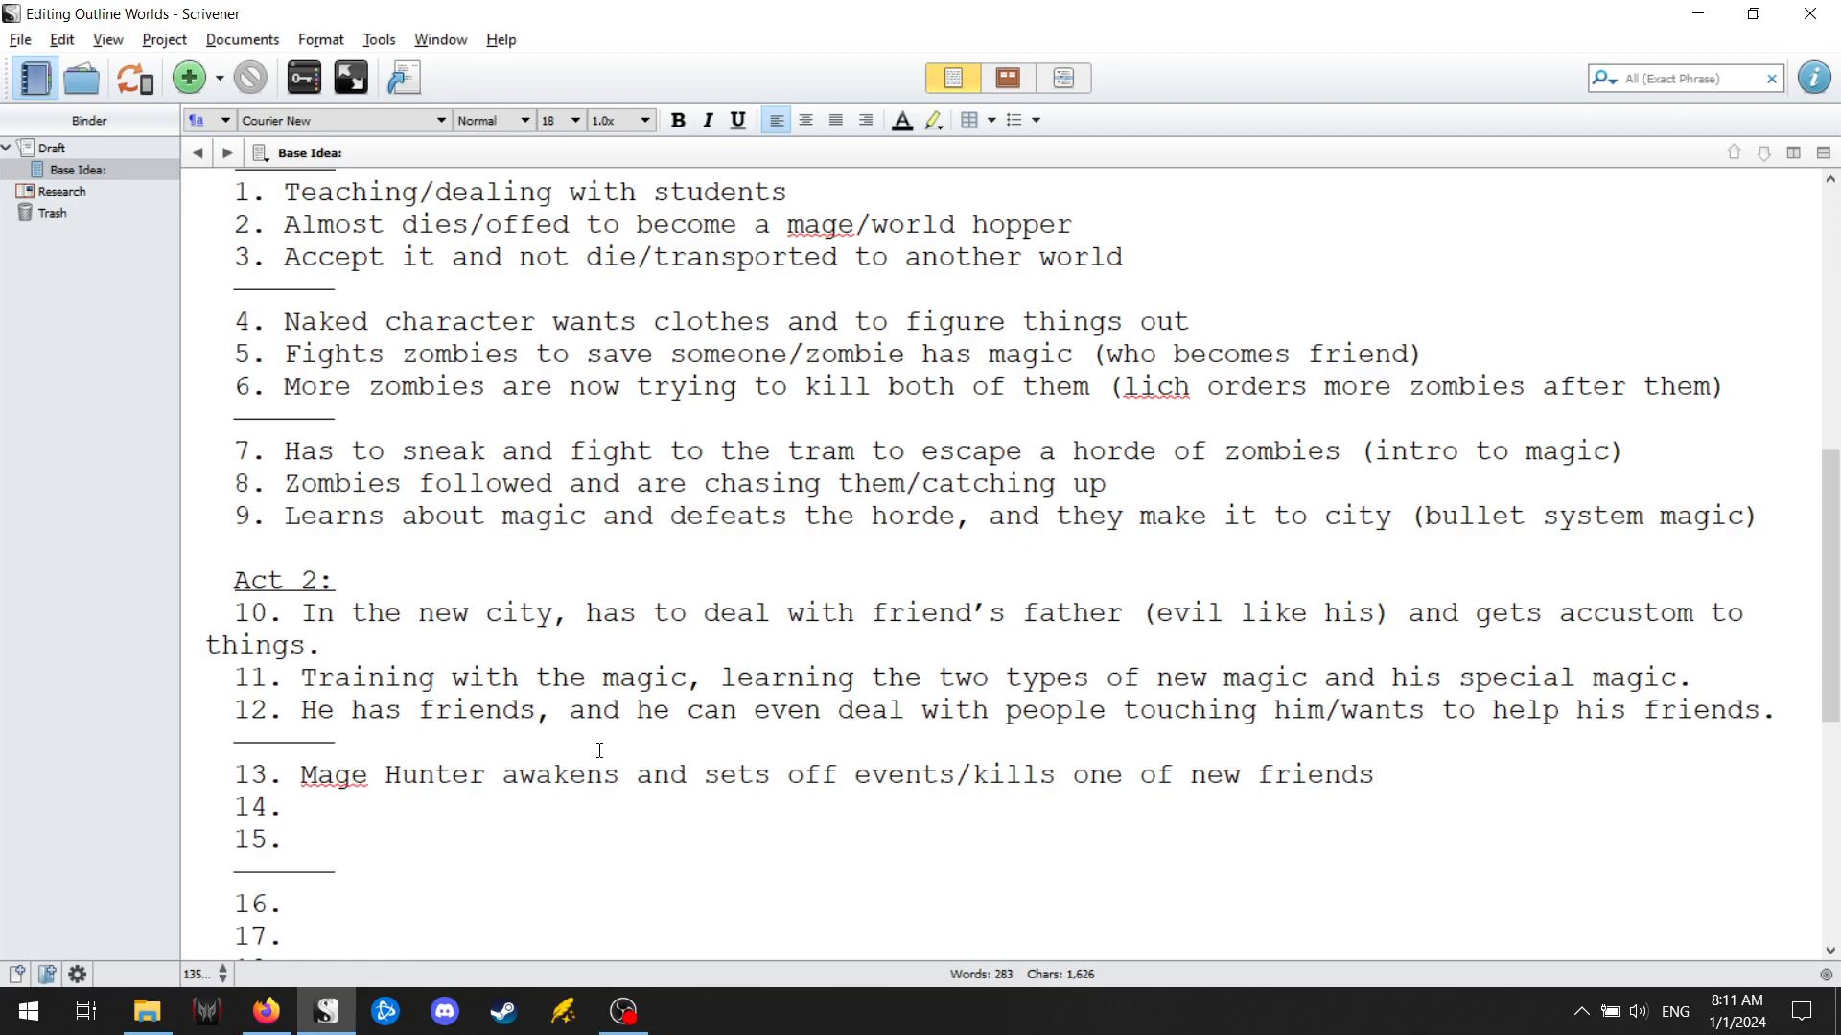
Append "(liches fully enter)" to the end of point 13 and save the project.
text((liches fully enter )
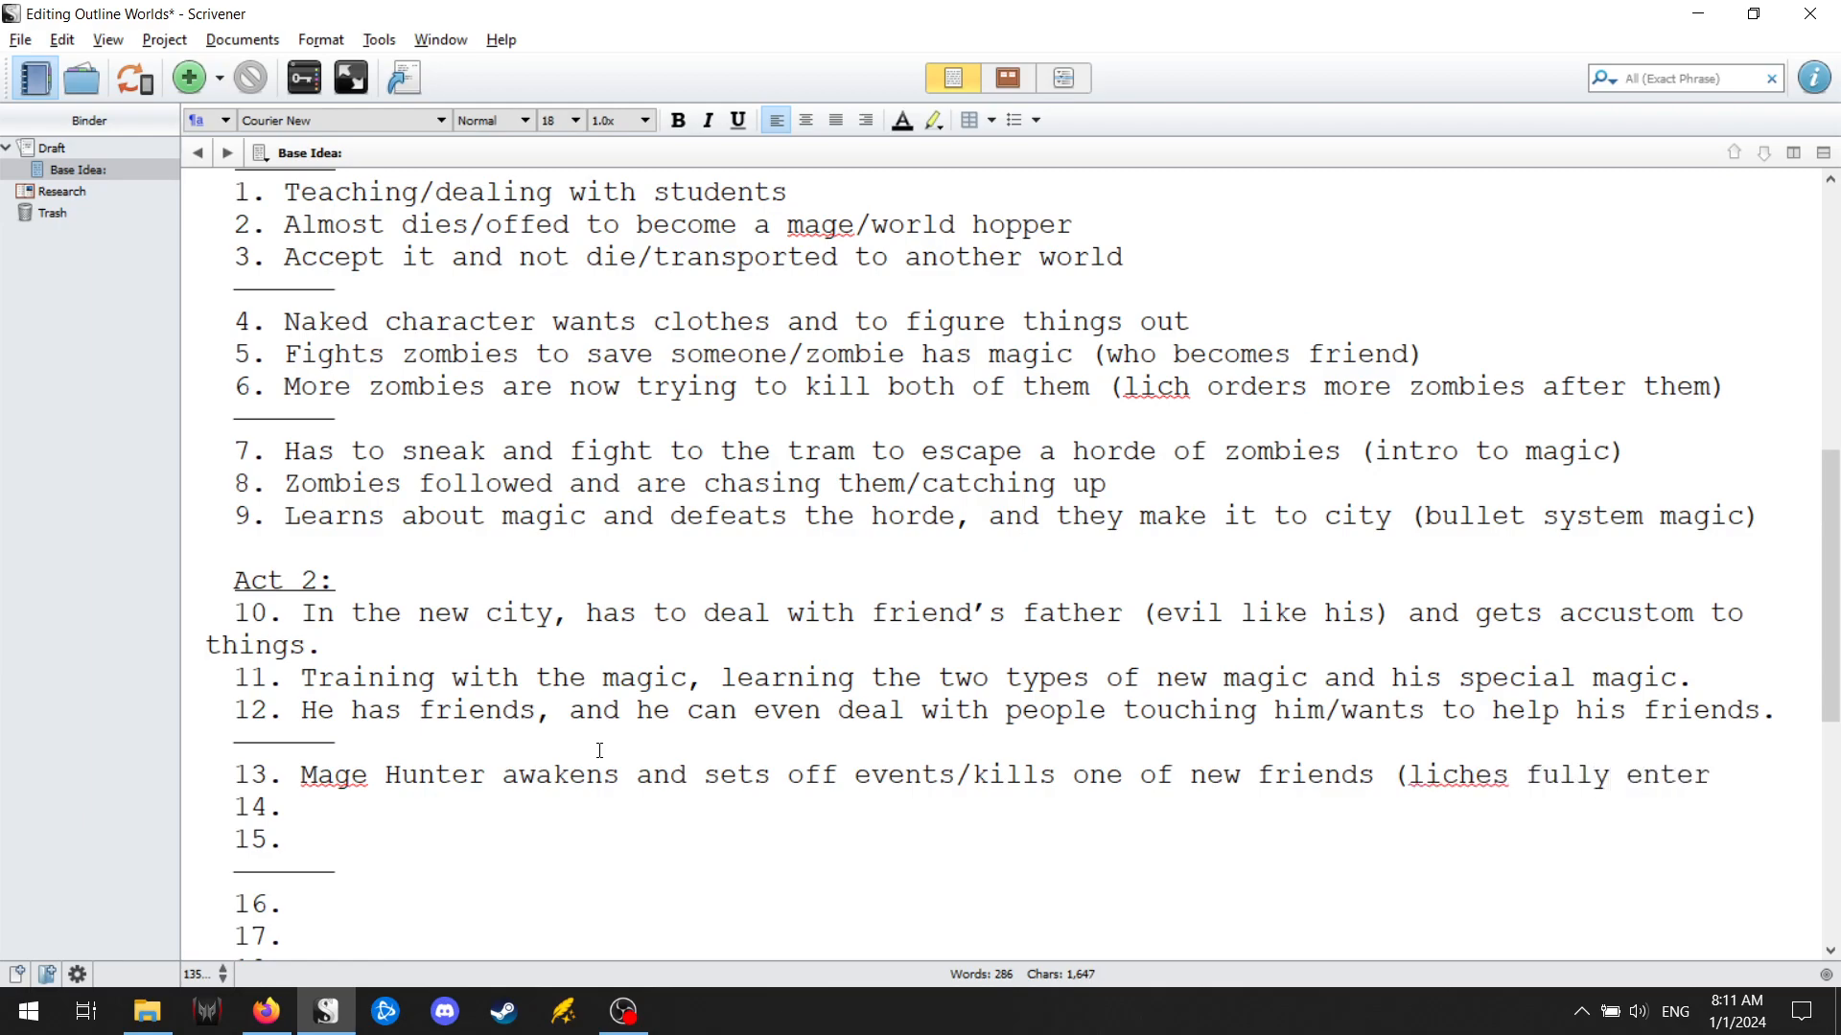
text())
key(ctrl+s)
Enter "Meets the liches and is removed from the city/has to go a long way to return" as point 14 of Act 2.
key(Down)
text(Meets the liches and is )
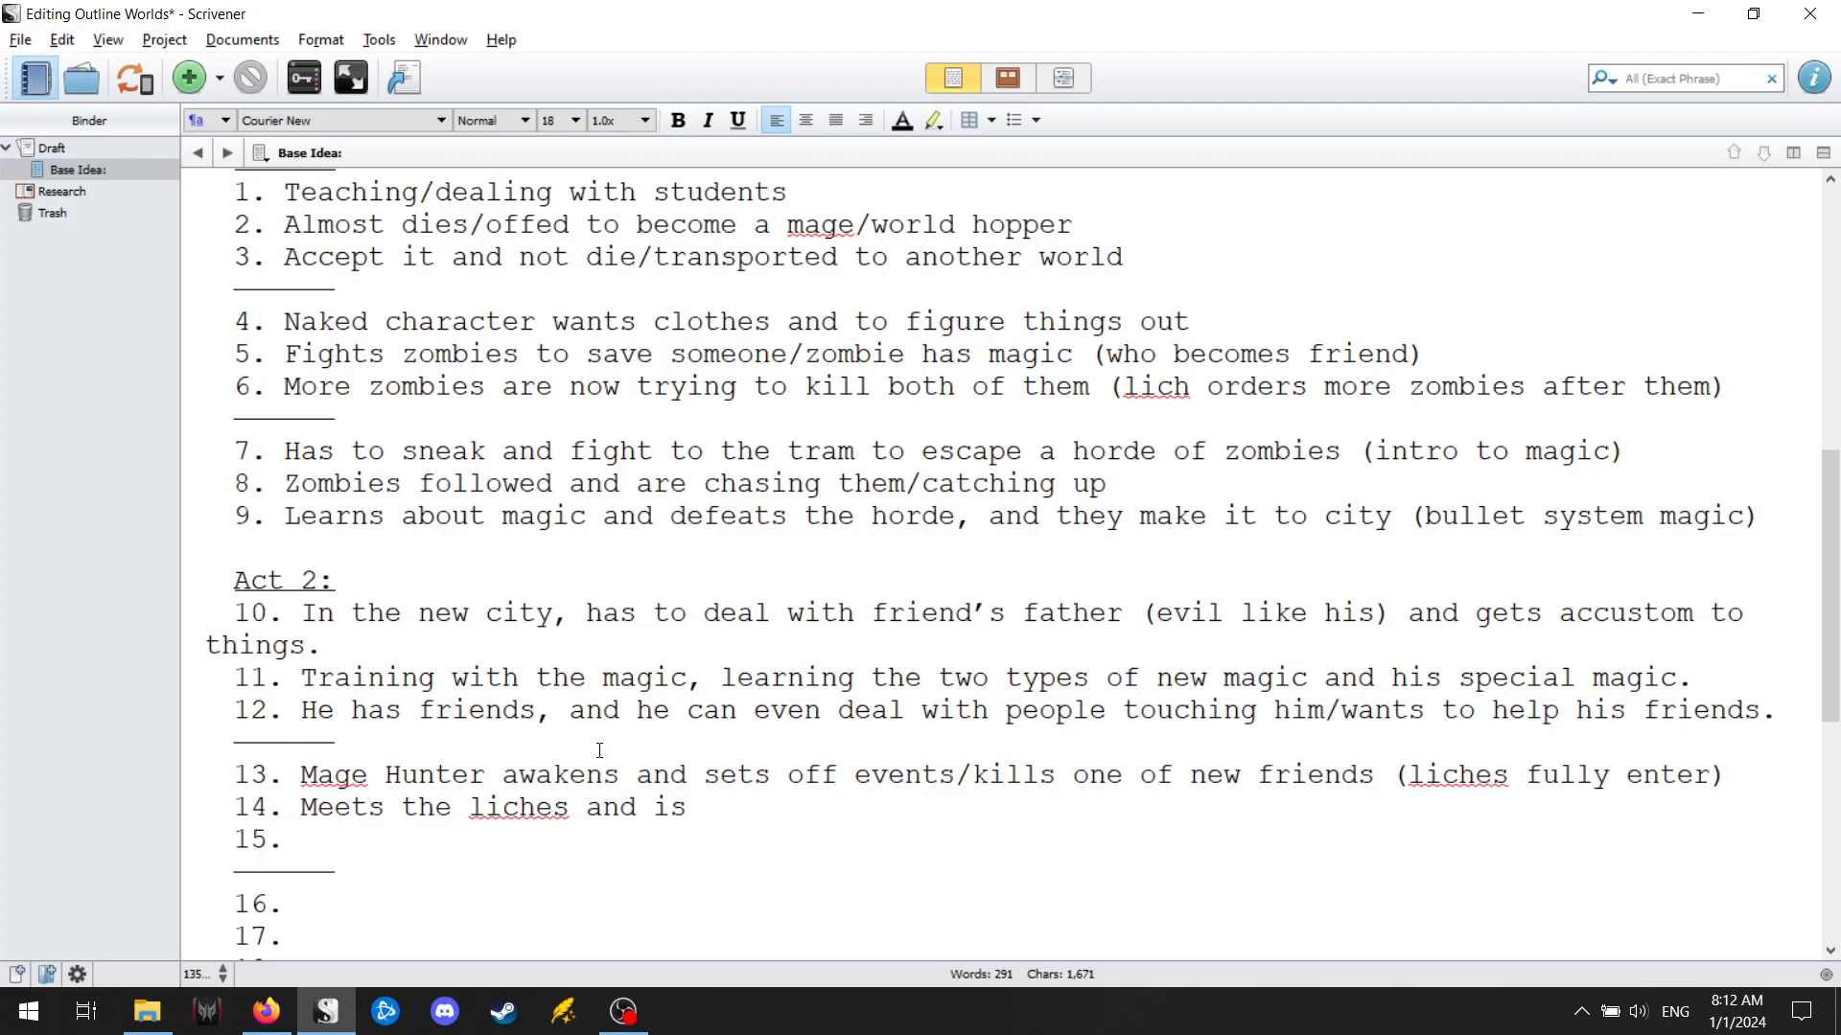
text(removed from the cit)
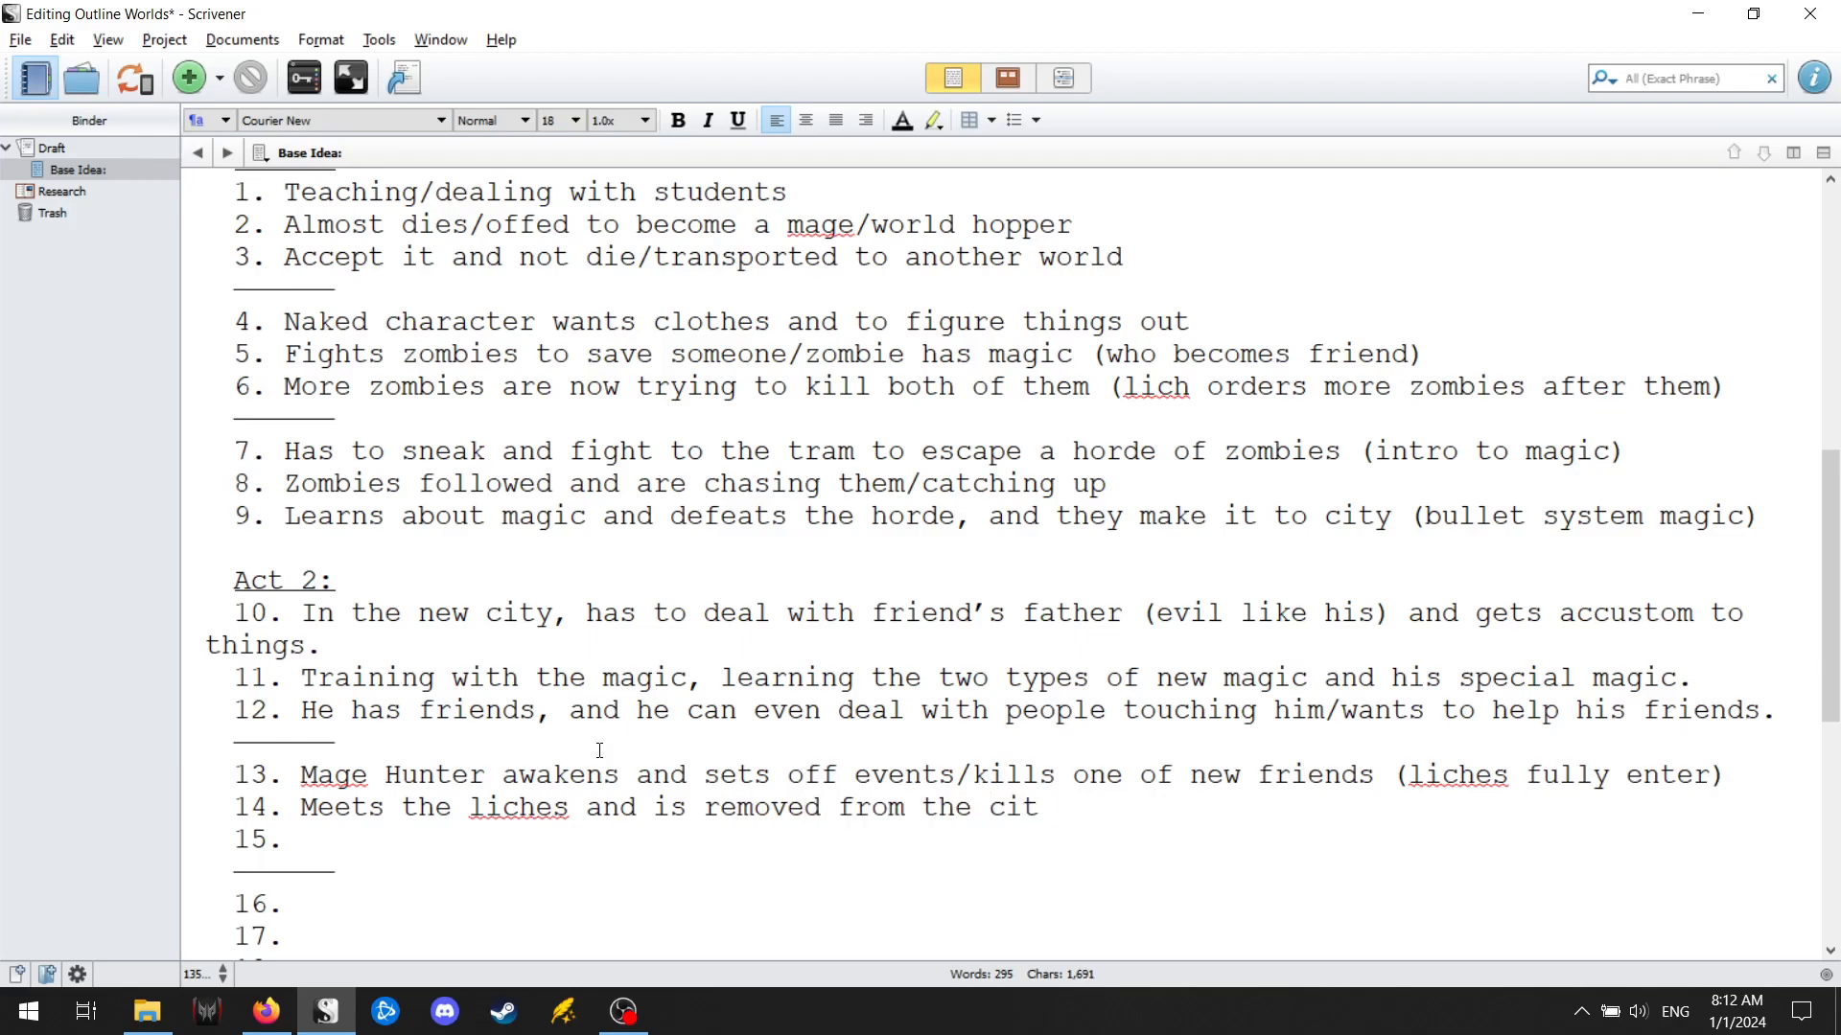
text(y/has to go a long way to retrun)
key(BackSpace)
key(BackSpace)
key(BackSpace)
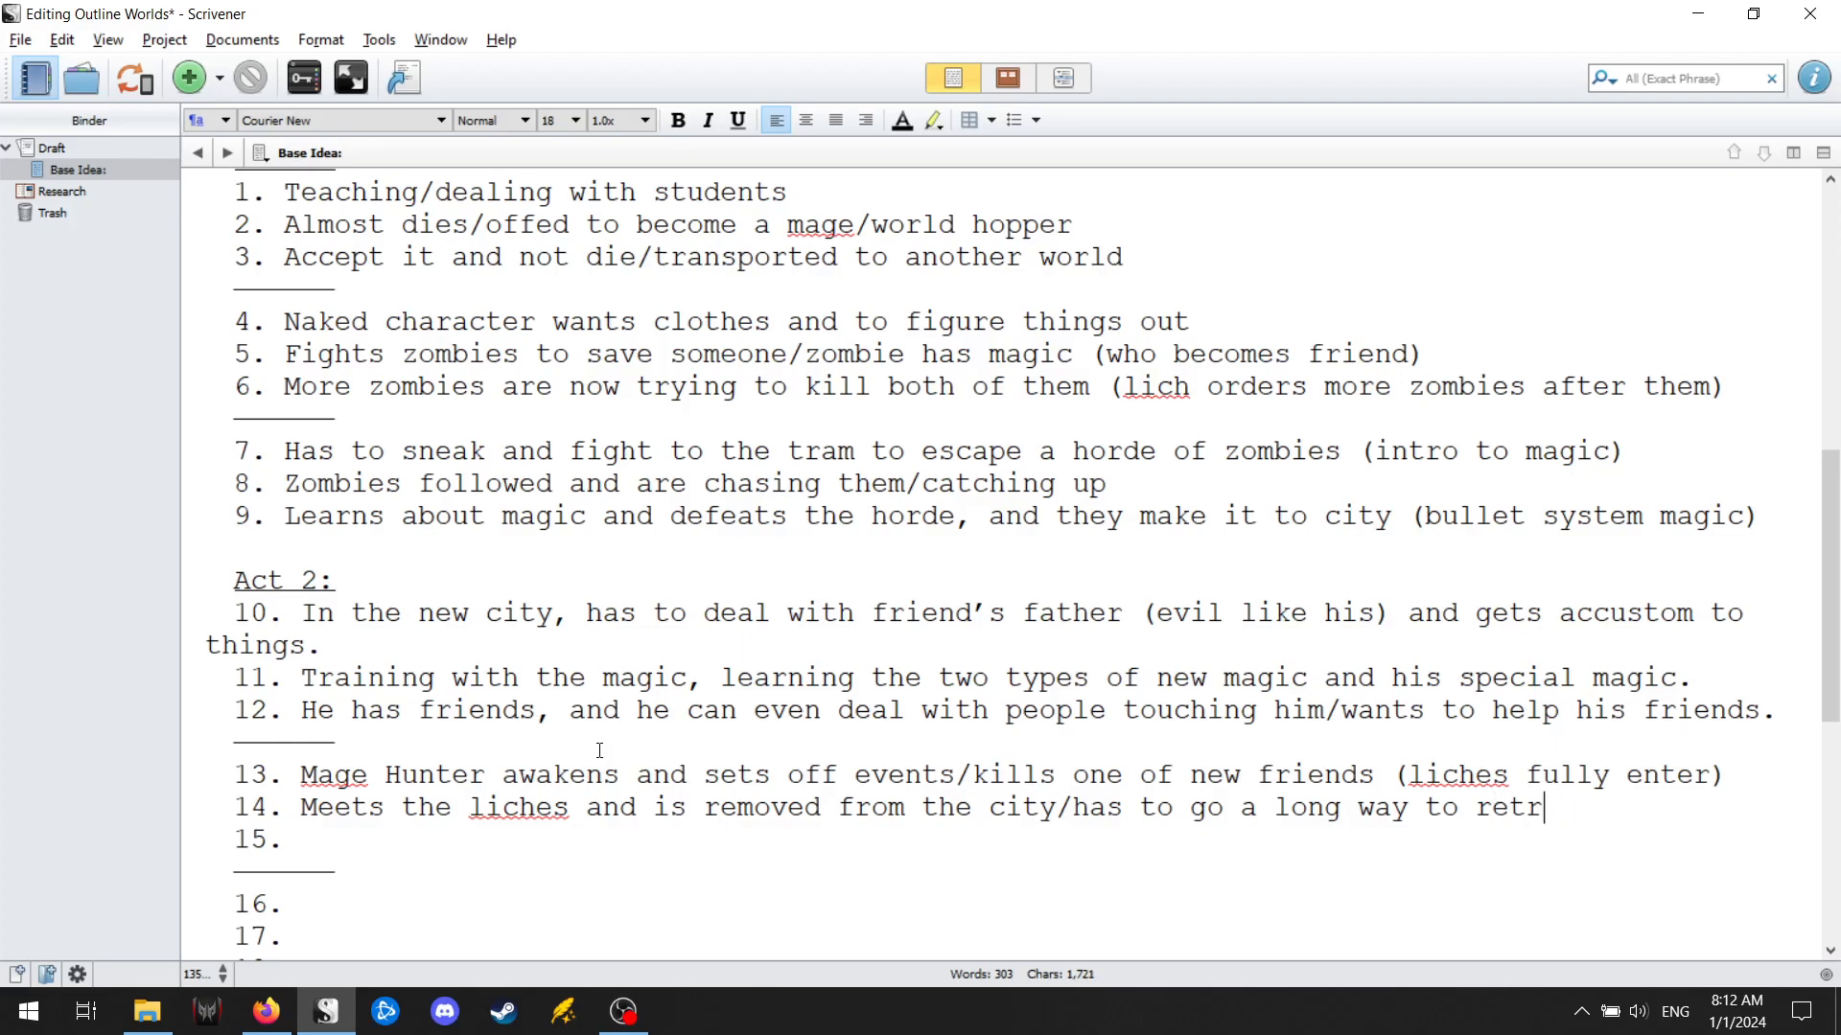
text(urn.)
key(BackSpace)
Remove the full stops at the ends of points 11, 12 and 10.
click(1757, 674)
key(BackSpace)
key(BackSpace)
click(1793, 715)
key(BackSpace)
click(946, 641)
key(BackSpace)
Enter "Befriends a rogue lich, and works with him to save his son" as point 15 of Act 2.
text(Befriends a rogue lich, )
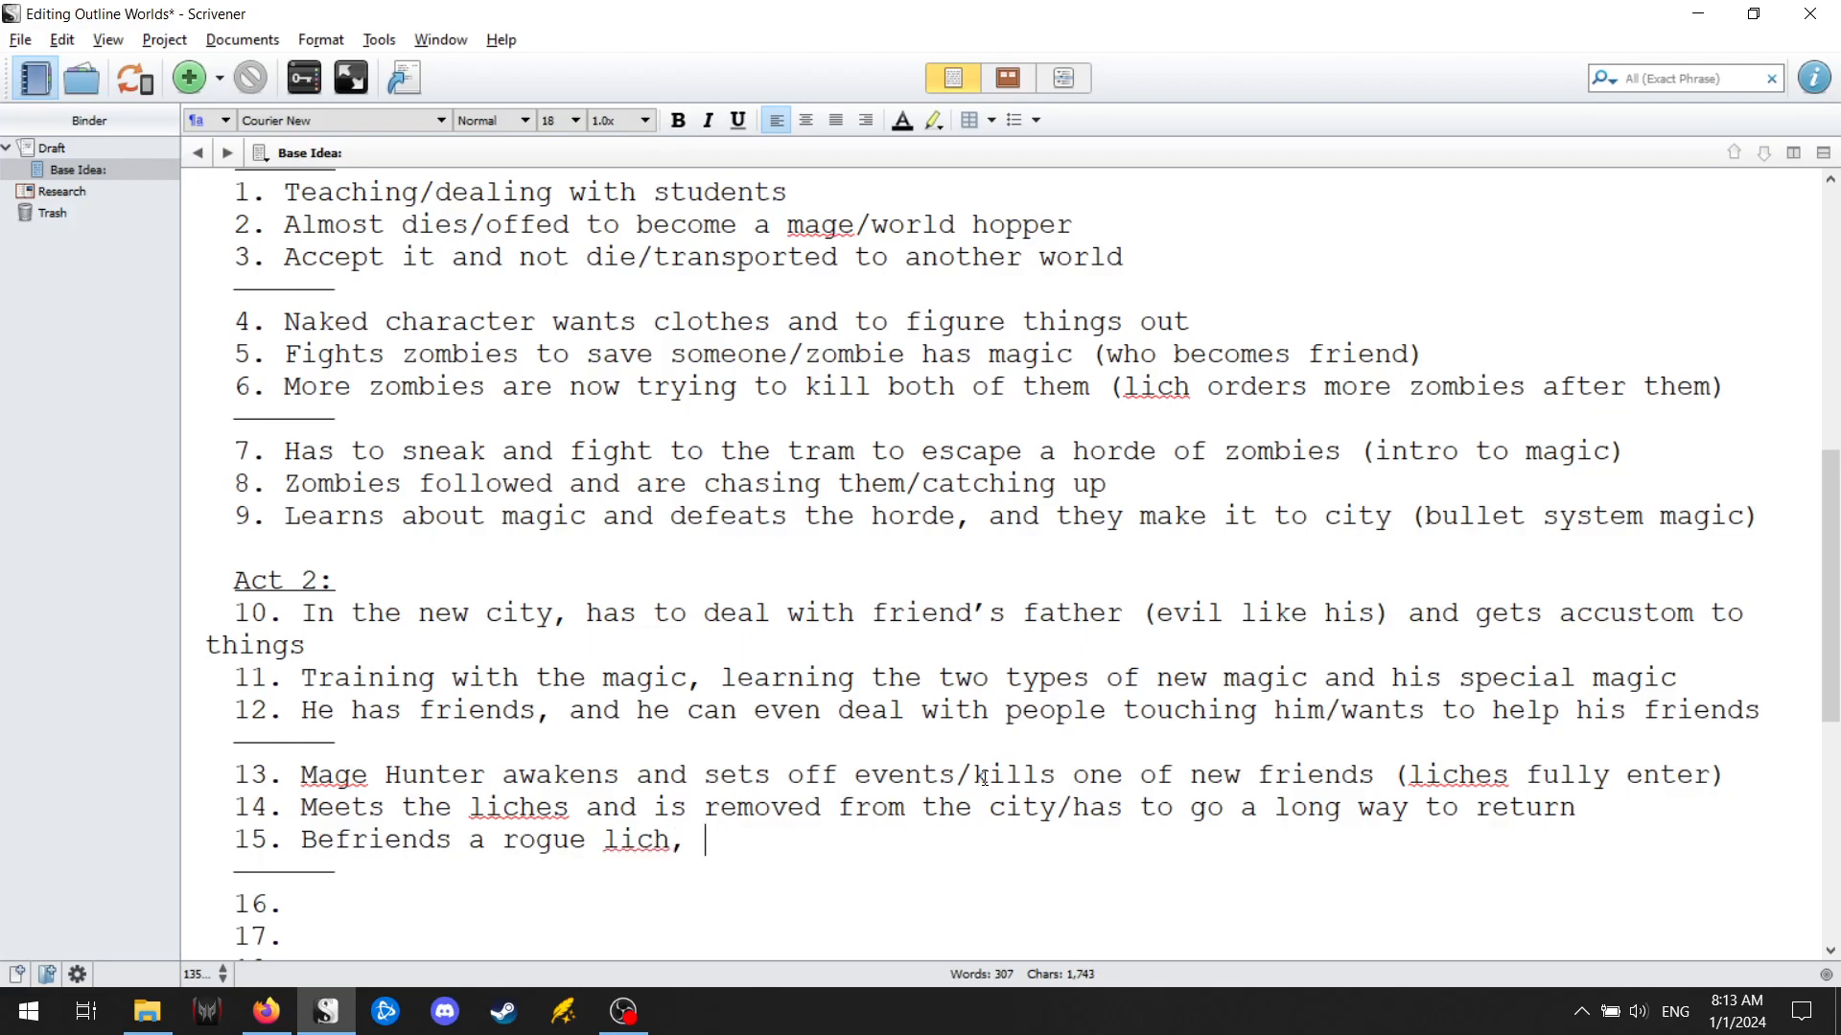
text(and works with)
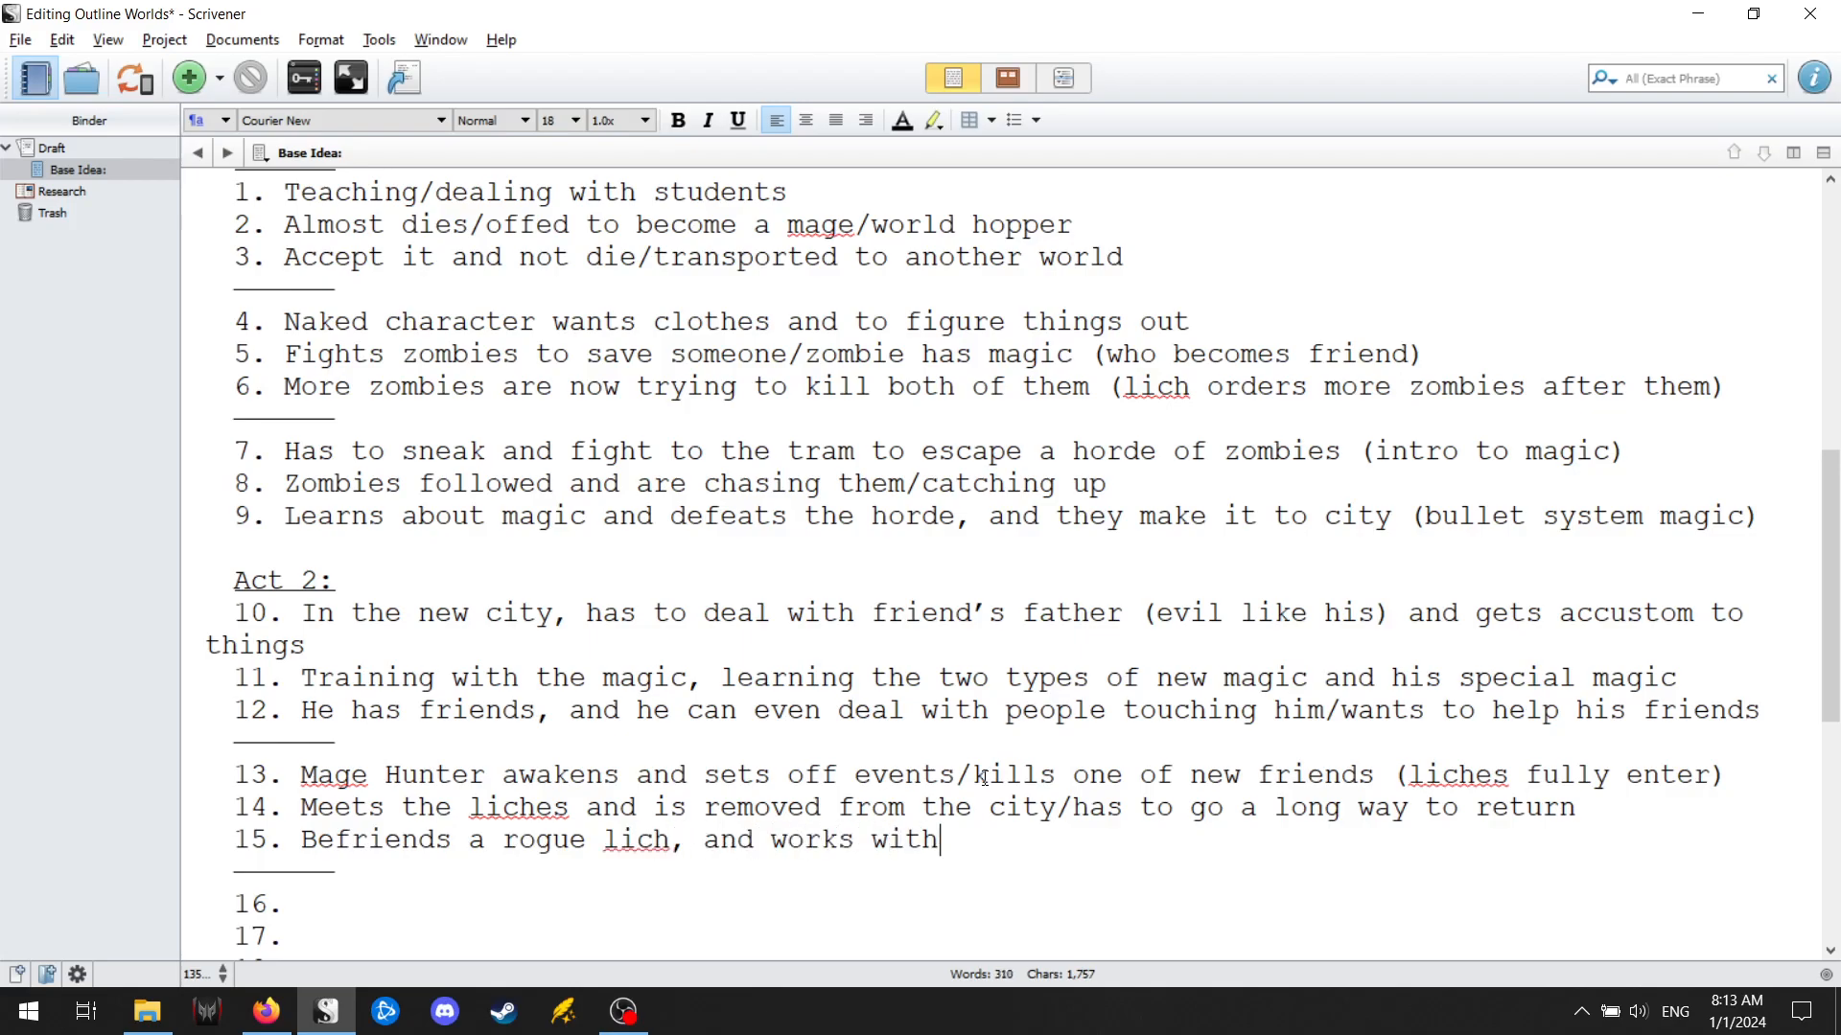
text( him to save his)
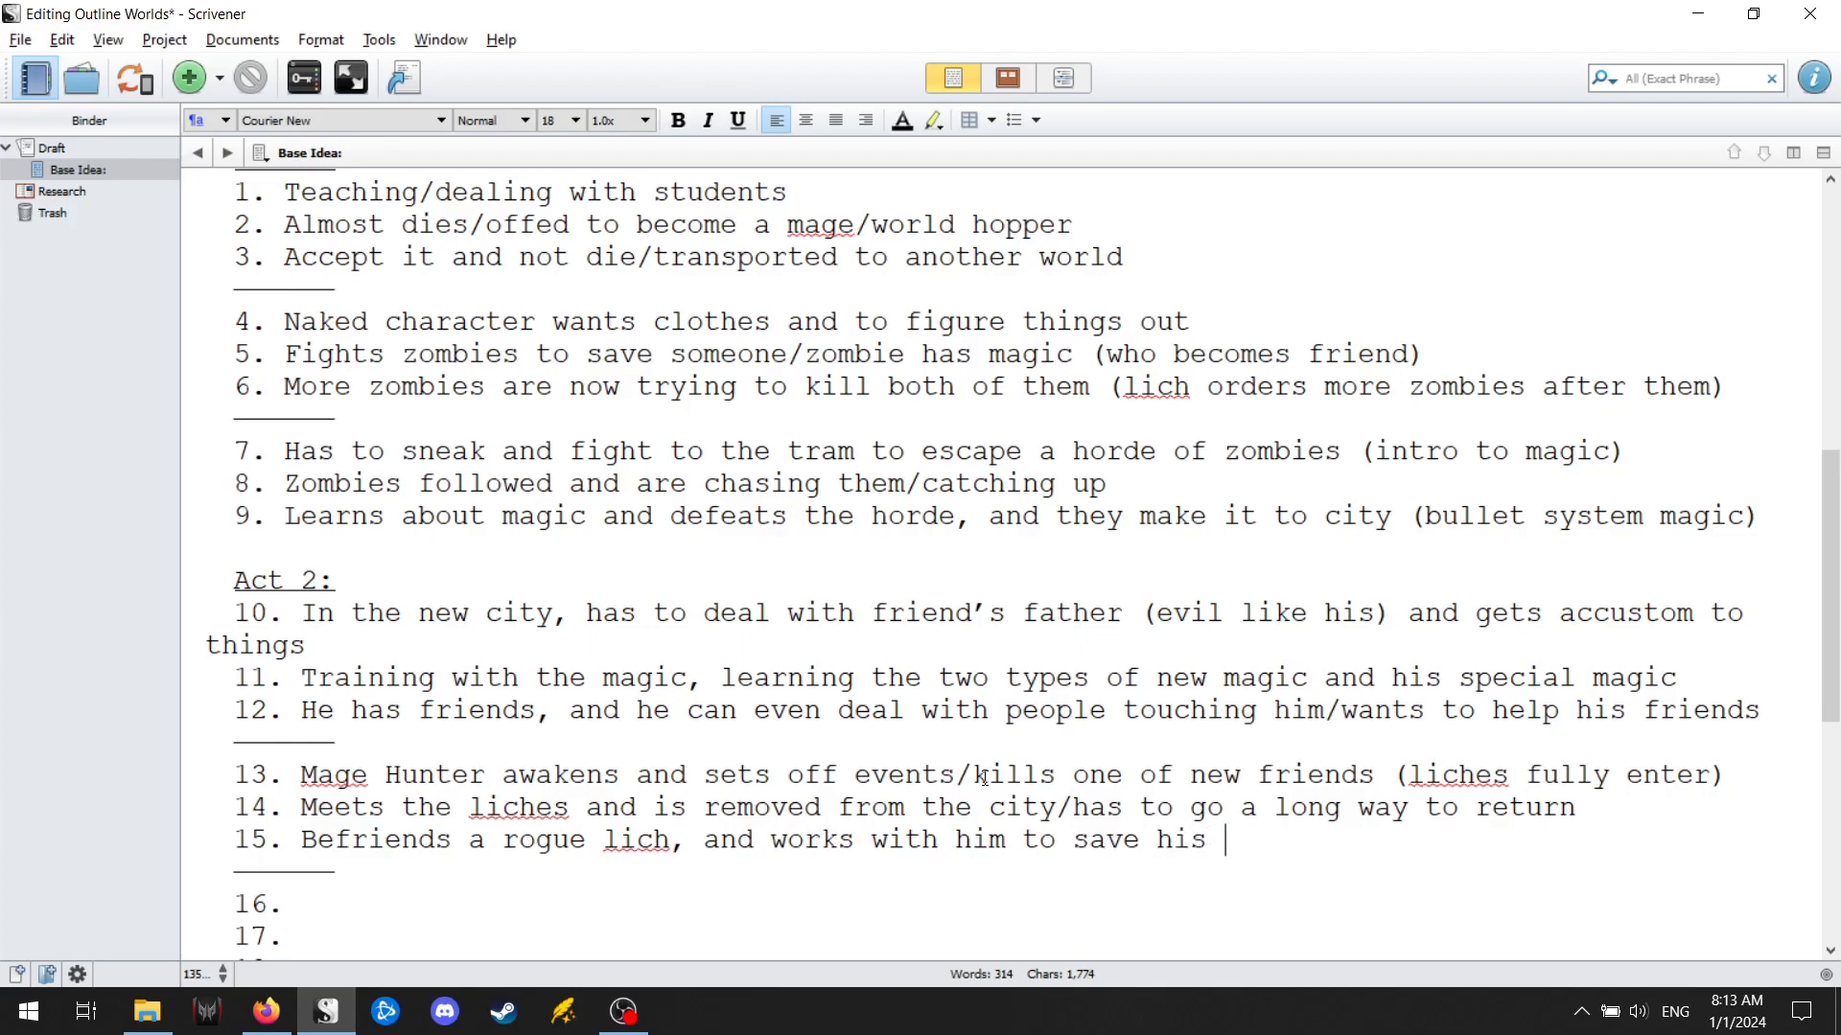
text( son, then p)
text(l)
Append ", then makes a plan to use the lich to make the zombies go away" to the end of point 15.
key(BackSpace)
key(BackSpace)
text(makes a plan to use the lich to )
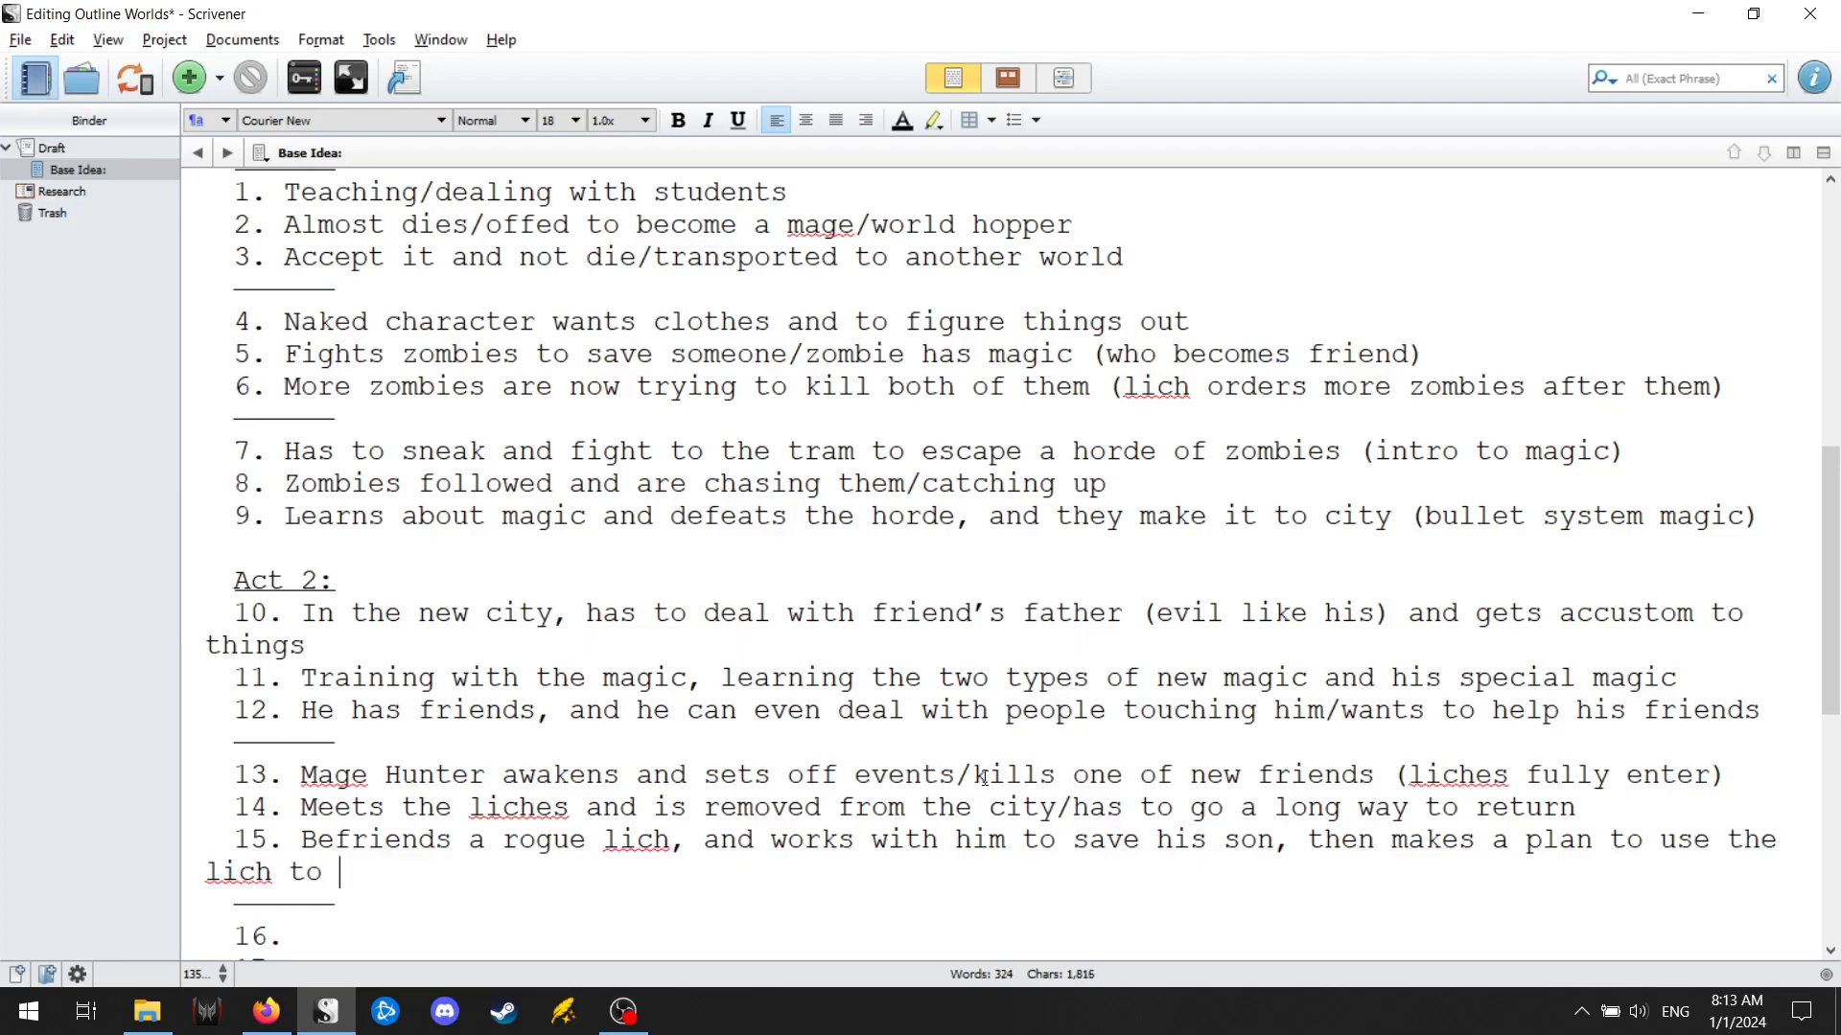
text(make the zombies go away)
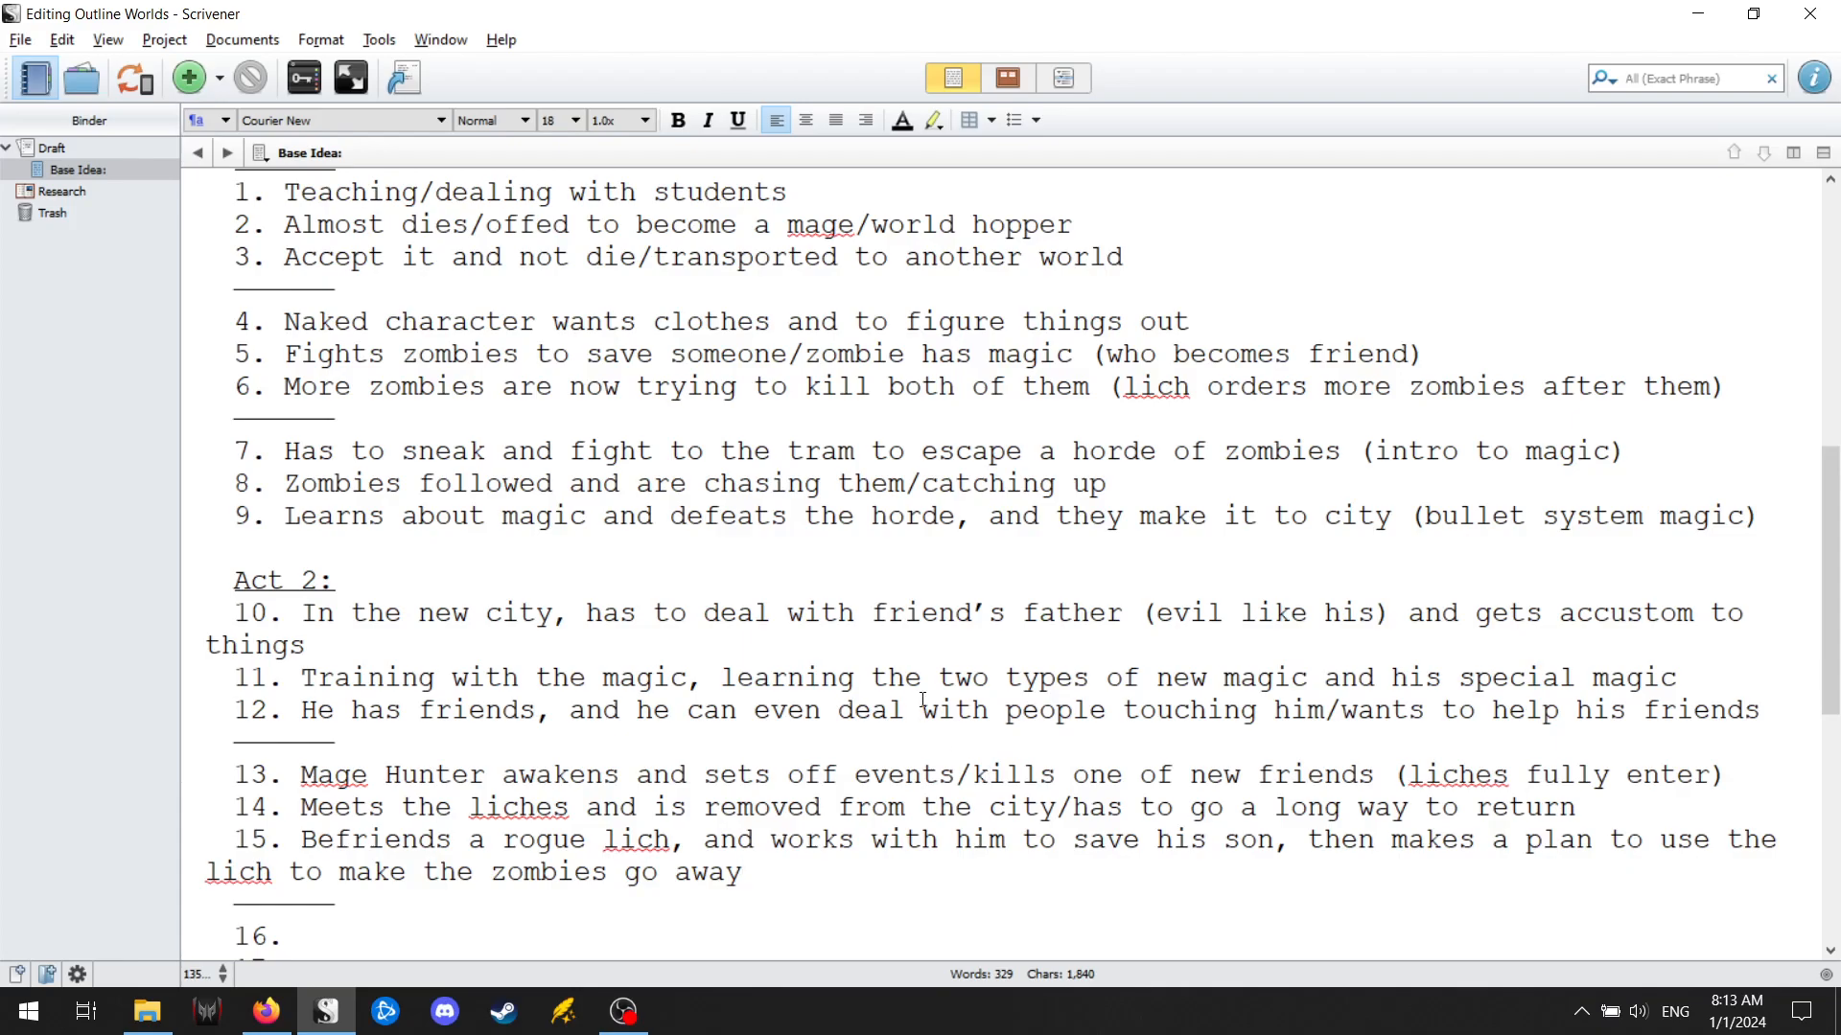
Enter "City is surrounded by army of zombies and liches" as point 16 of Act 2.
scroll(726, 870, down, 2)
scroll(726, 871, down, 1)
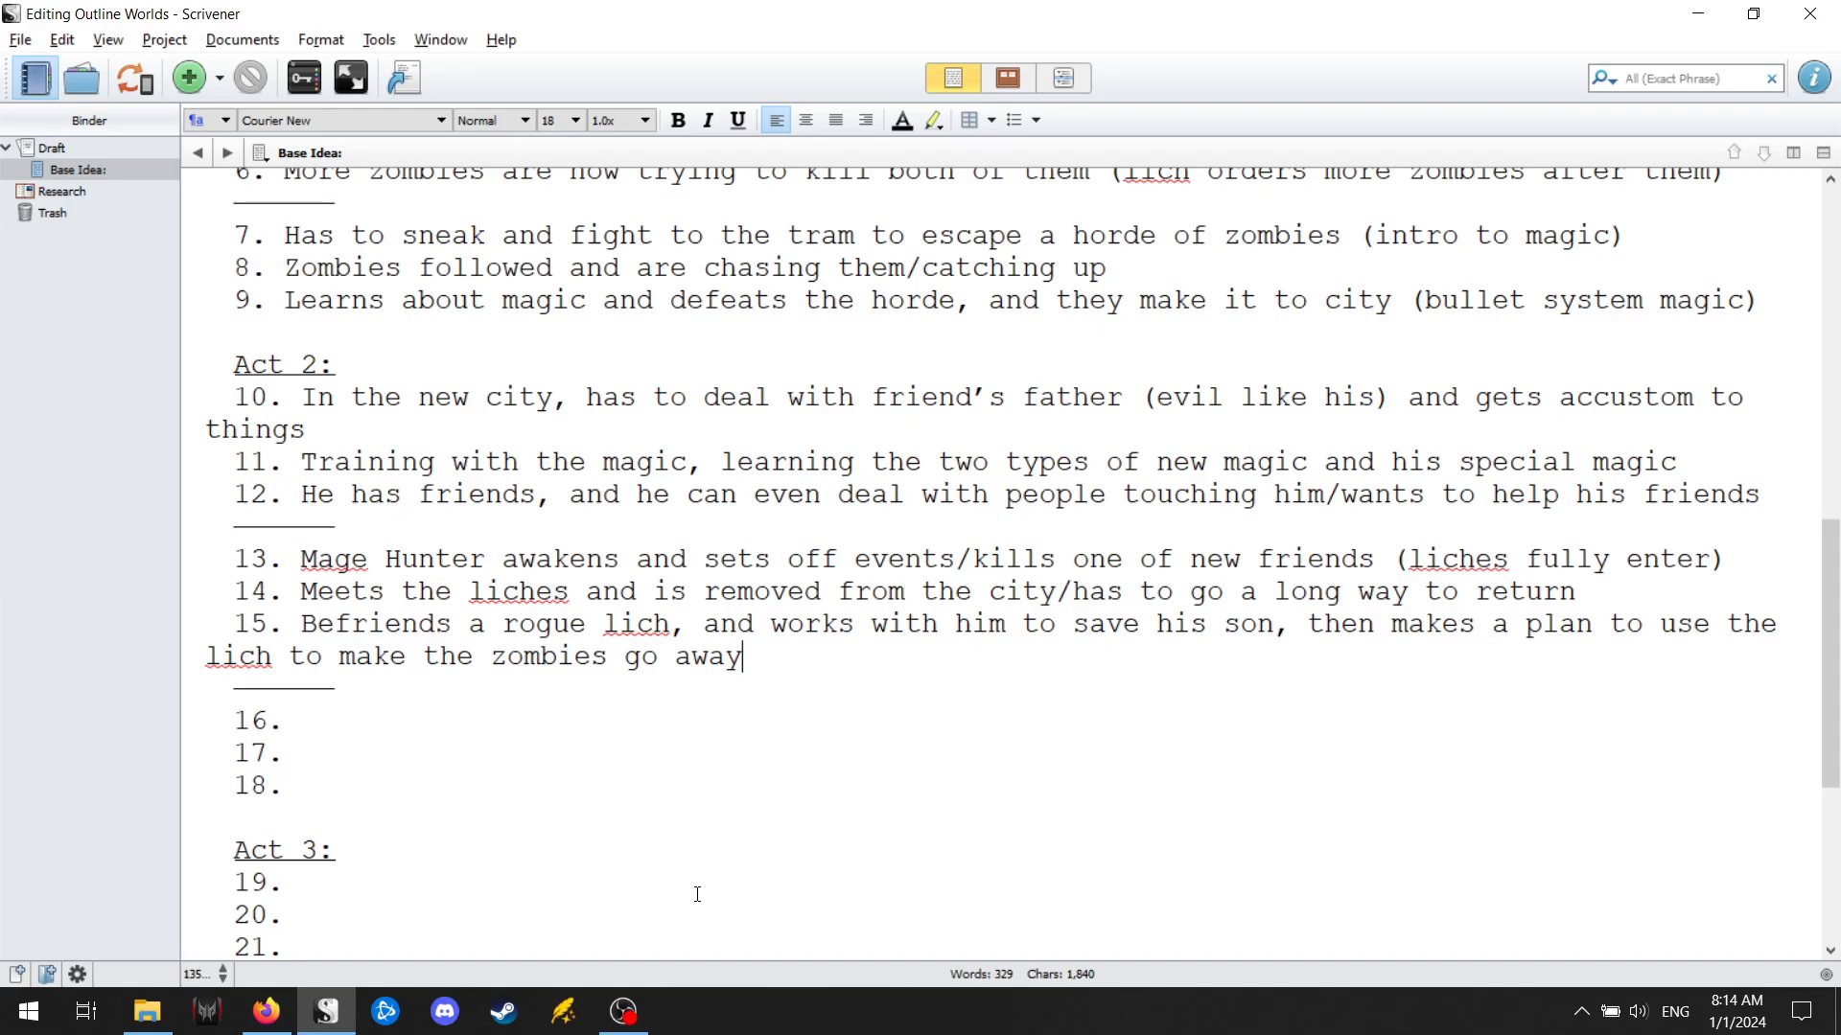
click(648, 708)
click(648, 720)
text(City is surround)
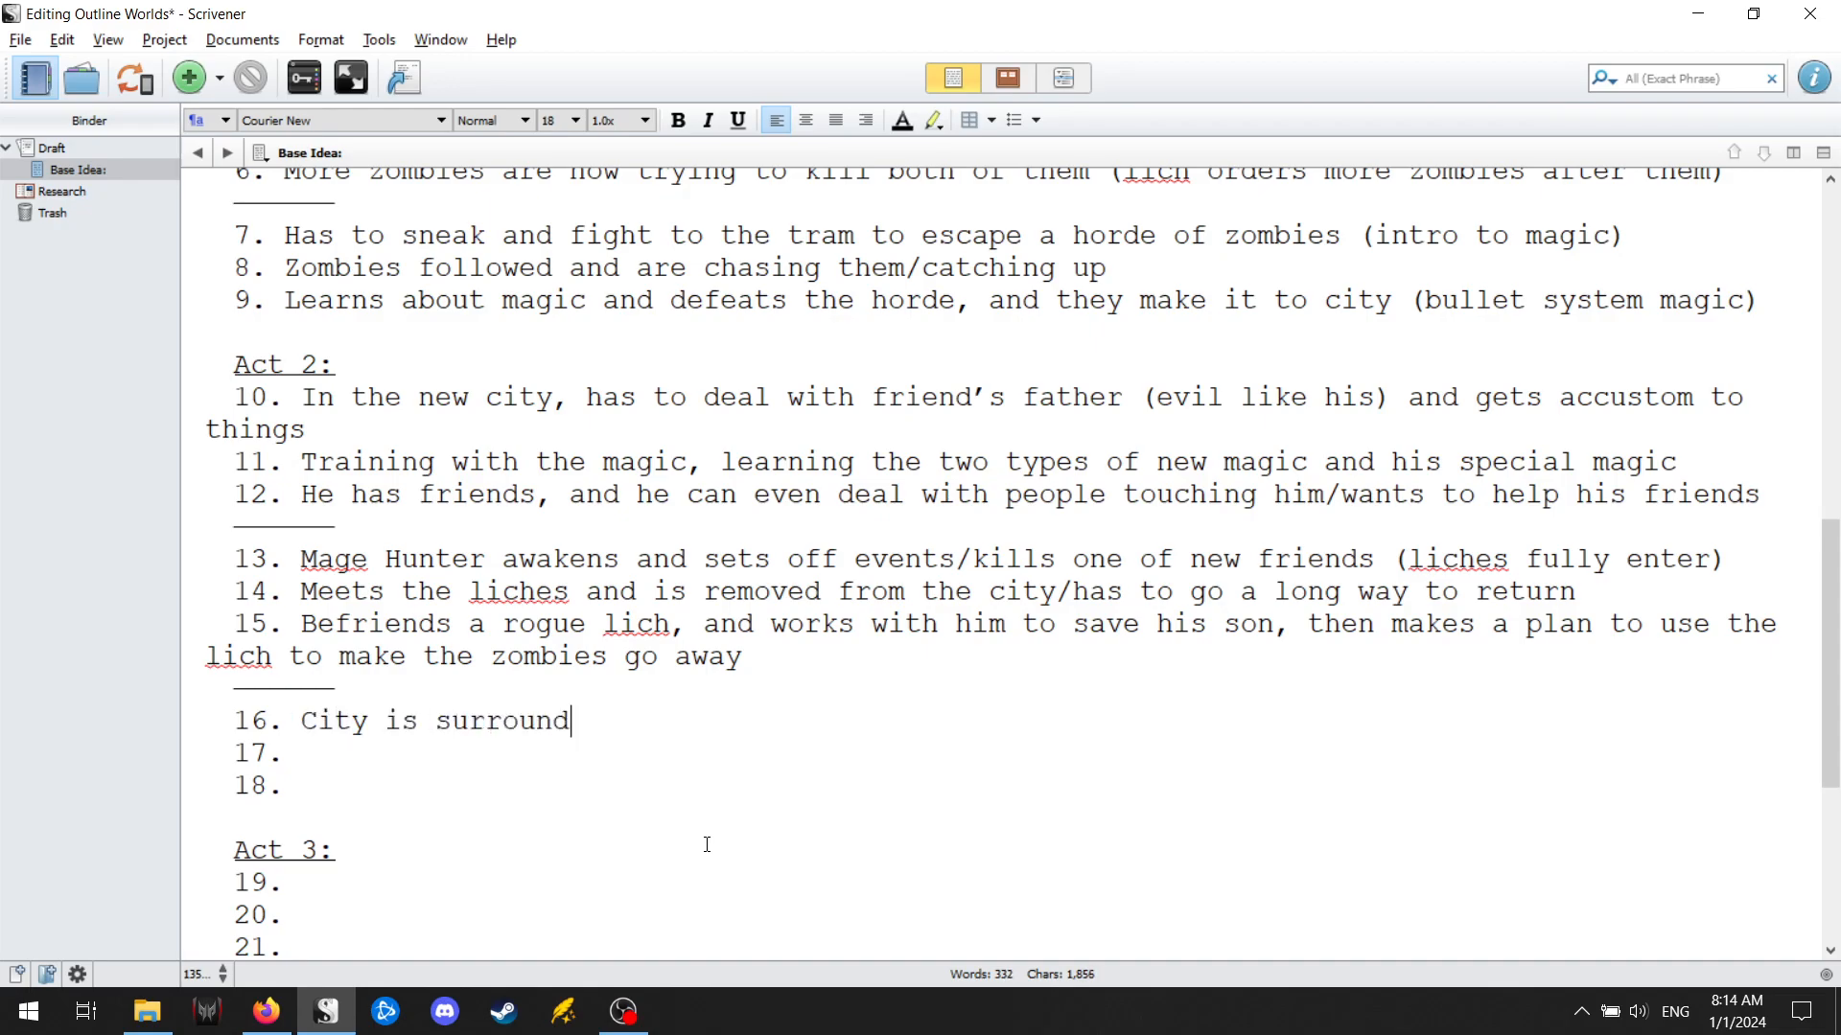
text(ed by army of zombies and liches)
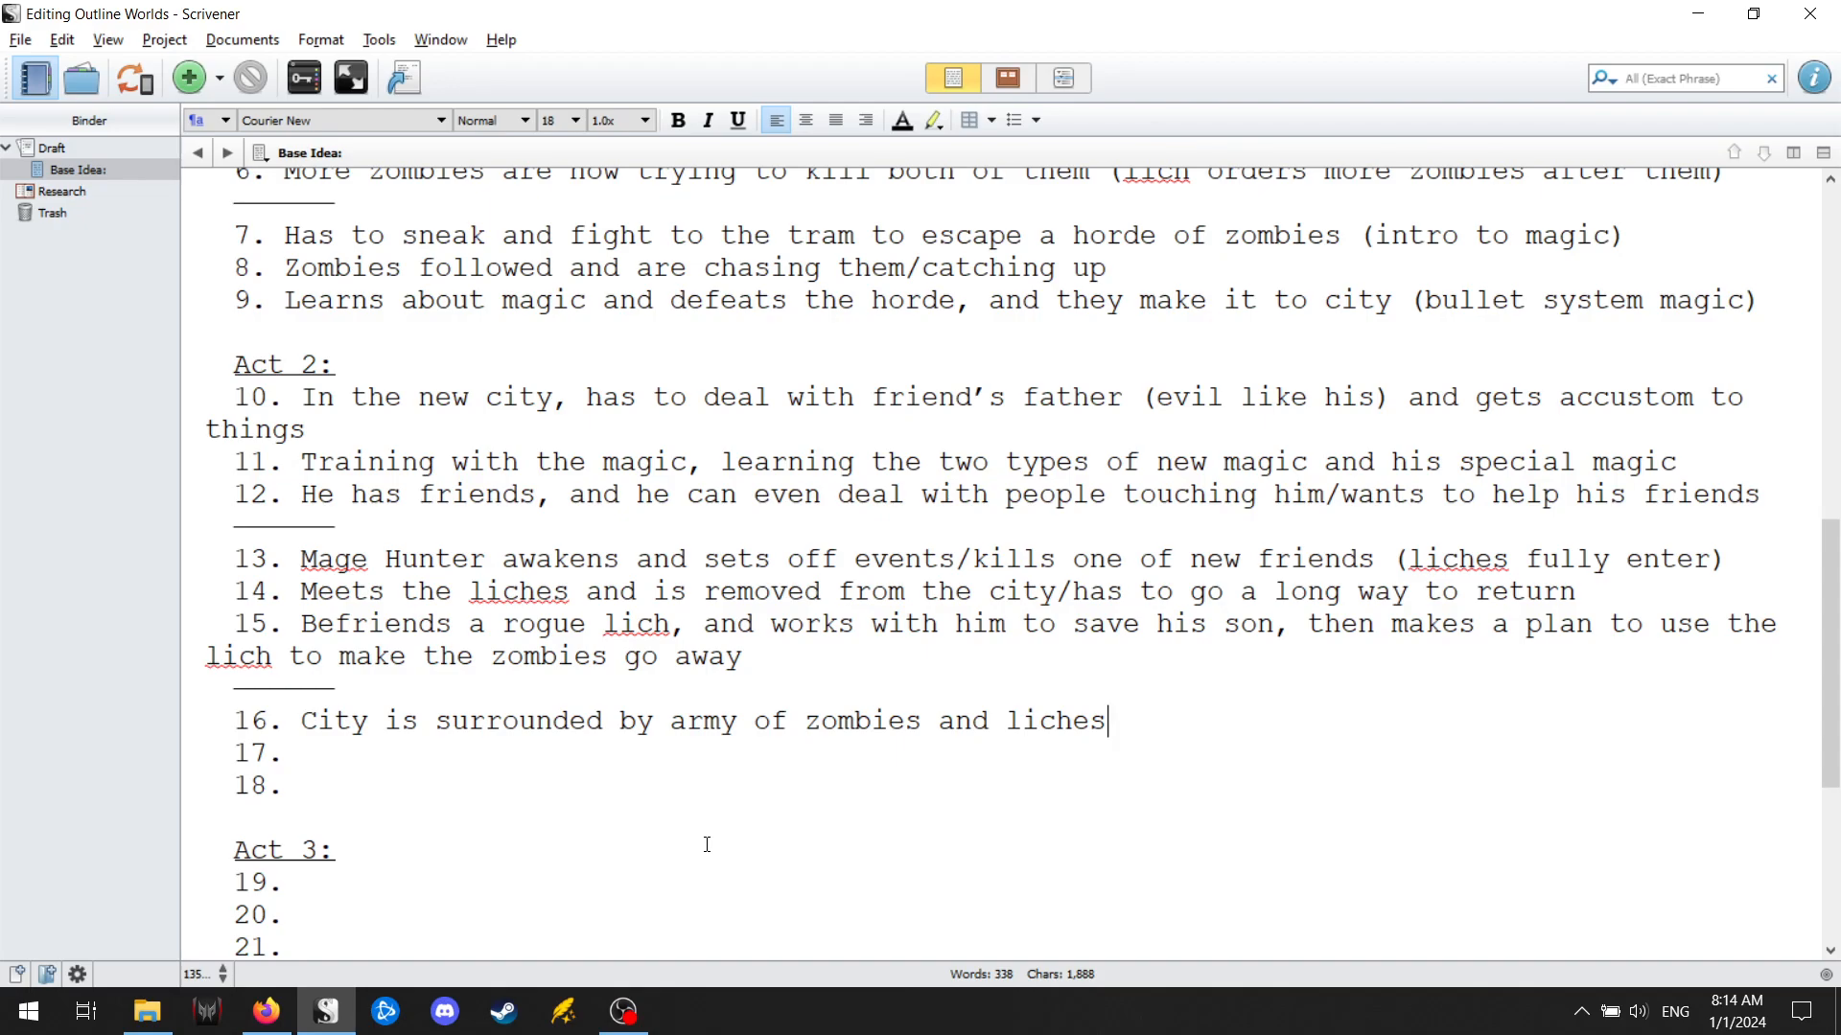
Begin point 17 of Act 2 with "Fights and kills litches".
key(Down)
text(Fights an)
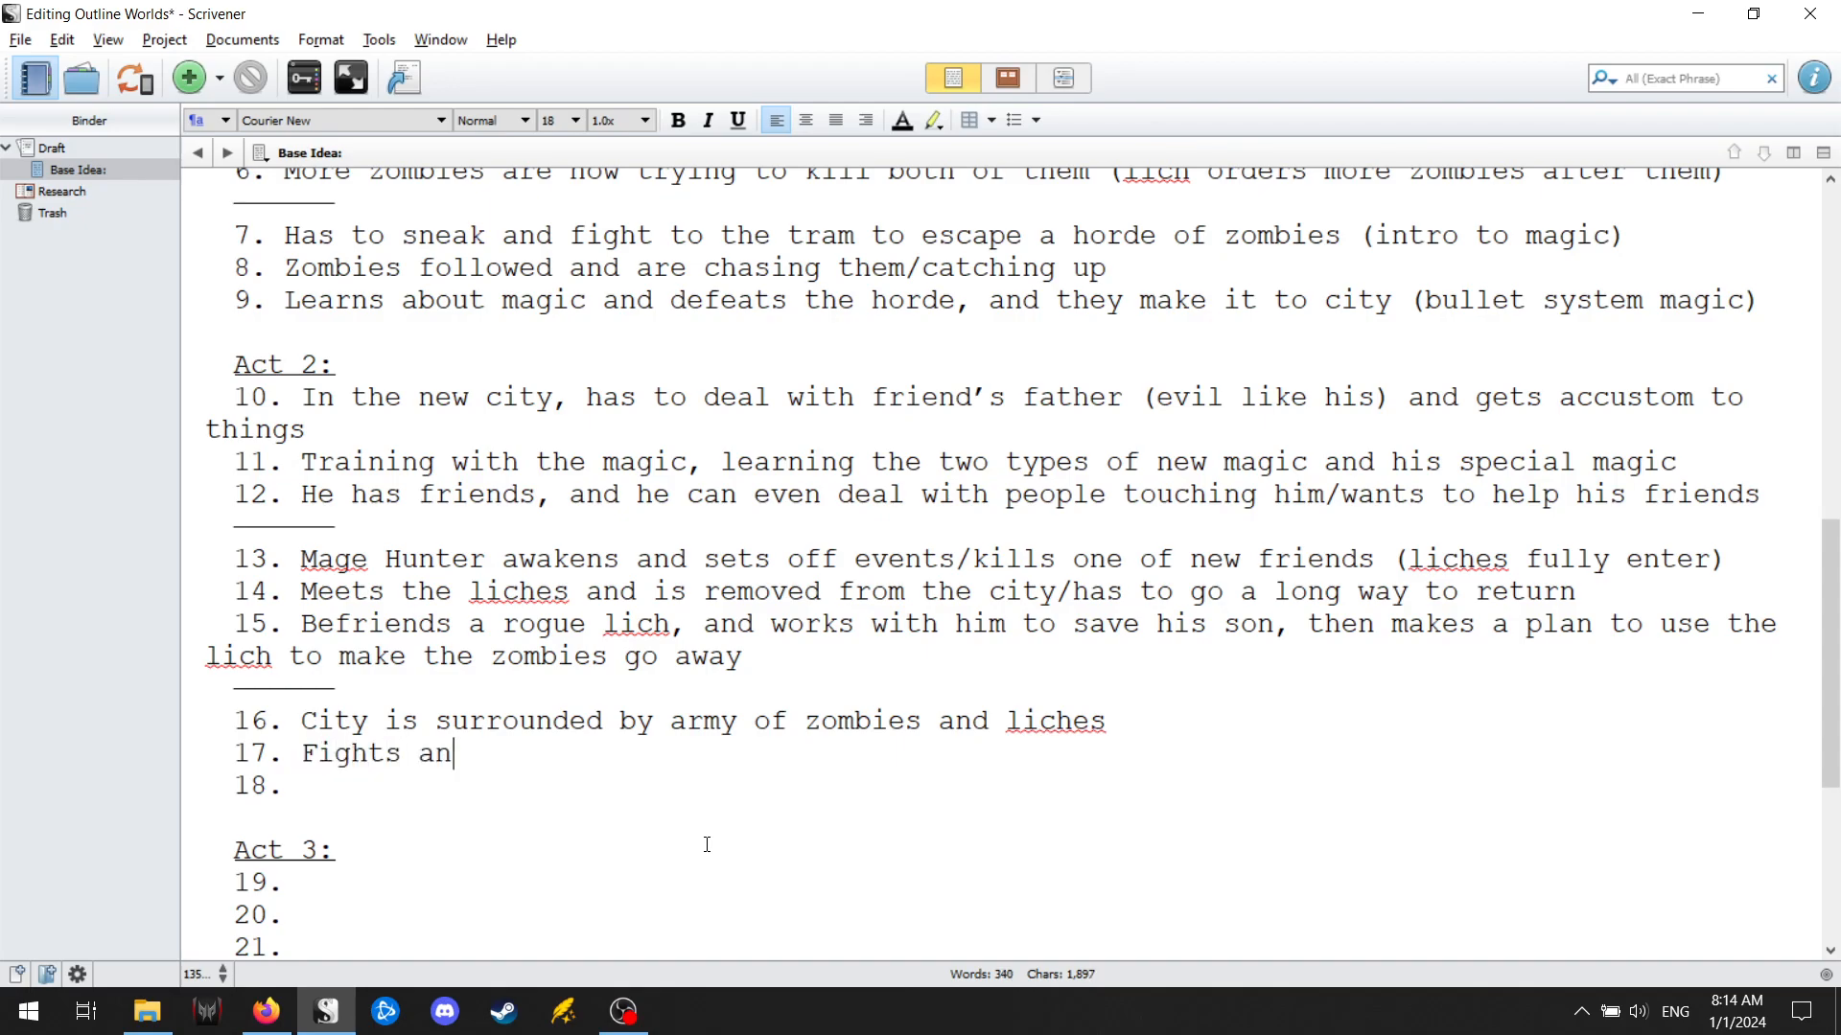
text(d kills li)
key(BackSpace)
key(BackSpace)
text(litches)
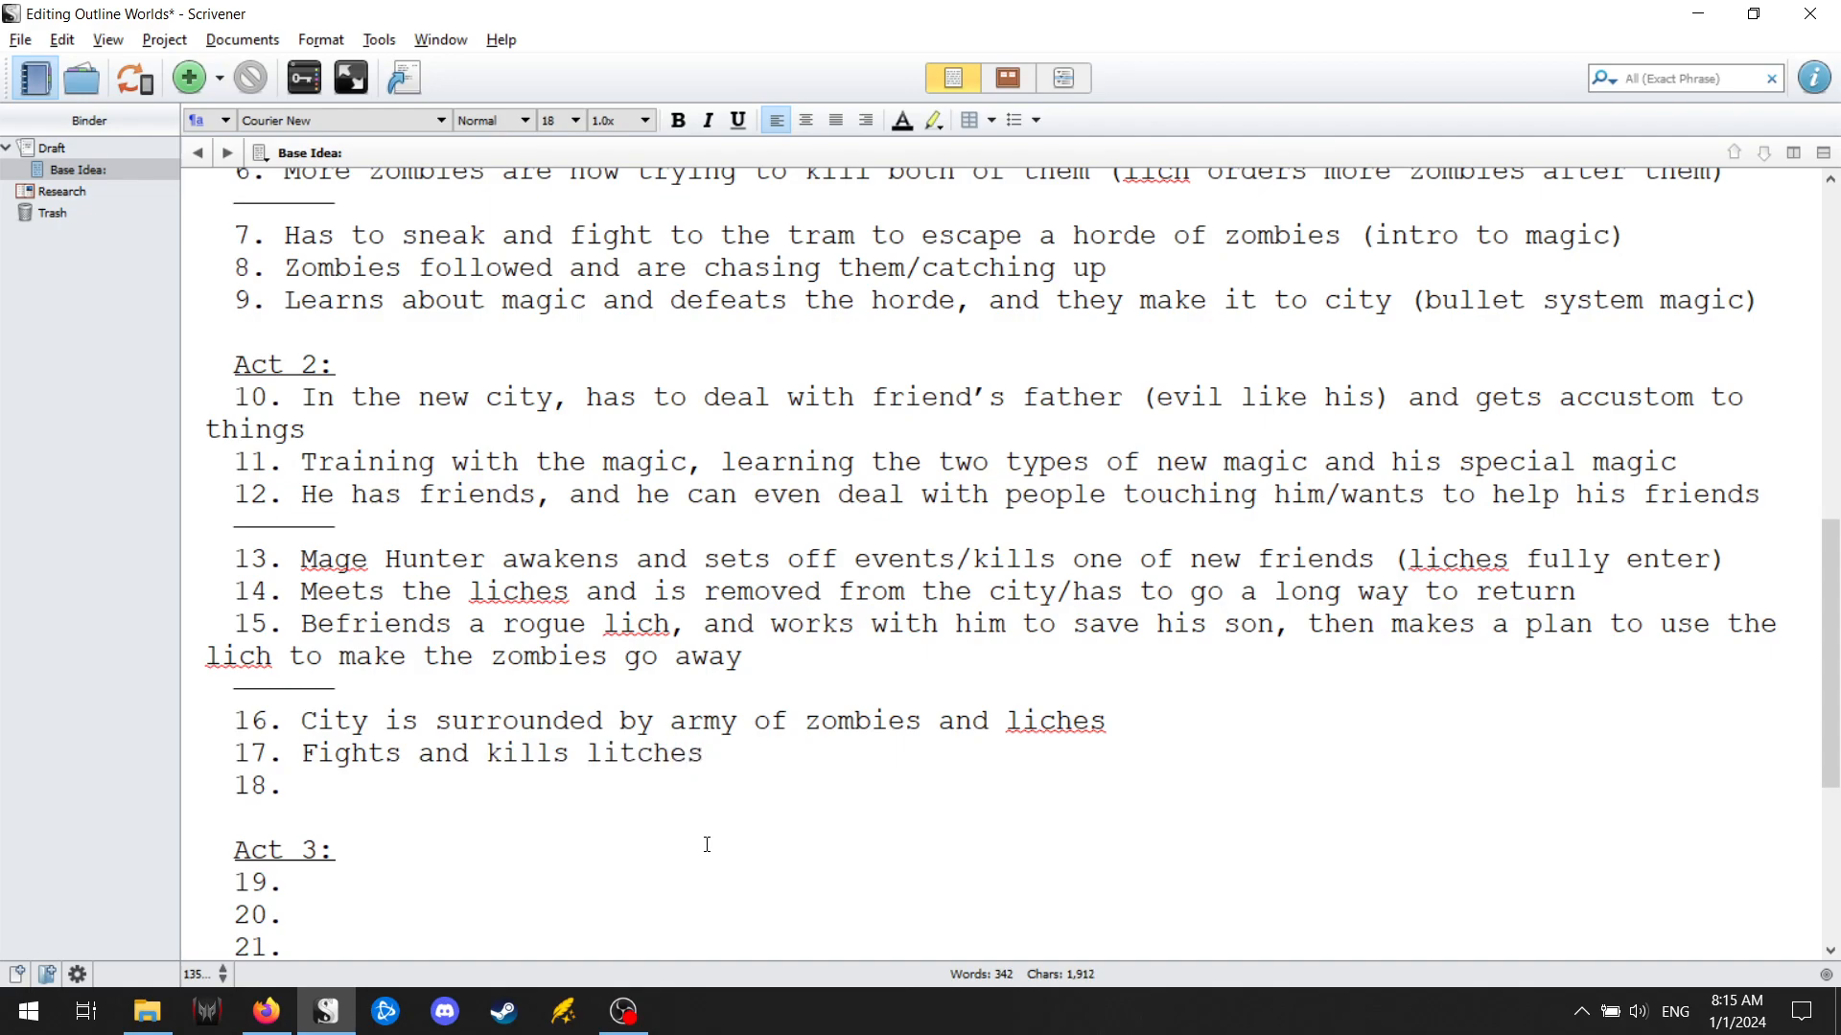
text( with his)
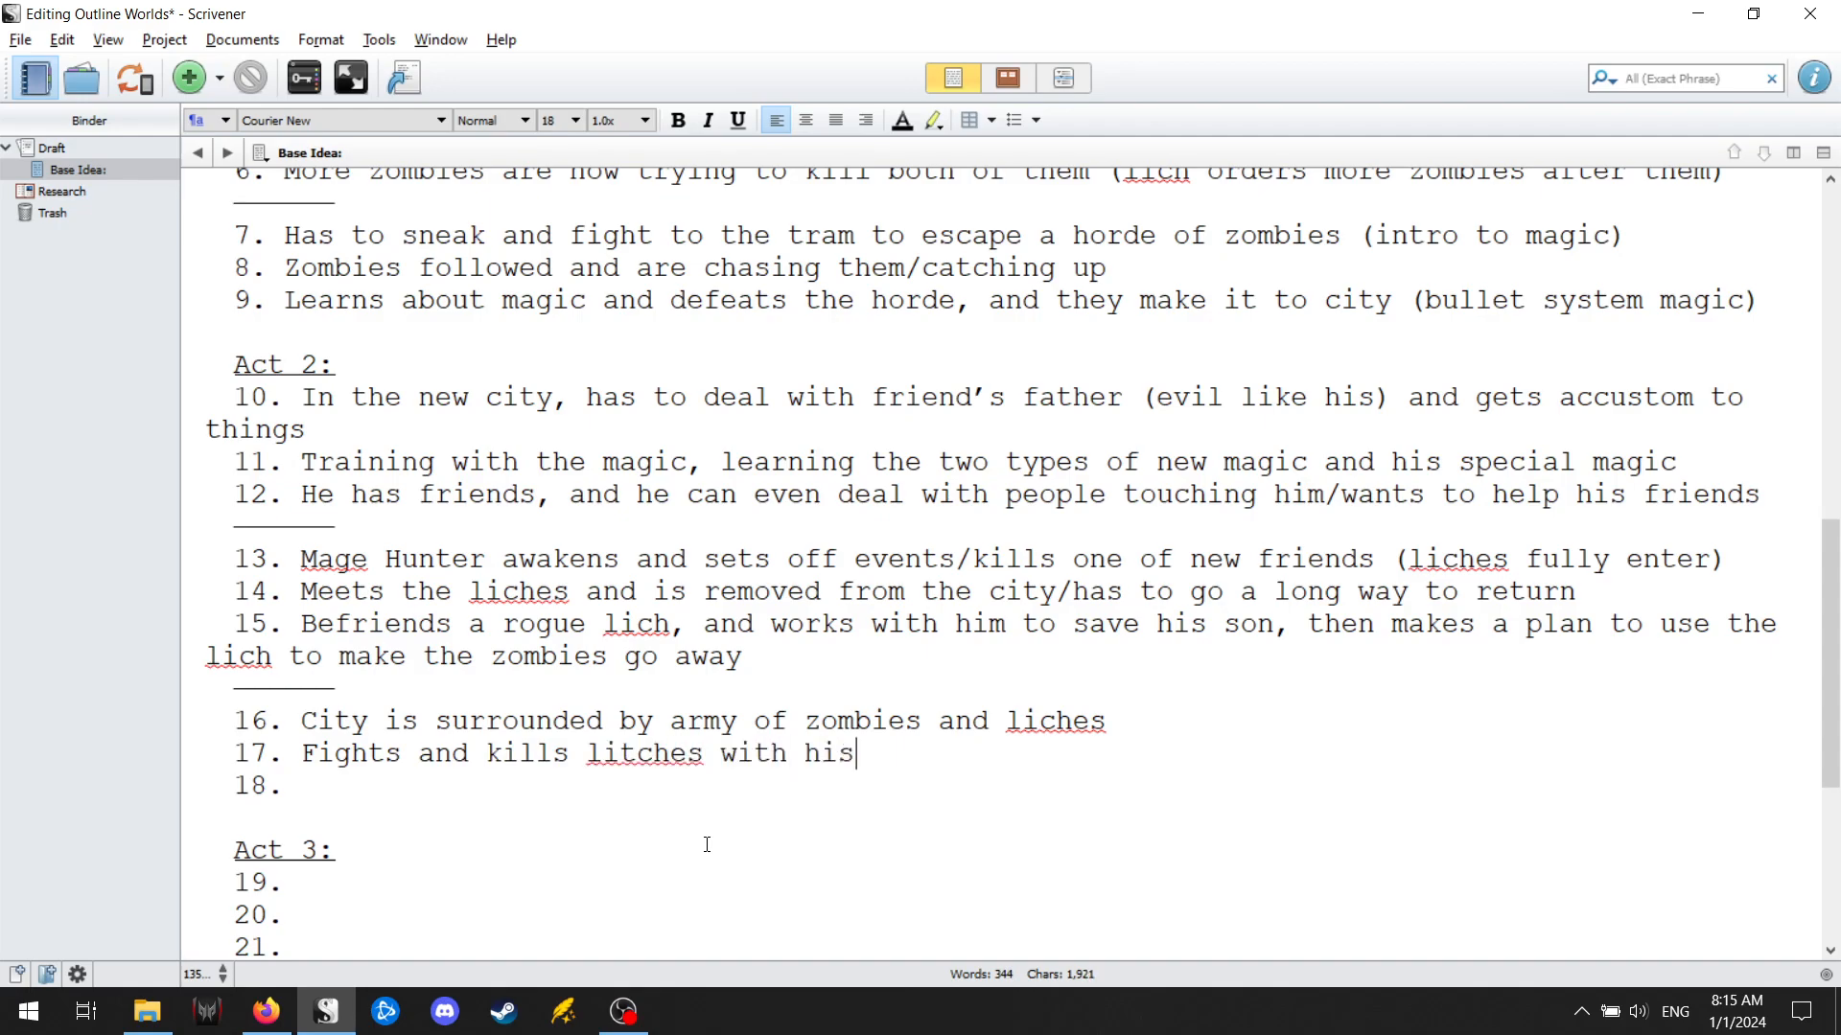
text( friends/liches to)
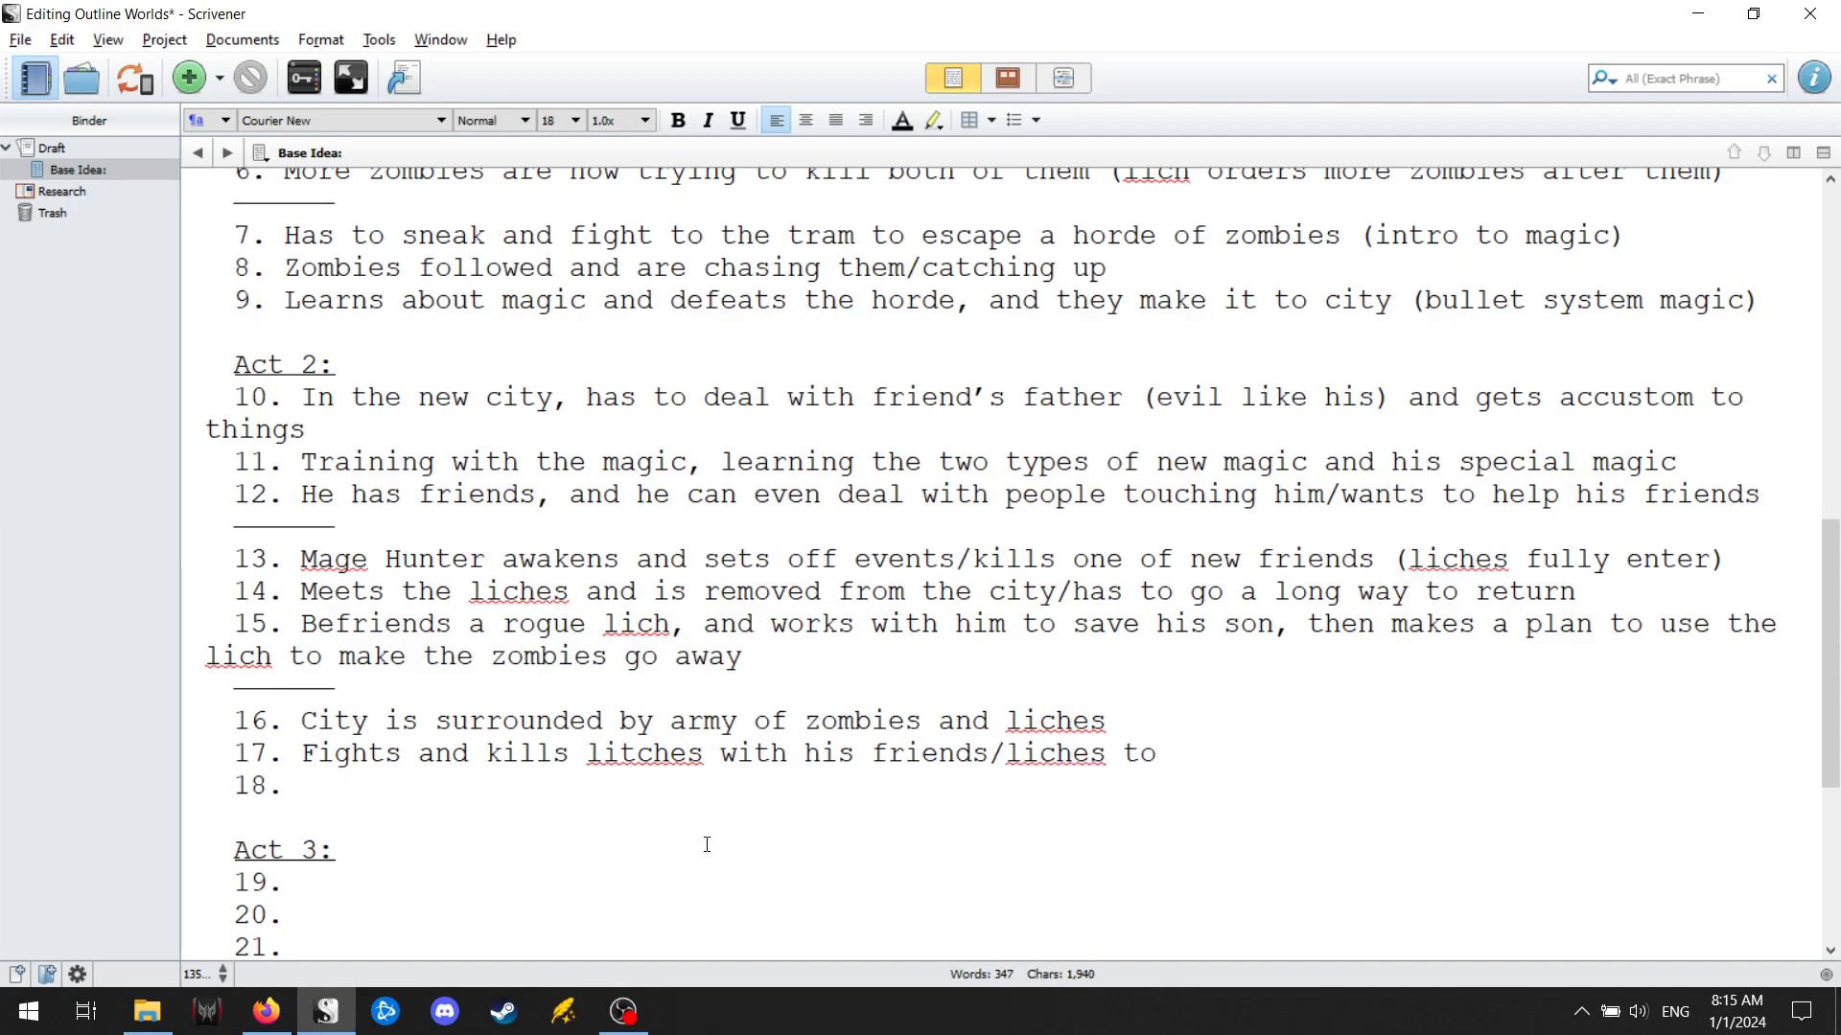
text( send excess zombi)
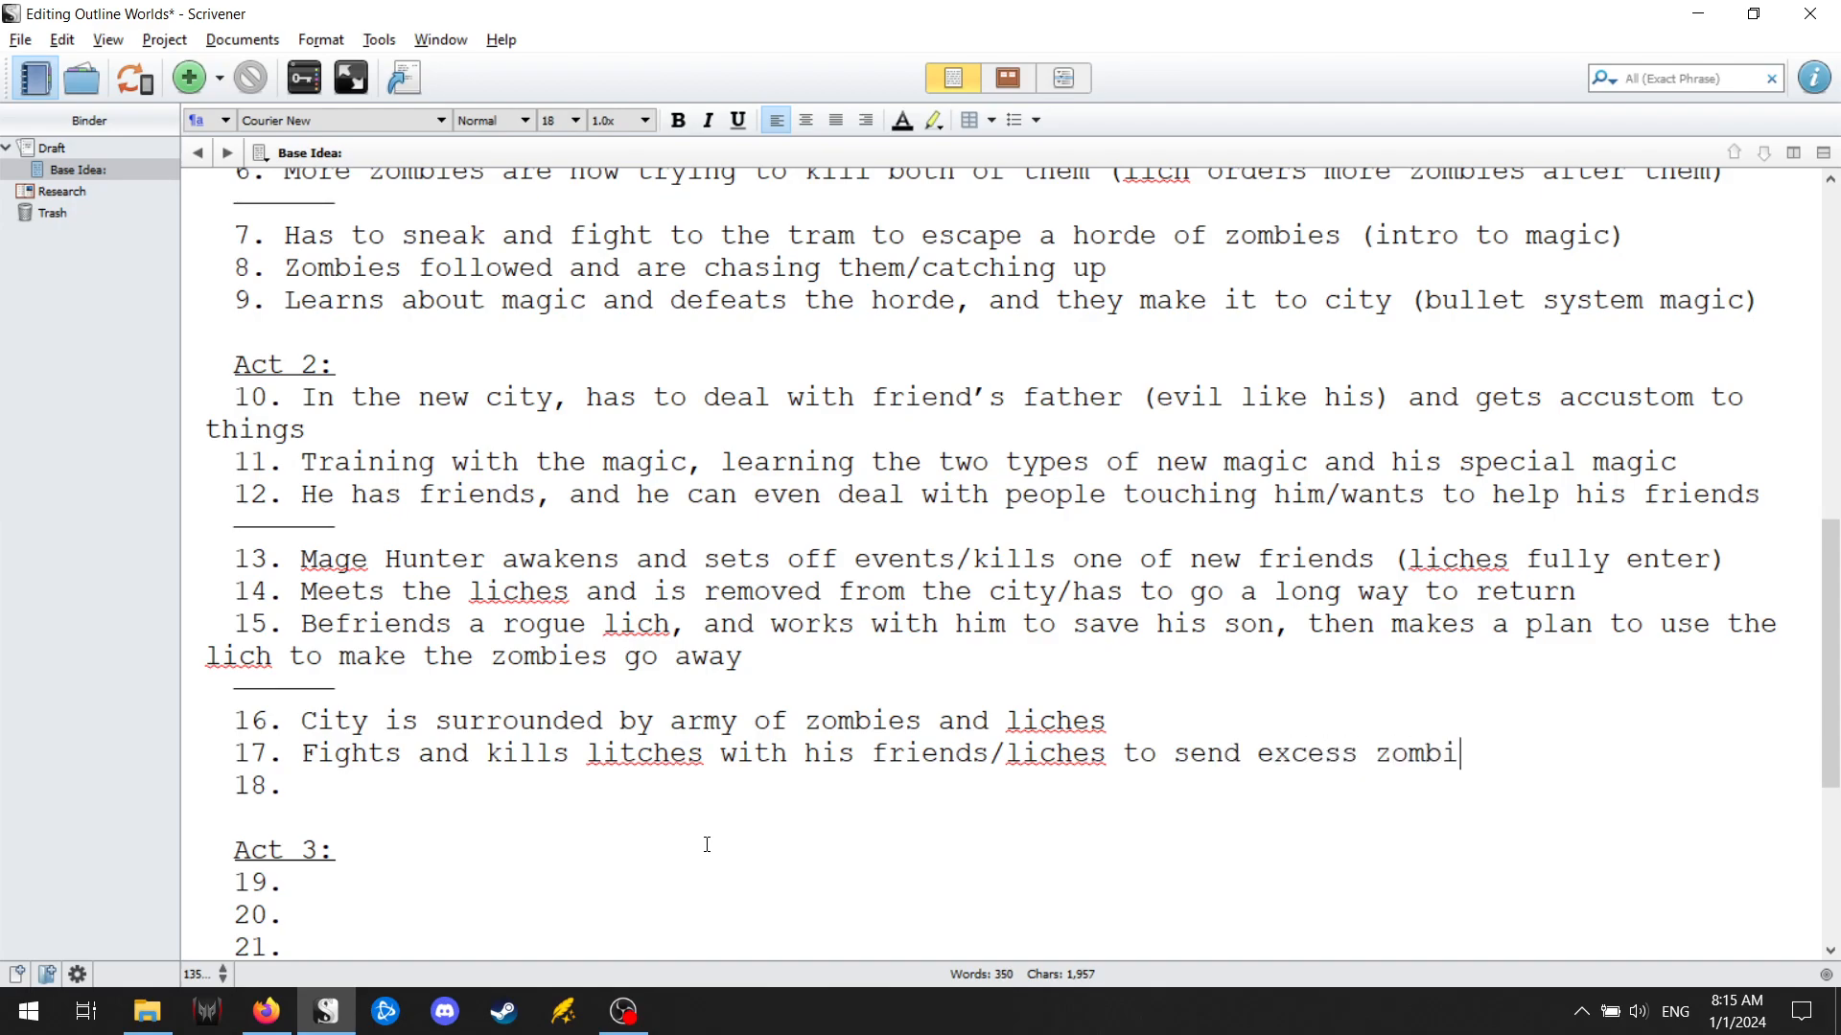
text(es a)
Append "with his friends/liches to send excess zombies away" to point 17.
key(BackSpace)
key(BackSpace)
text(s away)
Correct the misspelled "litches" in point 17 to "liches".
key(Down)
click(639, 752)
key(BackSpace)
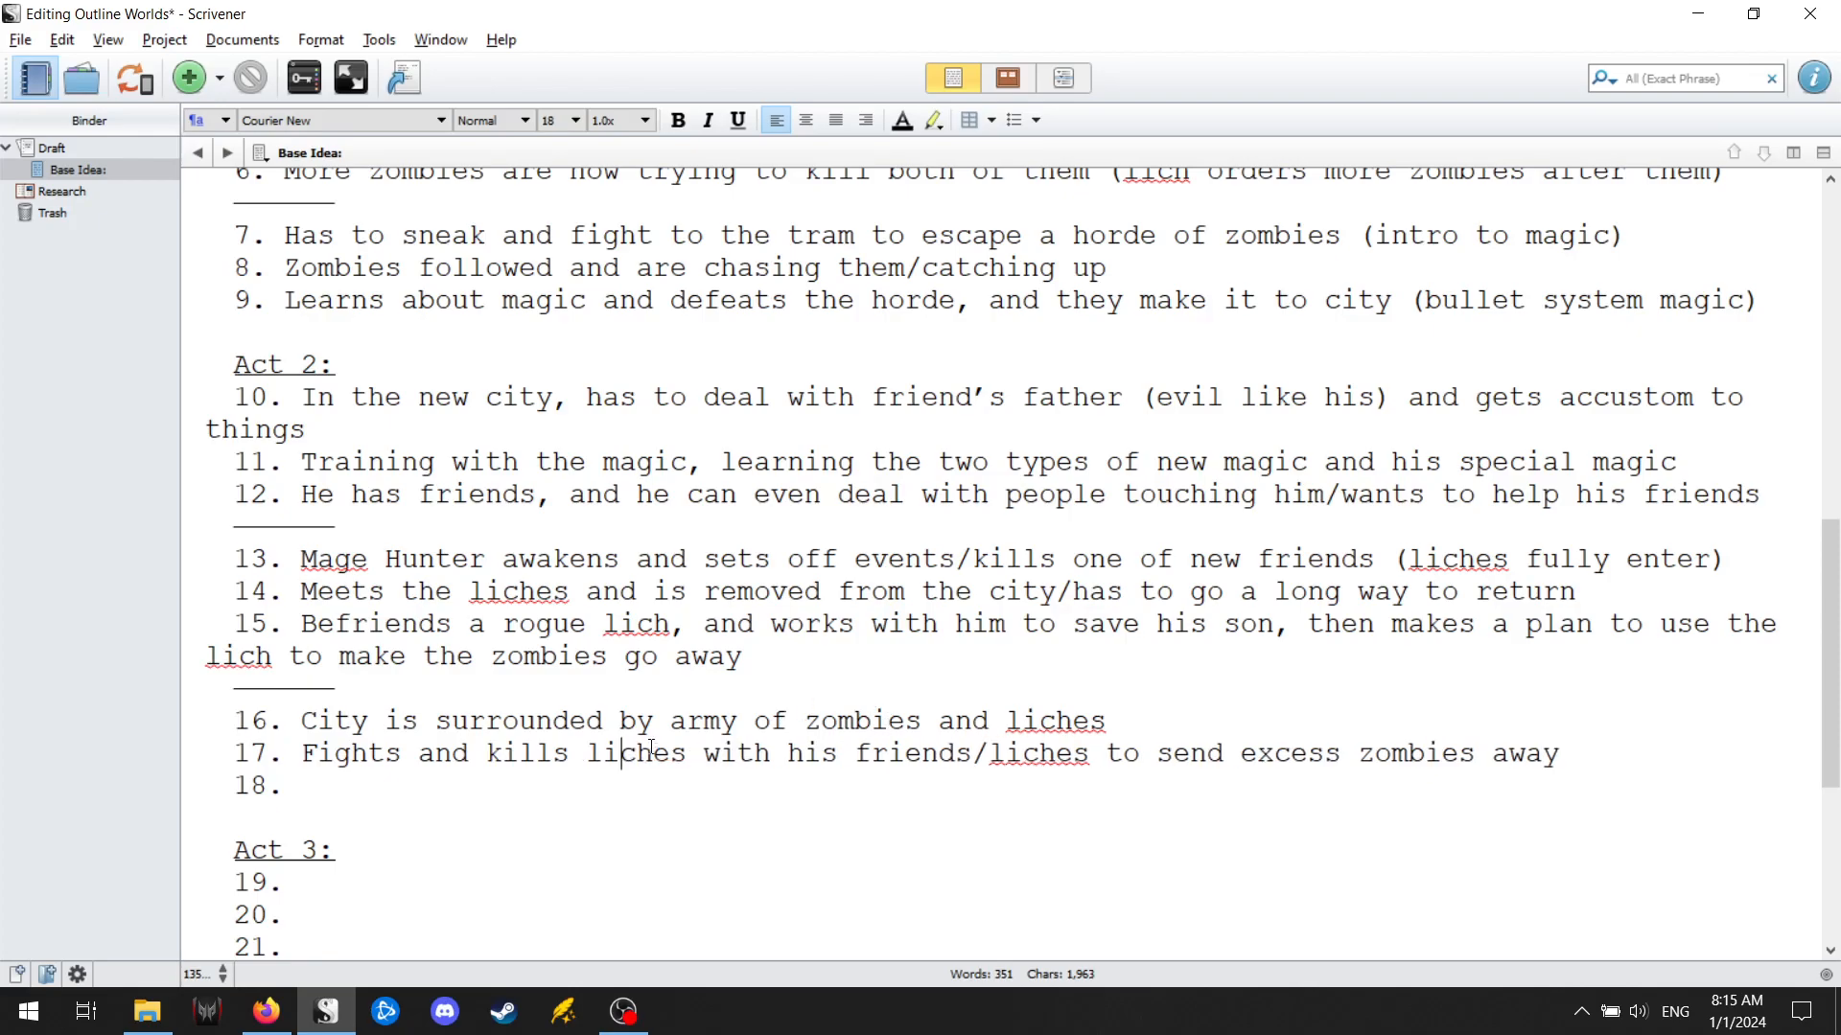
Begin point 18 of Act 2 with "His friend (controlled by the mage hunter's spell)".
click(373, 777)
text(His friend (contro)
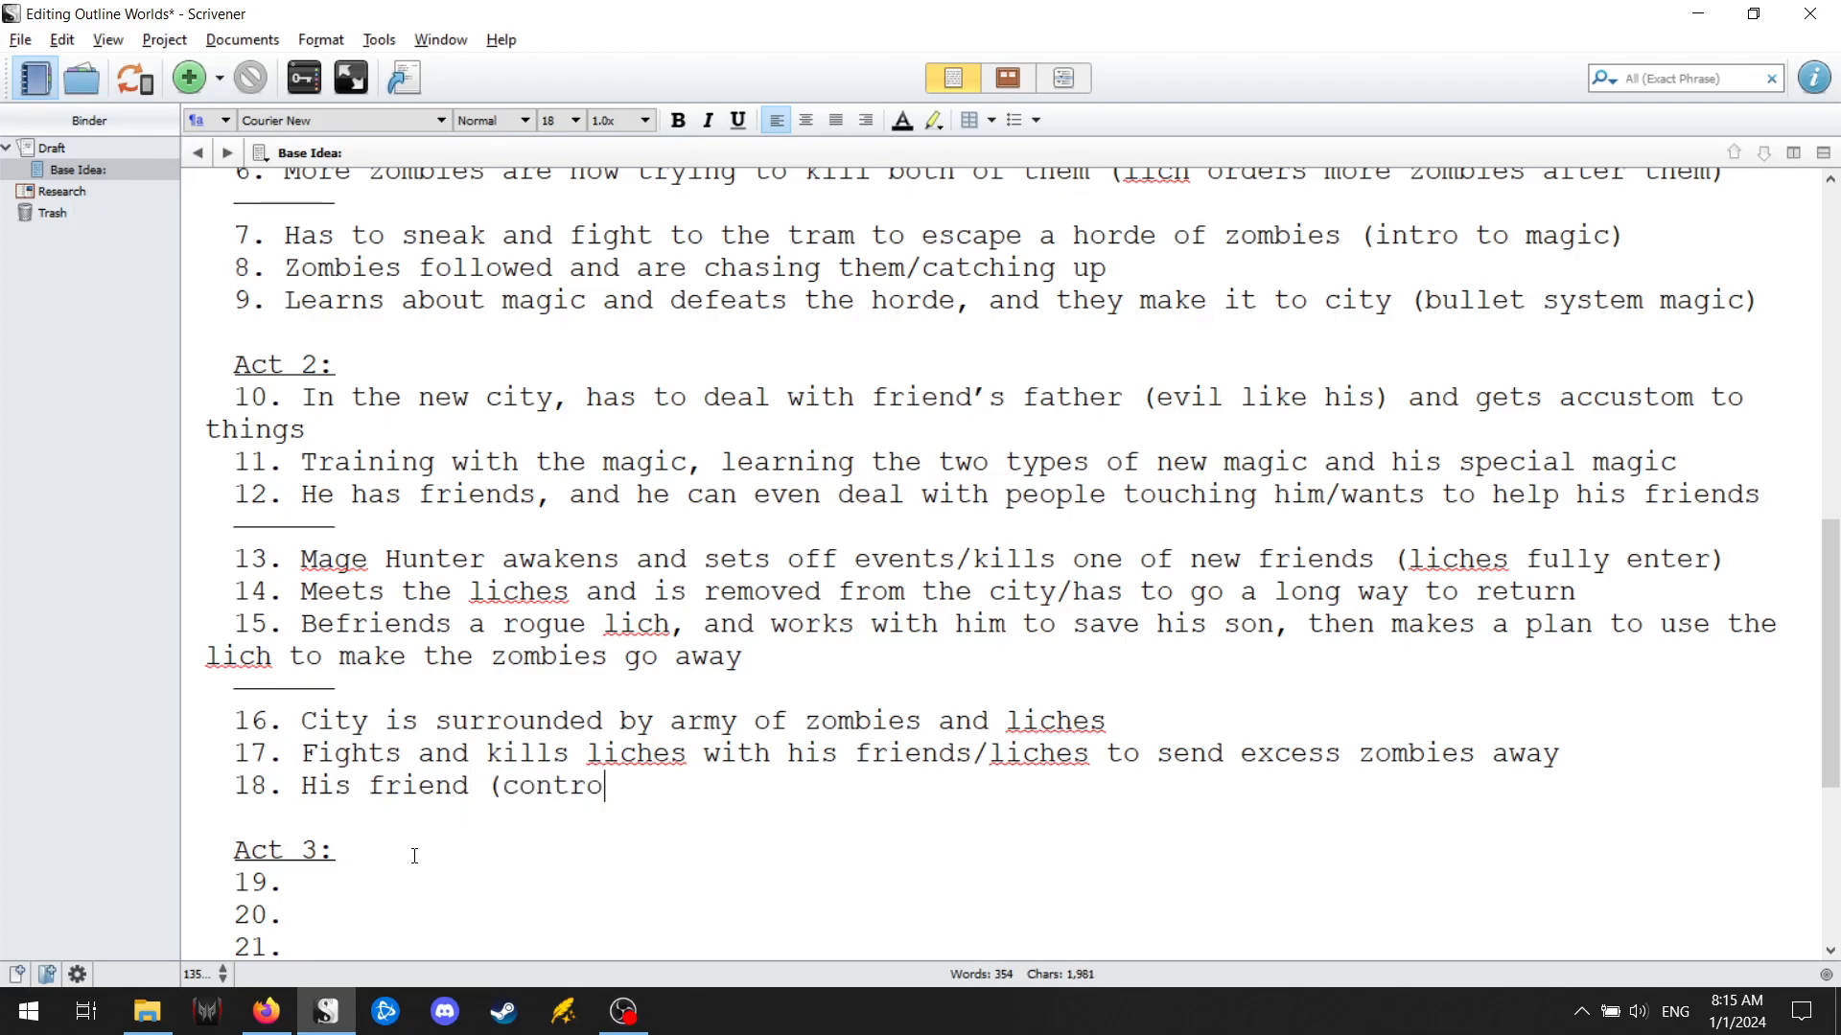
text(lled by the mage)
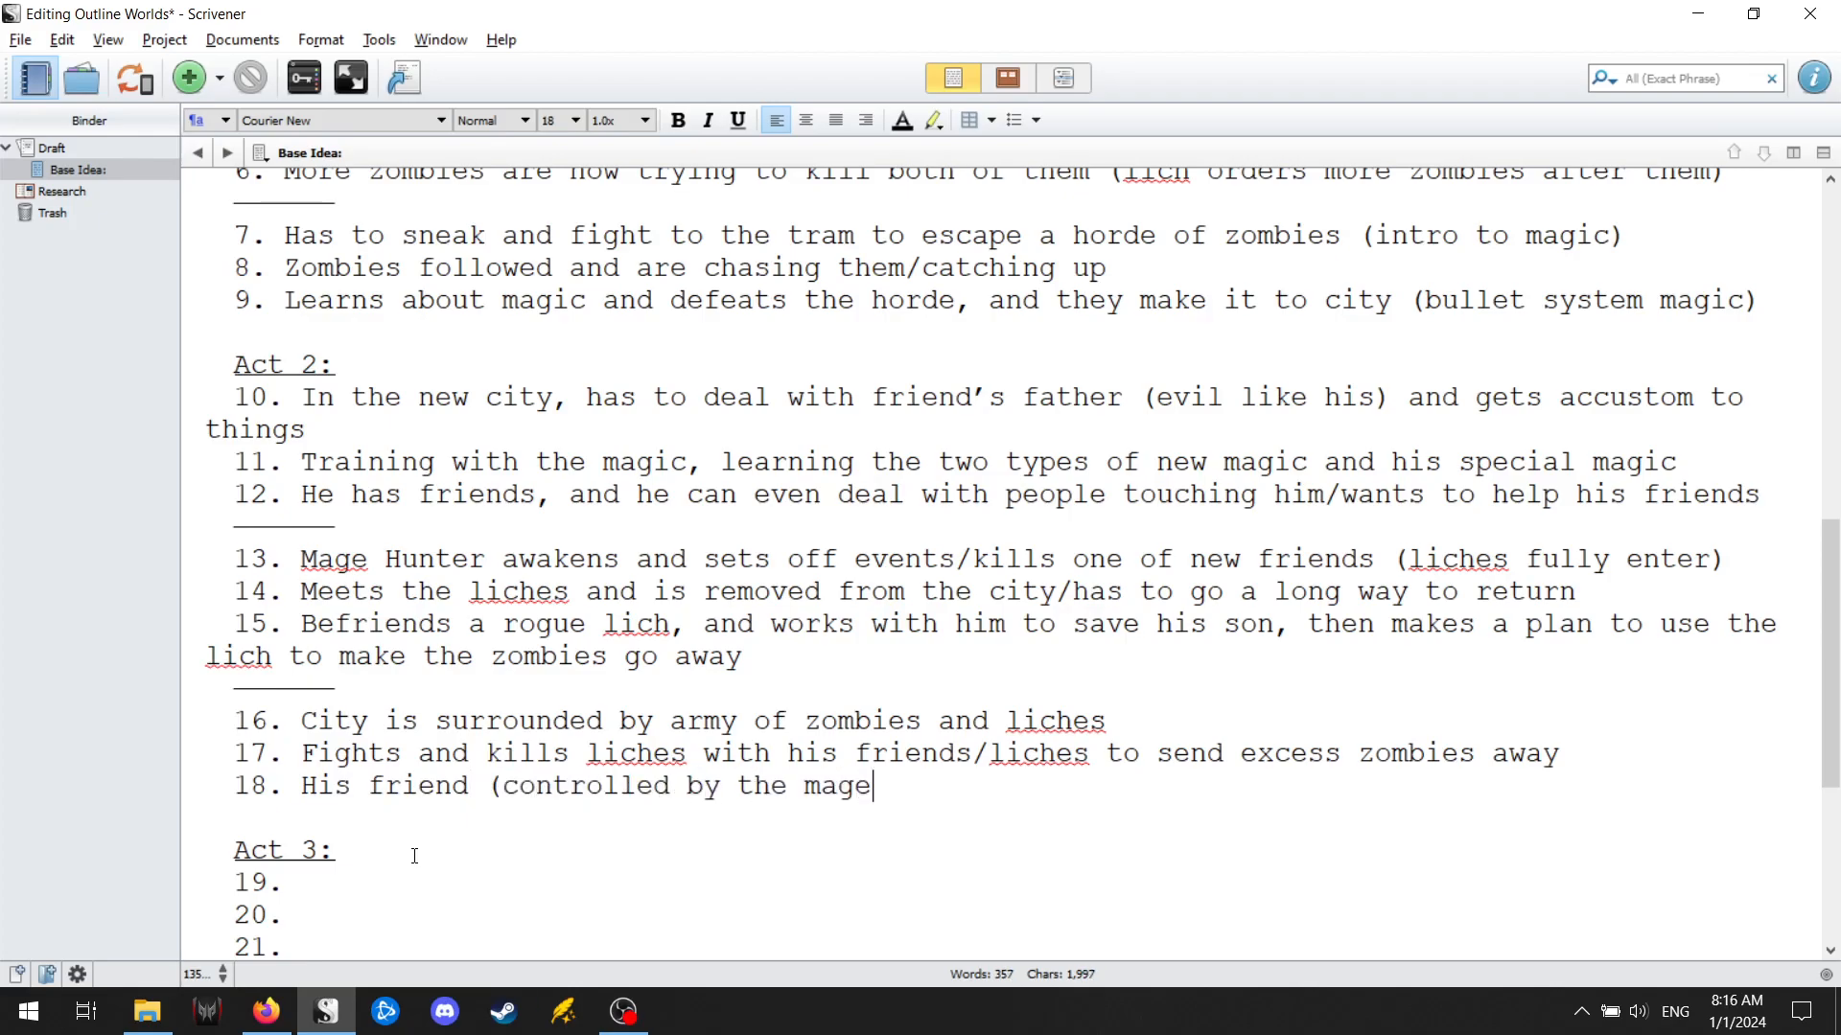
text( hunter's spell))
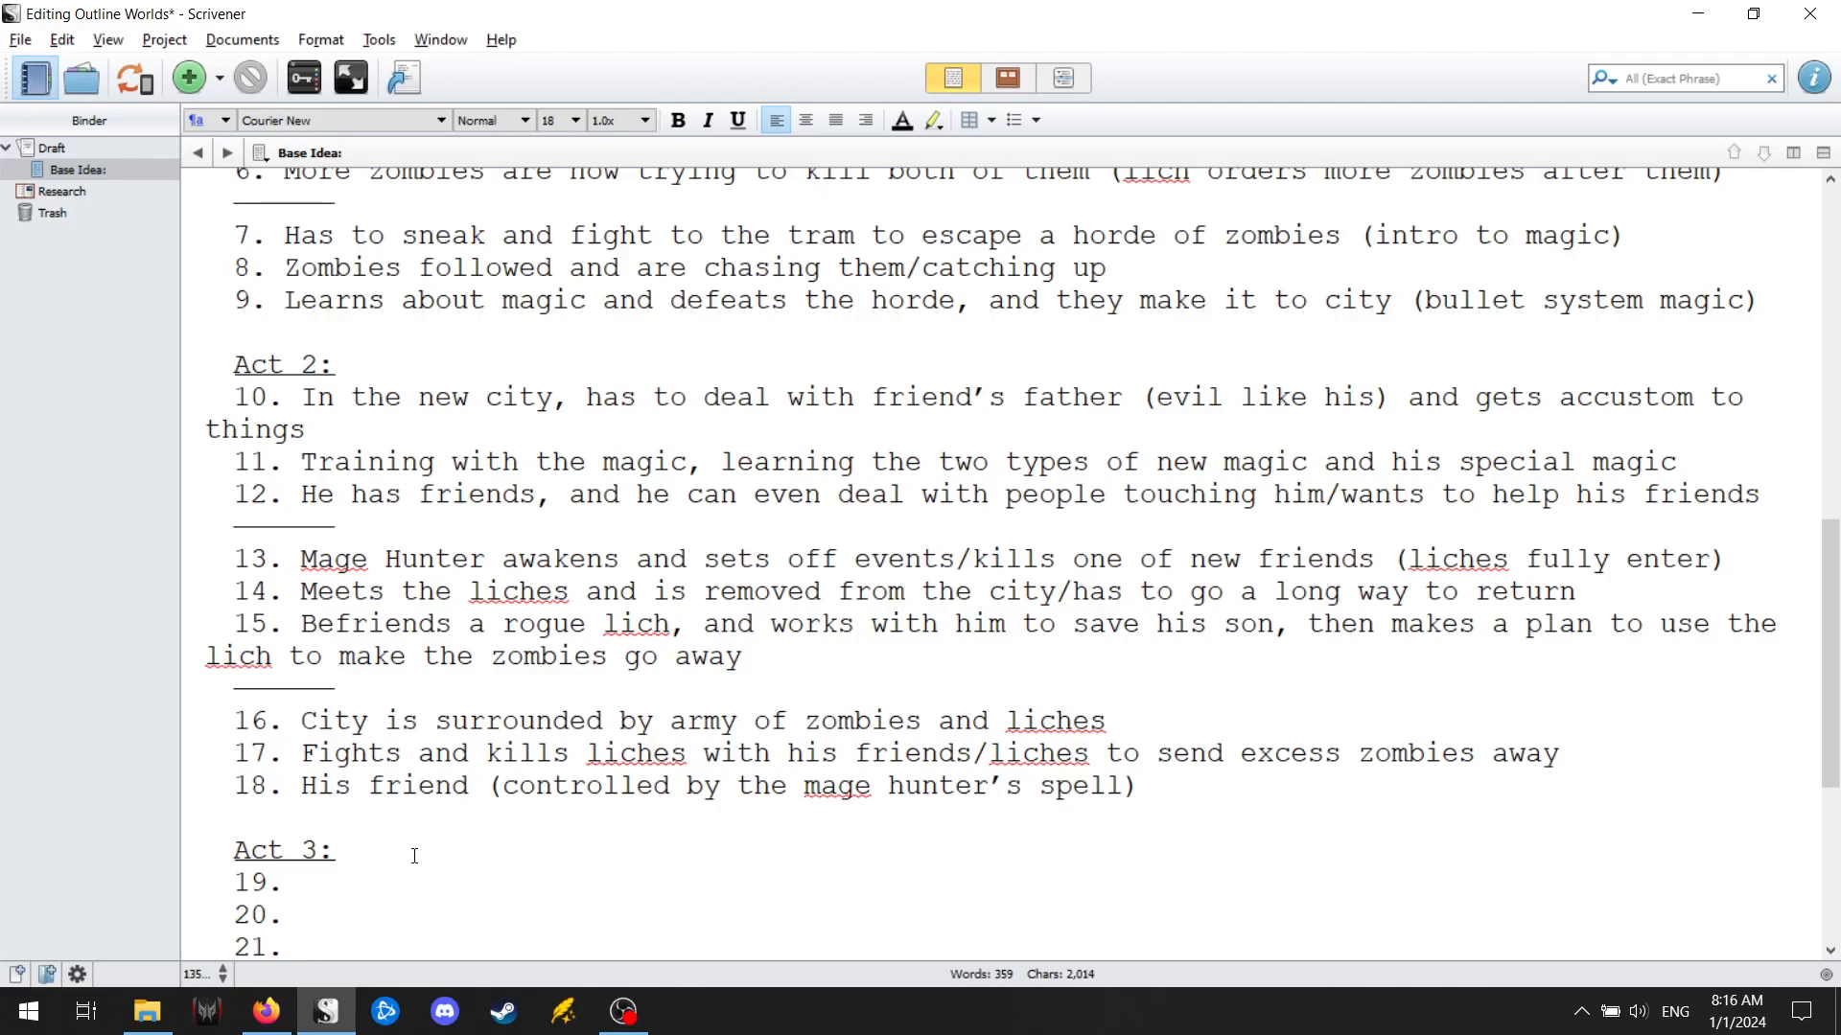
Continue point 18 with "steals from the other liches after MC kills them, and he".
text(steals from the other liches after MC kills them, and )
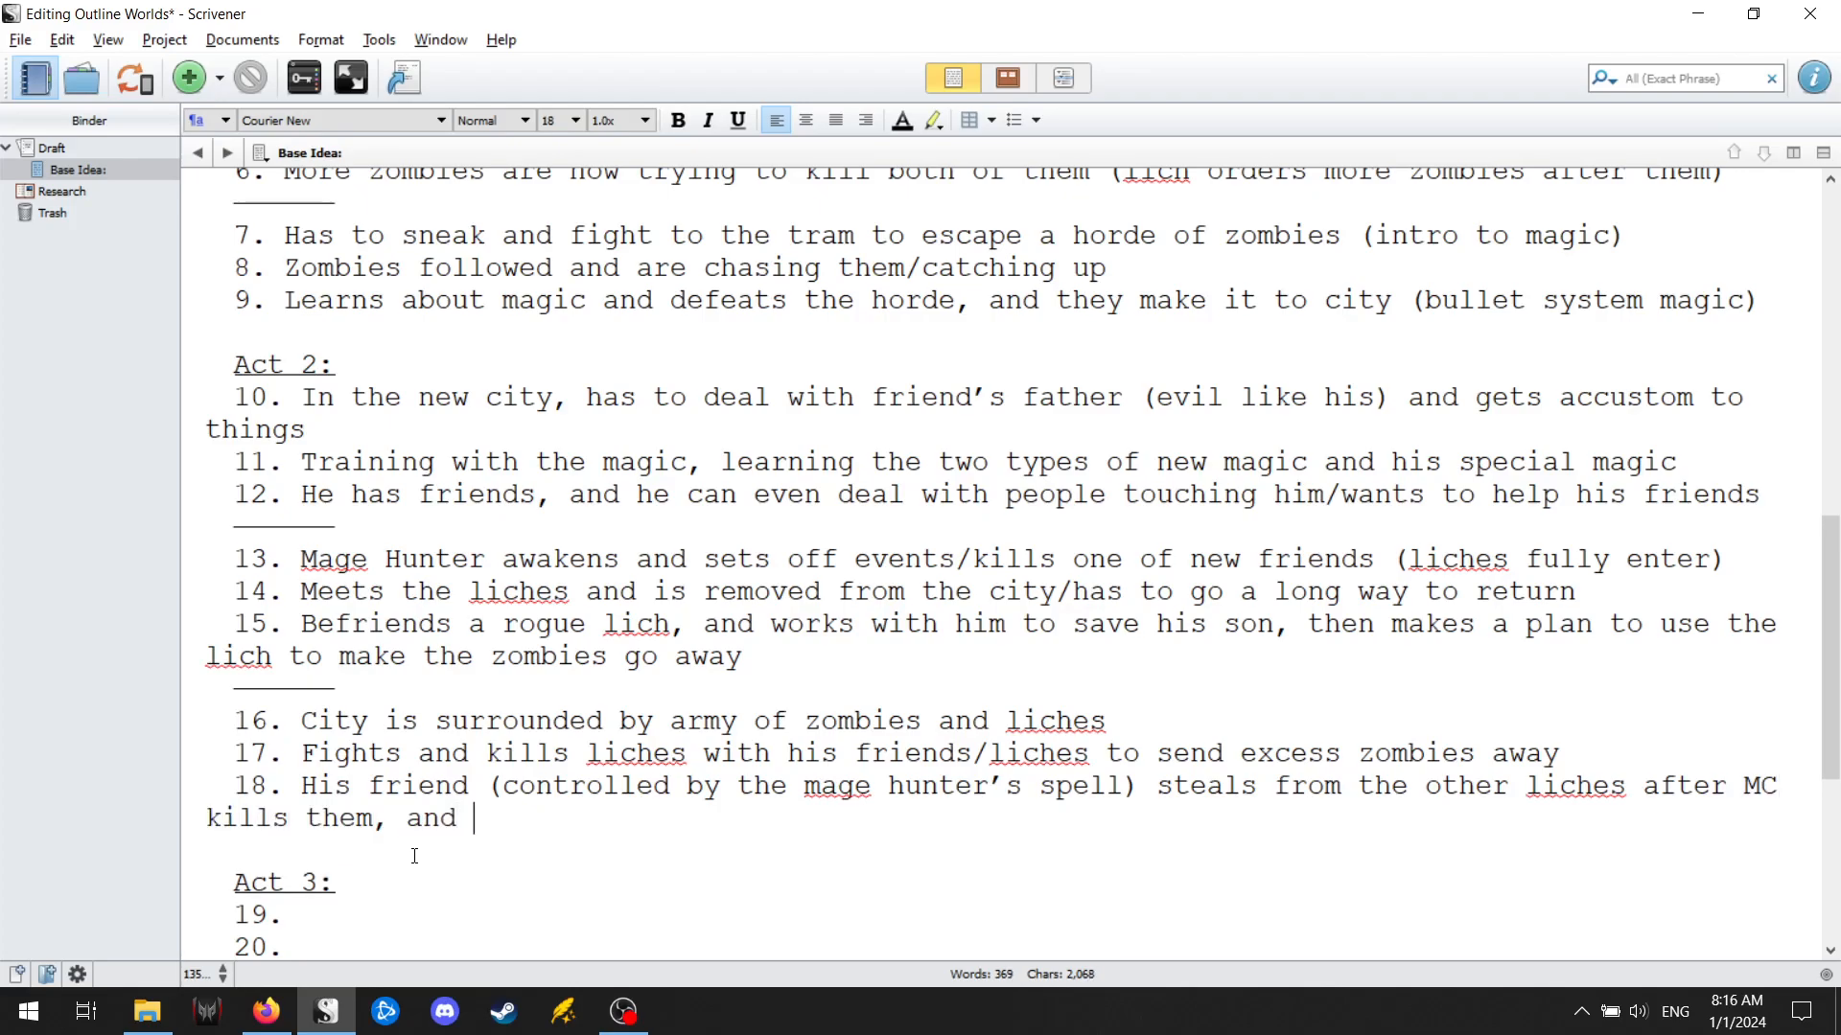
text(he become)
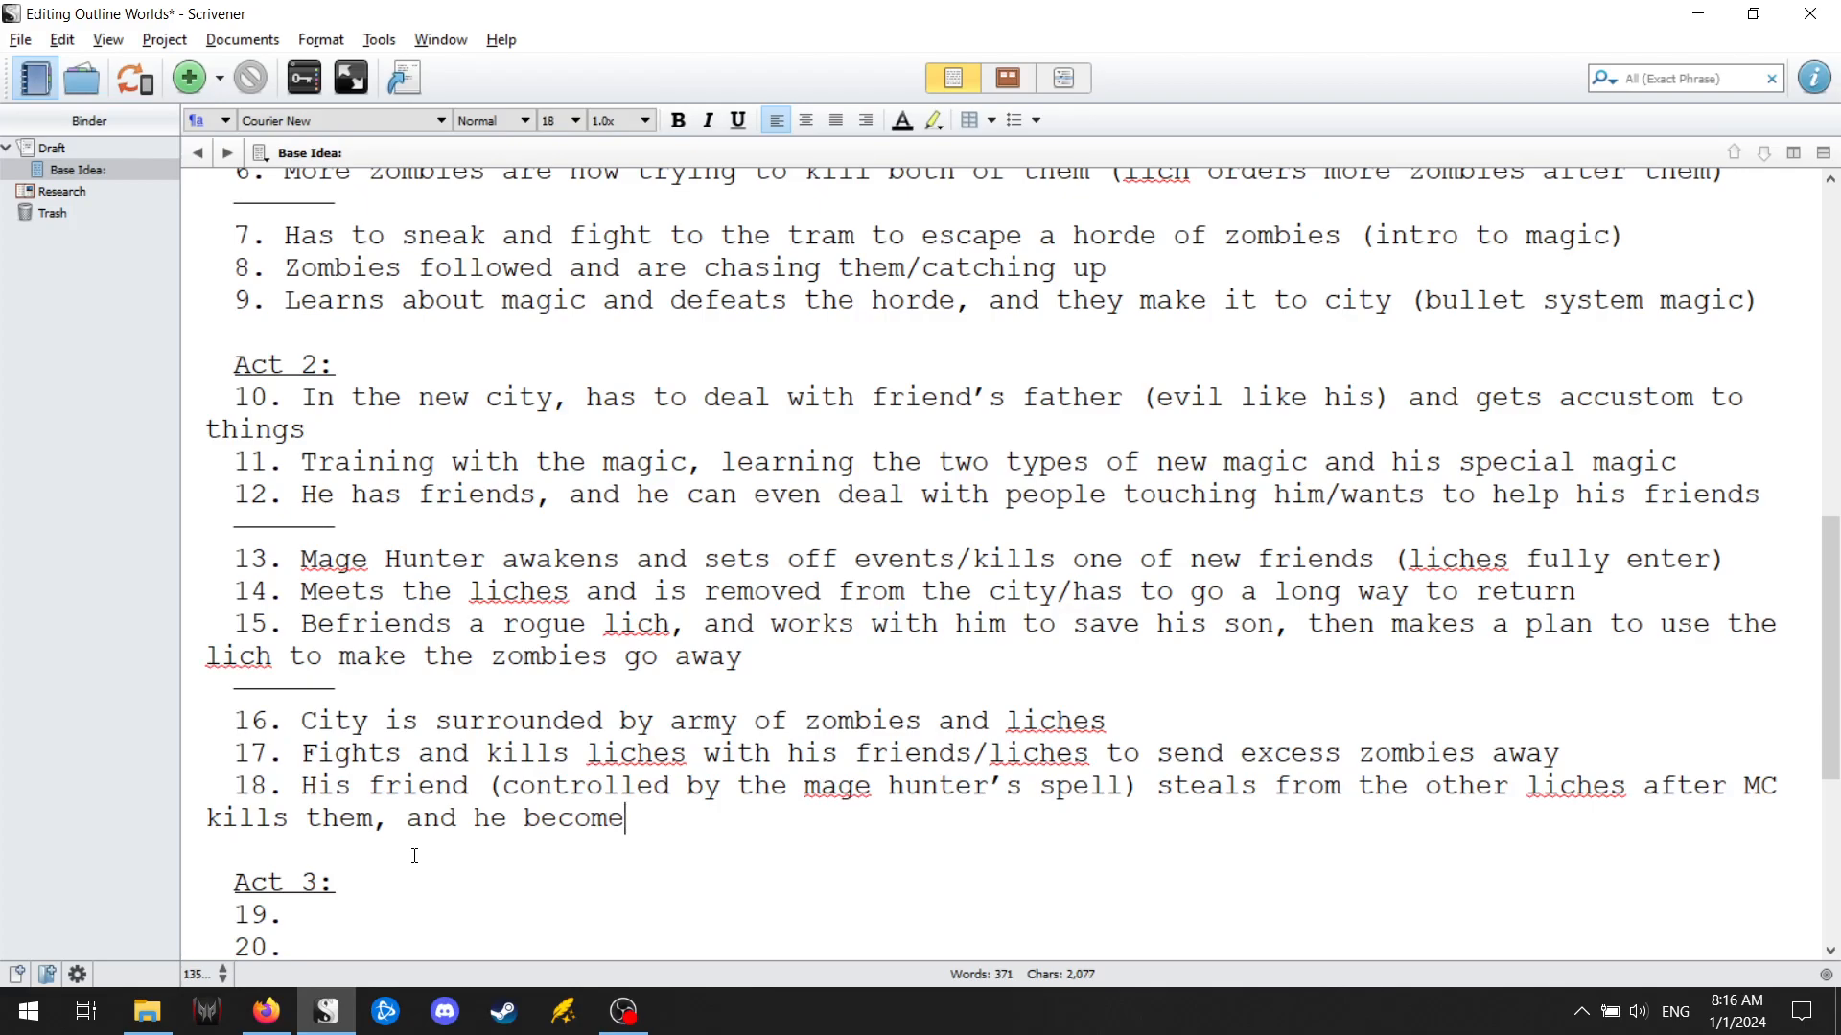
text(s super bady)
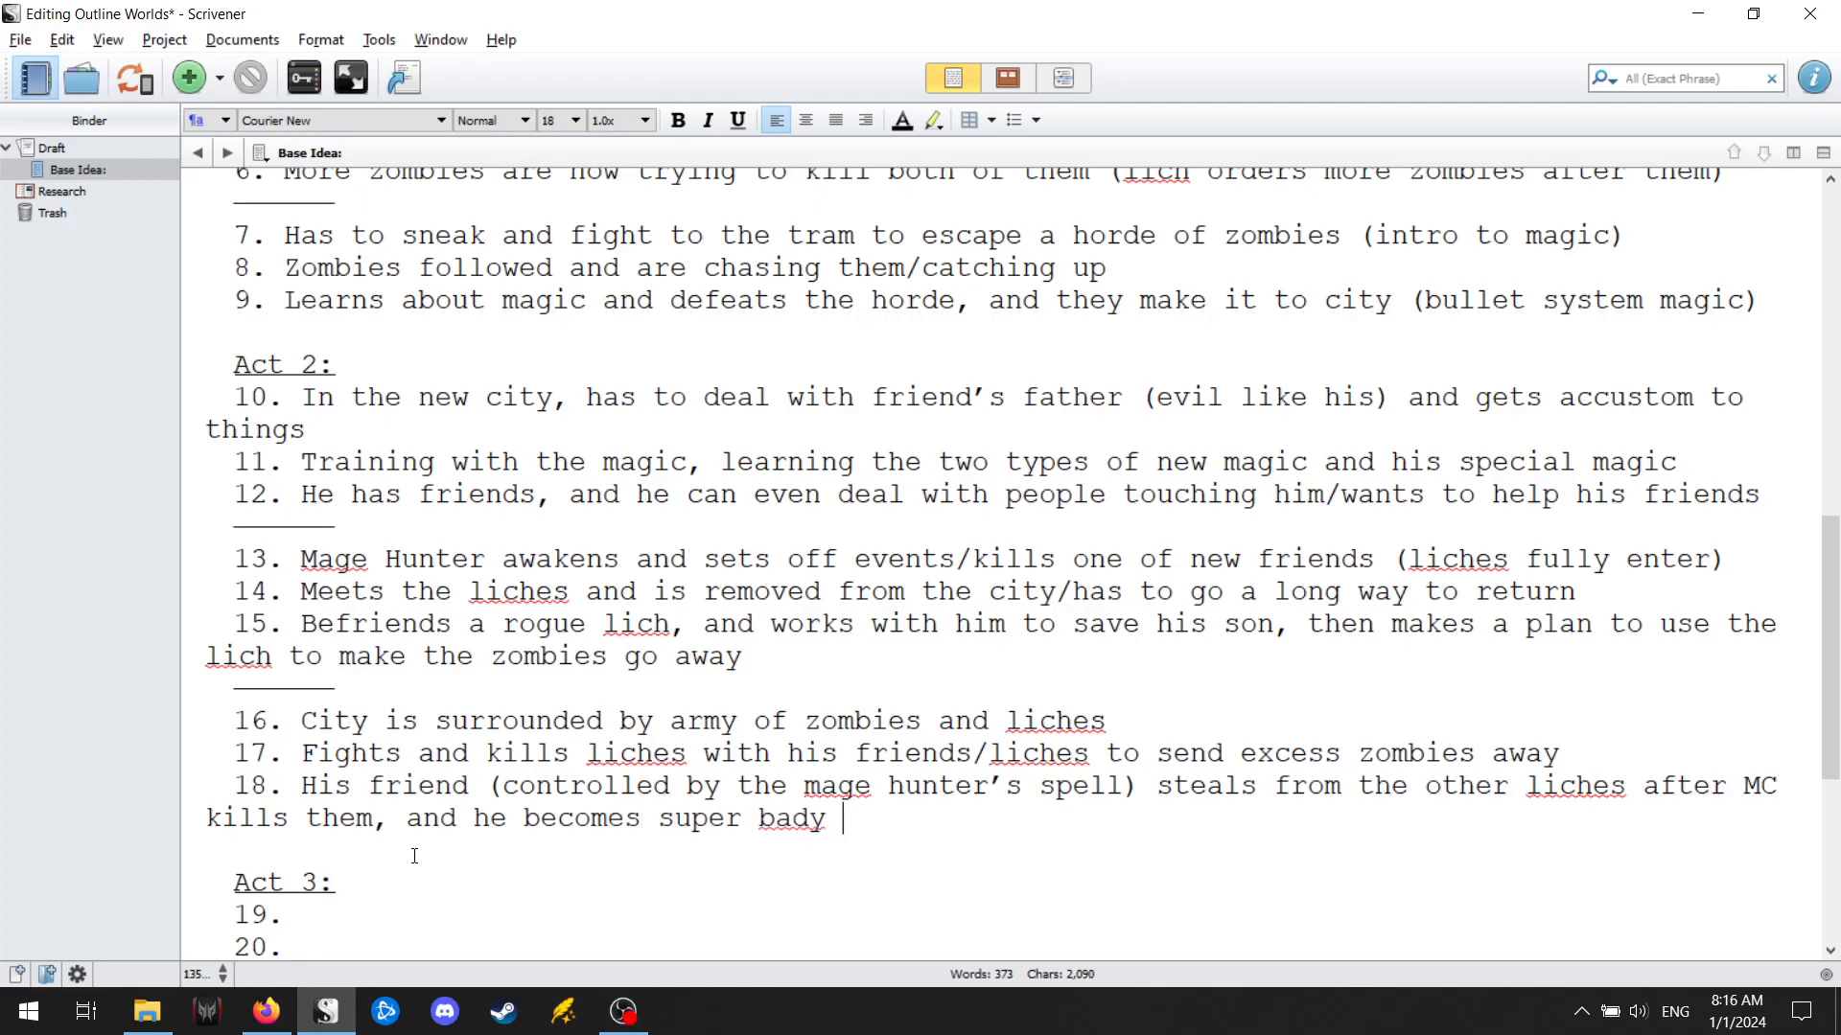
Continue point 18 with the wording "starts to become super bad guy and".
key(BackSpace)
key(BackSpace)
key(BackSpace)
key(BackSpace)
key(BackSpace)
key(BackSpace)
key(BackSpace)
key(BackSpace)
key(BackSpace)
key(BackSpace)
key(BackSpace)
key(BackSpace)
key(BackSpace)
key(BackSpace)
key(BackSpace)
key(BackSpace)
key(BackSpace)
key(BackSpace)
key(BackSpace)
text(s)
key(BackSpace)
text(starts to becomes)
key(BackSpace)
text(super bad guy and )
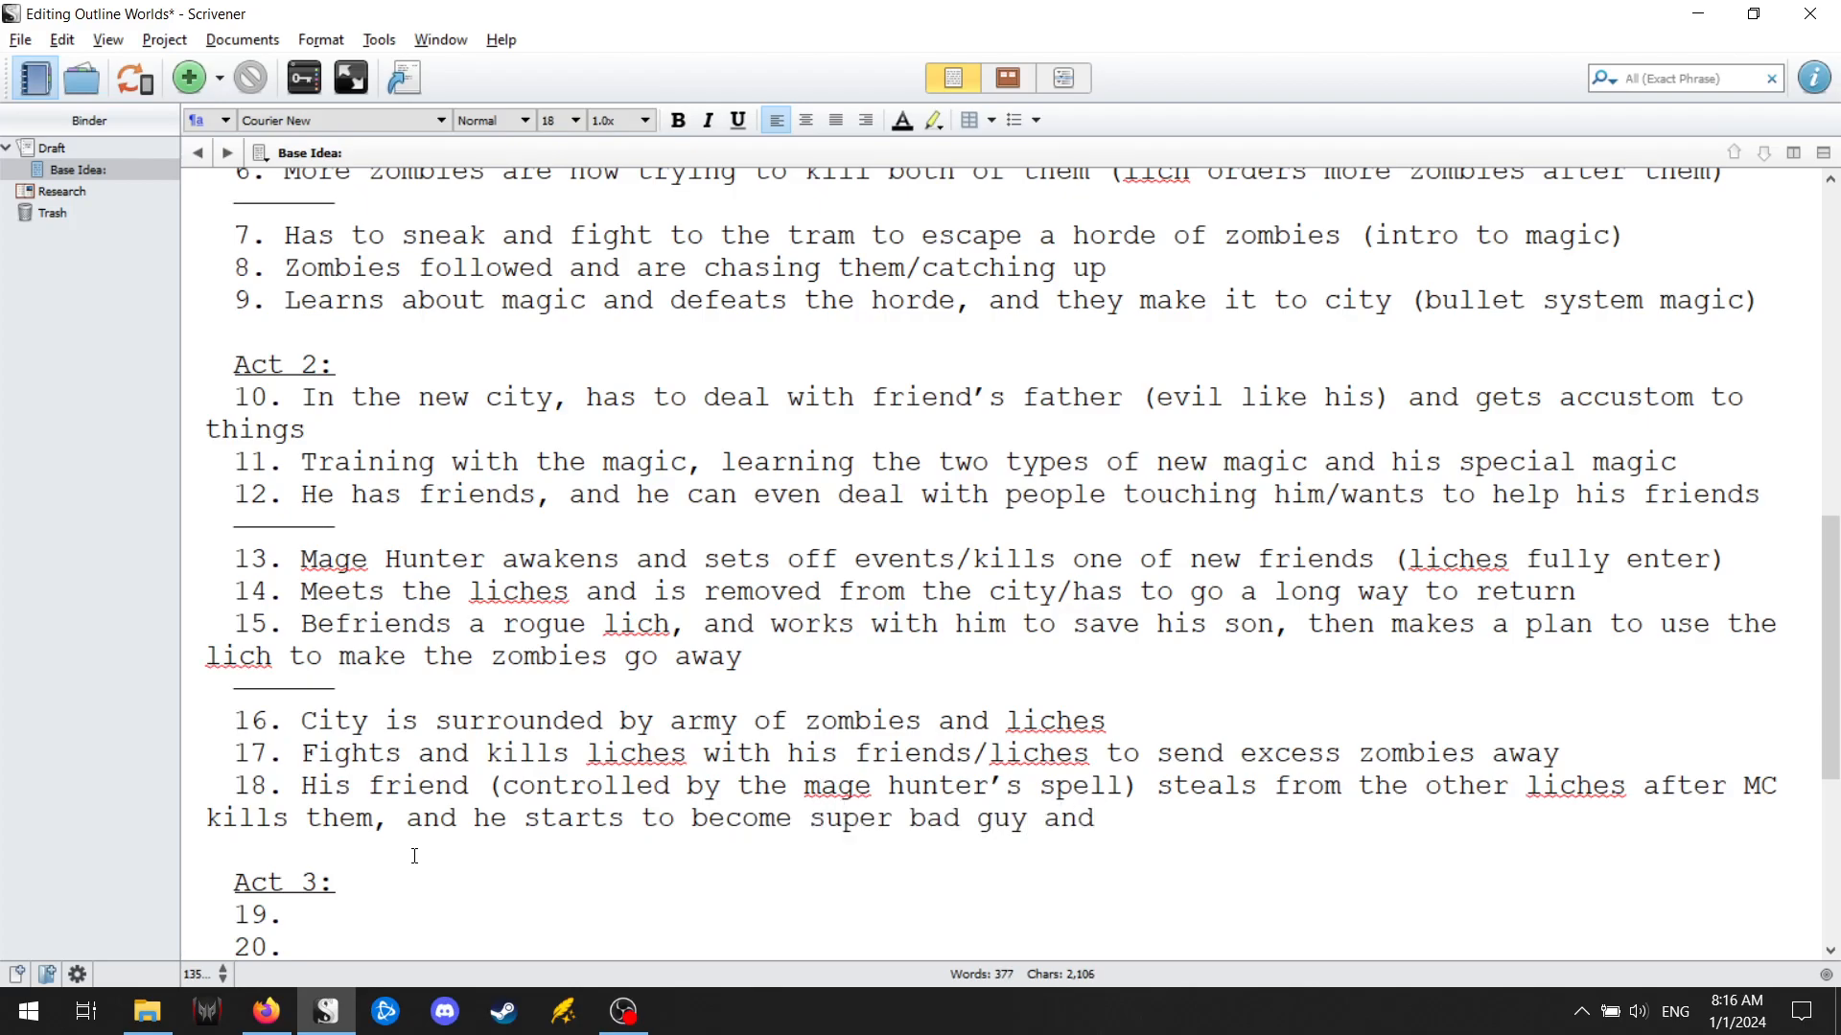
text(escapes in a coo)
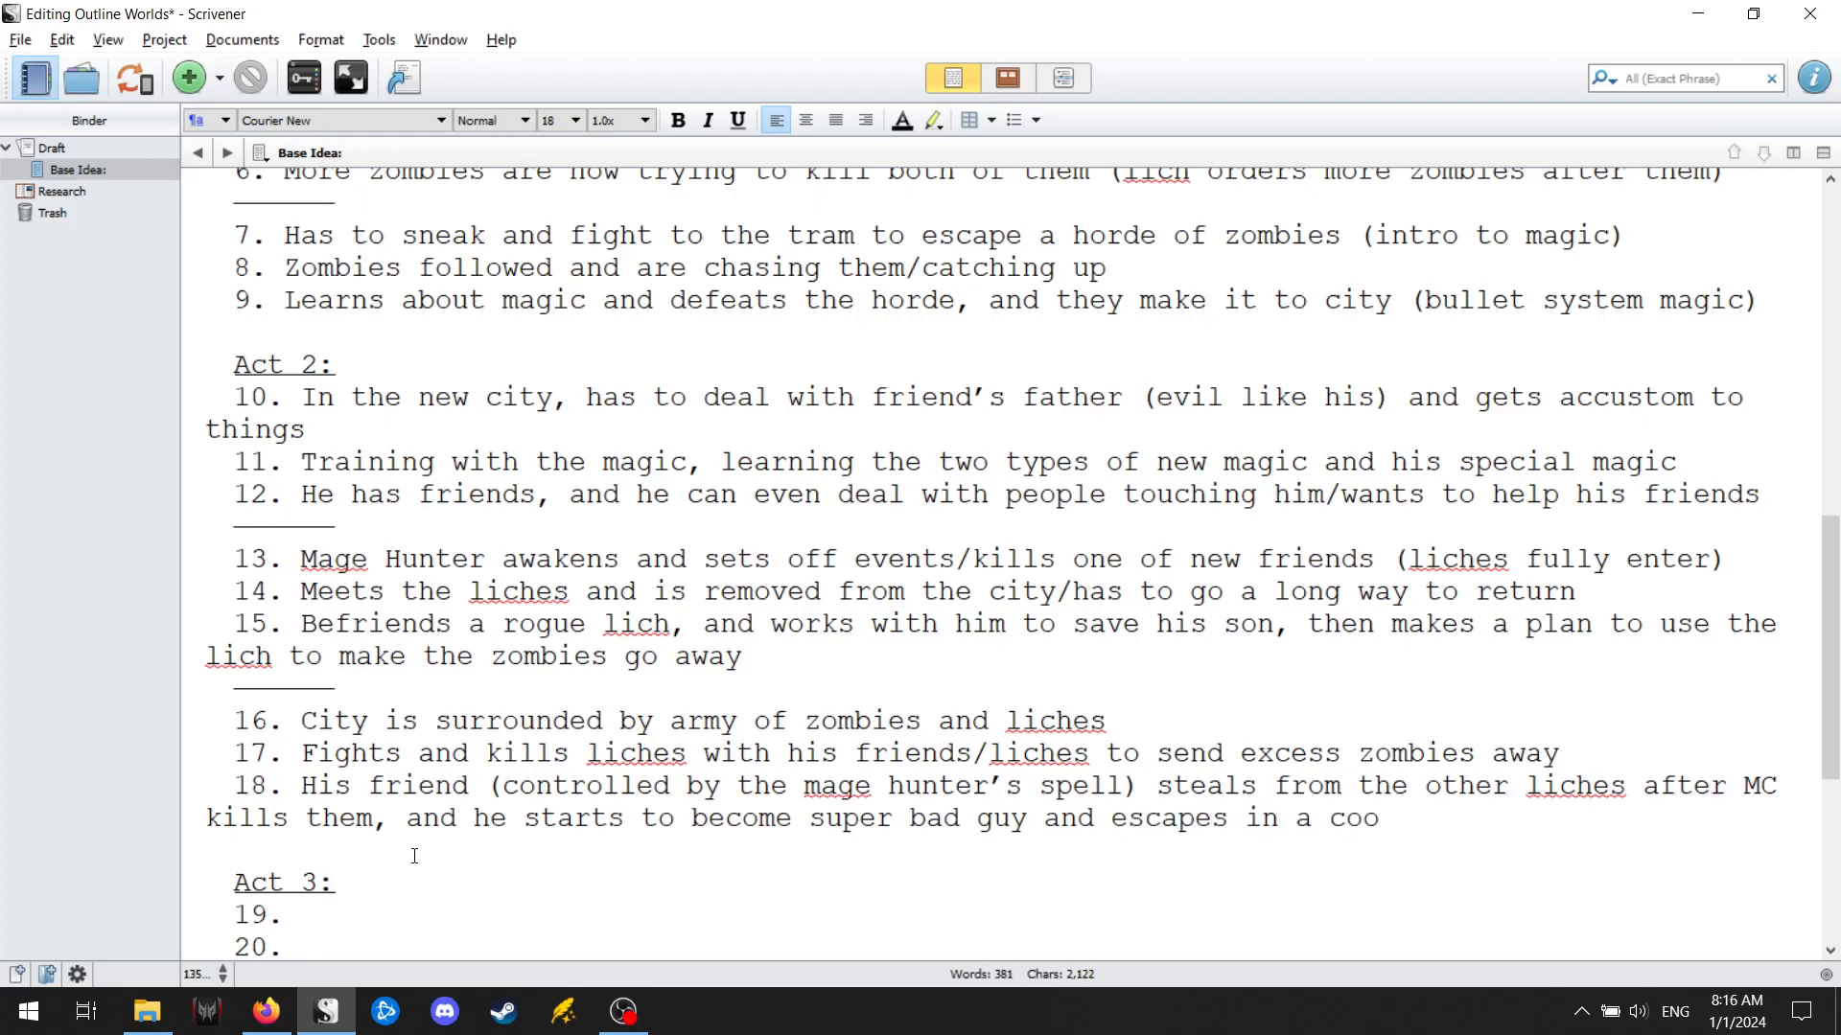
Append "escapes in a cocoon" to point 18, with the spelling of "cocoon" corrected.
key(BackSpace)
text(ccoon)
right_click(1351, 832)
click(1416, 77)
Add "/promises lich's son to save his friend/father" directly after "cocoon" in point 18.
scroll(782, 818, down, 2)
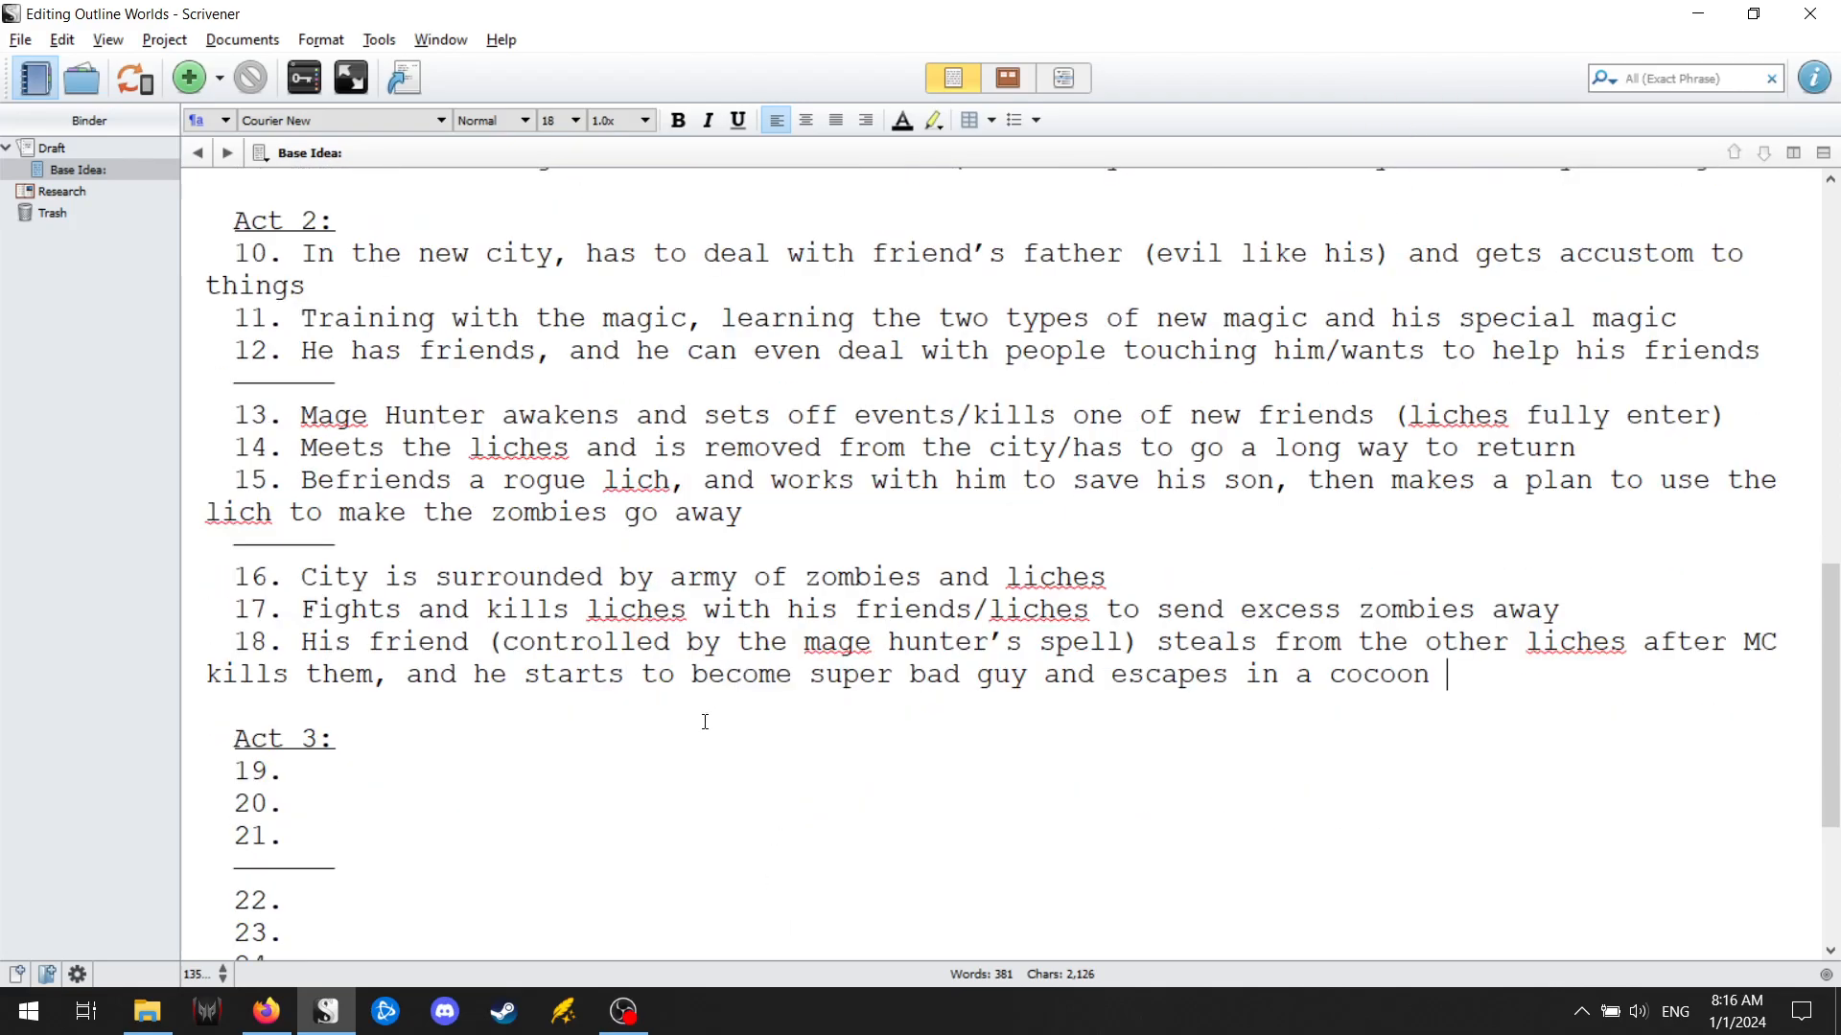
scroll(692, 678, up, 3)
scroll(508, 704, down, 1)
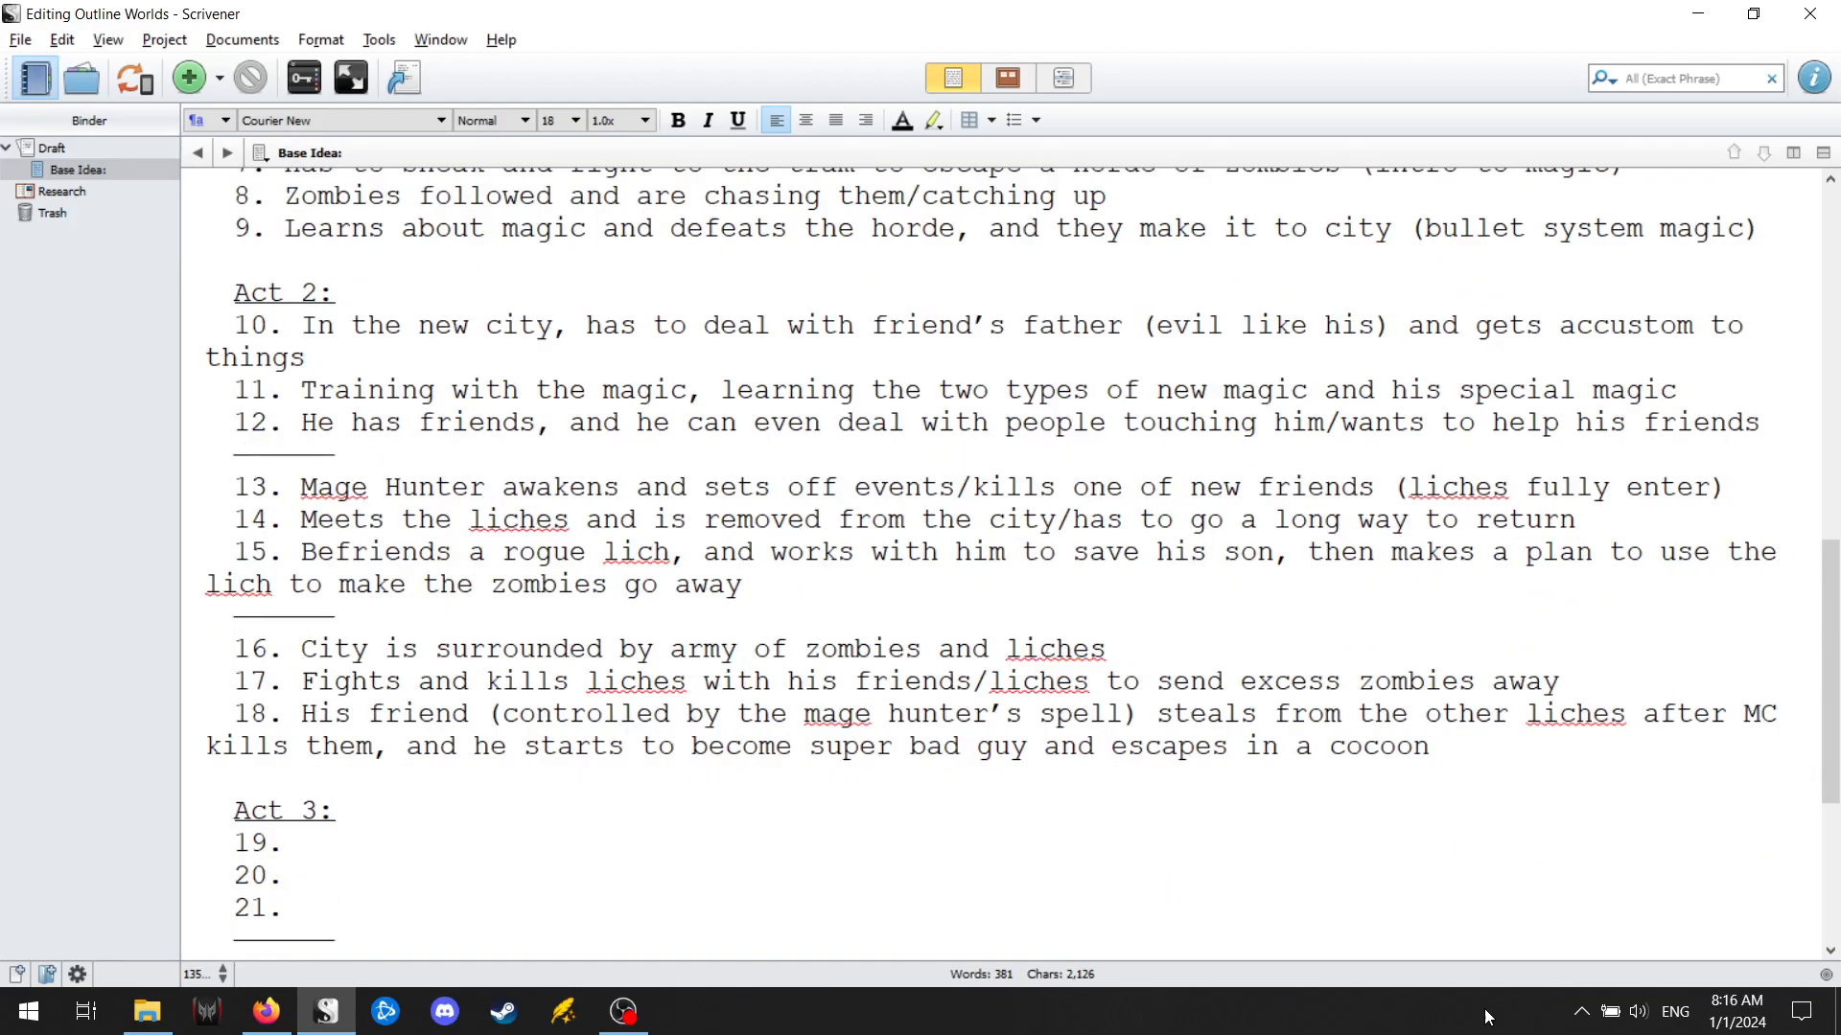
click(840, 842)
click(1441, 753)
text(/promise)
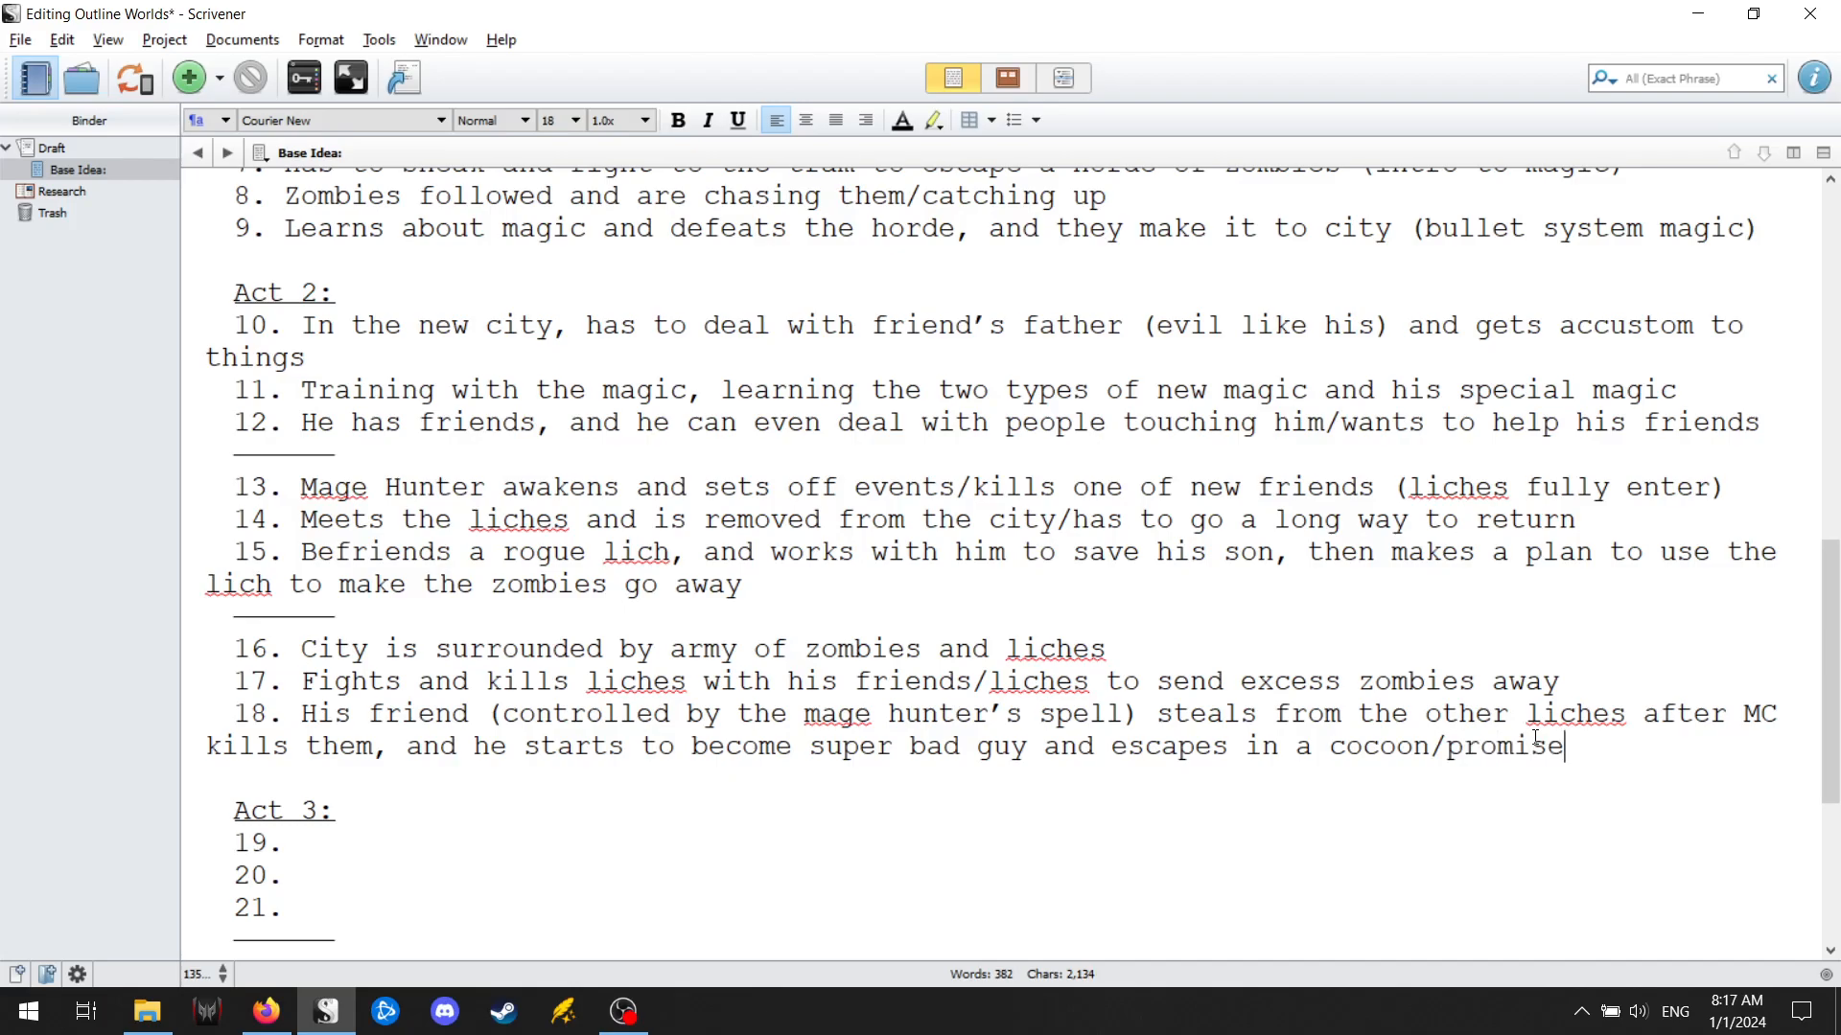
text(s lich's son to save )
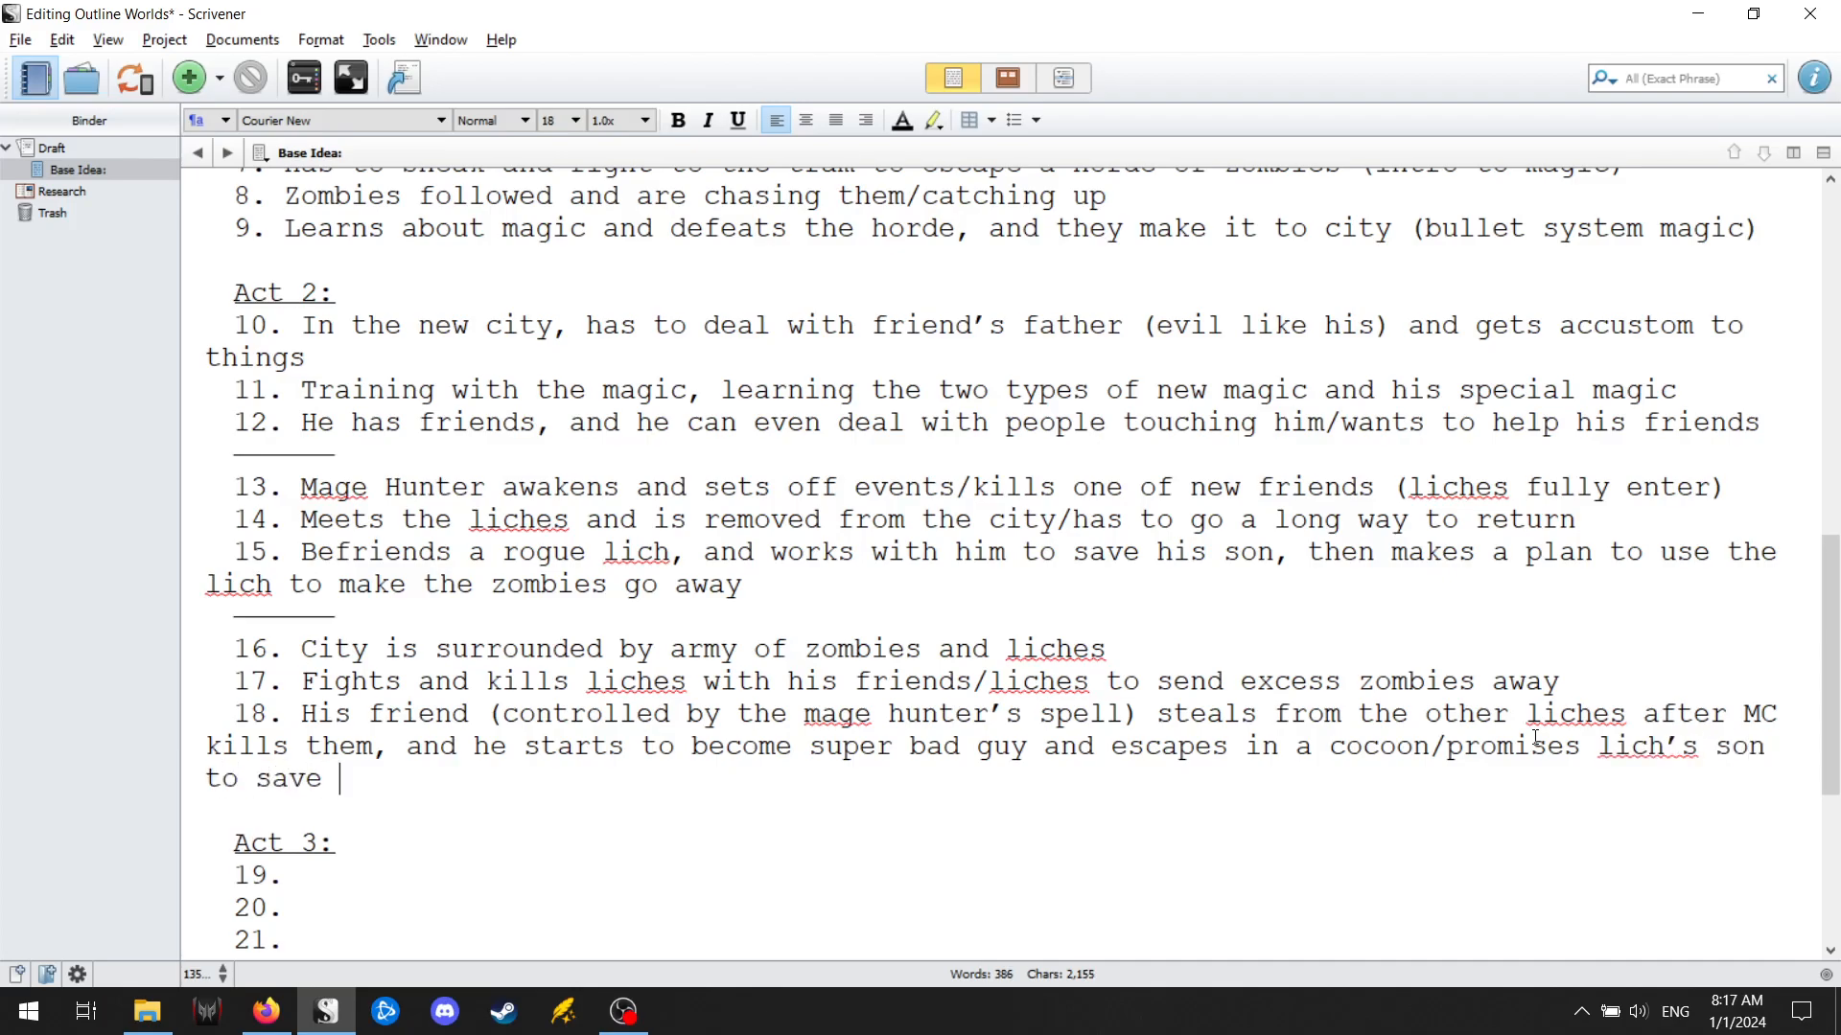
text(his friend/father)
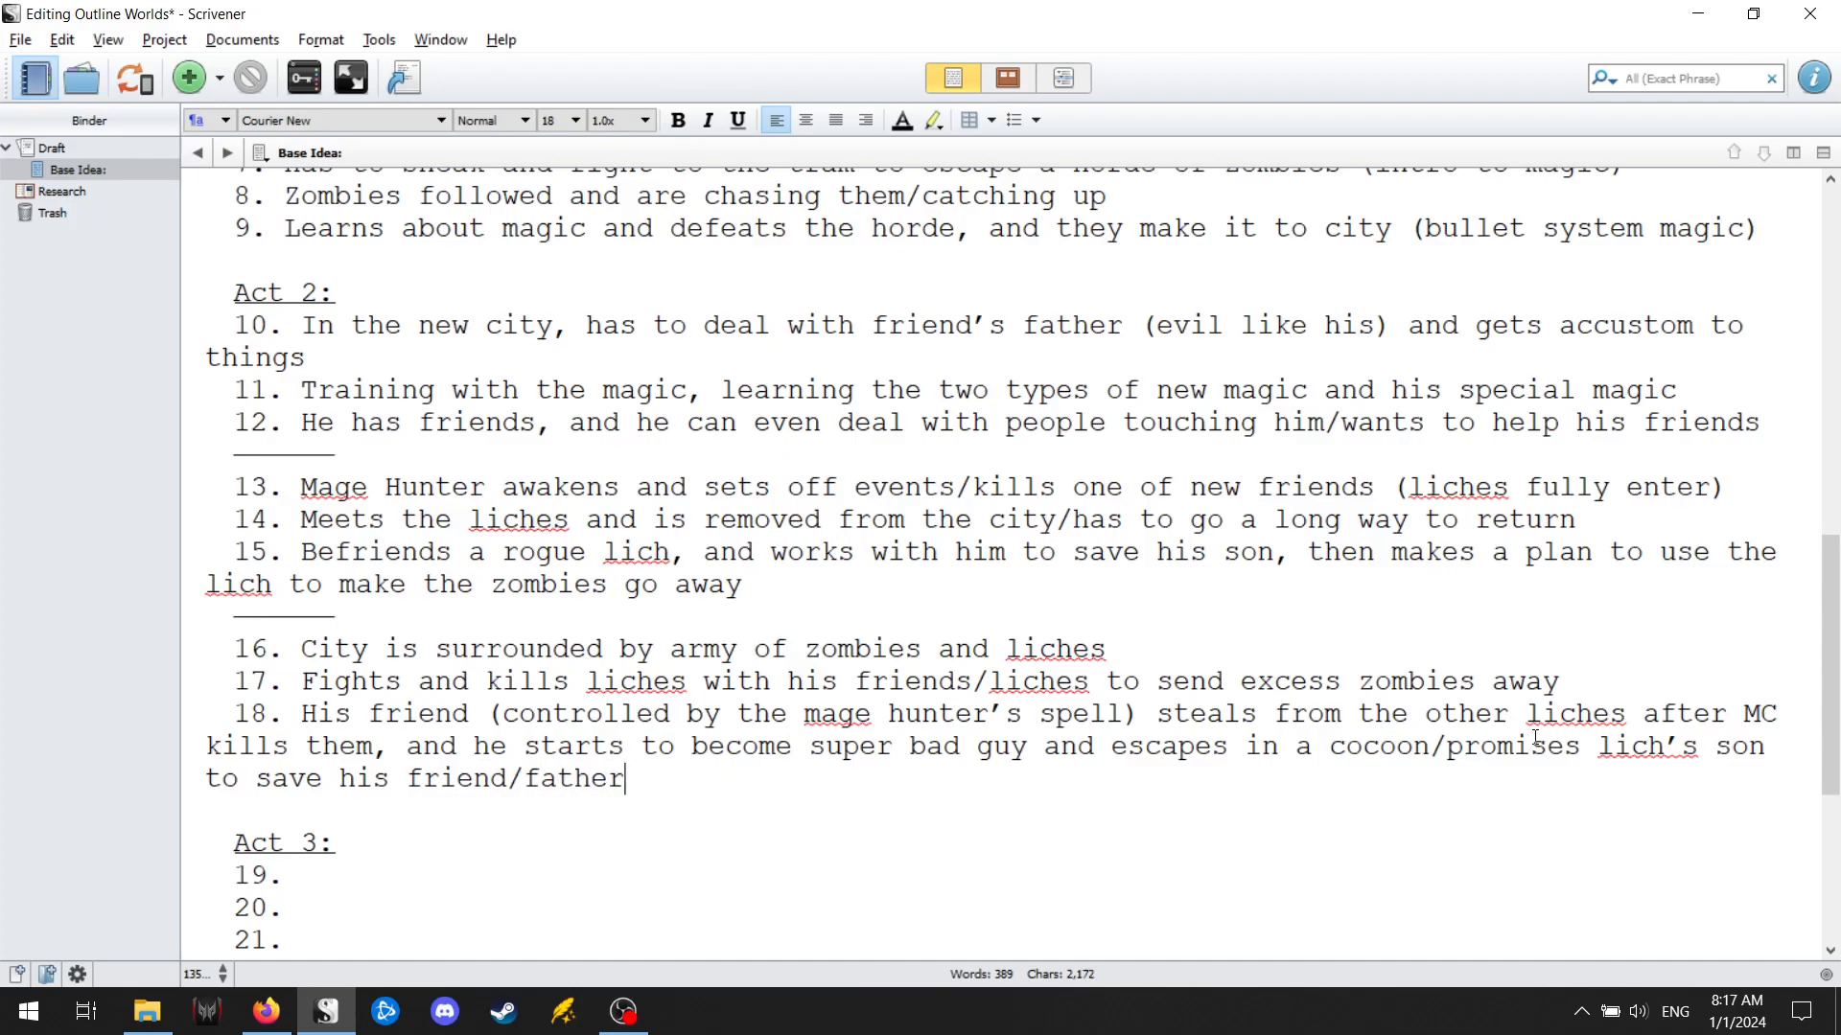
Enter "Feels like he can't win on his own, so he goes to get help from friends" as point 19 of Act 3.
scroll(506, 789, down, 2)
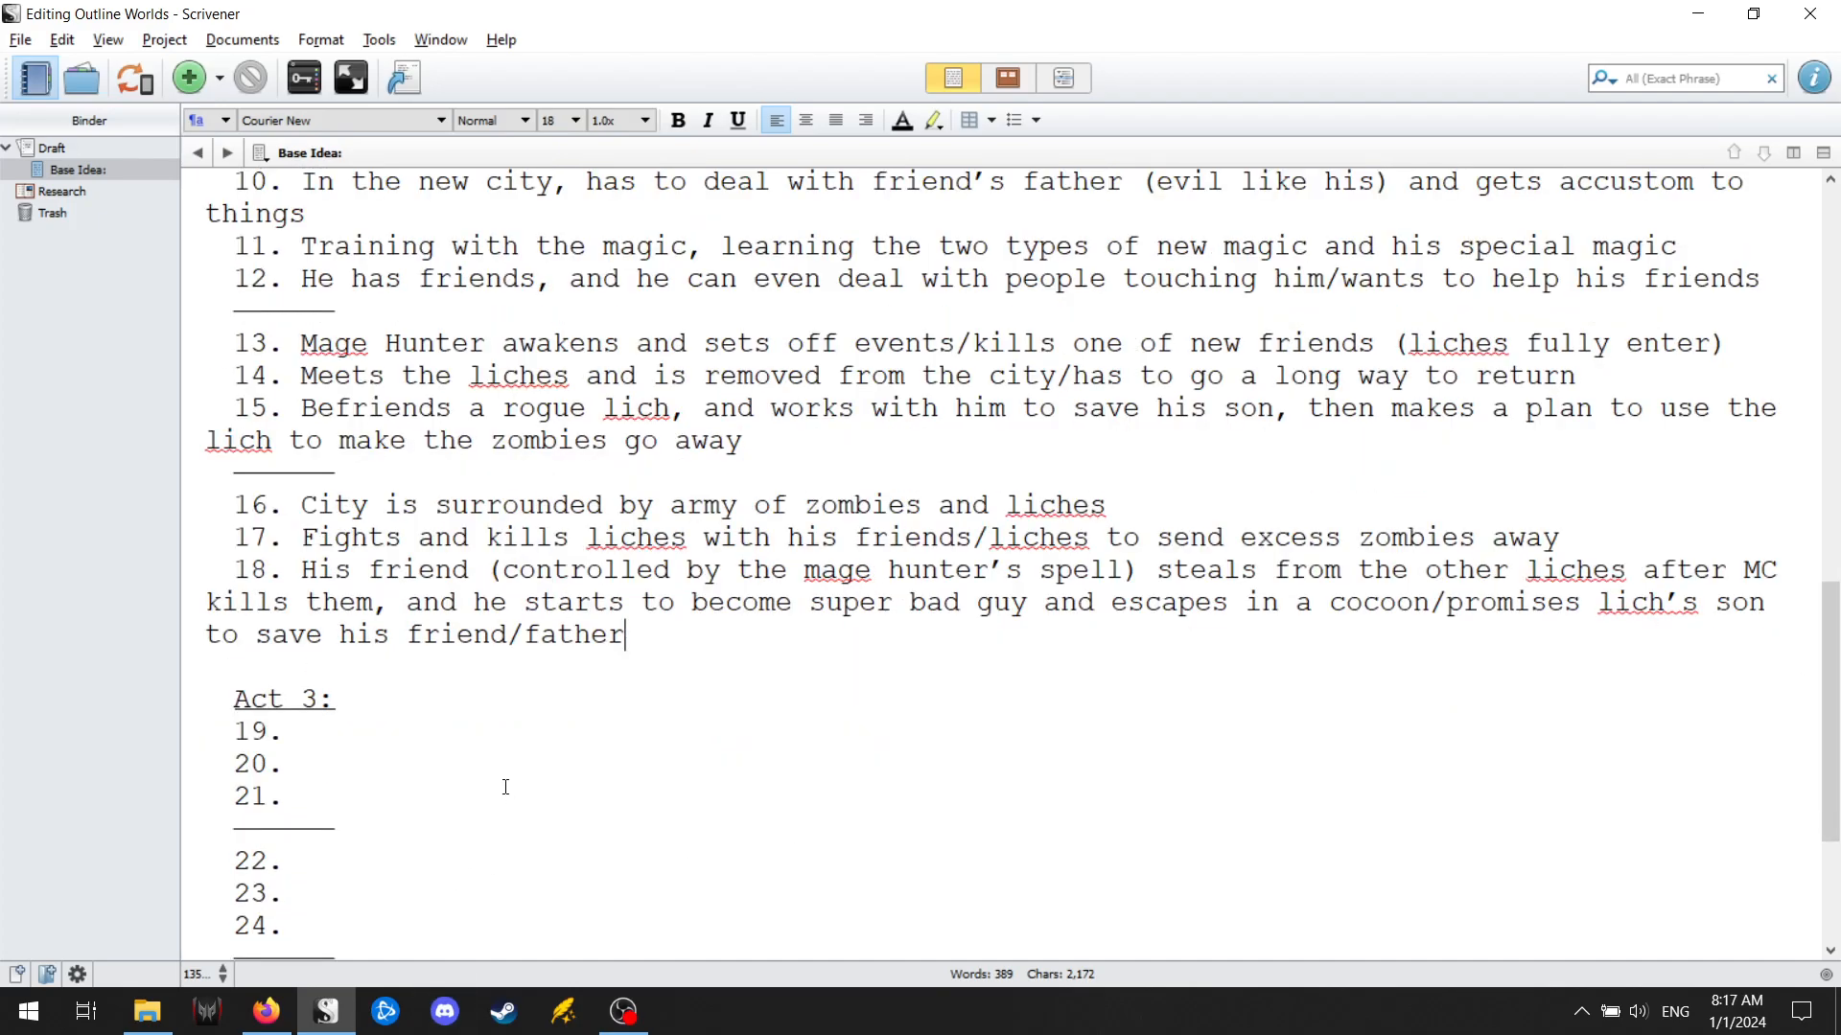
click(534, 744)
text(Feels l)
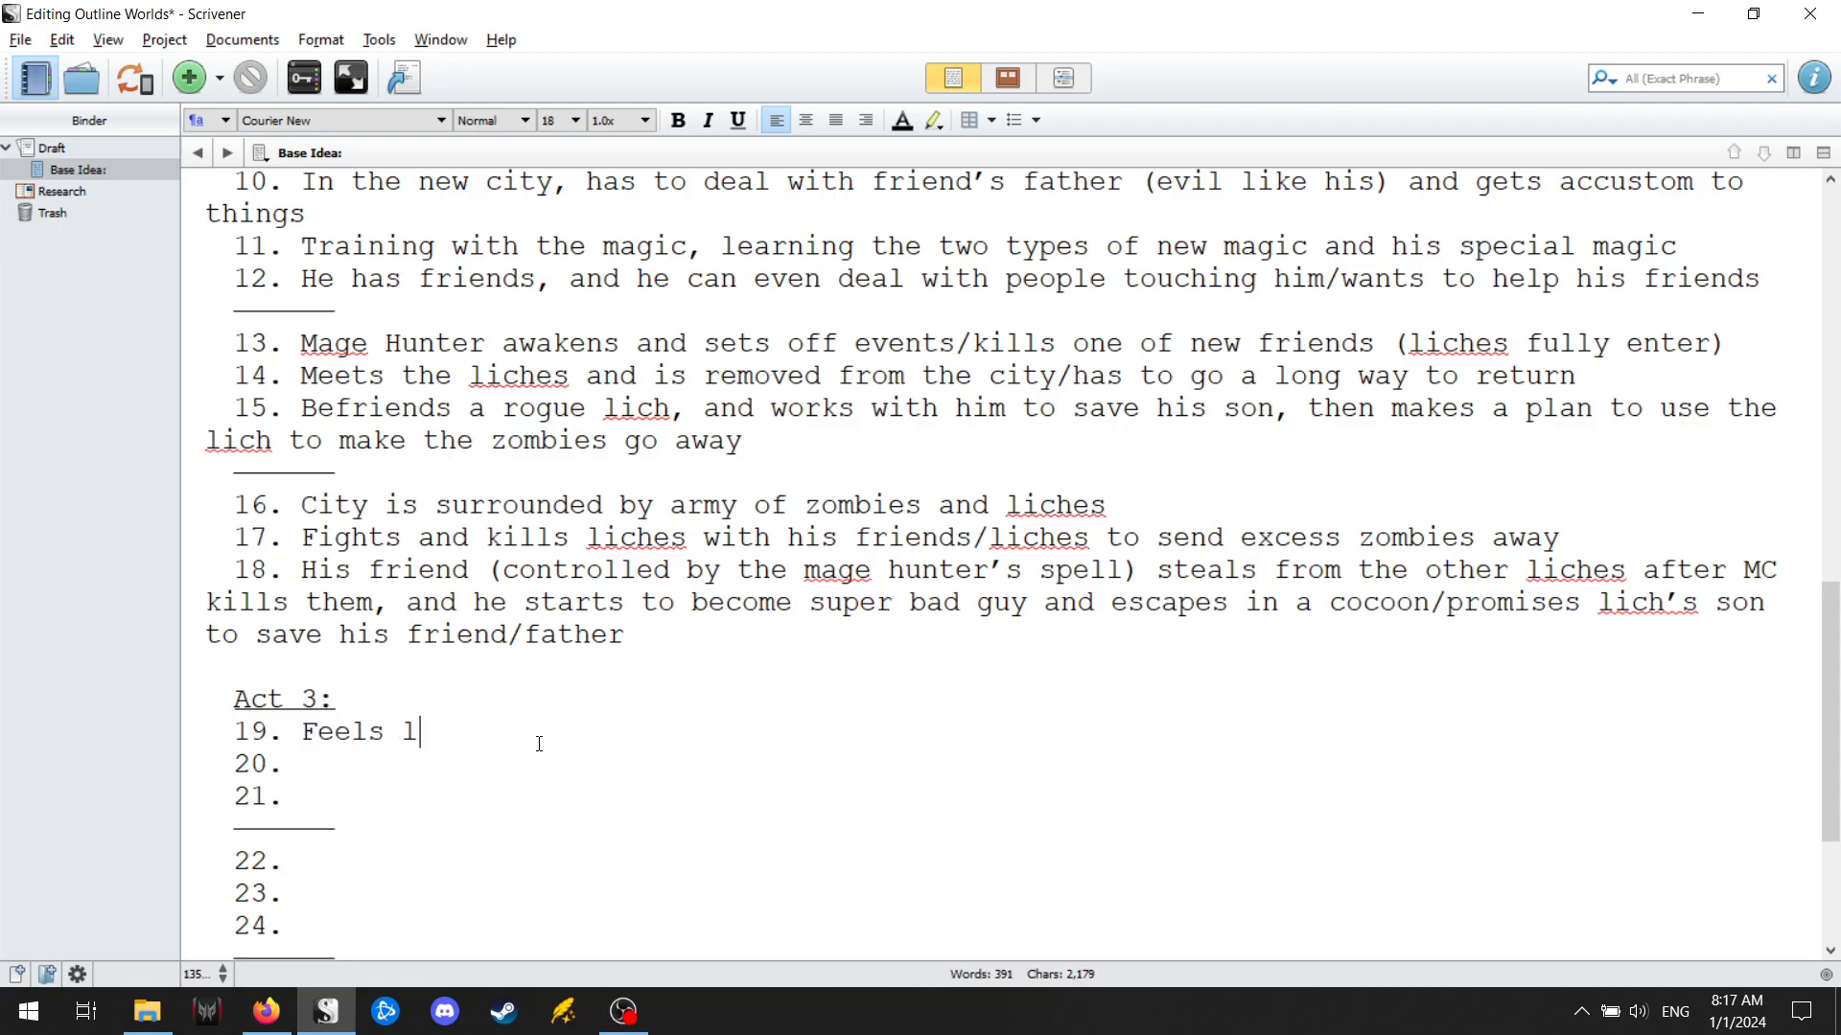
text(ike he can't win on his own)
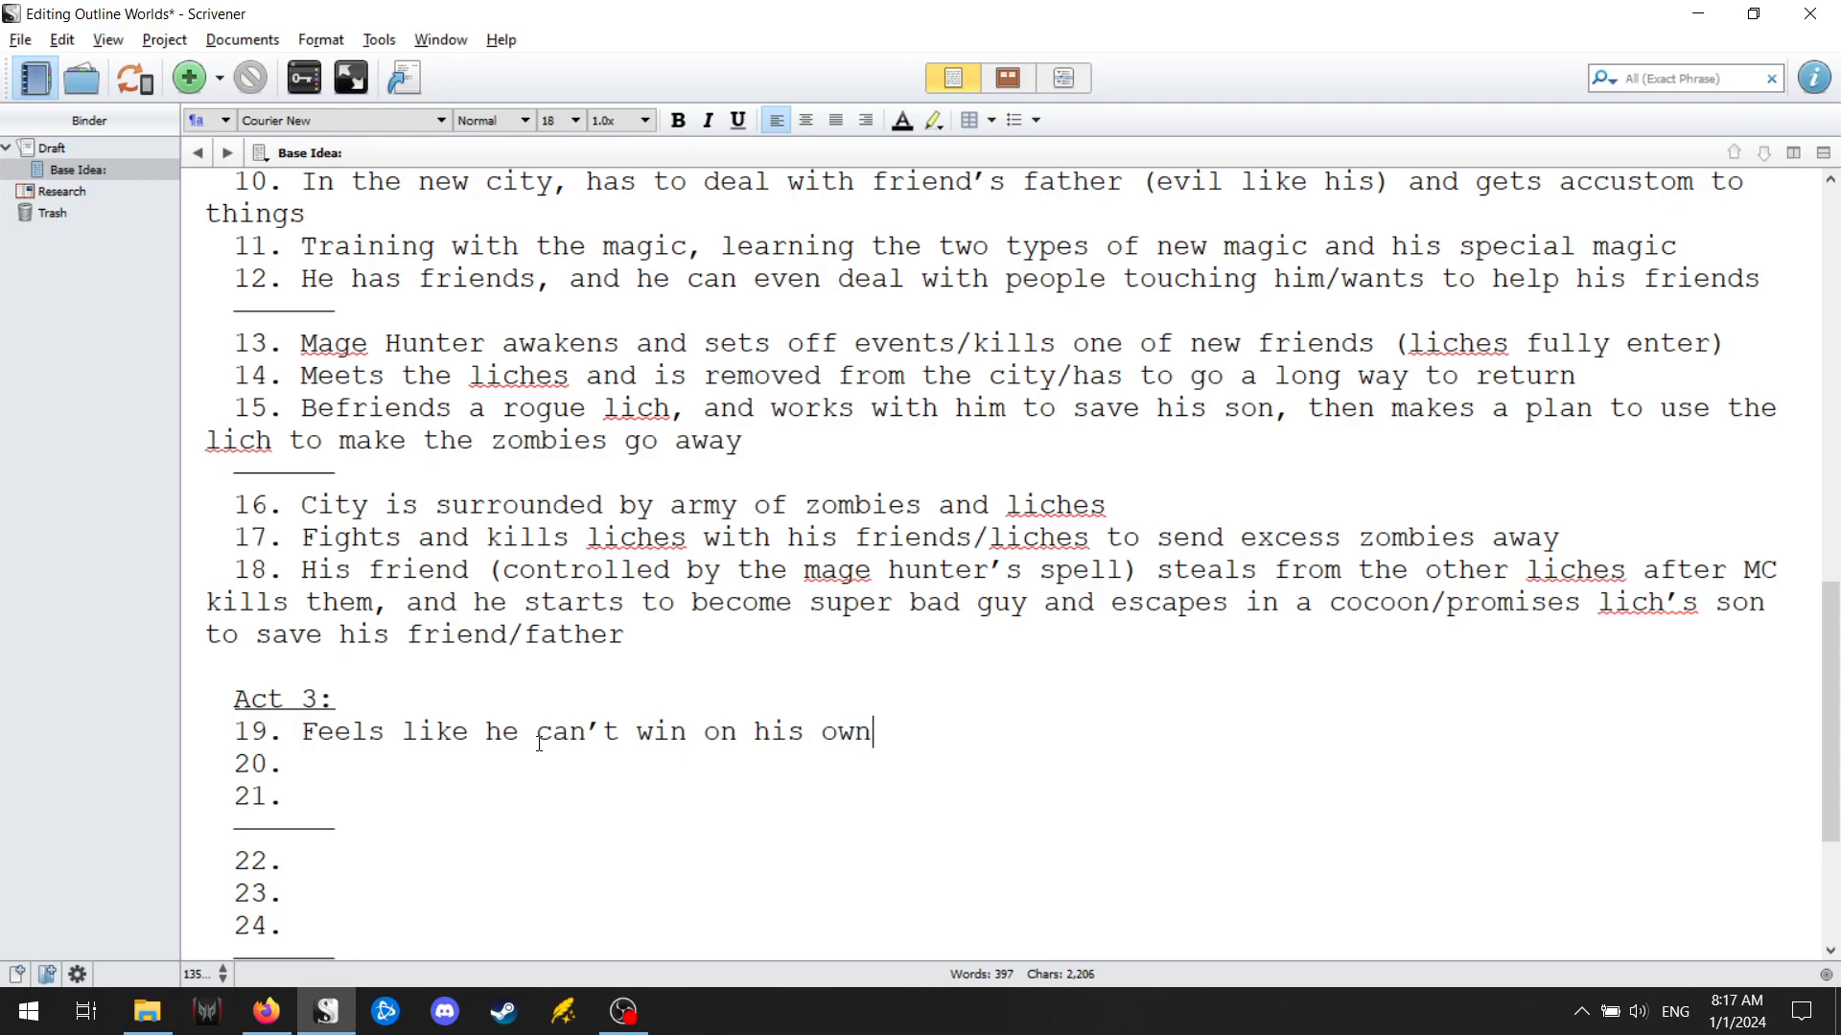
text(, so he goes to get hi)
key(BackSpace)
text(elp fri)
key(BackSpace)
text(om friends)
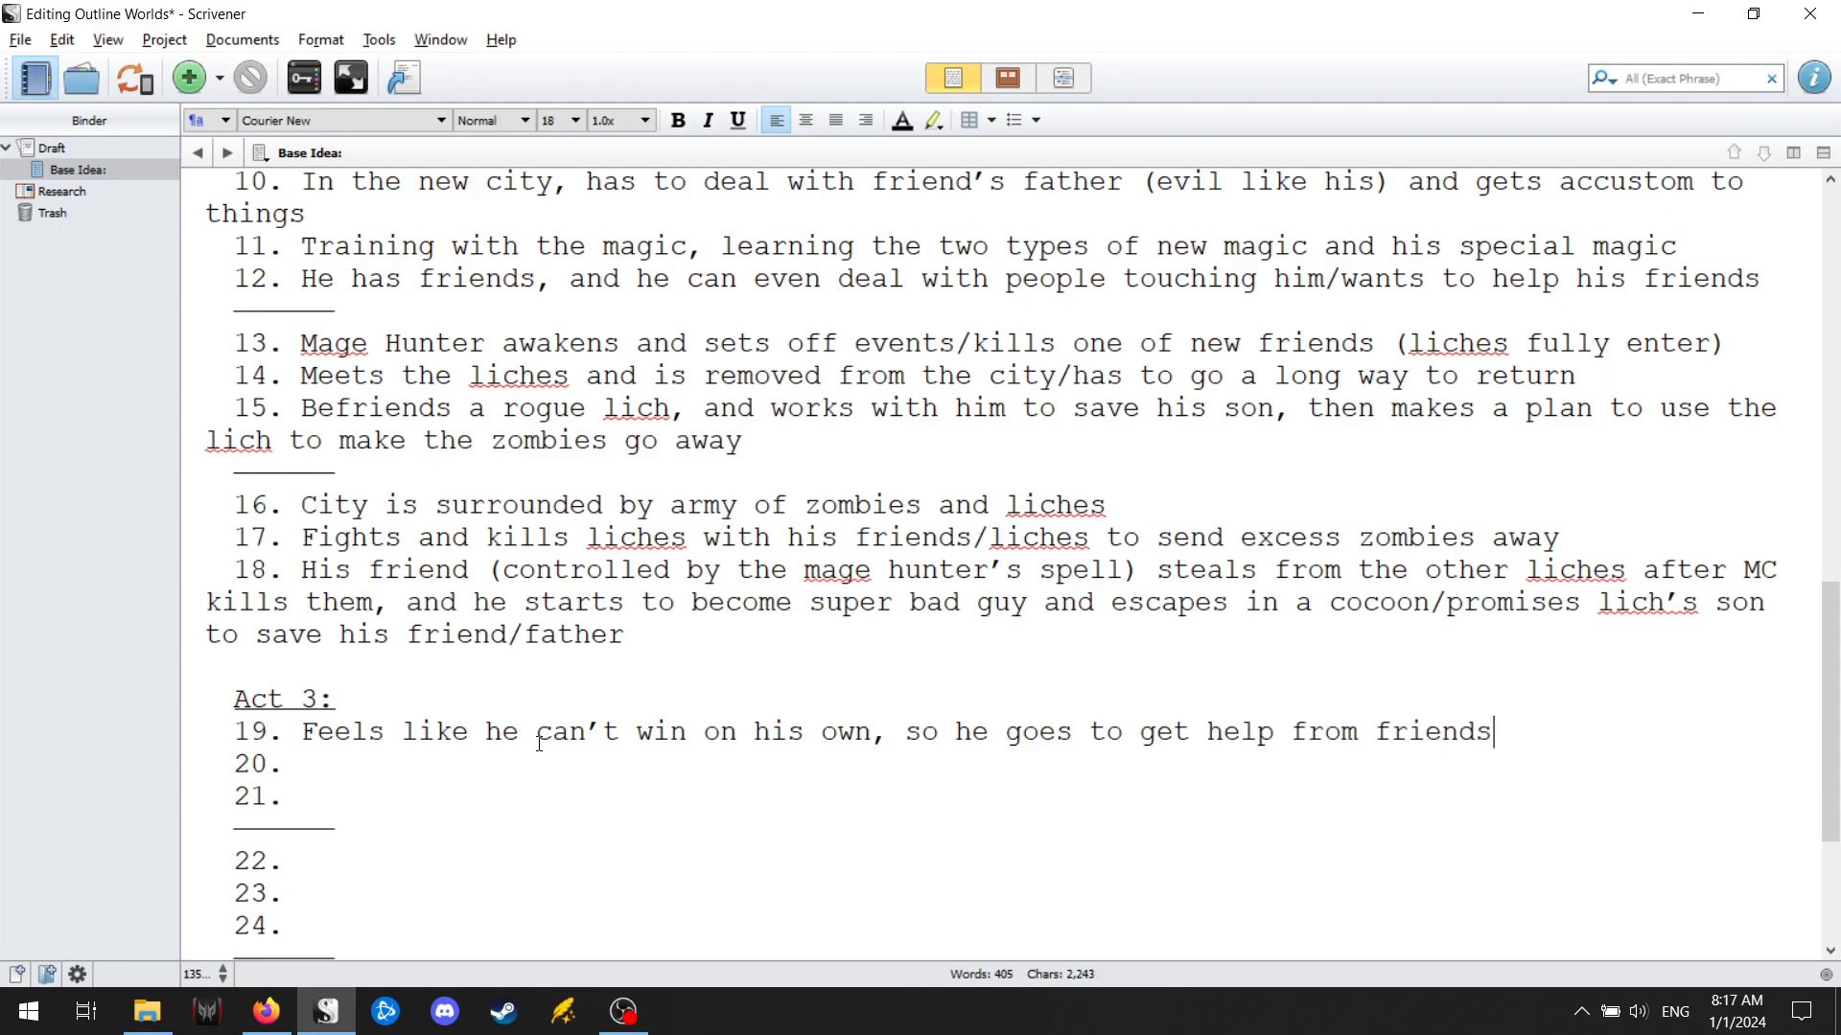
Begin point 20 of Act 3 with "First friend's father has abandoned".
key(Down)
text(F)
key(BackSpace)
text(F)
key(BackSpace)
text(Firs)
text(t frien)
text(d's father)
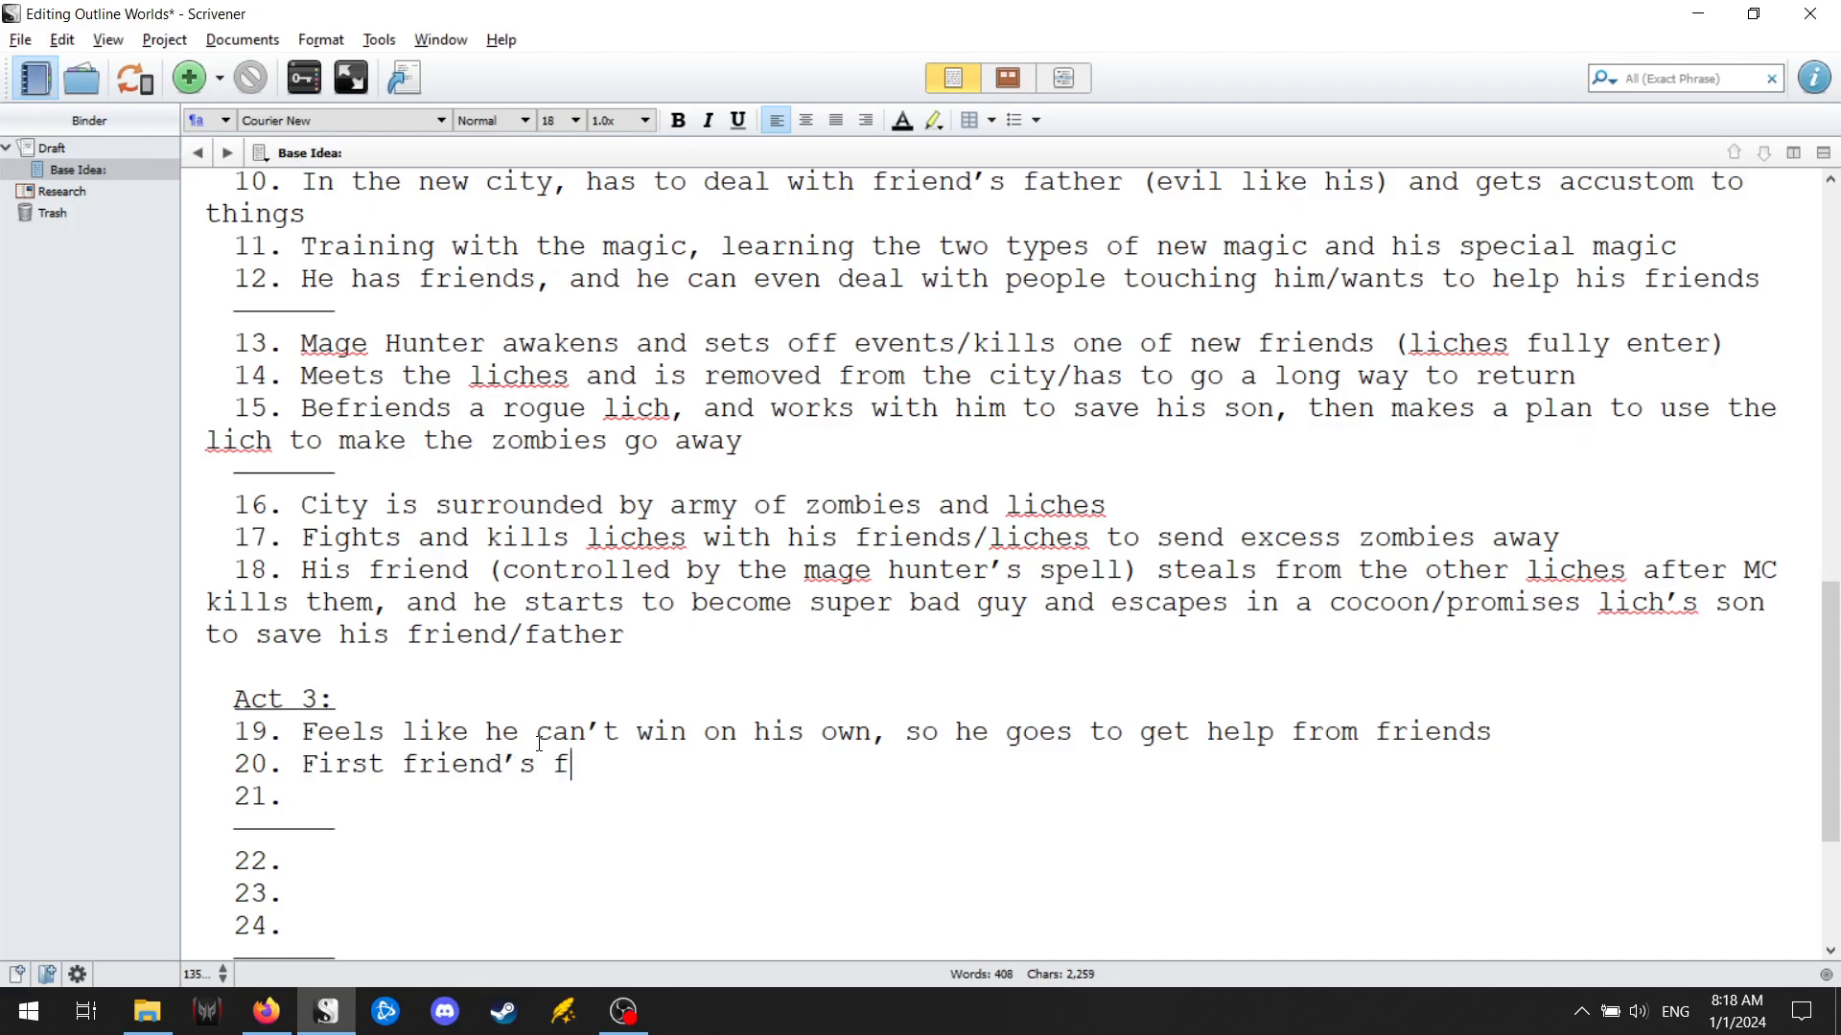
text( has abad)
key(BackSpace)
text(ndoned city)
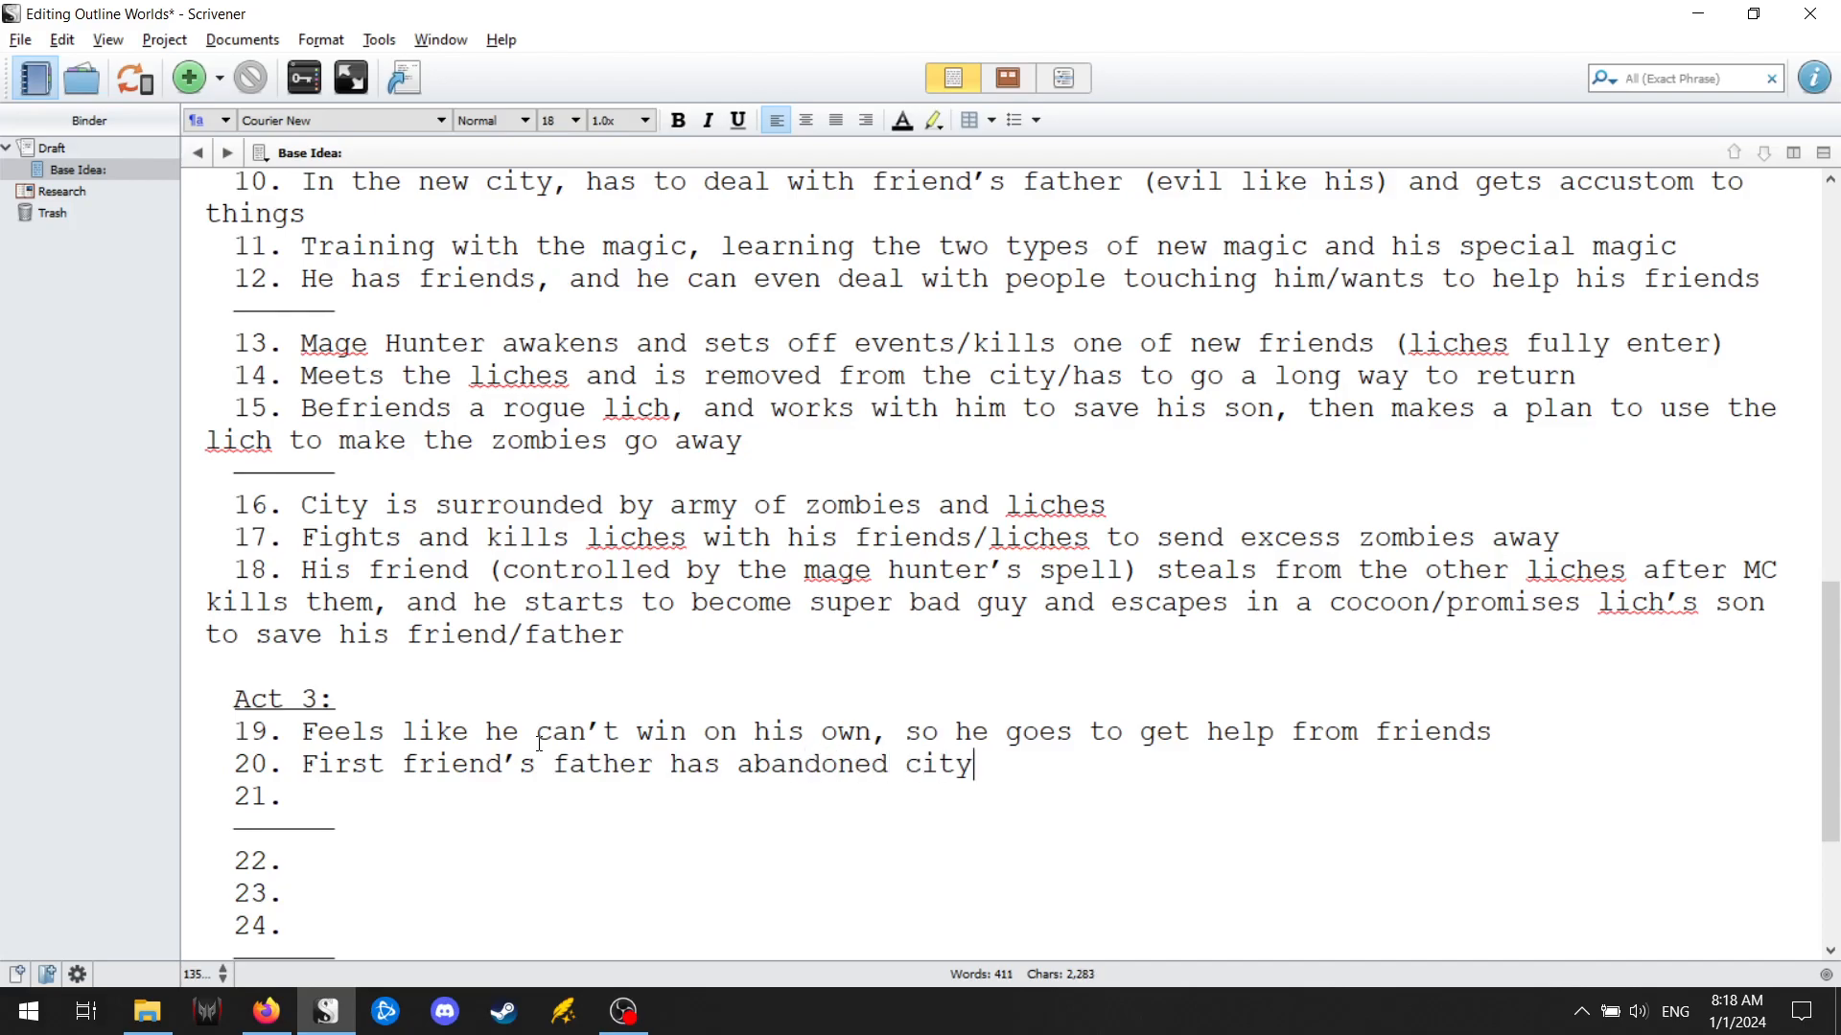
text( and kidnam)
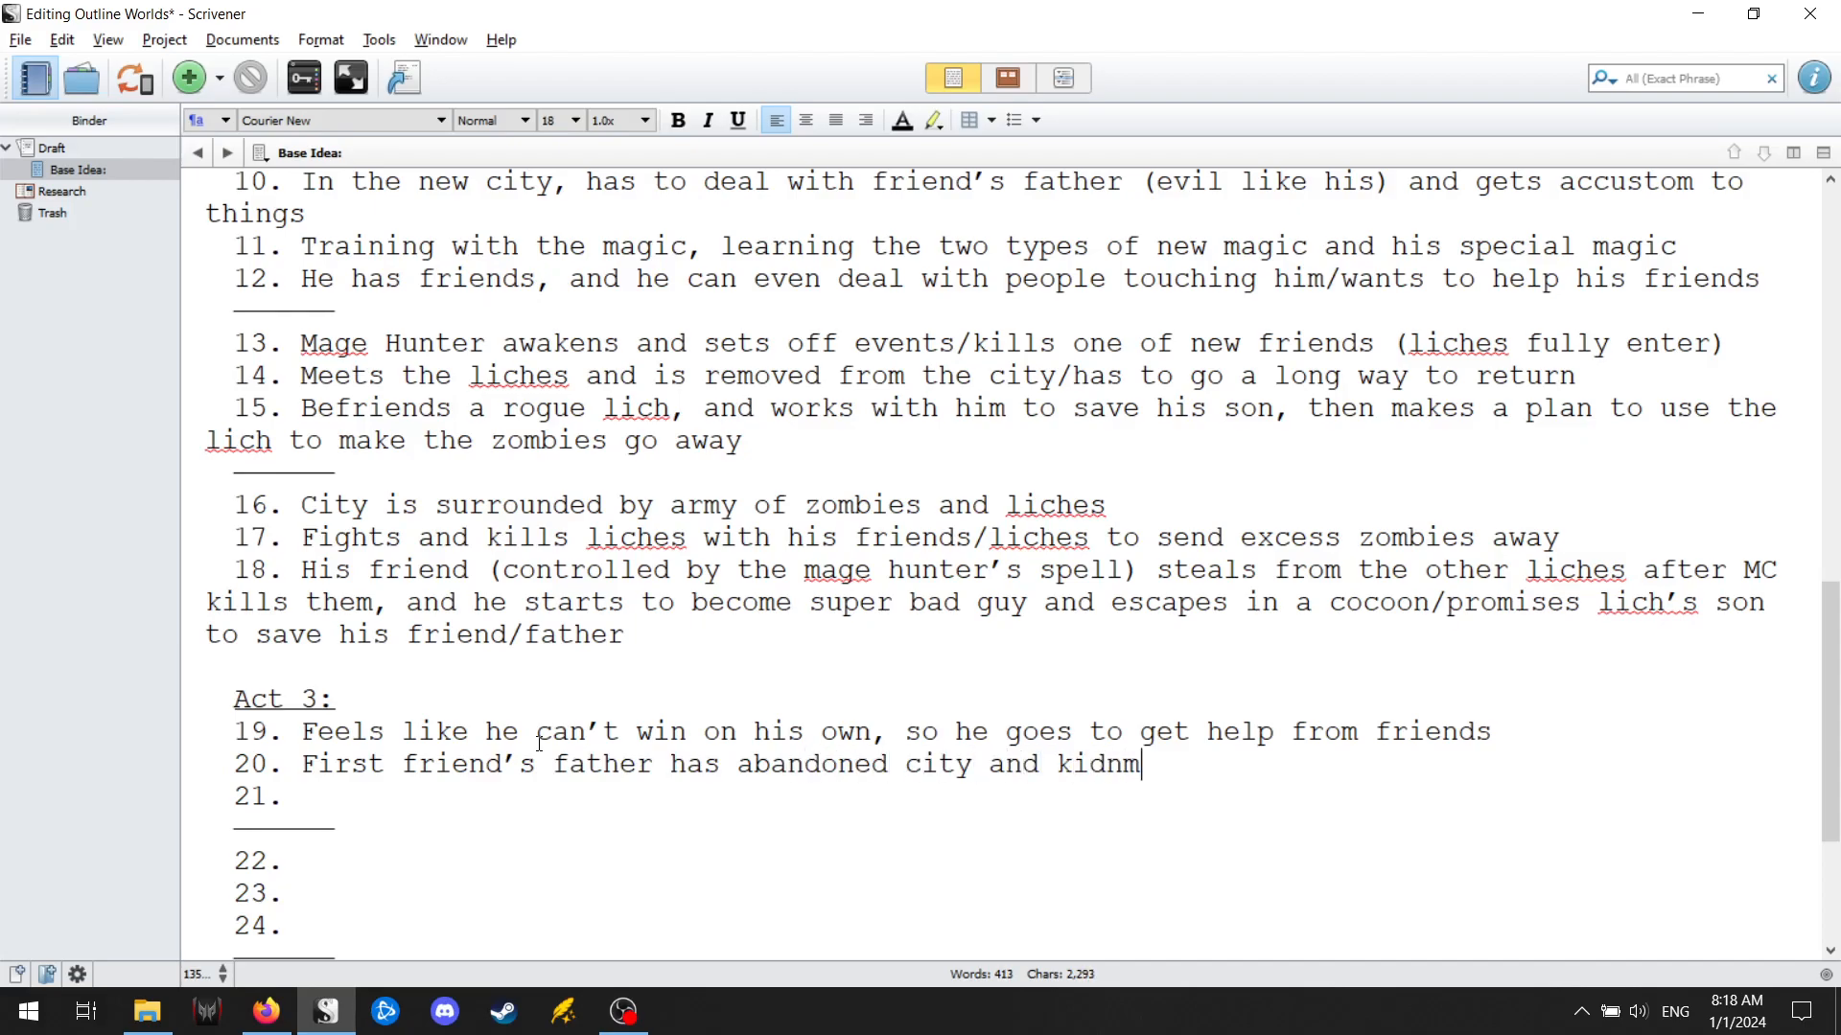
Complete point 20 with "city and kidnapped first friend" and save the project.
key(BackSpace)
text(pped first friend)
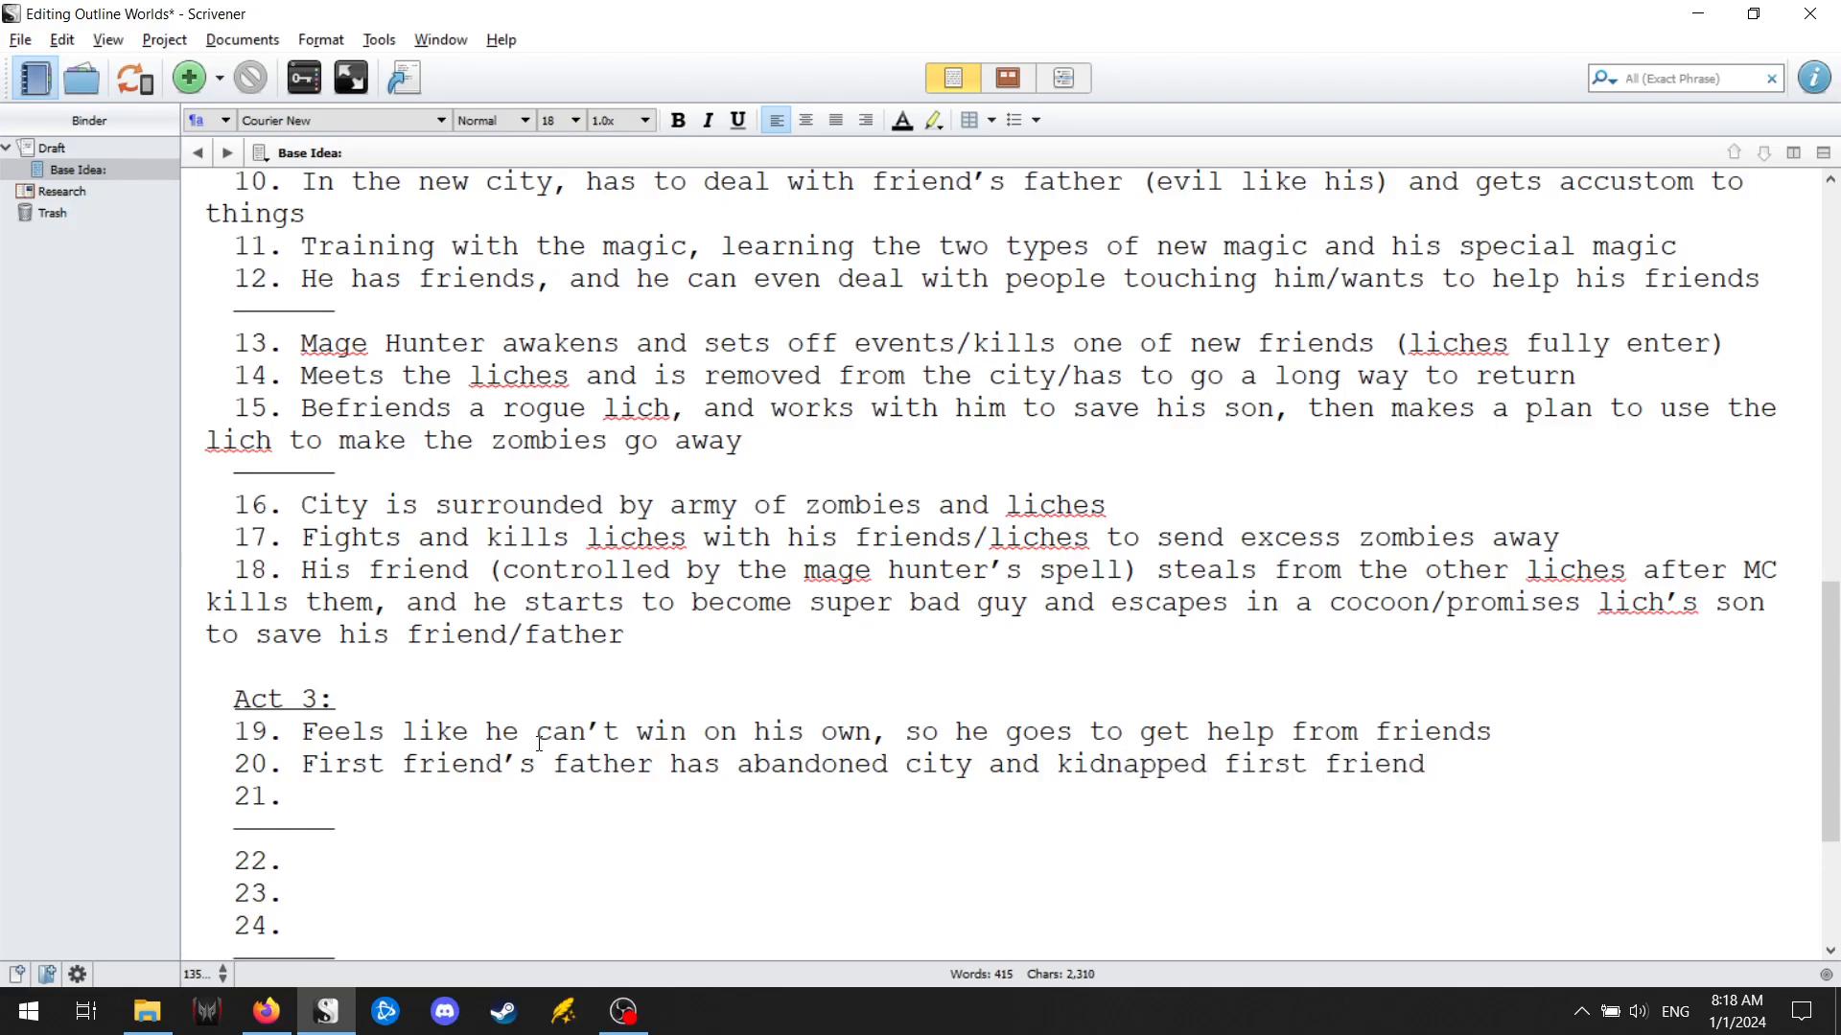
key(ctrl+s)
Enter "So, MC murders a lot of people to rescue friend" as point 21 of Act 3.
key(Down)
text(So)
key(BackSpace)
text(o, MC murd)
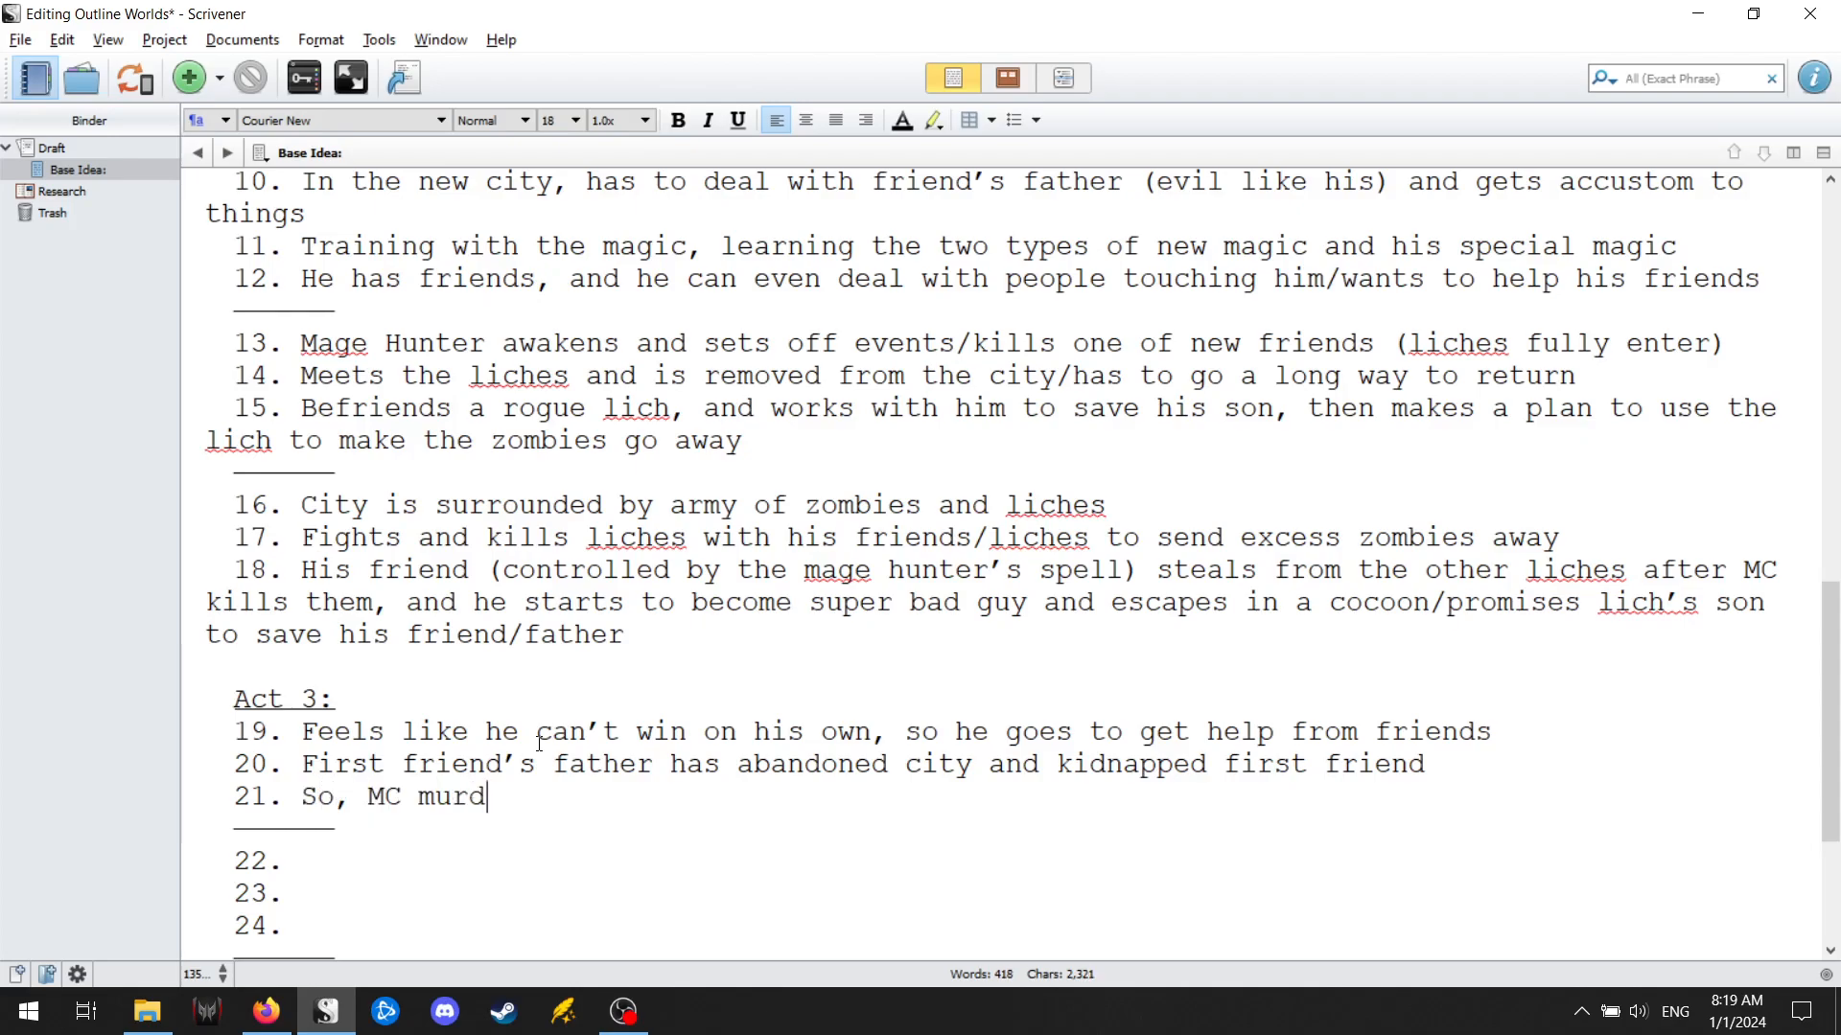
text(ers a lot of p)
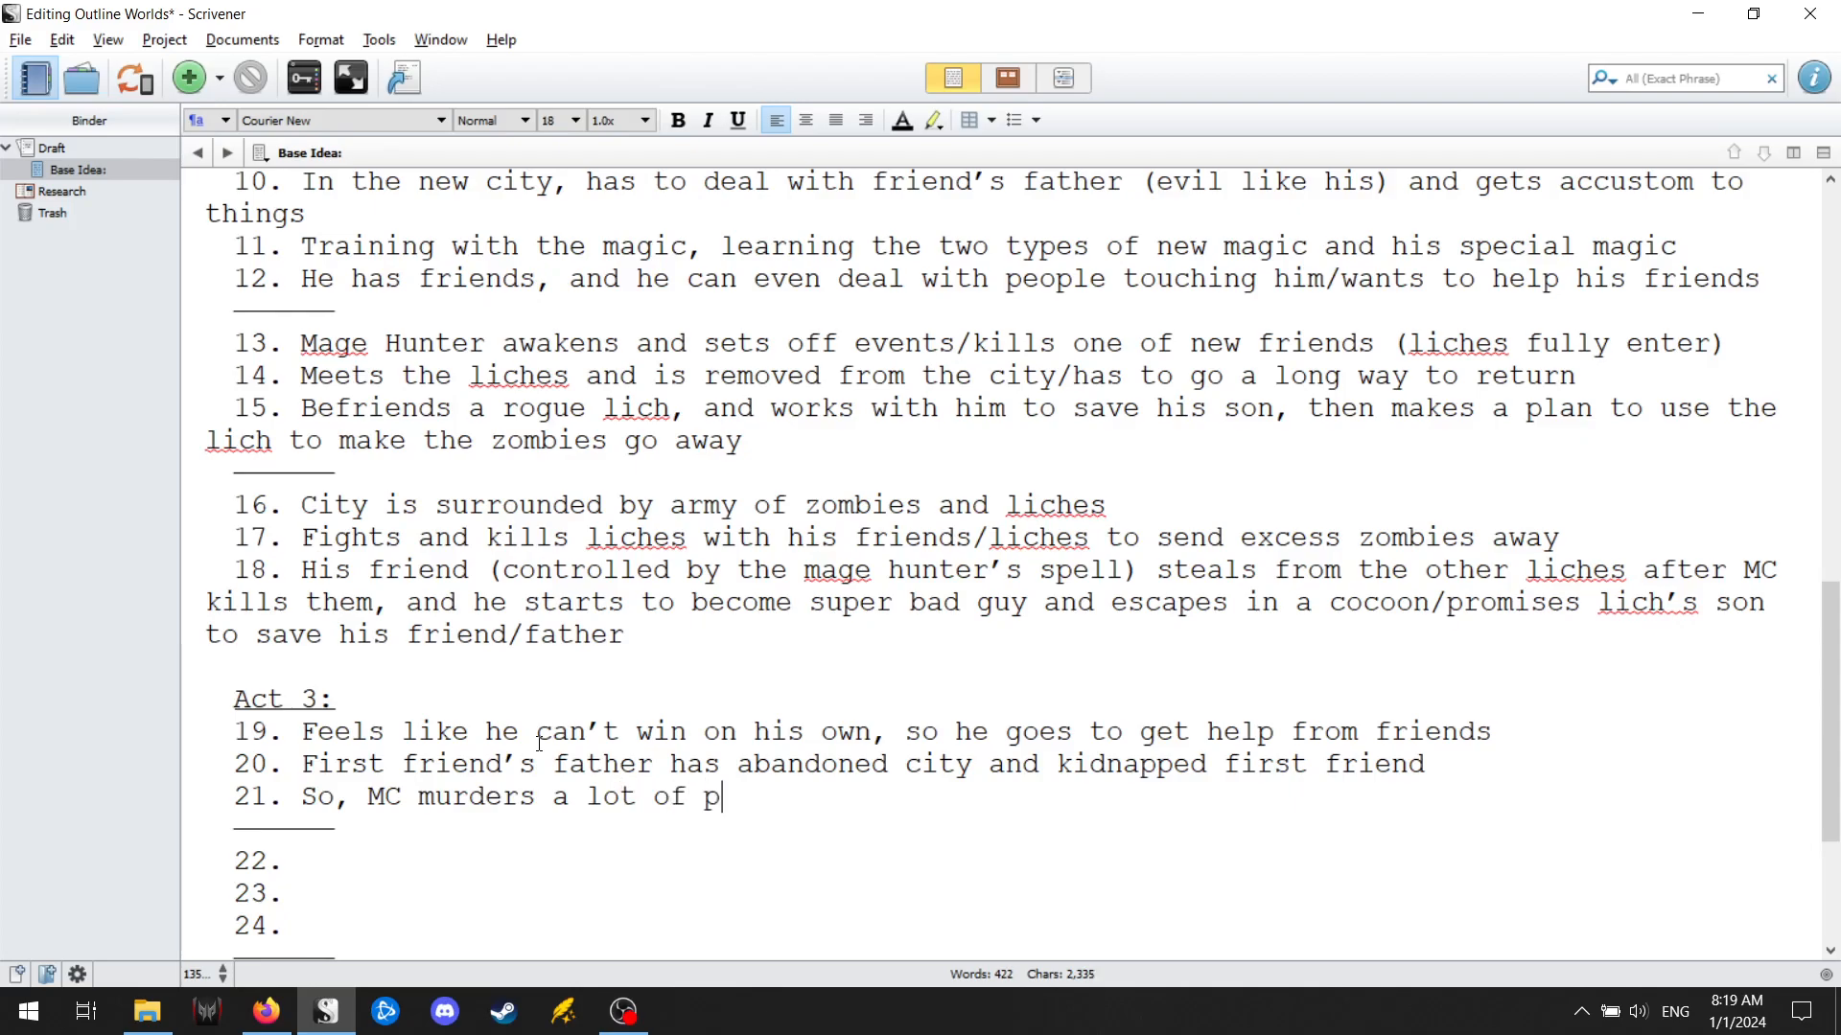
text(eople to rescus)
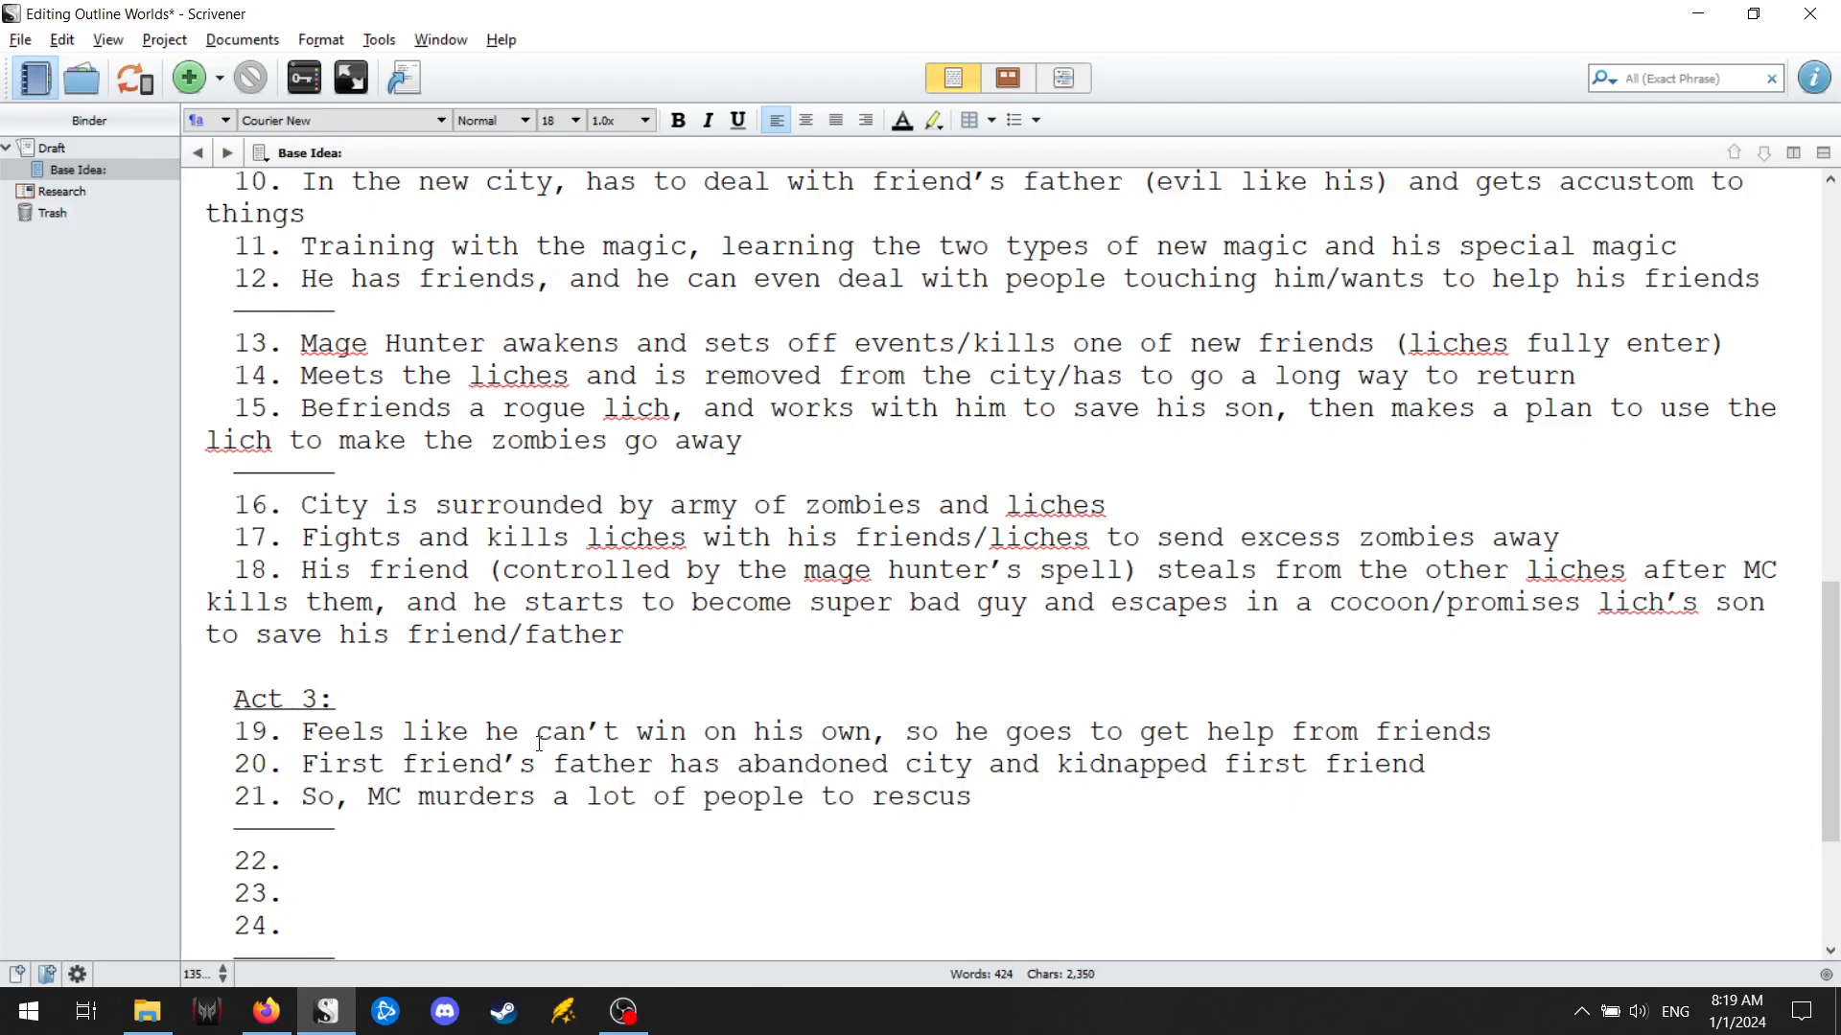
key(BackSpace)
text(e friend)
Append ", and shows friend his dark side/becomes depressed because of her reaction" to point 21.
text(, and shows friend)
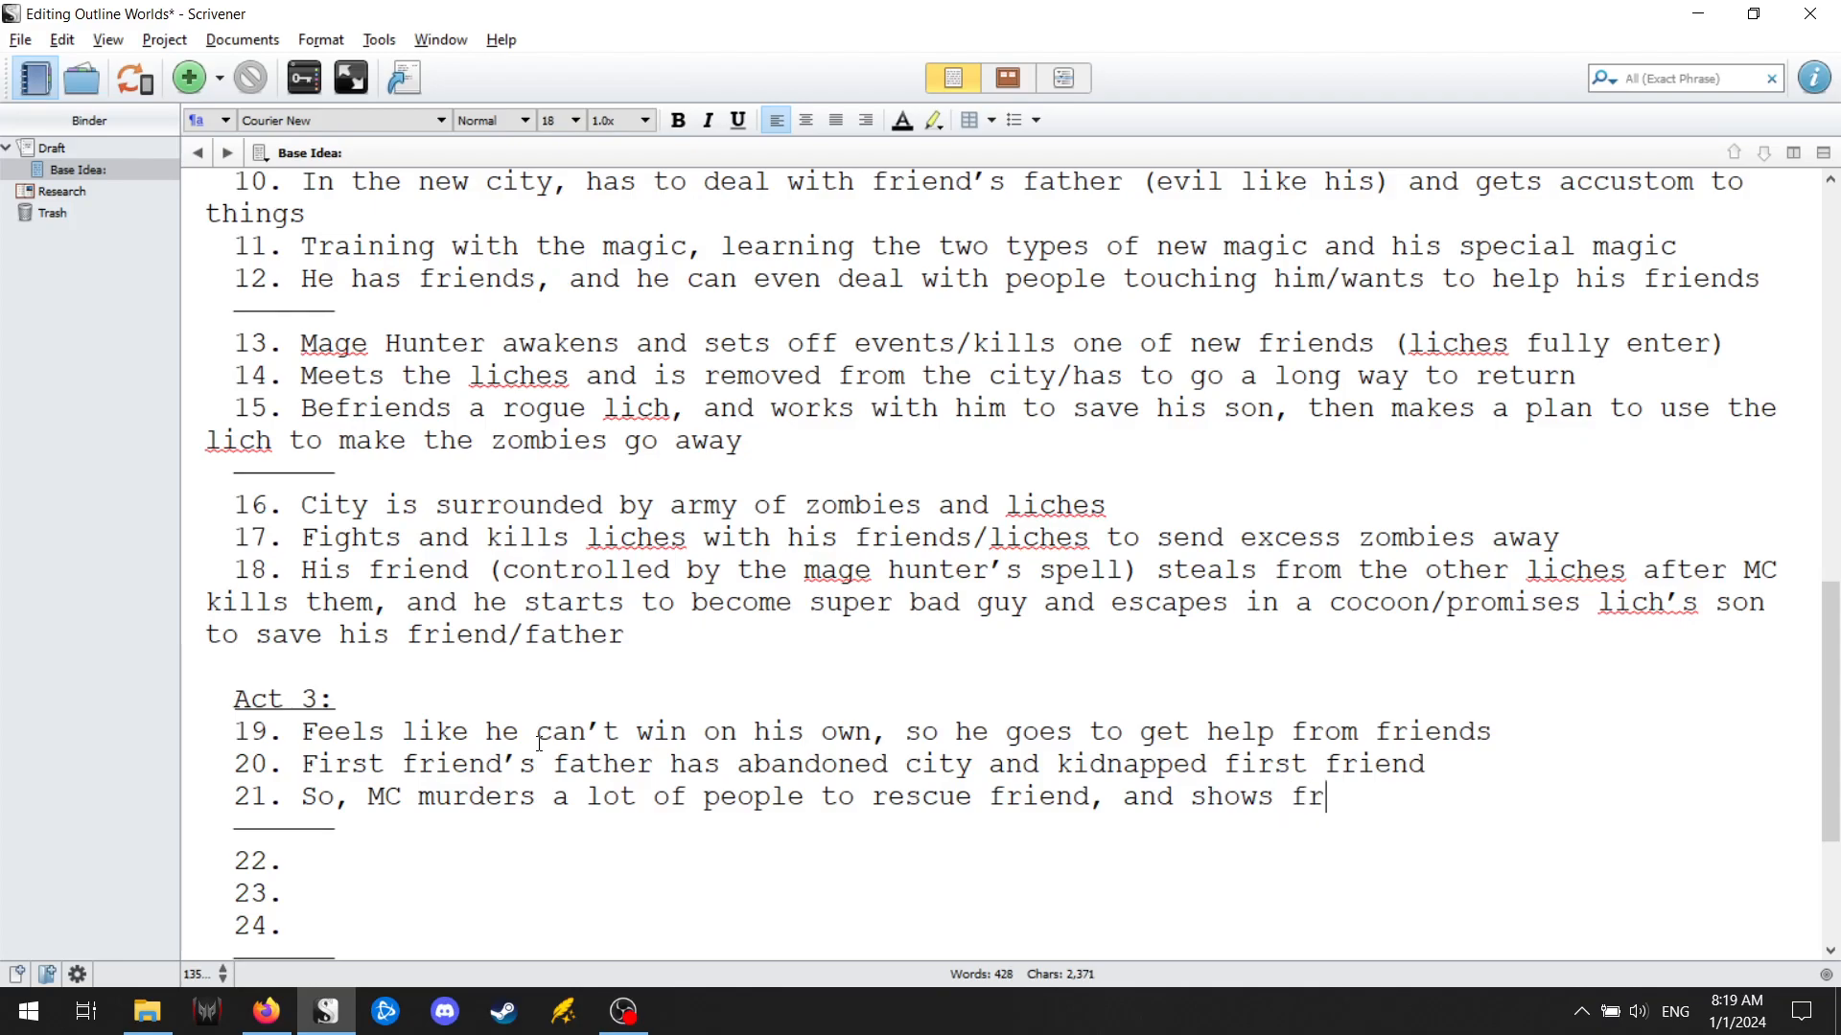
text( his dark )
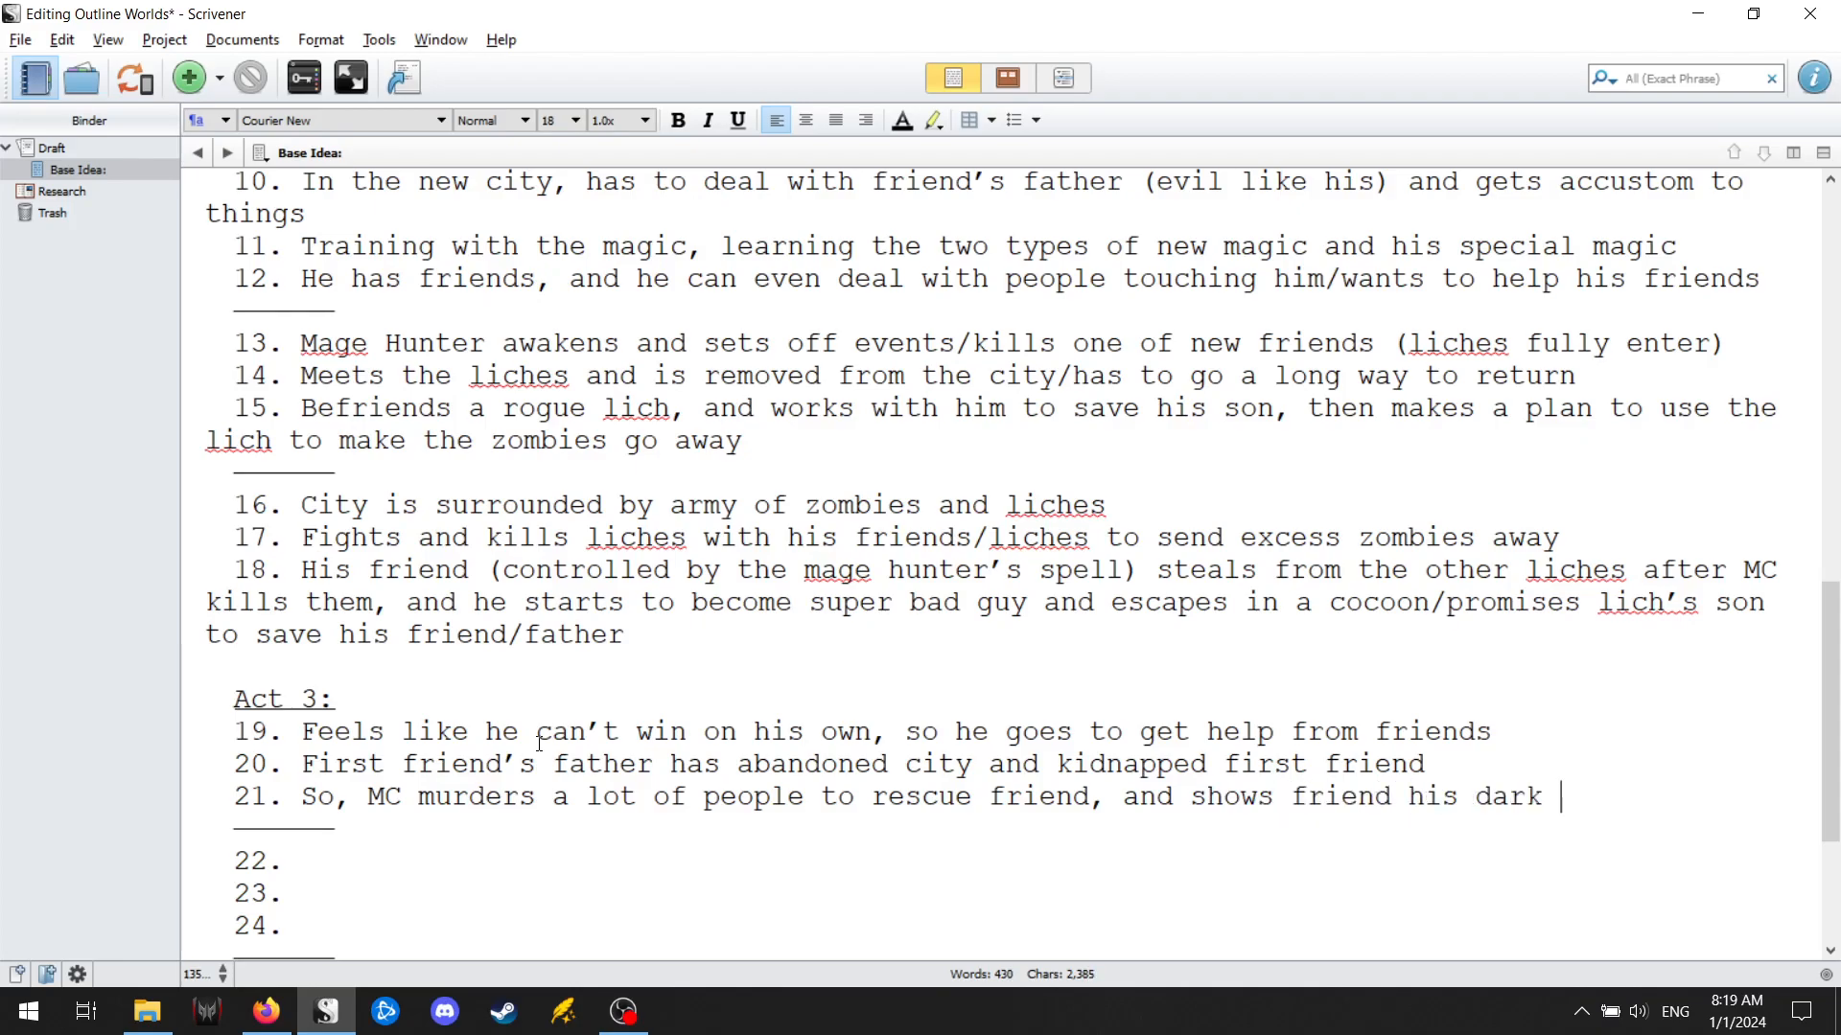
text(side/becomes depr)
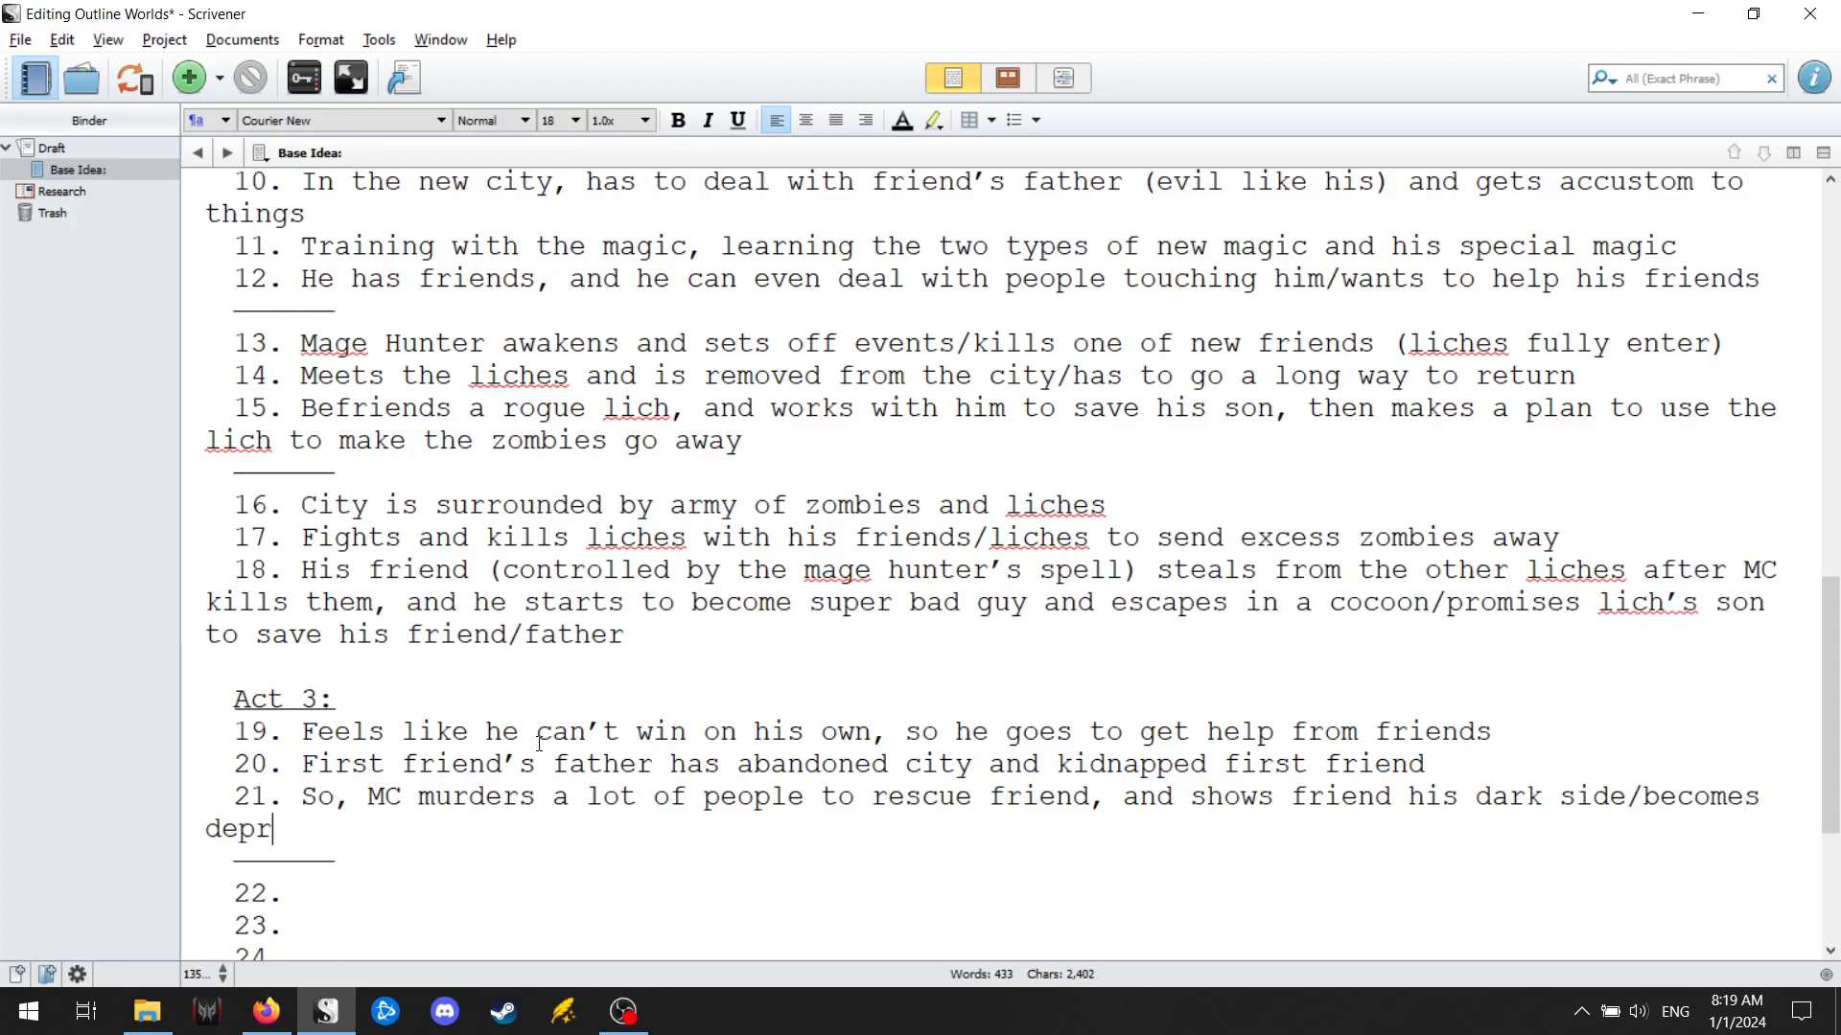
text(essed because o)
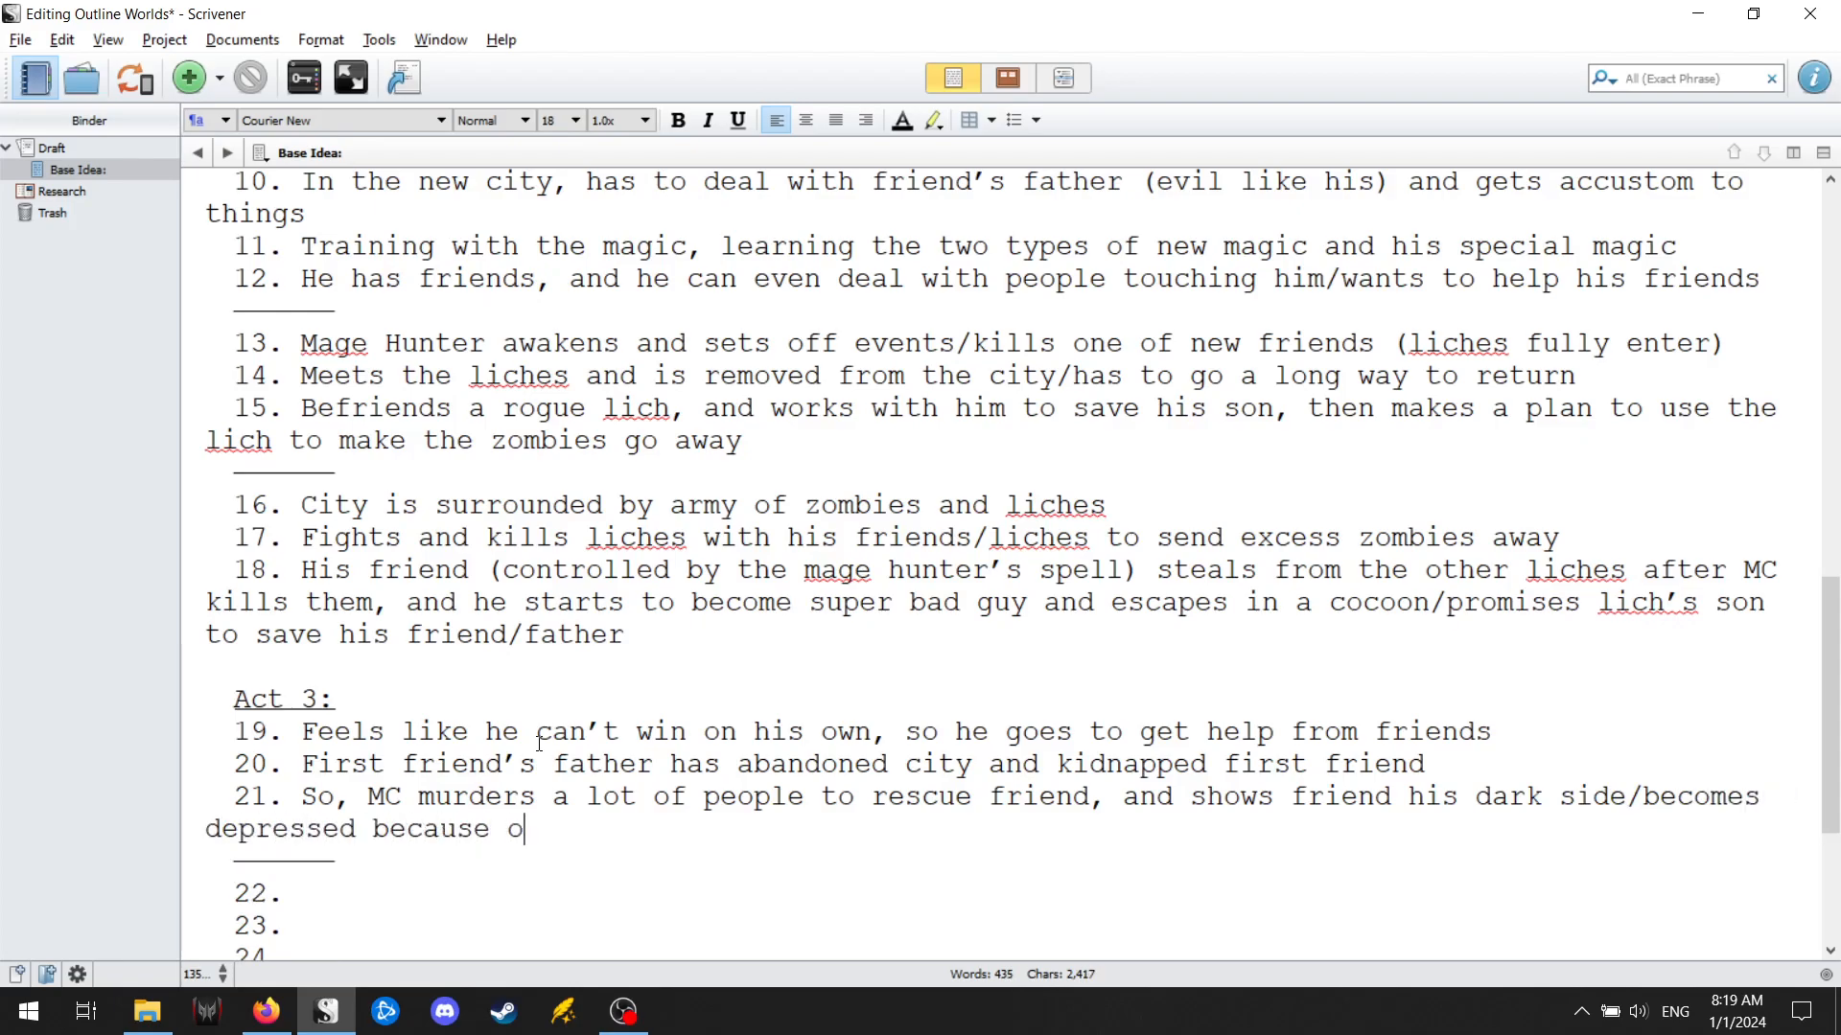
text(f her reaction)
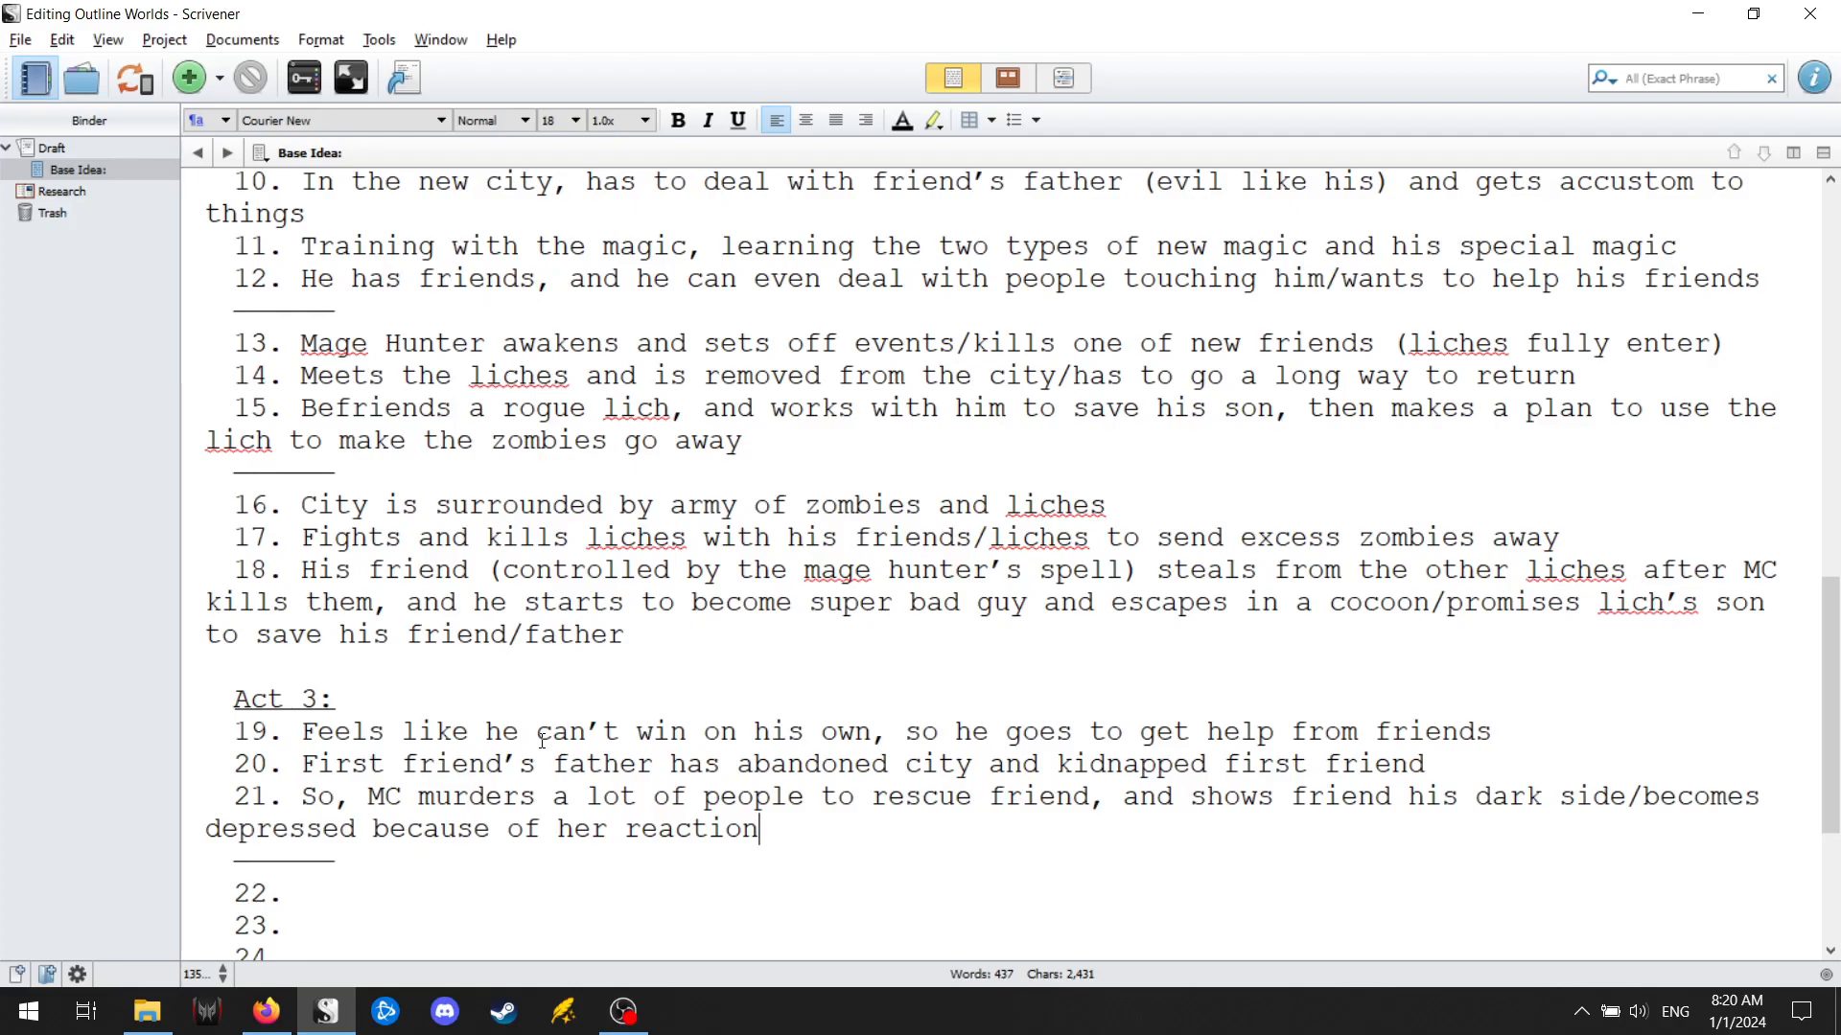
Append "(I refuse to kill again)" to the end of point 21 of Act 3.
text(()
text(I can)
text( ne)
text(v)
key(ctrl+BackSpace)
key(ctrl+BackSpace)
text(rufuse to kill again))
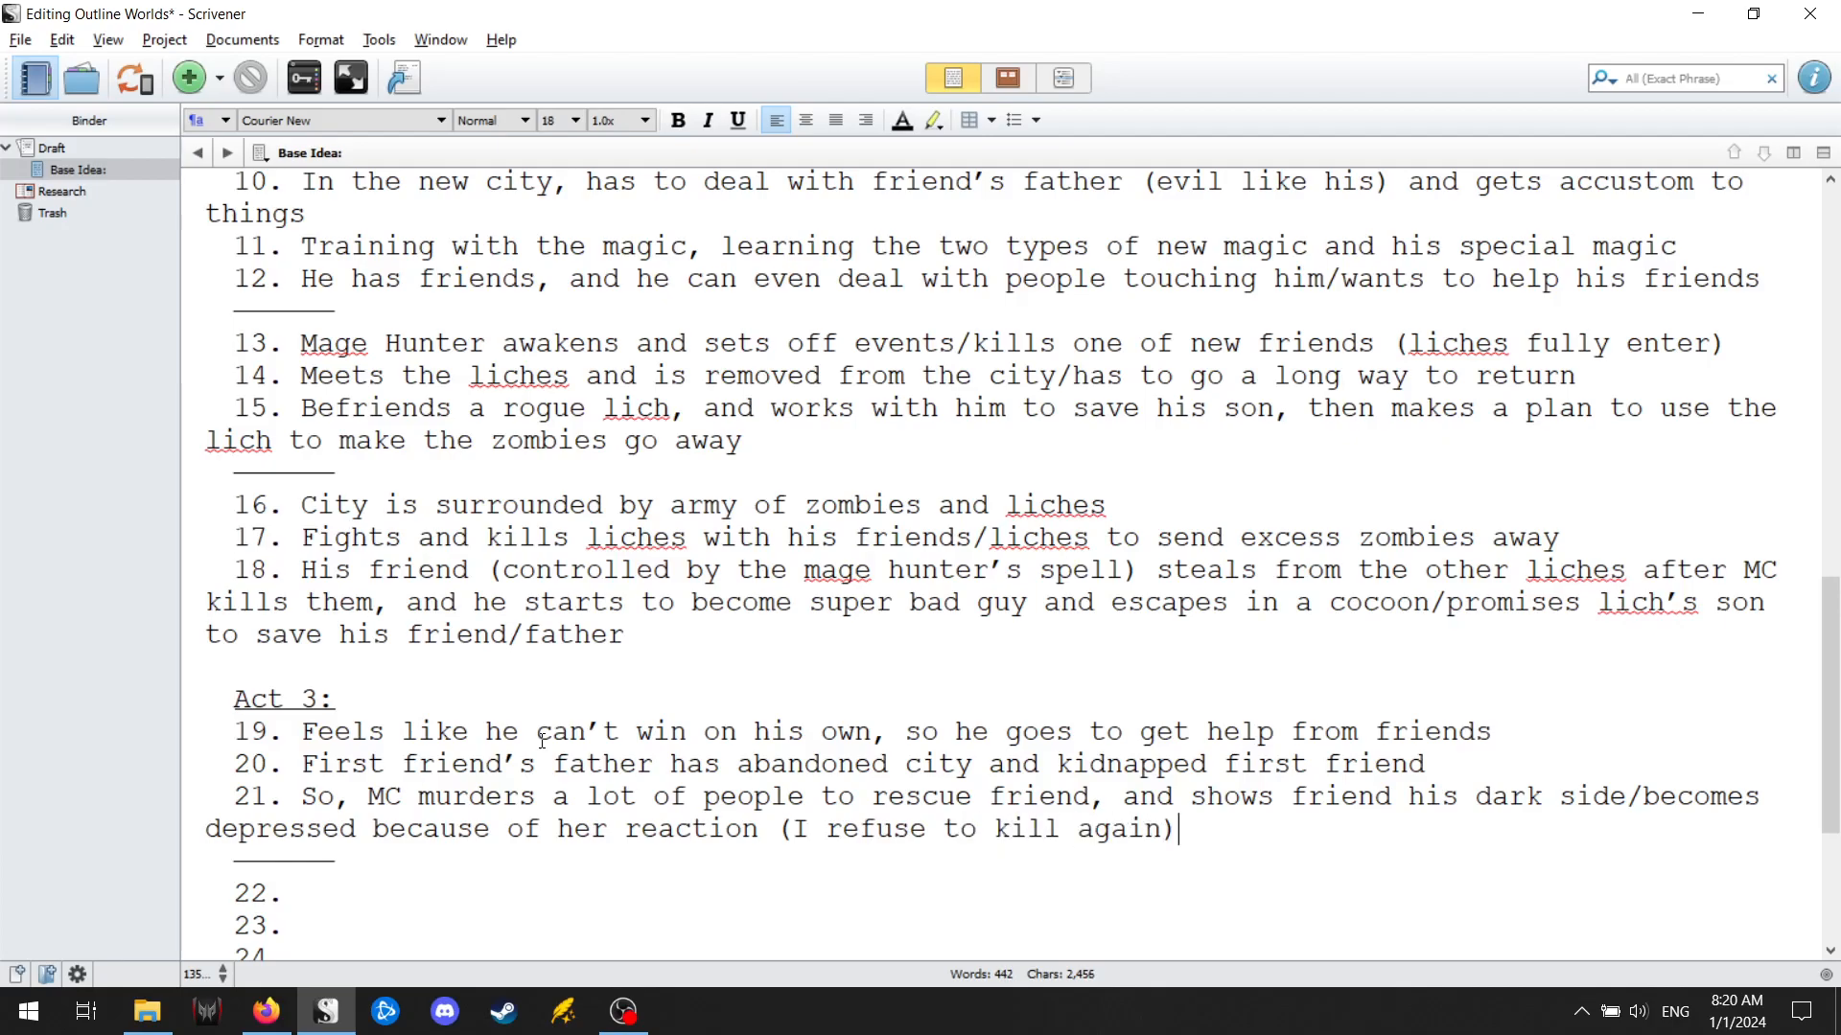
Add "/I have to be better" inside the closing parenthesis of point 21 and move on to point 22.
key(Left)
text(/I s)
key(BackSpace)
text(have to be better)
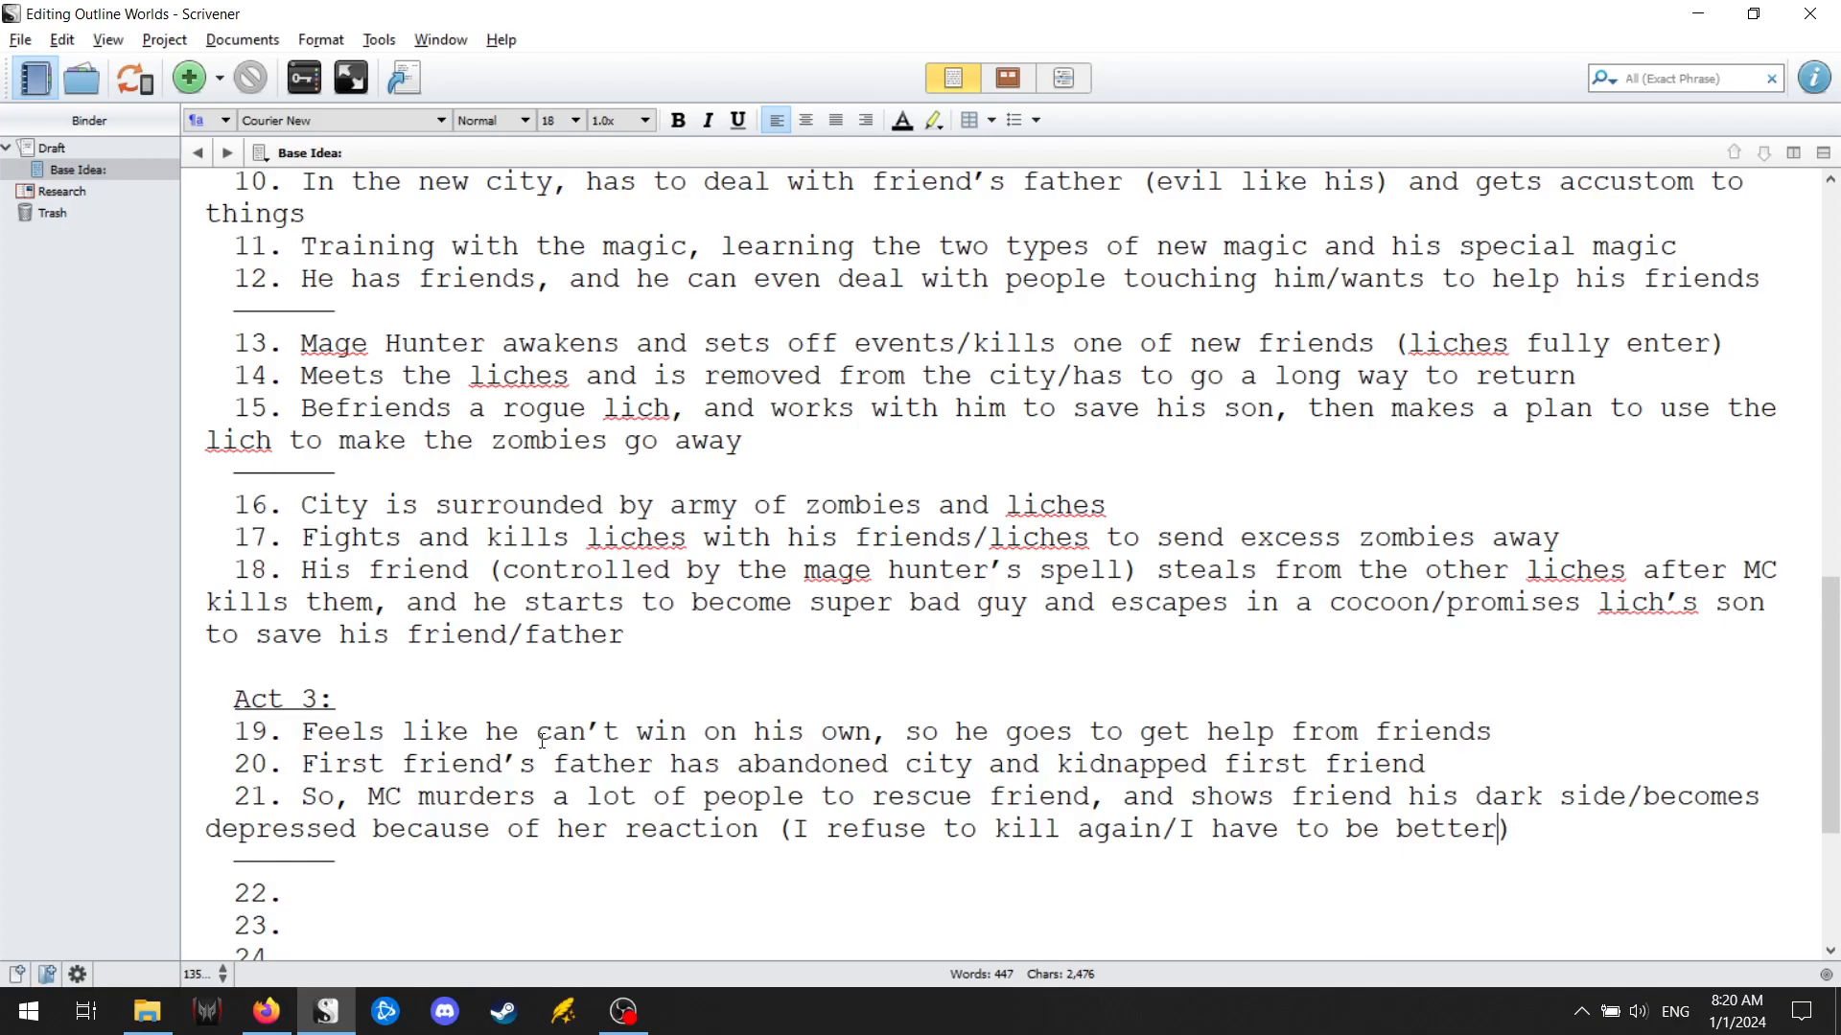
key(Down)
scroll(541, 740, down, 3)
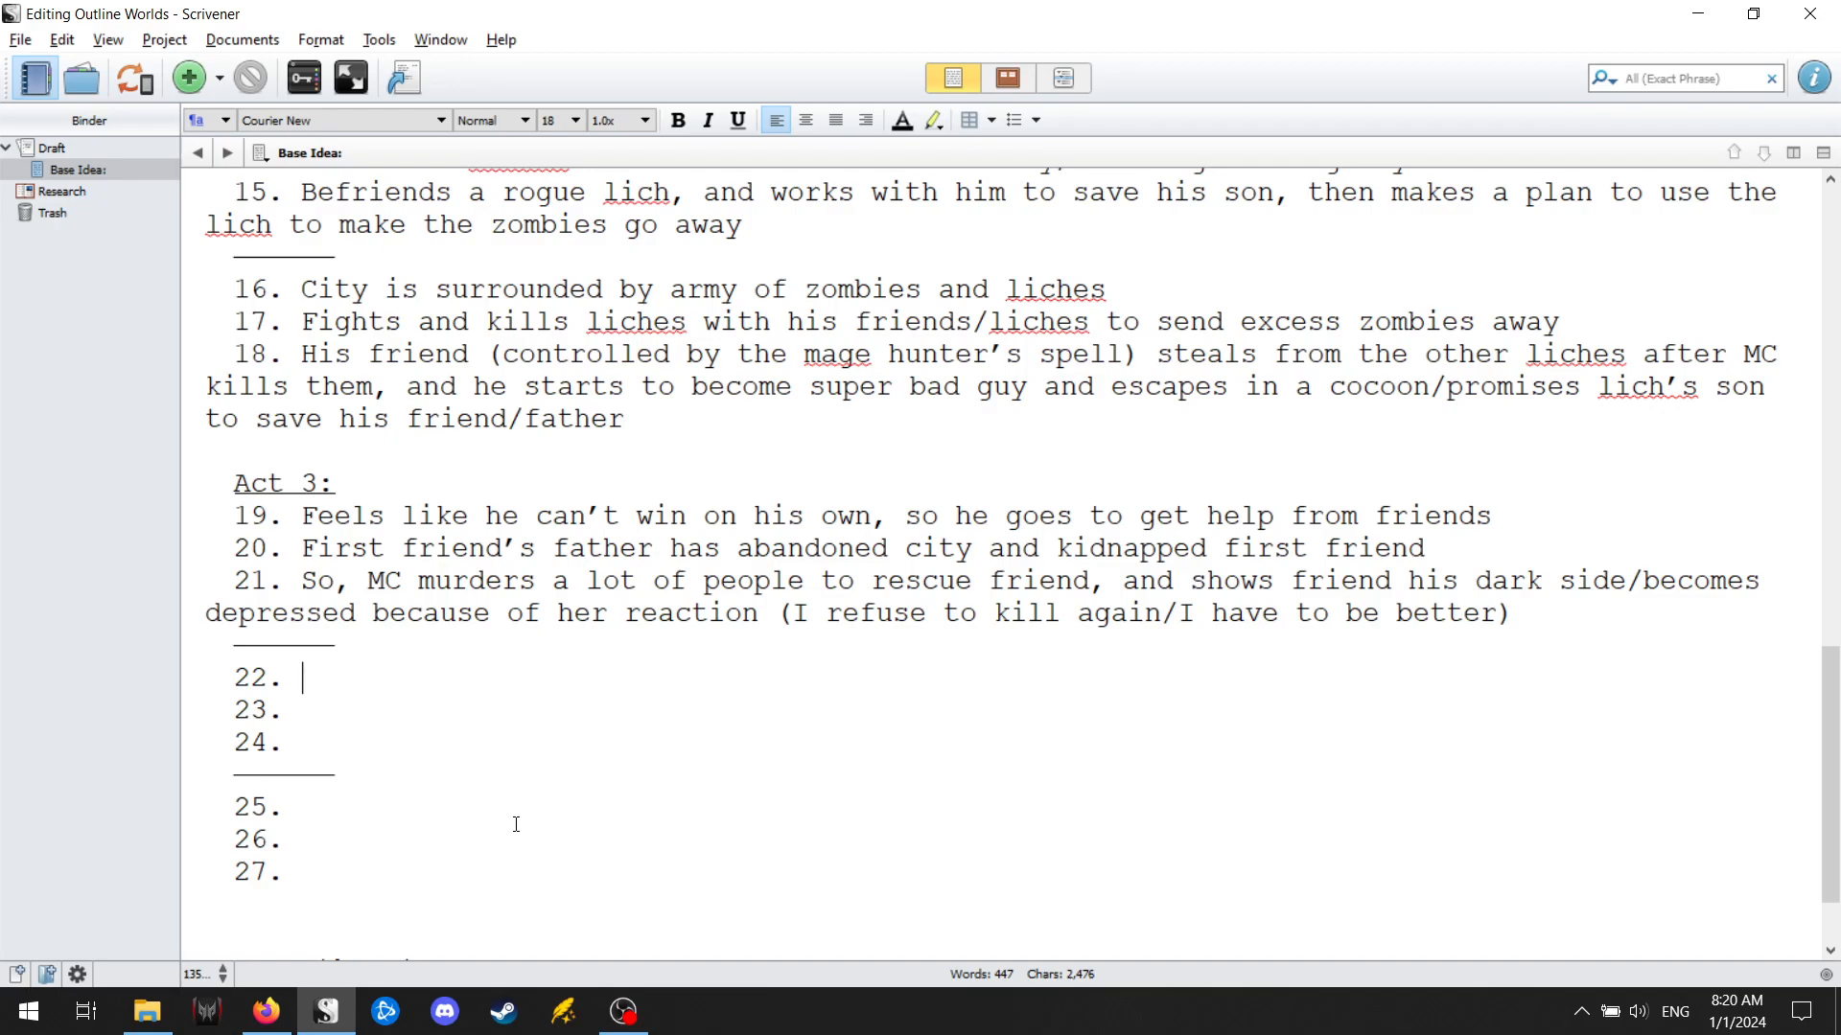
text(Fights the)
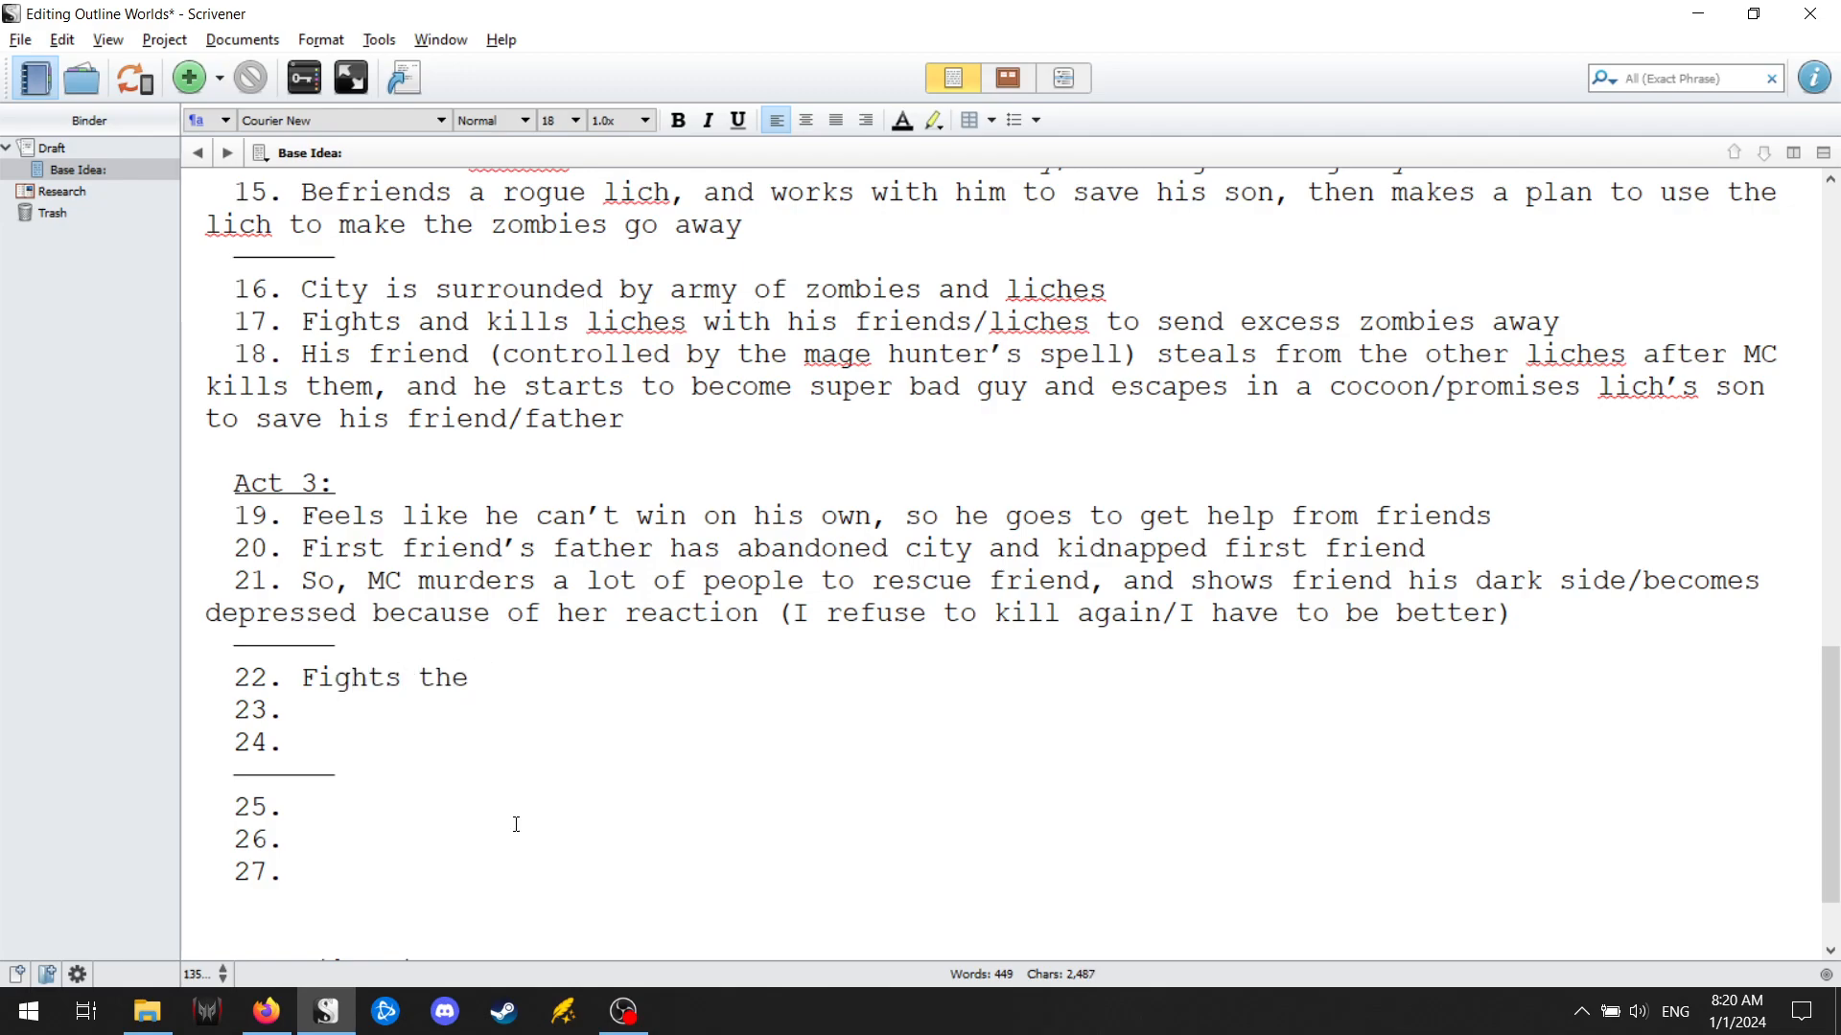
key(BackSpace)
key(BackSpace)
key(BackSpace)
key(BackSpace)
key(BackSpace)
key(BackSpace)
key(BackSpace)
key(BackSpace)
key(BackSpace)
key(BackSpace)
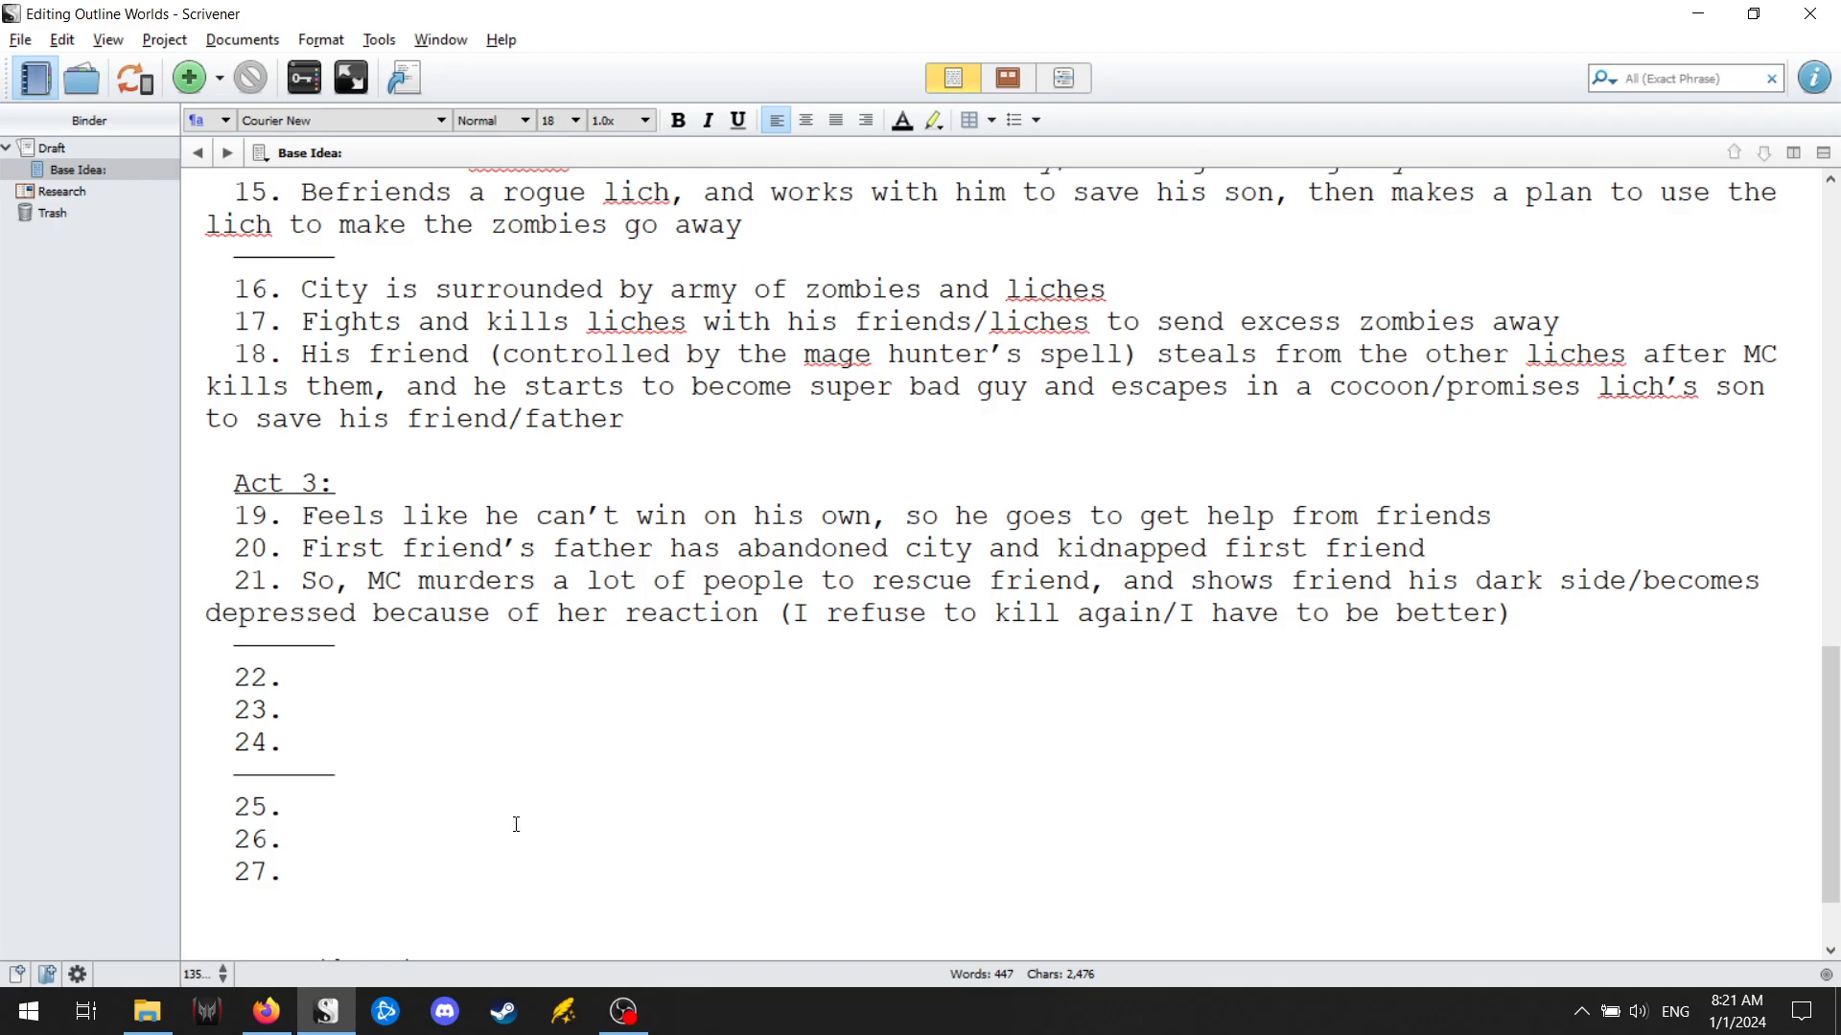
Begin point 22 of Act 3 with "Power of friendship/first friend accepts him and says".
text(Power of friendship,)
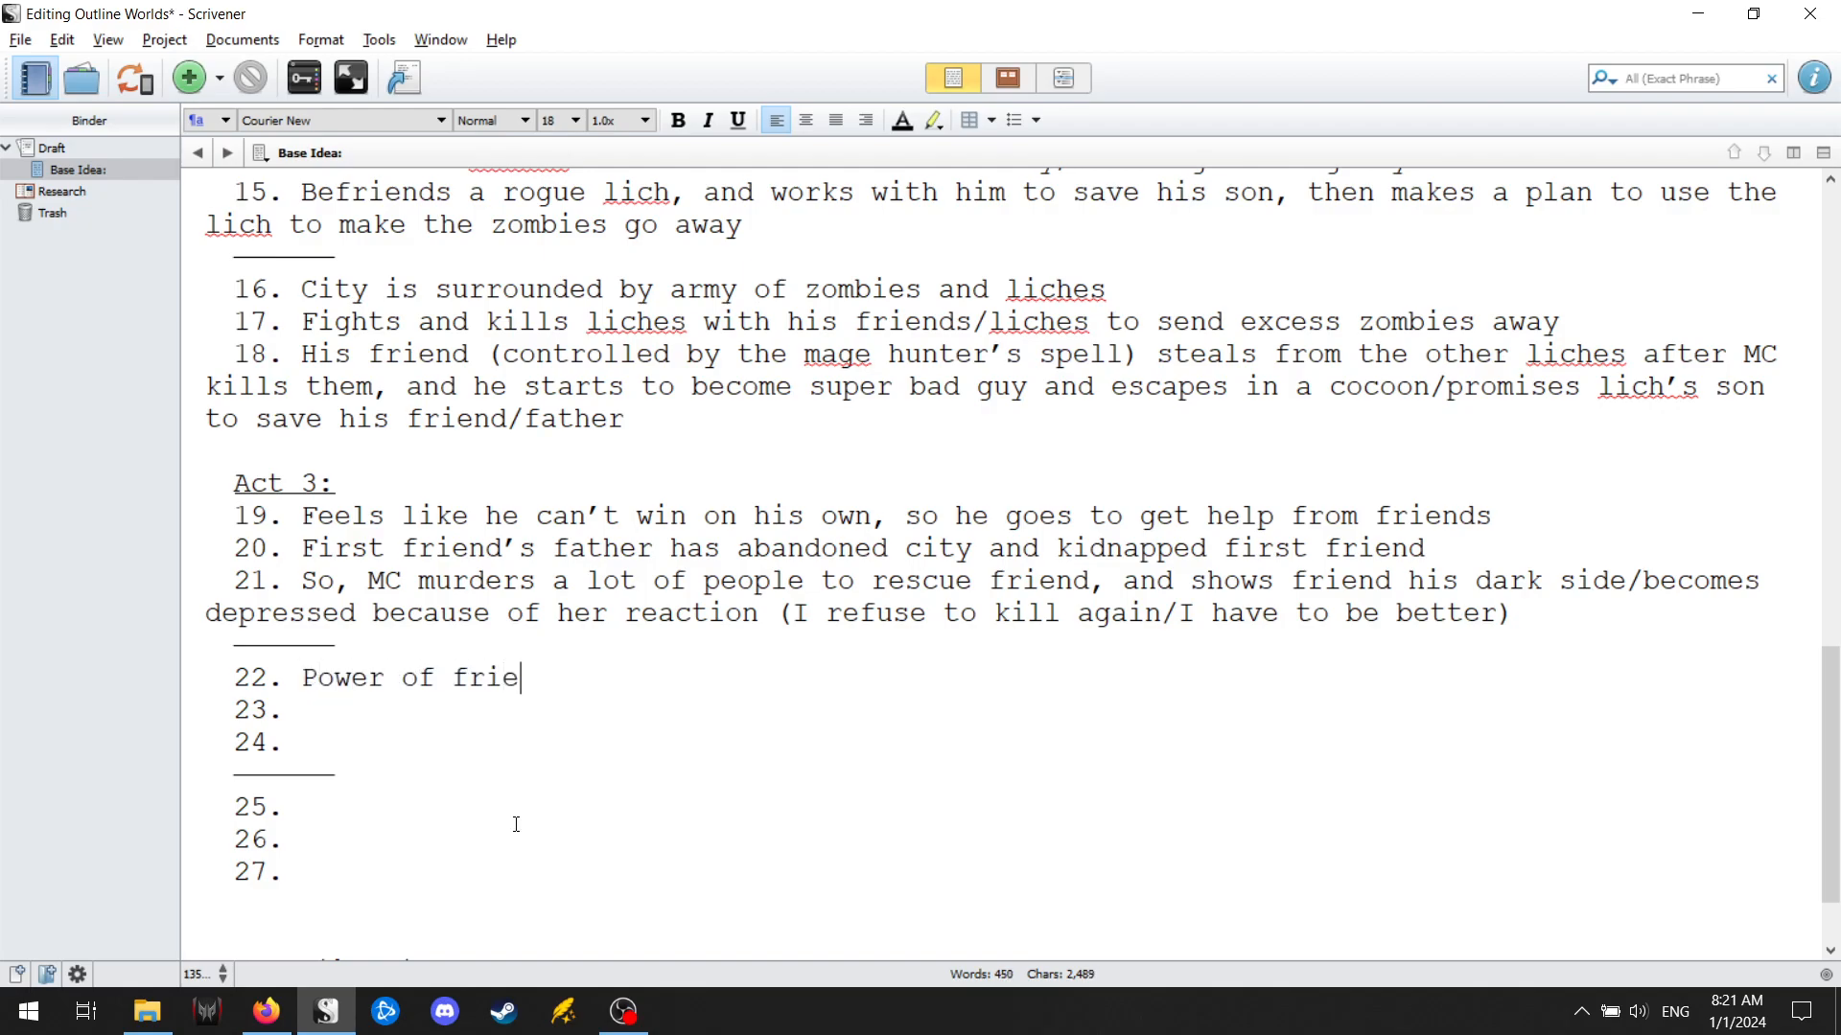
key(BackSpace)
key(BackSpace)
text(/first friend a)
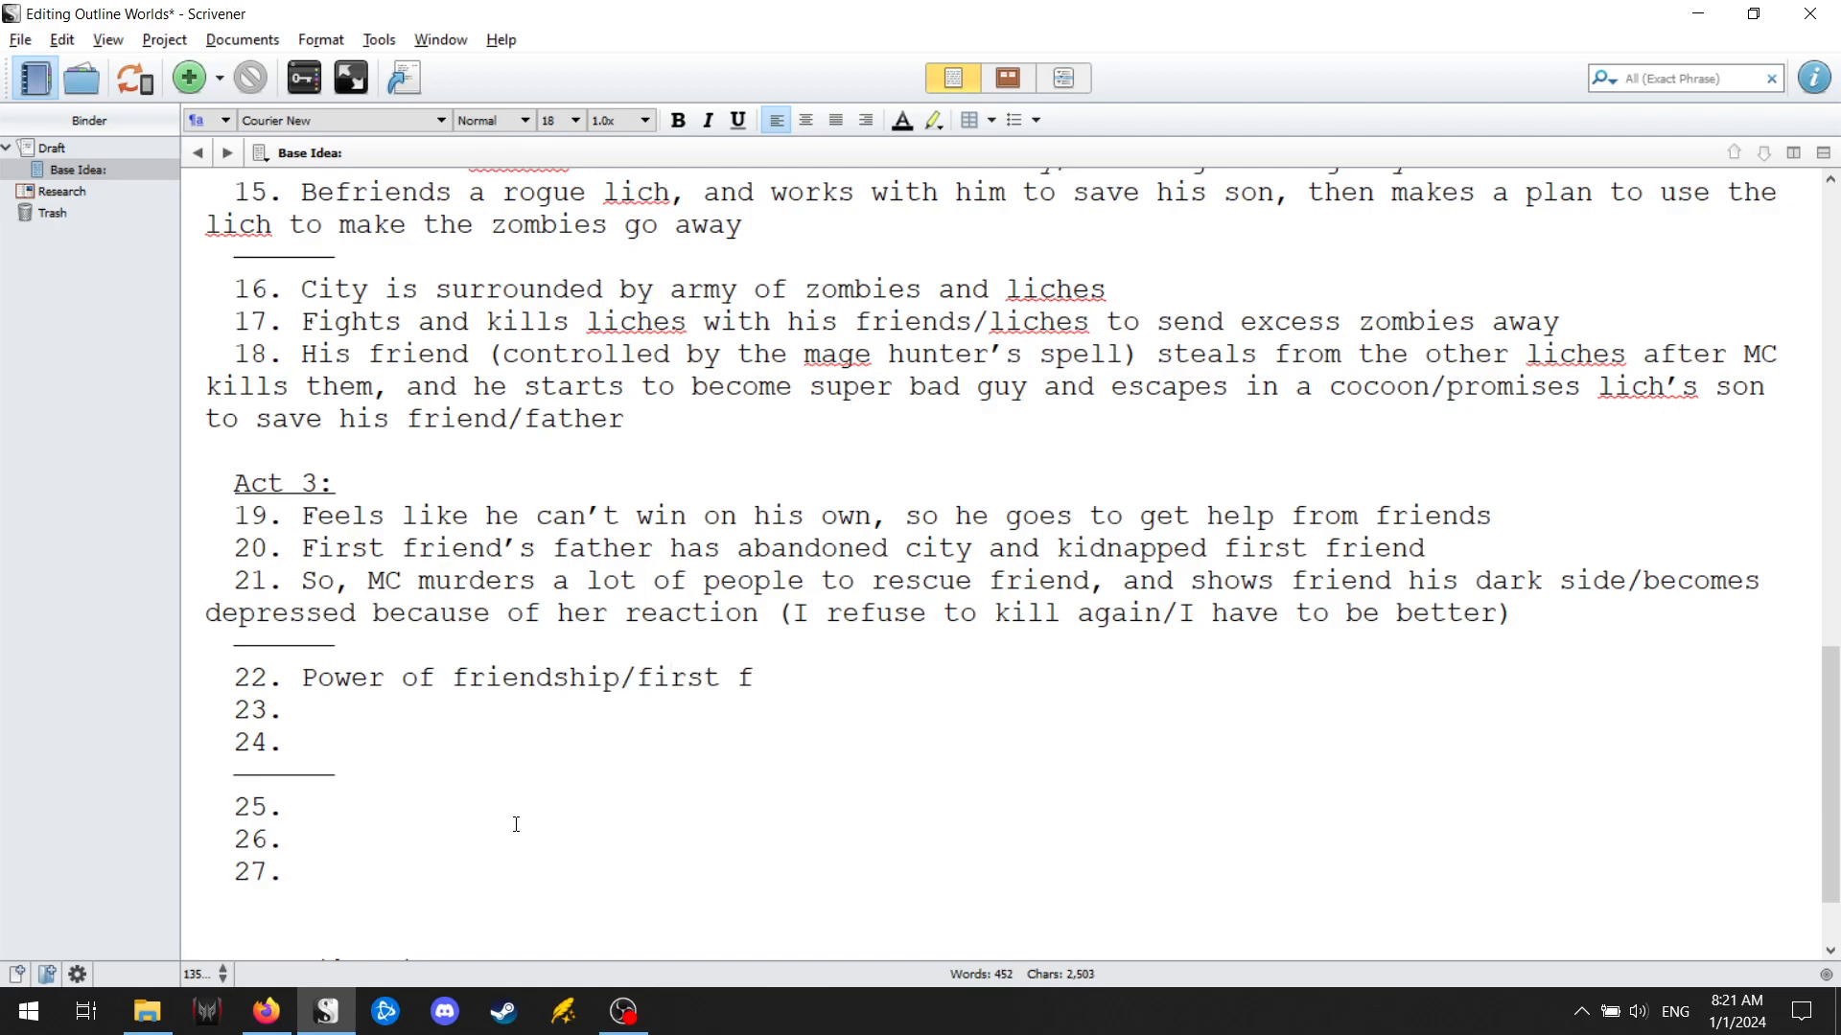
text(ccepts him and says )
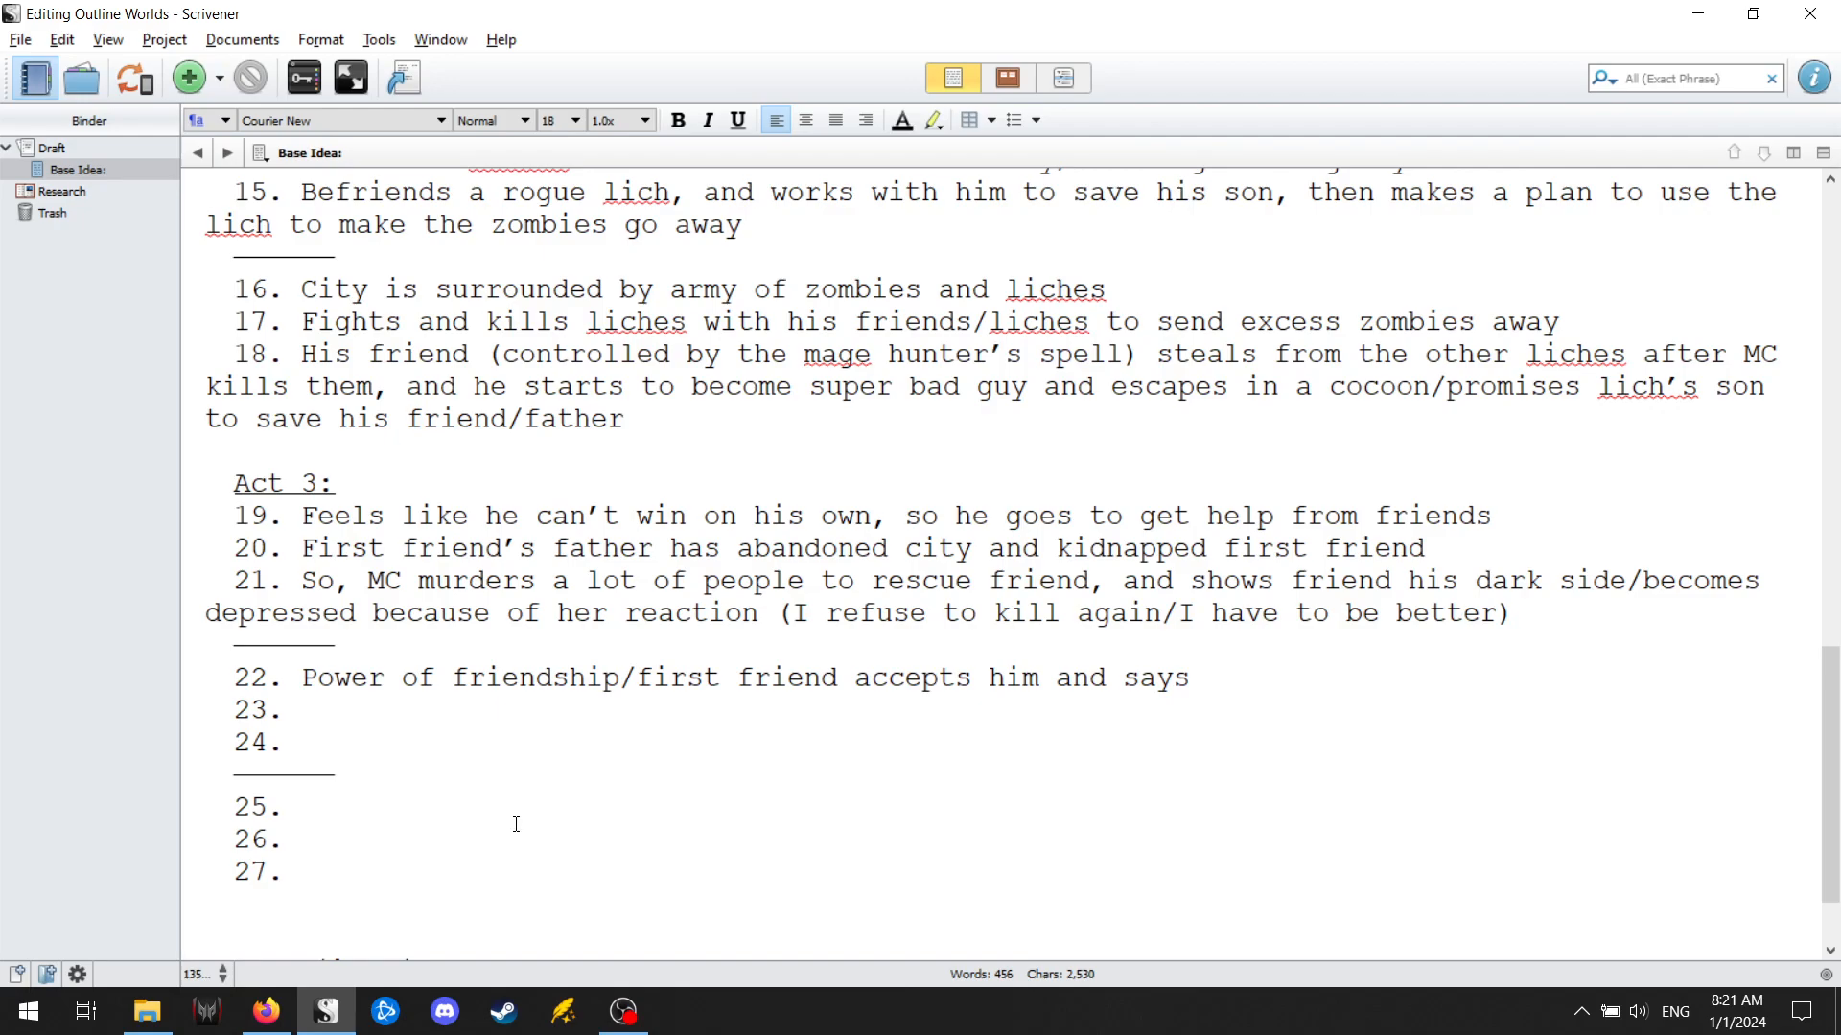
text(what he did was right/s)
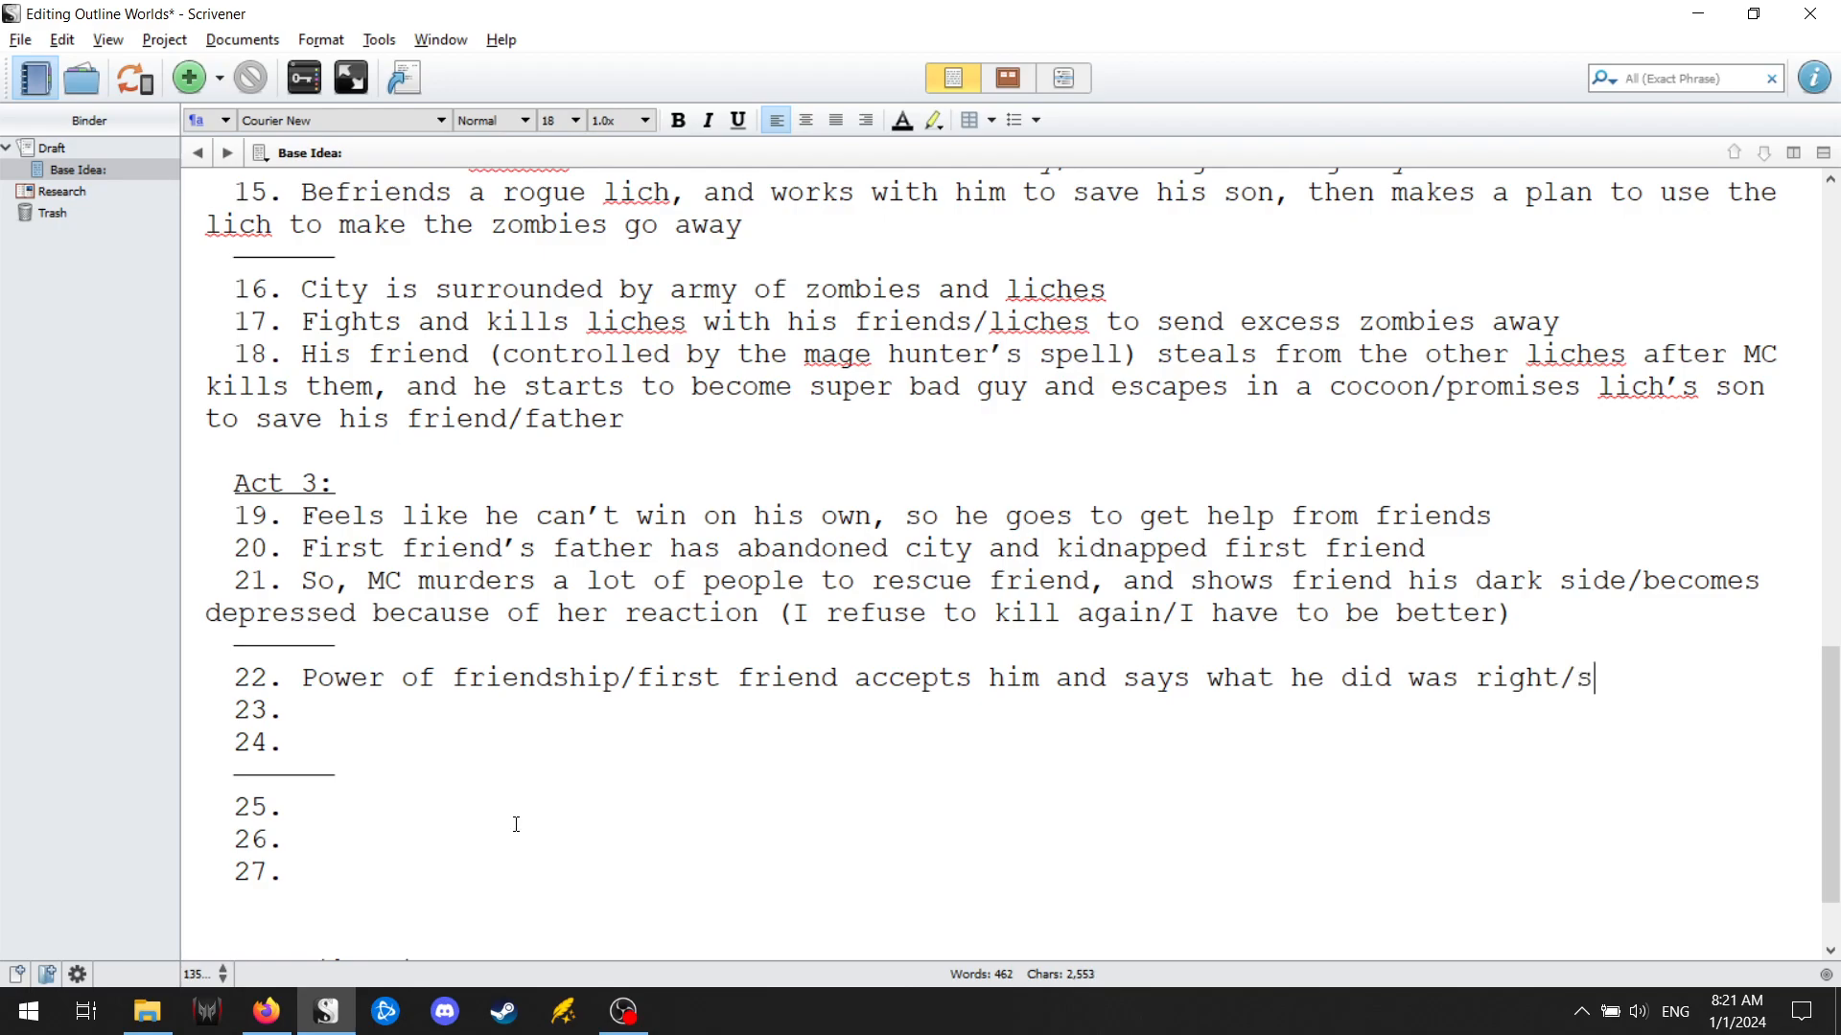
text(ometimes ki)
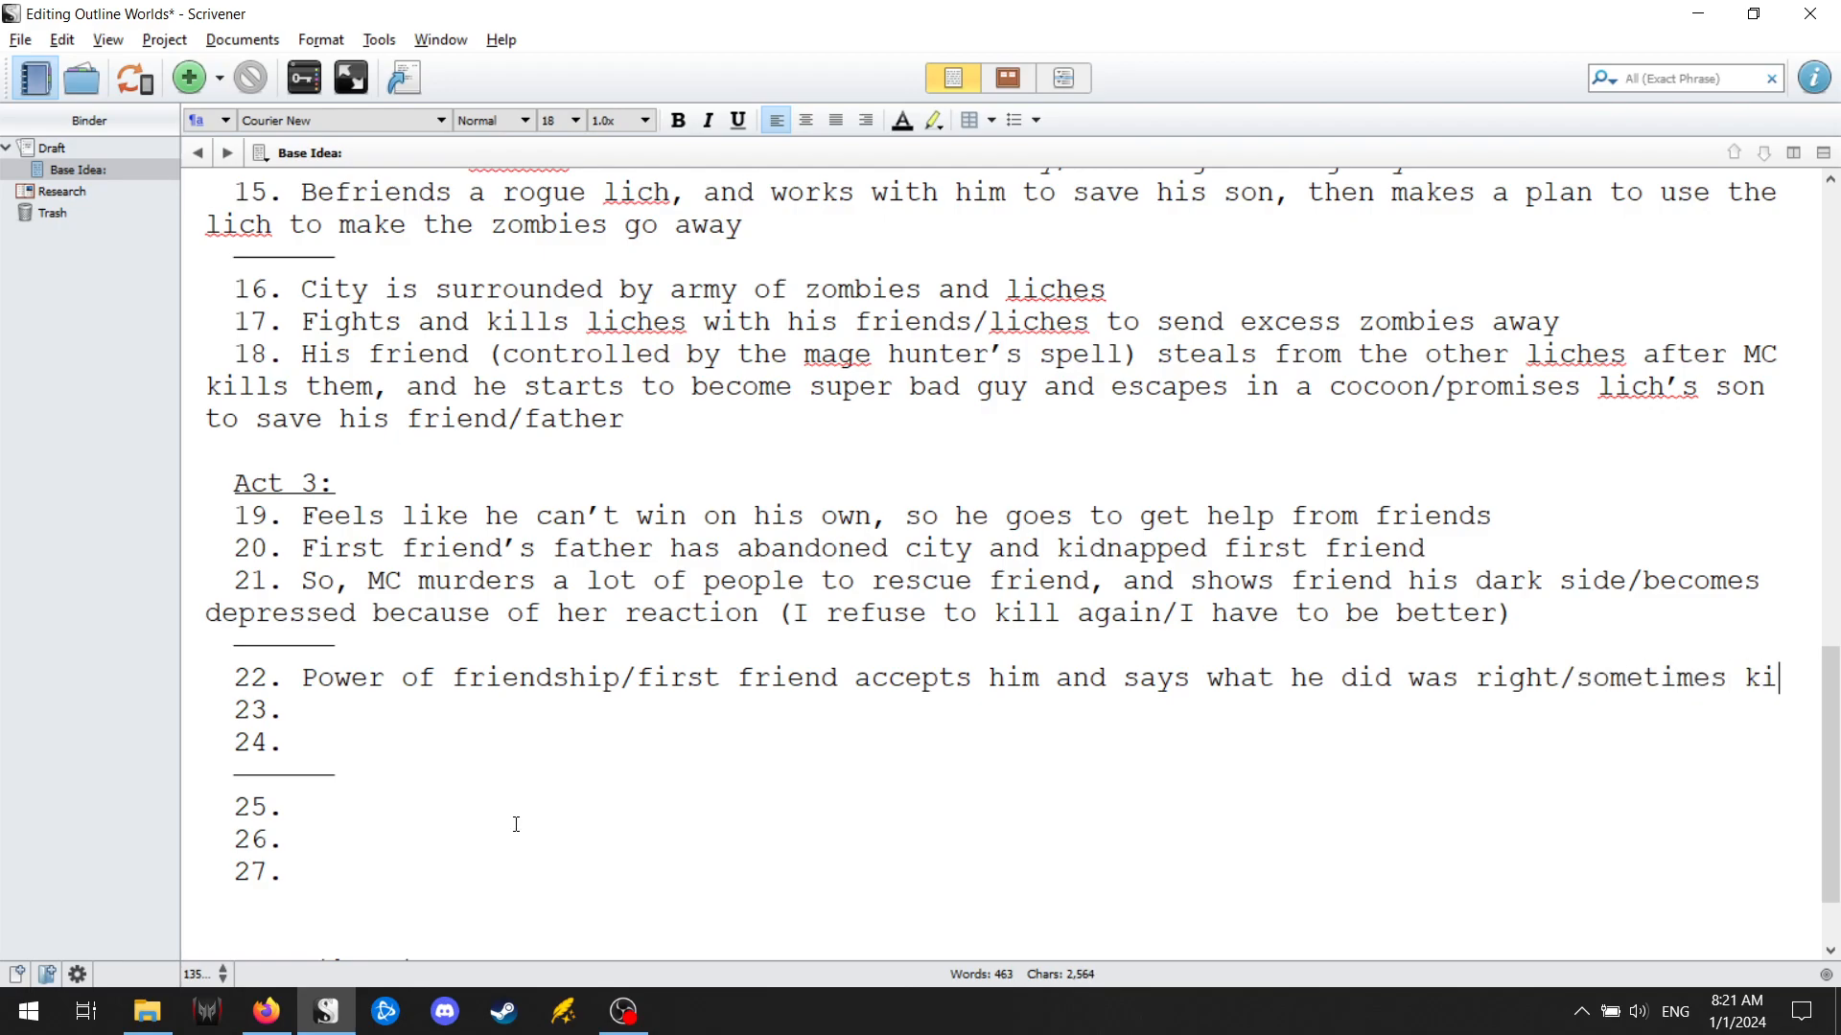
text(lling is necessary)
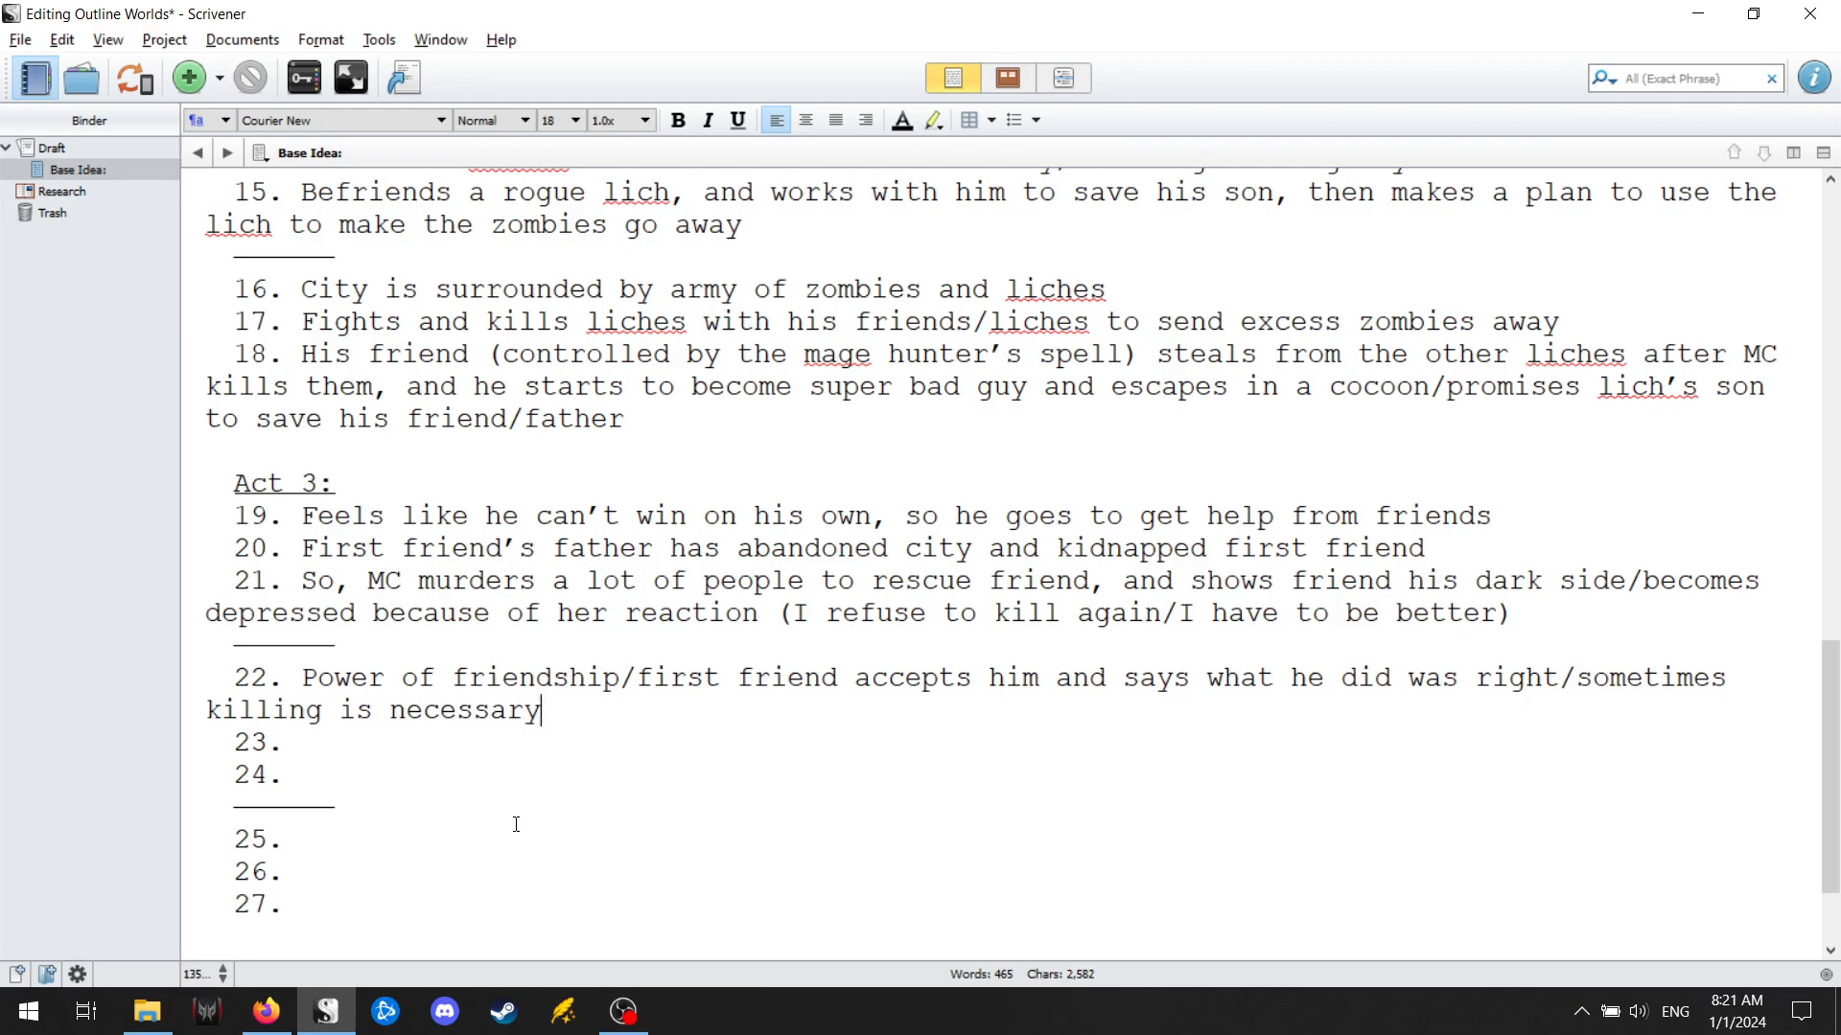
text( (MC doesn't belive)
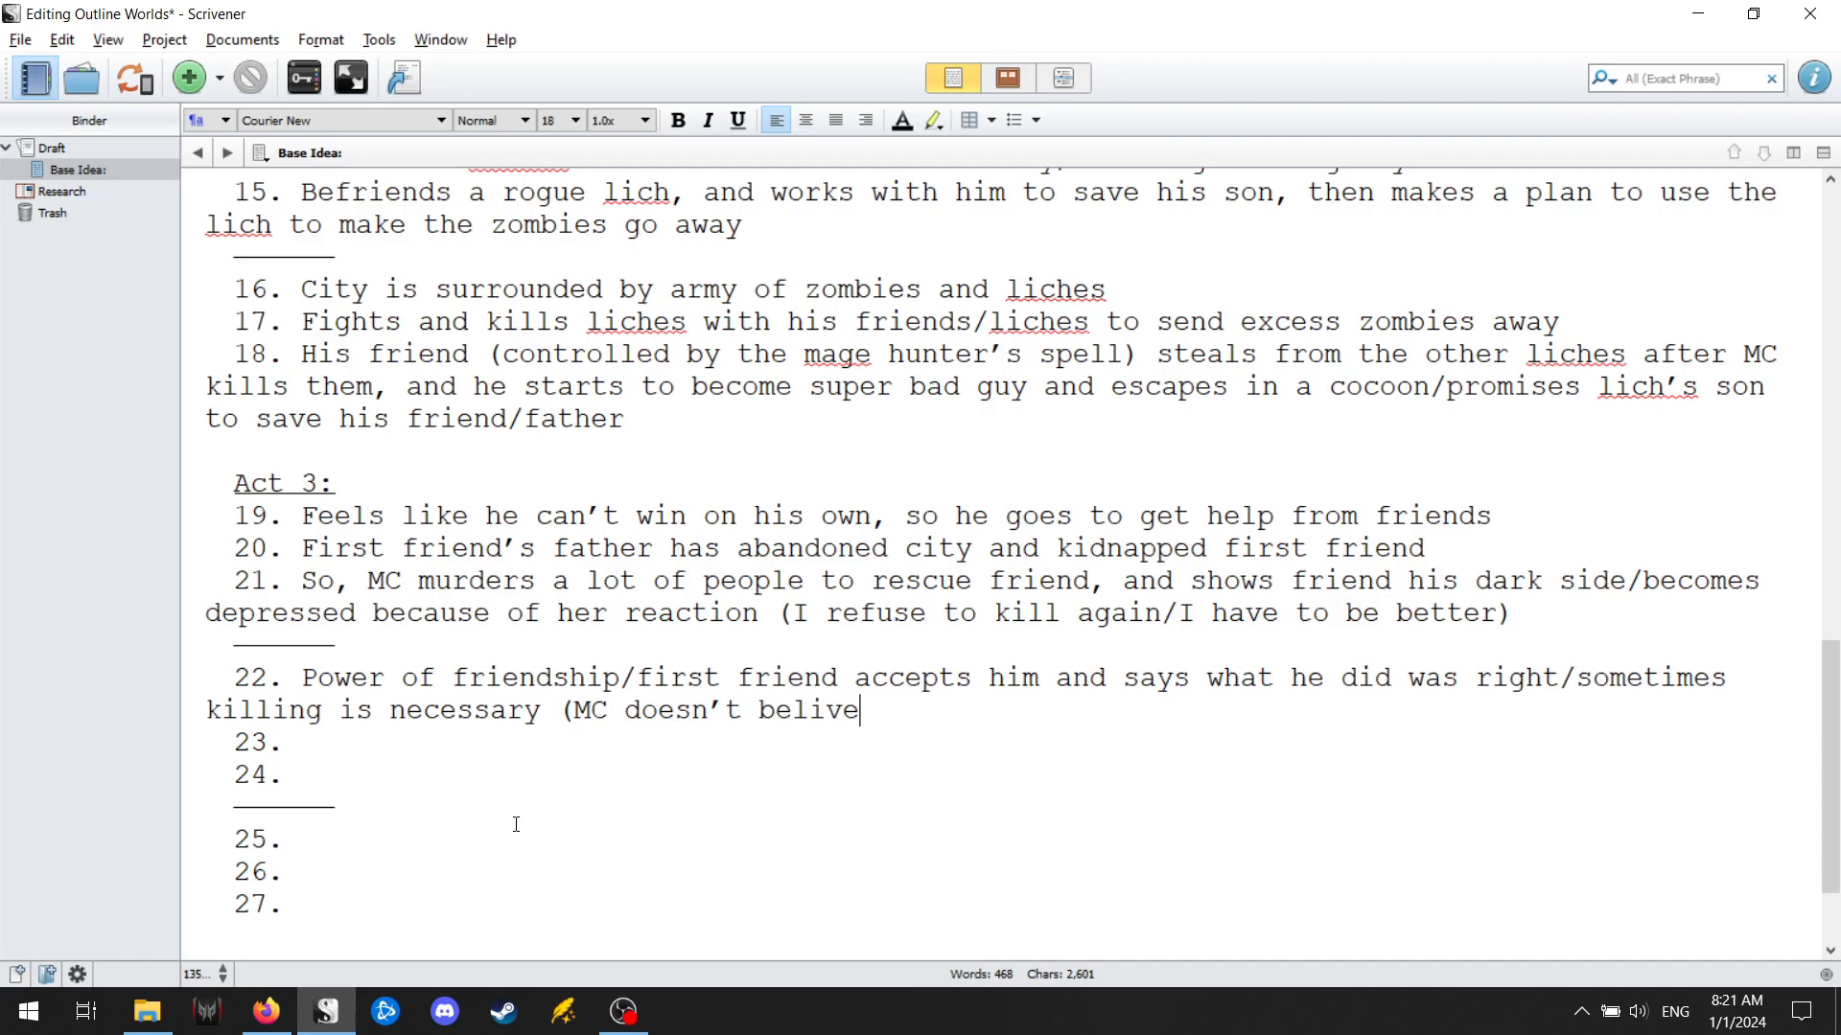
text(/struggles against))
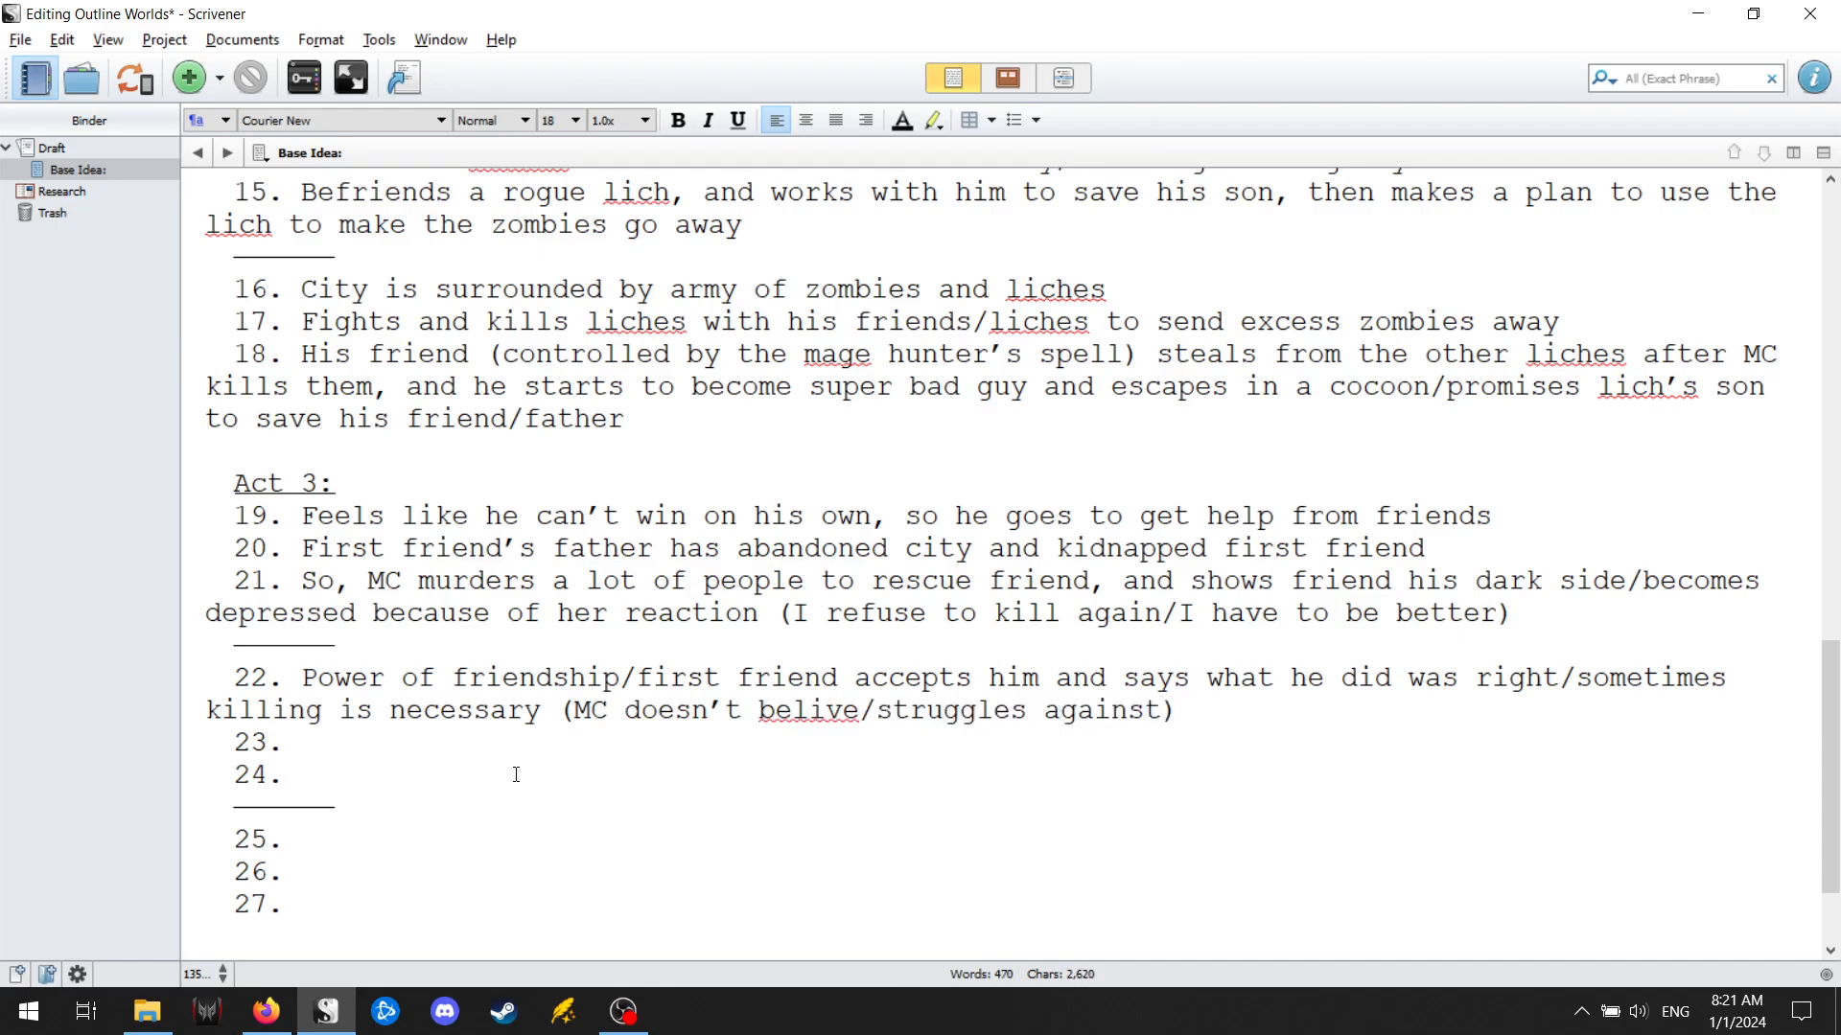
Append "(MC doesn't believe/struggles against)" to point 22, correcting the spelling of "believe" with the suggested word.
right_click(790, 711)
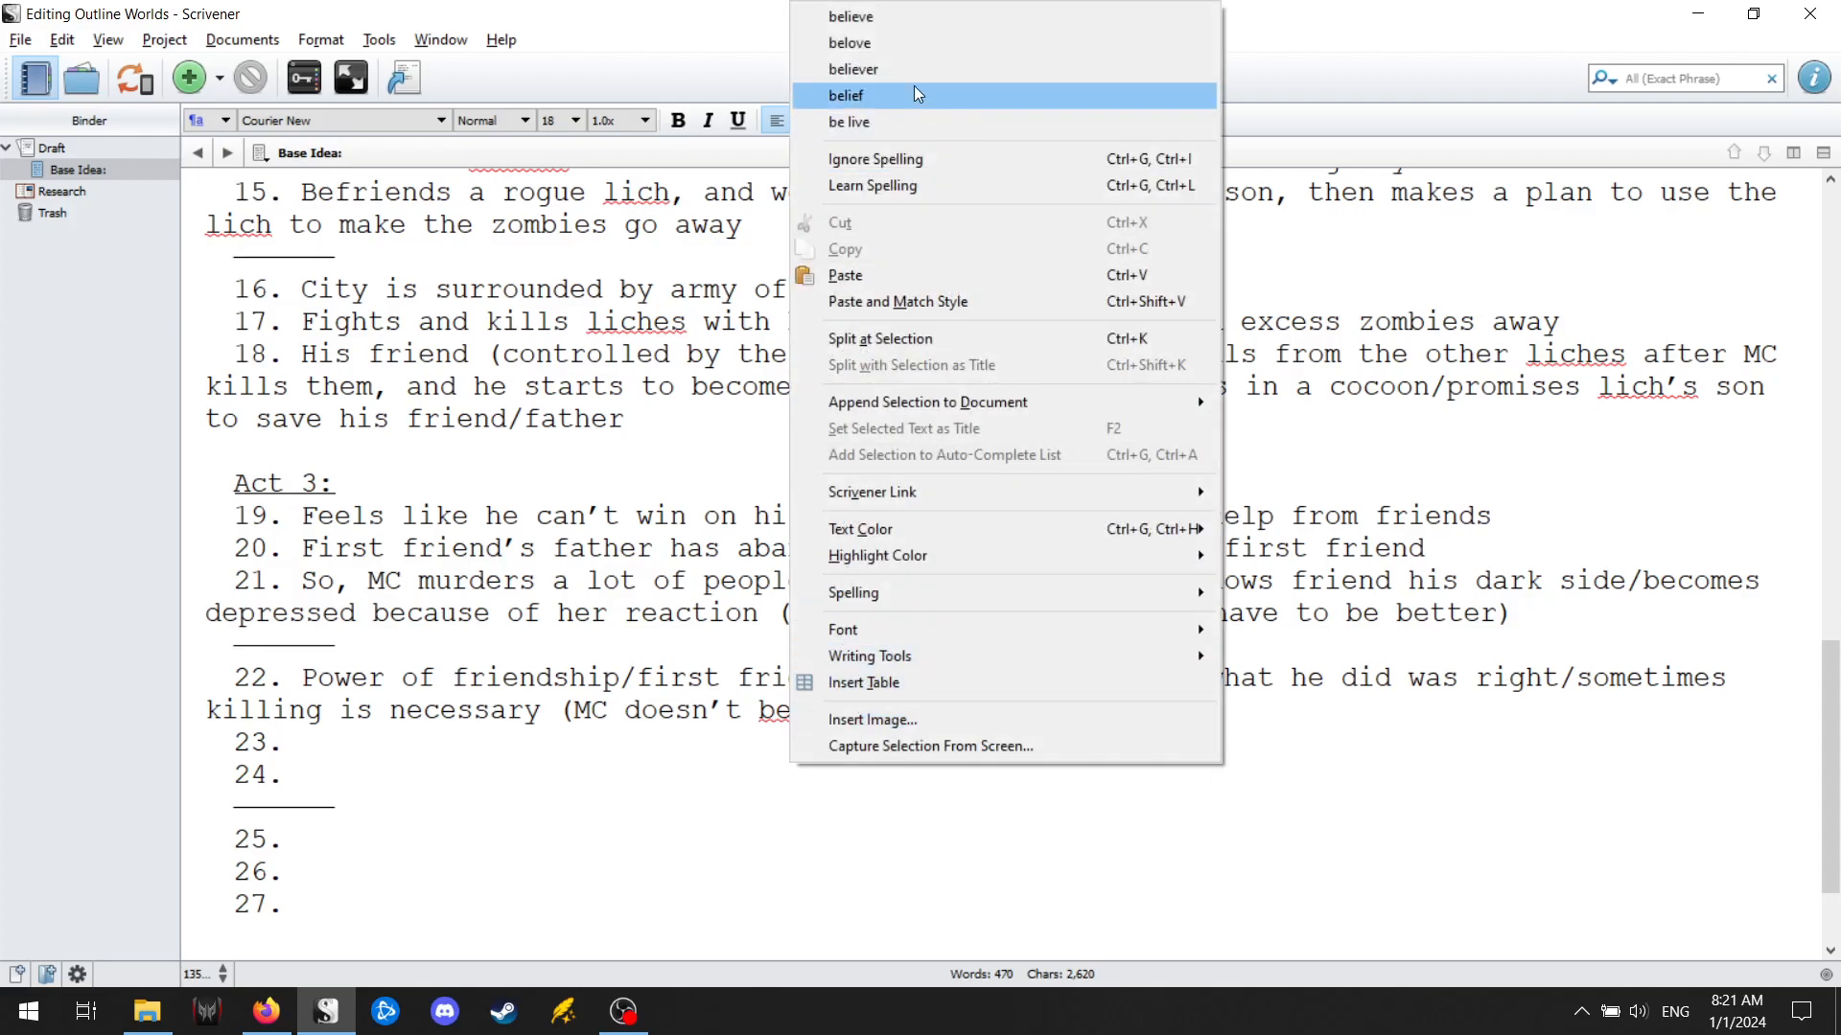
click(933, 17)
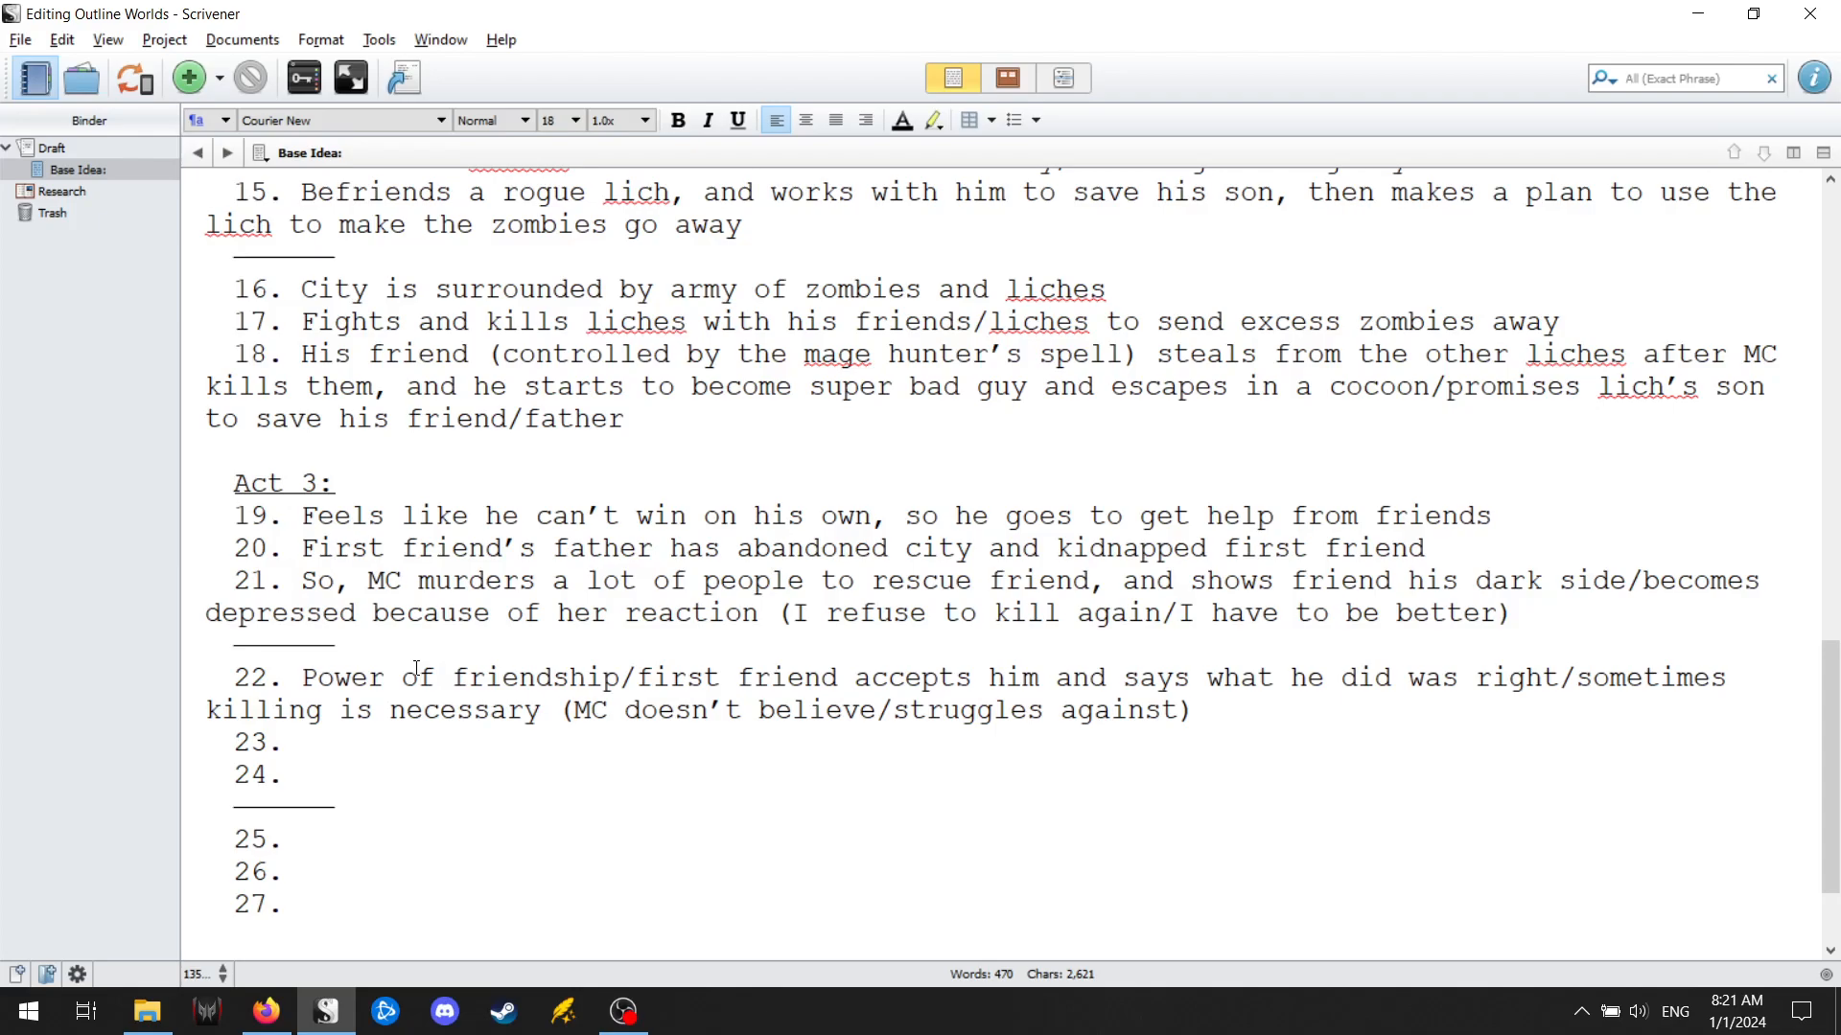
Enter "With friends, they go after Mage-Hunter-Controlled friend" as point 23 of Act 3.
text(With frie)
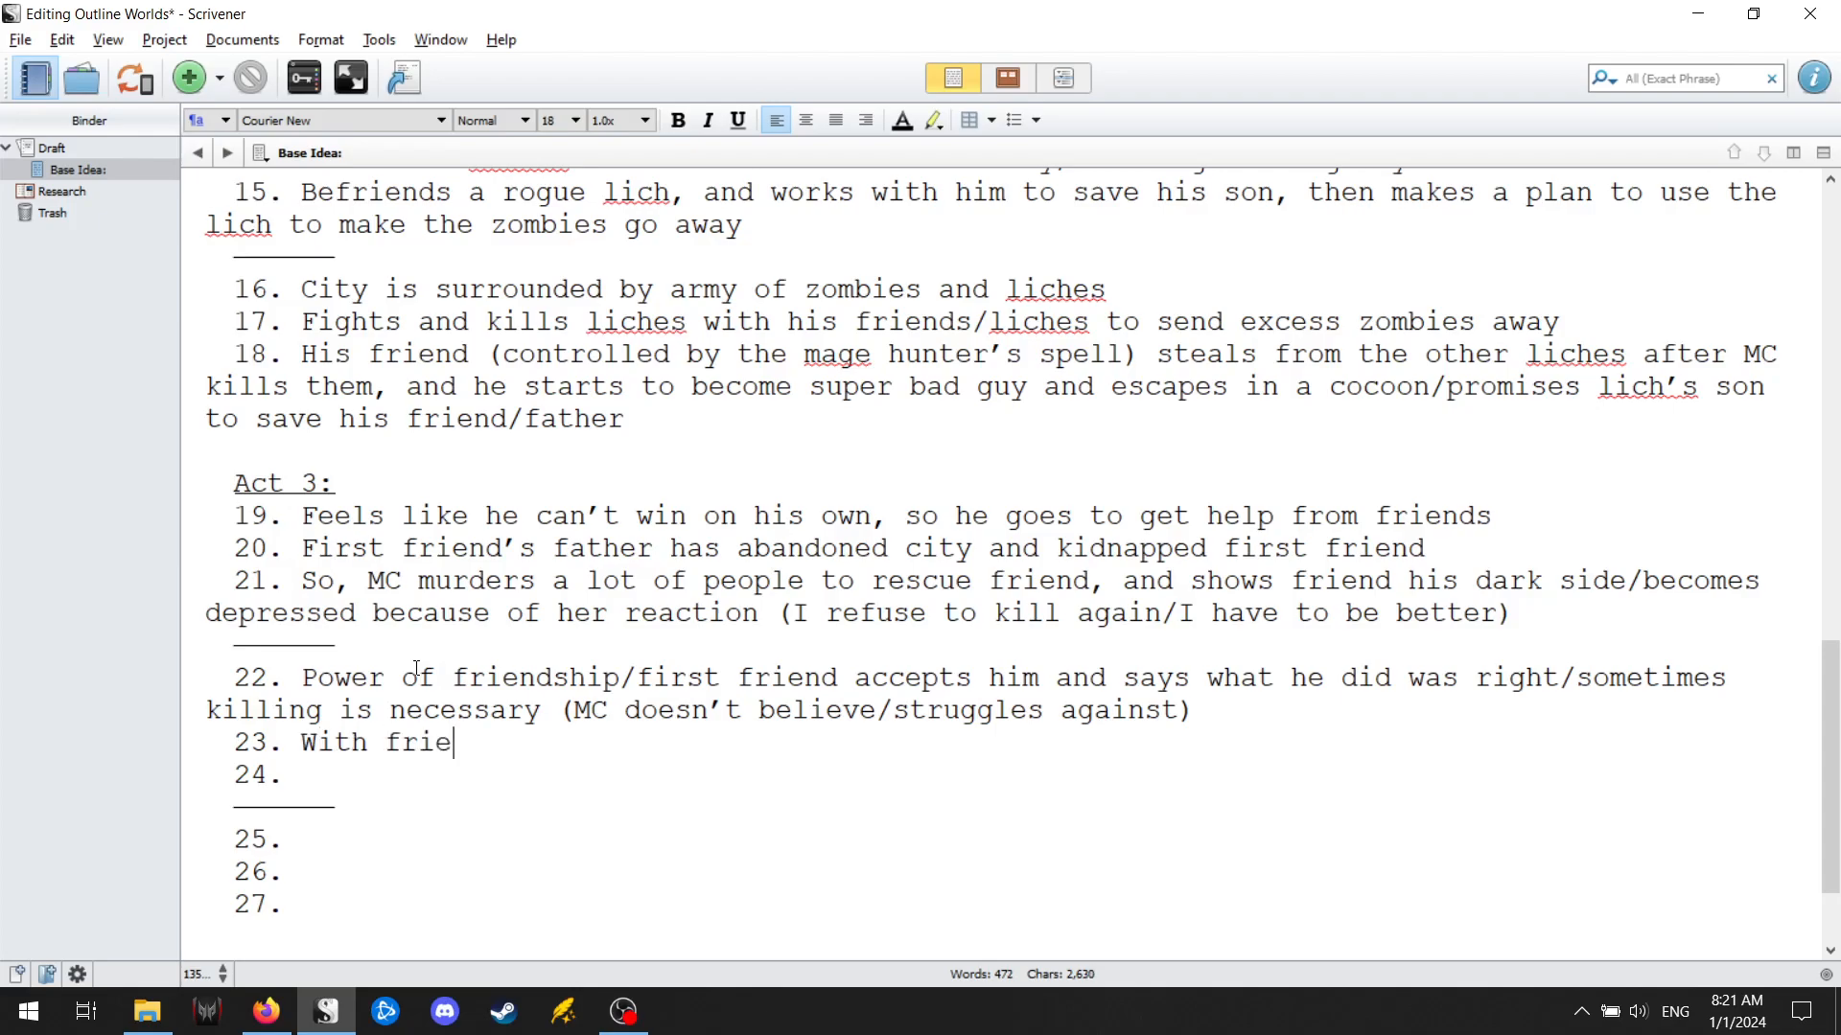
text(nds, they go after)
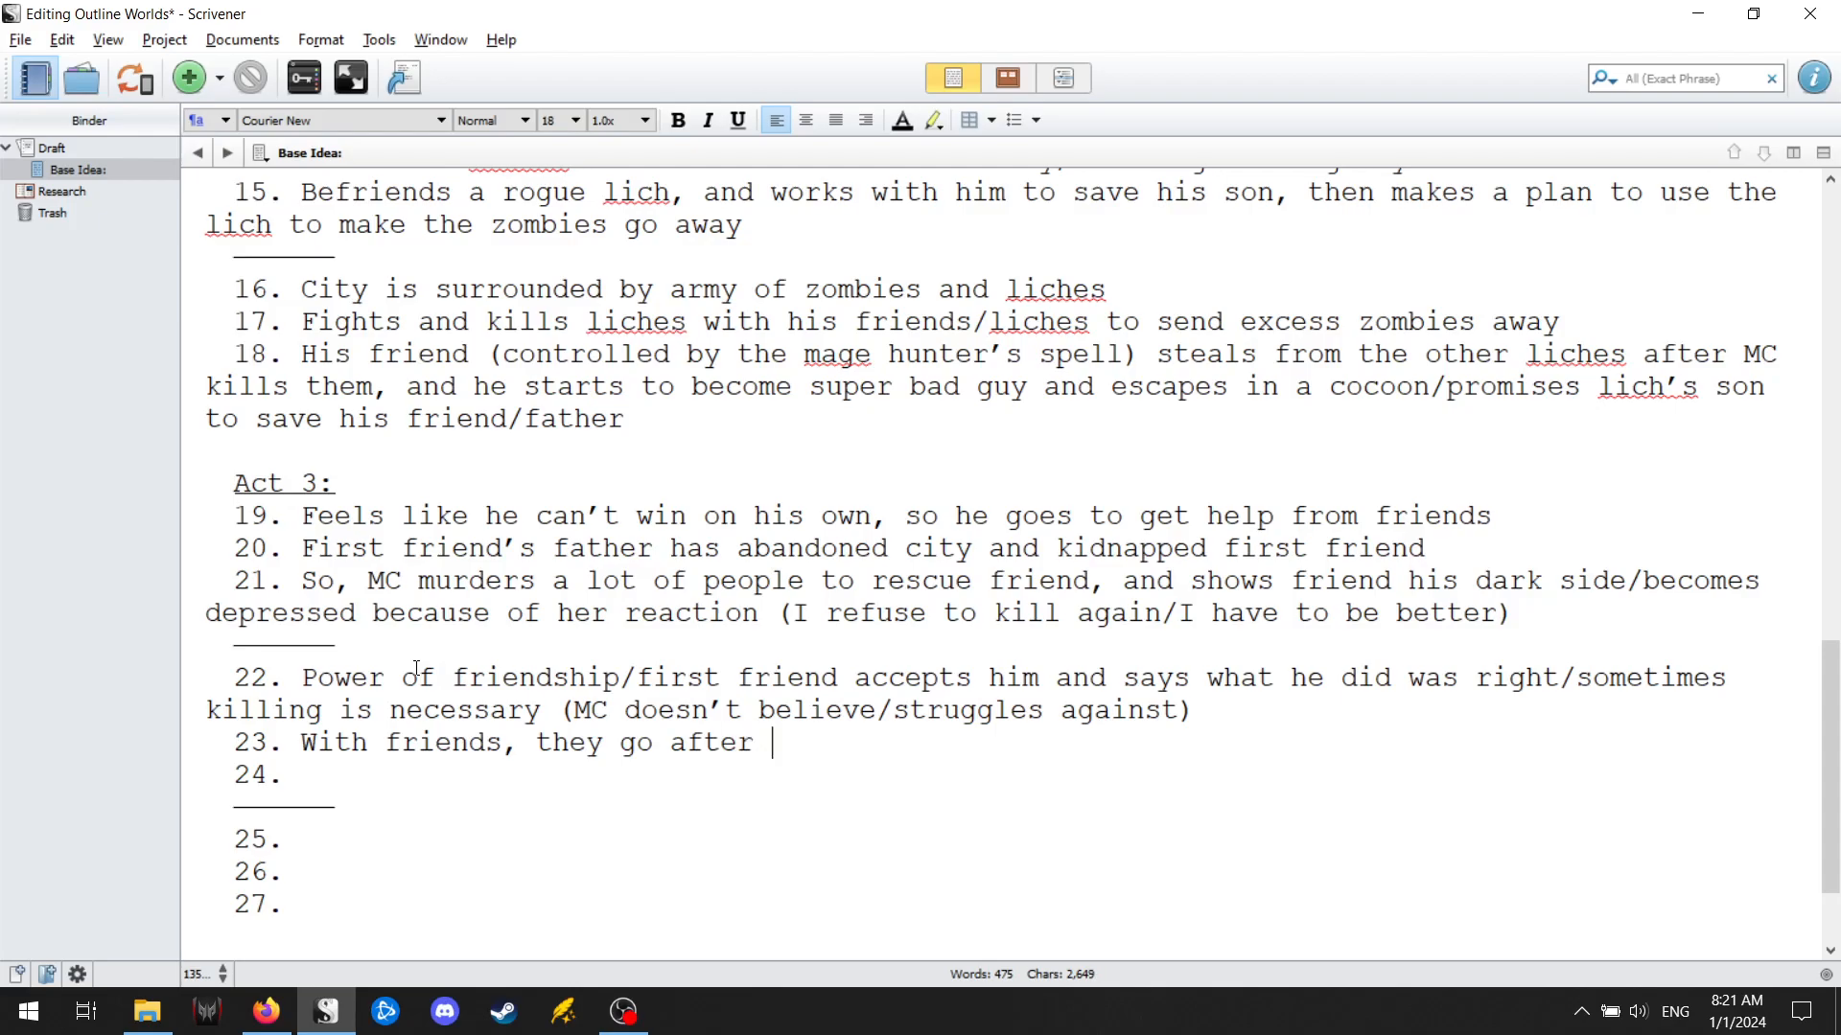
text( Mage-Hunter)
key(BackSpace)
key(BackSpace)
text(r)
key(BackSpace)
text(er-Co)
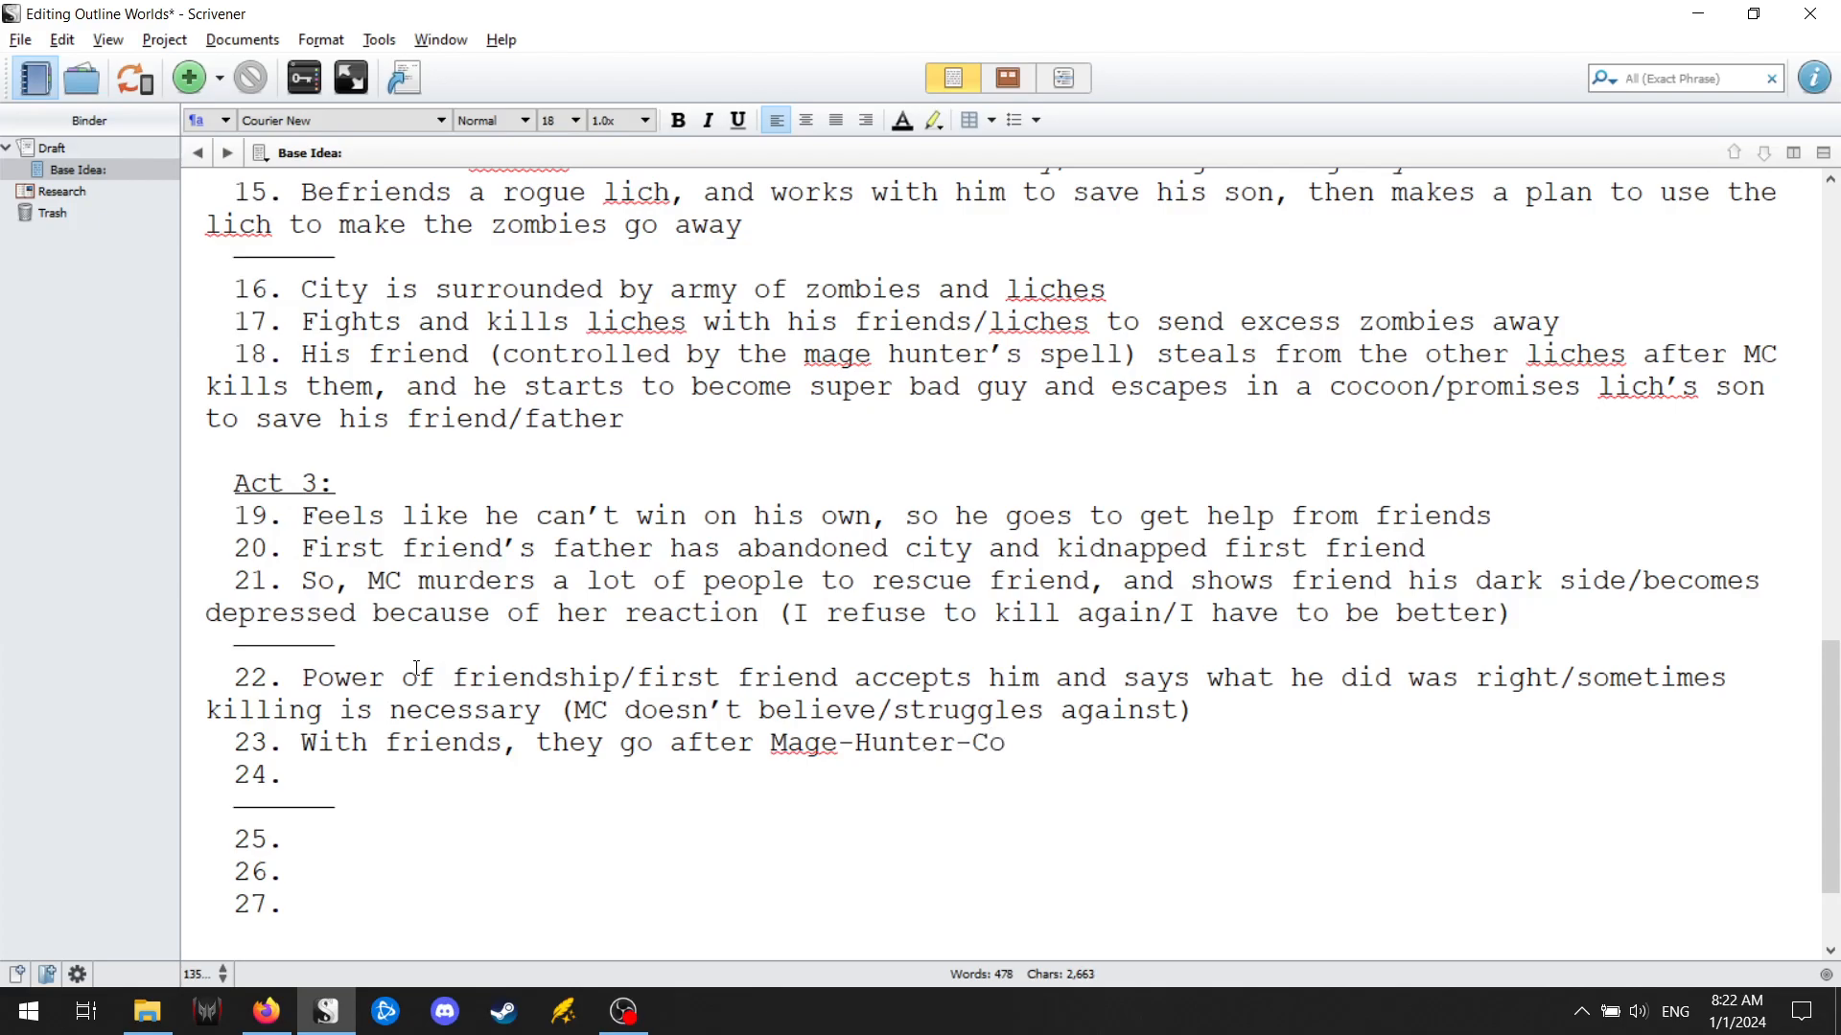
text(ntrolled friend)
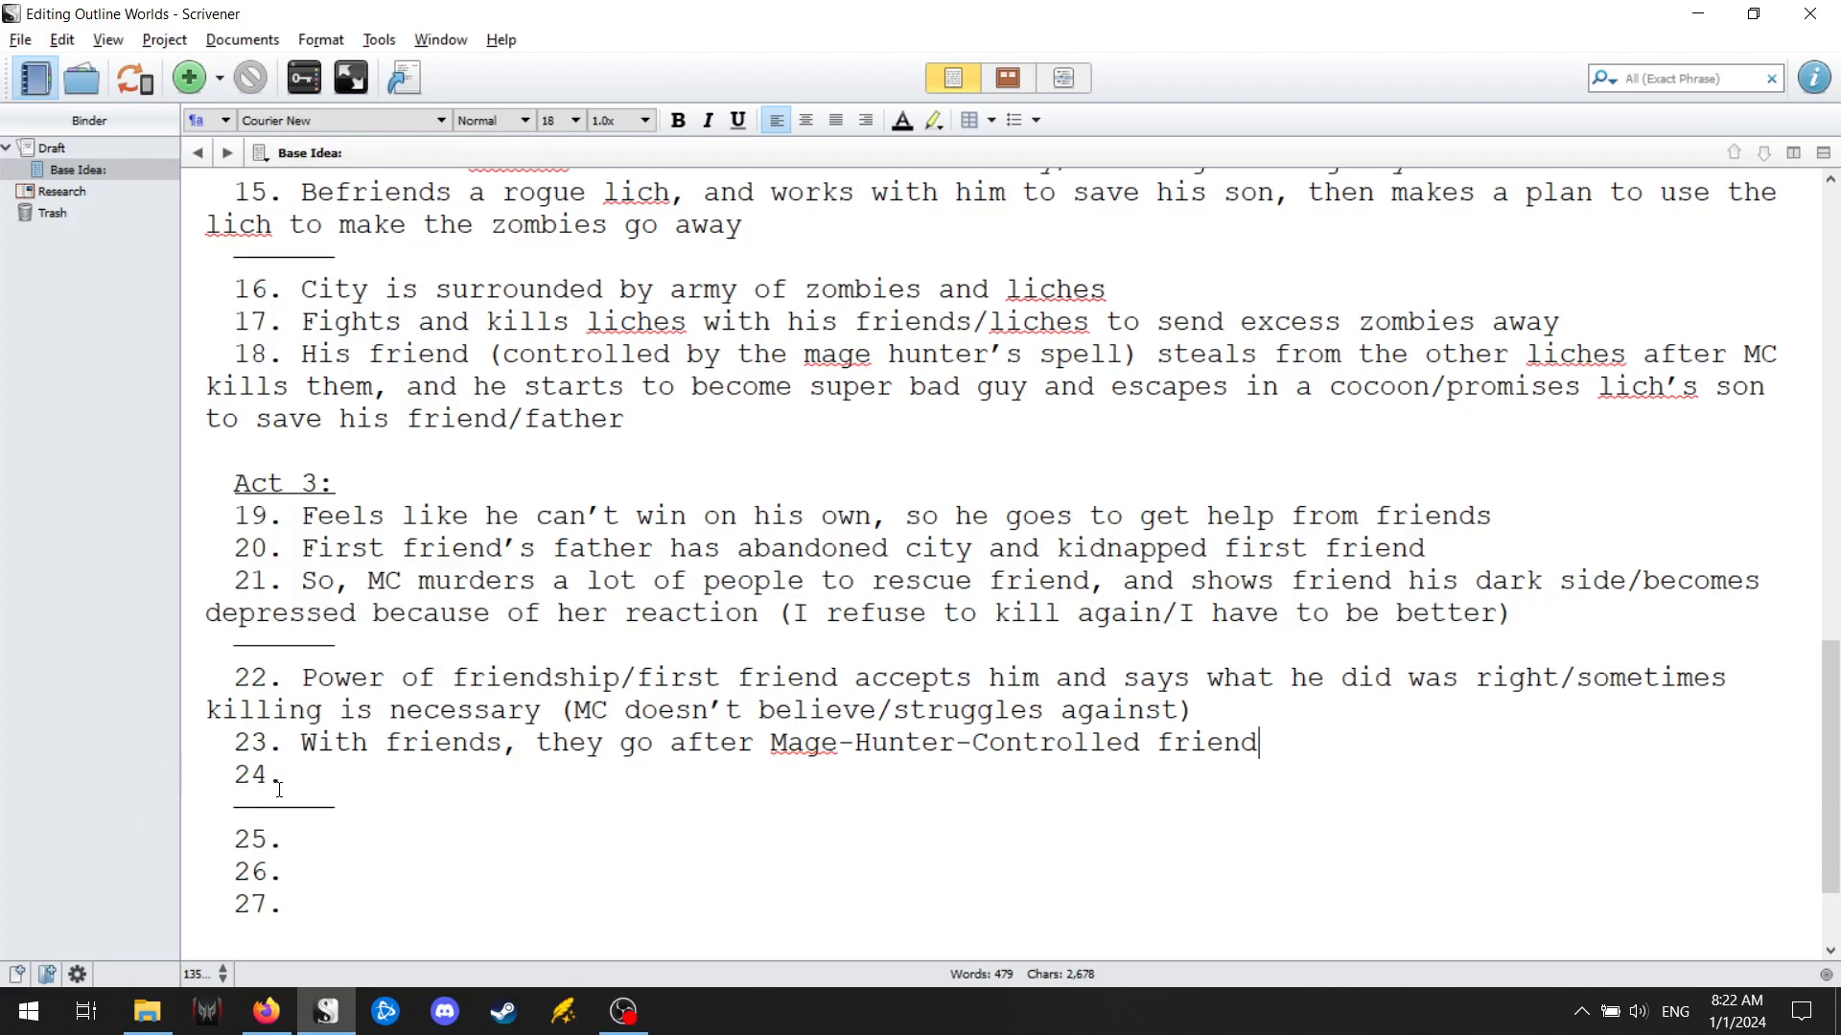
Enter "Setup for a big fight as they meet the bad guy" as point 24 of Act 3 and move on to point 25.
click(362, 796)
key(Up)
text(Setup for a big firght)
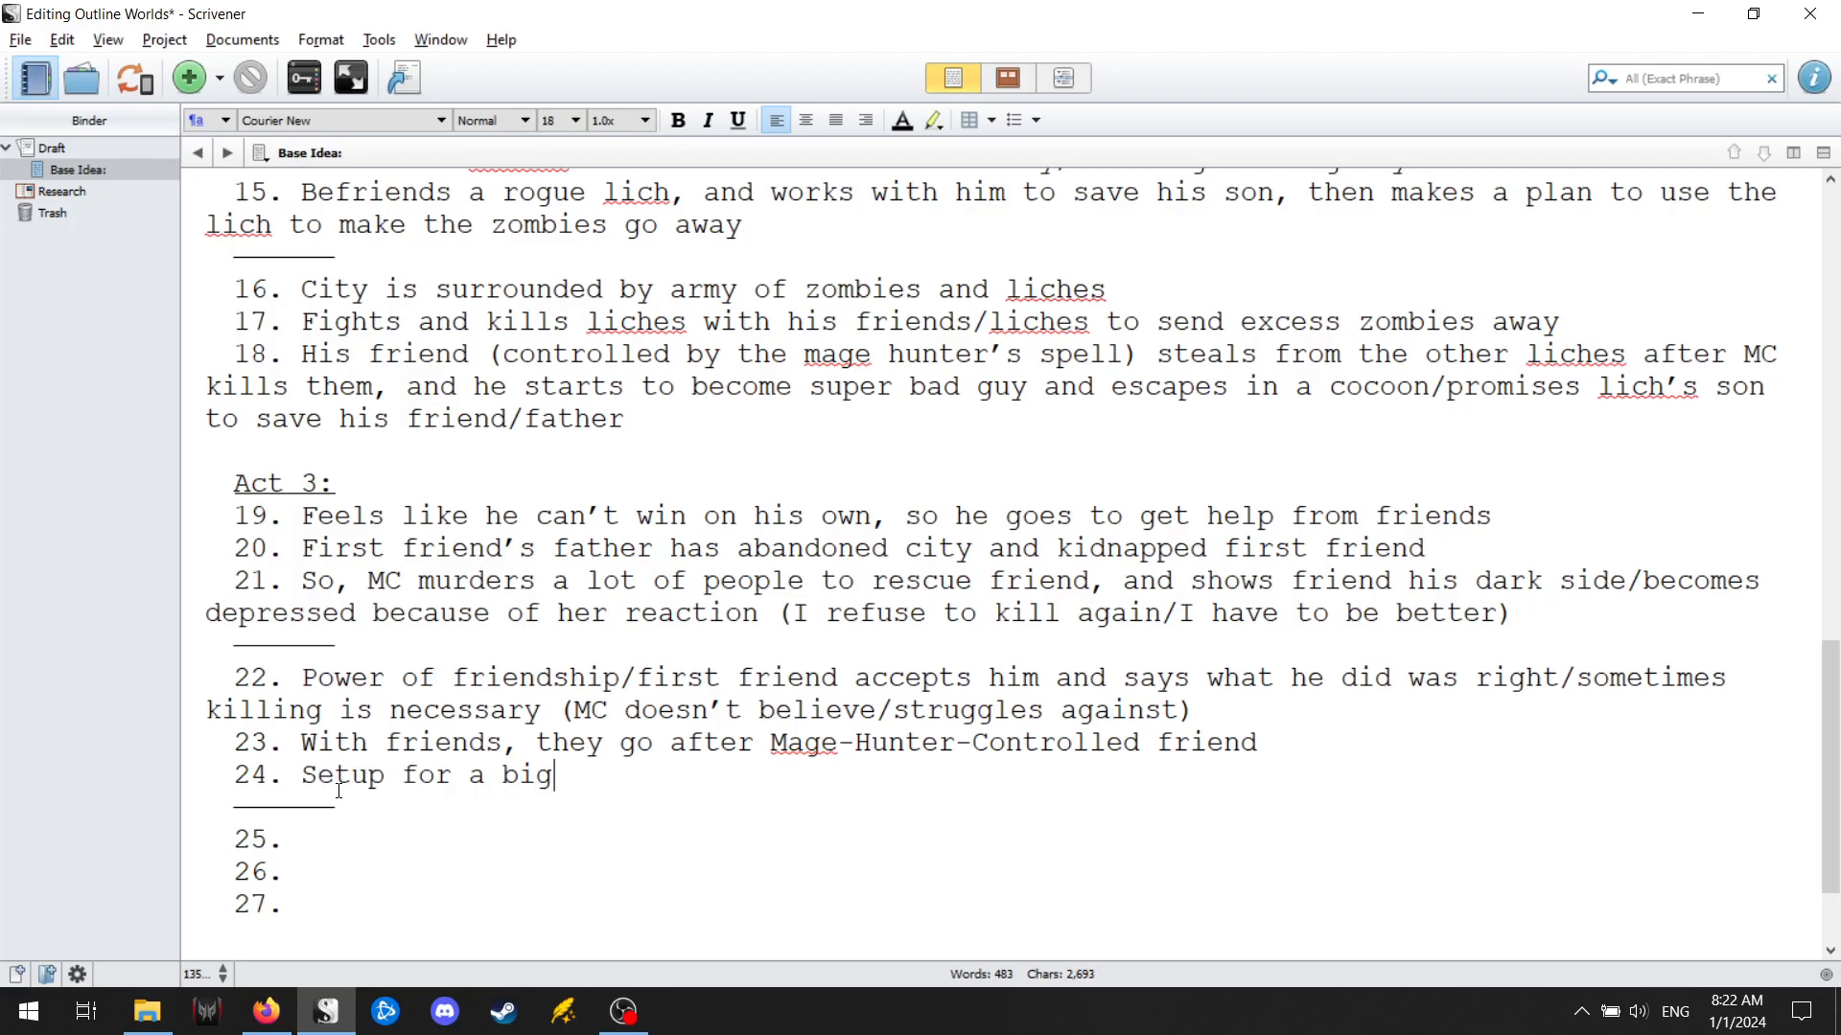
key(BackSpace)
key(BackSpace)
key(BackSpace)
key(BackSpace)
text(ght)
text( and)
key(BackSpace)
key(BackSpace)
text(s they meet t)
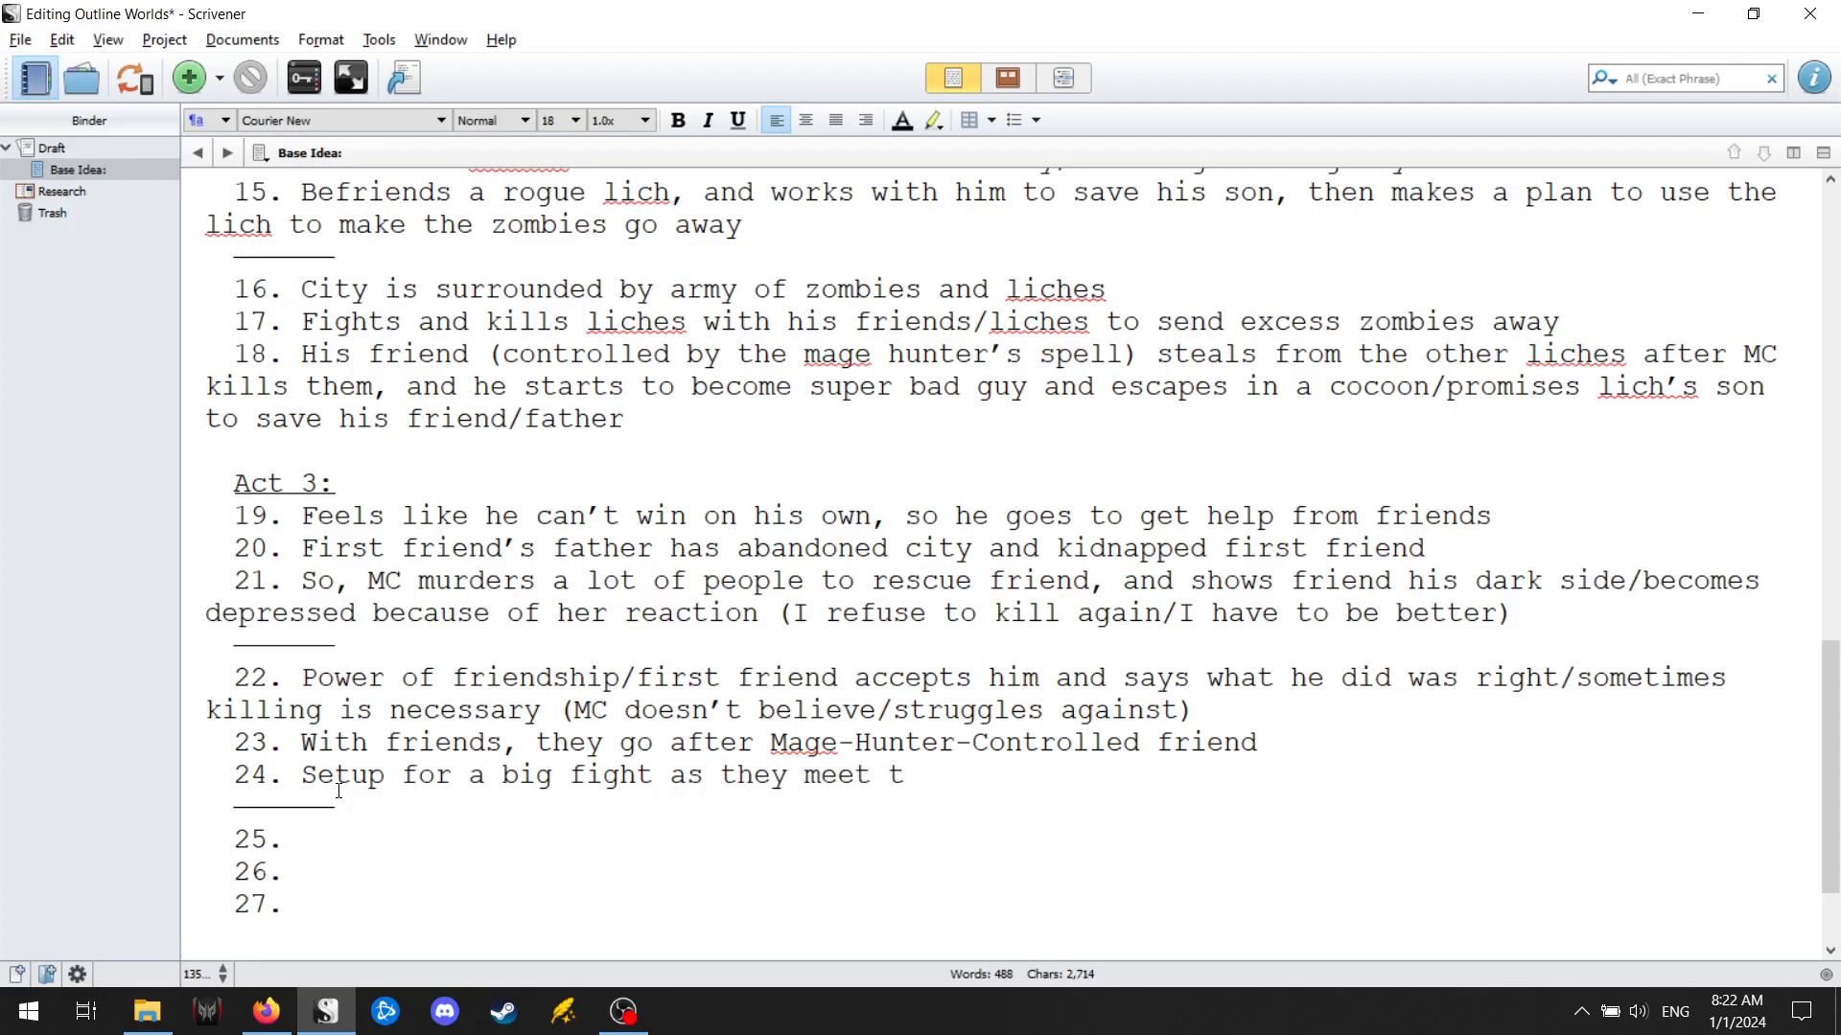
text(he bad guy)
key(Down)
key(Down)
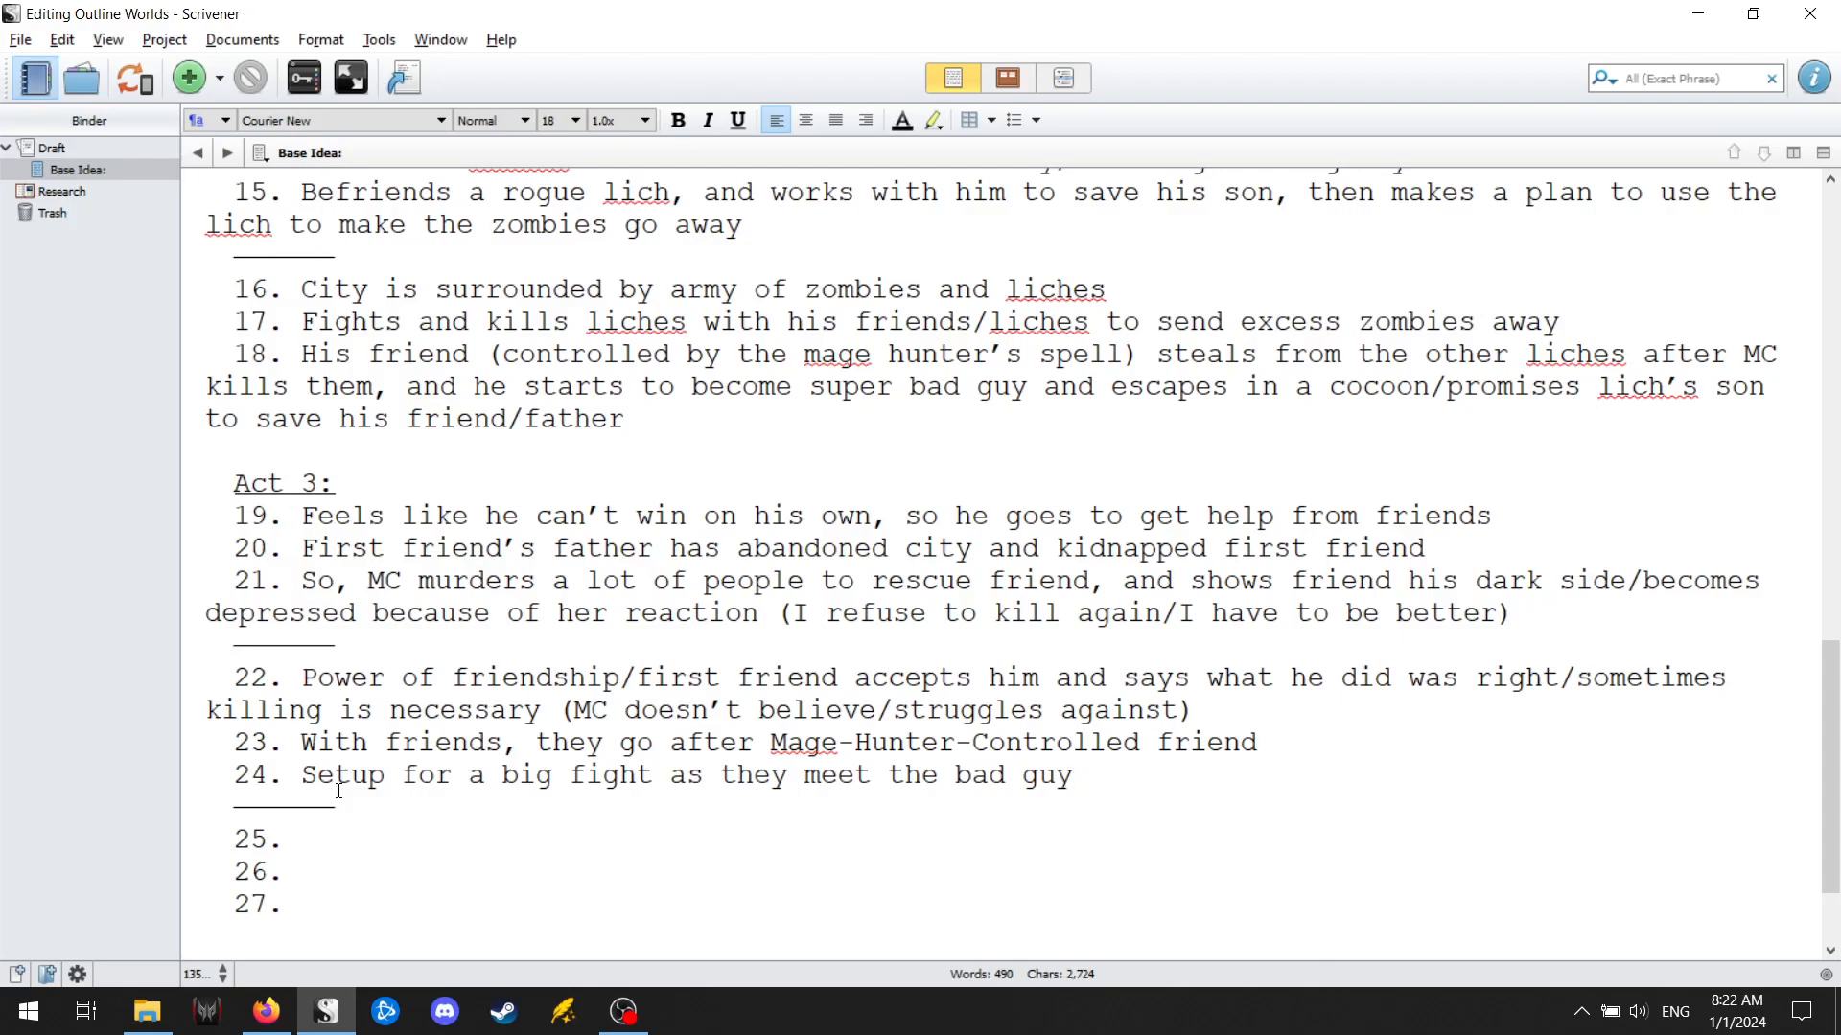
key(alt+Tab)
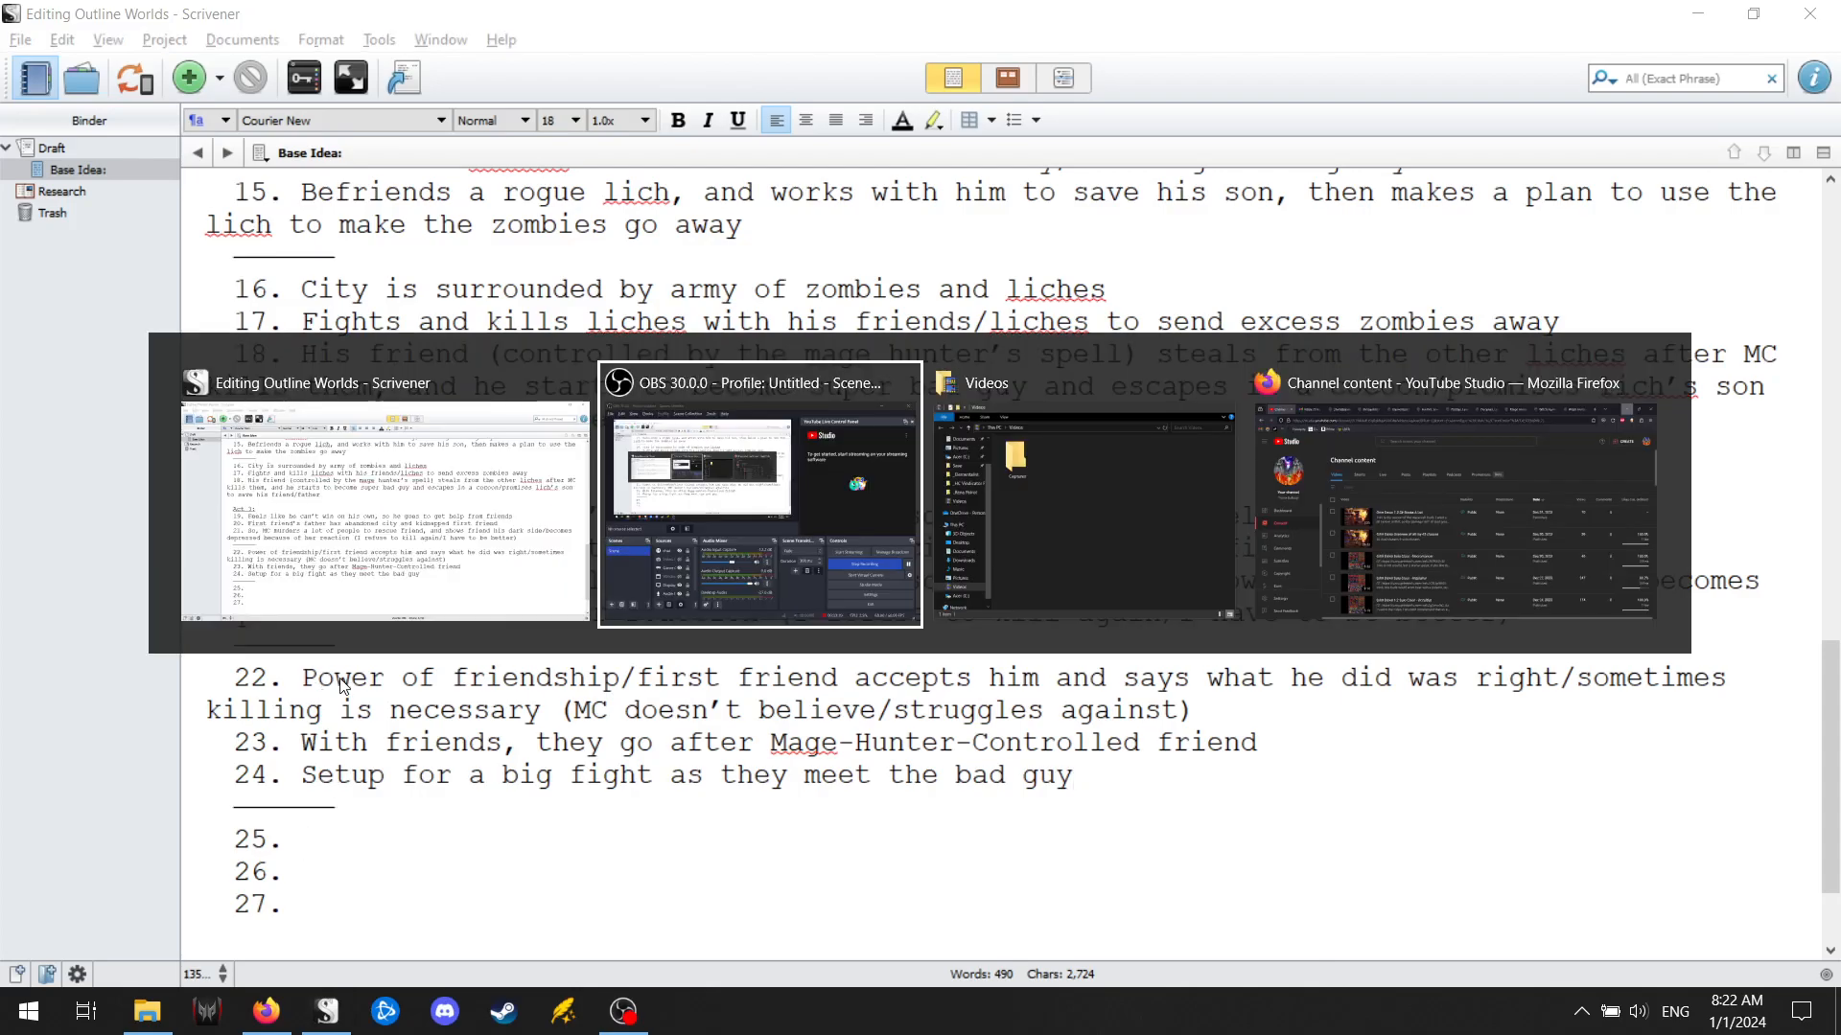
click(1537, 692)
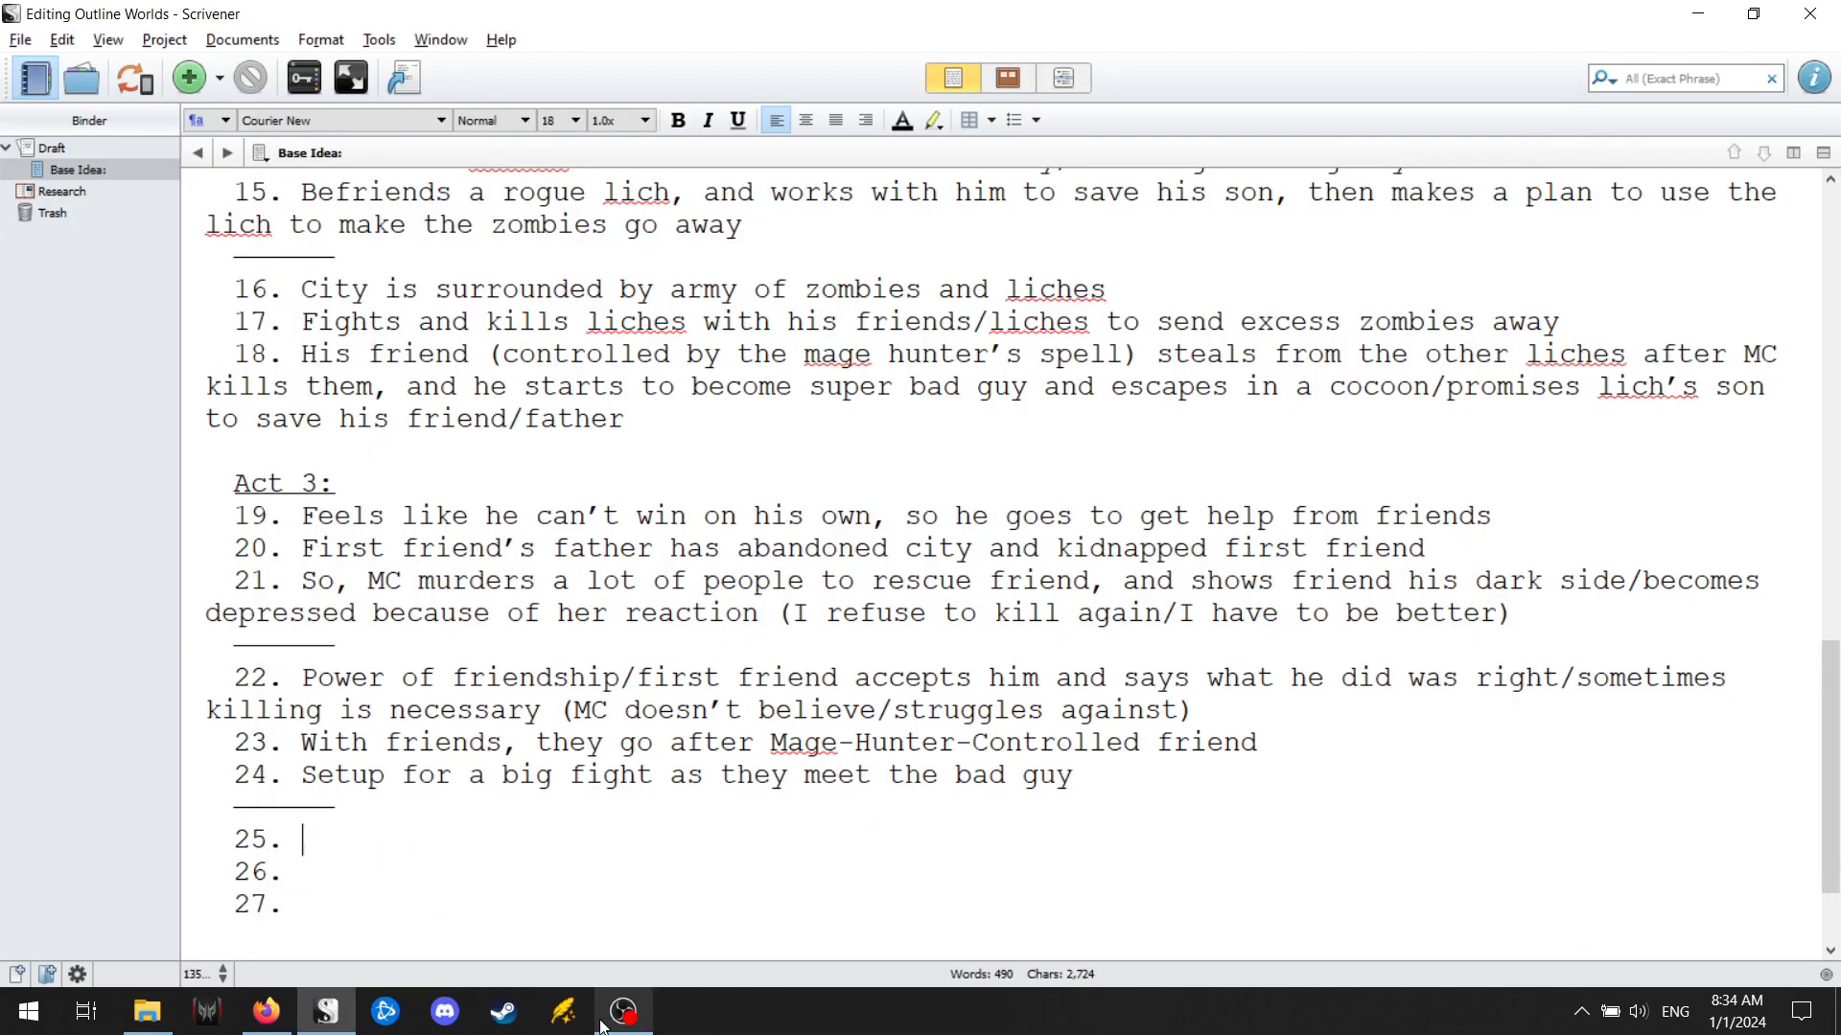
mouse_move(604, 1024)
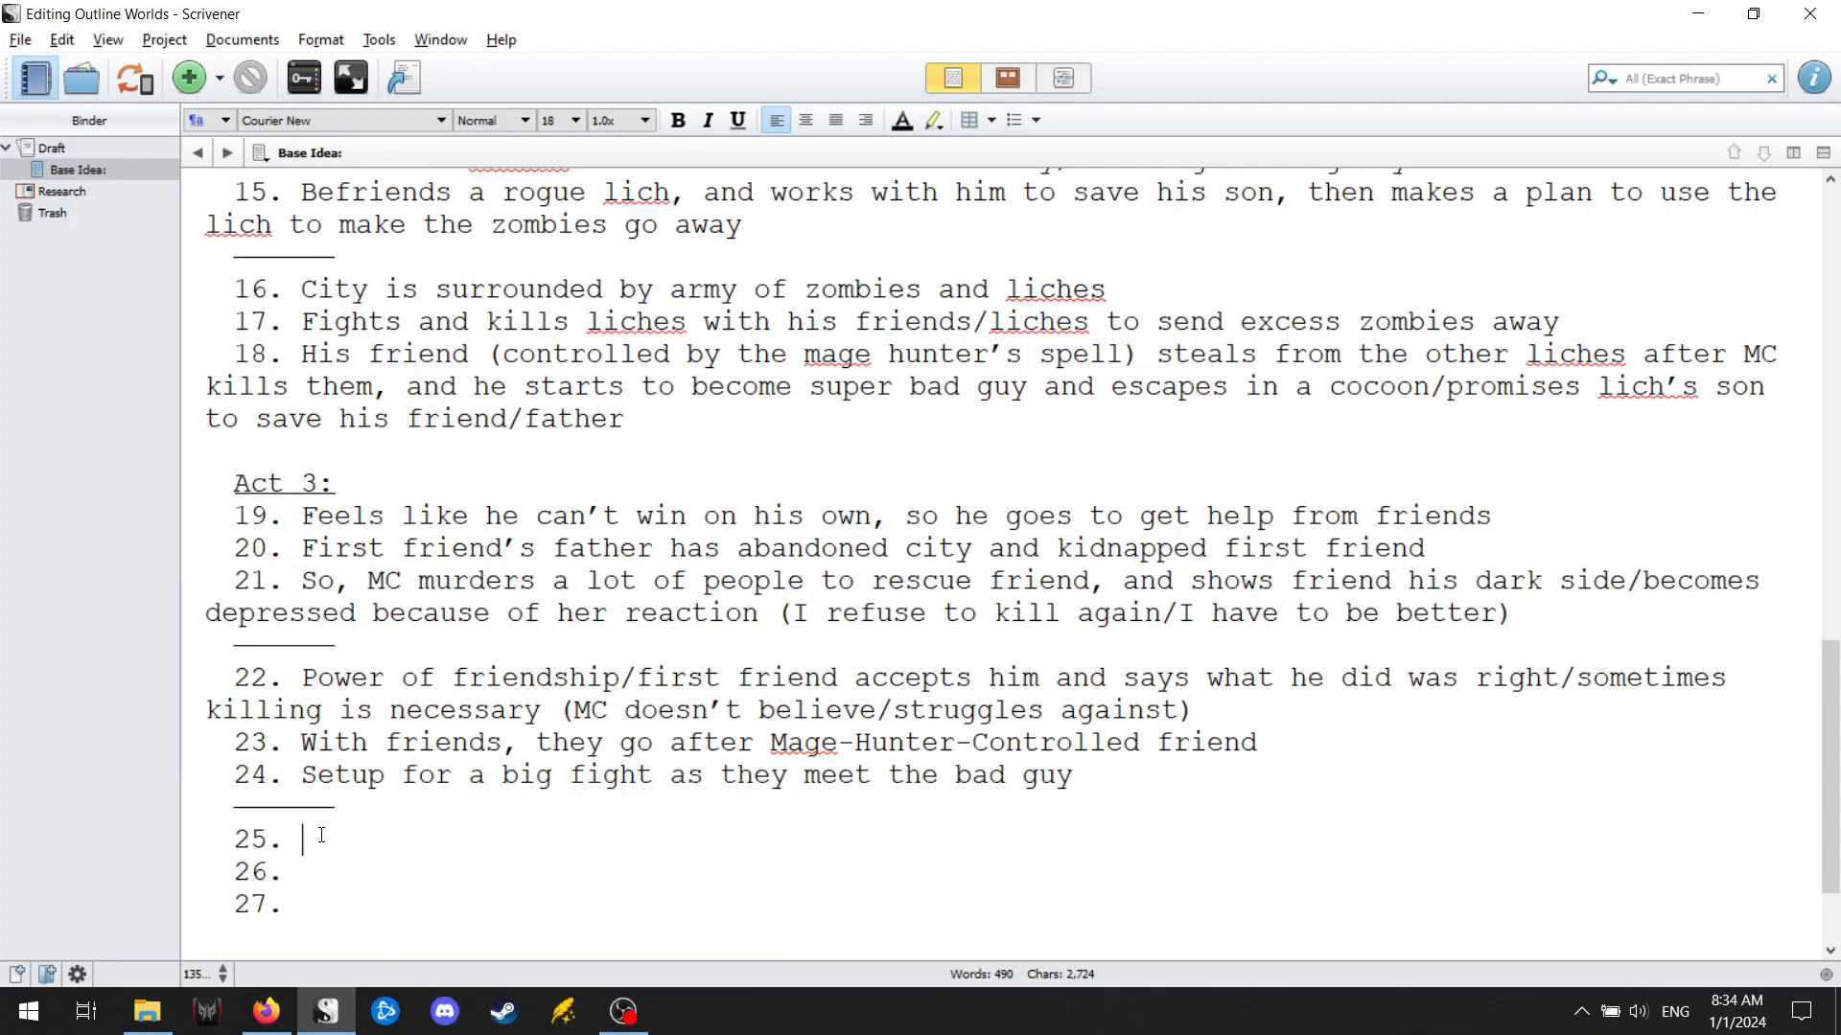
Enter "Big fight, and another friend dies because MC couldn't kill lich friend" as point 25 of Act 3.
text(Big fight, and a)
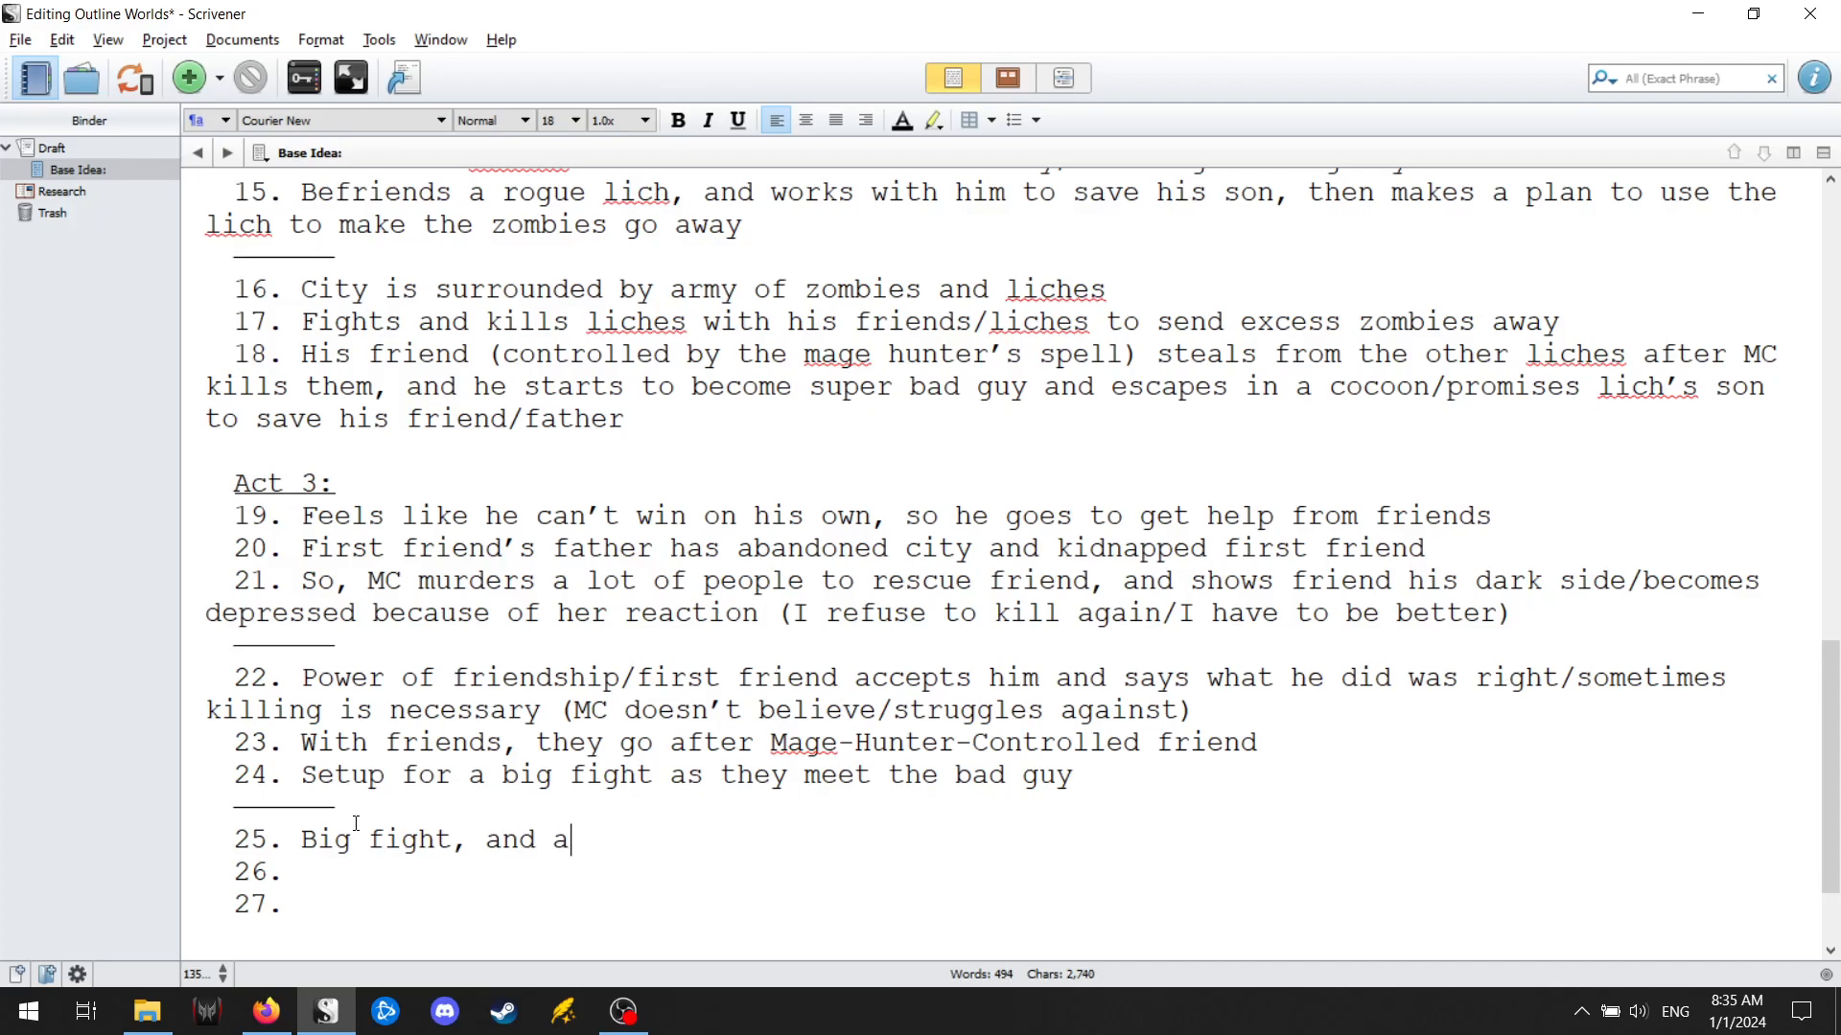
text(nother friend died)
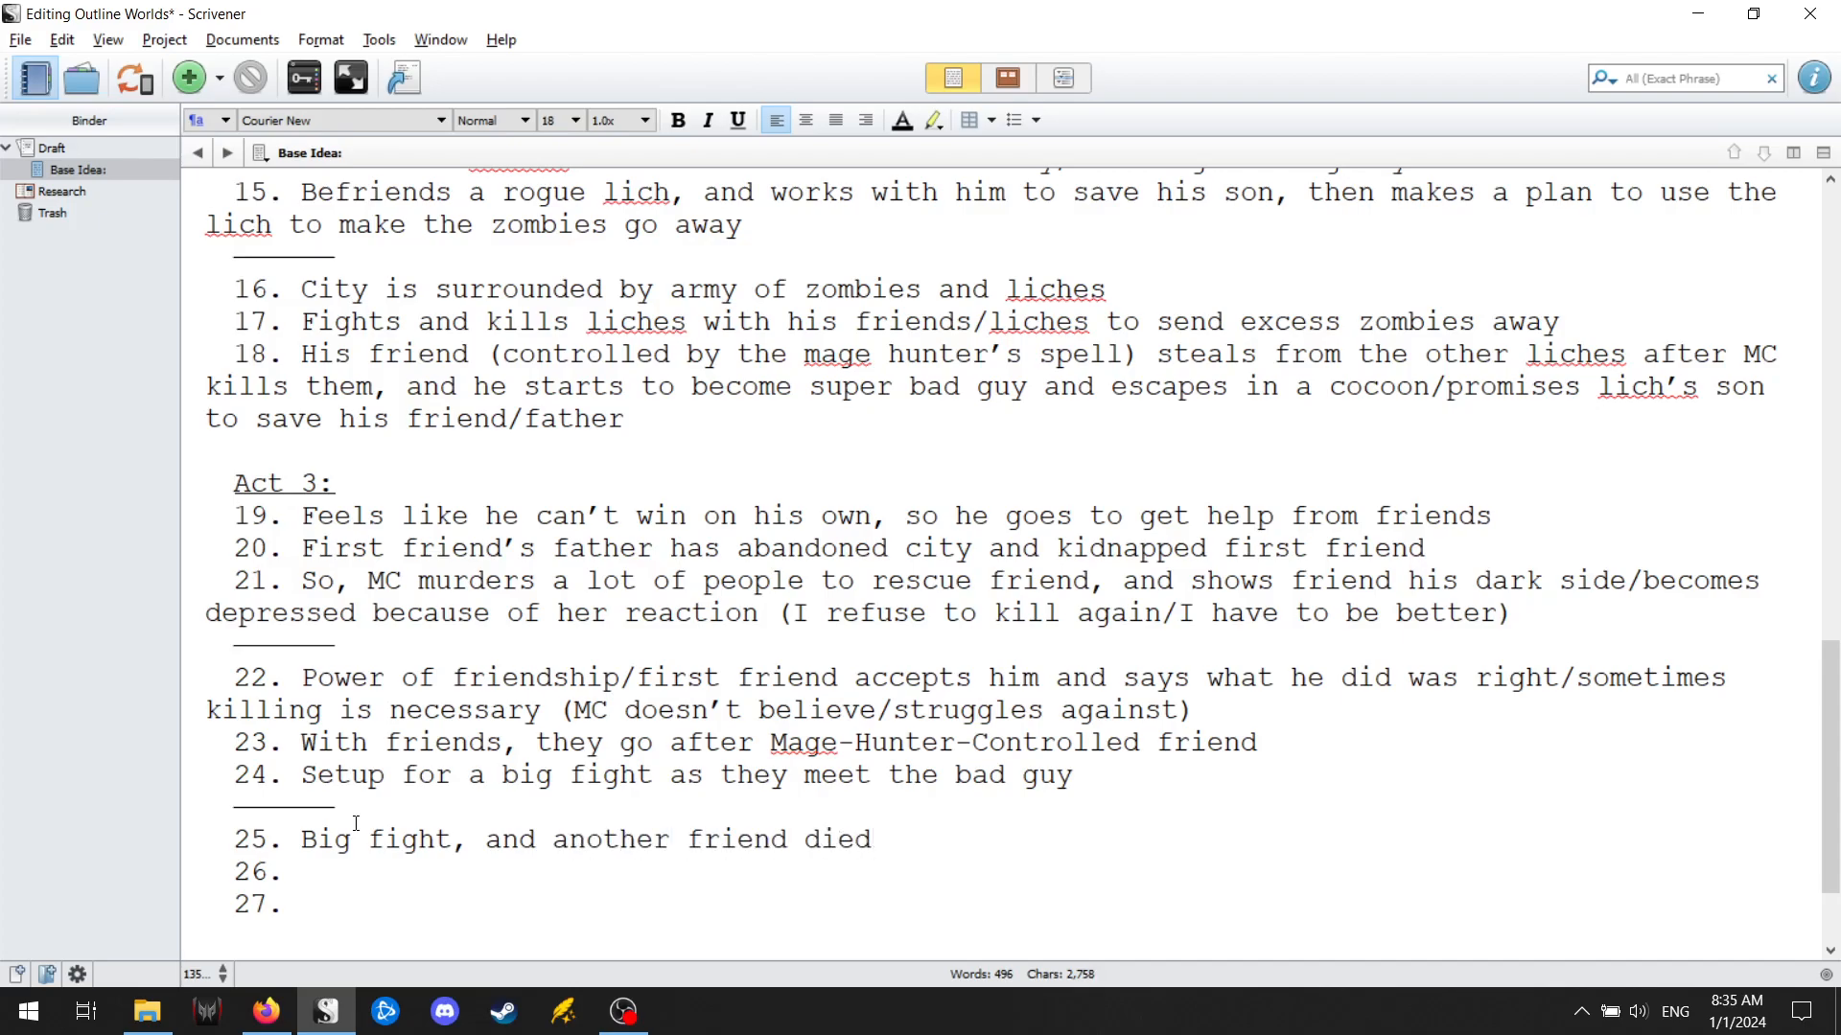
key(BackSpace)
text(s because)
text( MC couldn't kill lich friend)
Begin point 26 of Act 3 with "Resolves himself to kill/killing is sometimes neccessary, and".
key(Down)
text(Resolves him)
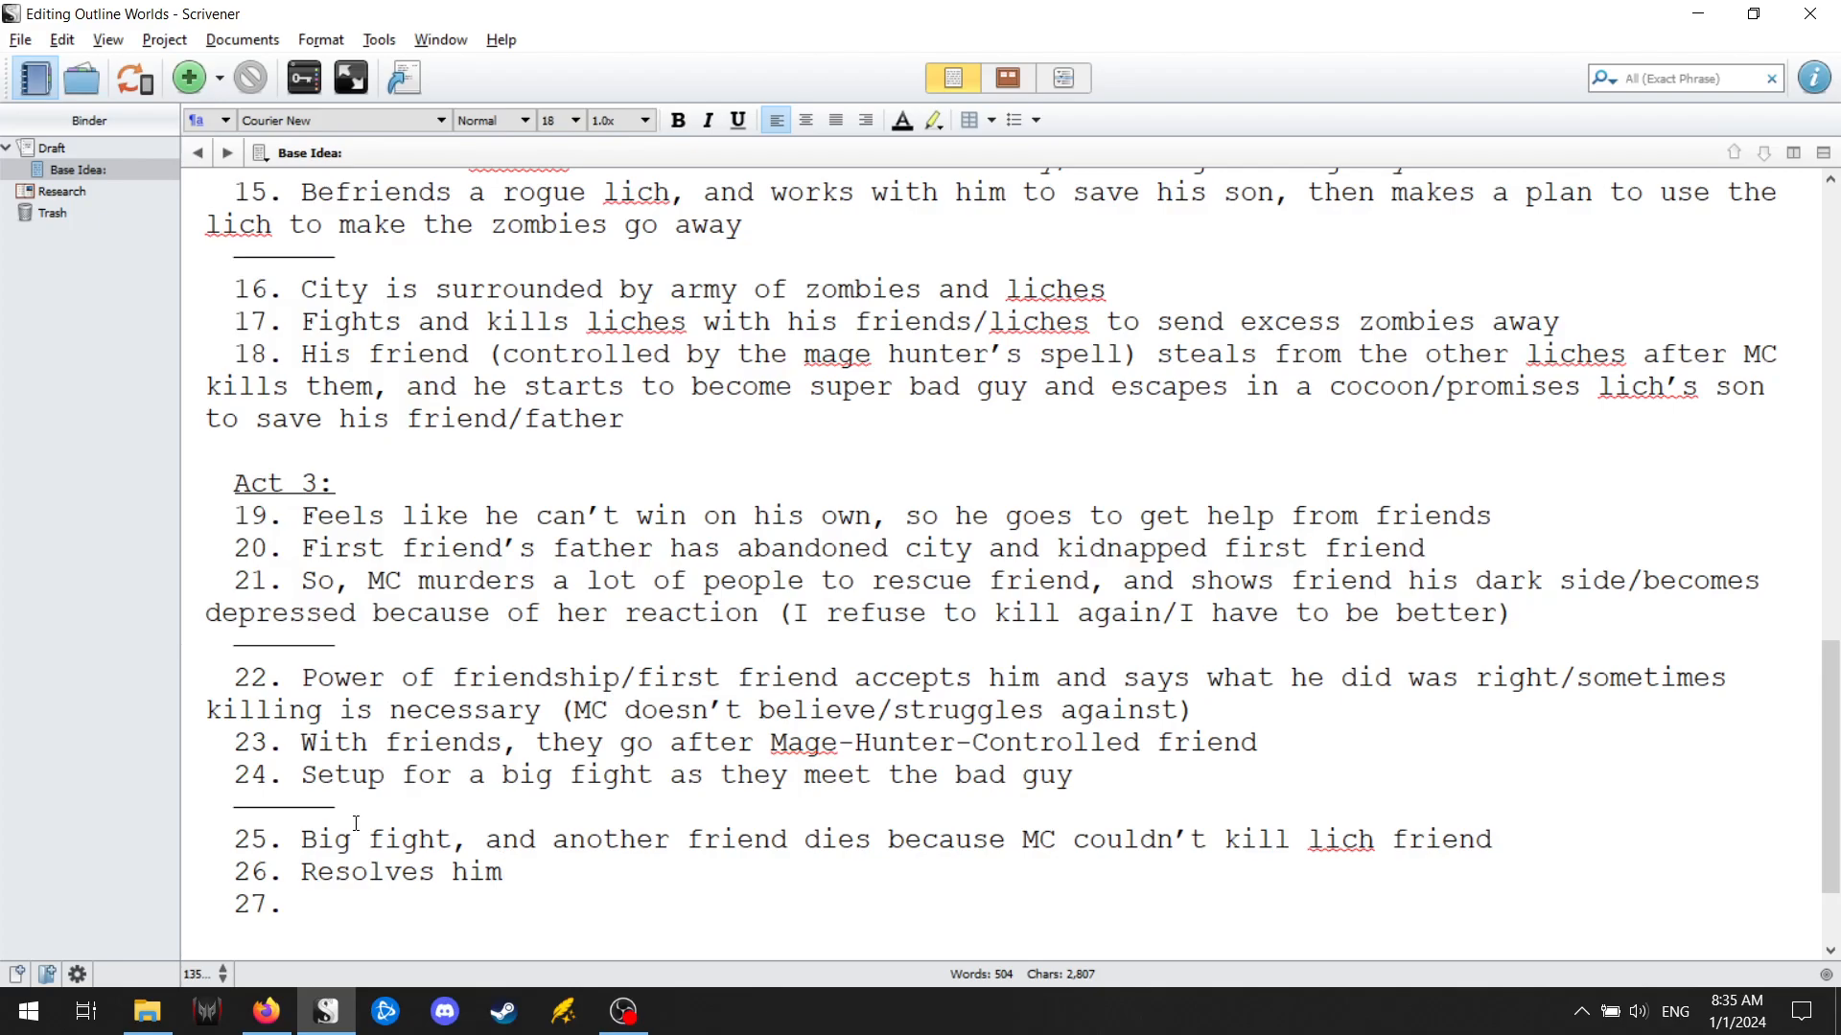
text(self t)
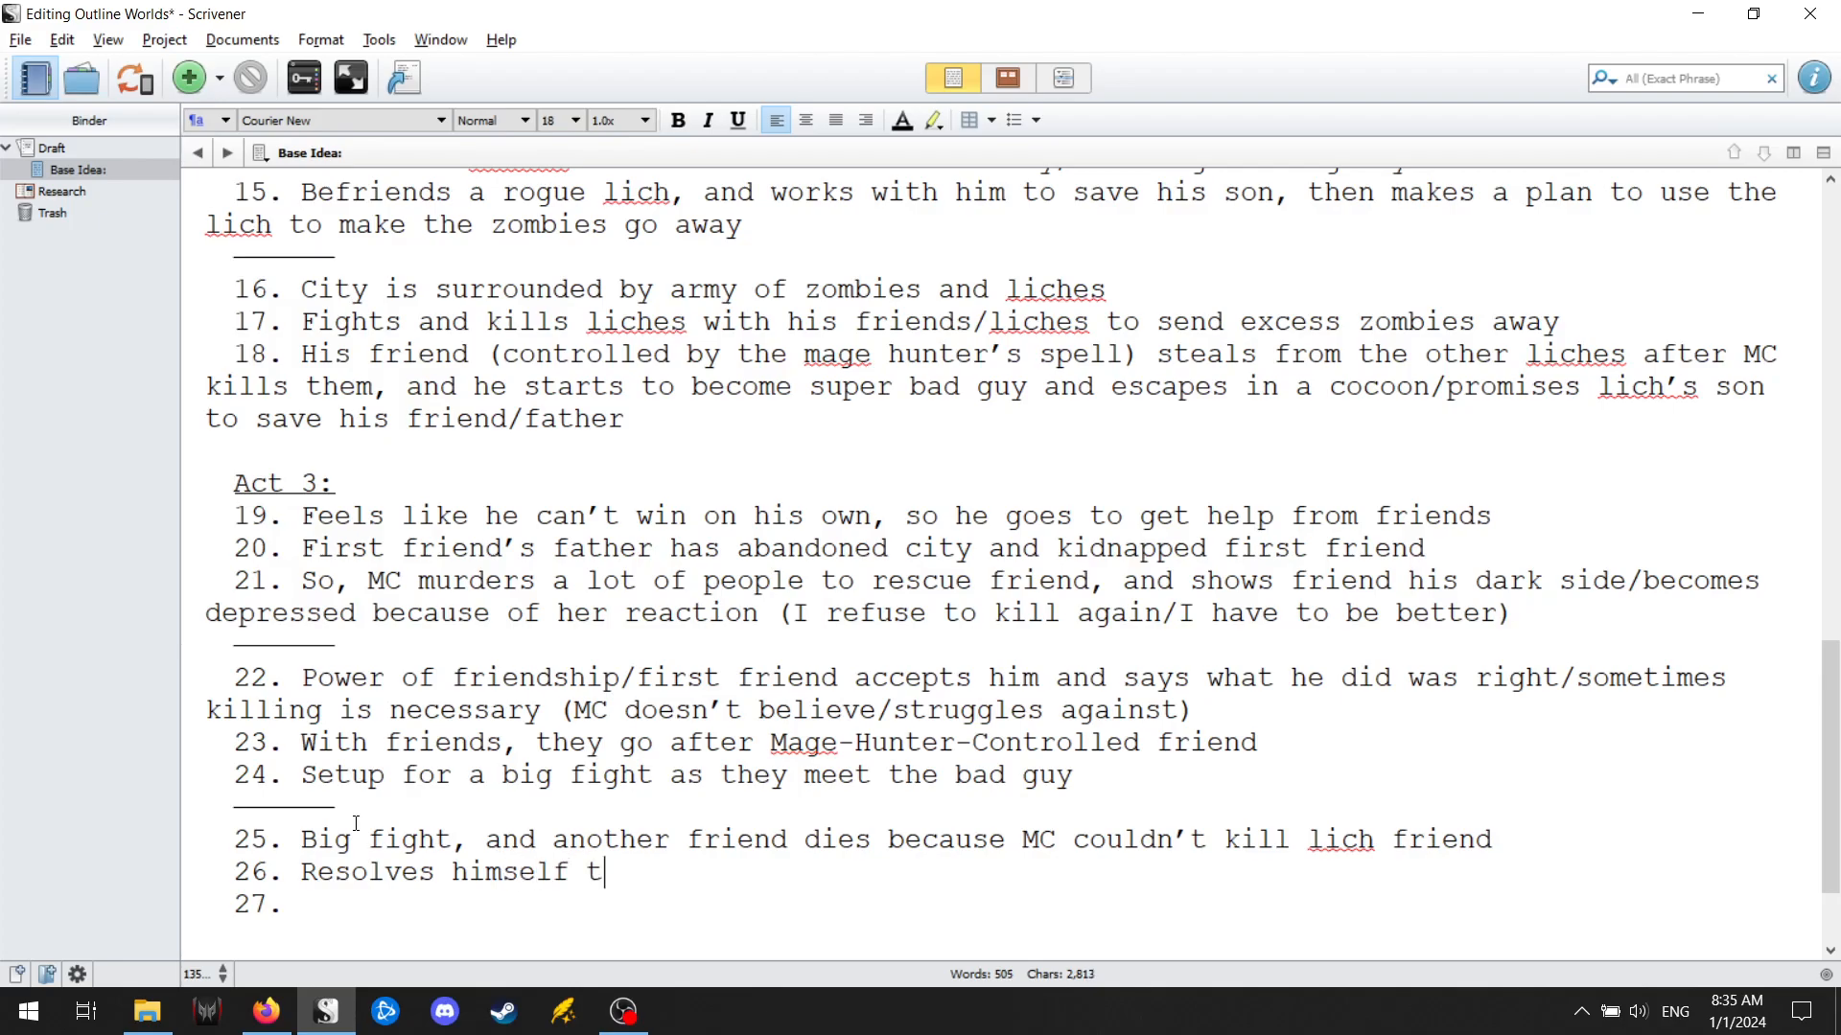
text(o kill/kill)
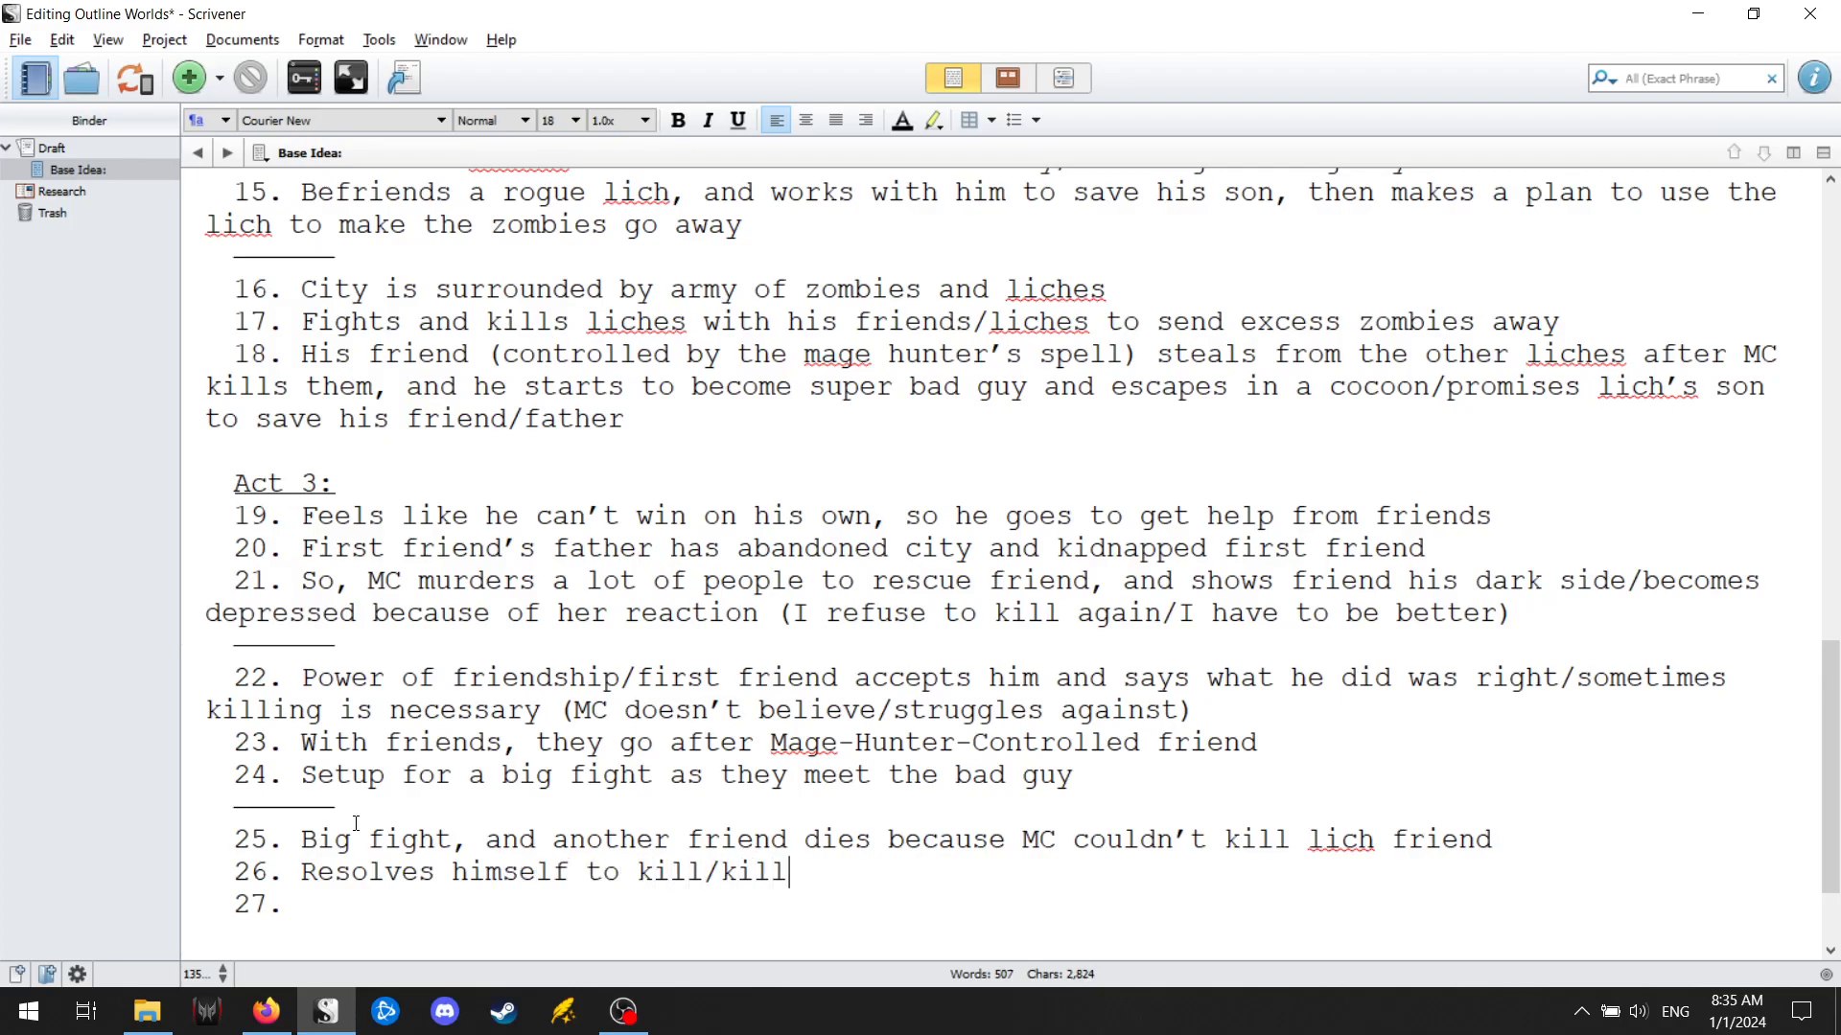
text(ing is smet)
key(BackSpace)
key(BackSpace)
key(BackSpace)
text(ometimes )
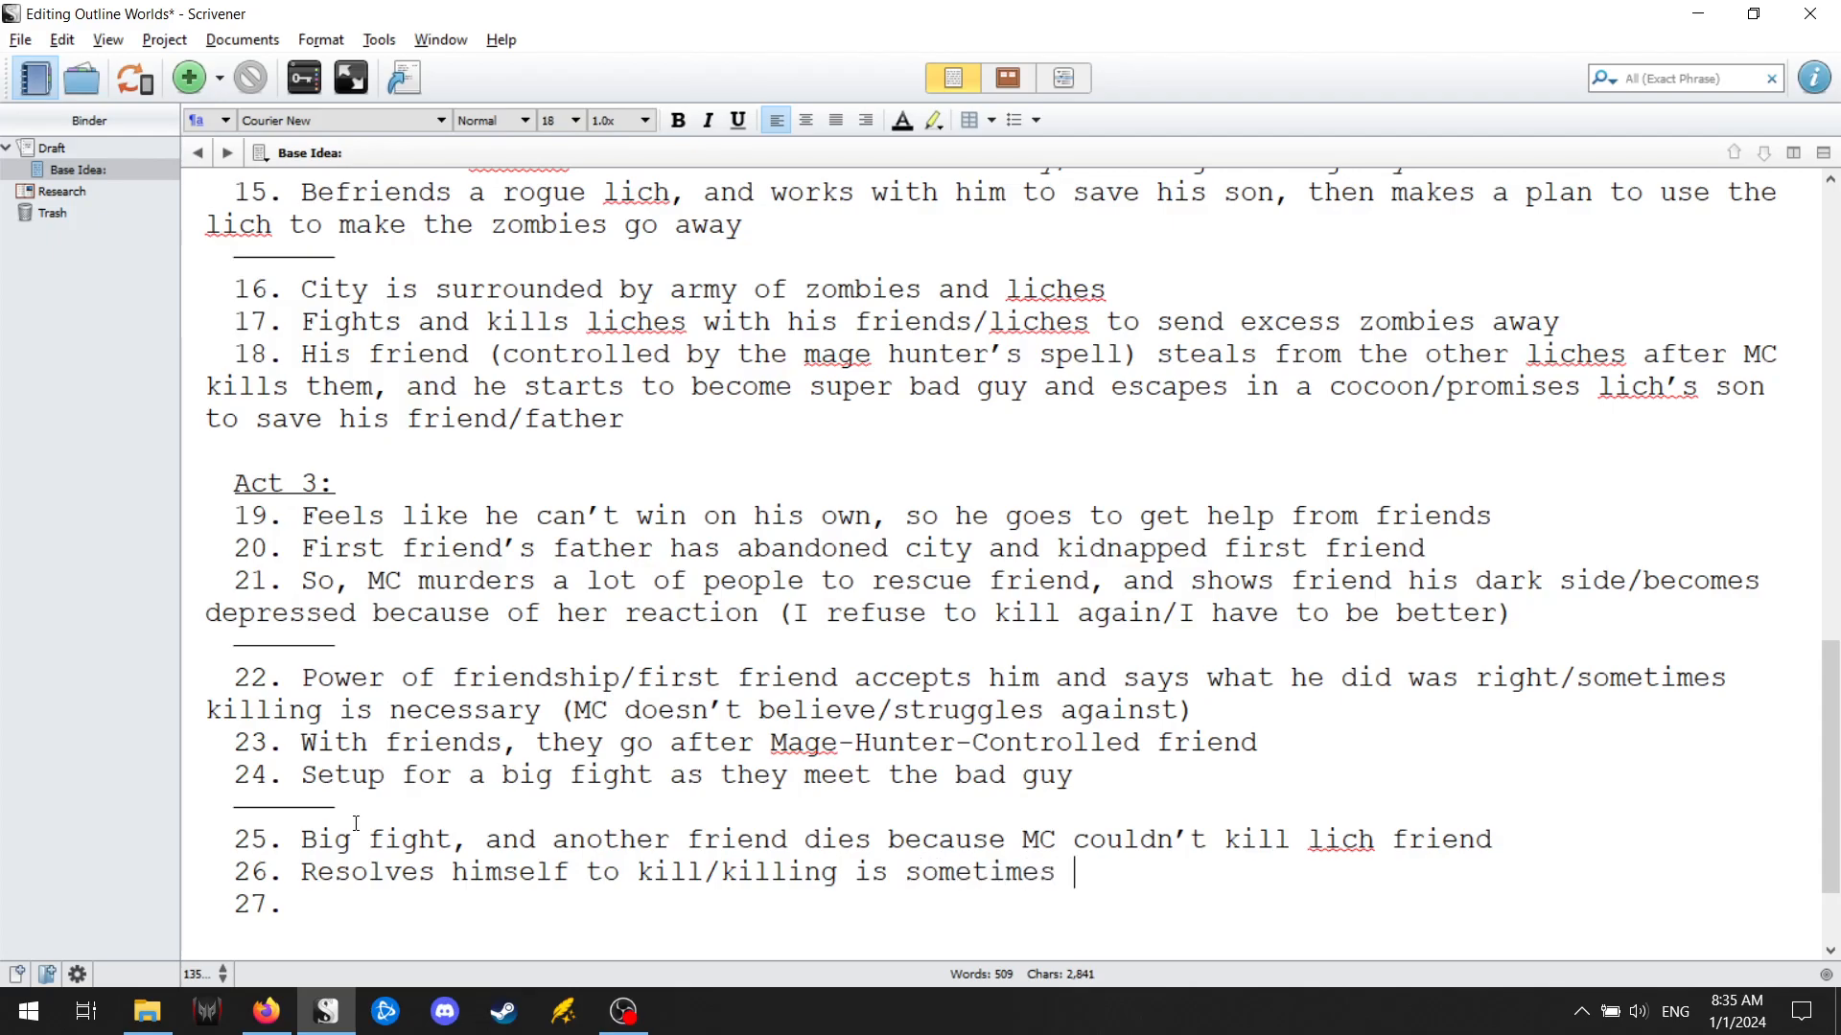
text(neccessary, )
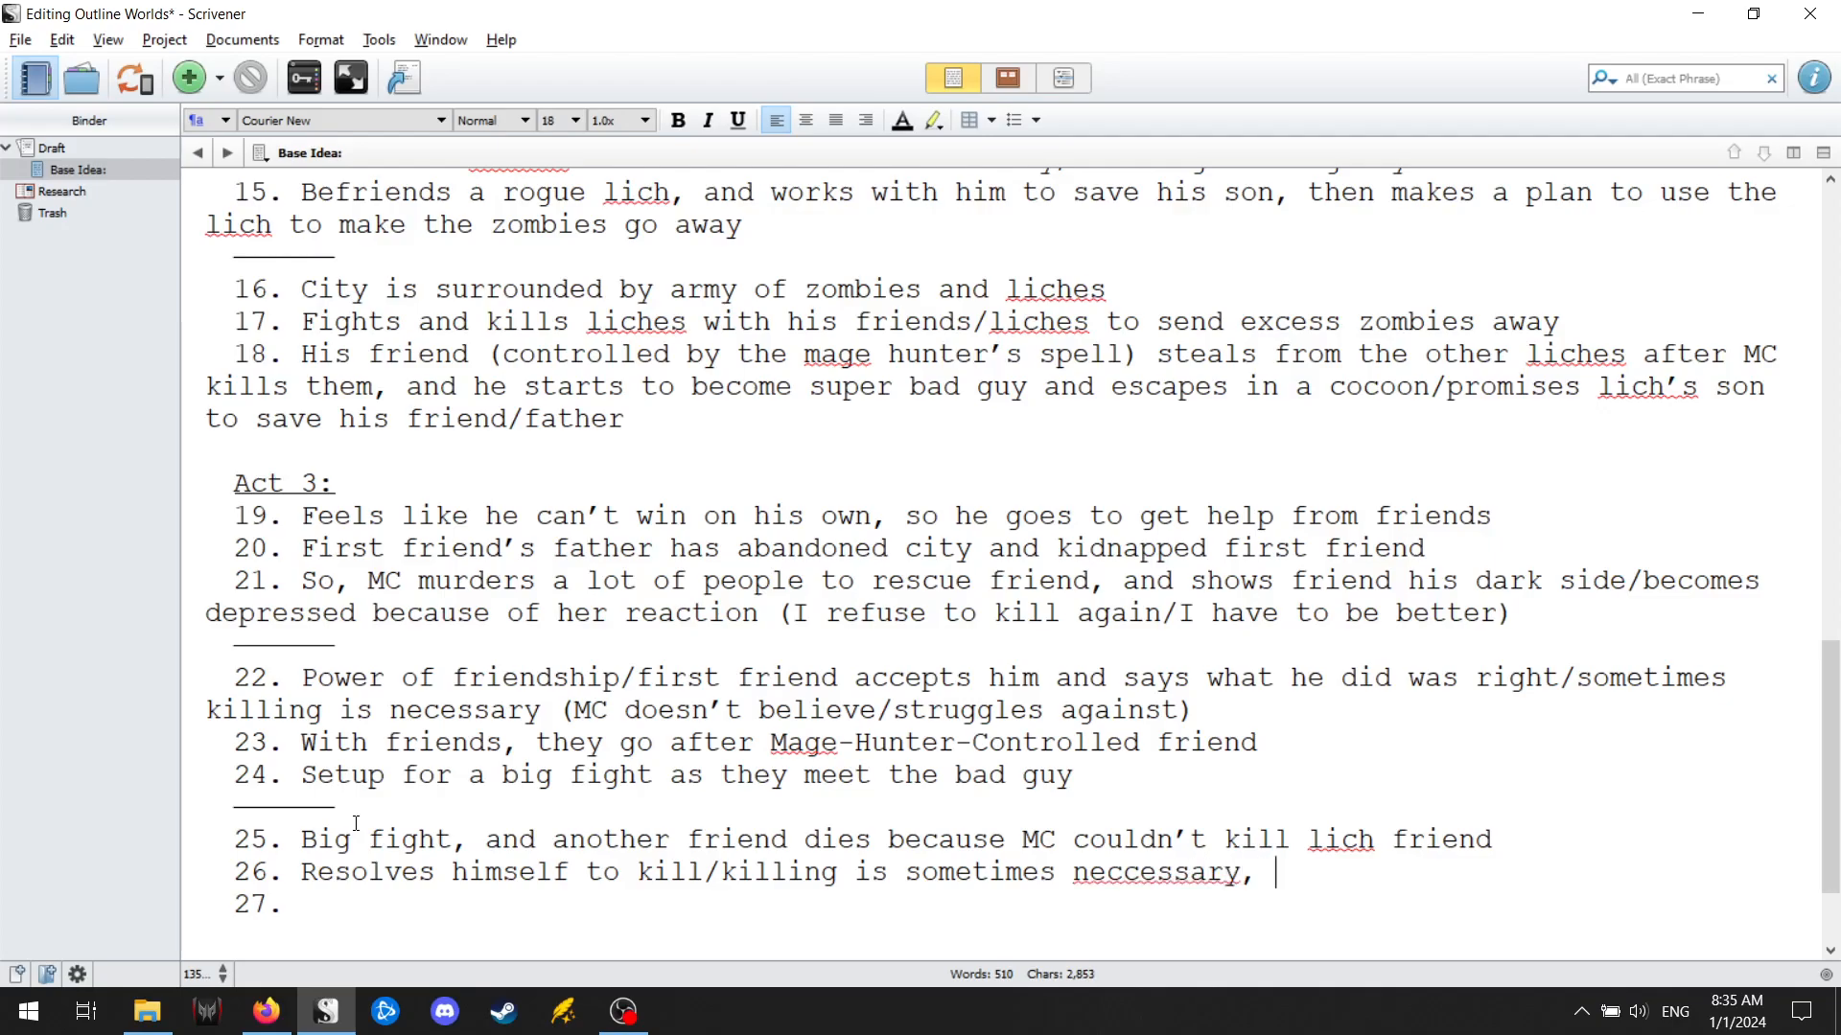
text(and he kills )
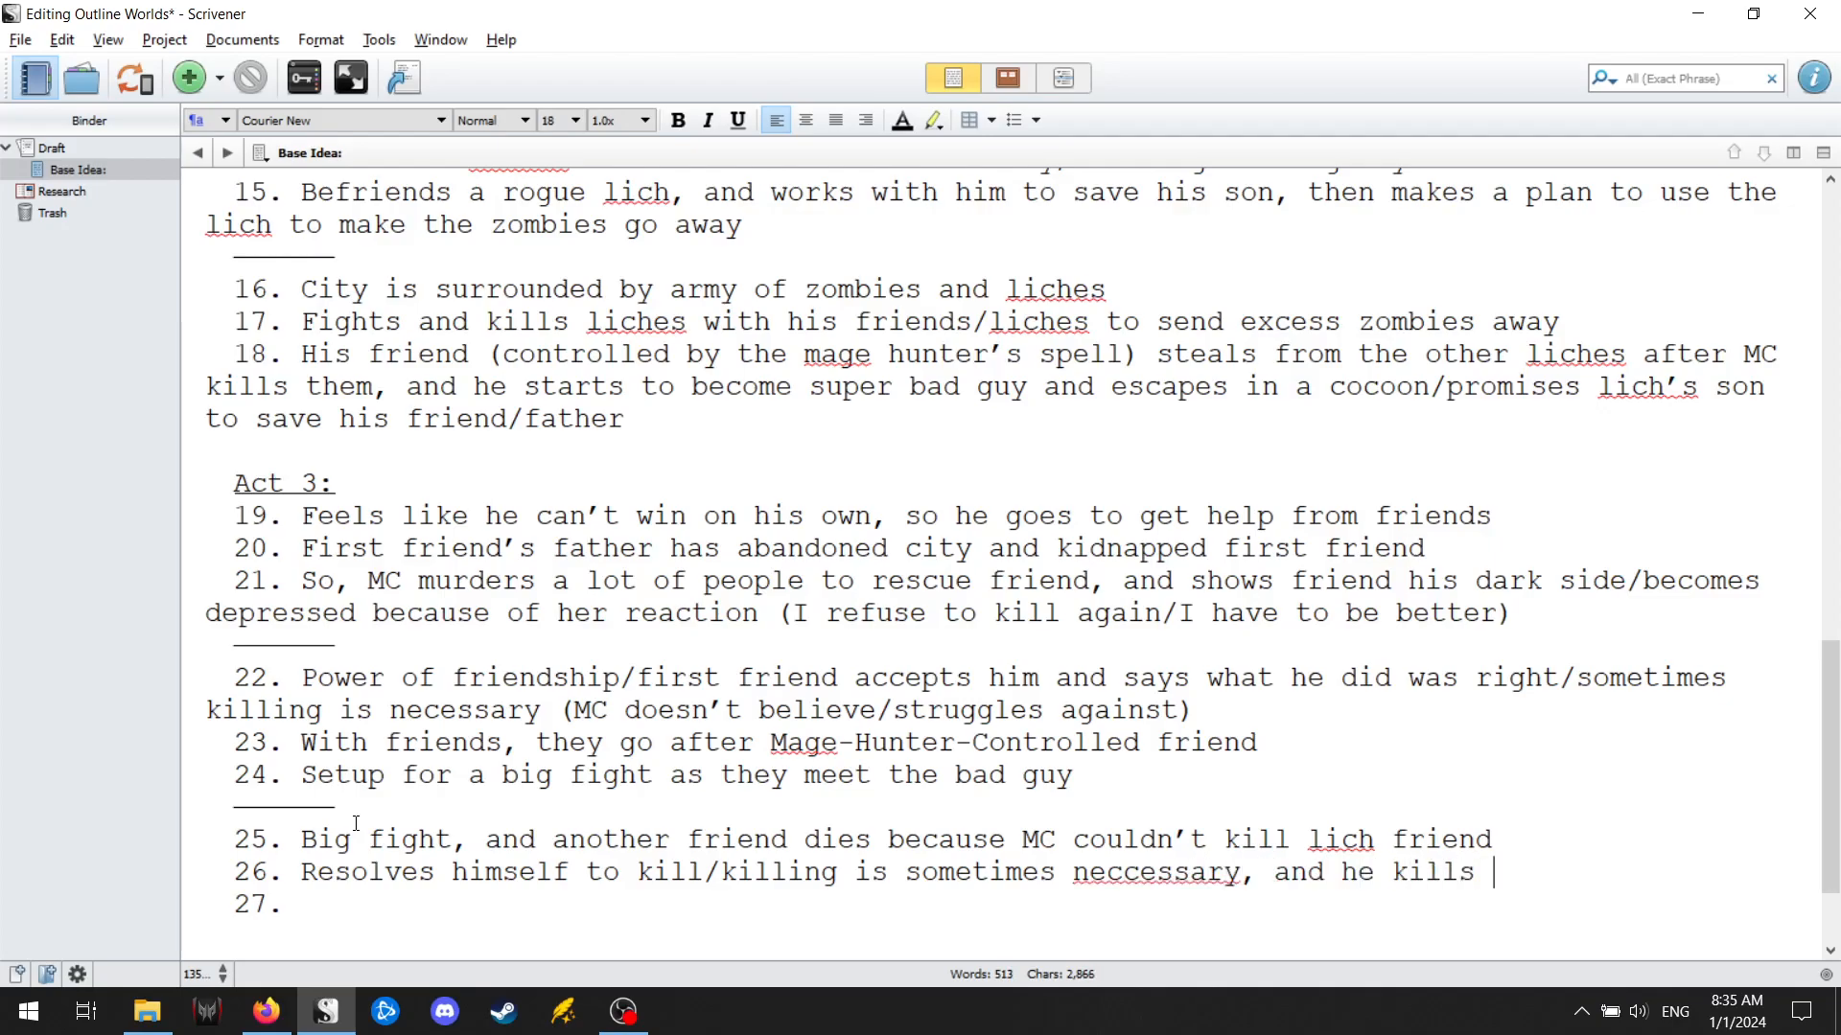
text(the lich friend)
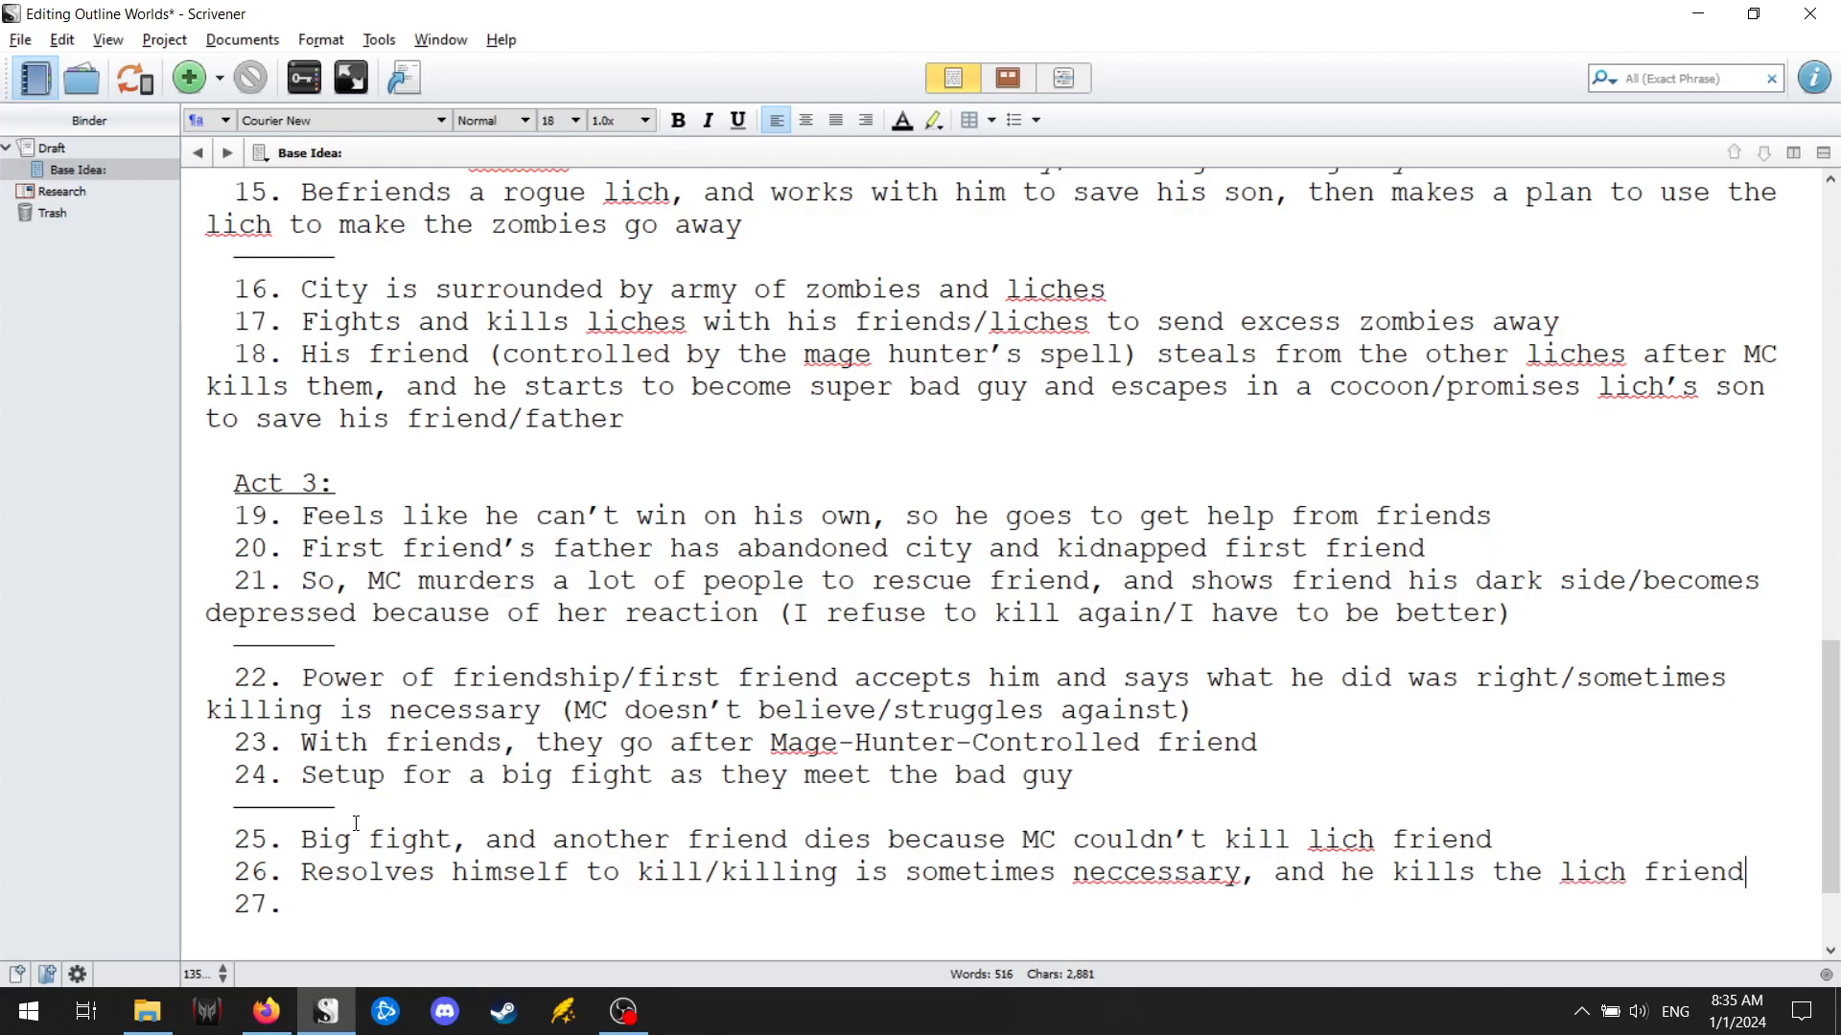
text(Gets li)
text(ch's mem)
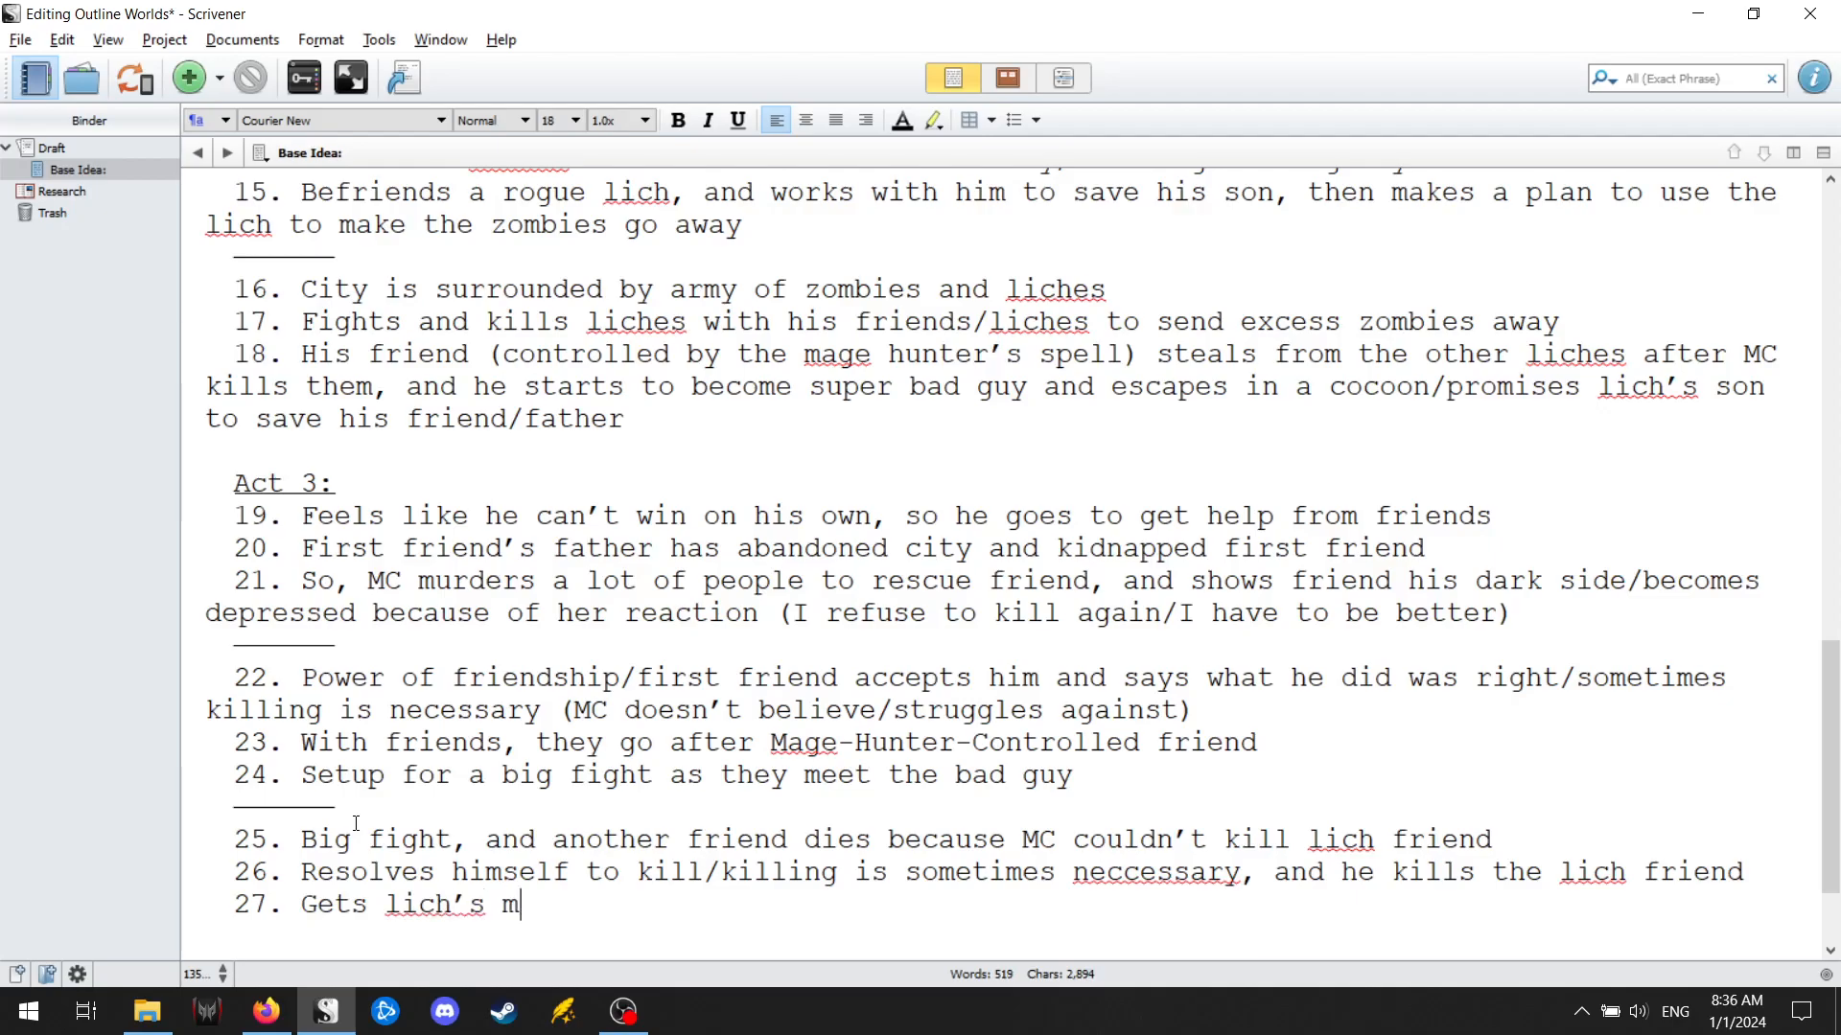
text(ories for lich's son)
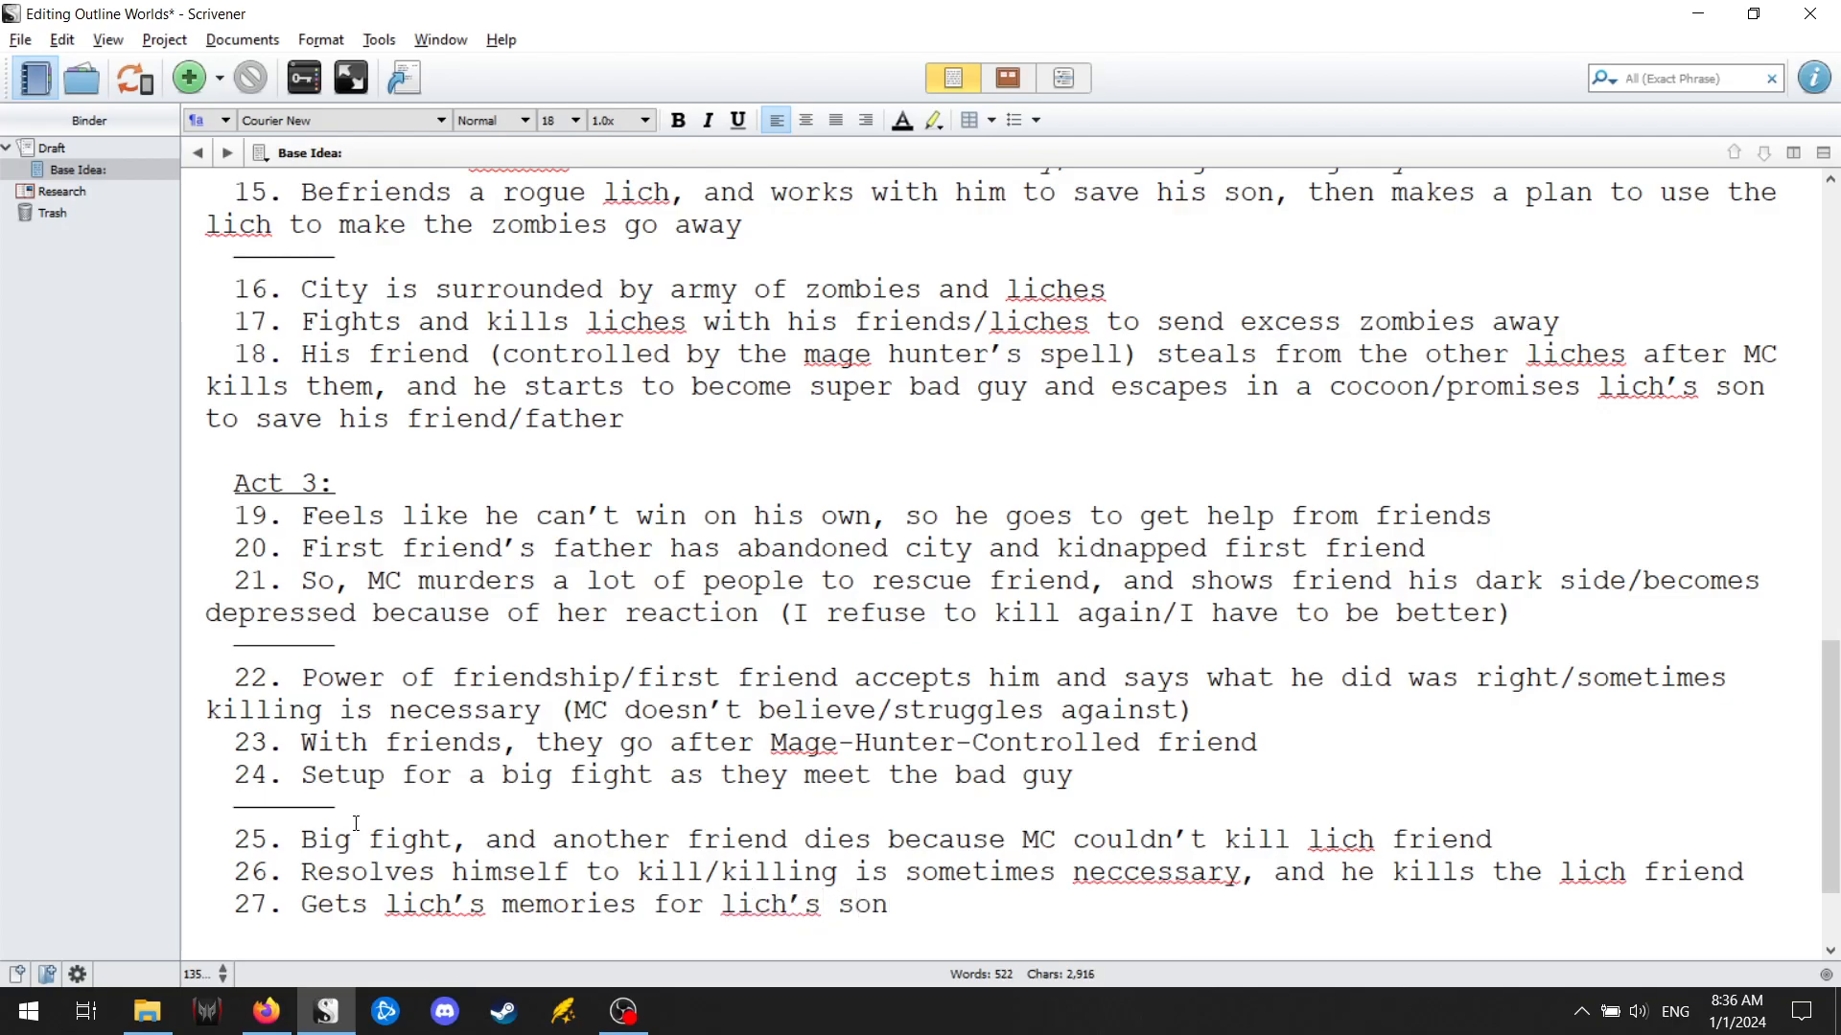
text(, and turns son )
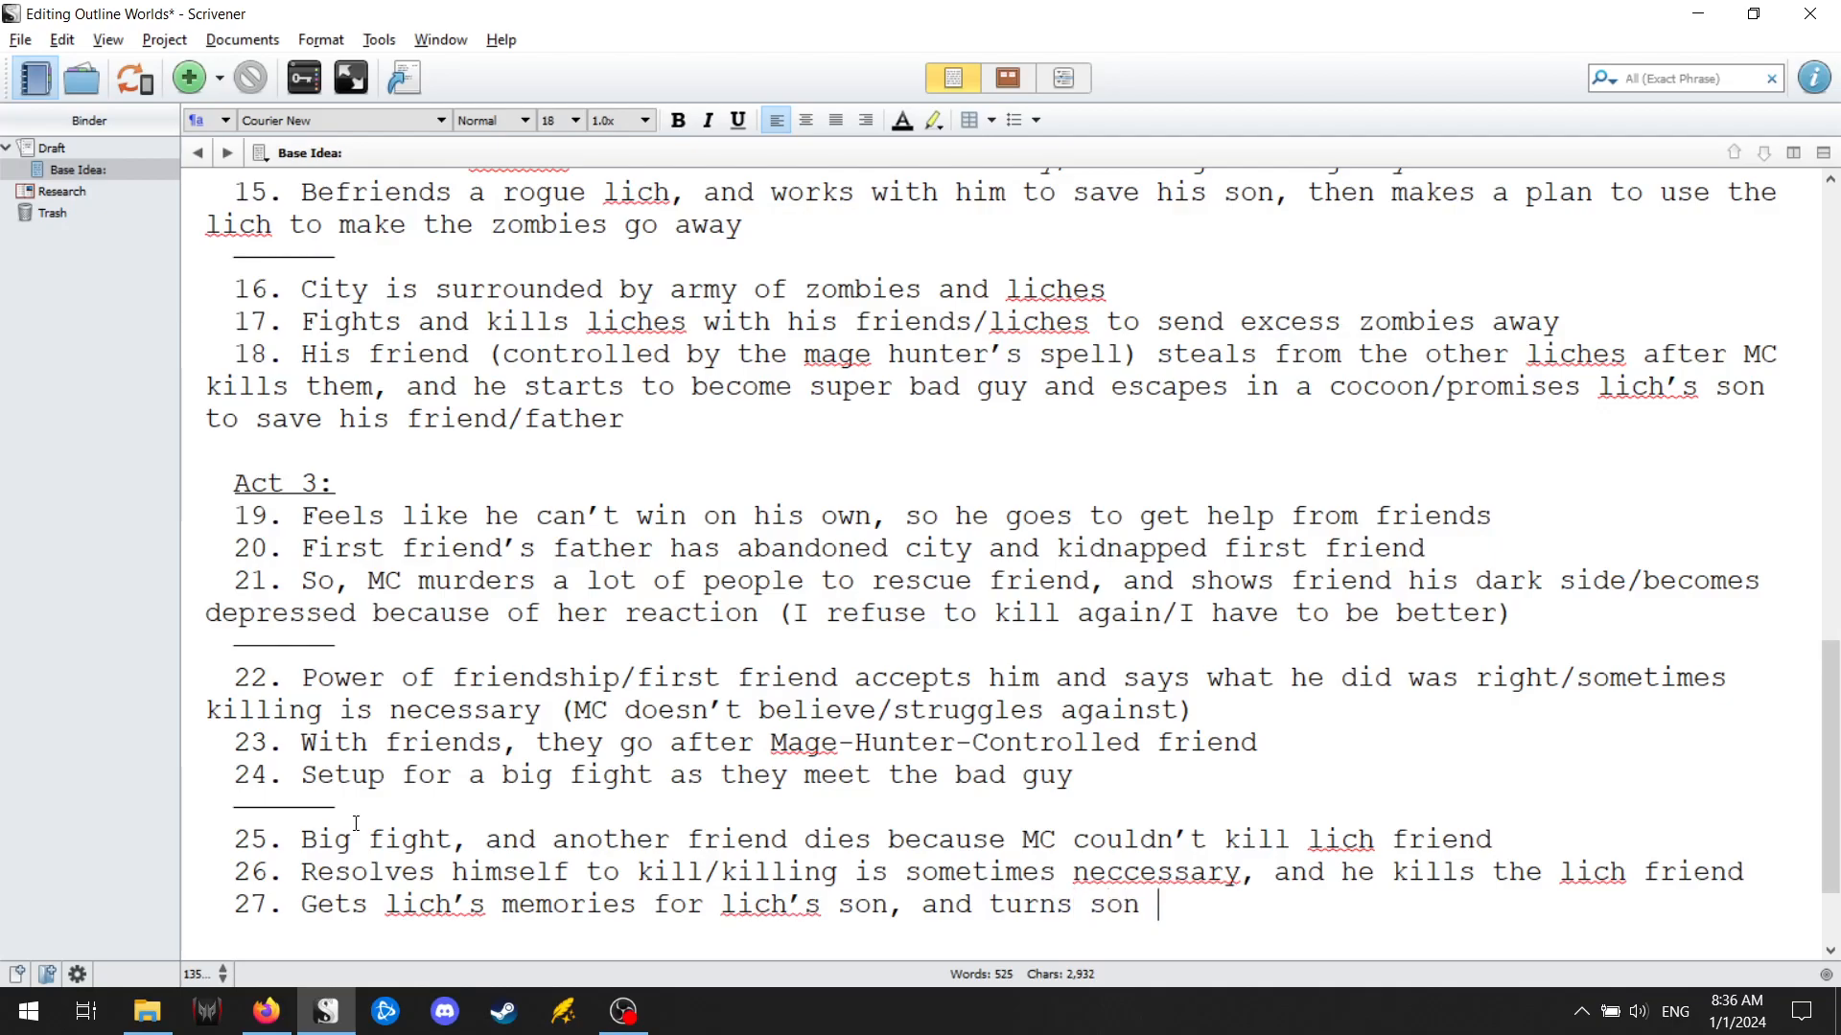
text(back into )
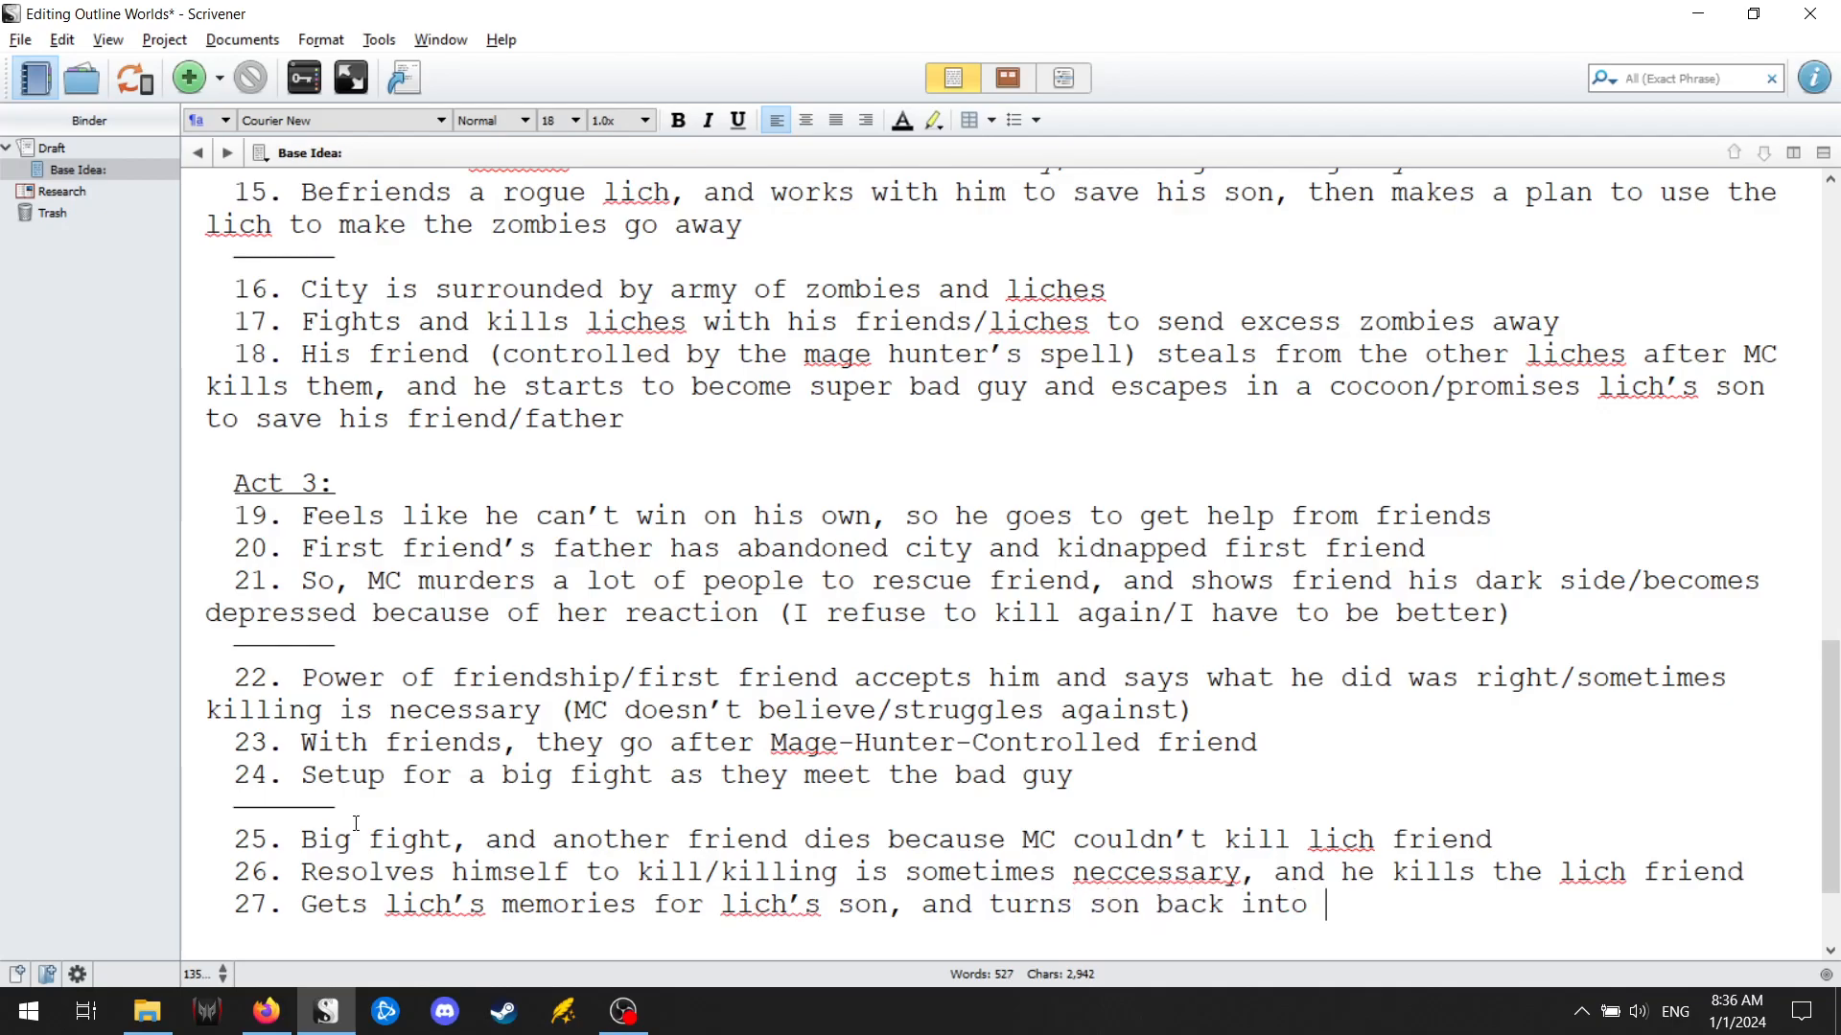
text(human)
text( bef)
text(ore lea)
Complete point 27 with "before finishing the world/traveling to world number 2/3".
key(BackSpace)
key(BackSpace)
key(BackSpace)
text(finishing the world/traveling to wor)
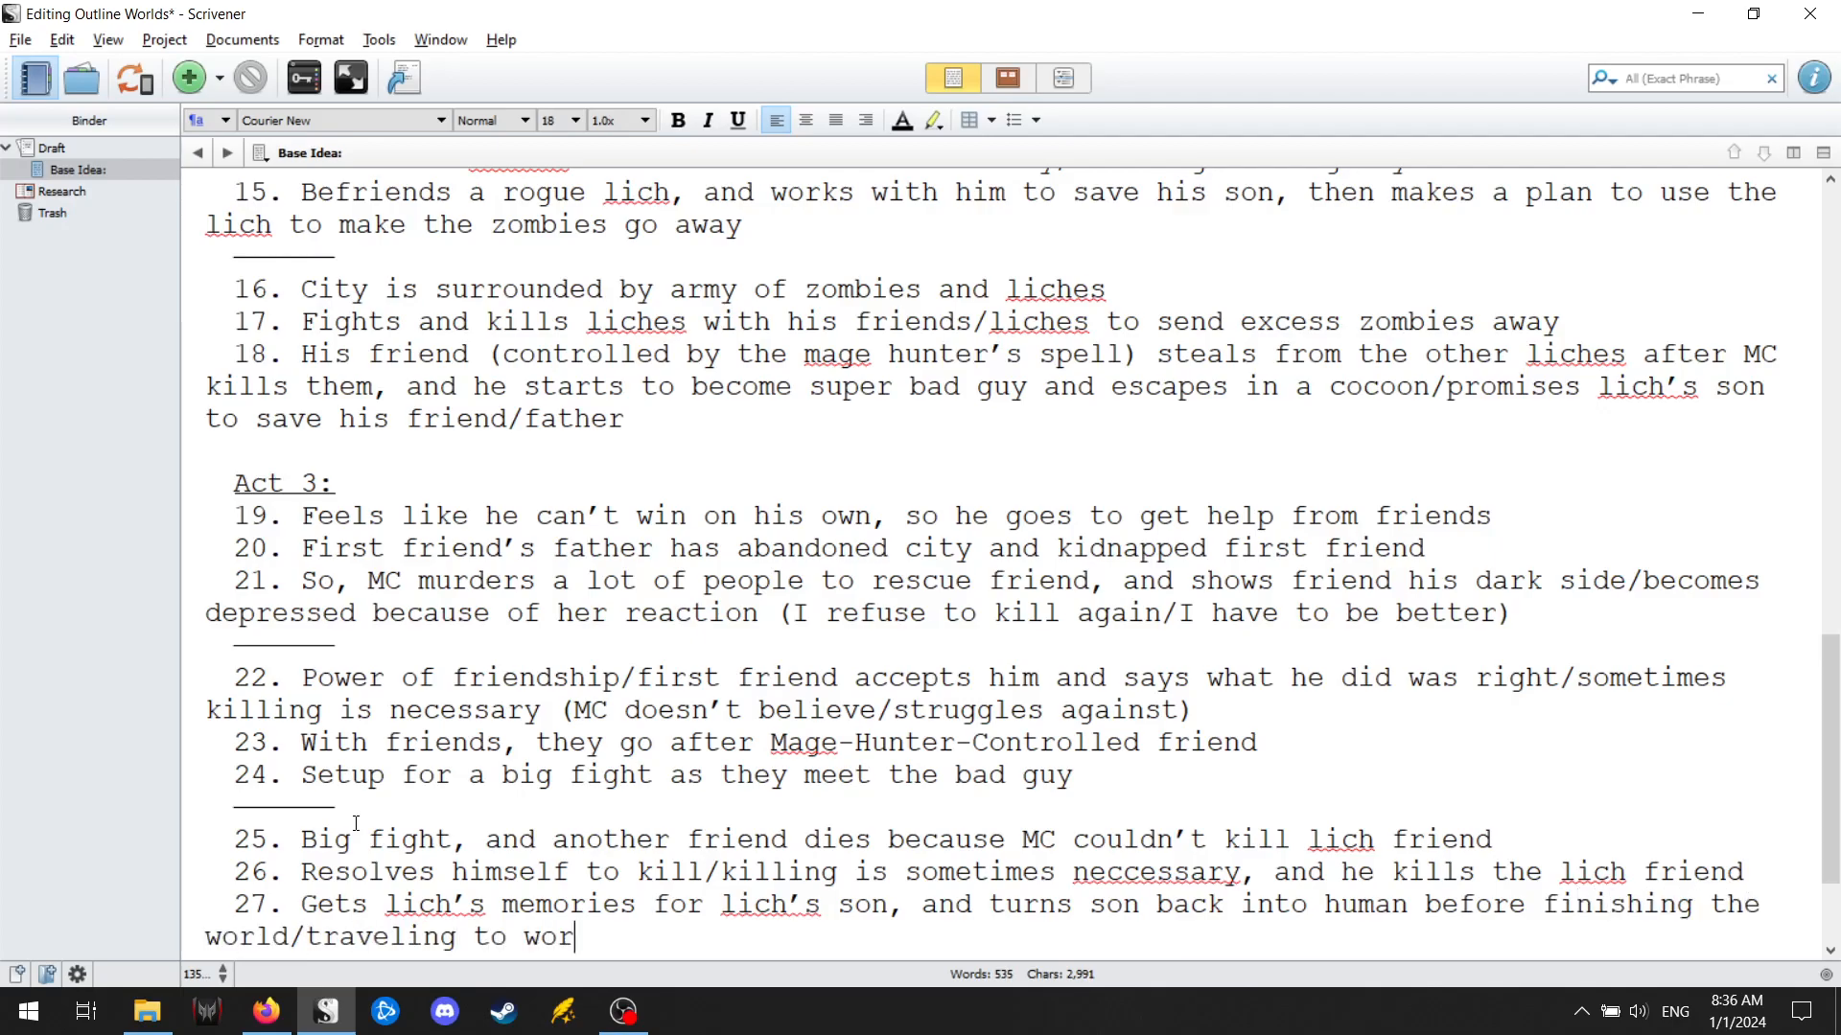
text(ld number 2/3.)
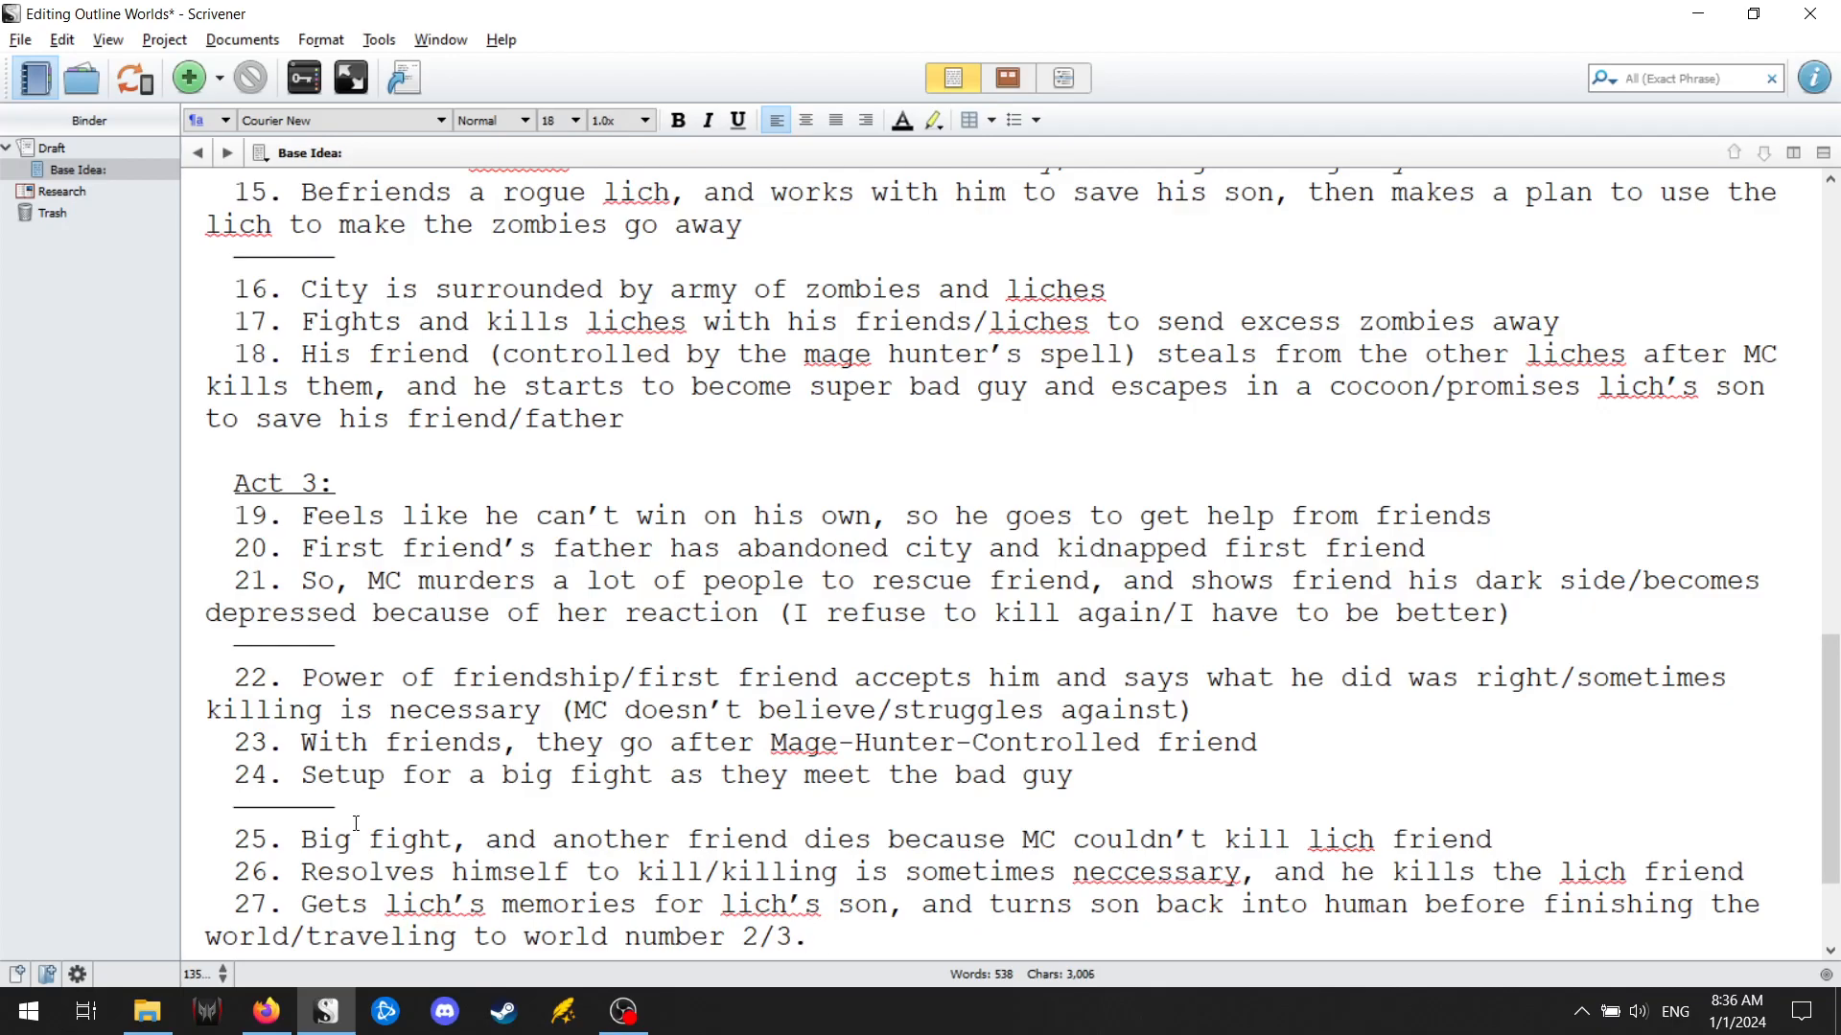
Remove the period at the end of point 27 and correct the misspelled "neccessary" in point 26 to "necessary".
key(BackSpace)
key(BackSpace)
right_click(1174, 876)
click(1294, 139)
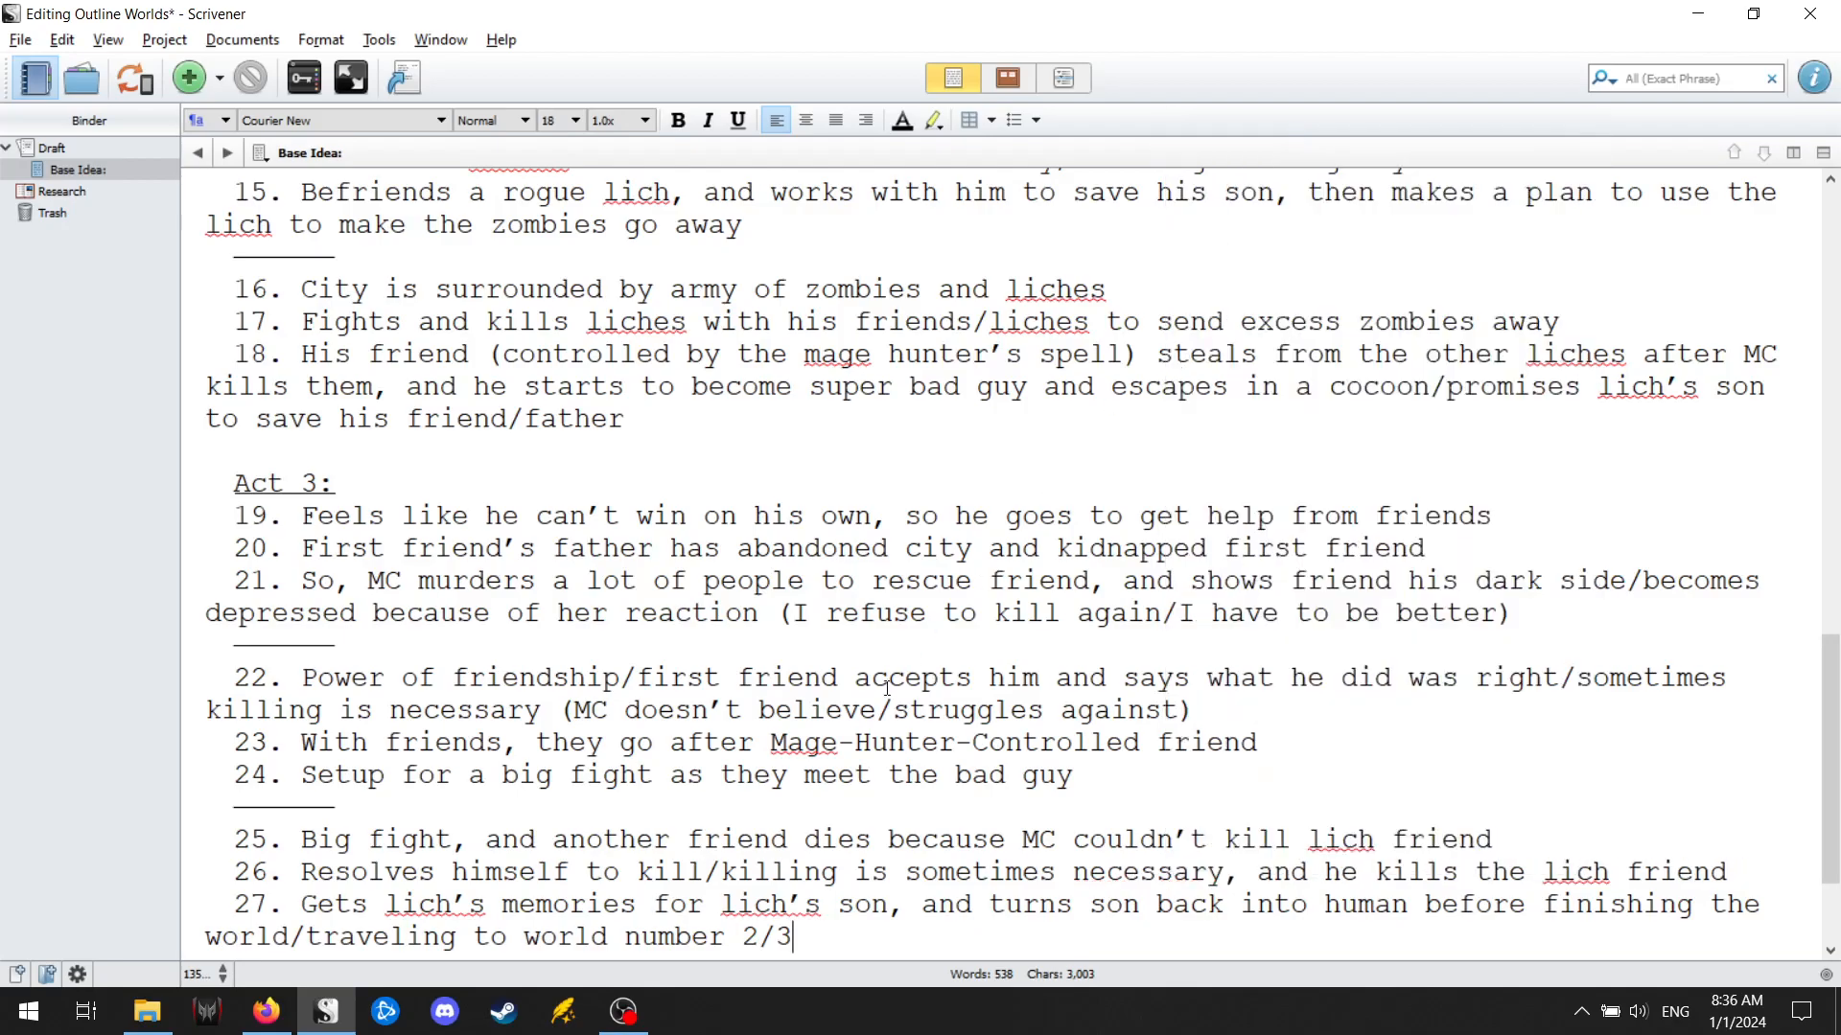
Review the whole twenty-seven-point plot, reading through the points of all three acts.
scroll(853, 717, down, 3)
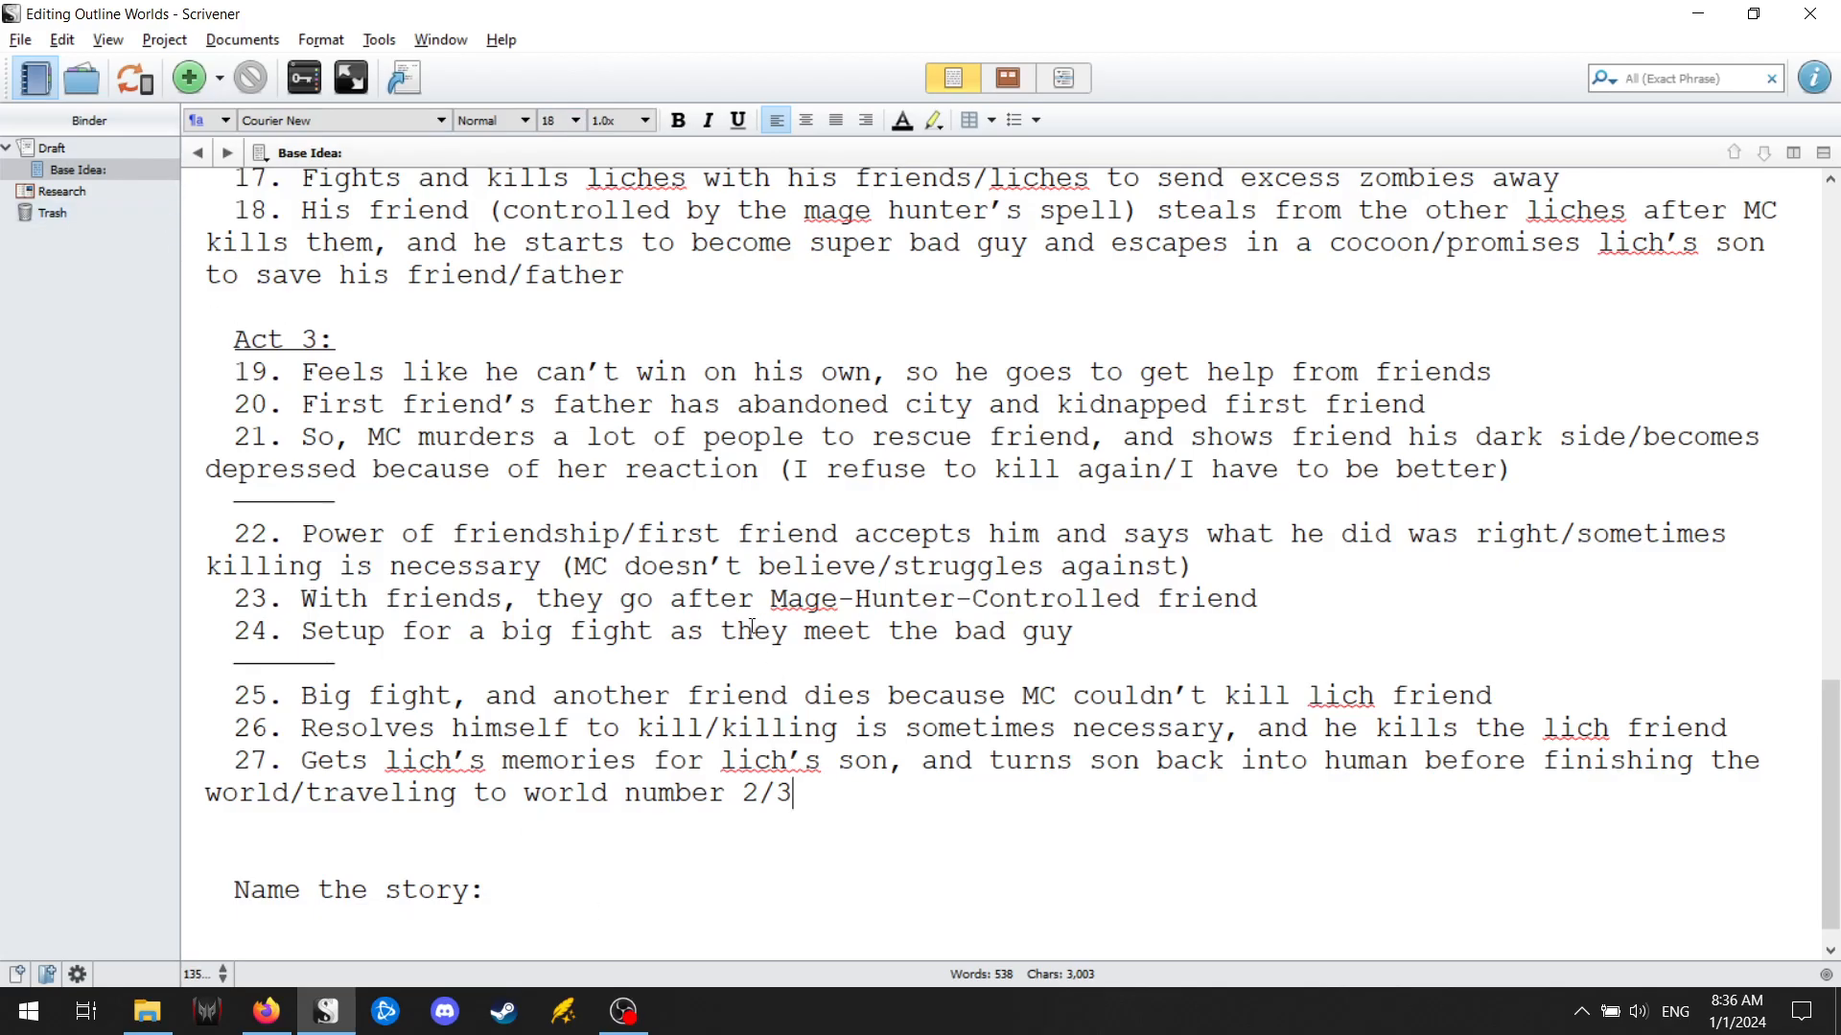
scroll(1222, 503, up, 3)
scroll(1102, 518, down, 3)
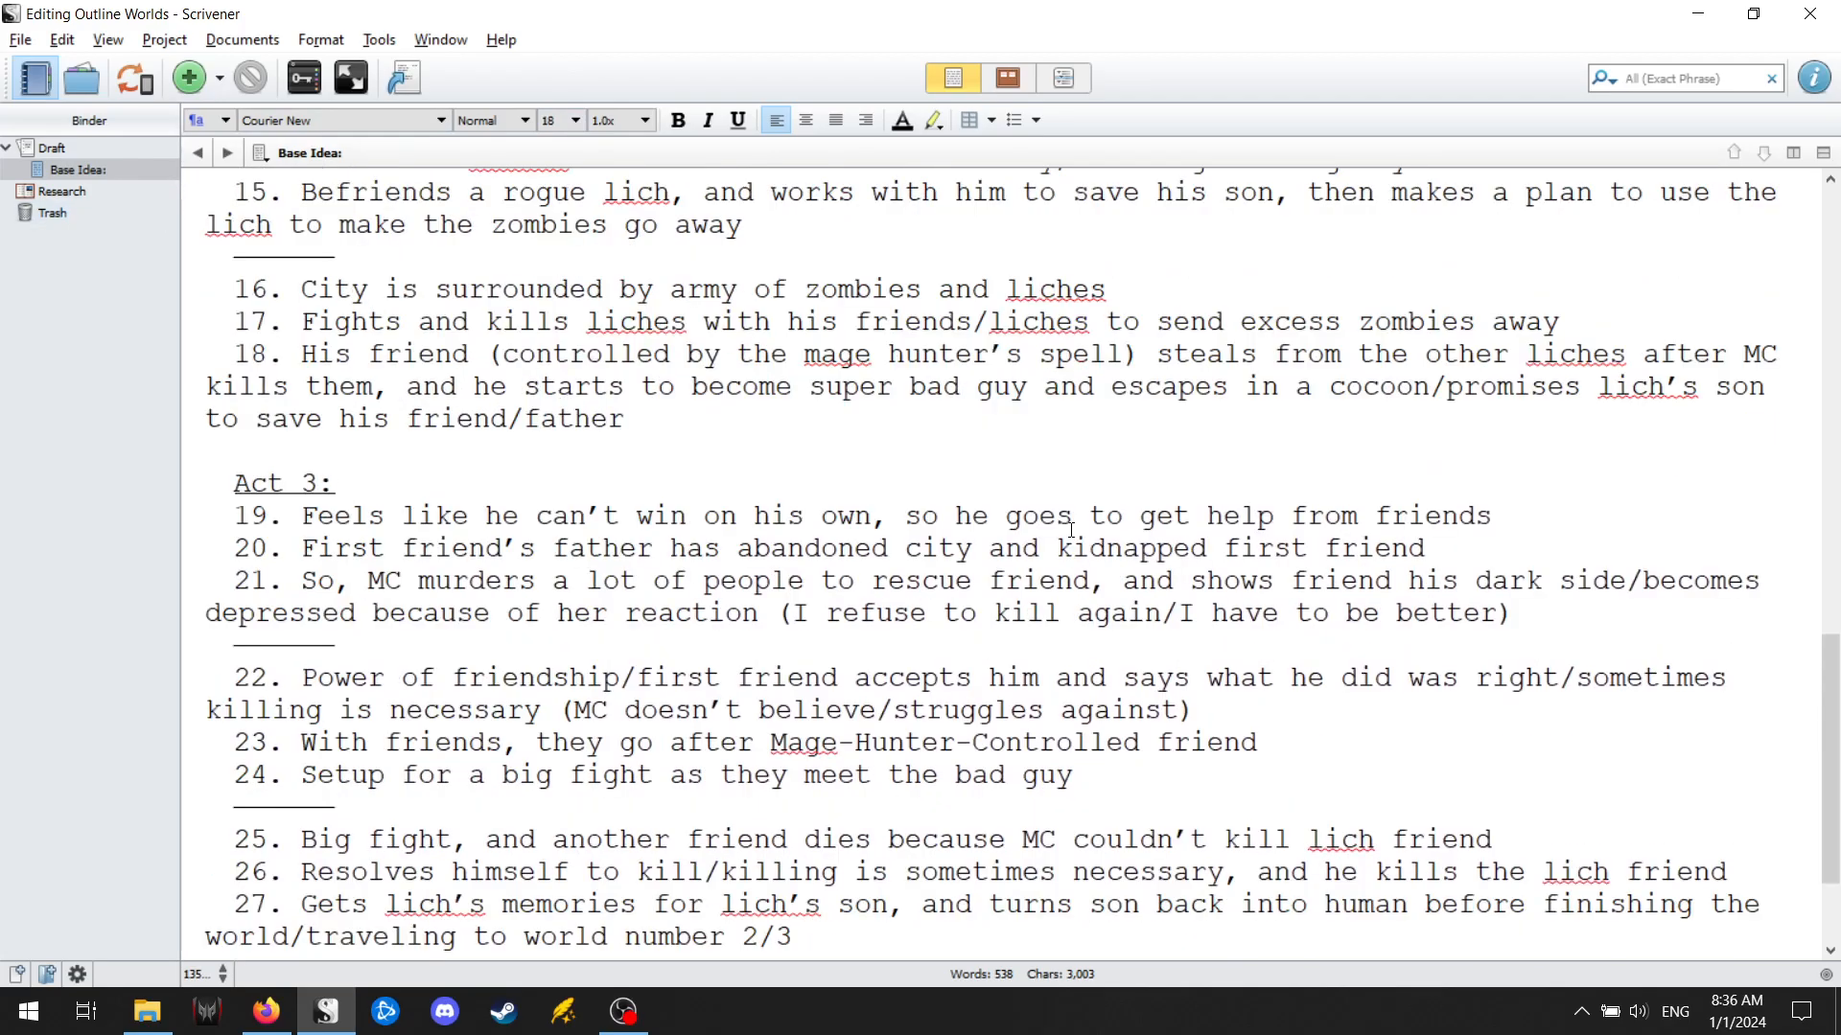
scroll(995, 537, up, 4)
scroll(995, 537, up, 5)
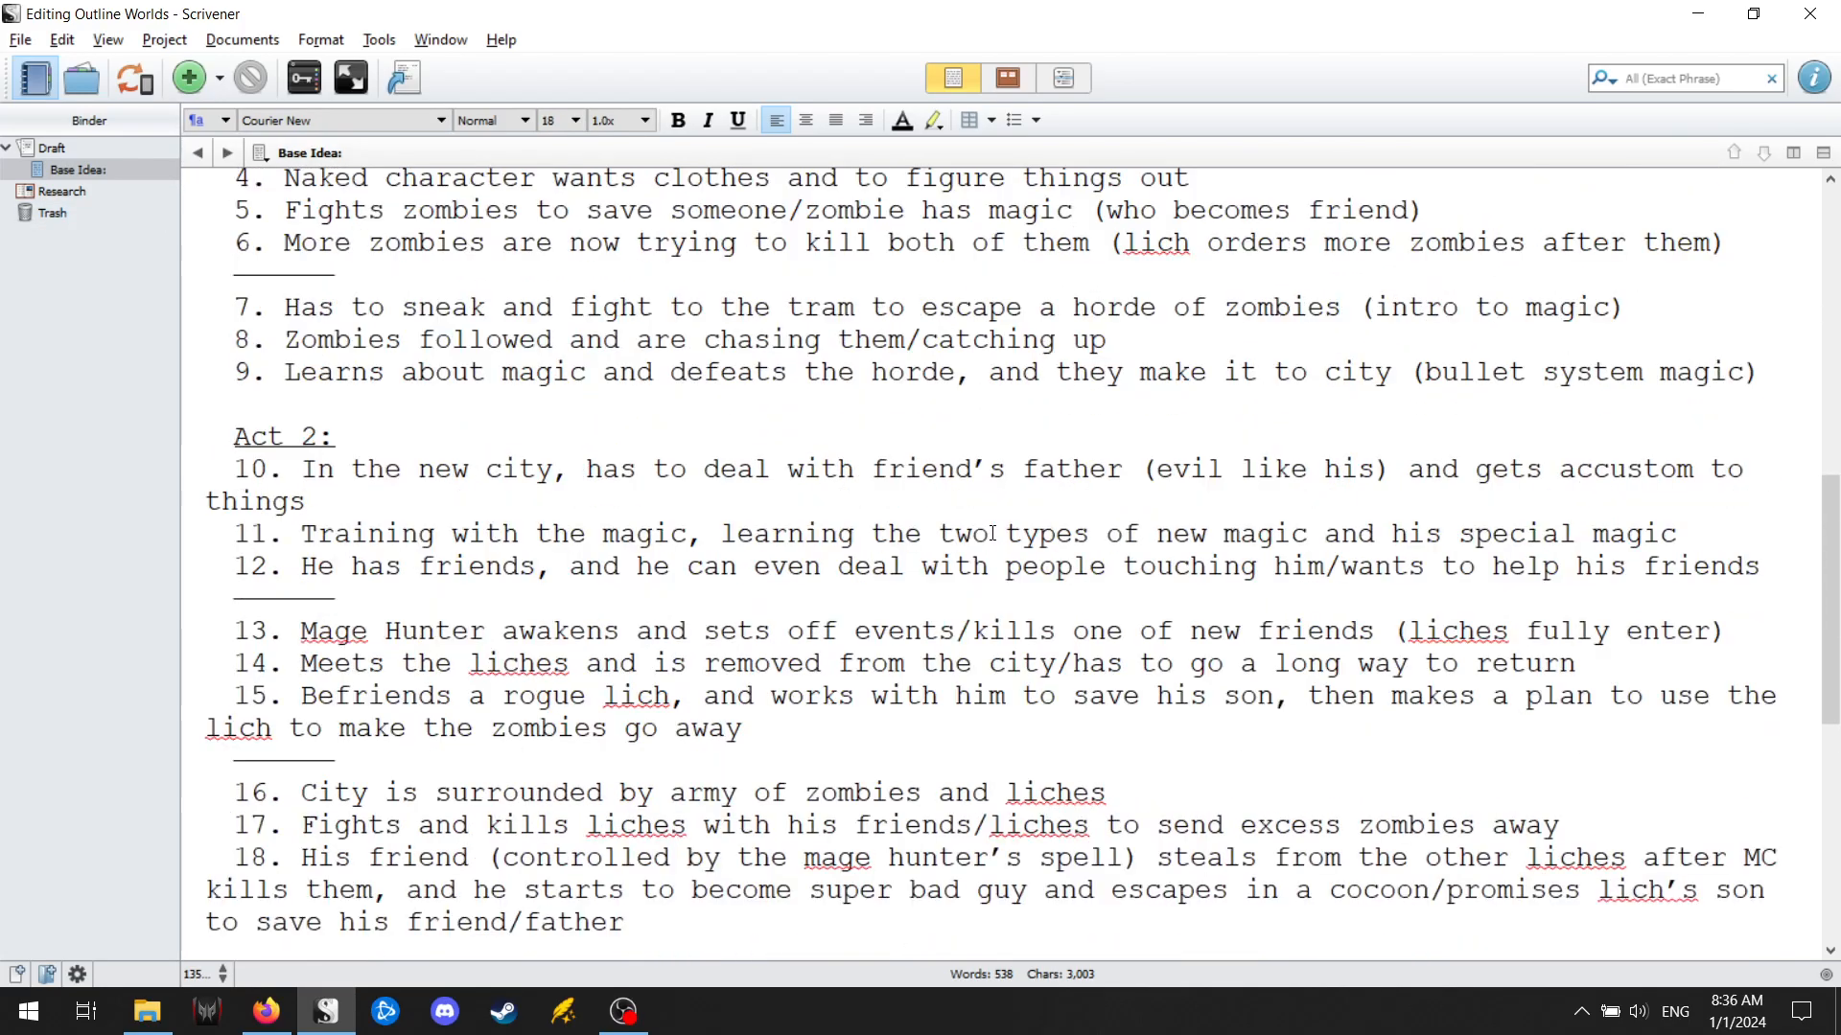
scroll(982, 536, up, 1)
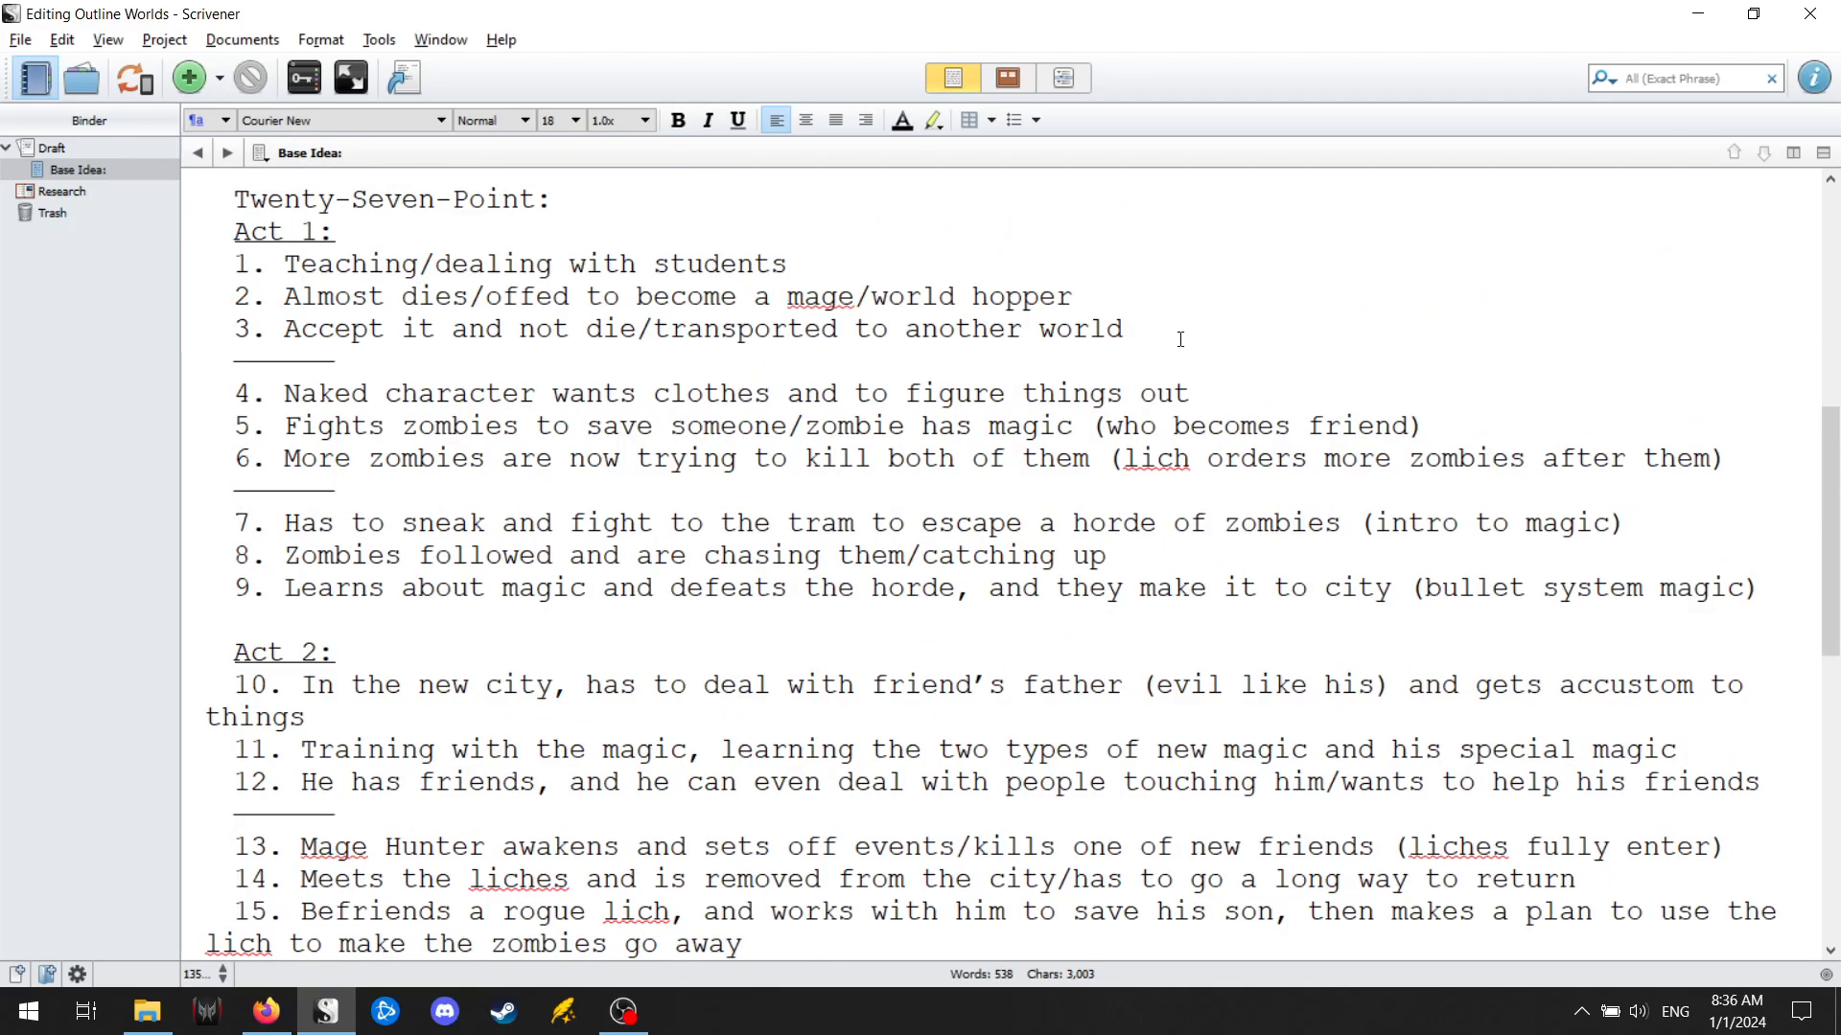
scroll(1384, 463, down, 2)
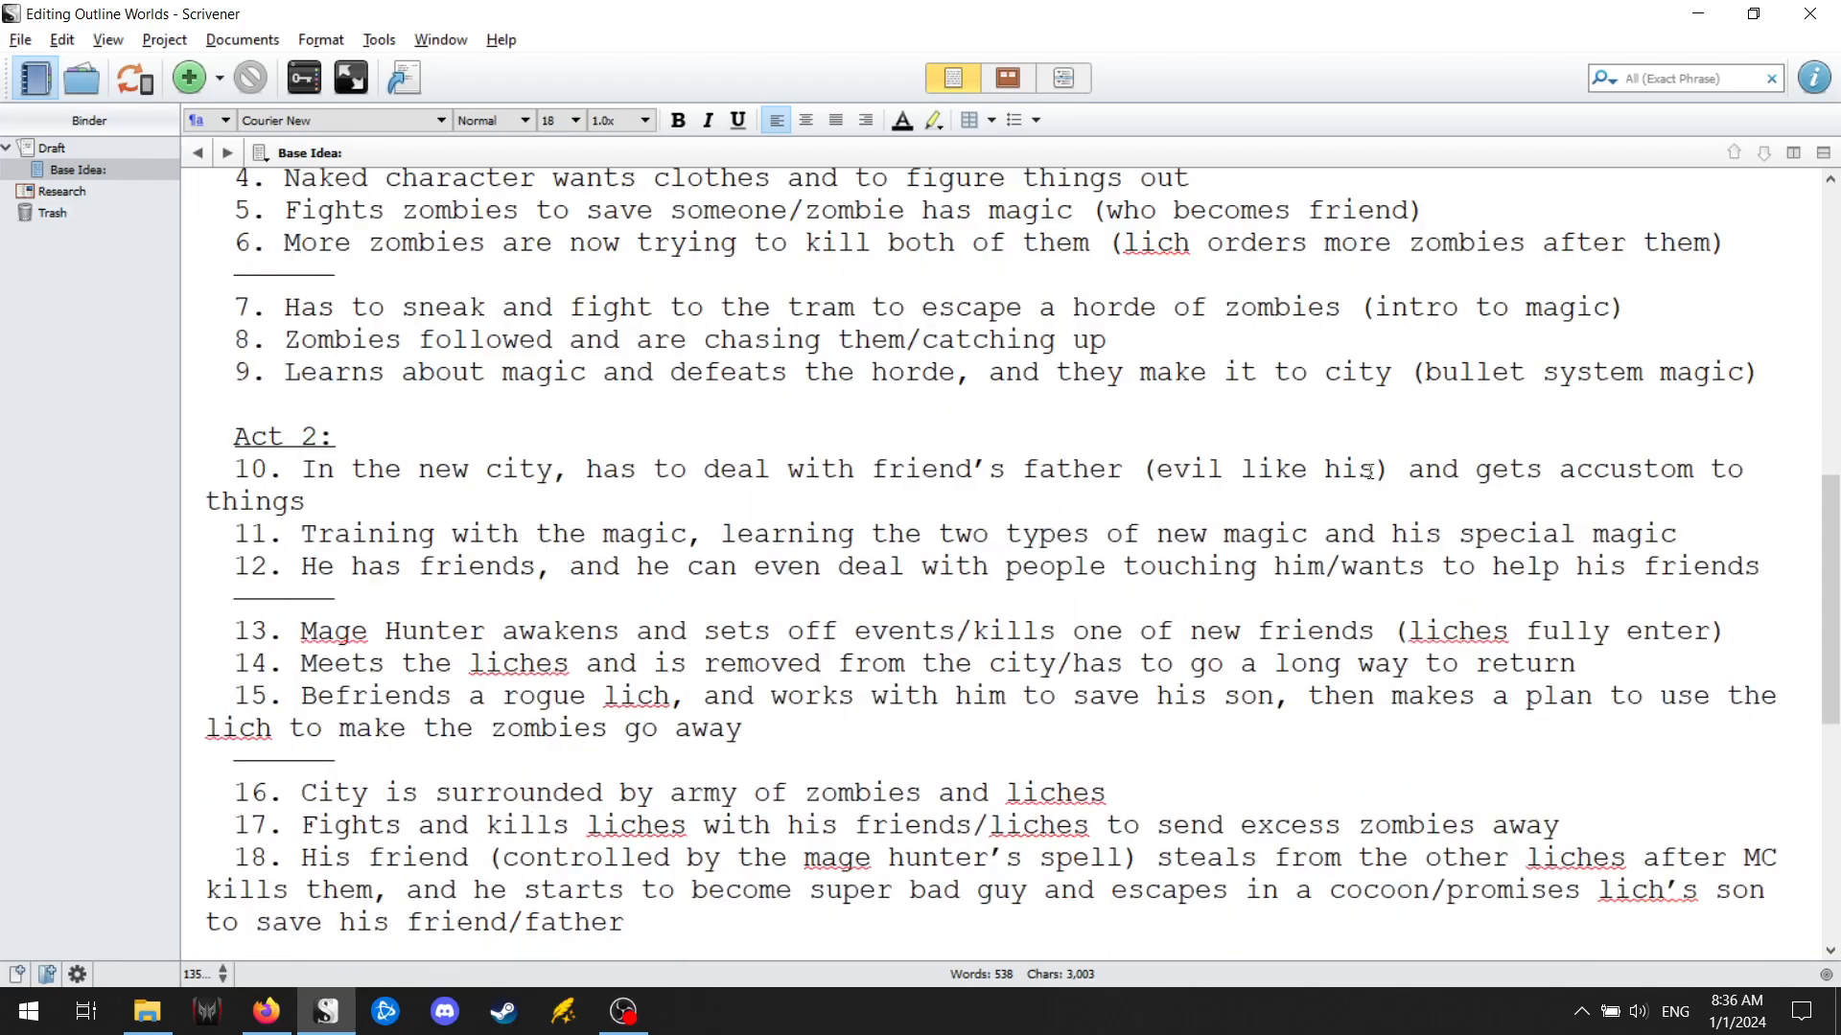
scroll(402, 630, down, 6)
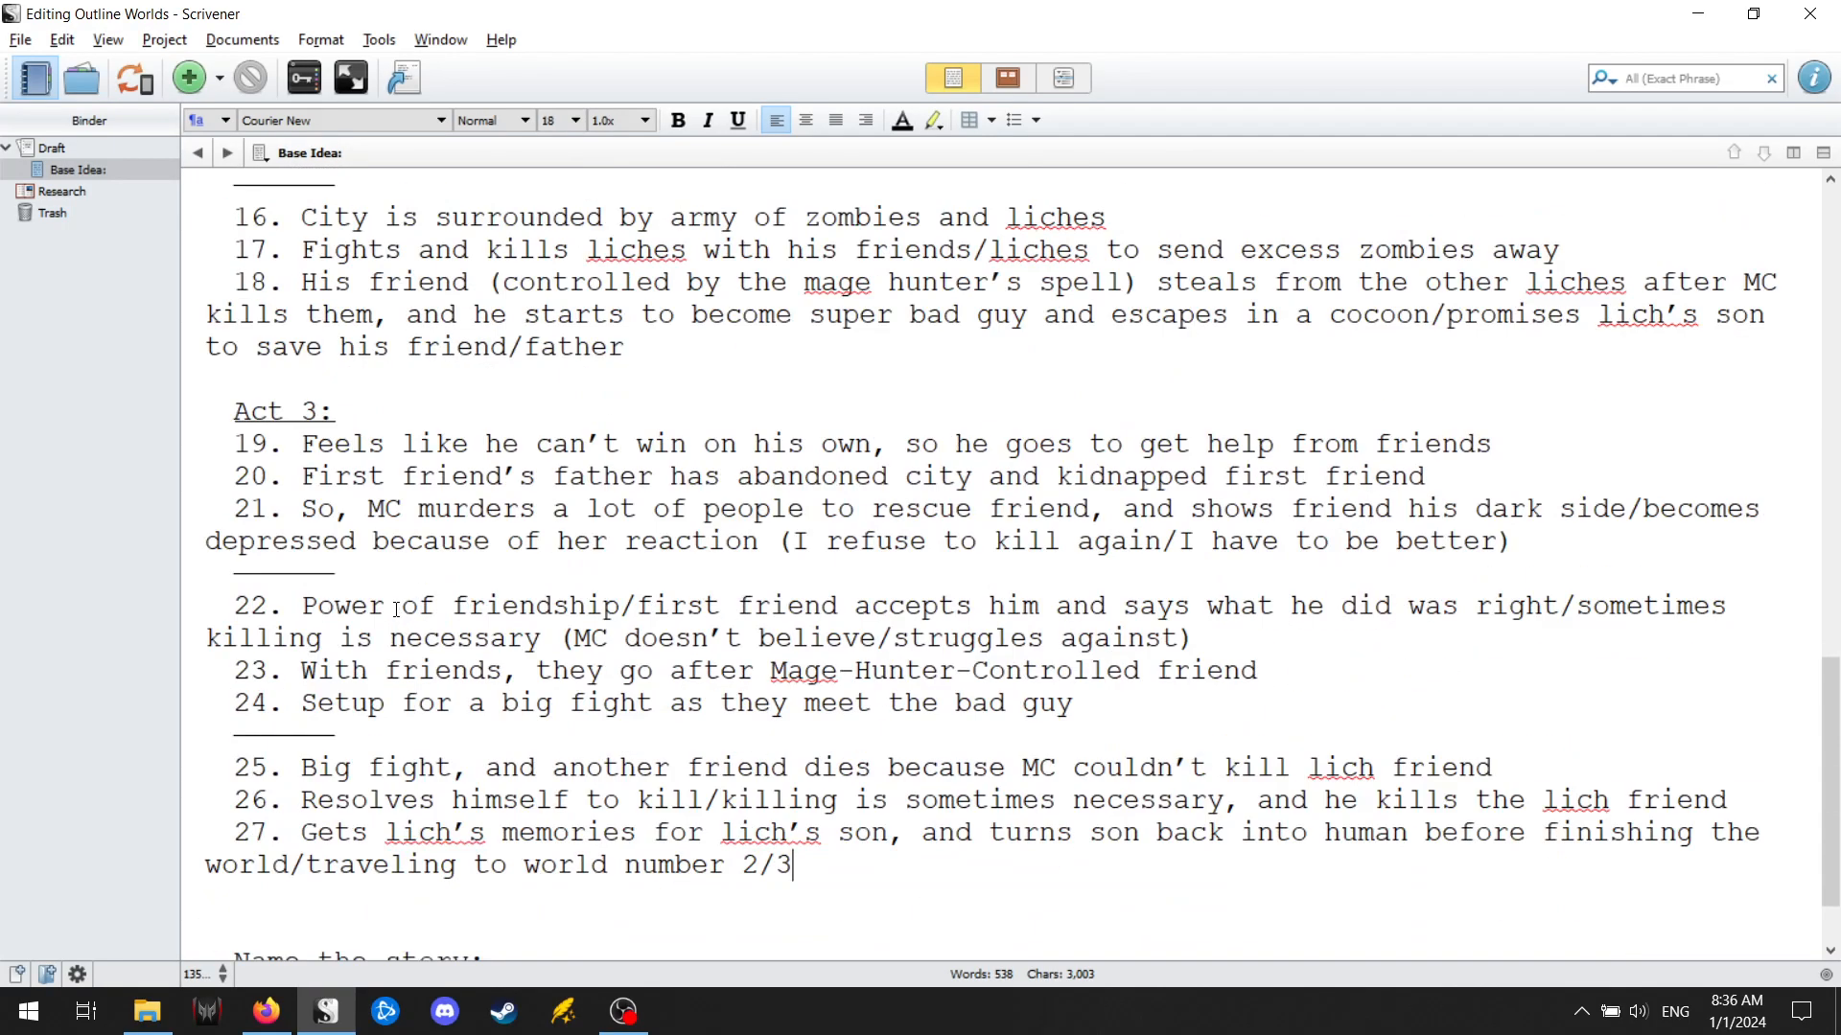
scroll(395, 611, down, 1)
scroll(402, 596, up, 6)
scroll(401, 596, down, 3)
scroll(402, 596, up, 7)
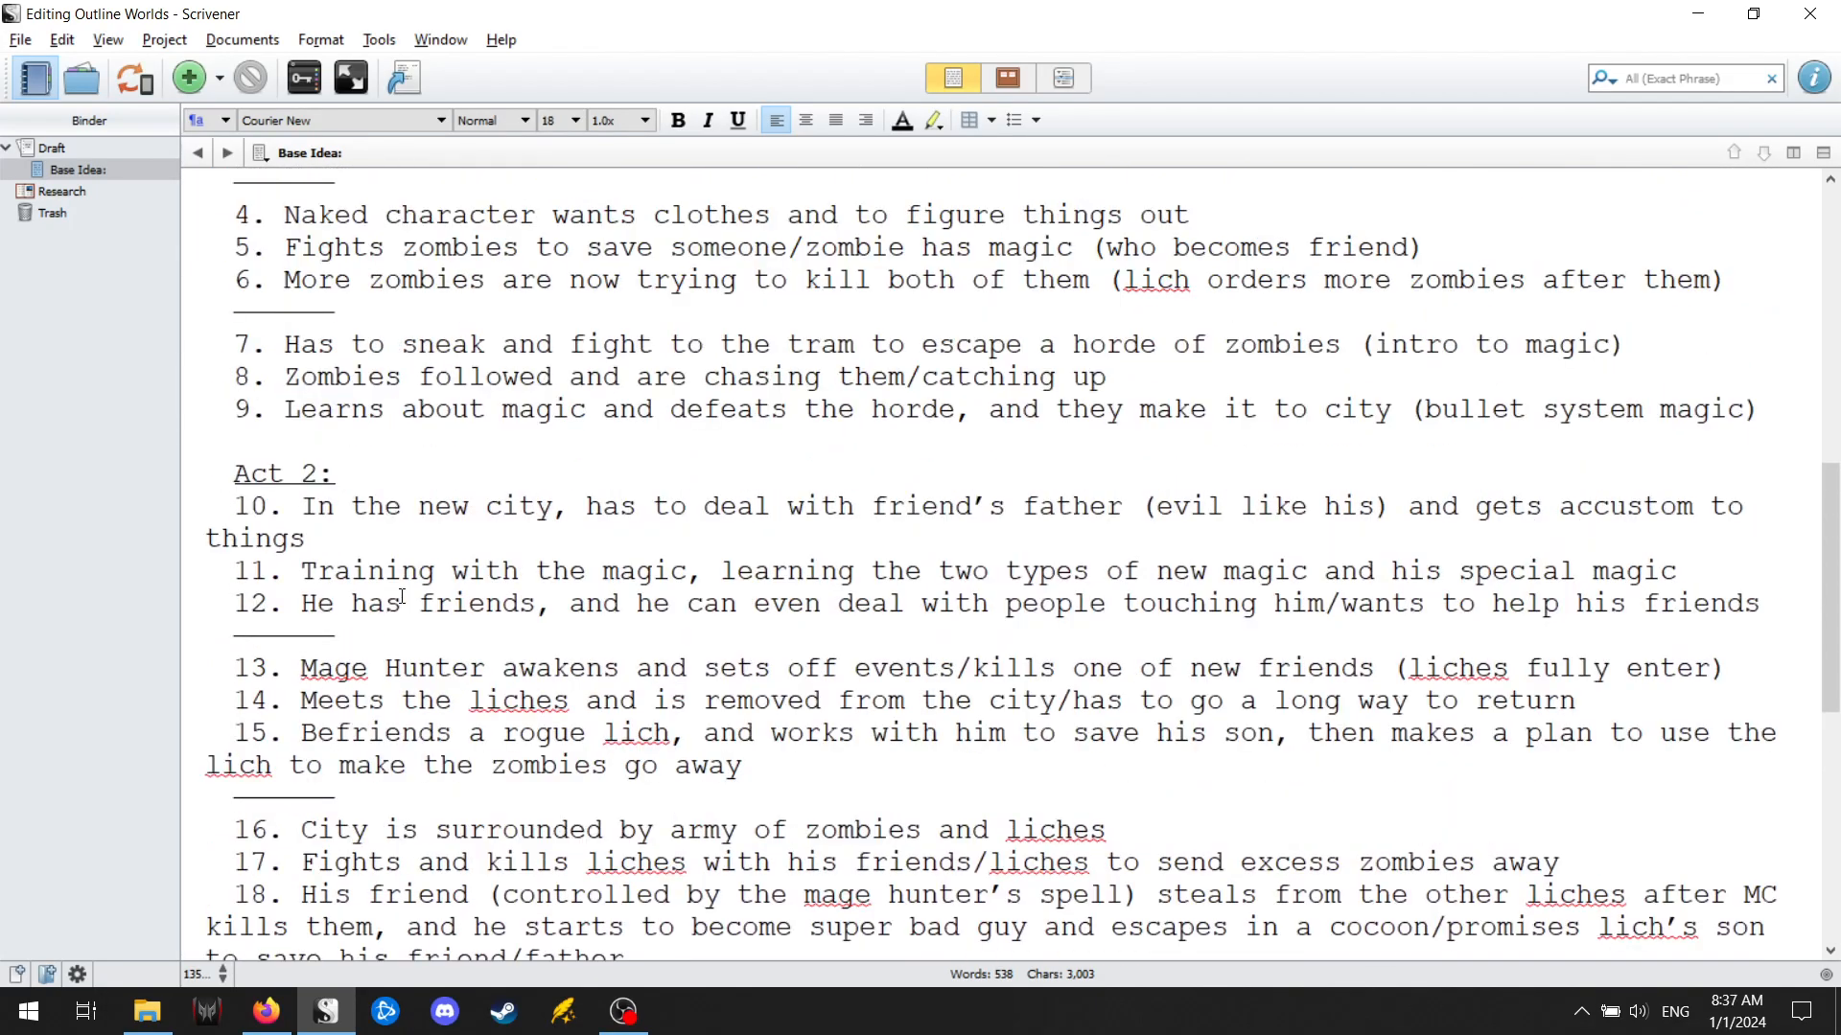
scroll(402, 597, up, 2)
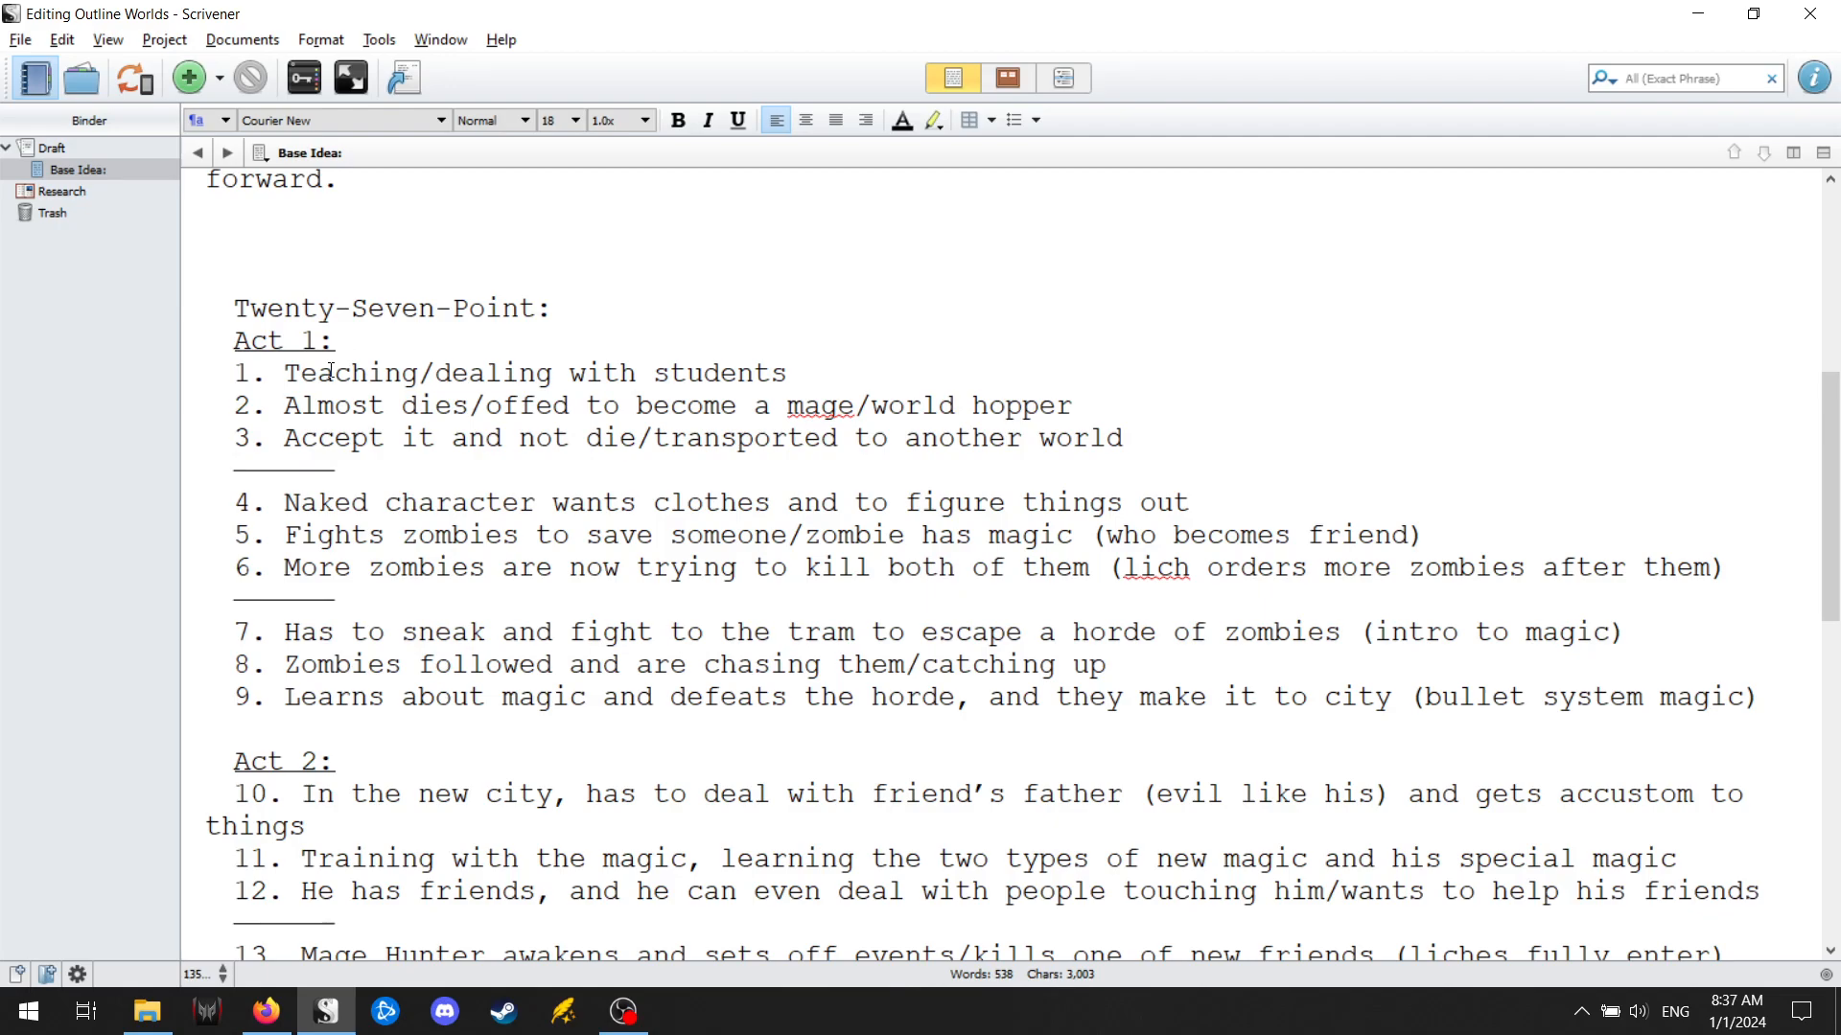
scroll(350, 403, down, 8)
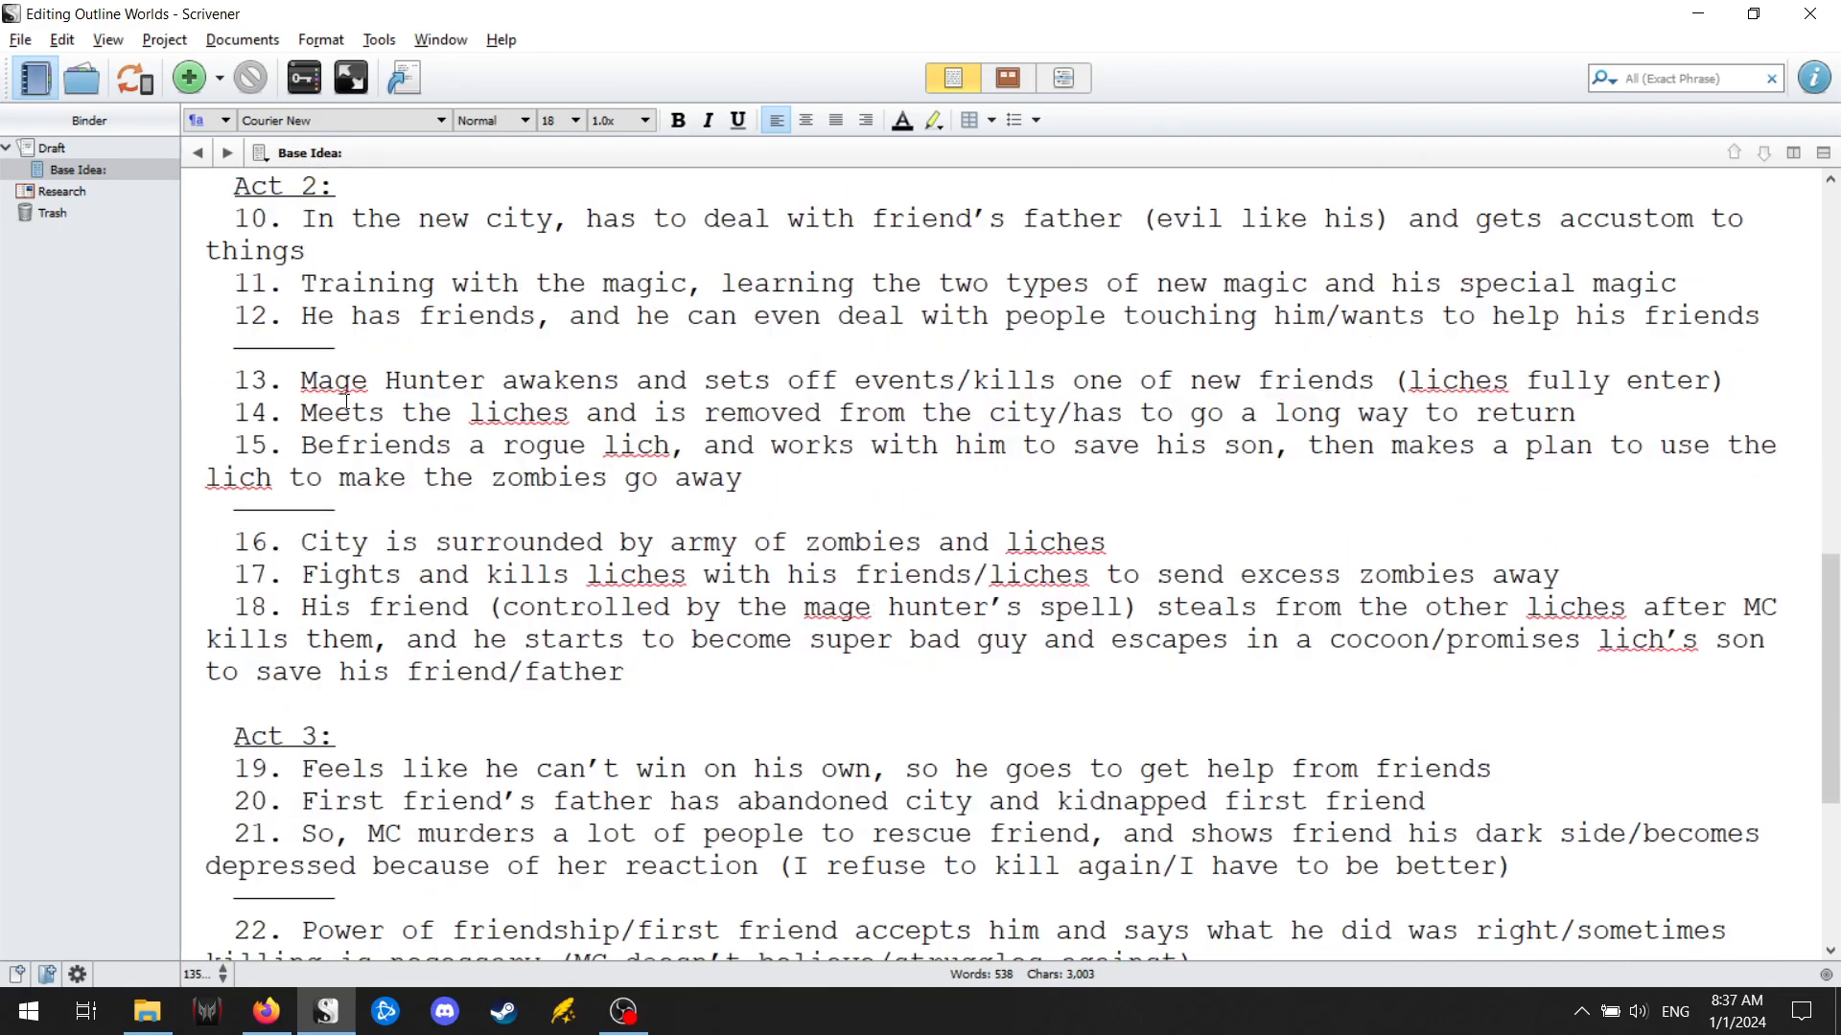
scroll(355, 806, down, 3)
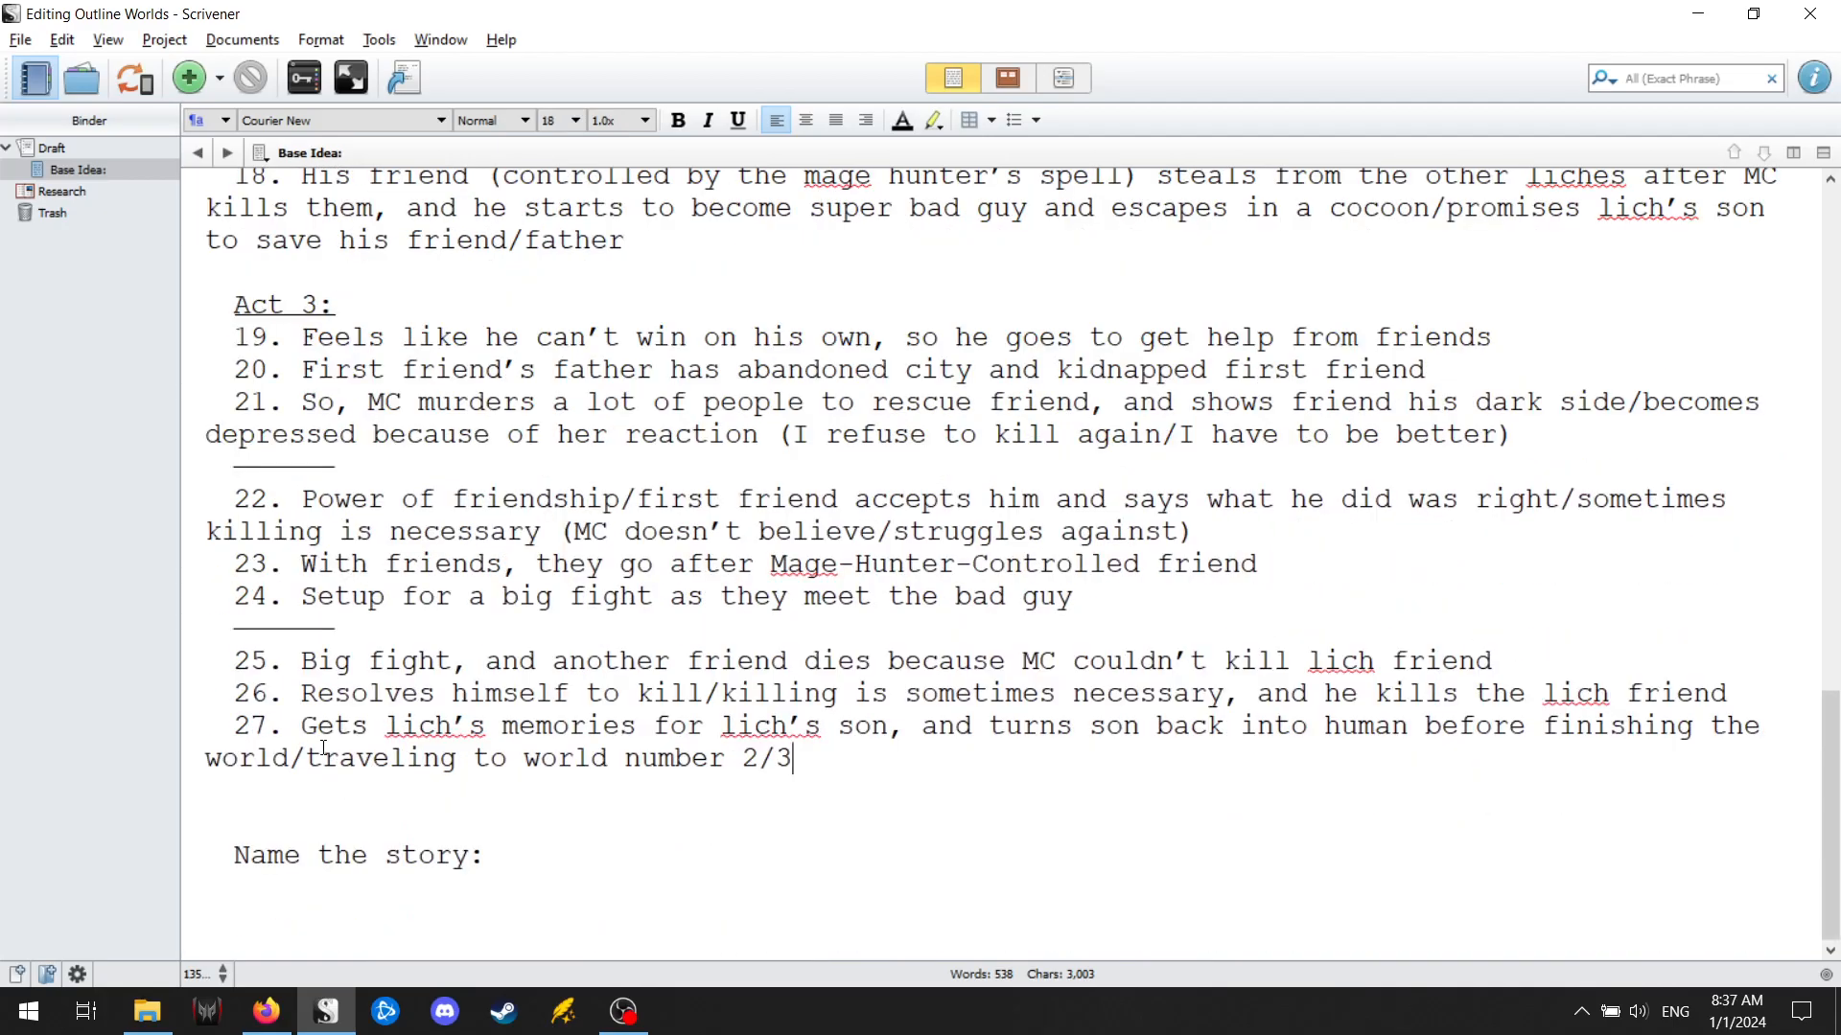
scroll(326, 671, up, 8)
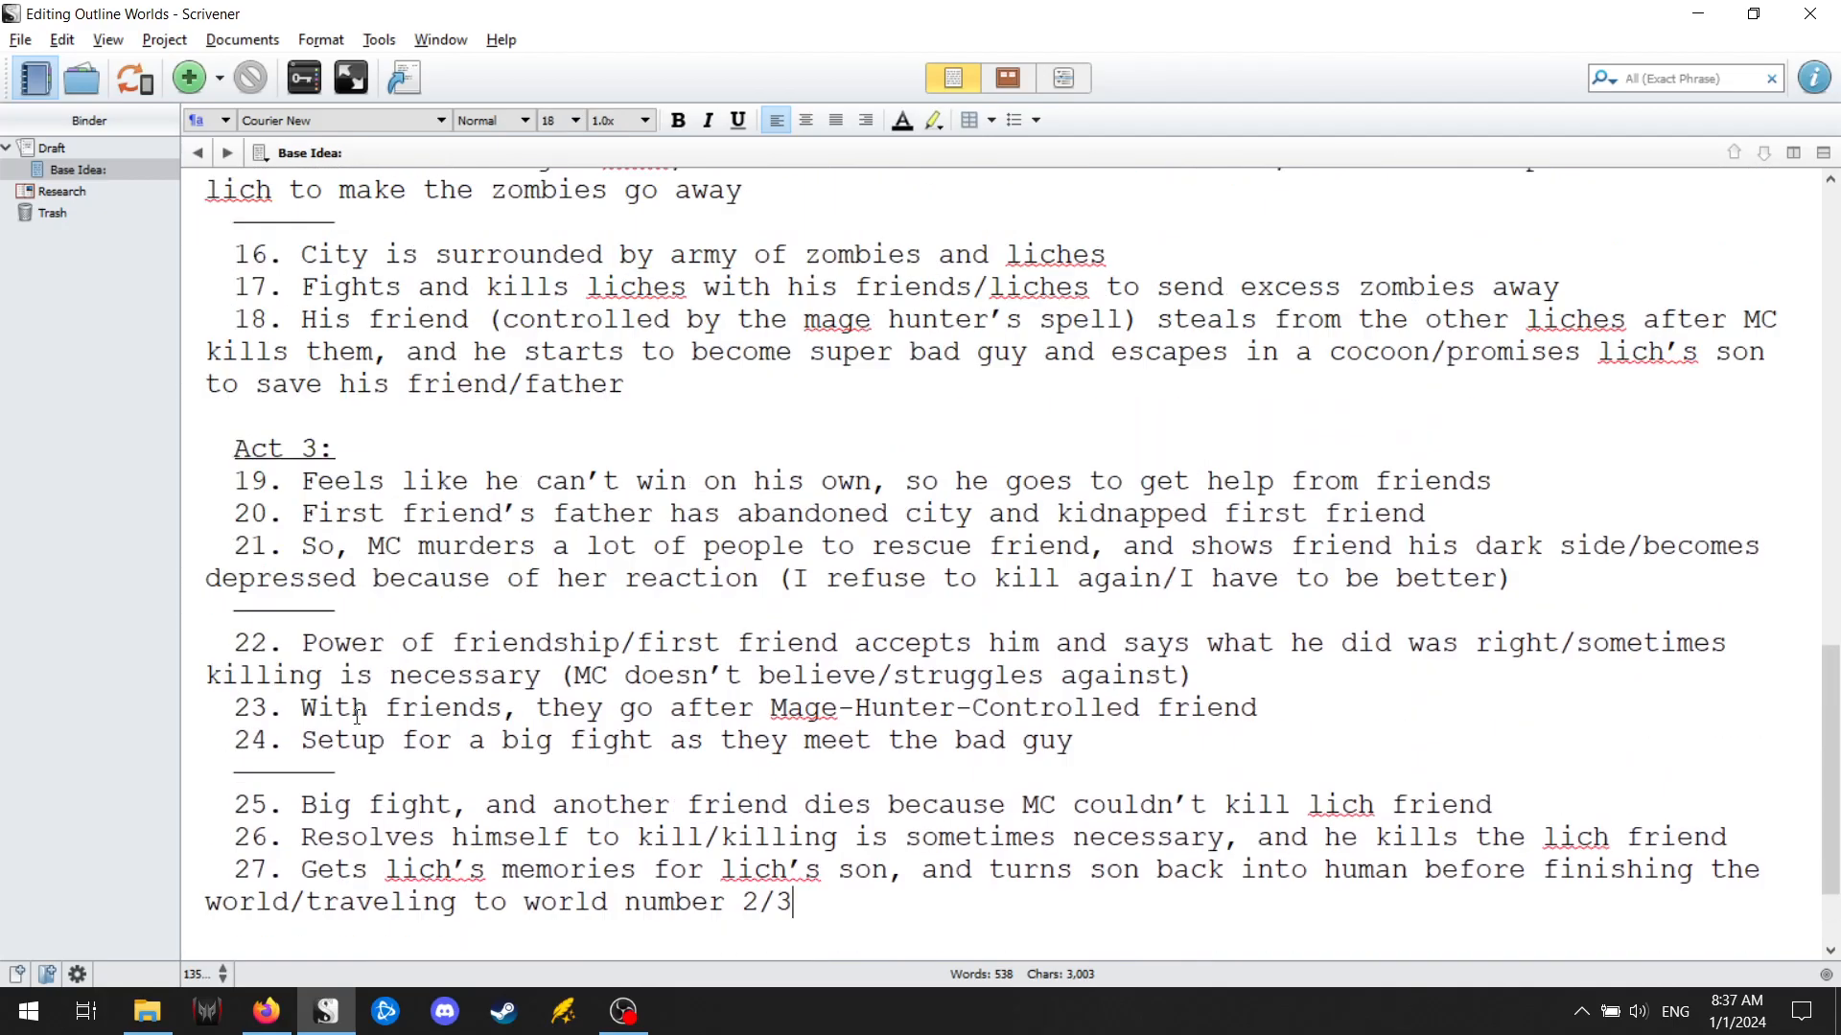
scroll(355, 714, up, 6)
scroll(355, 650, down, 9)
scroll(354, 650, down, 5)
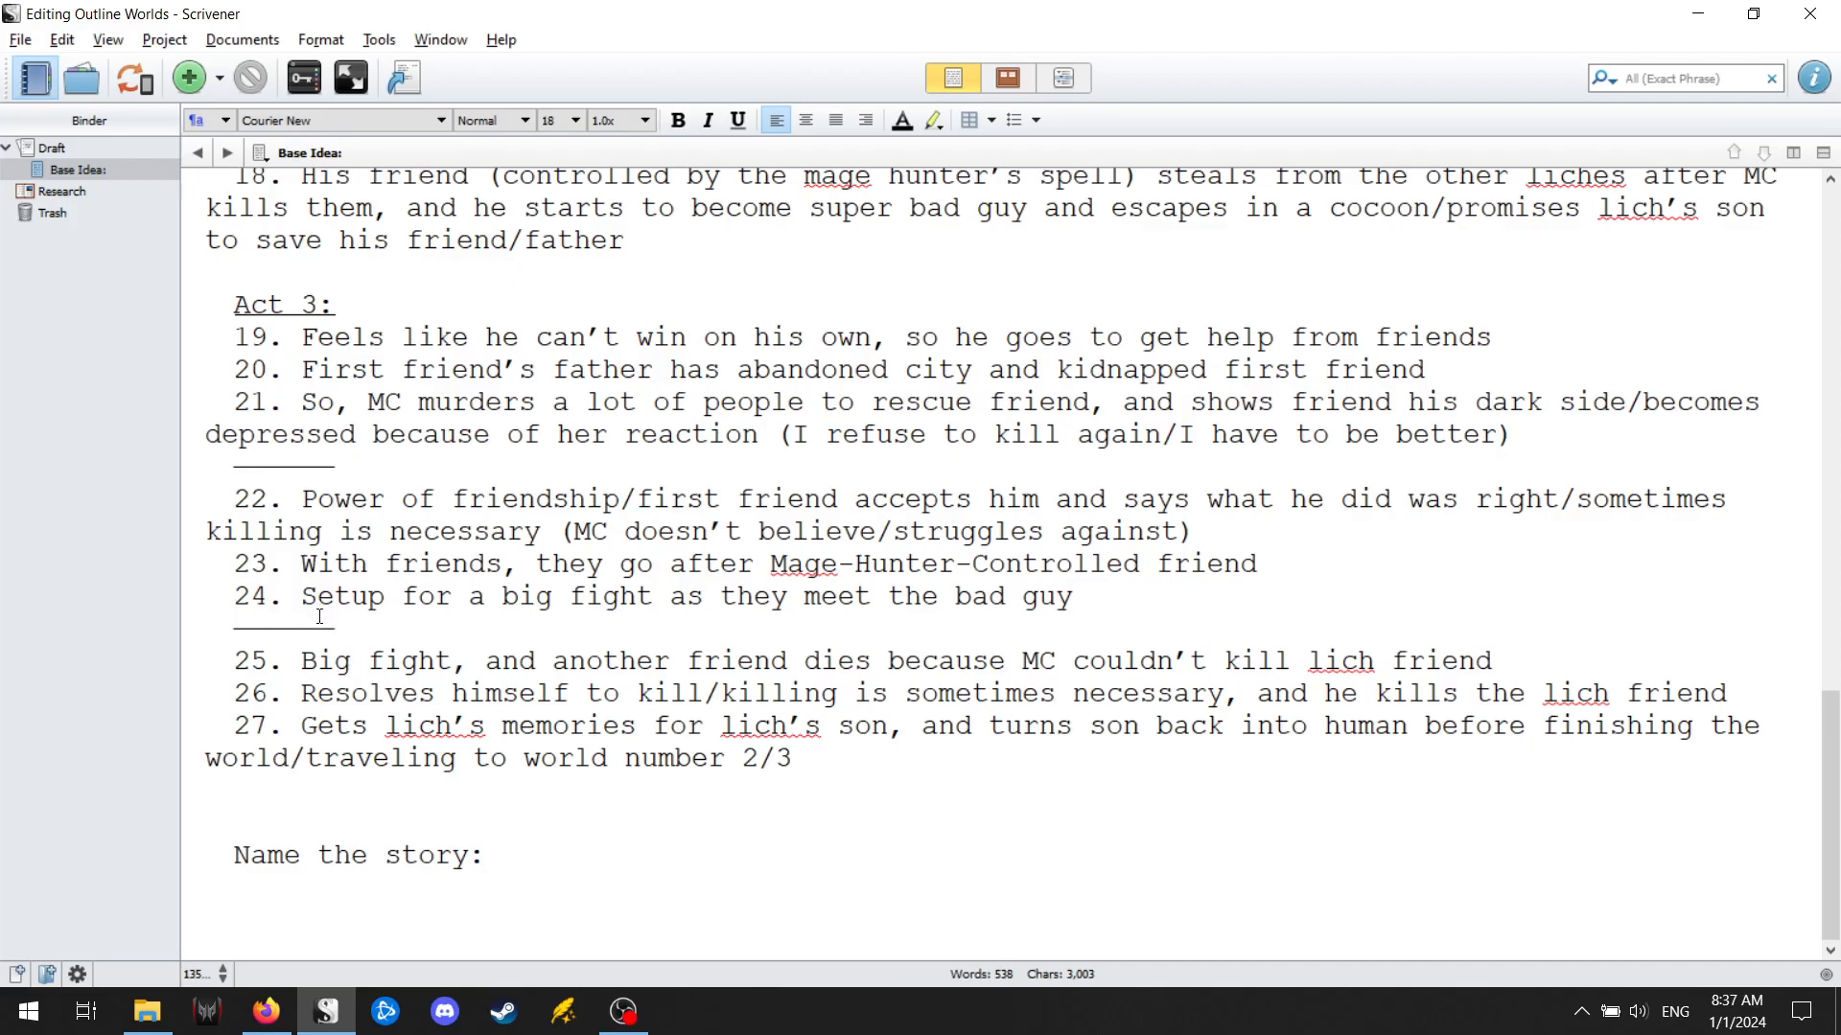
scroll(319, 616, up, 6)
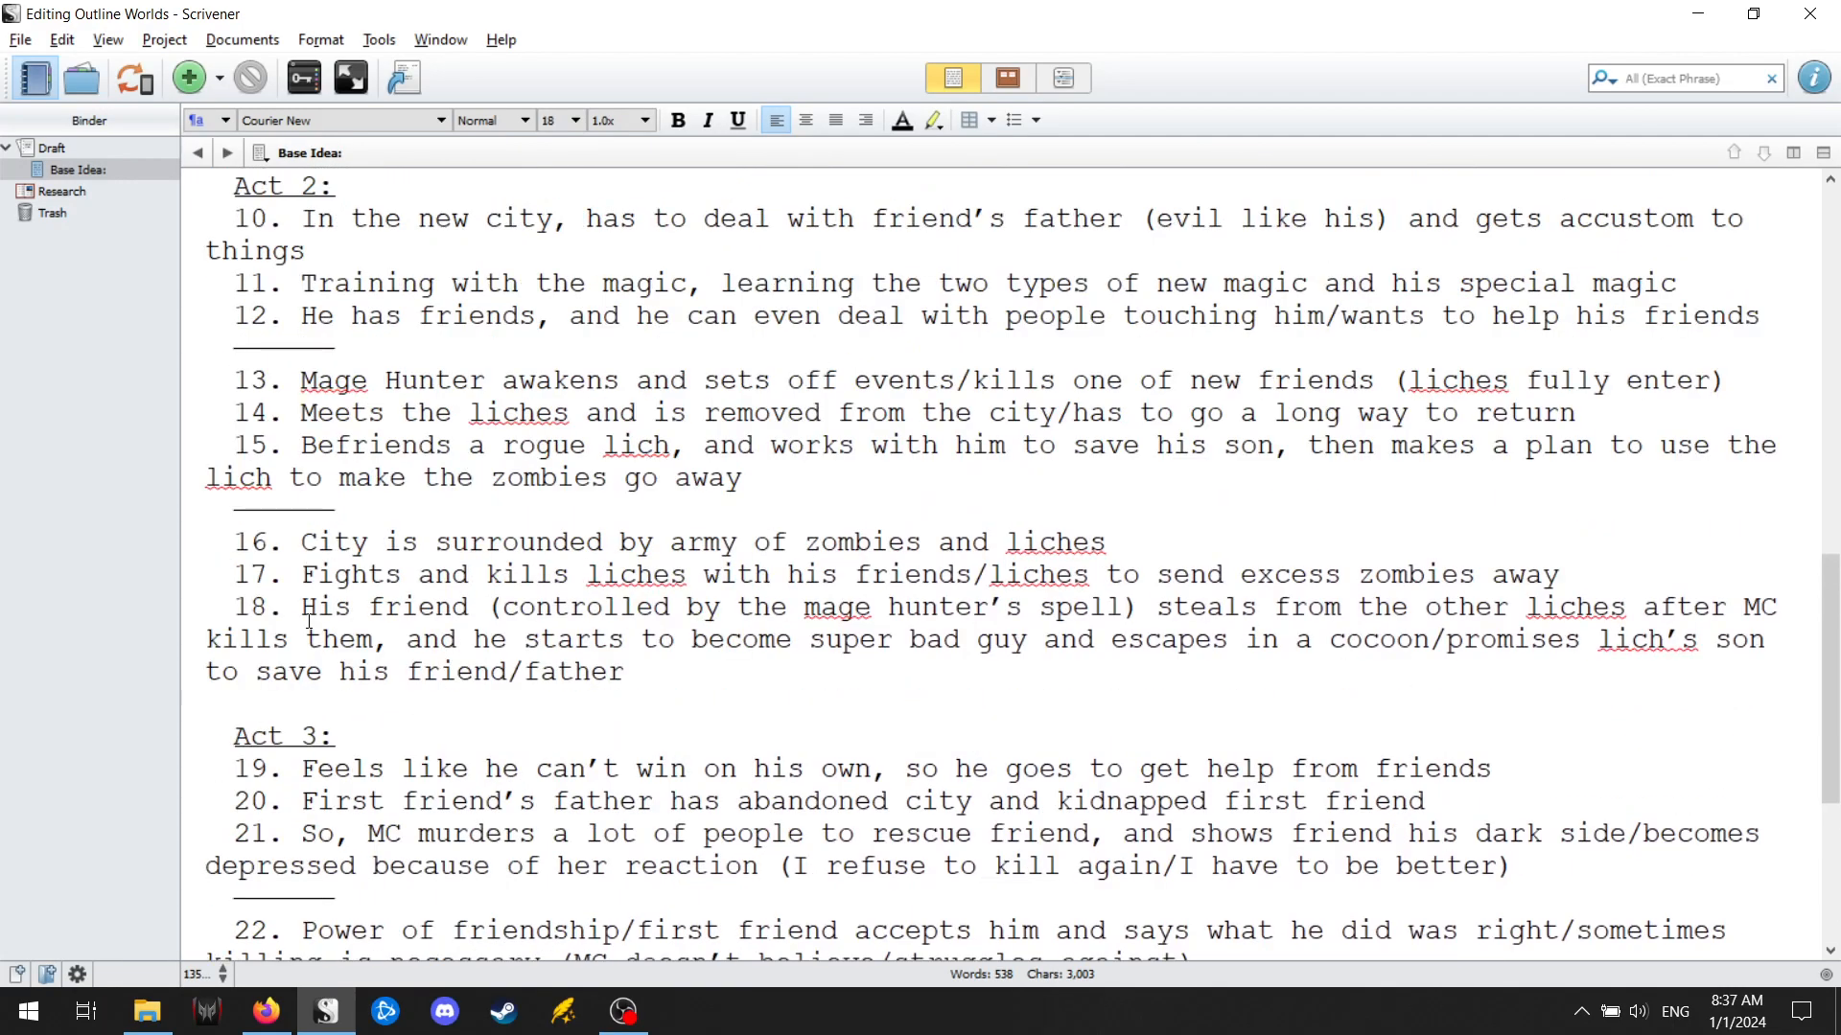
scroll(308, 621, up, 7)
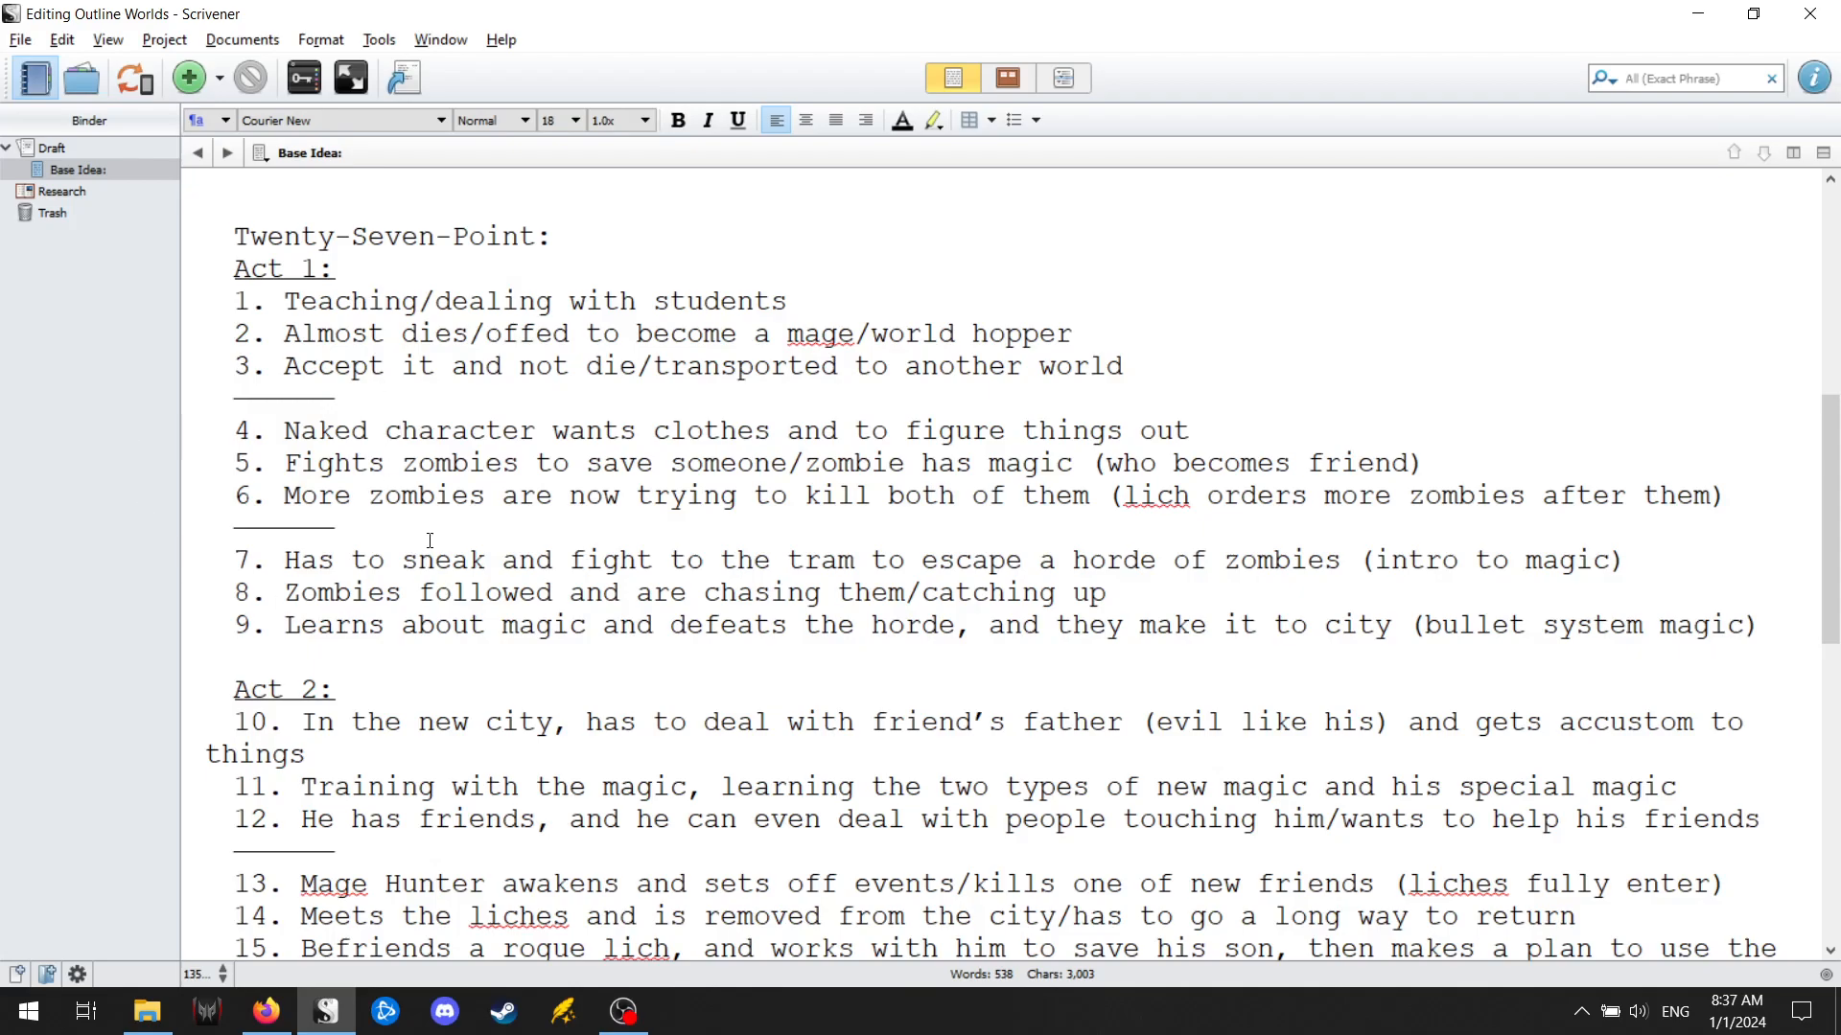
scroll(437, 559, down, 5)
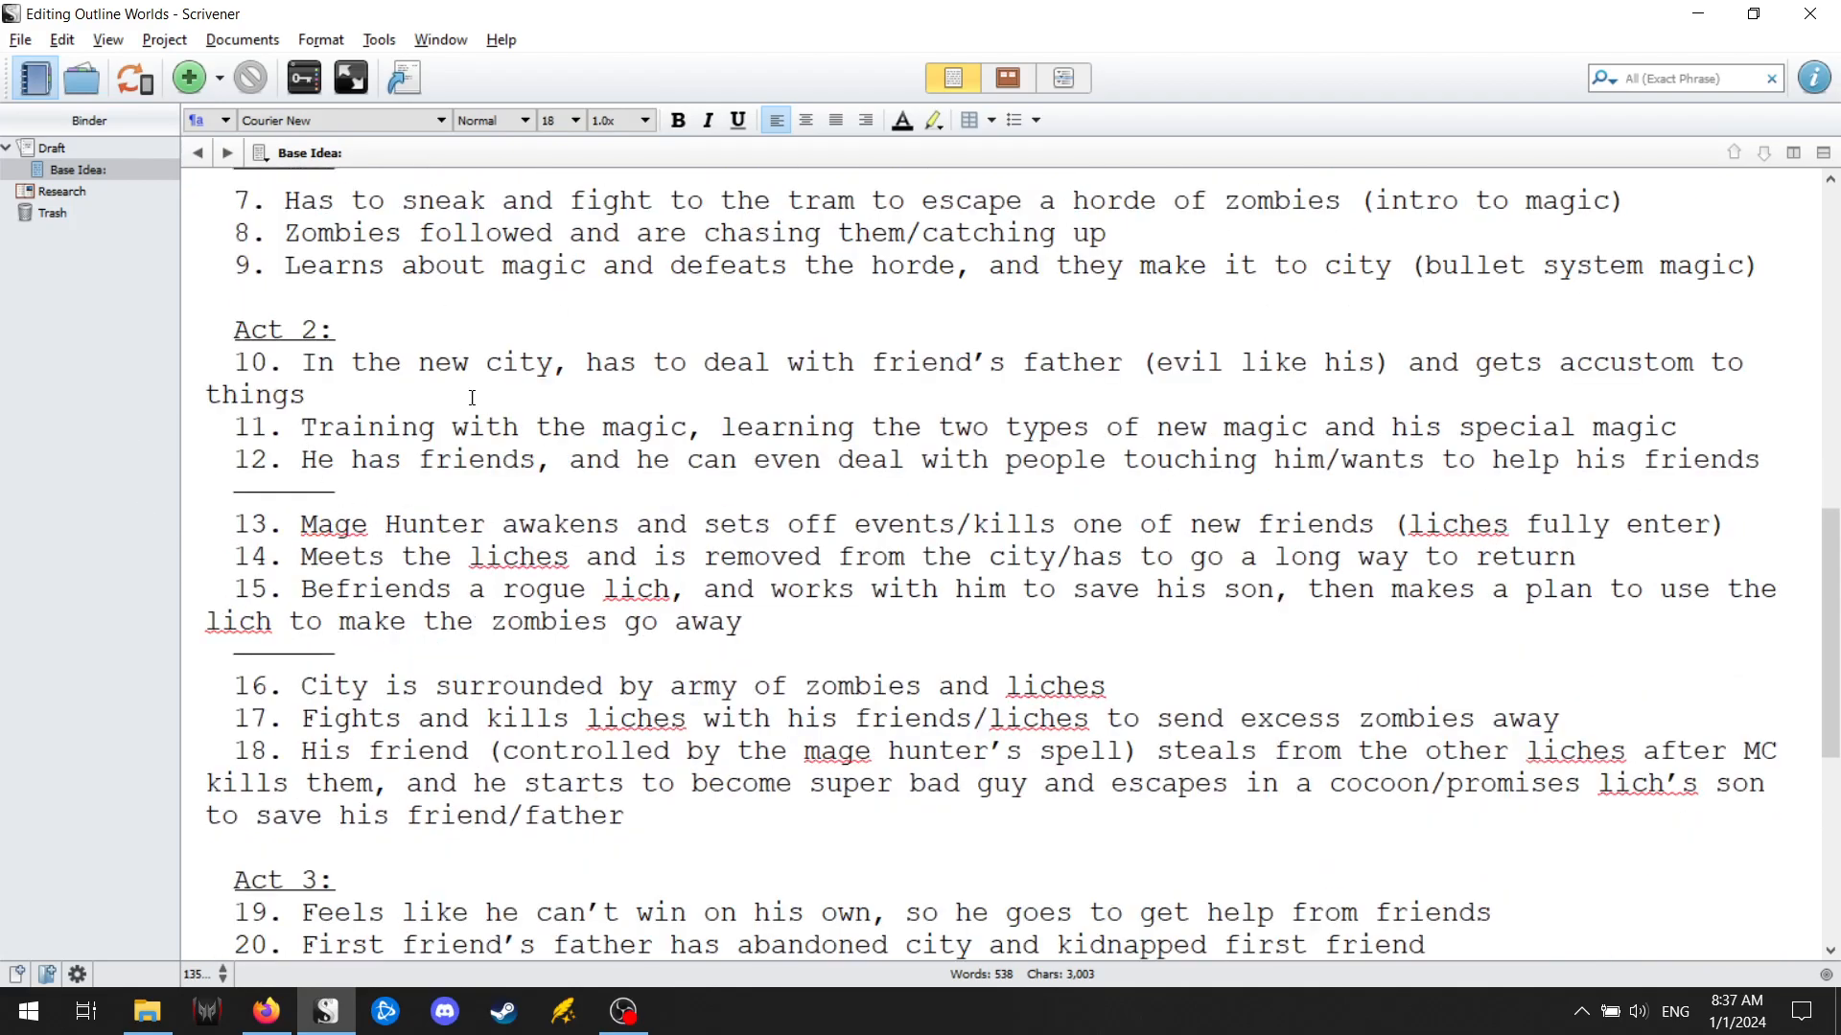
Examine how point 9 of Act 1 leads into points 10 to 15 of Act 2, highlighting the passages under review.
drag(230, 365, 789, 616)
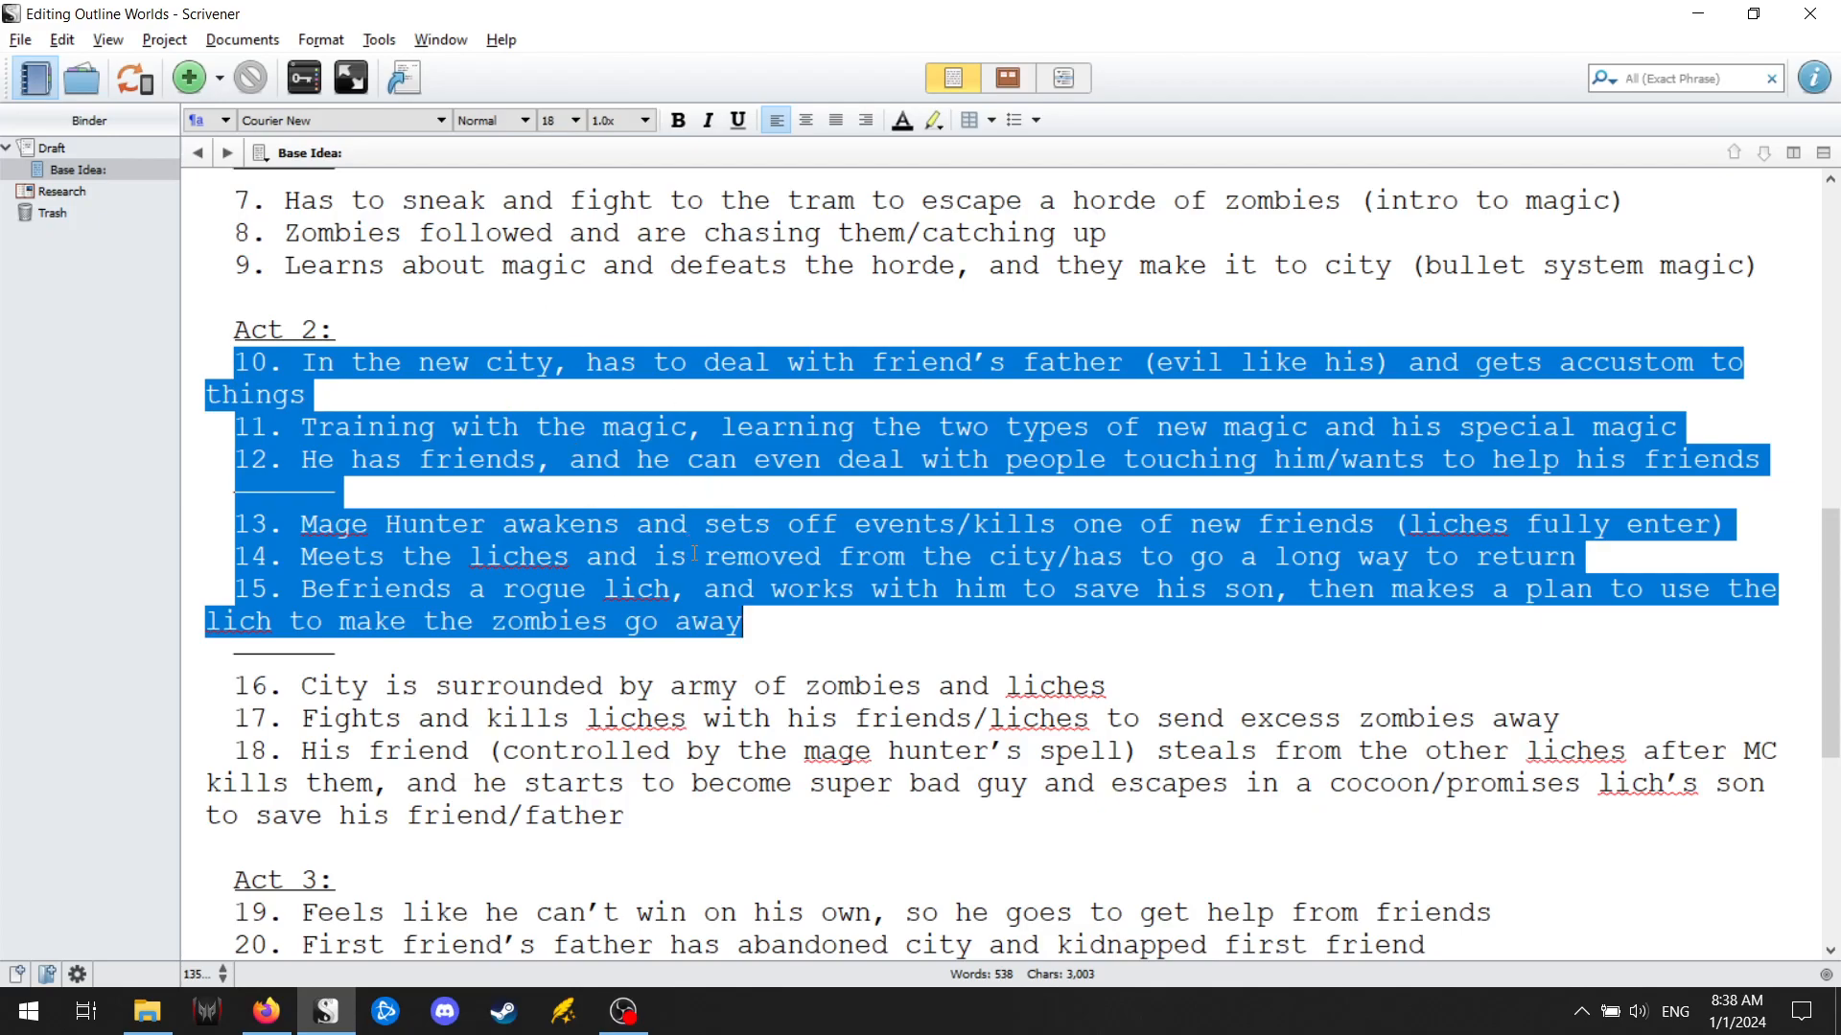
click(427, 429)
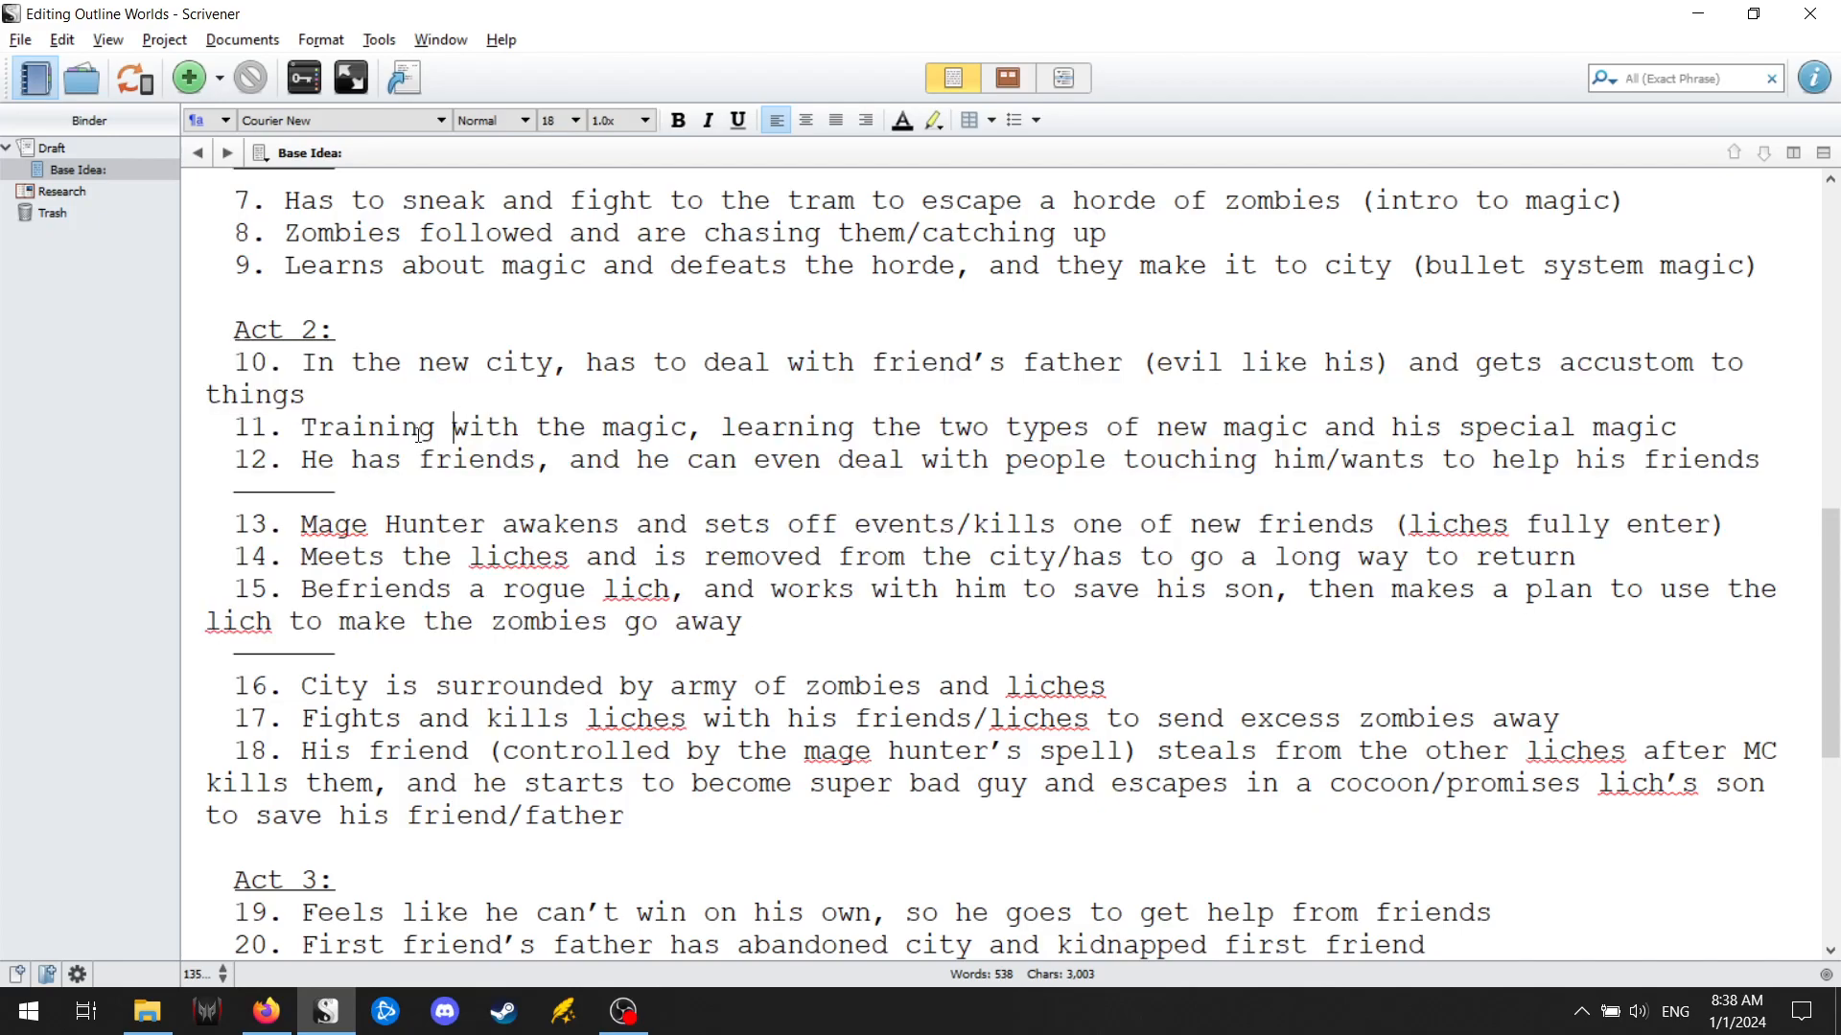
drag(286, 429, 712, 432)
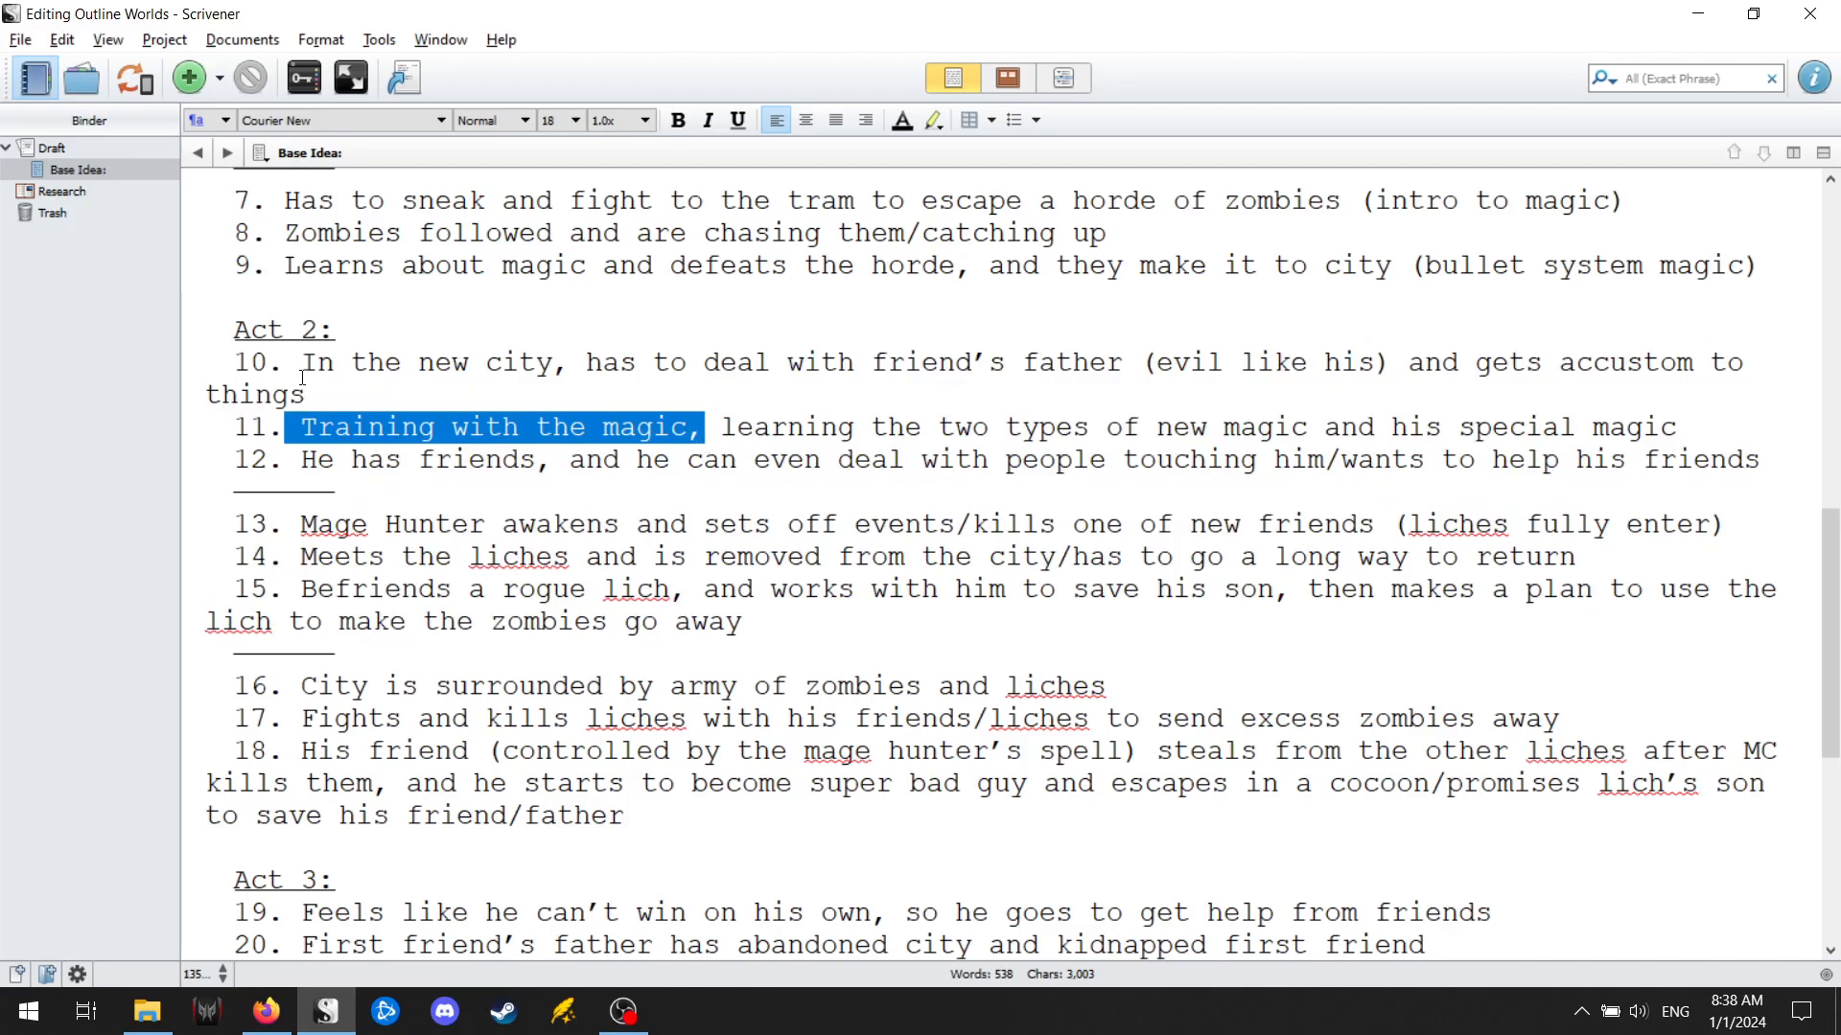
drag(271, 267, 979, 248)
drag(1642, 272, 1765, 280)
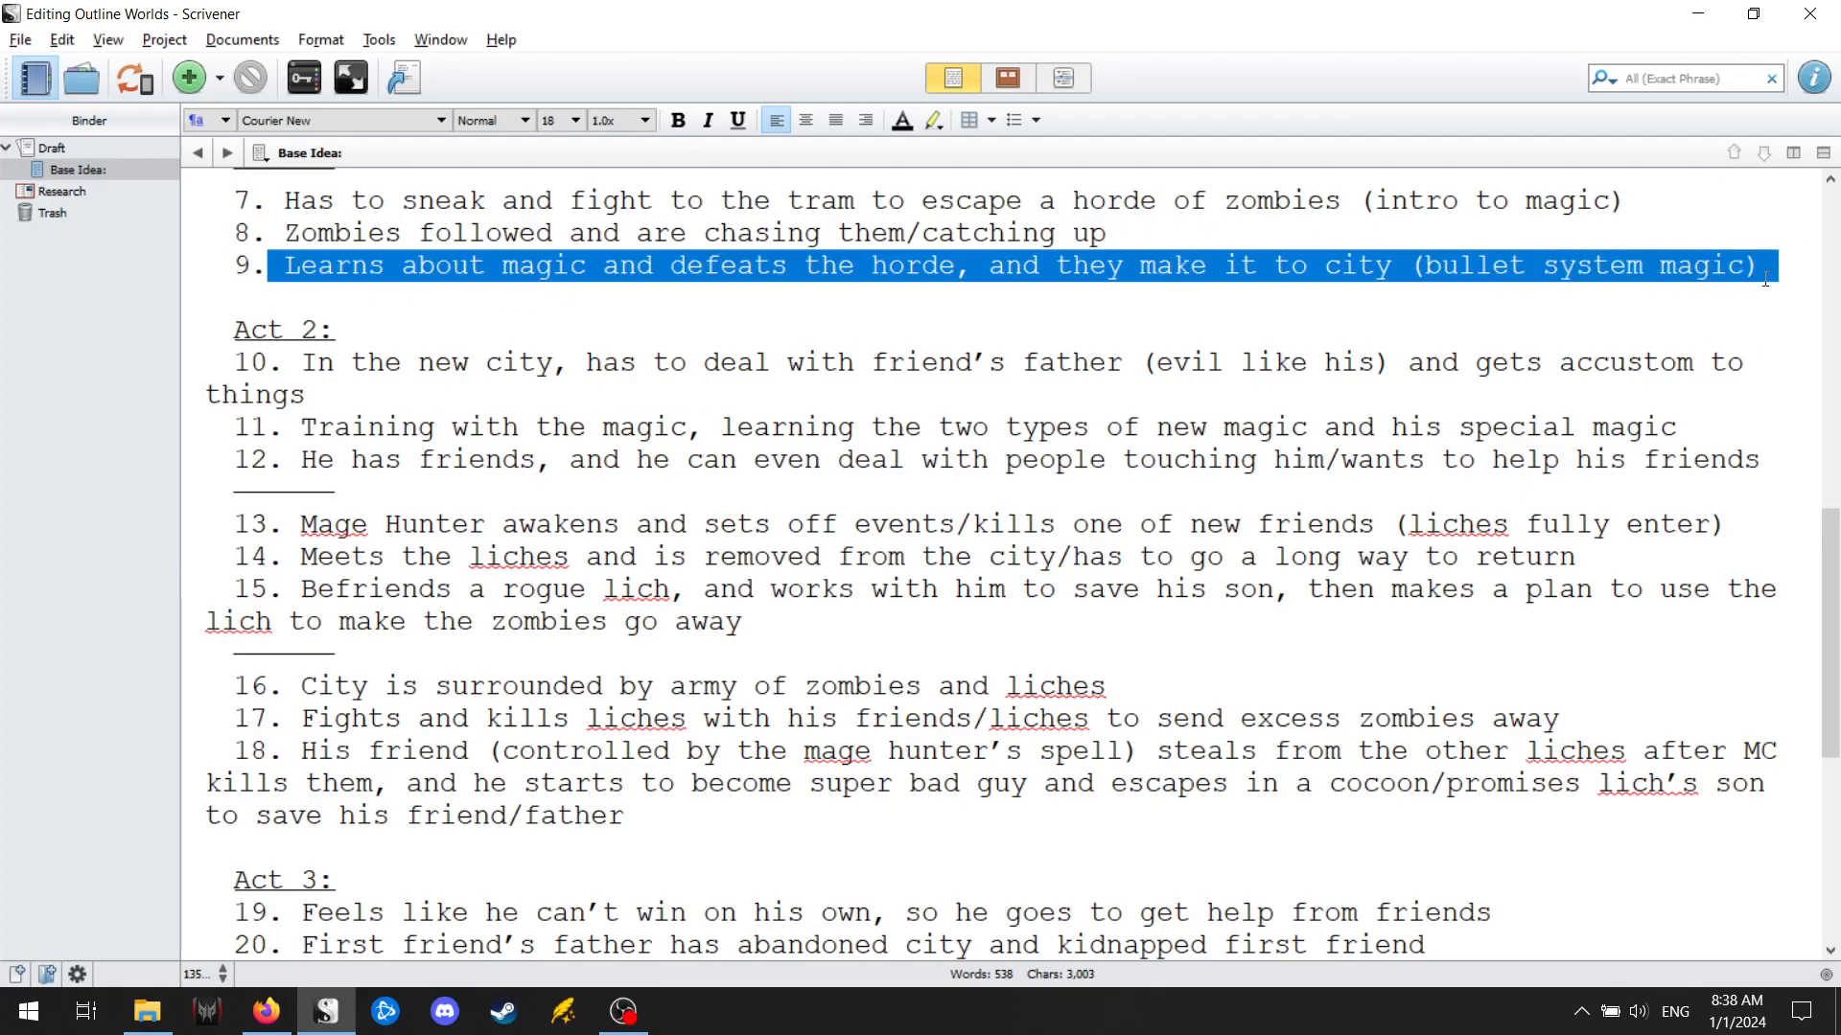
click(1470, 314)
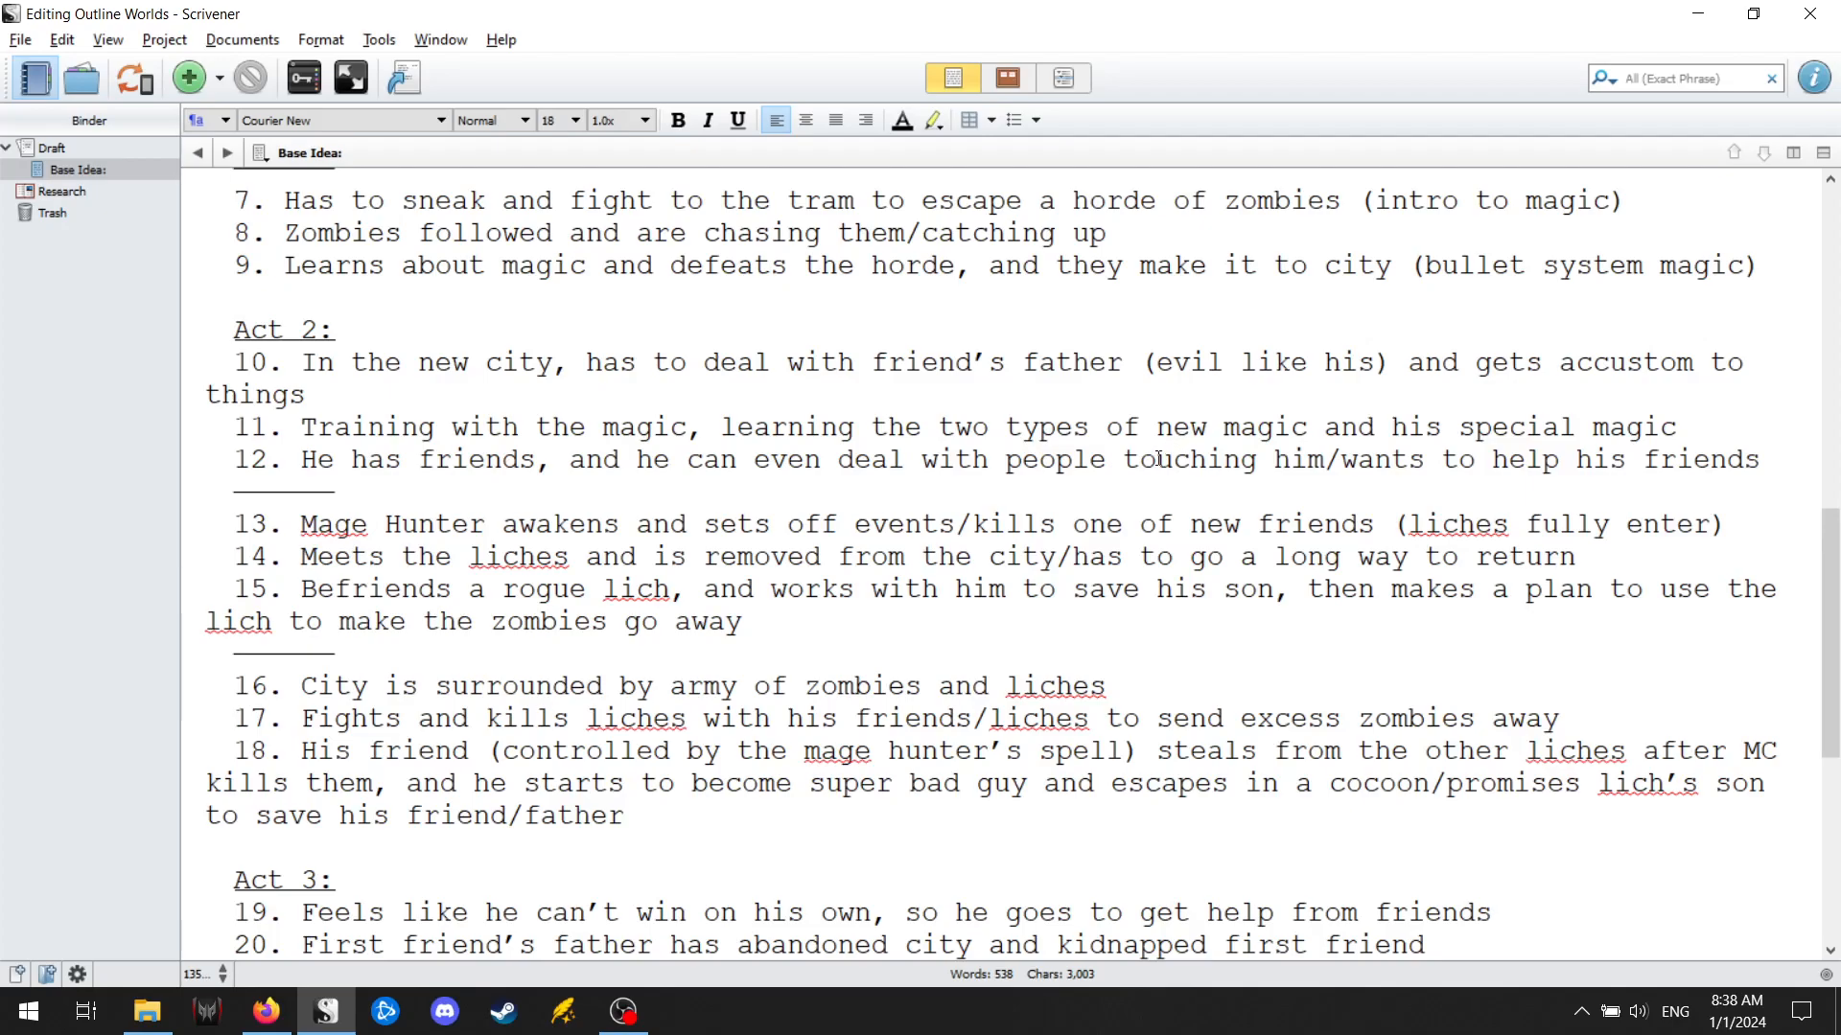
drag(316, 558, 1244, 556)
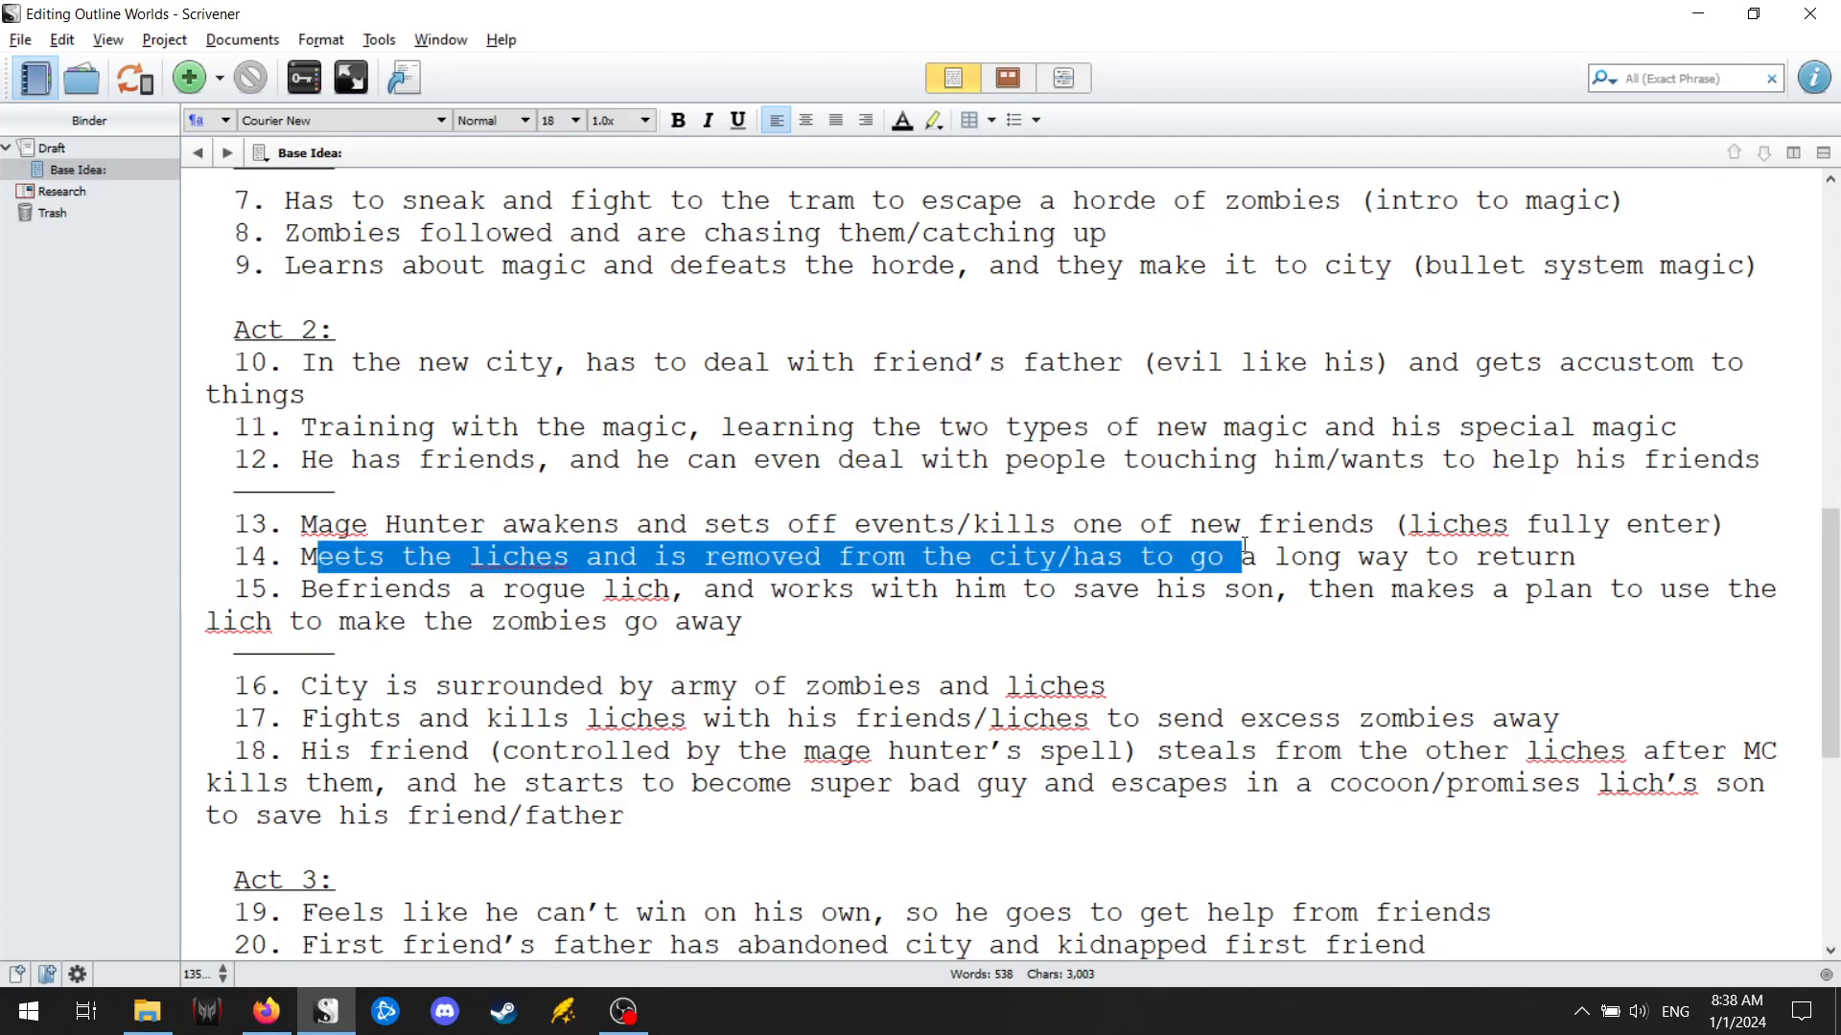
click(1141, 522)
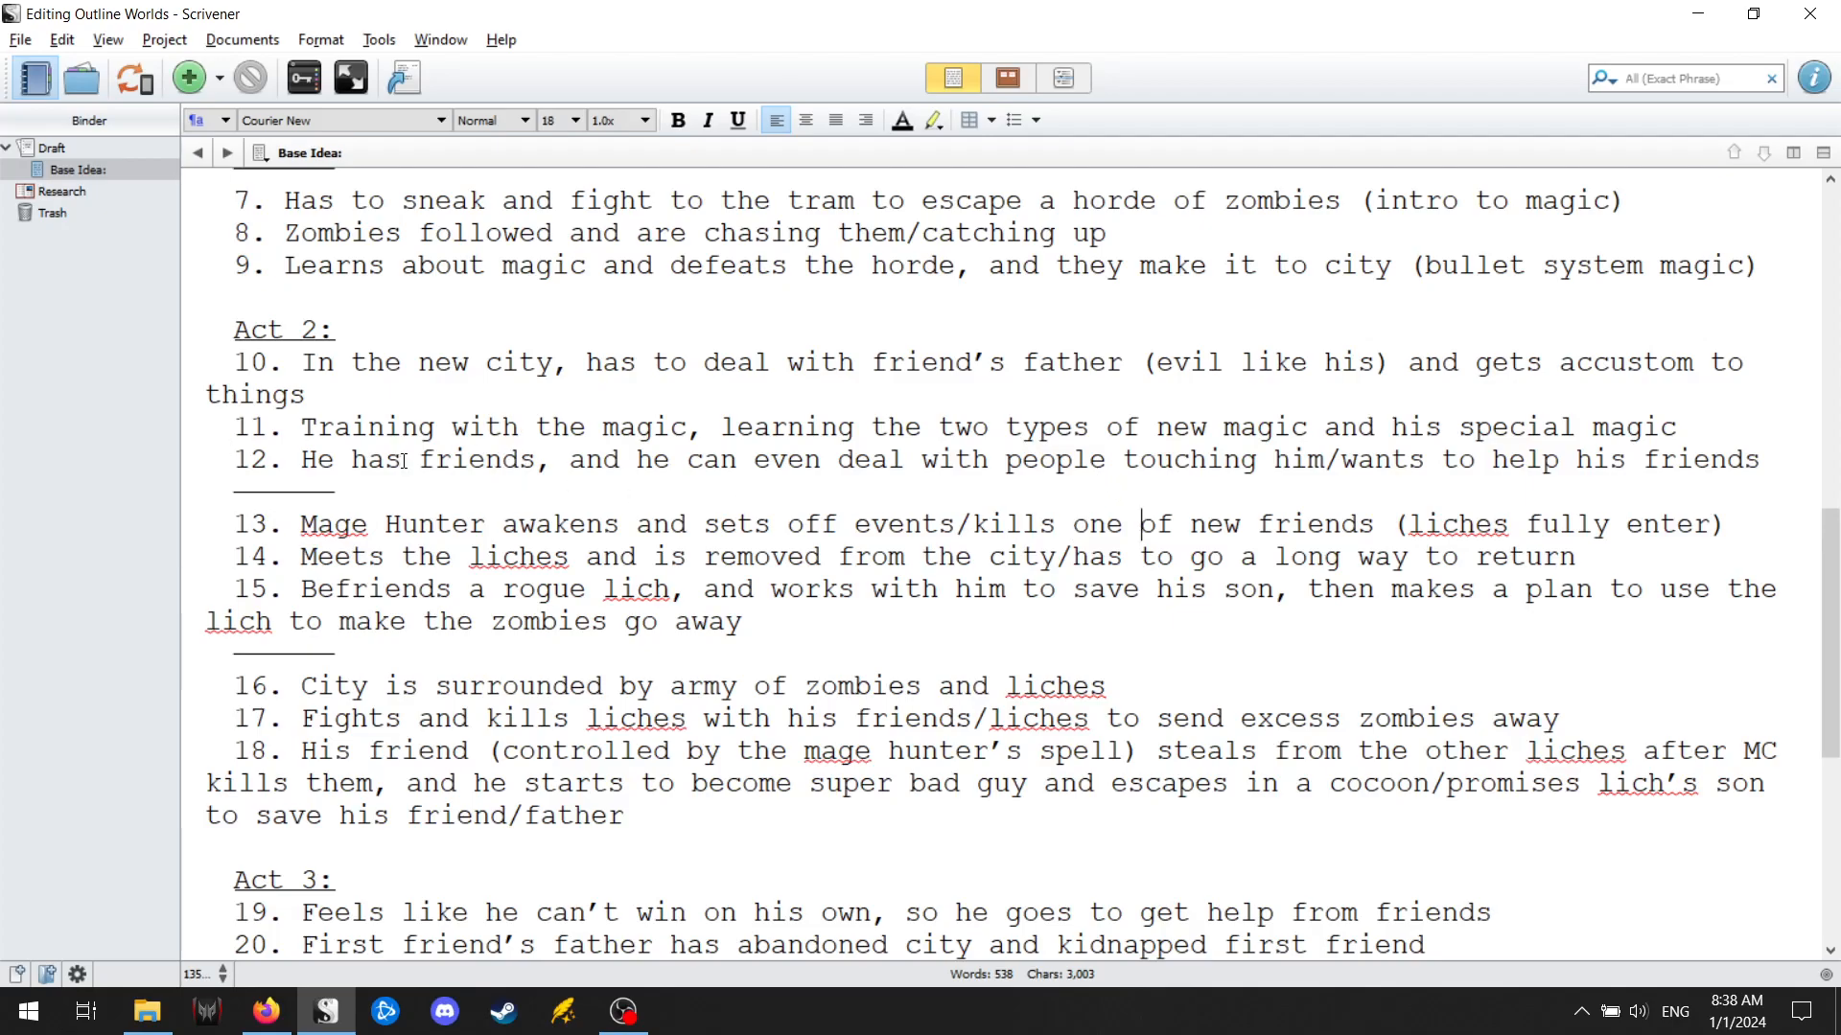
drag(401, 462, 1695, 462)
scroll(706, 557, down, 2)
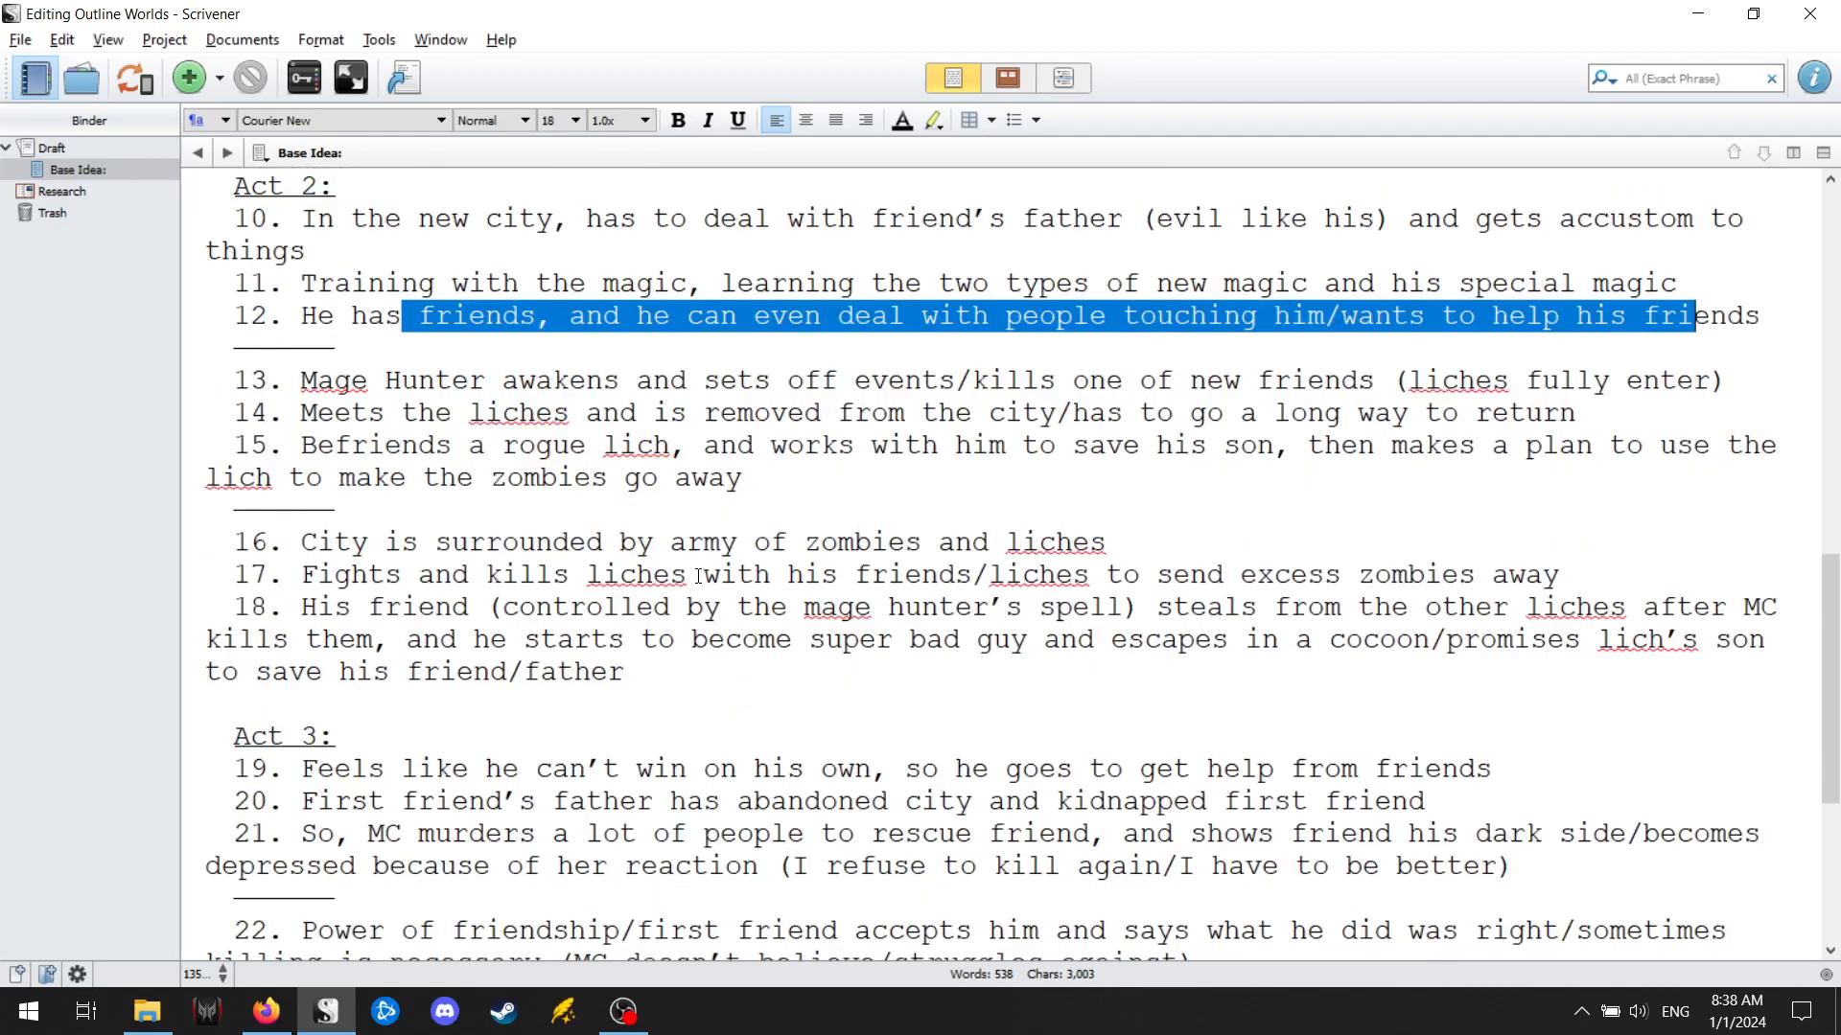
scroll(615, 494, down, 1)
scroll(477, 568, up, 2)
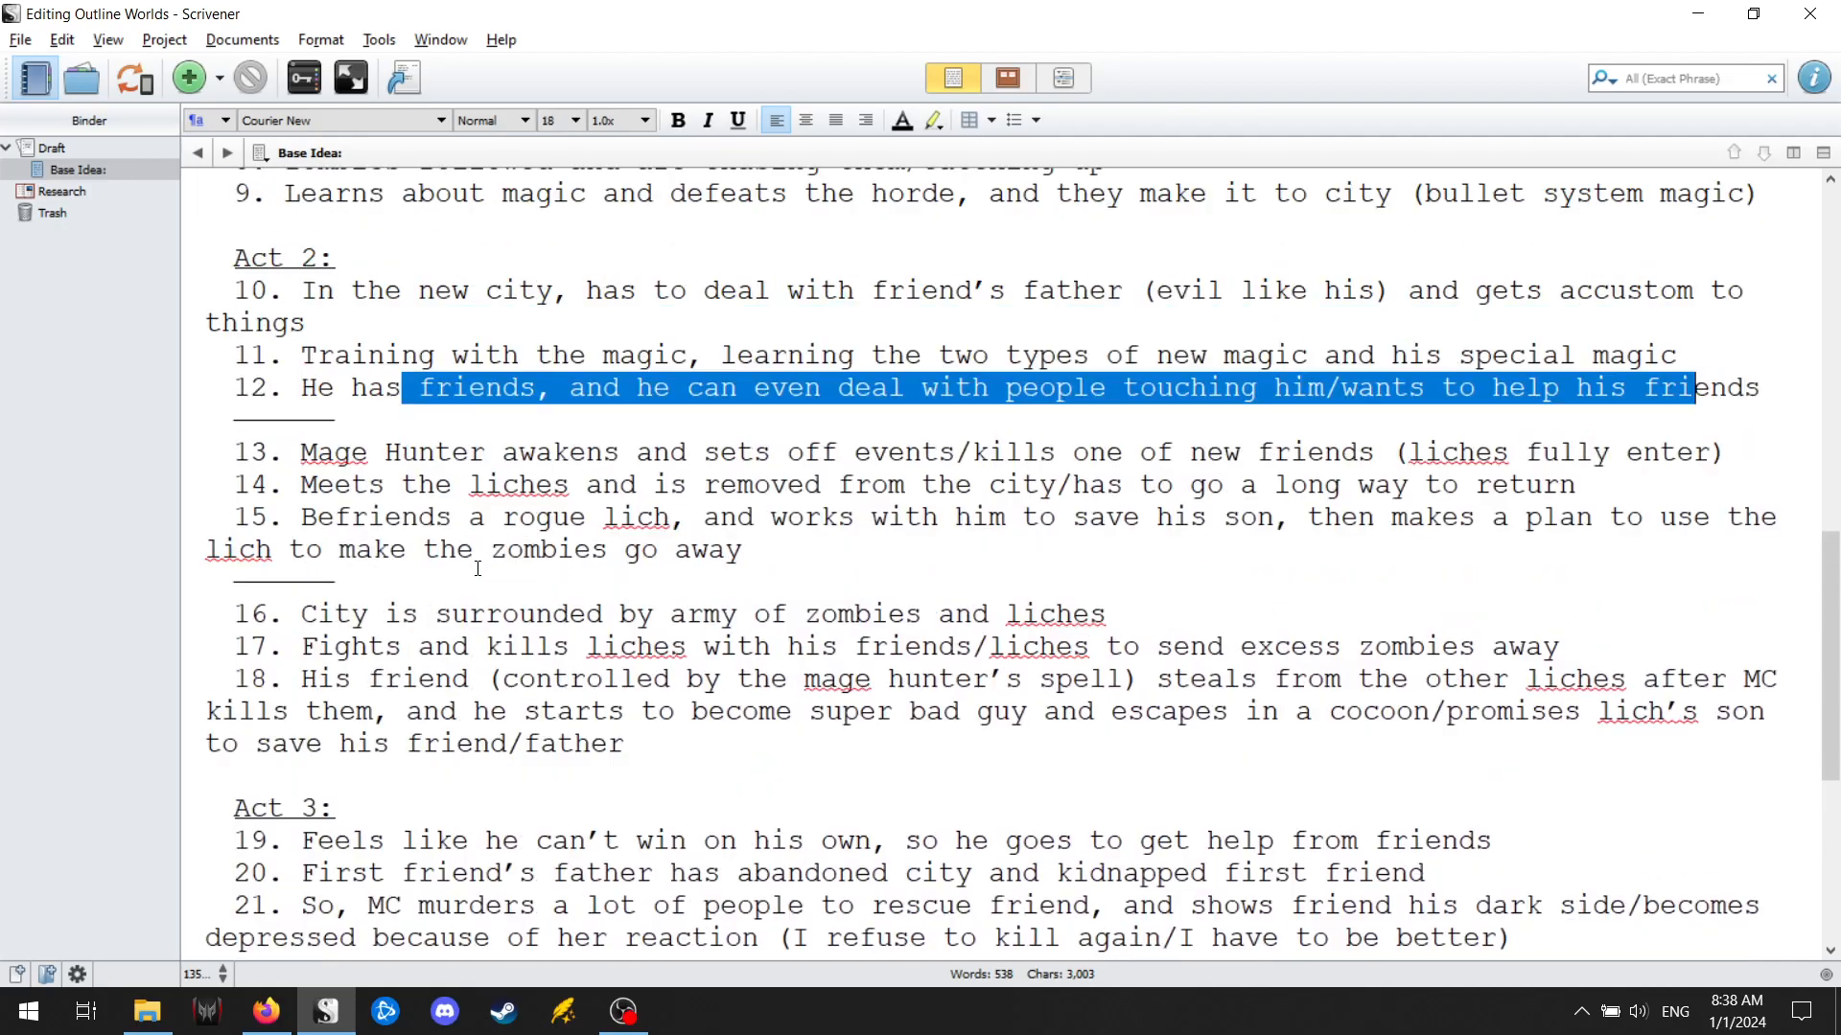
drag(282, 302, 557, 549)
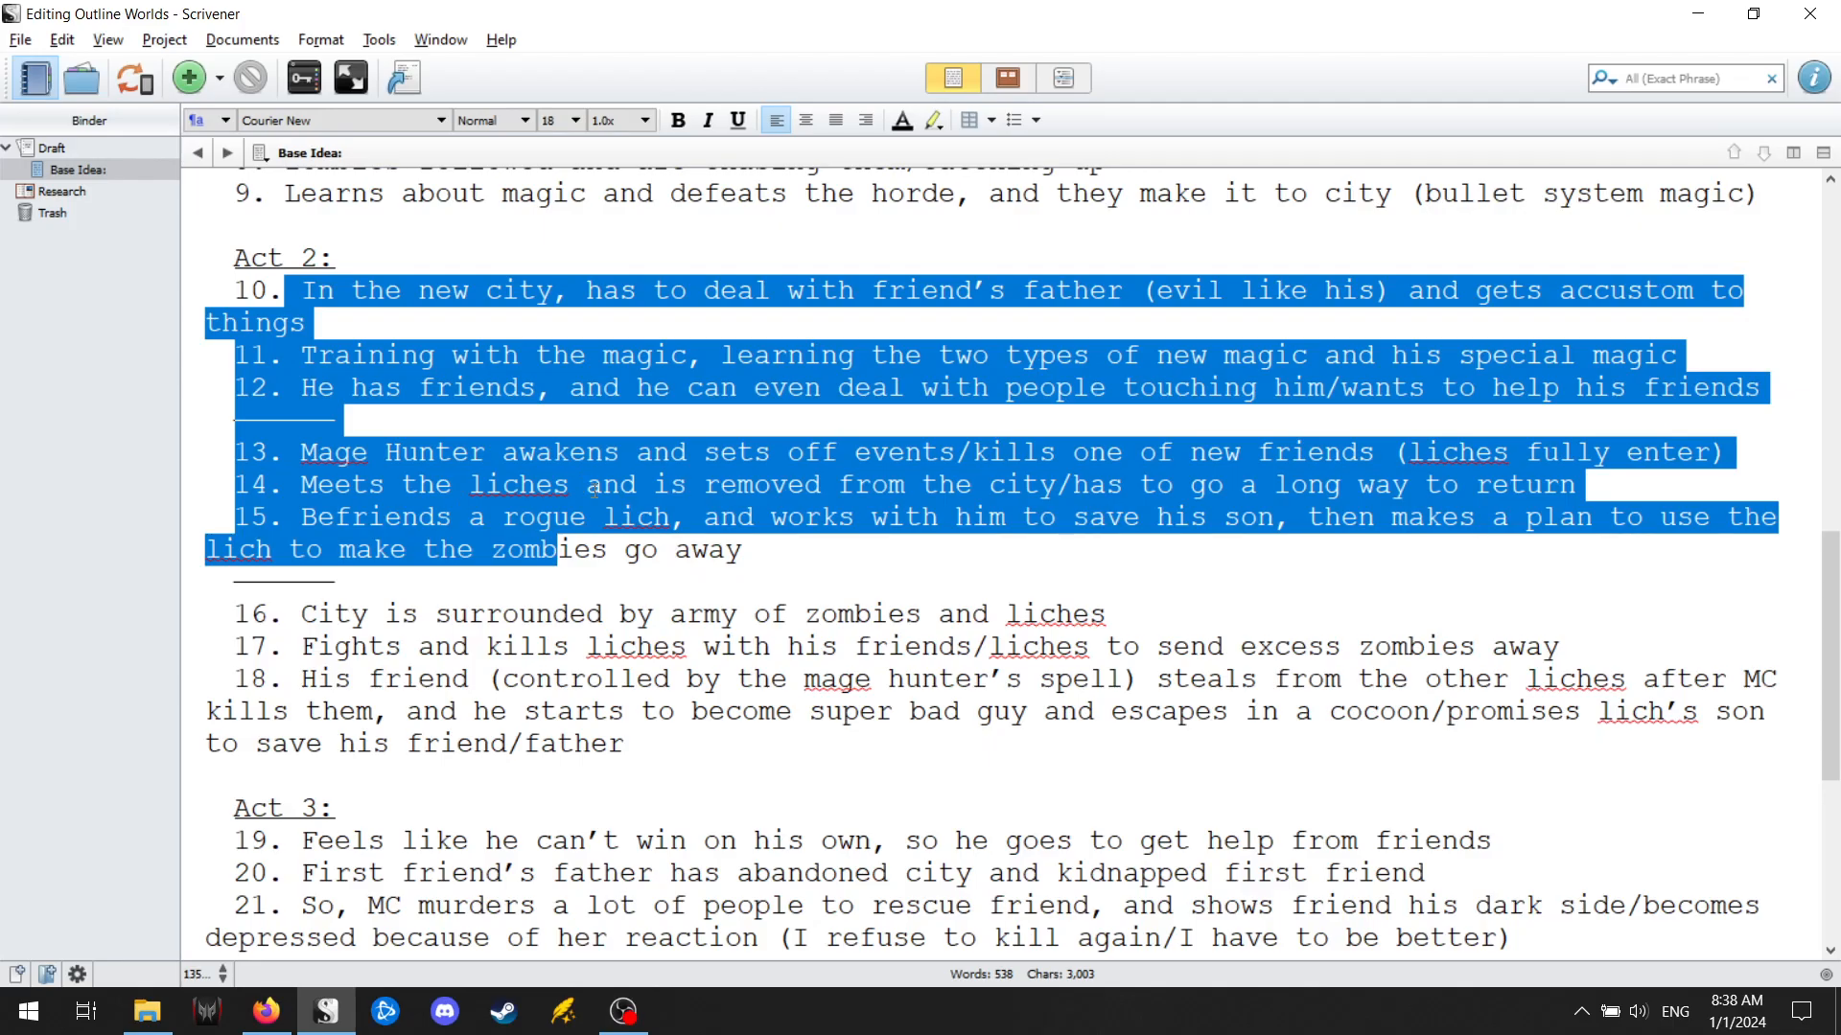
click(620, 516)
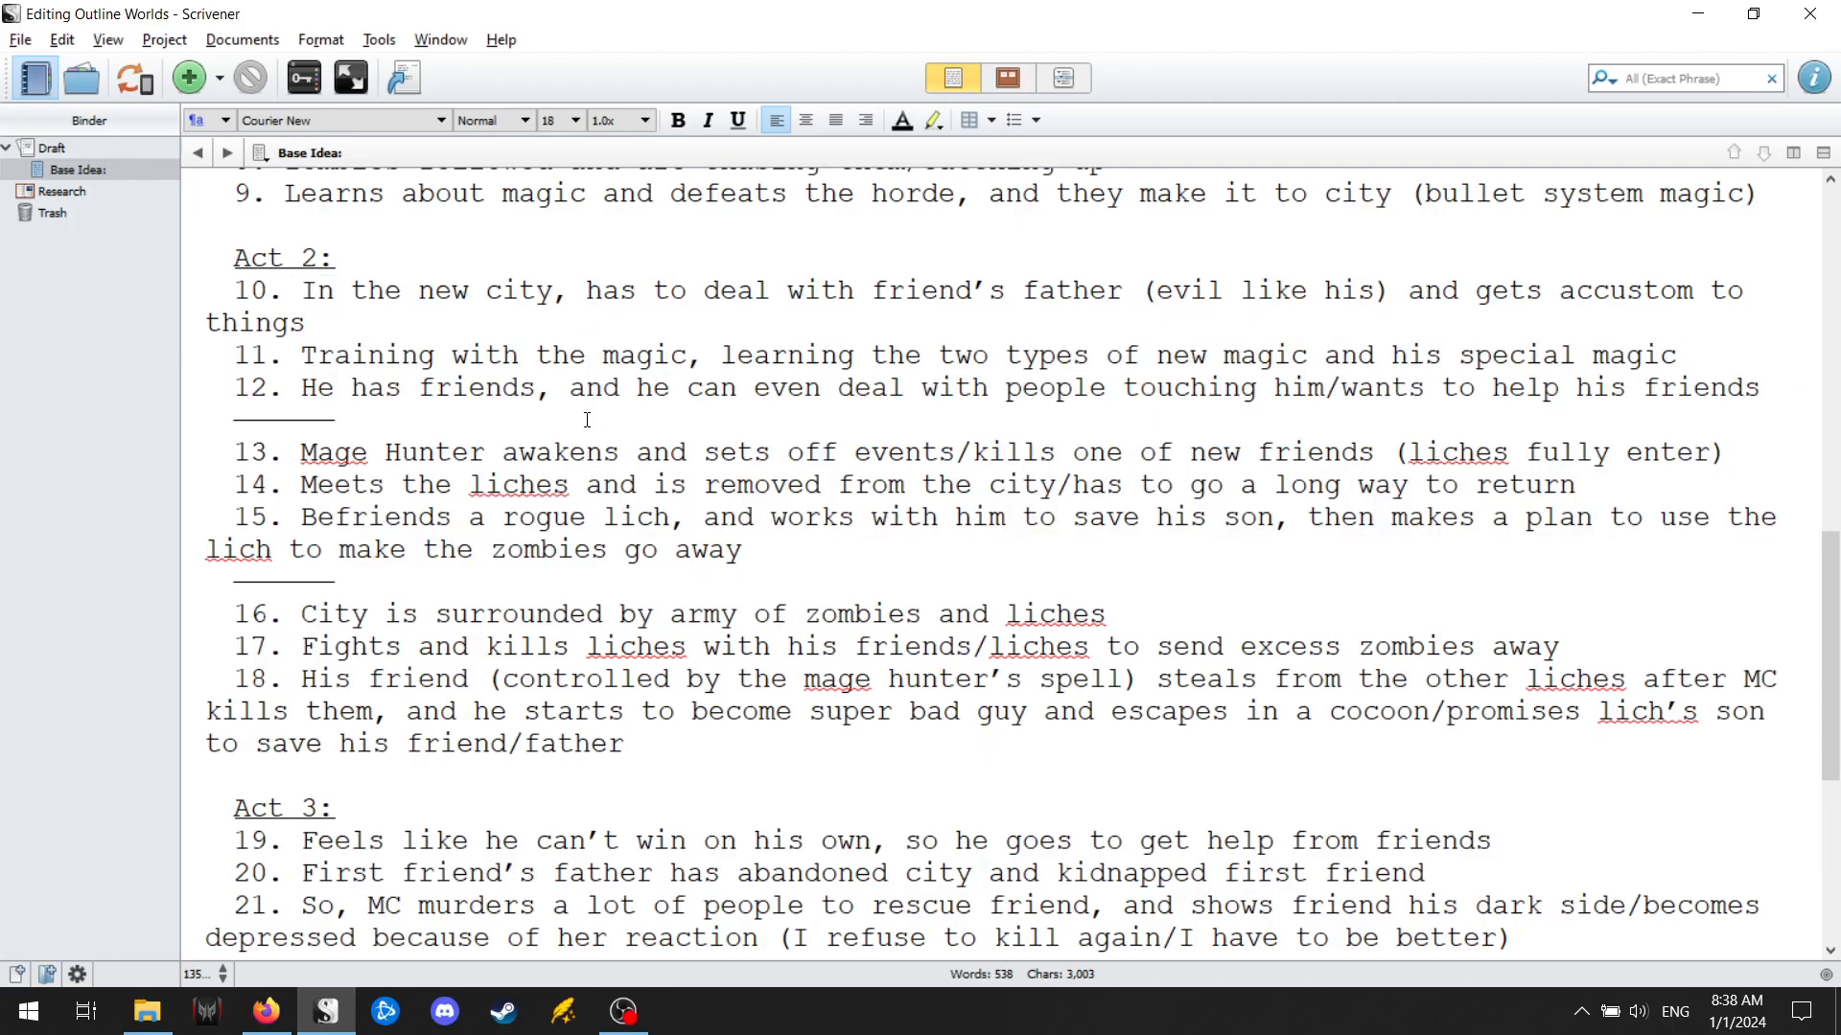
Enter "A Mage's guide to world hopping" as the story name below the plot outline.
scroll(642, 479, down, 5)
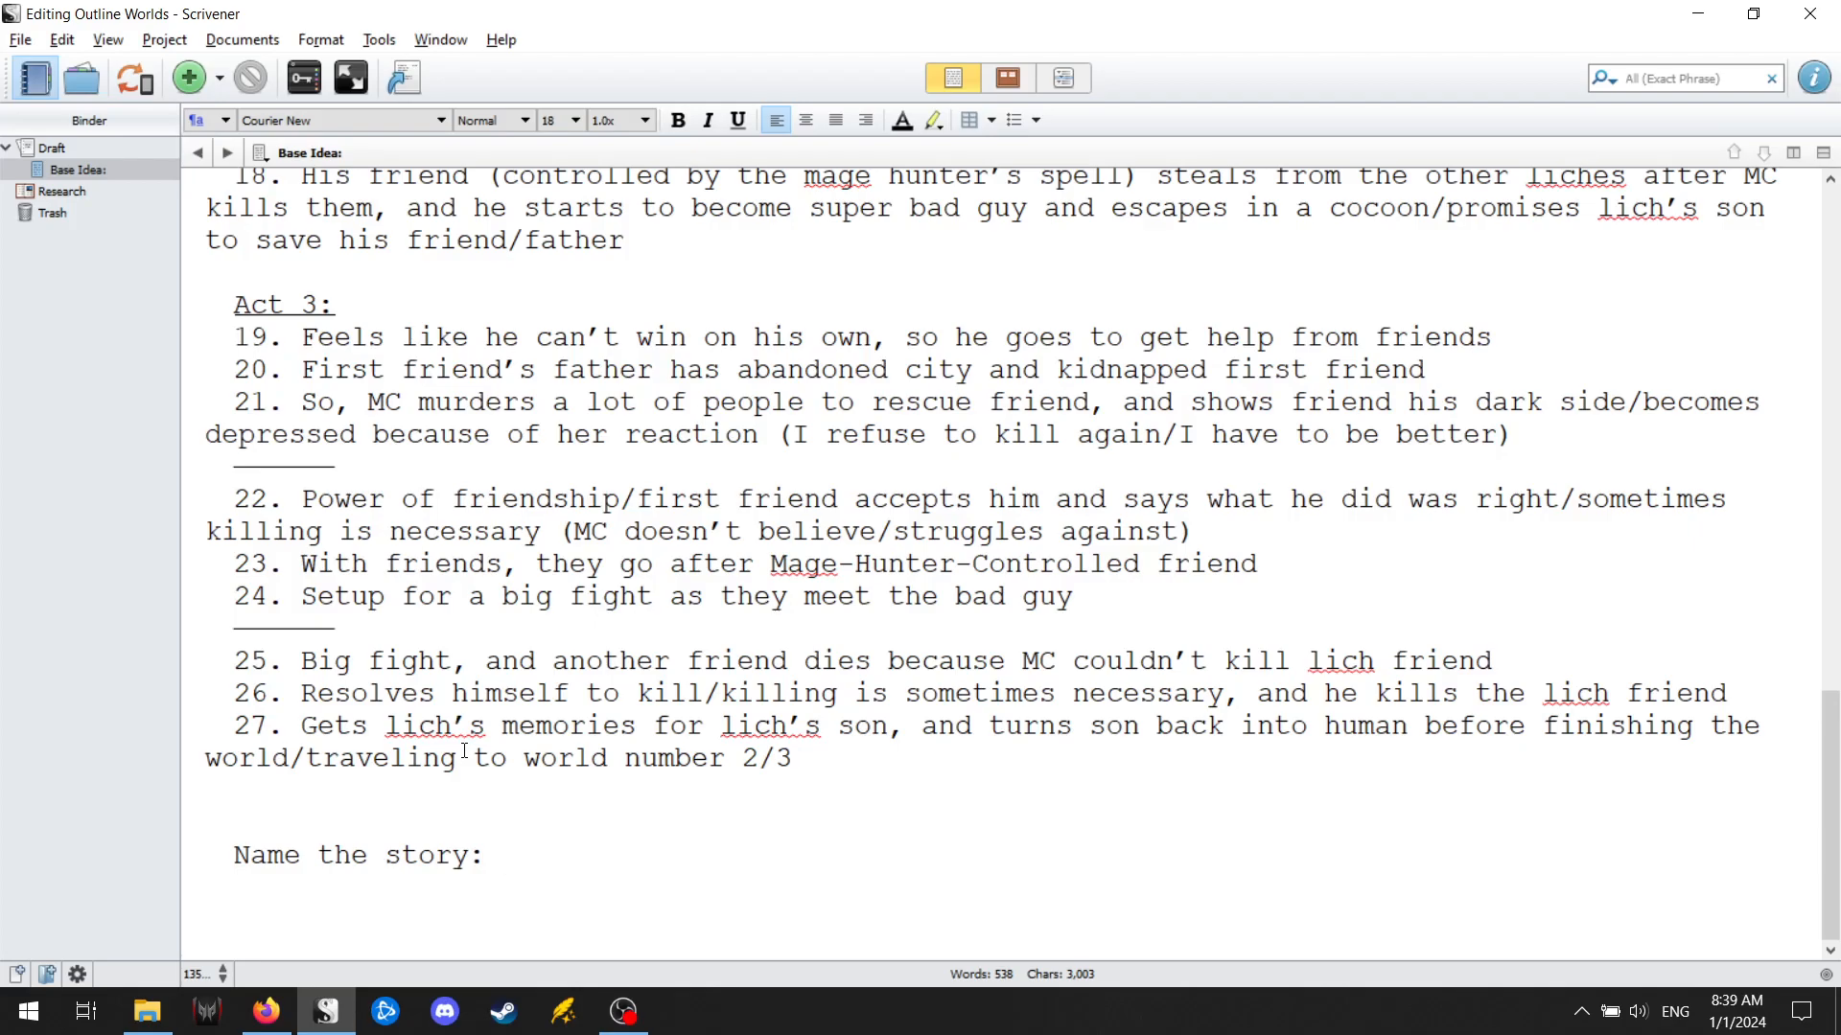
text(A Mage)
text('s guide )
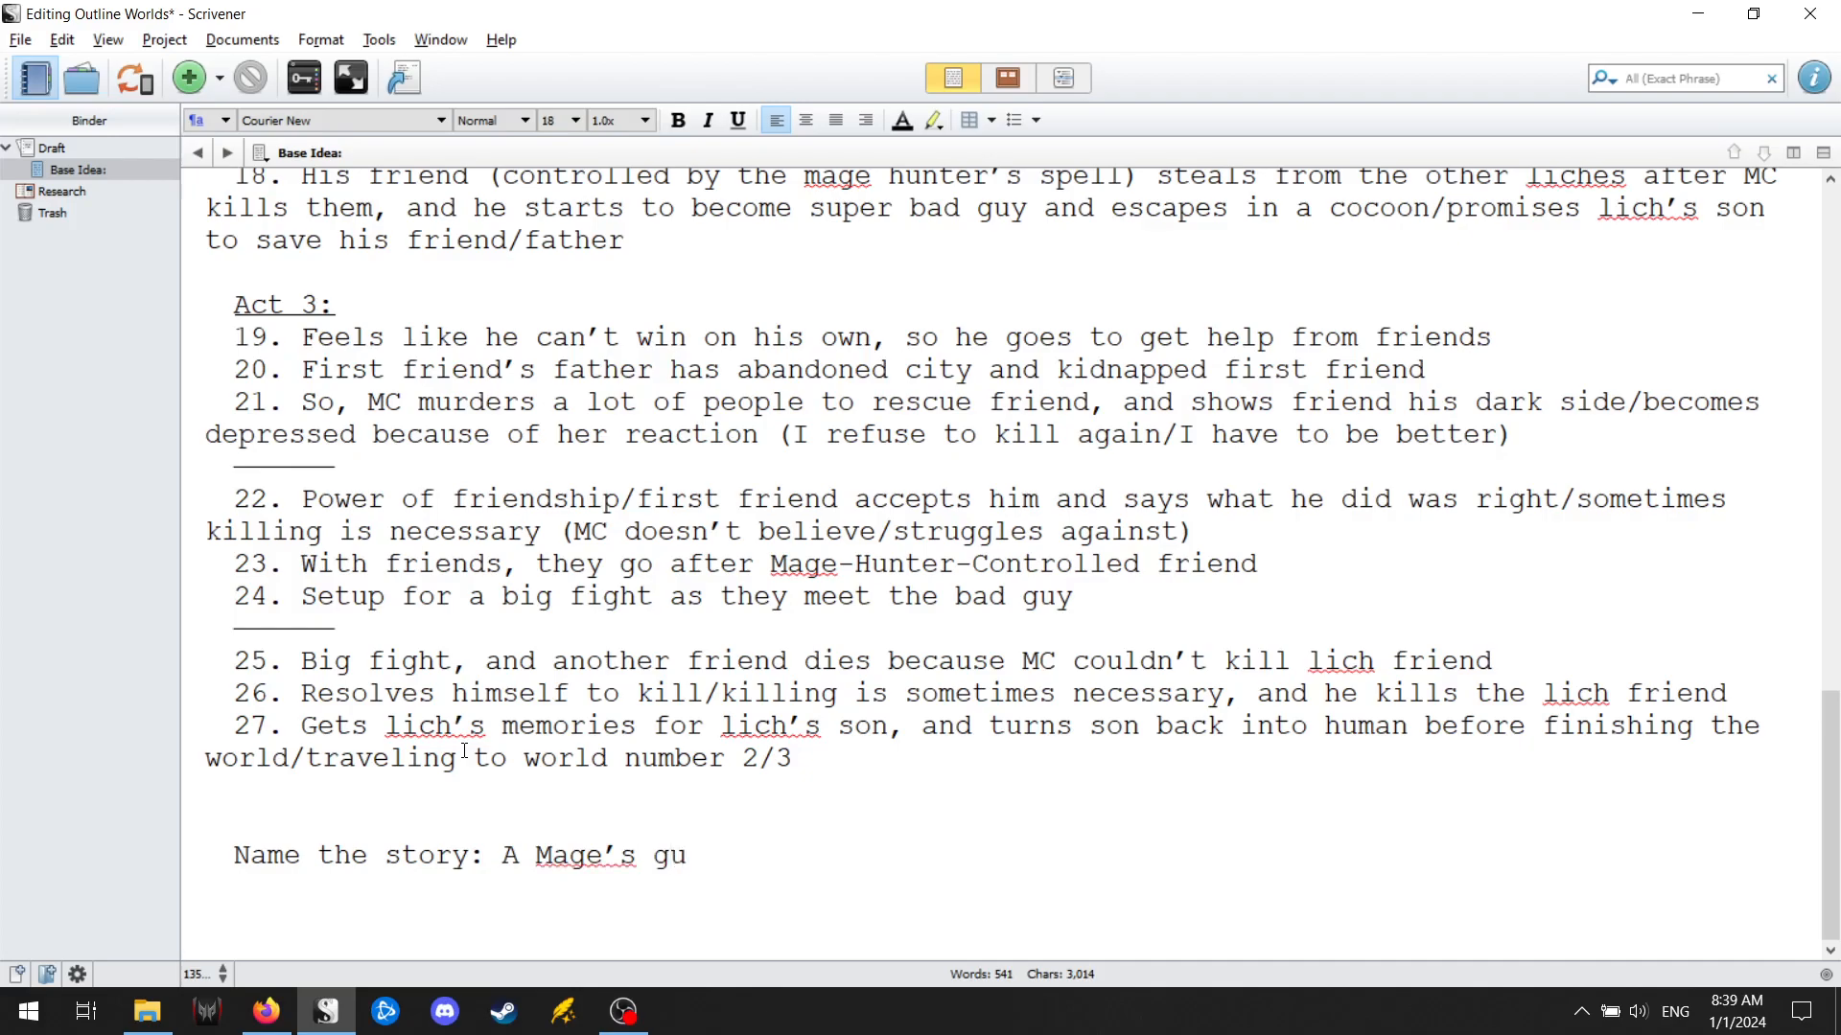
text(to world hopping)
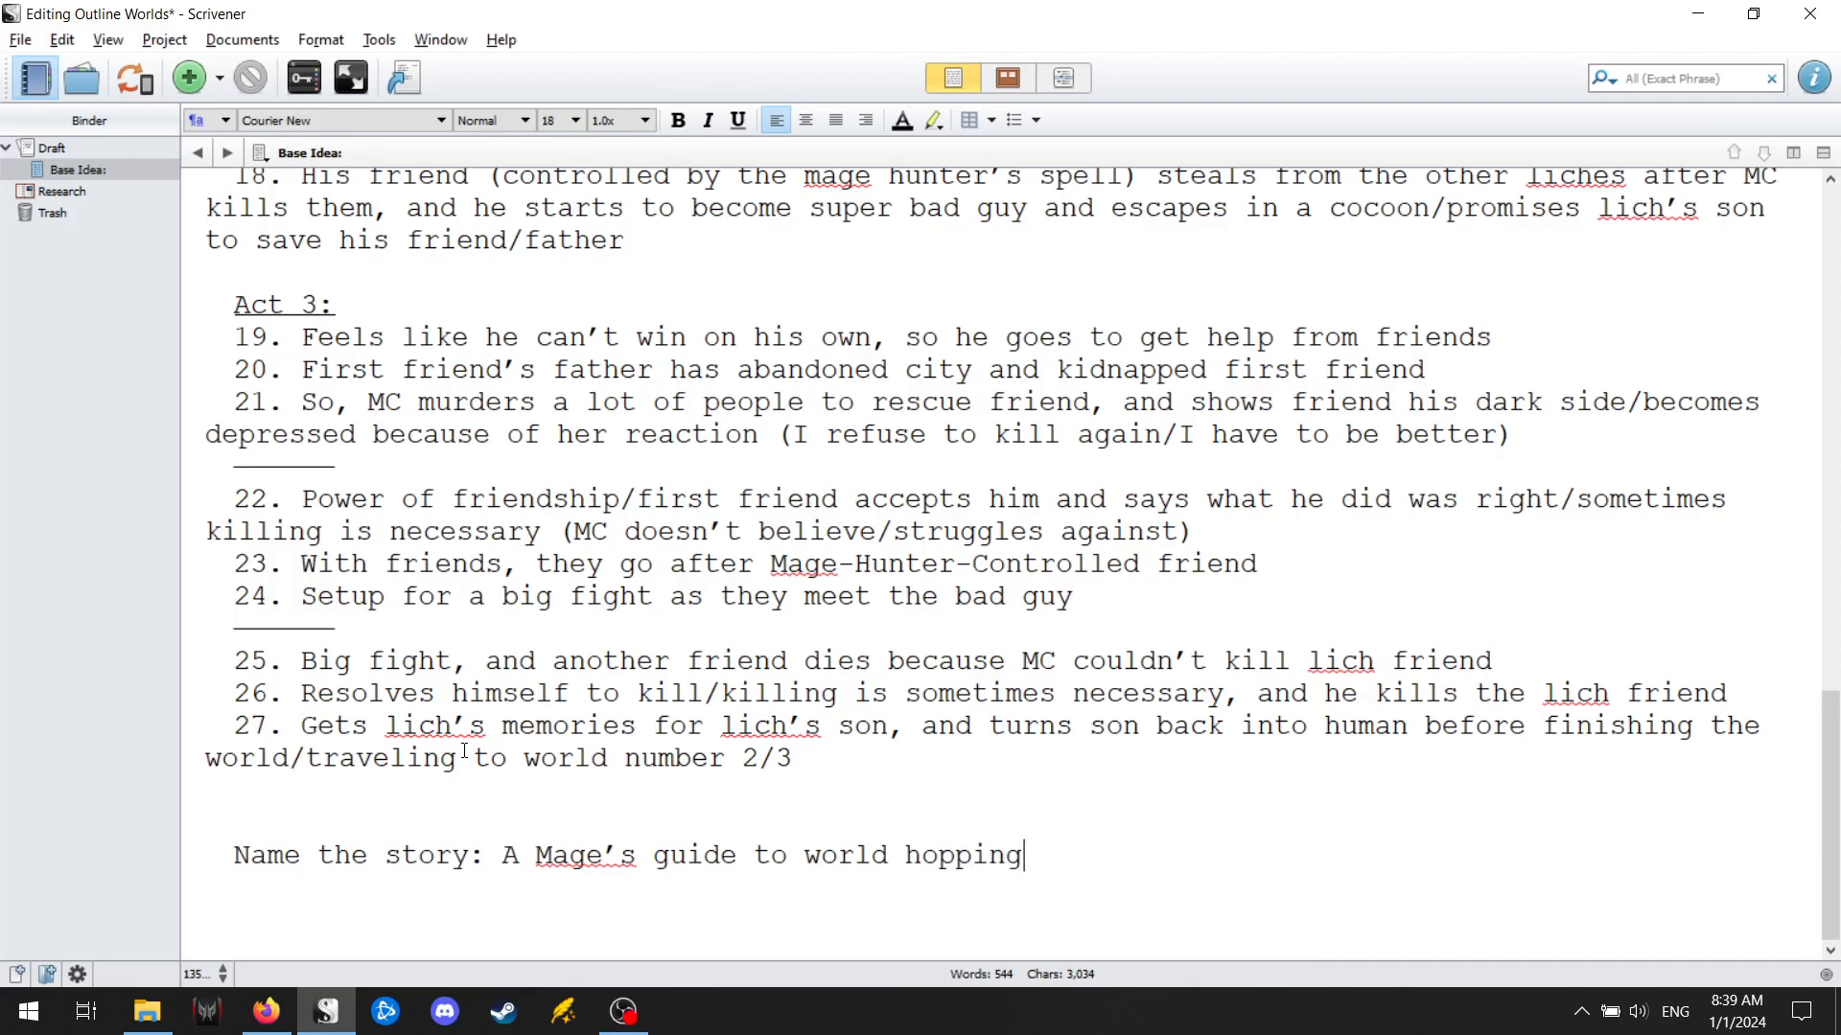
text( Book 1: Ma)
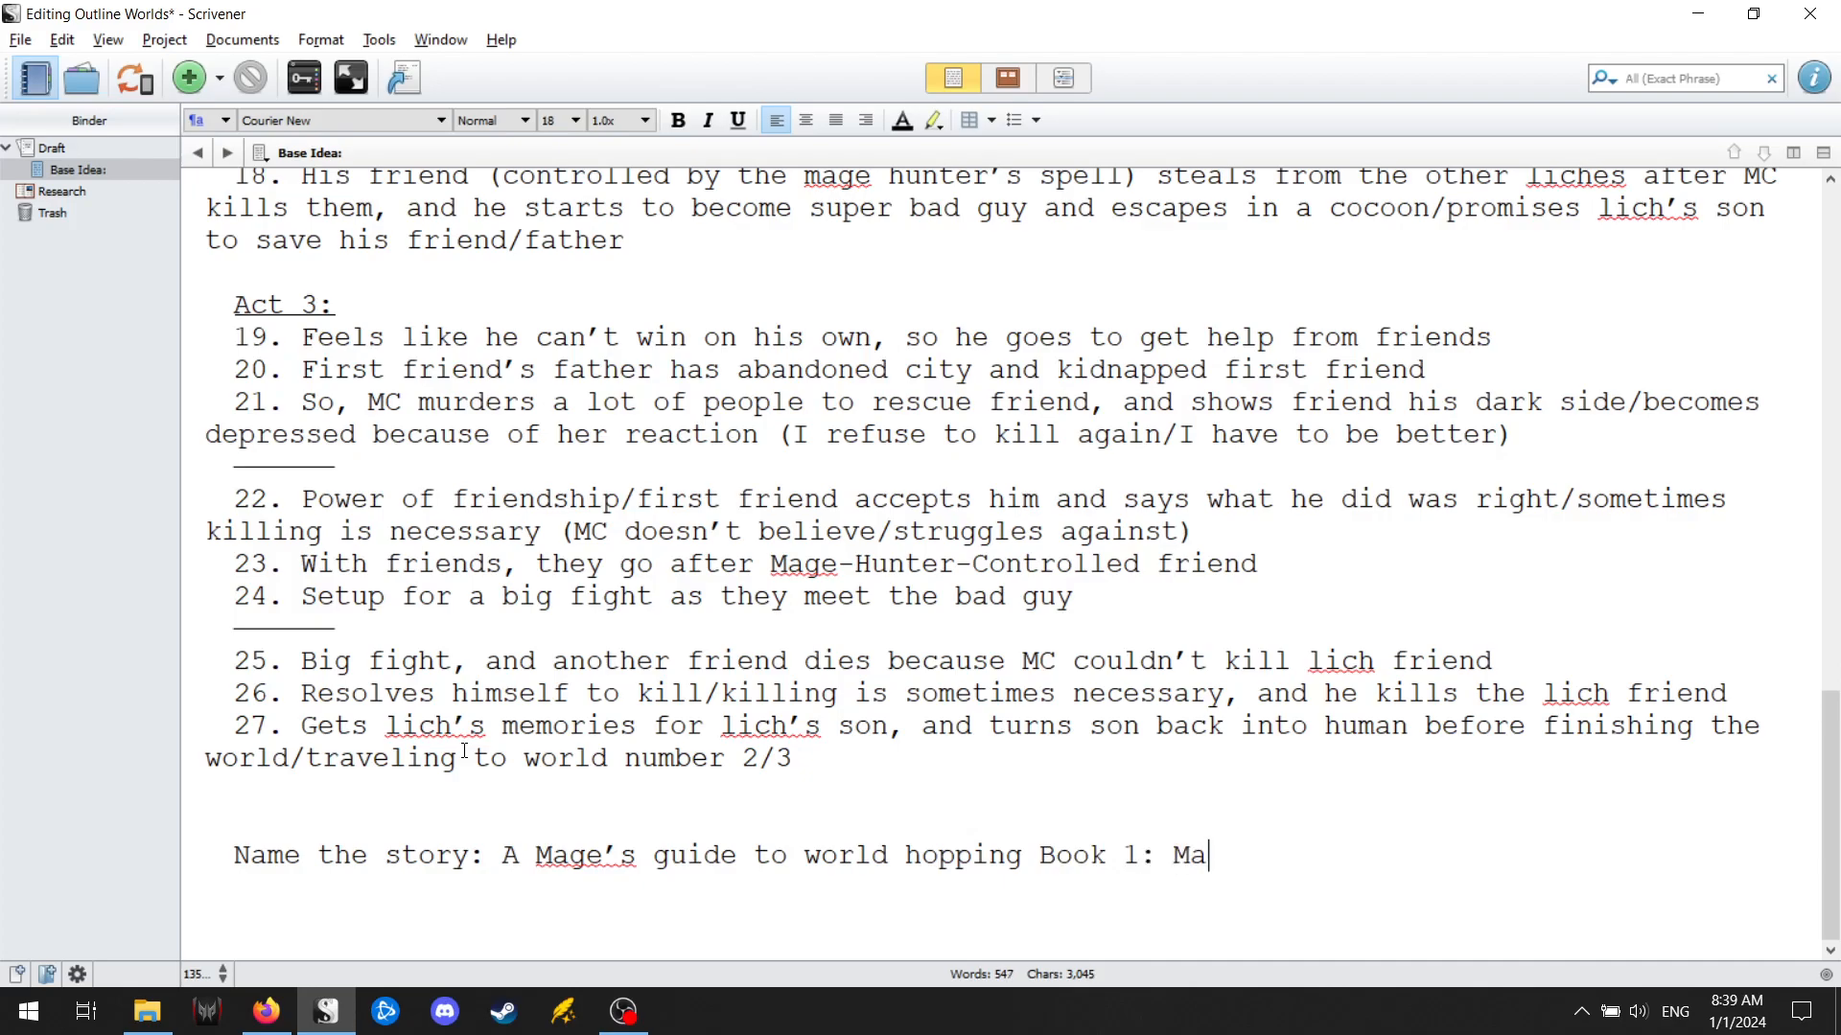
Extend the story name with the book number and subtitle "Book 1: Magic zombies".
text(gic zombies)
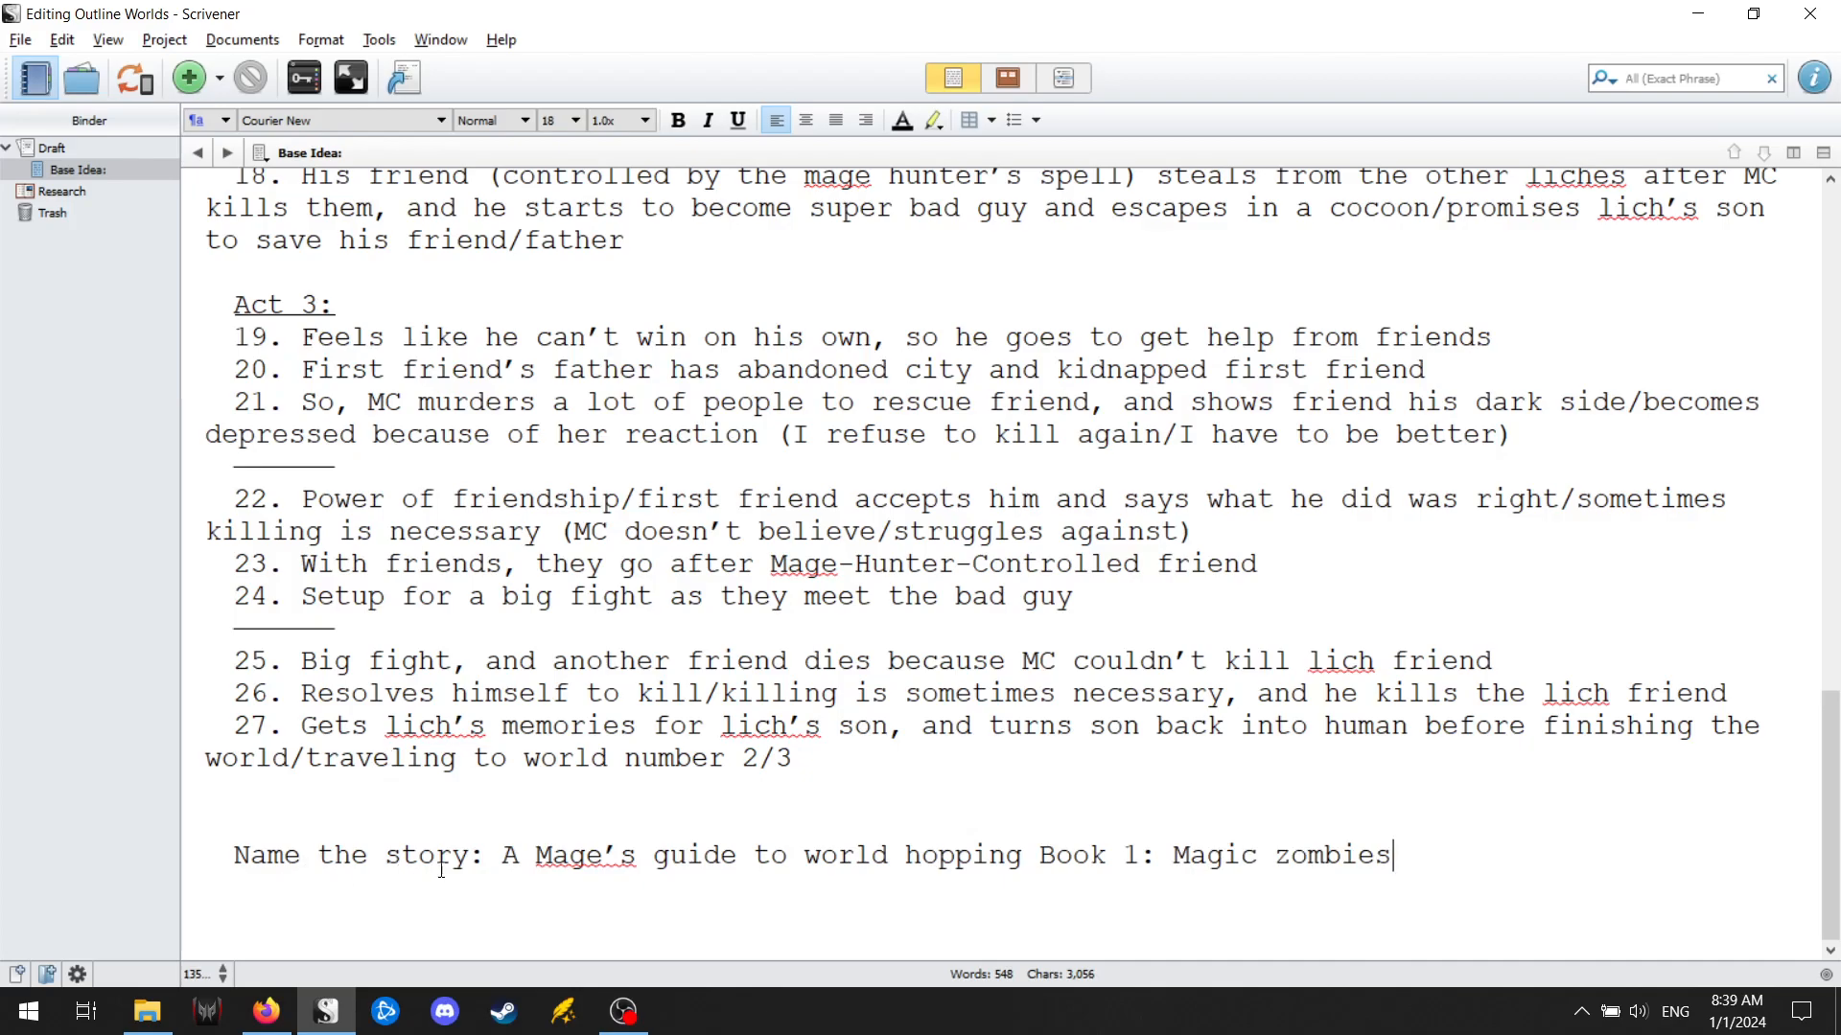
Capitalize the story name's words so they read "Guide", "World", "Hopping" and "Zombies".
drag(654, 853, 672, 853)
text(G)
drag(803, 853, 925, 853)
text(W)
text(H)
drag(1275, 854, 1291, 853)
text(Z)
Review the finished outline from the base idea and story circle through all three acts to the story name.
scroll(1103, 1004, up, 4)
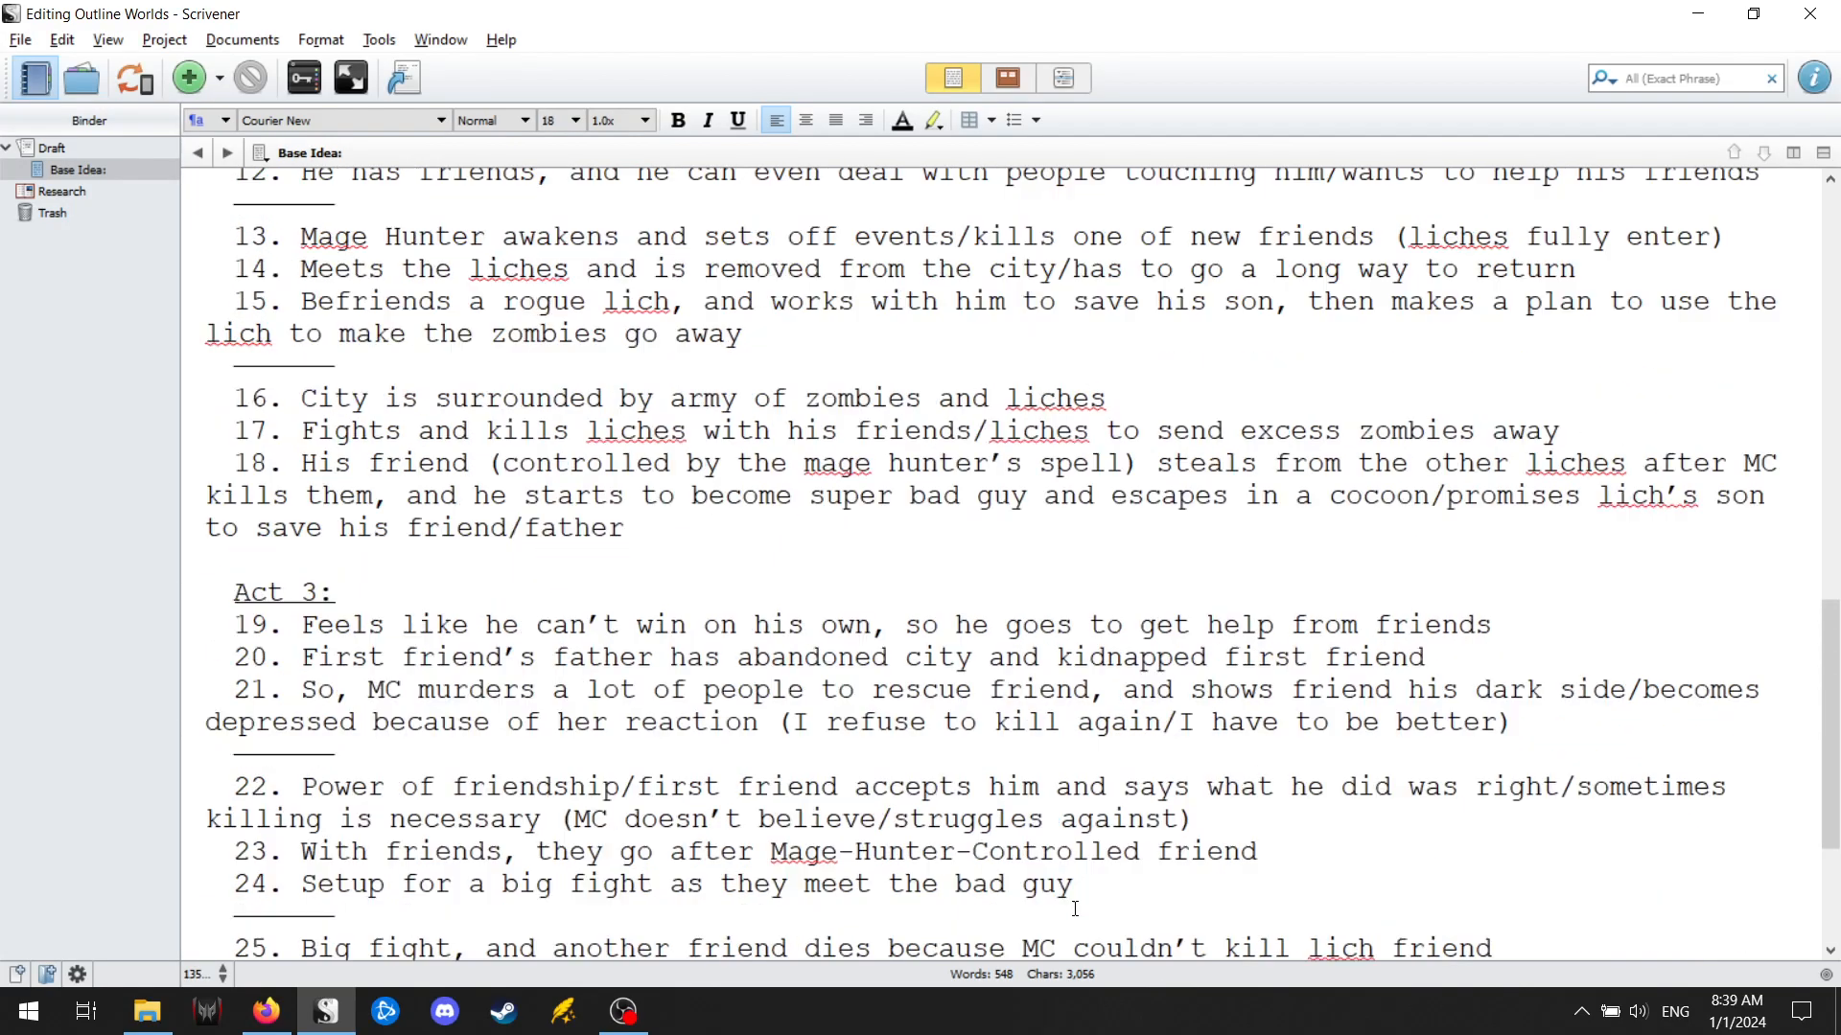
scroll(975, 902, up, 10)
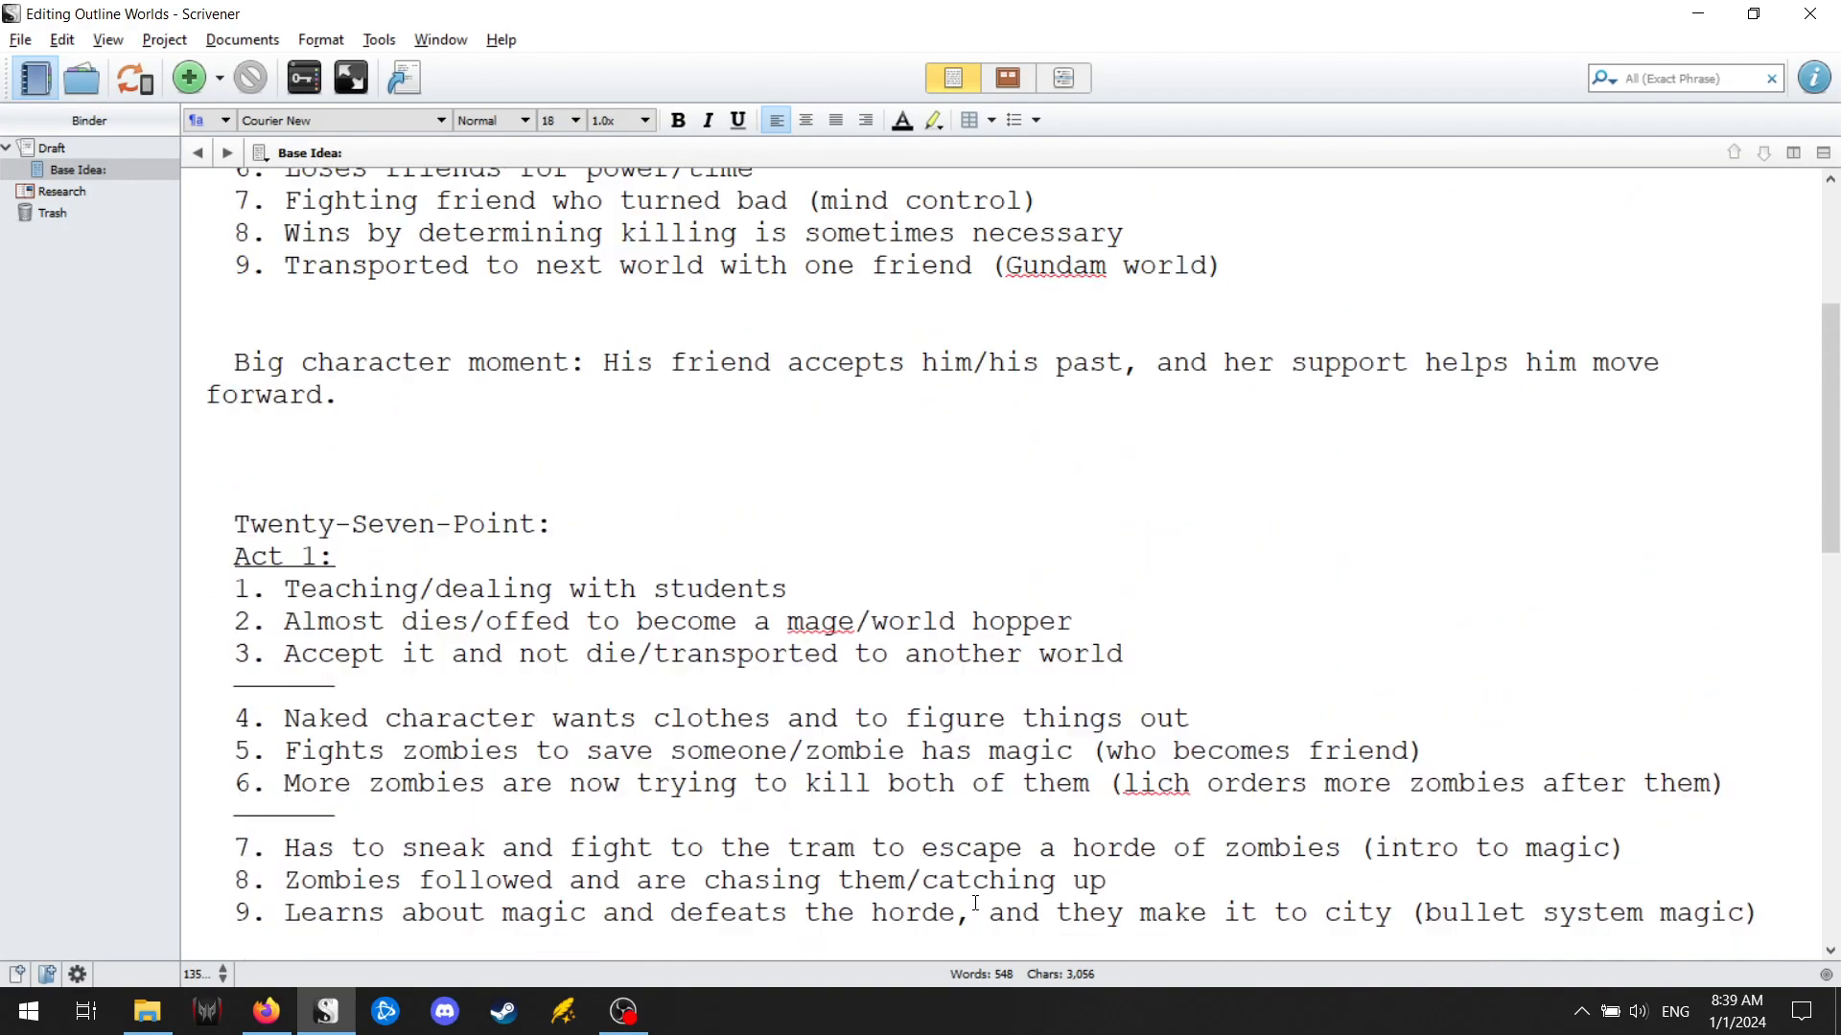
scroll(974, 902, up, 2)
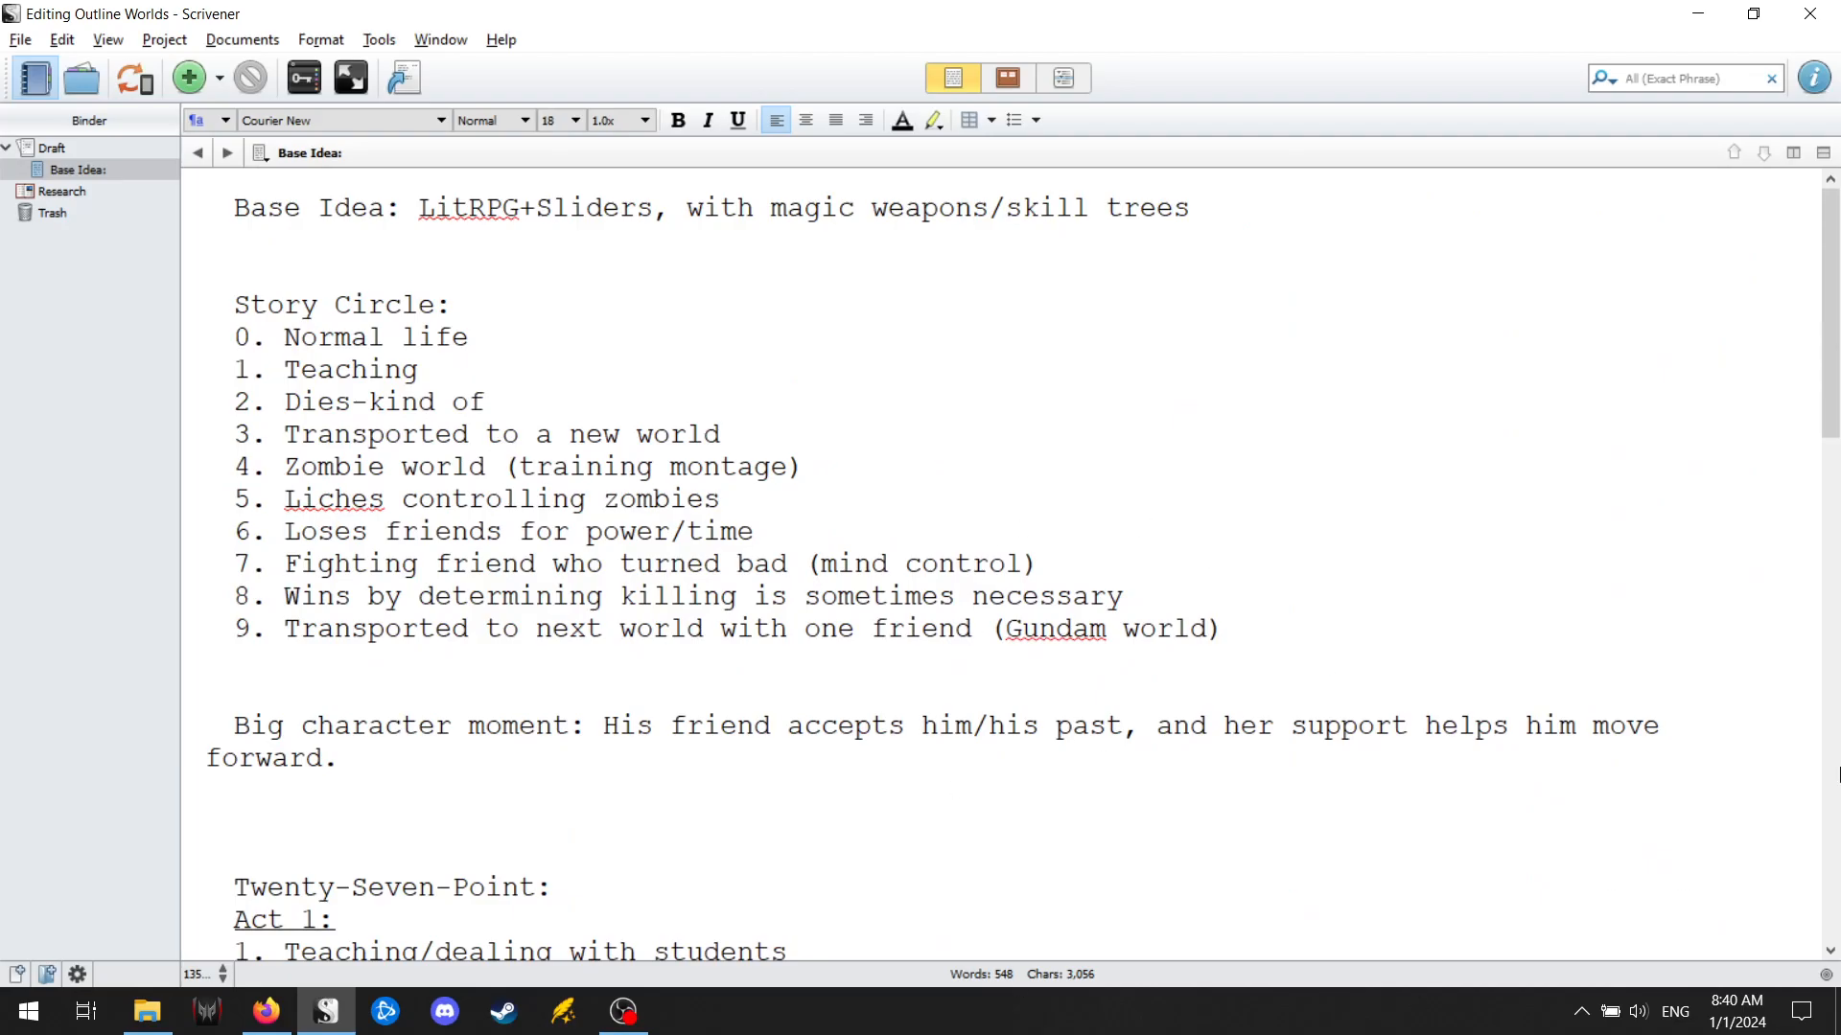
scroll(1237, 791, down, 13)
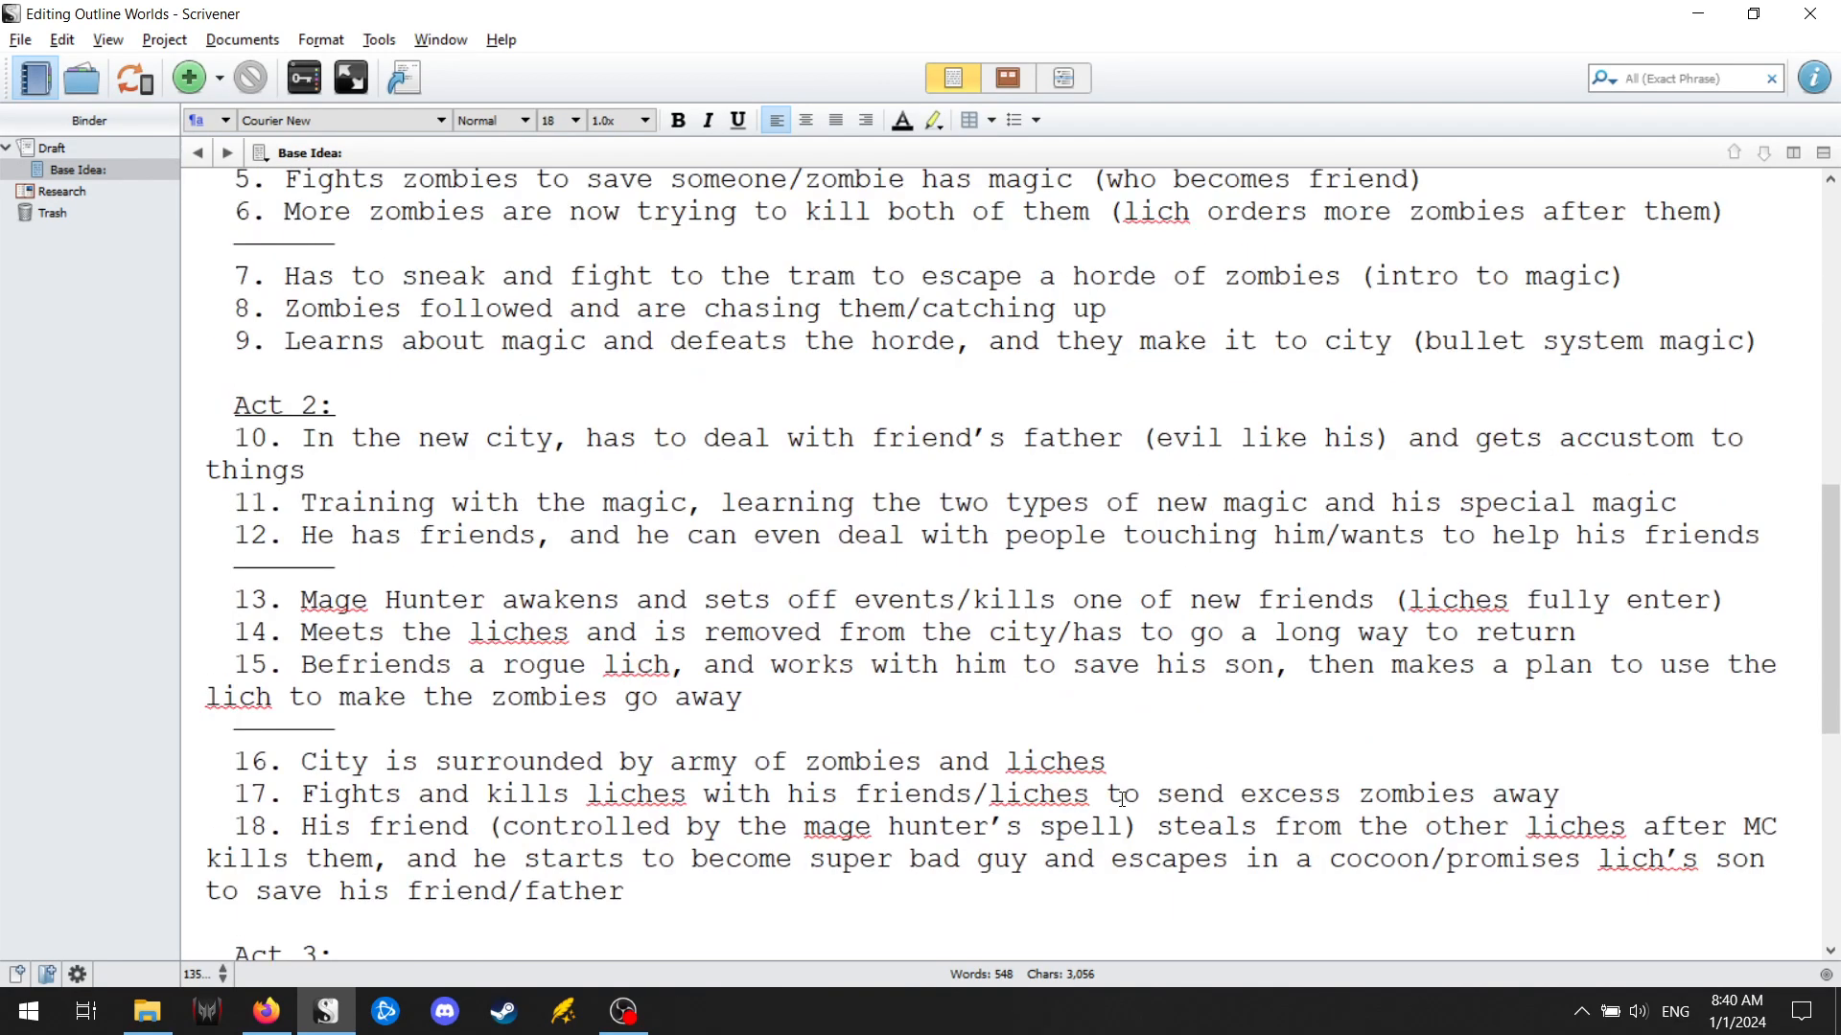
scroll(1120, 800, up, 3)
scroll(694, 442, down, 3)
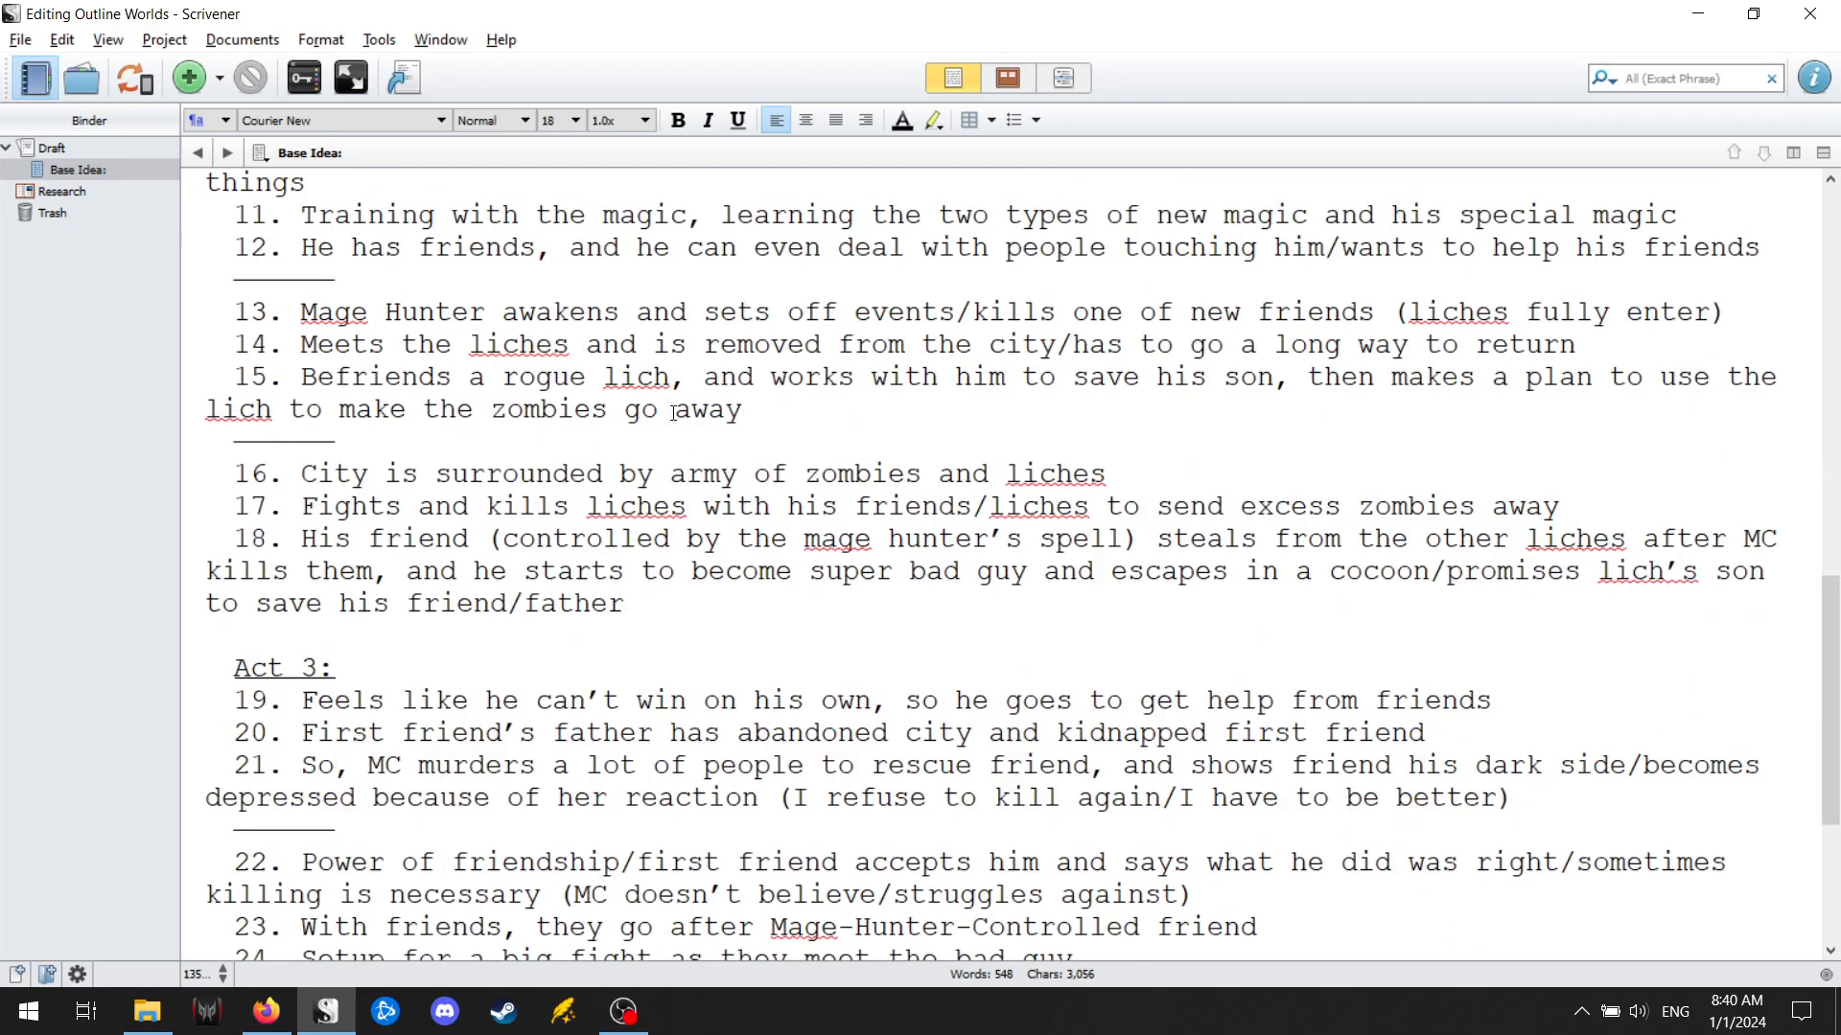
scroll(545, 423, down, 4)
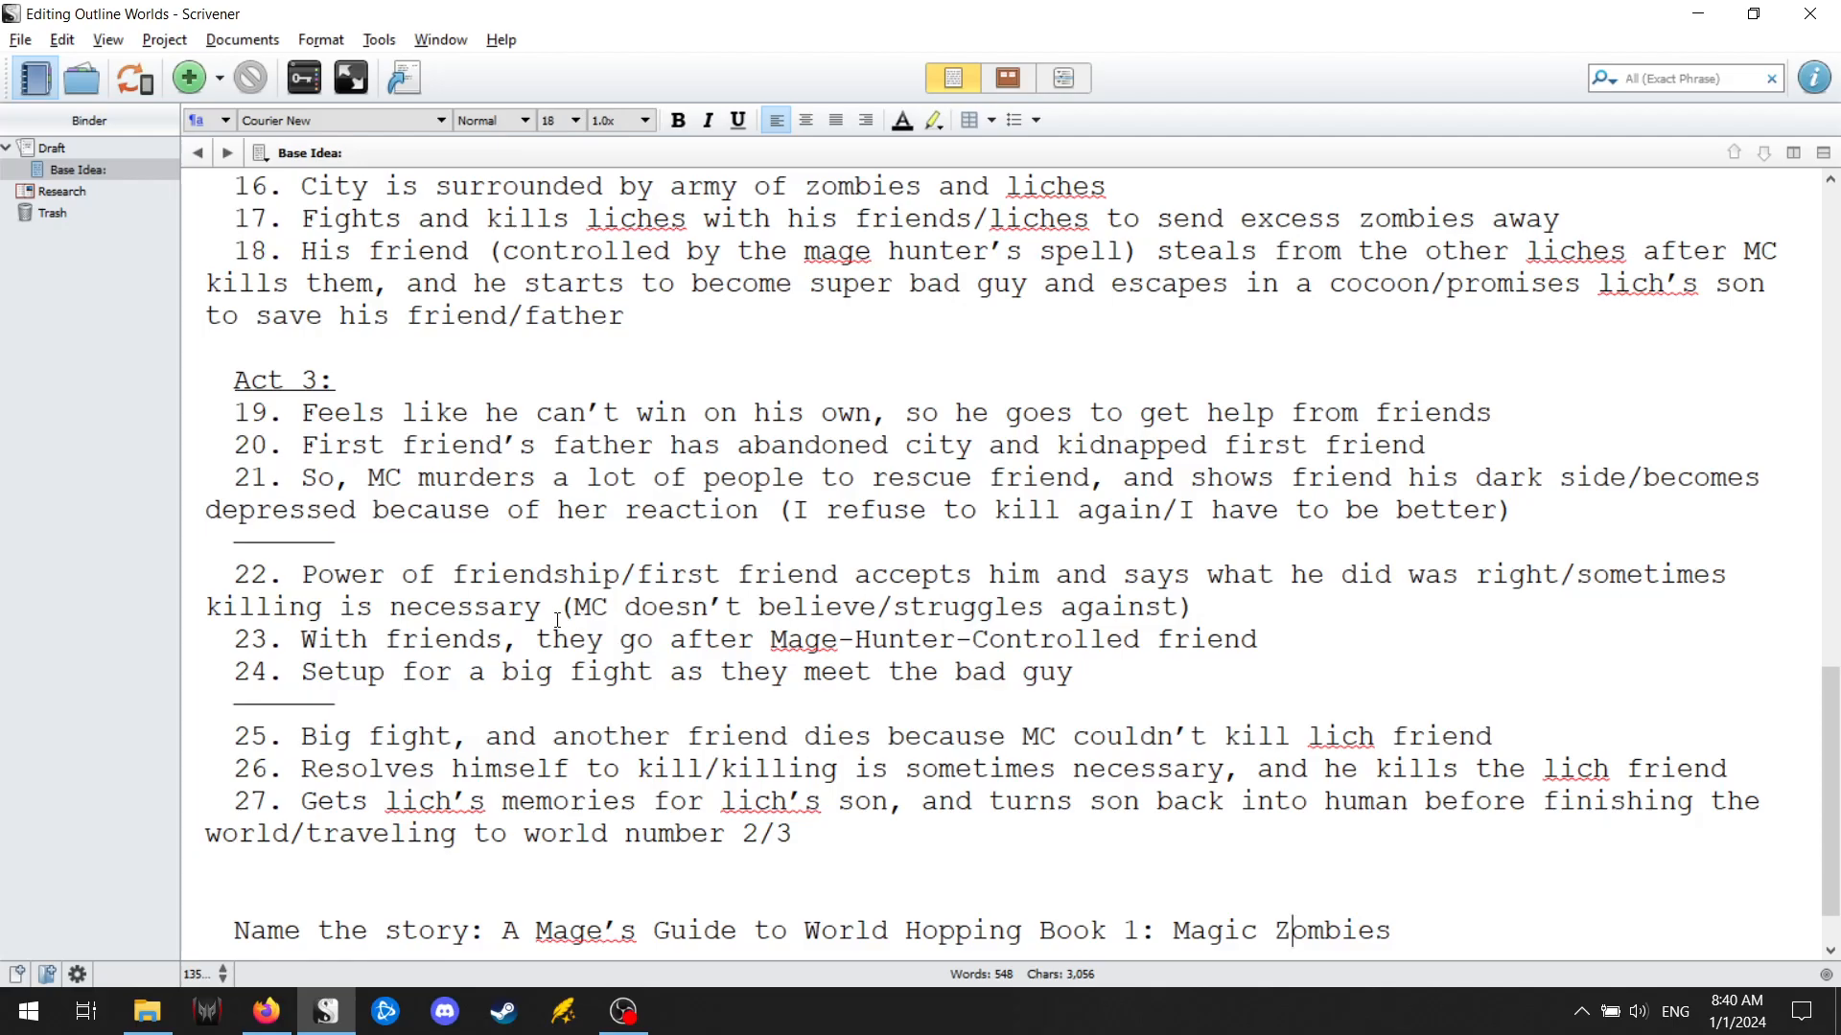
scroll(515, 624, down, 1)
scroll(489, 620, up, 4)
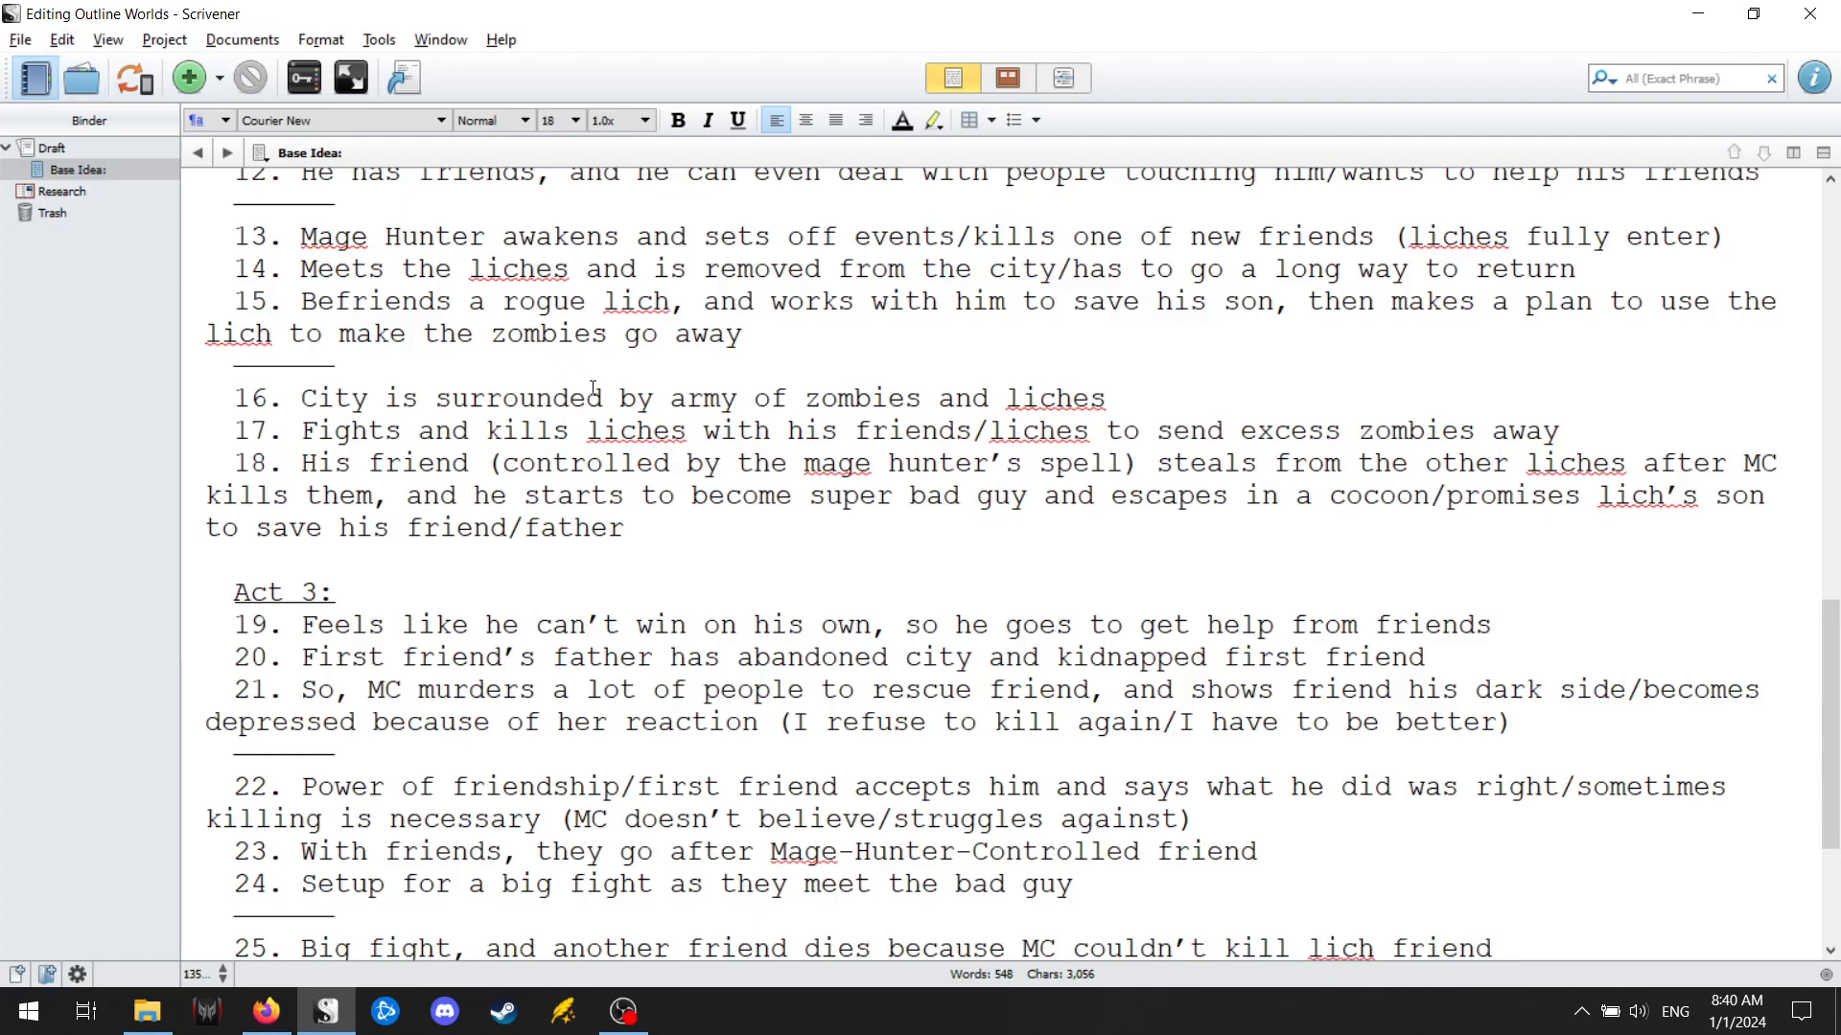
scroll(599, 416, down, 3)
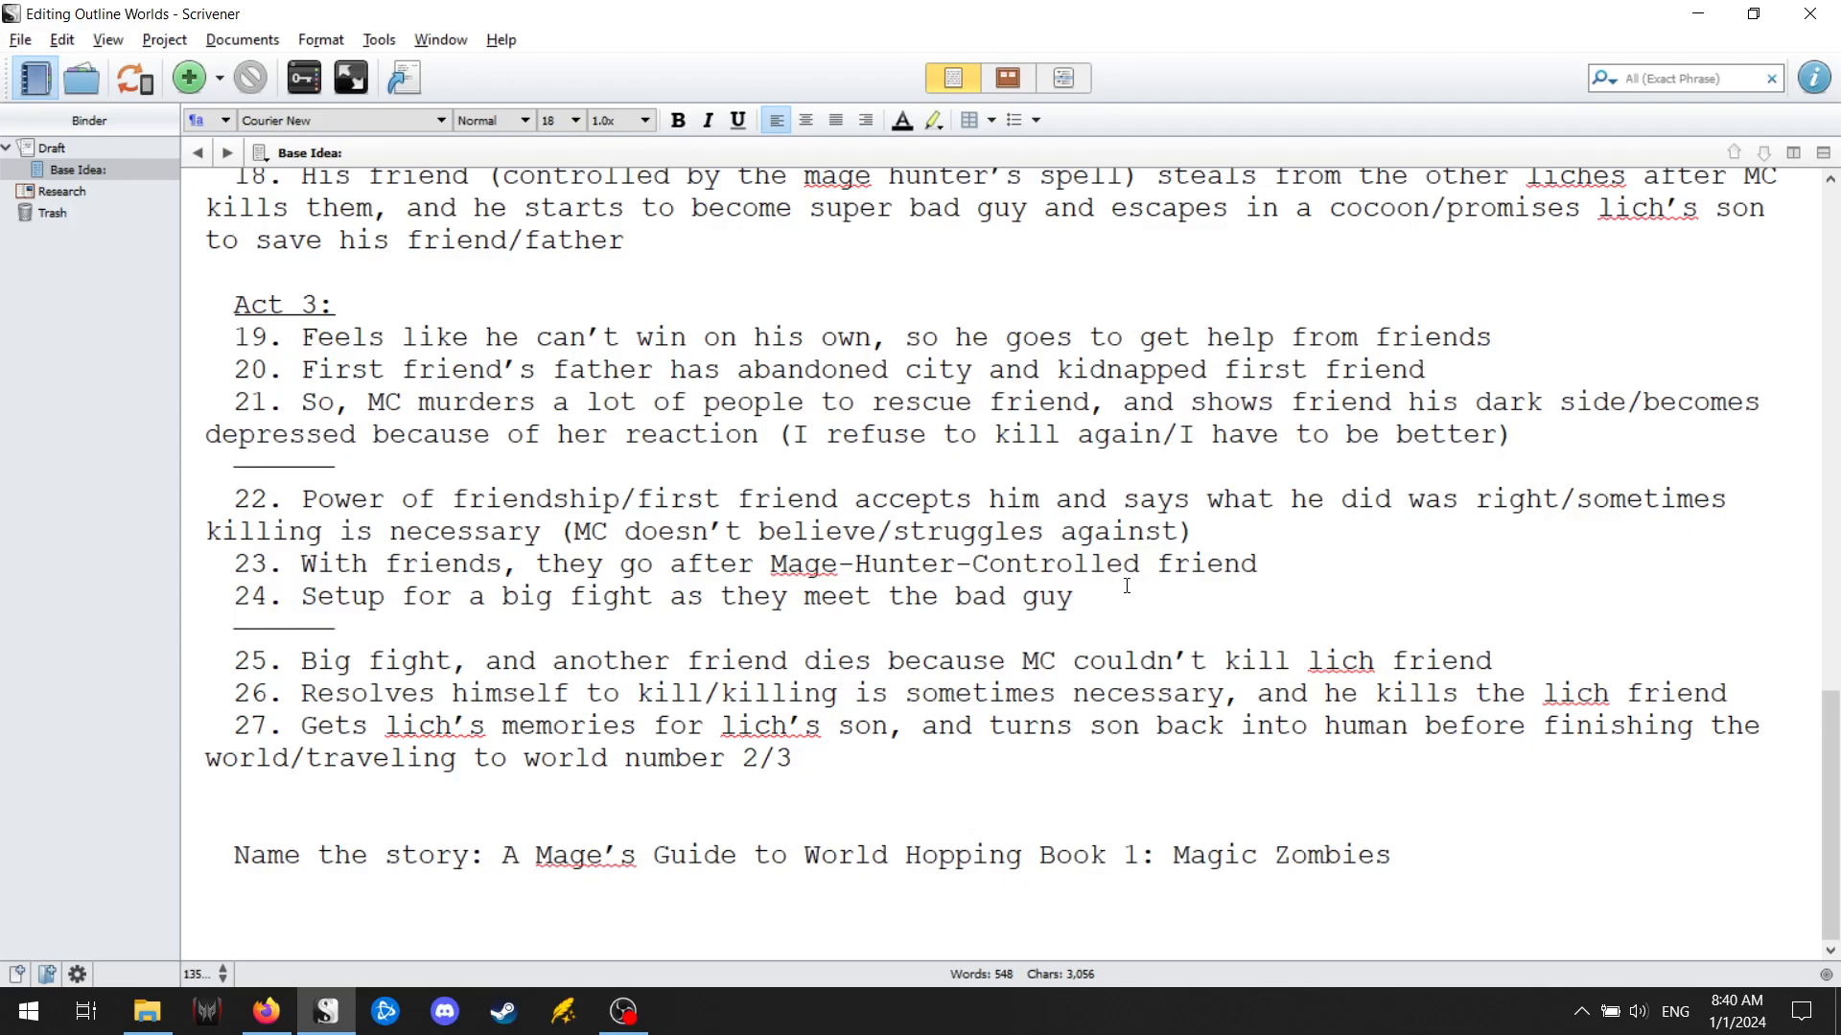
key(alt+Tab)
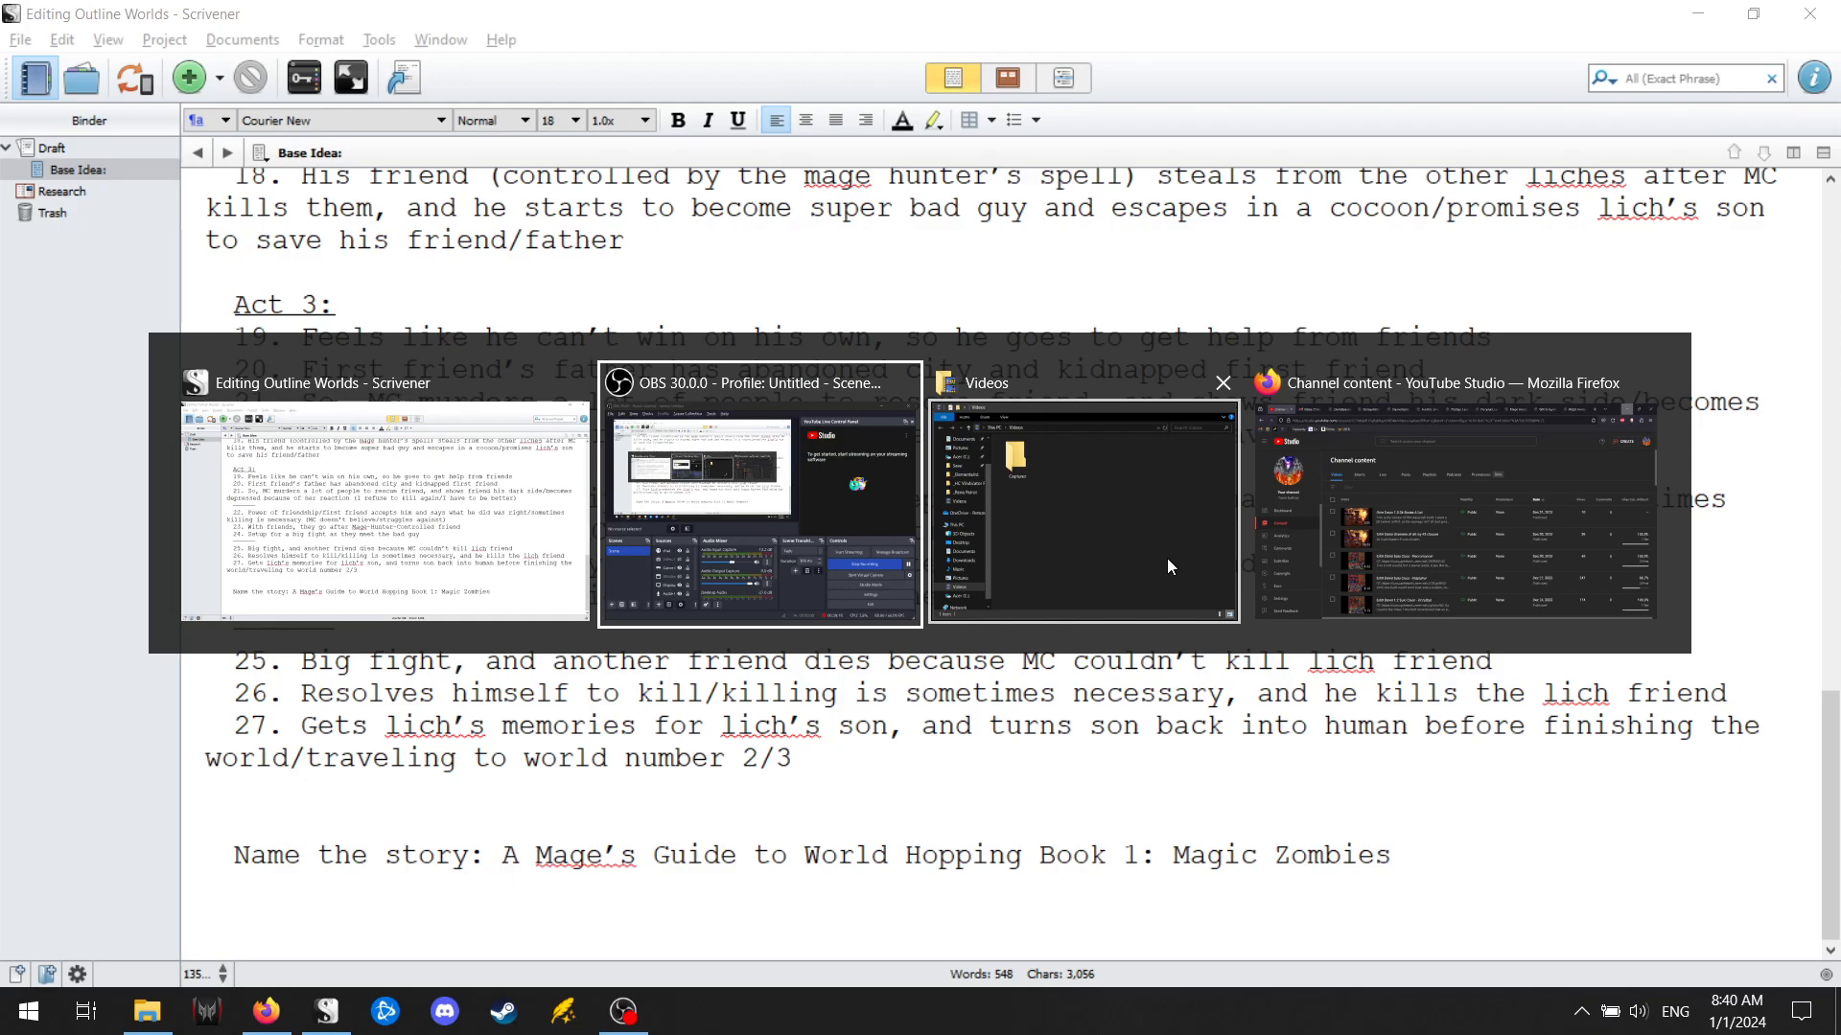
key(Tab)
key(Tab)
key(Tab)
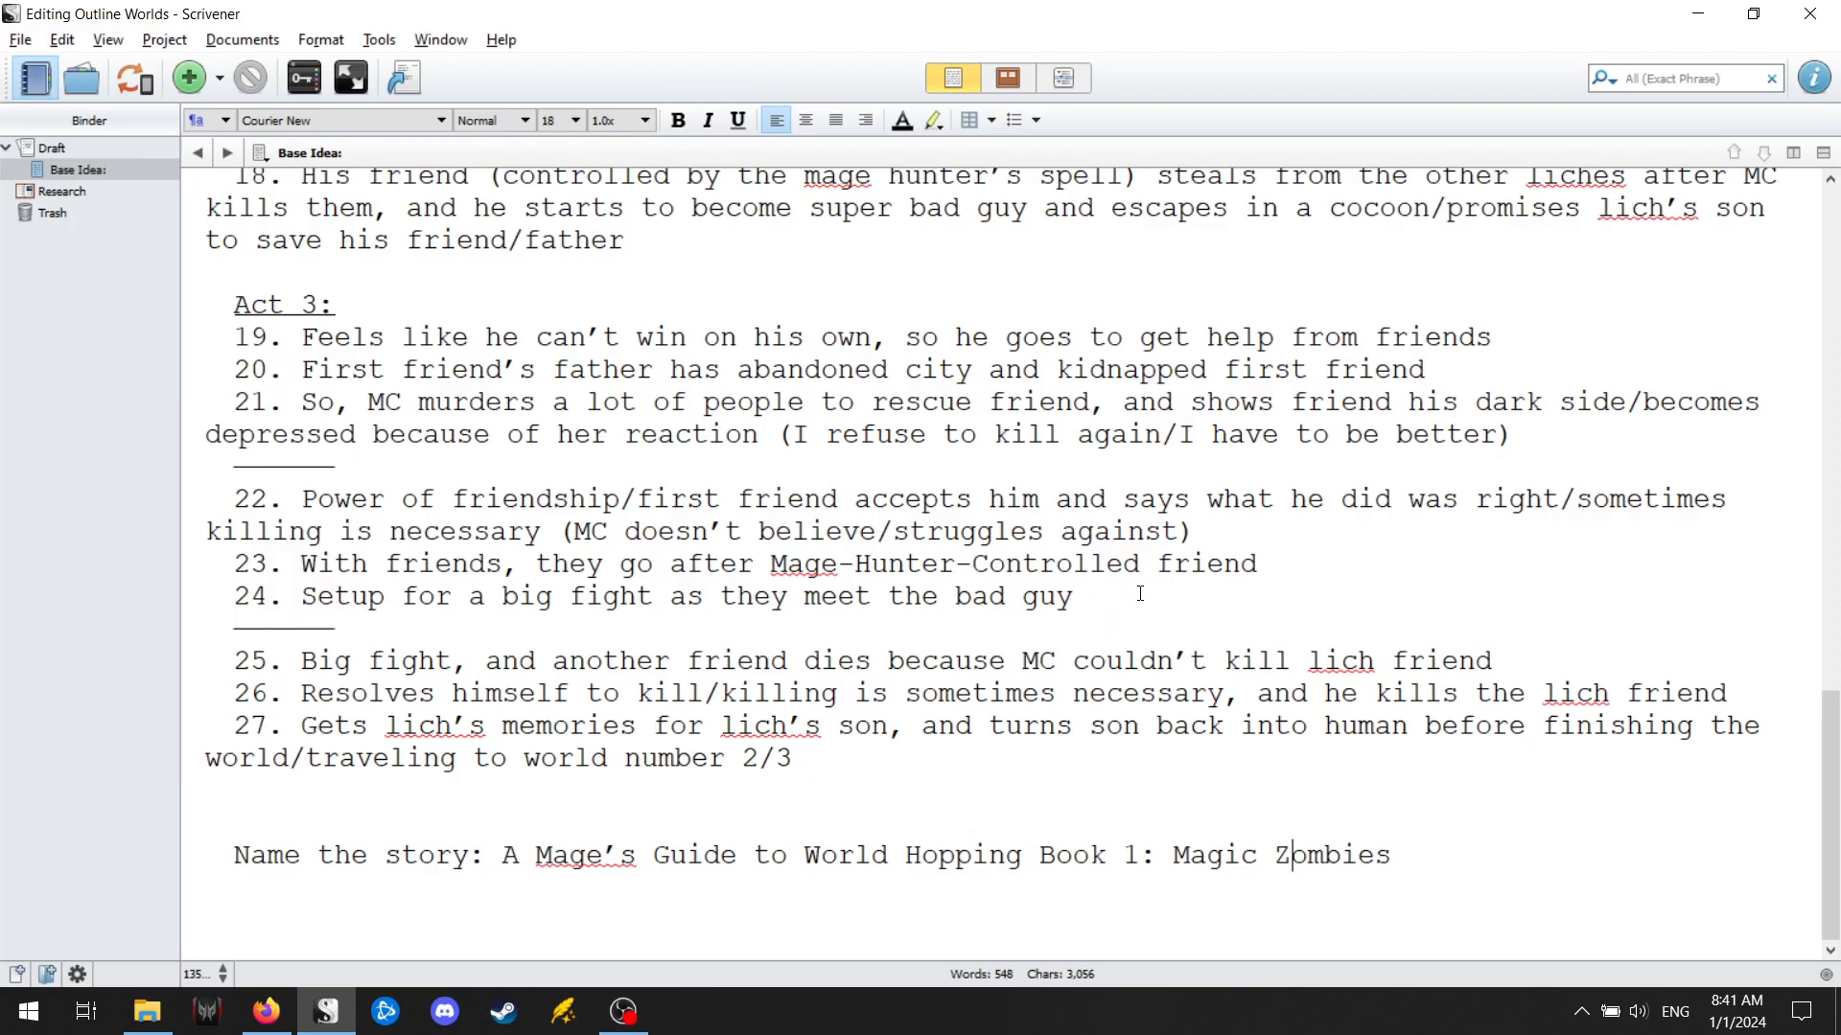
key(alt+Tab)
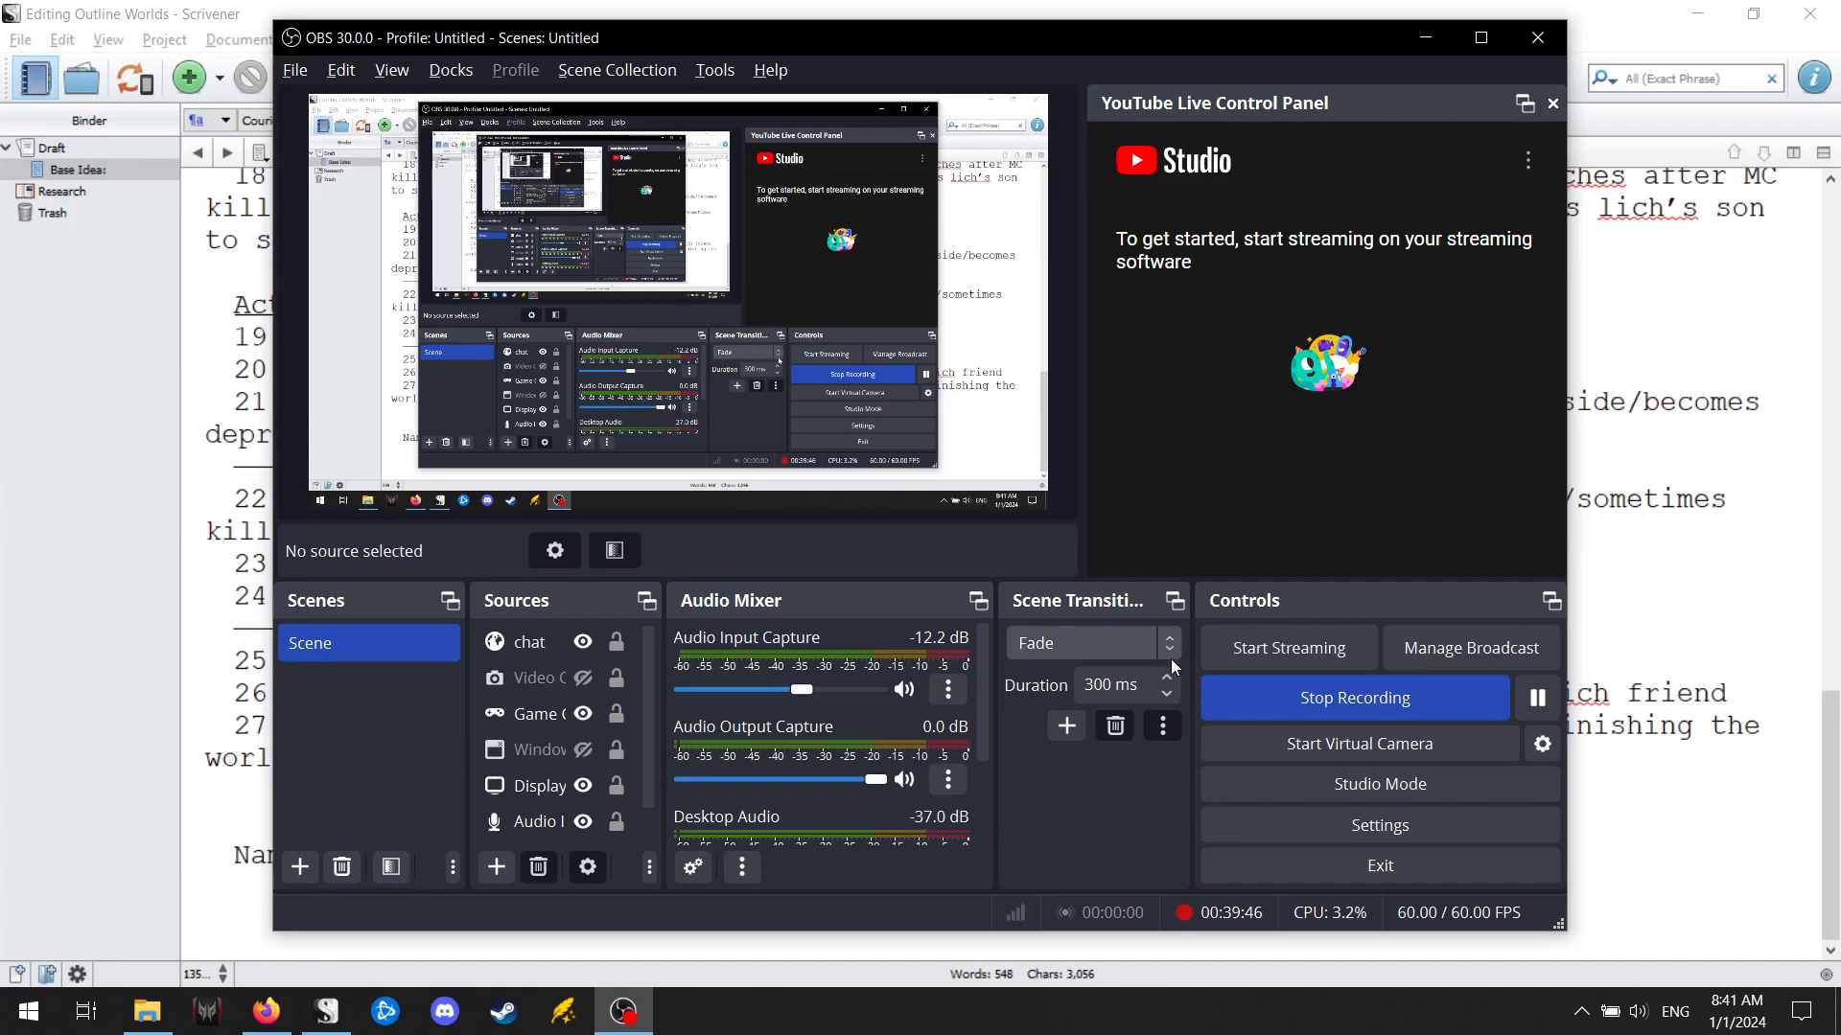